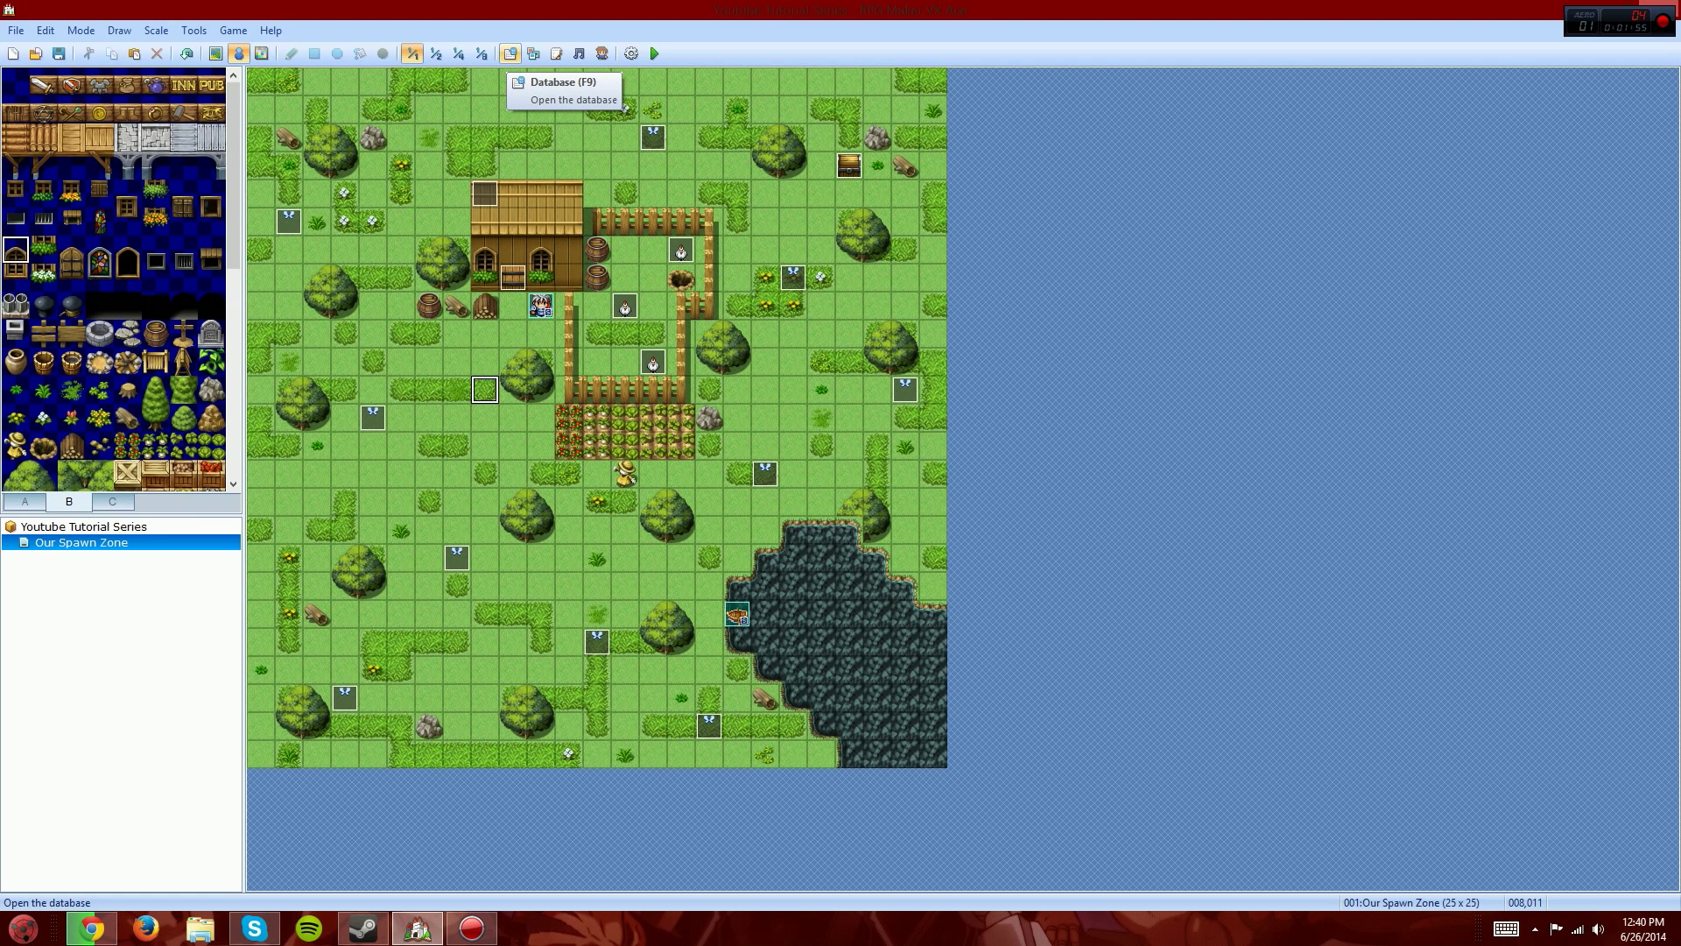
Step: Open the database and look through every category from Actors to Terms, returning to Actors
click(509, 54)
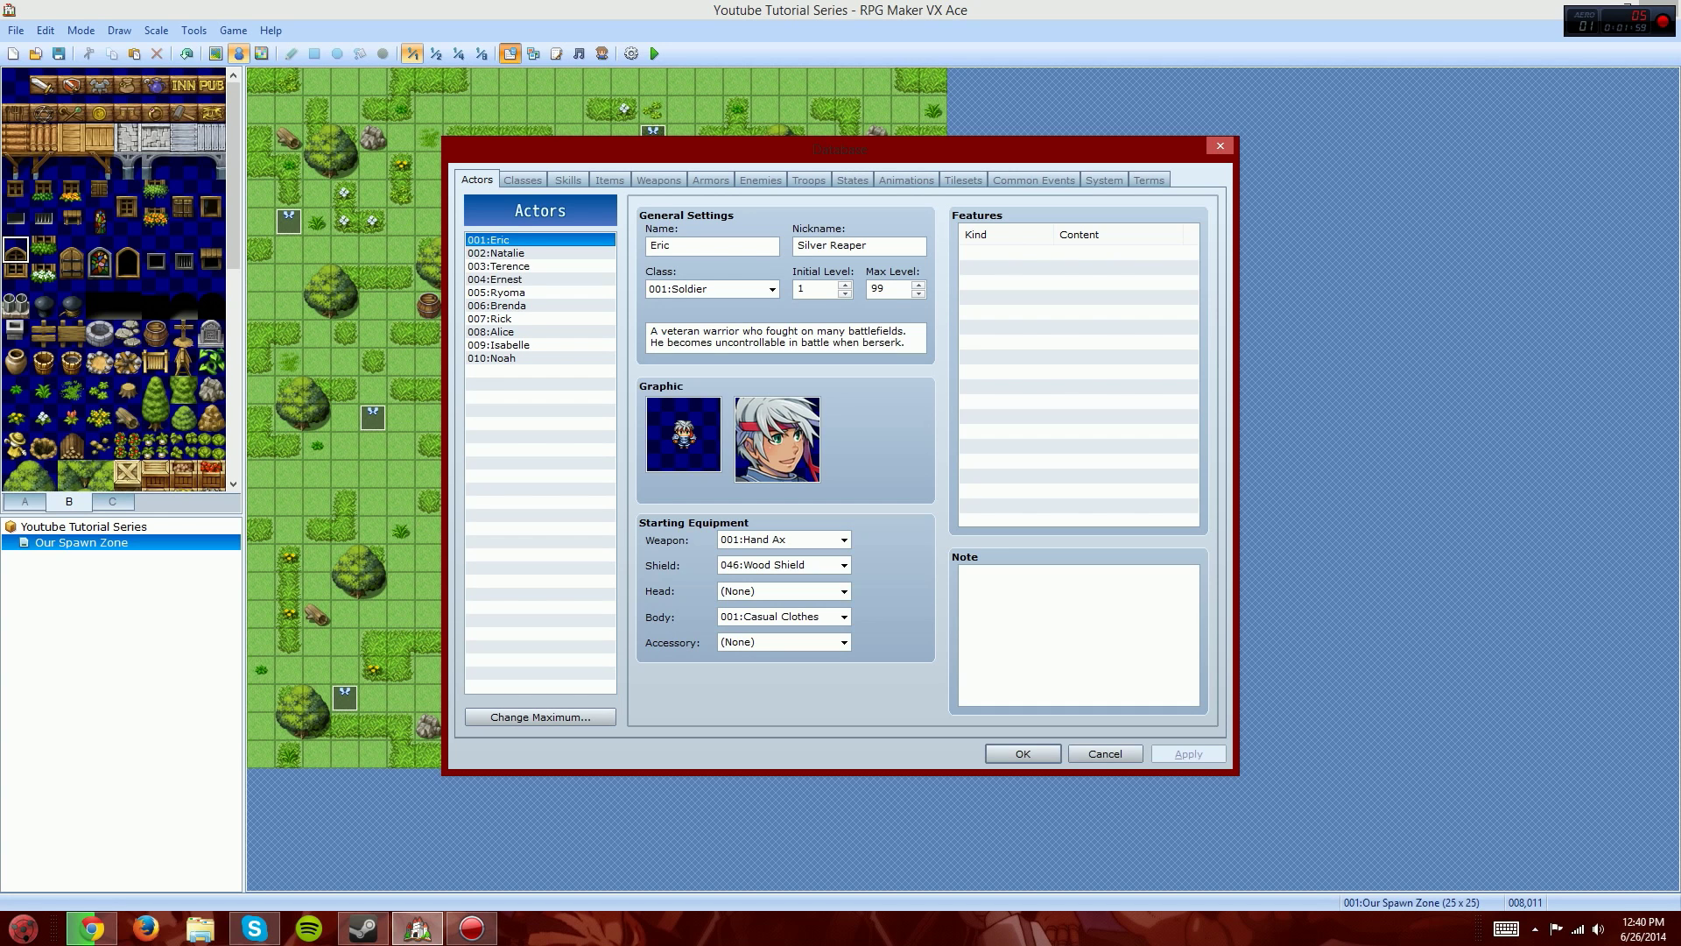
key(ctrl+Tab)
key(ctrl+Tab)
key(ctrl+Tab)
key(ctrl+Tab)
key(ctrl+Tab)
key(ctrl+Tab)
key(ctrl+Tab)
key(ctrl+Tab)
key(ctrl+Tab)
key(ctrl+Tab)
key(ctrl+Tab)
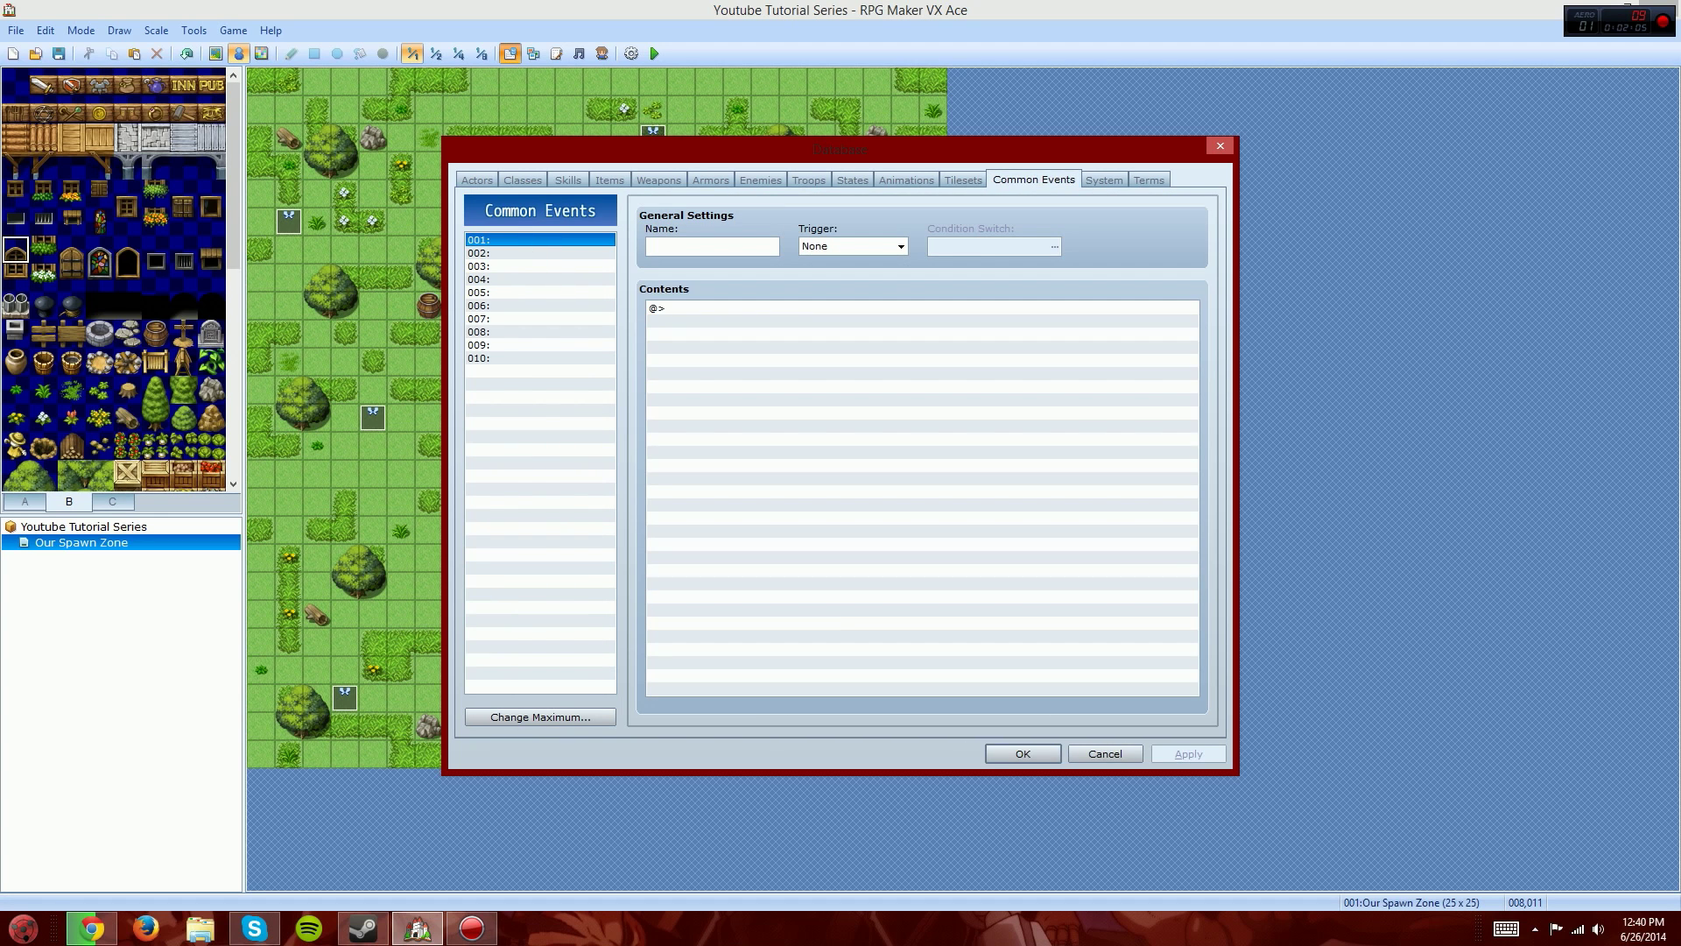
key(ctrl+Tab)
key(ctrl+Tab)
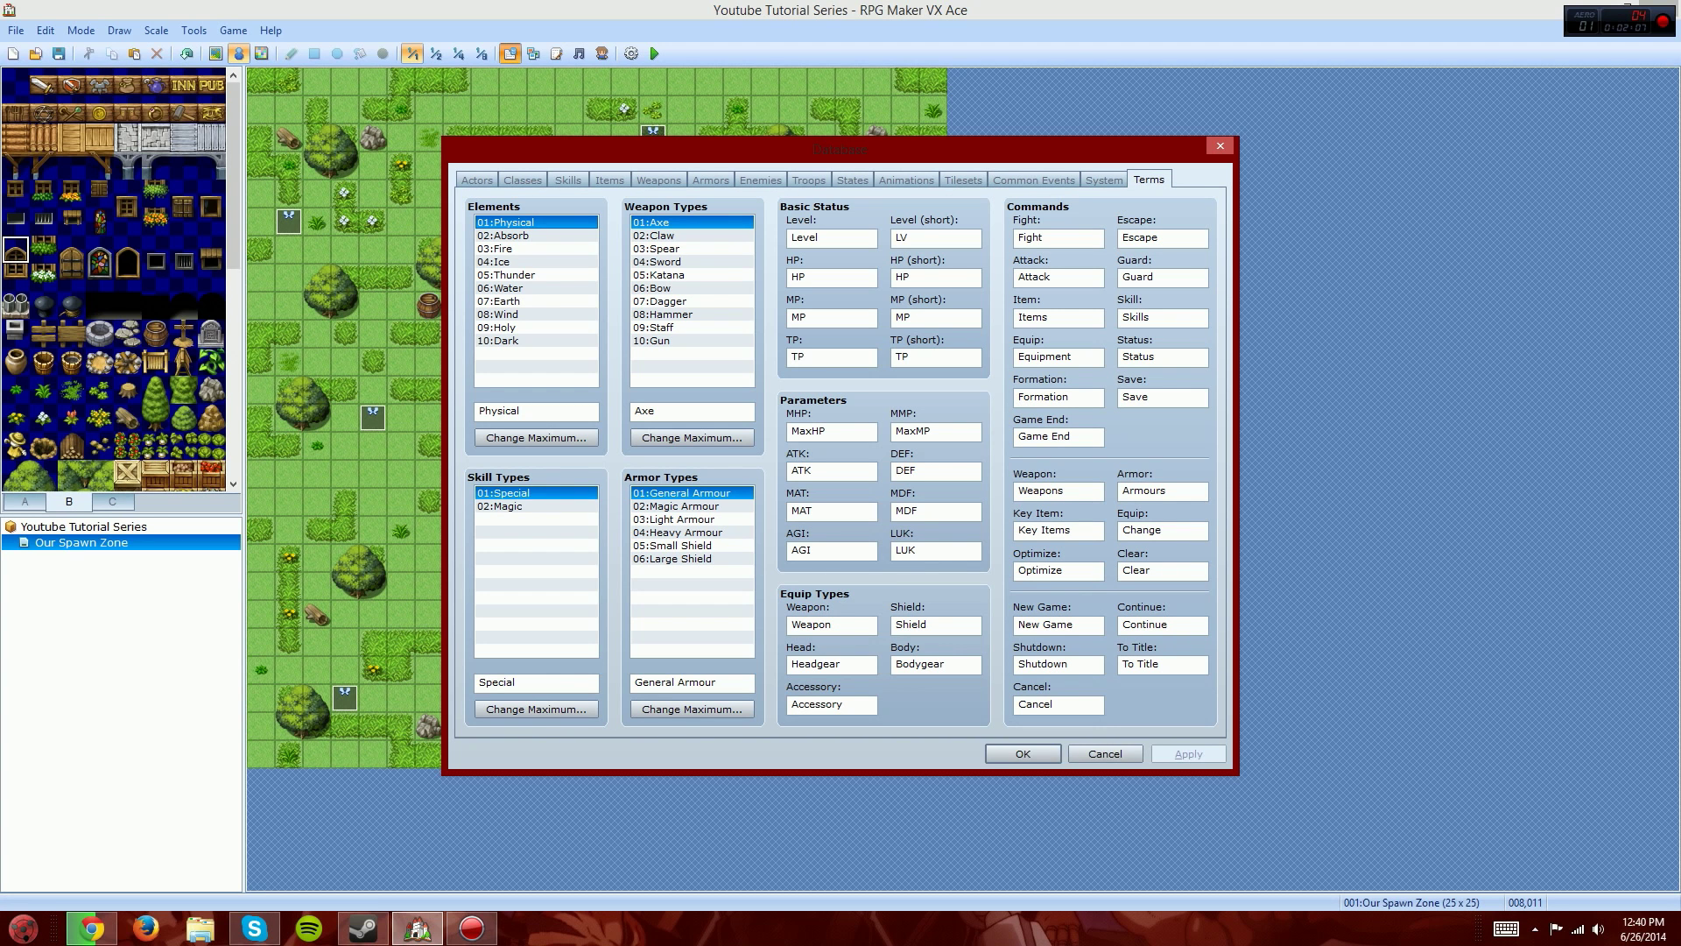
key(ctrl+Tab)
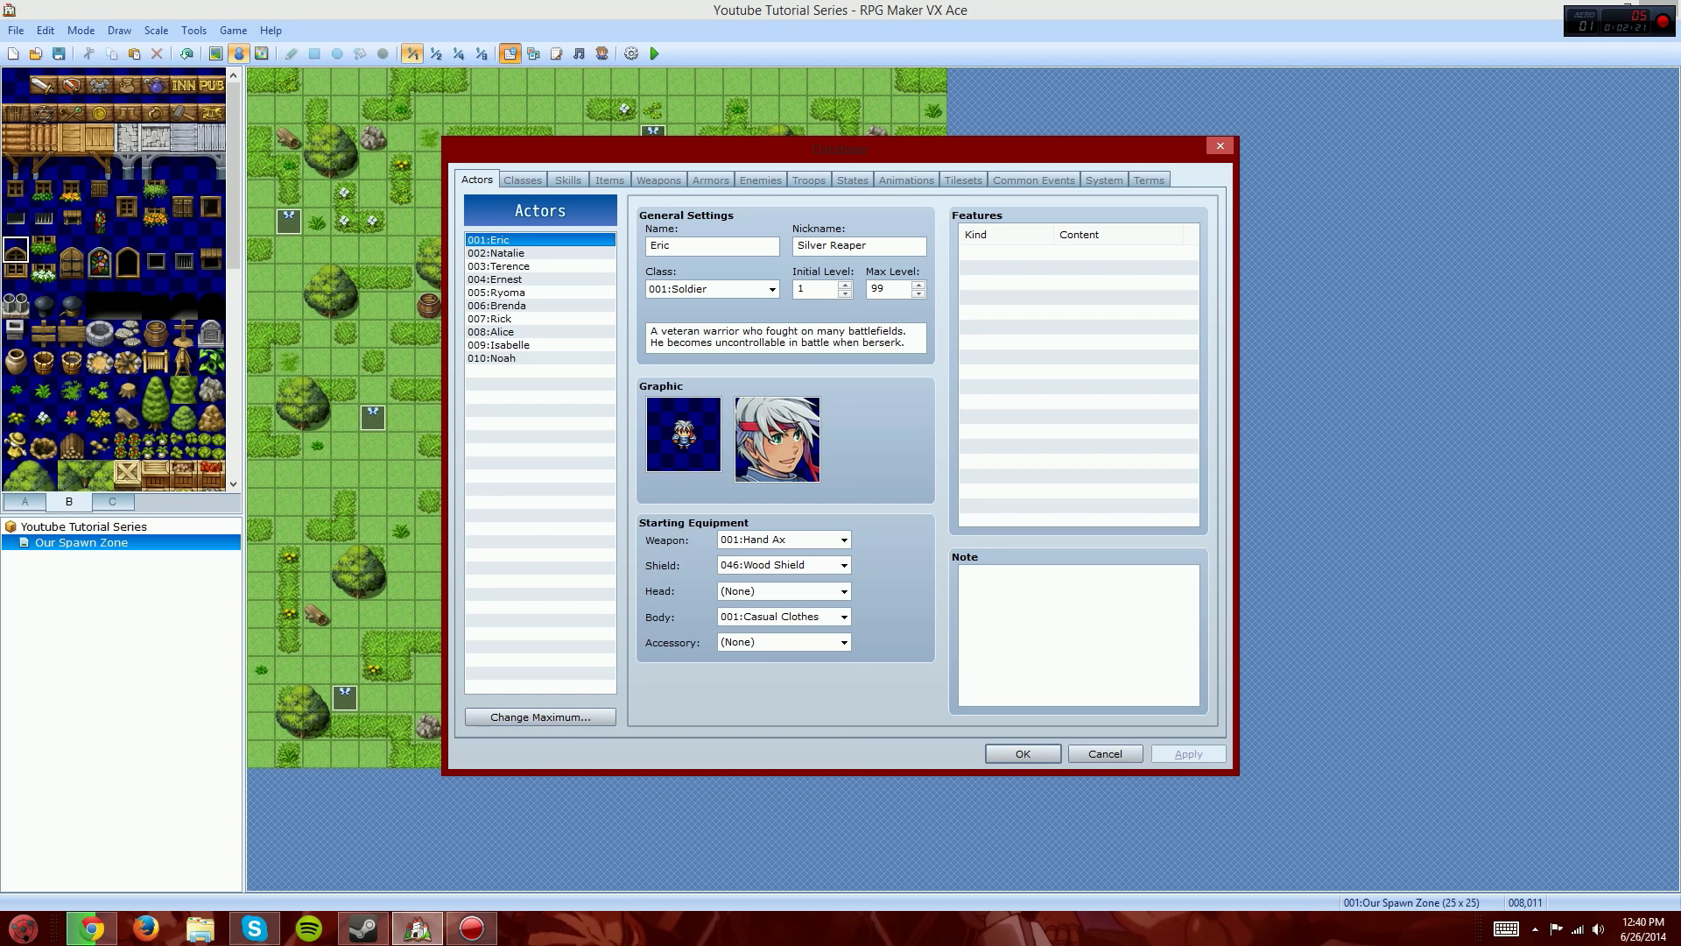
Step: Raise the maximum number of actors to 999 and restore it to 10
click(540, 716)
text(999)
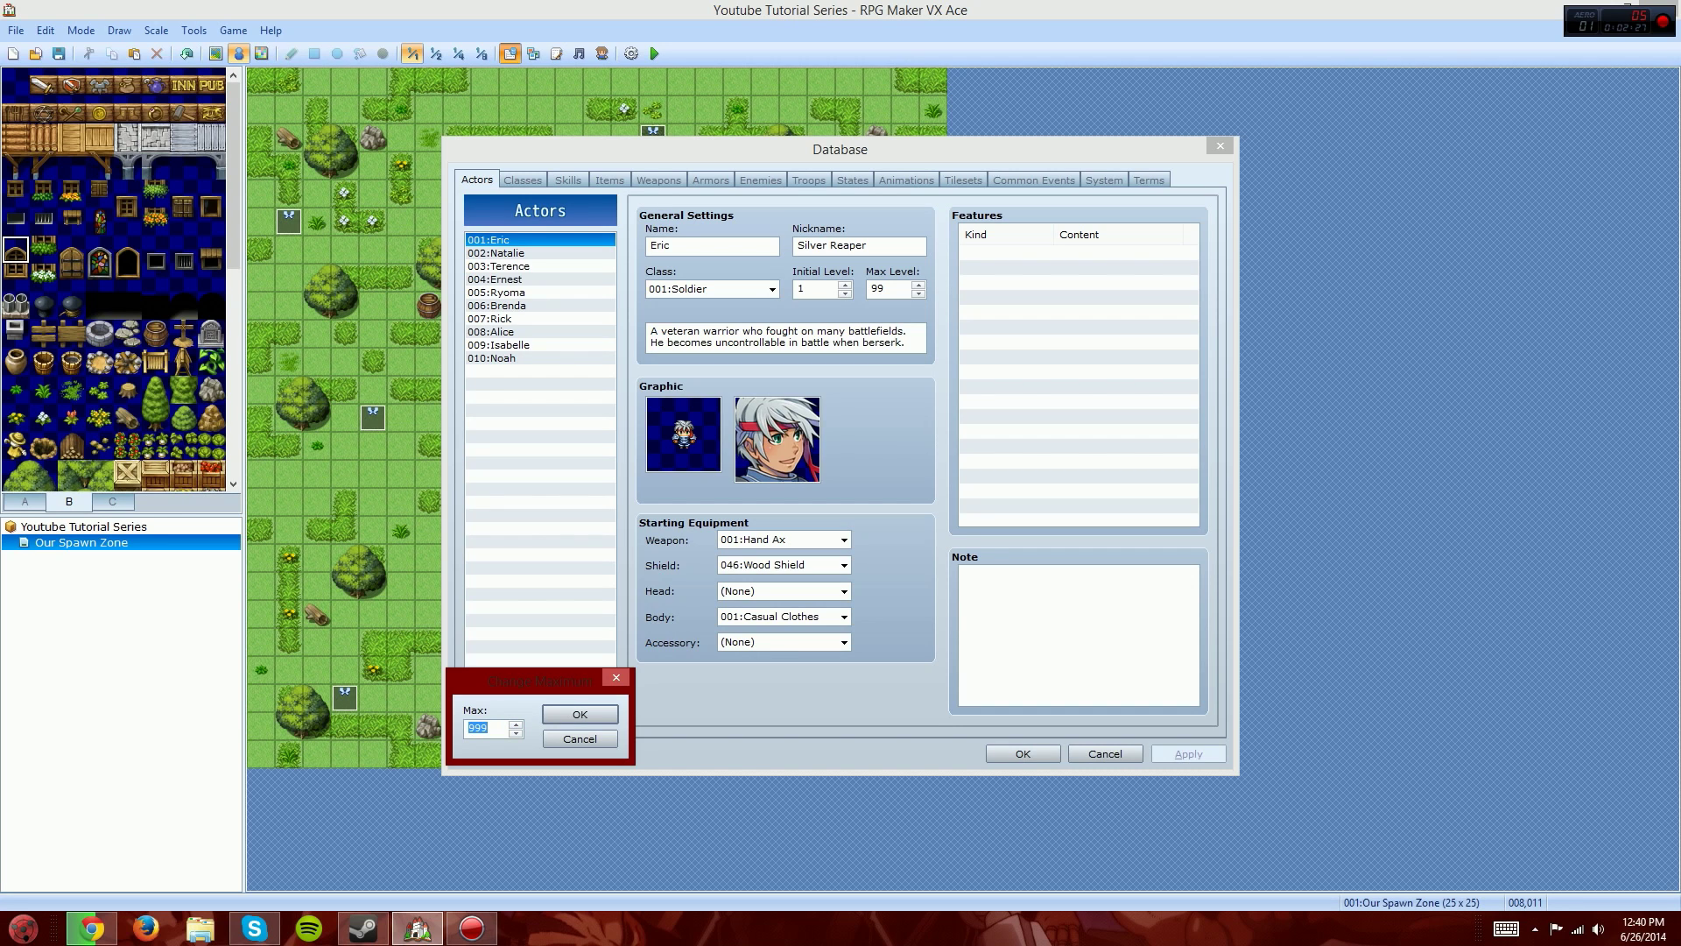
key(Return)
click(541, 717)
double_click(478, 727)
text(10)
key(Return)
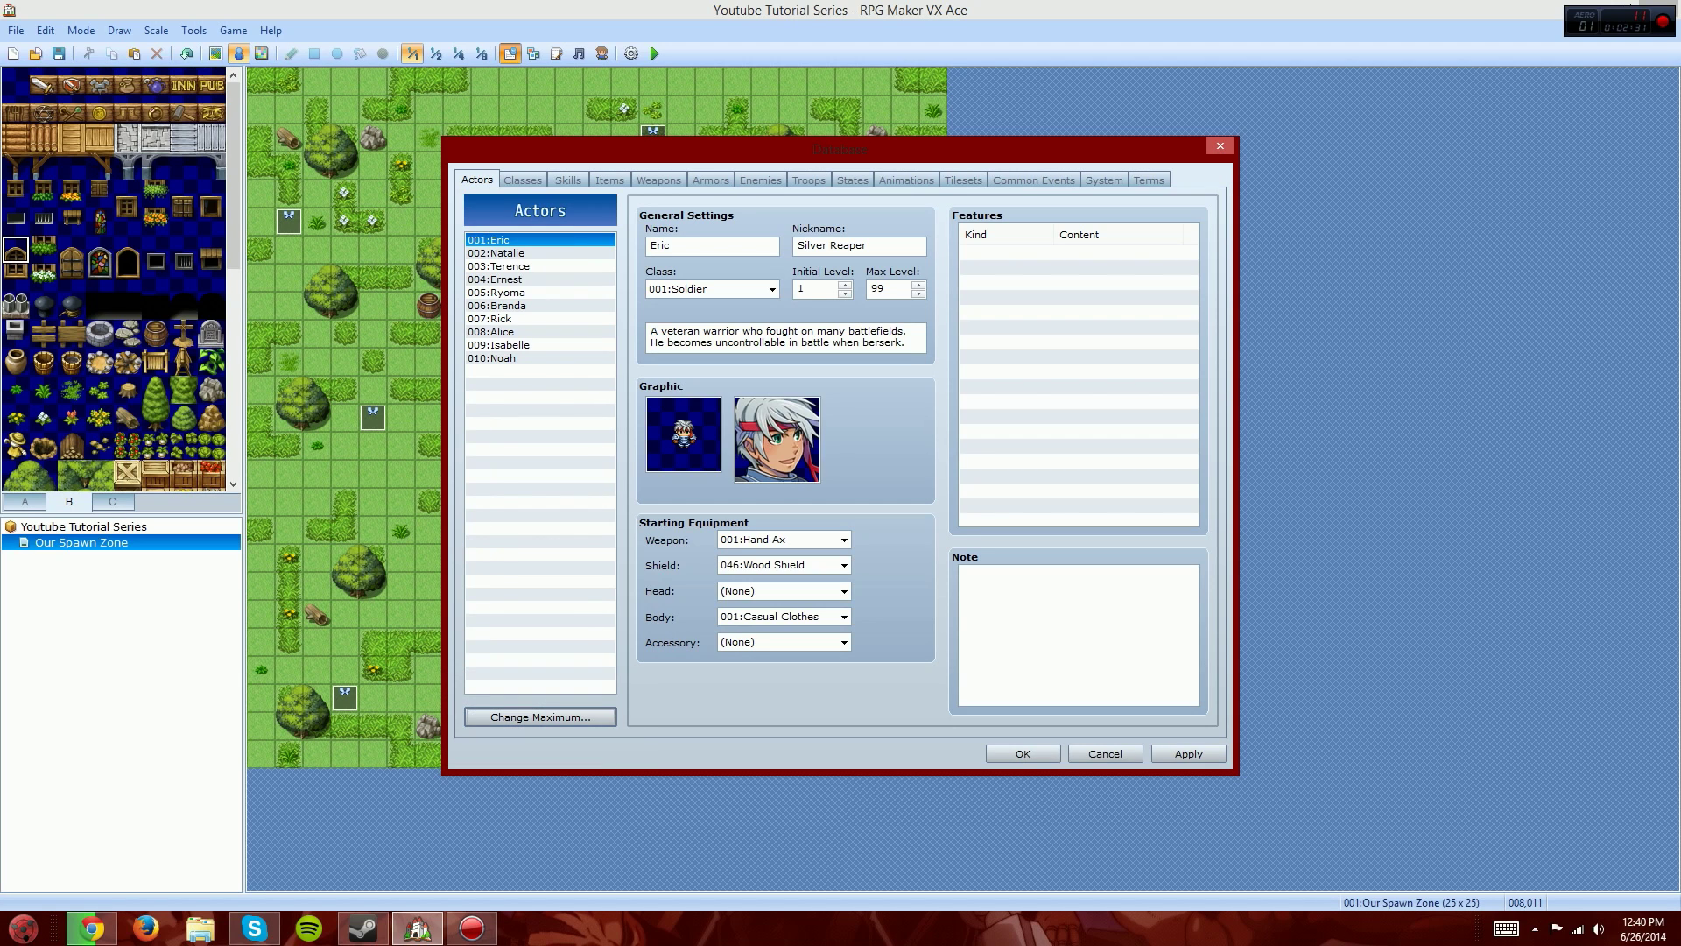
Step: Reduce the maximum number of actors to 1, raise it back to 10, and discard the database changes
key(Down)
key(Down)
key(Down)
key(Down)
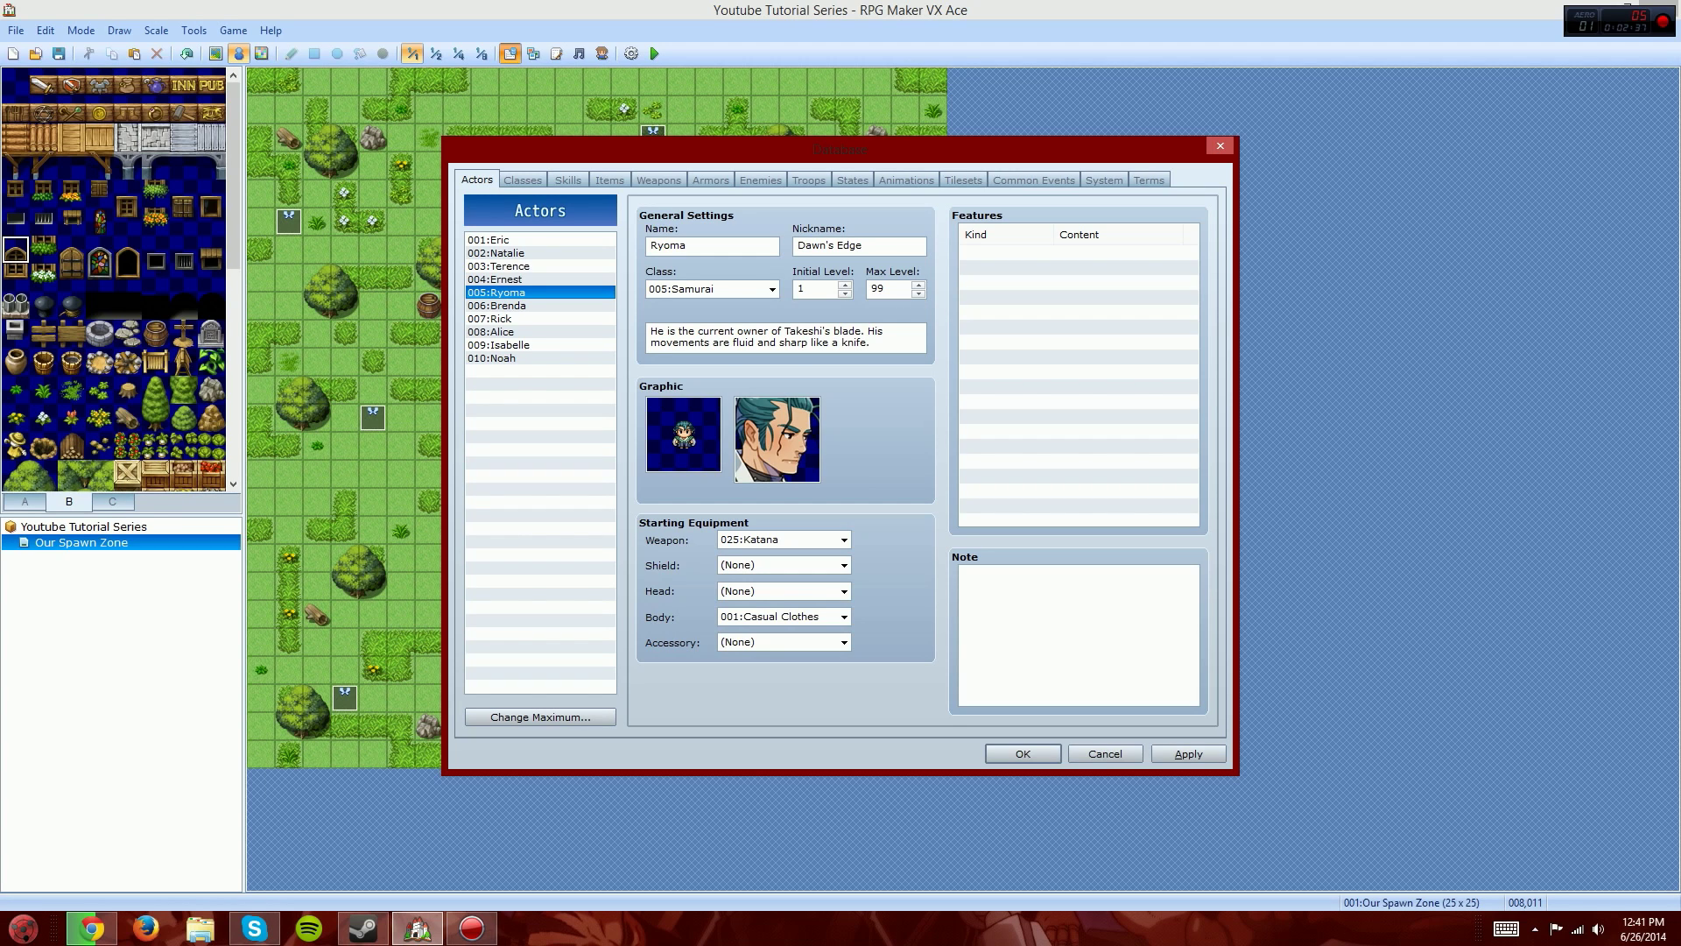
click(540, 717)
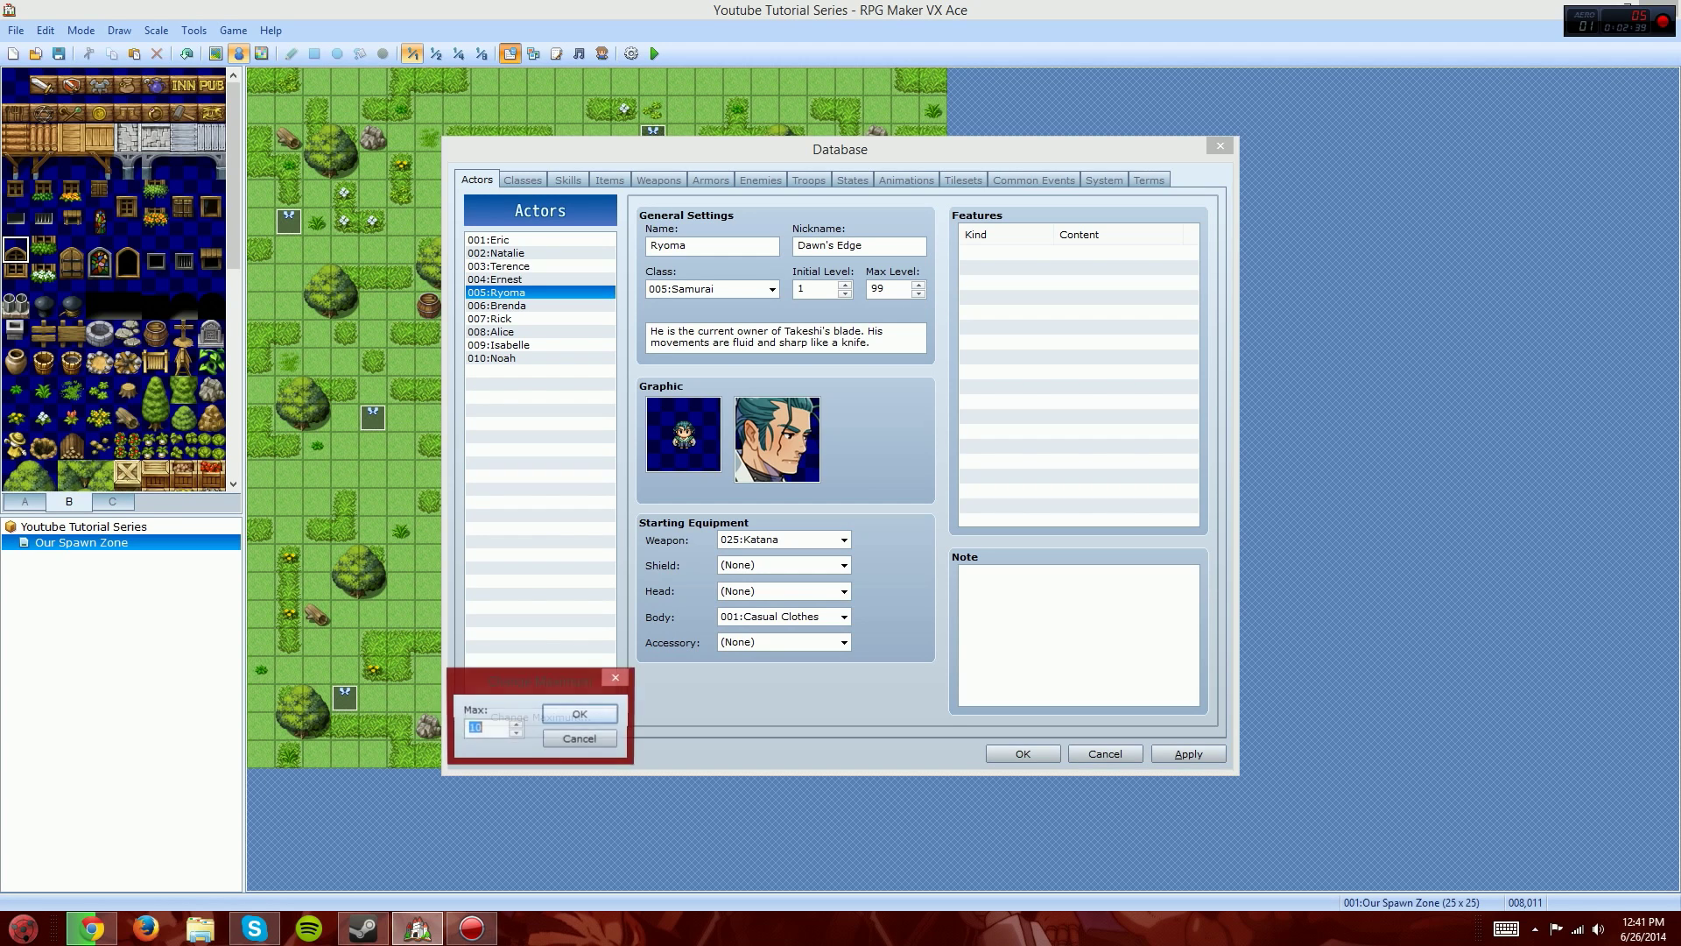
text(1)
click(580, 713)
click(540, 716)
text(10)
key(Return)
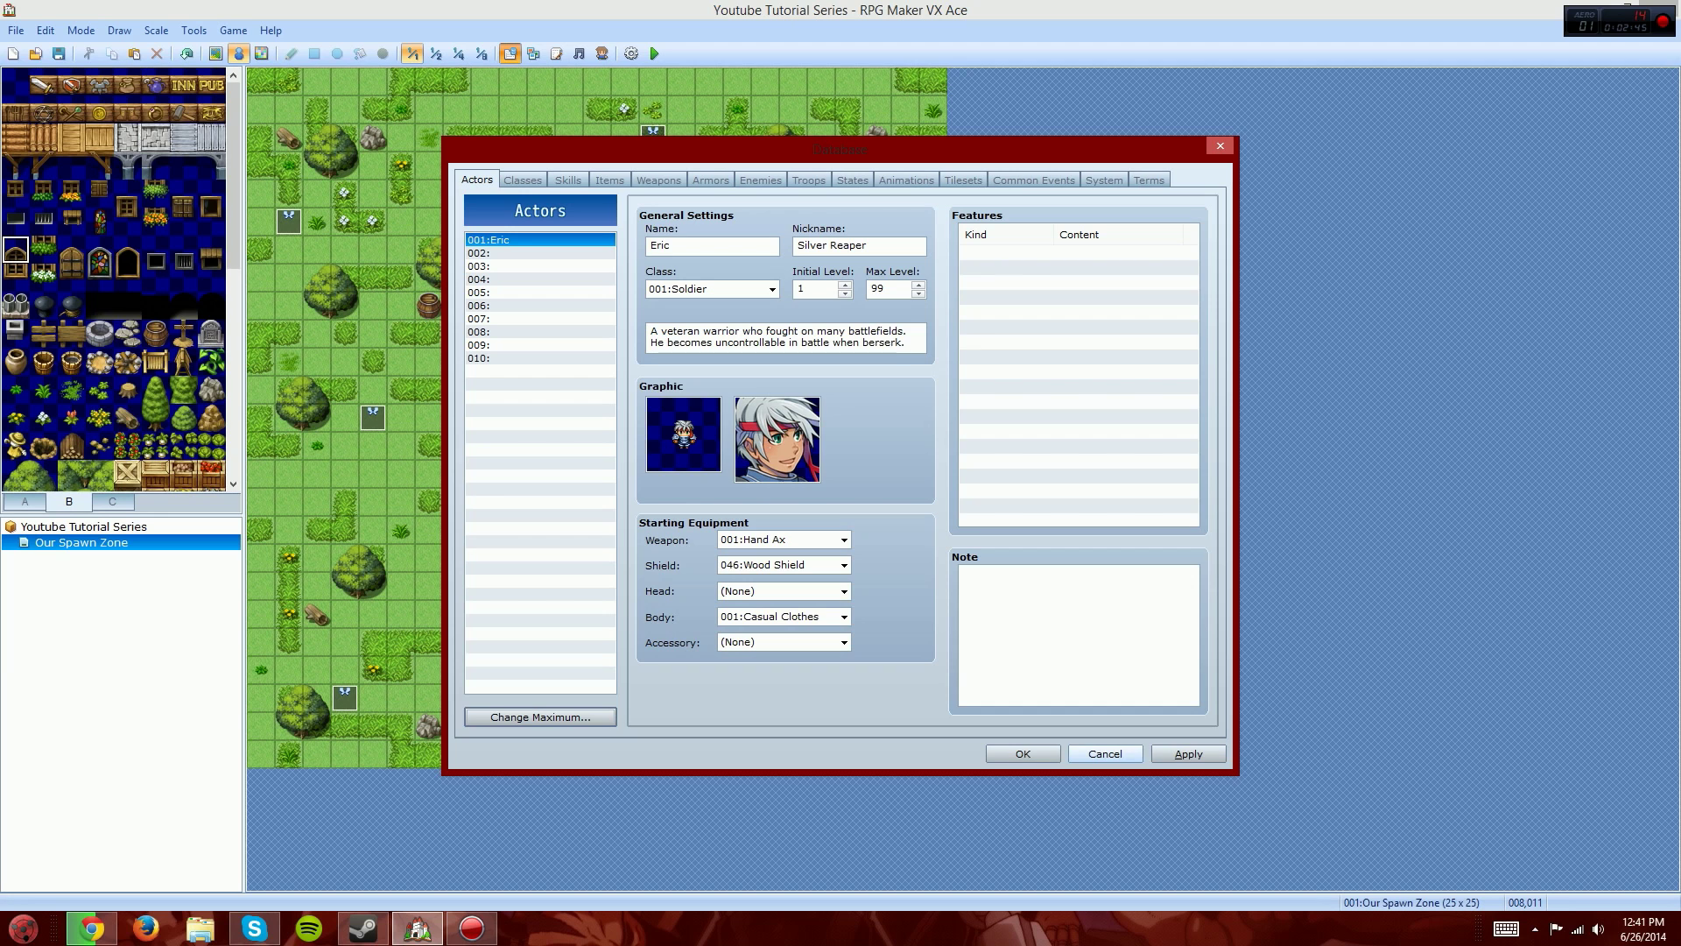
click(1105, 753)
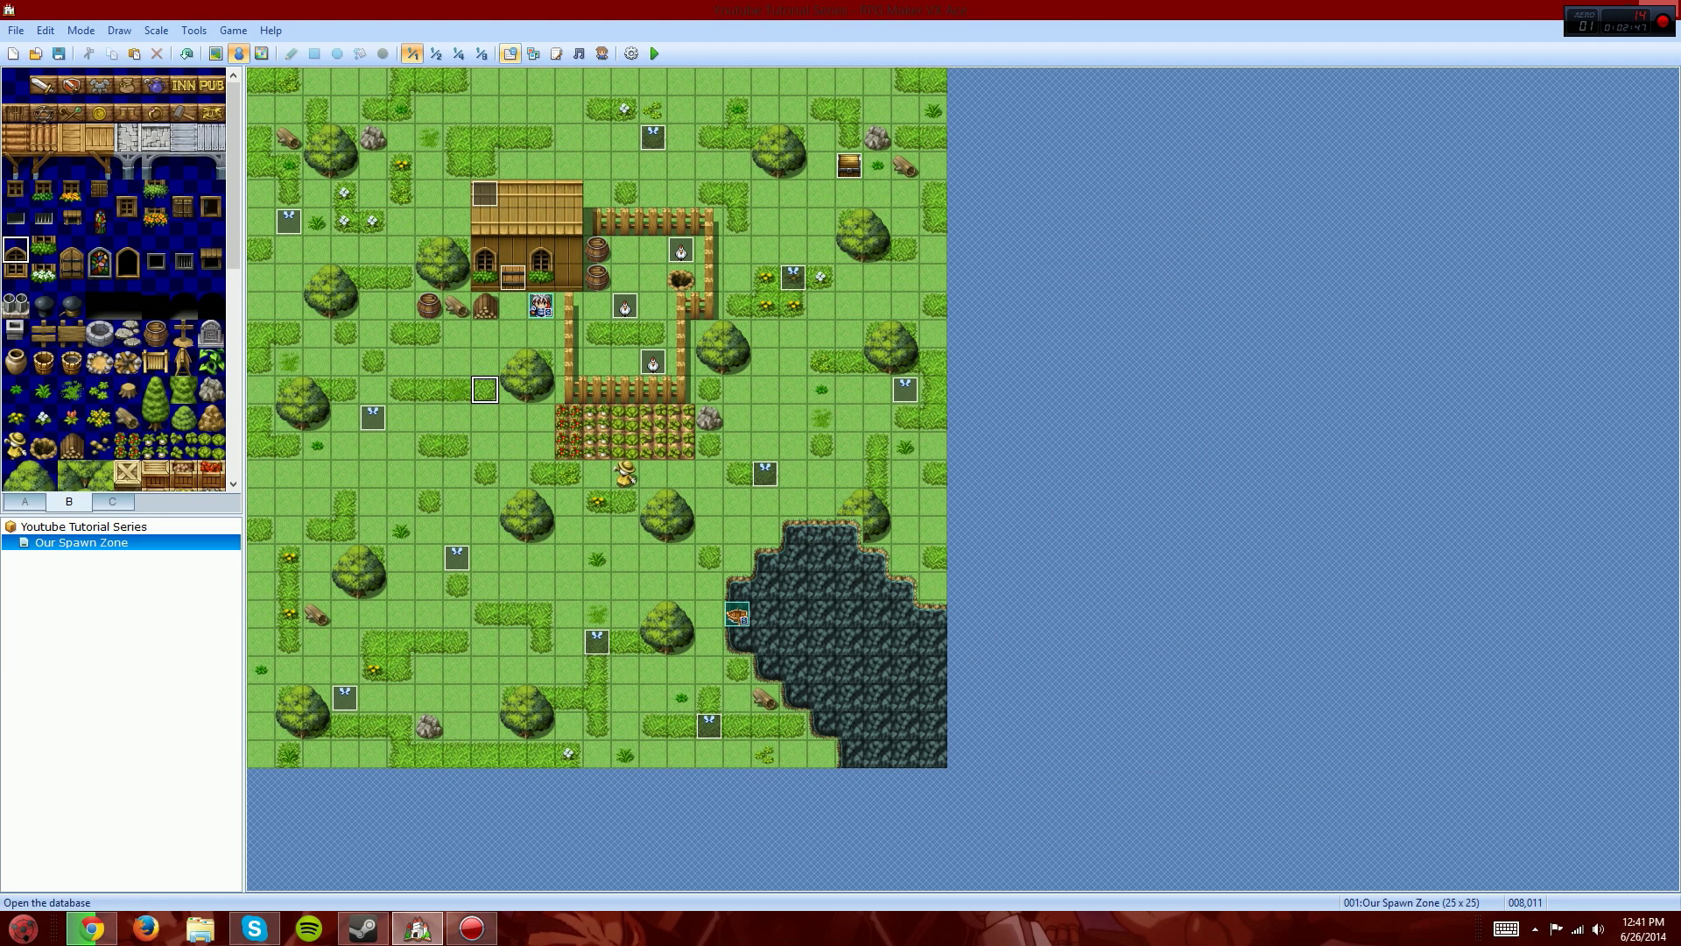
Step: Reopen the database and set the maximum number of actors to 12
click(510, 54)
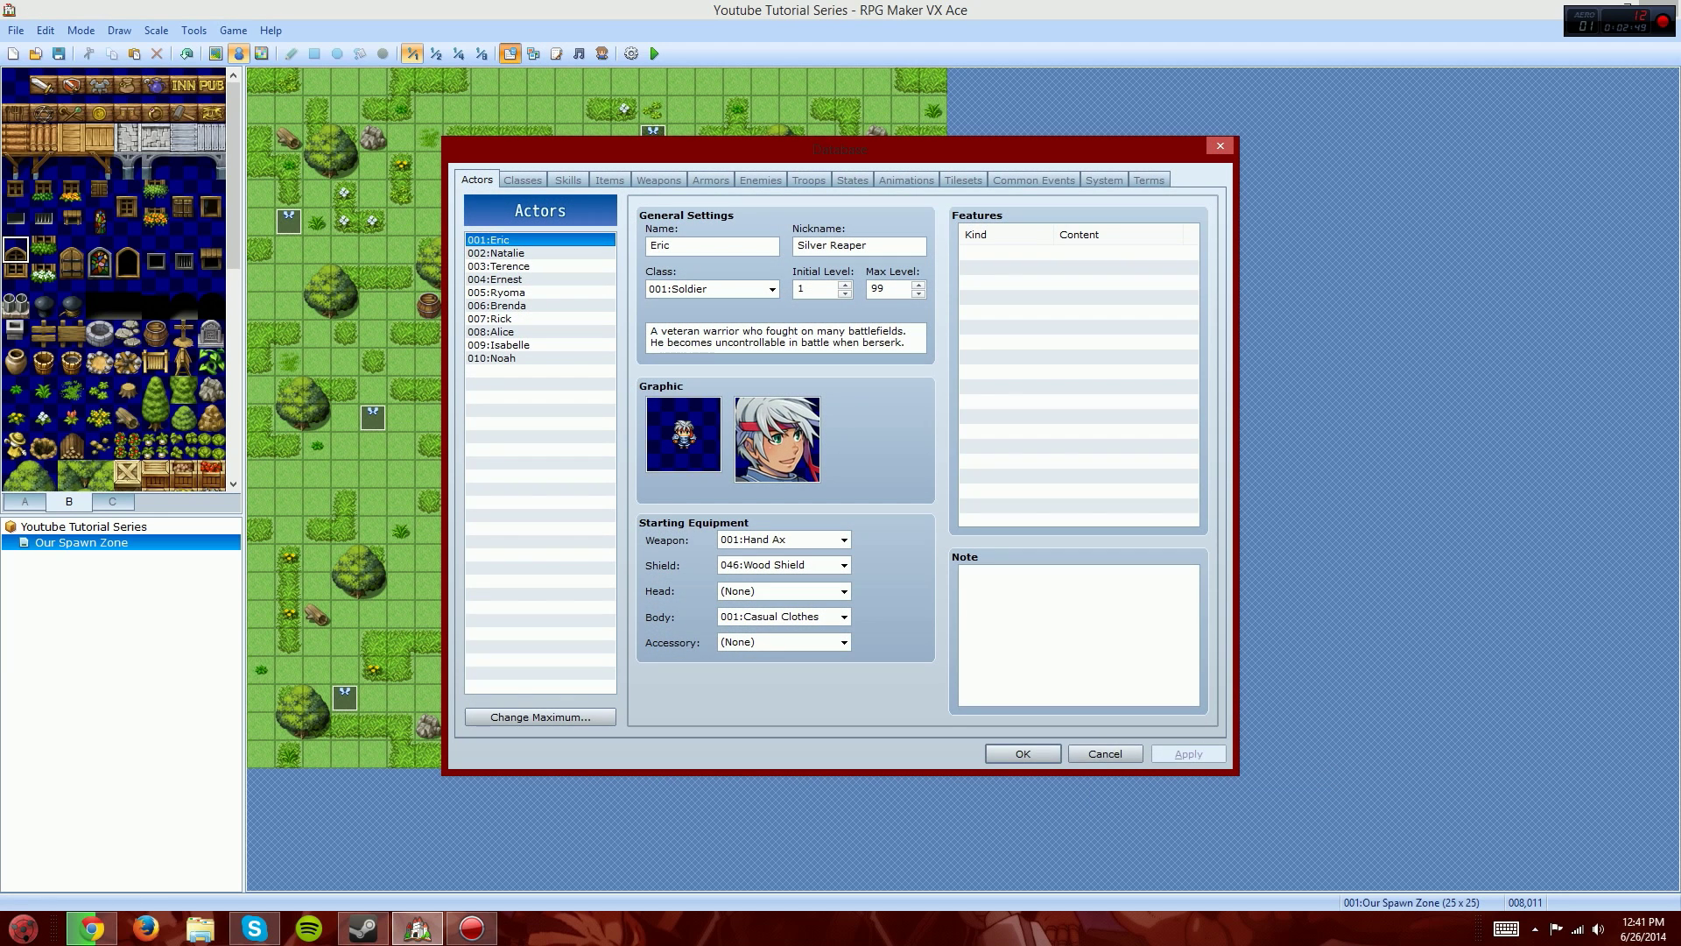
click(523, 180)
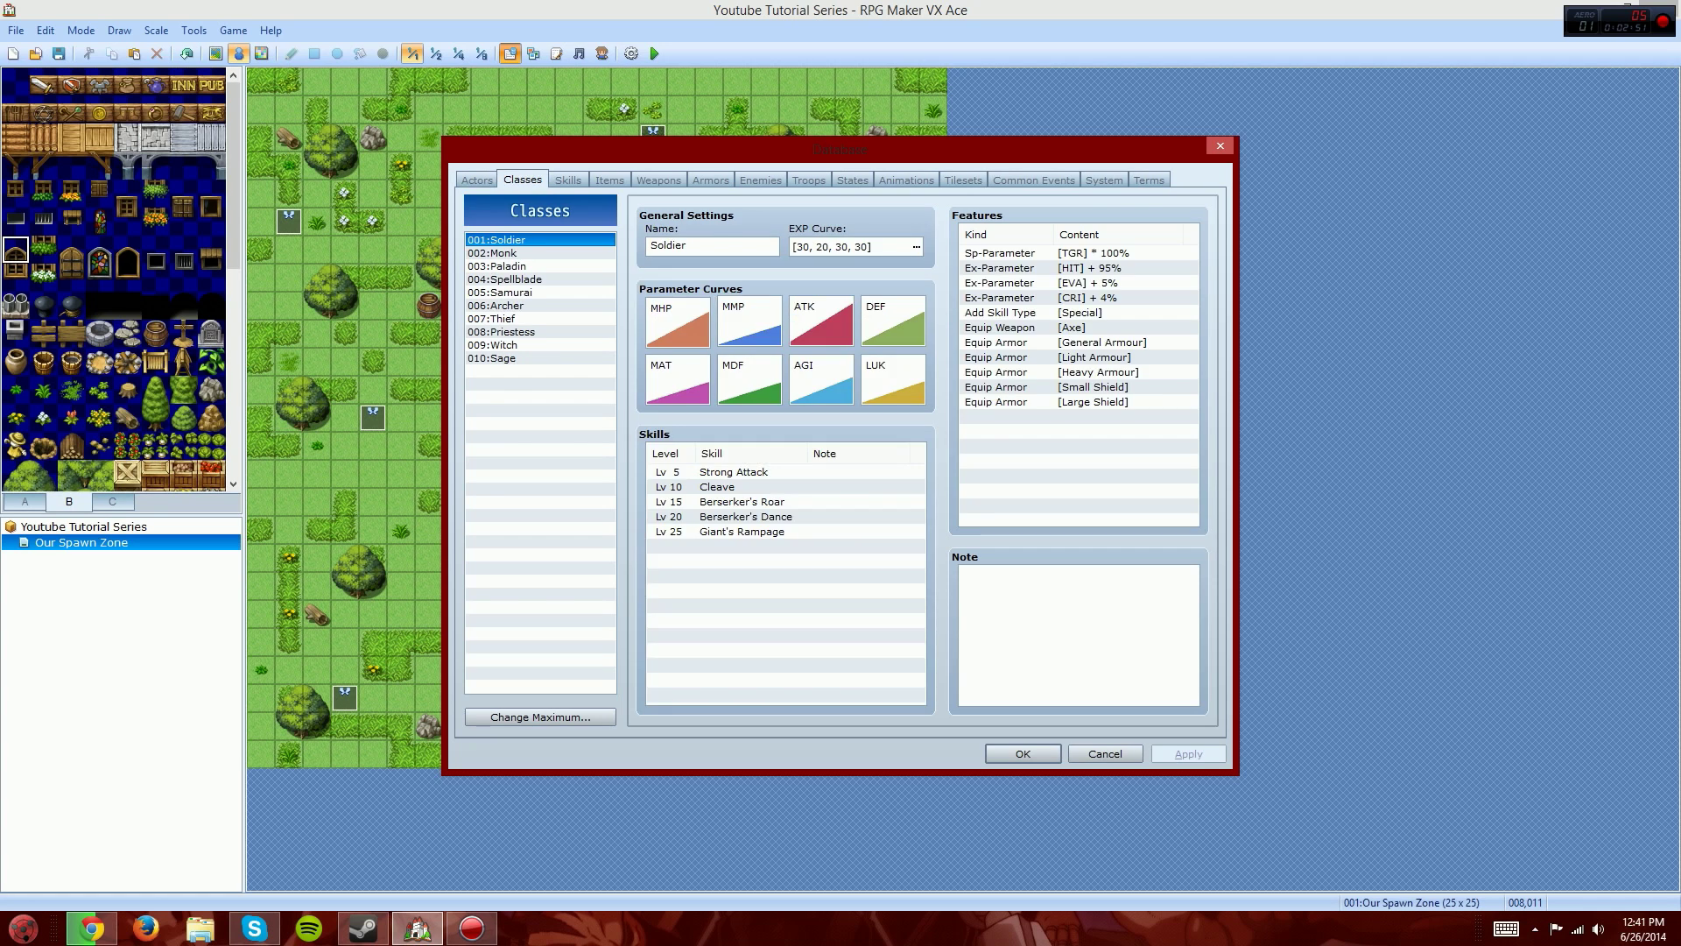
click(569, 181)
click(478, 180)
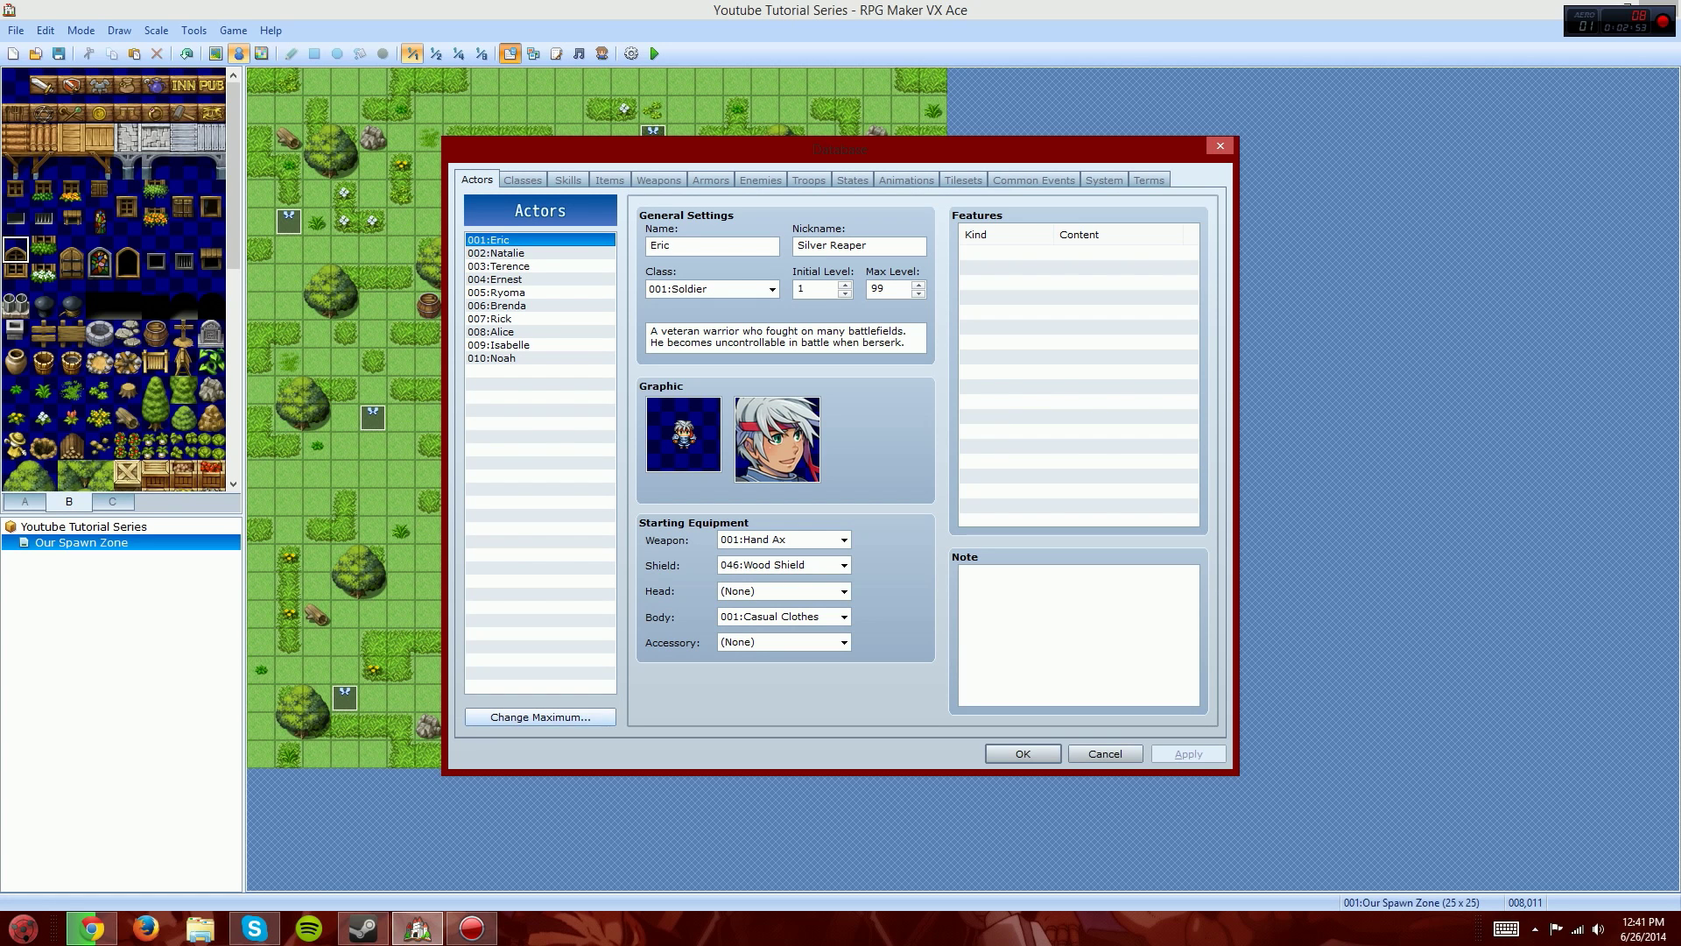
click(540, 717)
text(12)
key(Return)
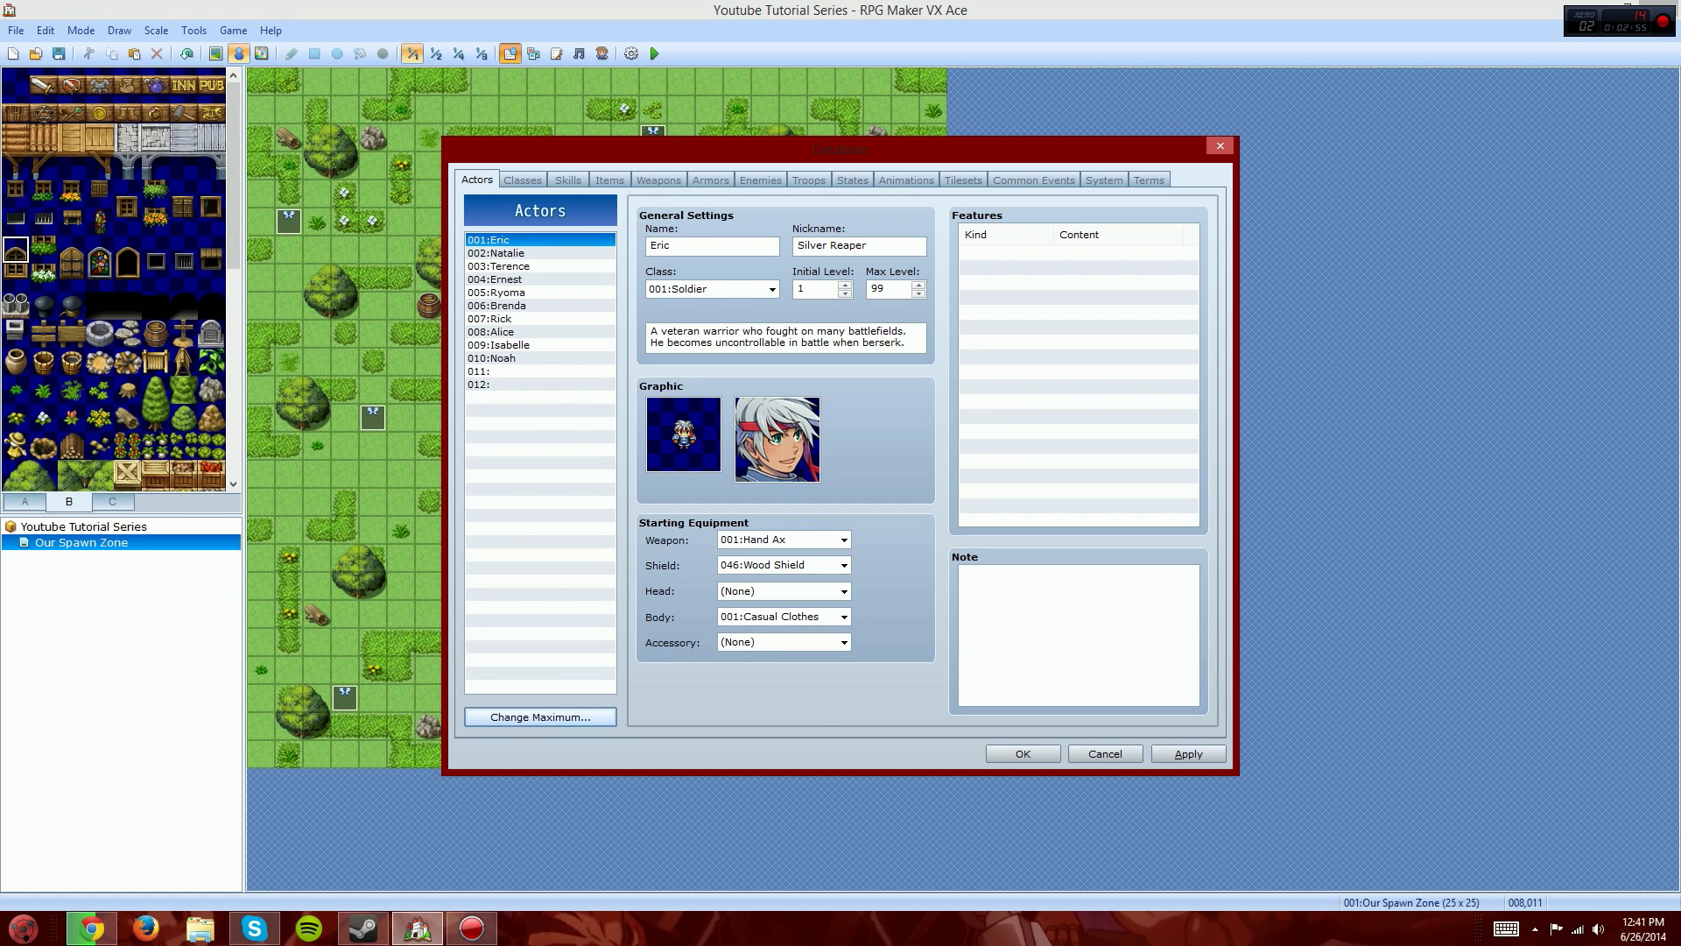
Step: Name actor 011 "===============" as a divider in the actor list
click(540, 372)
click(712, 246)
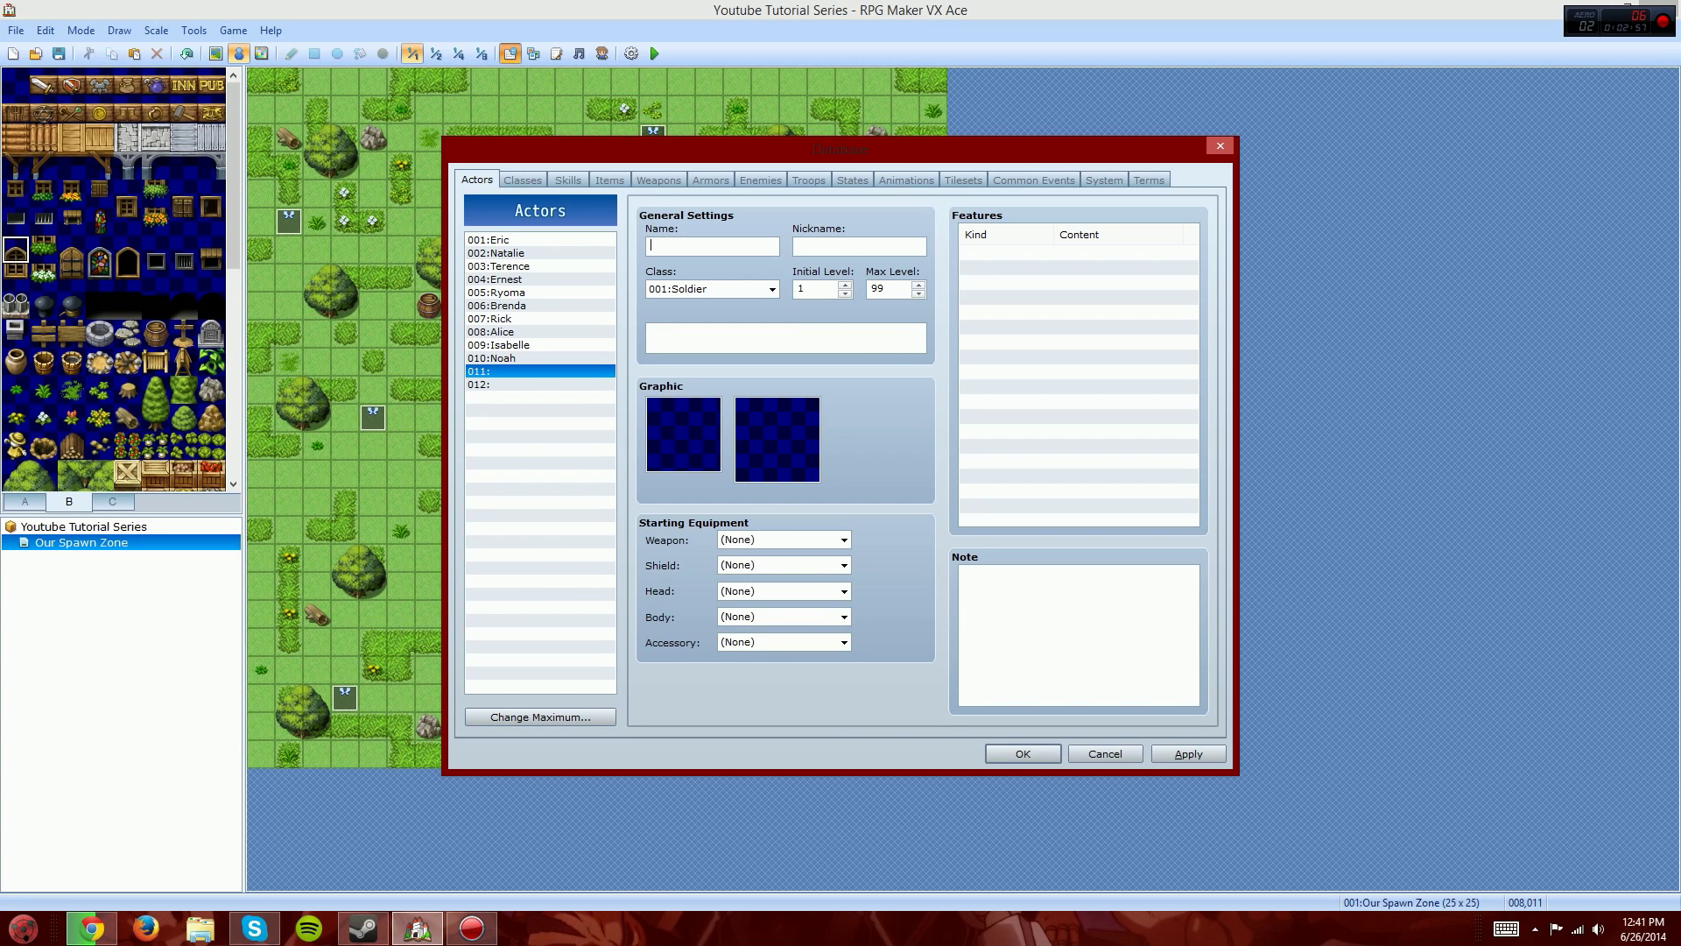
text(===============)
Step: Set the maximum number of actors to 15 and save the database changes
click(540, 716)
text(15)
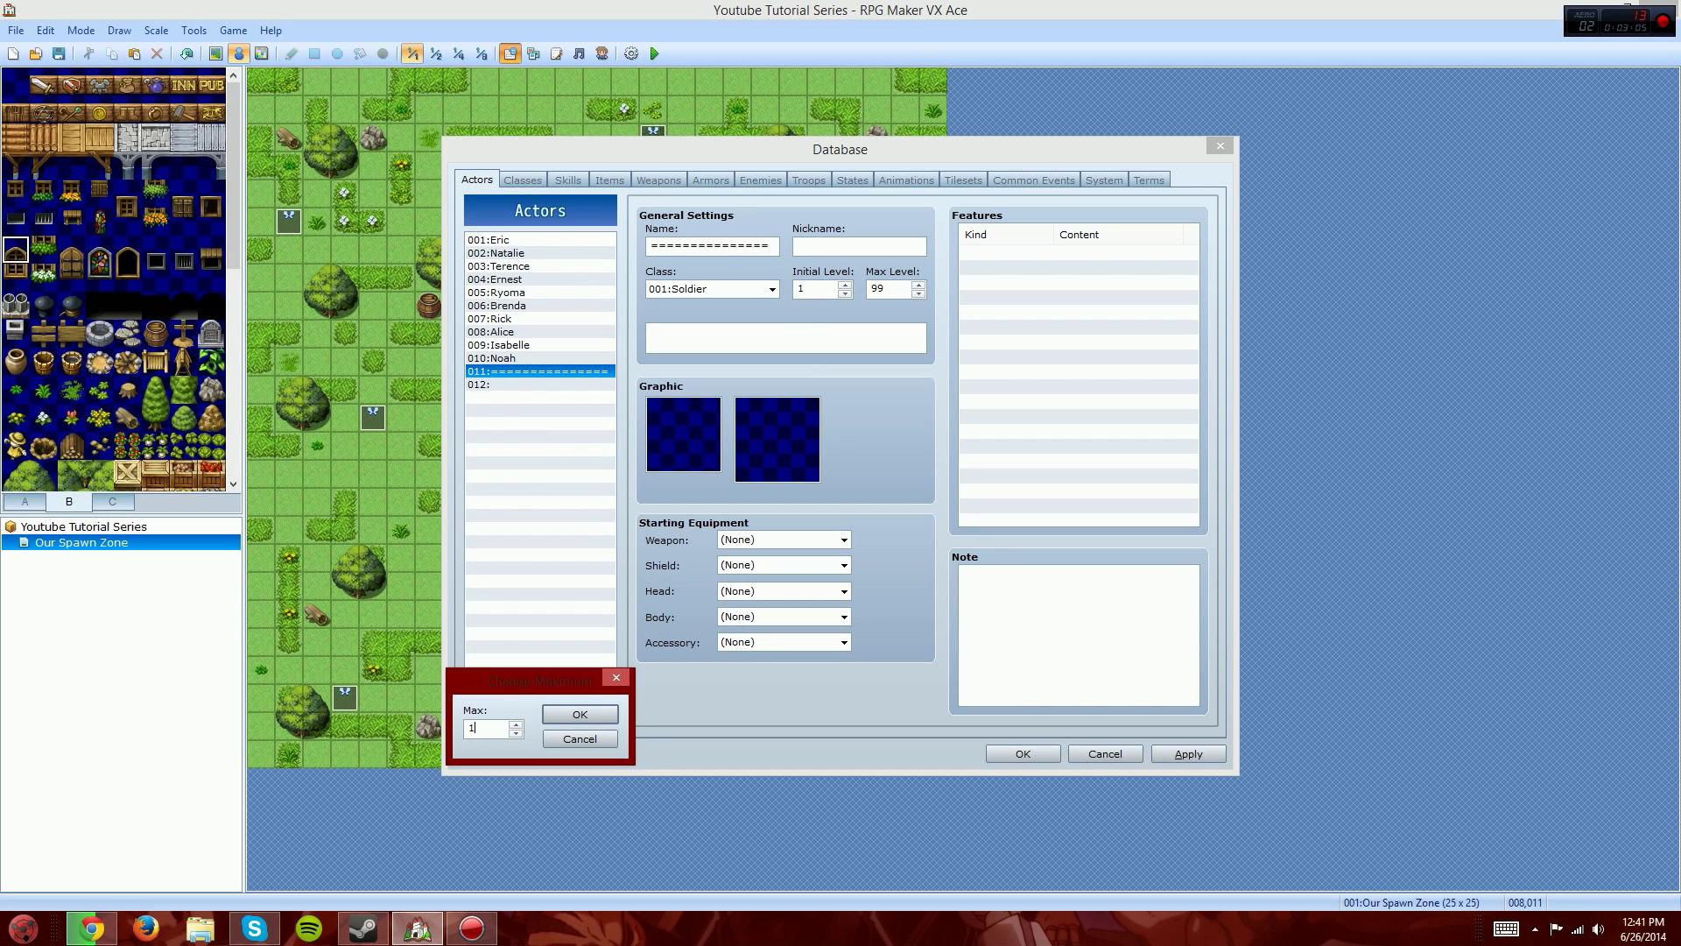
key(Return)
click(541, 384)
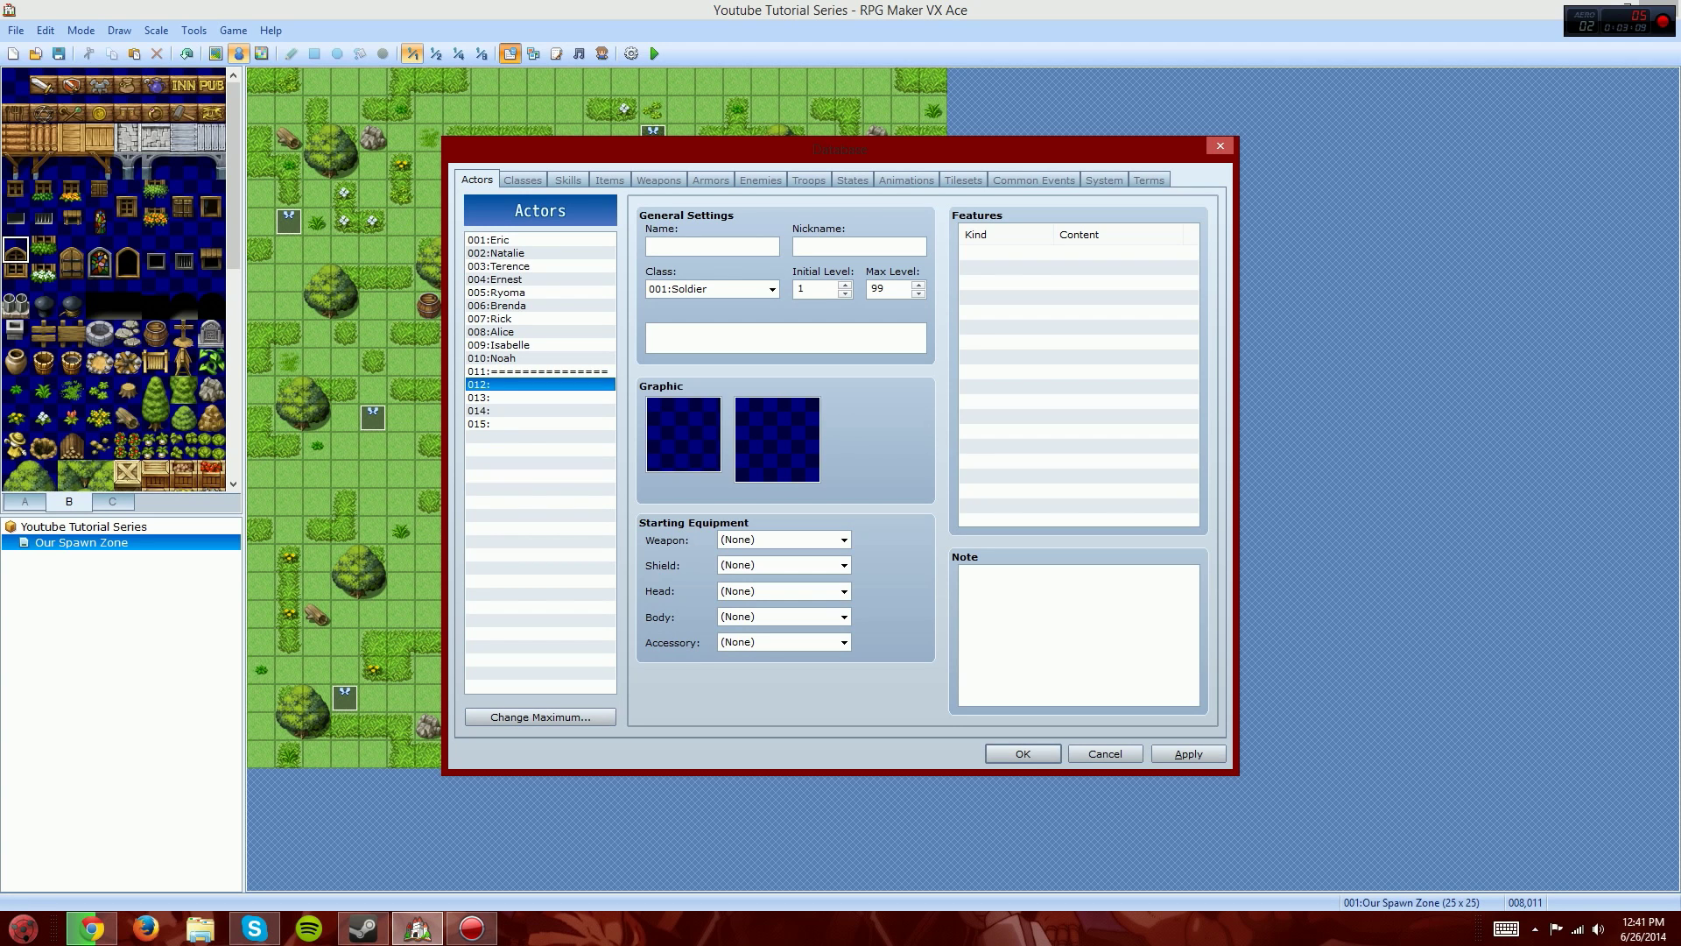
click(1023, 753)
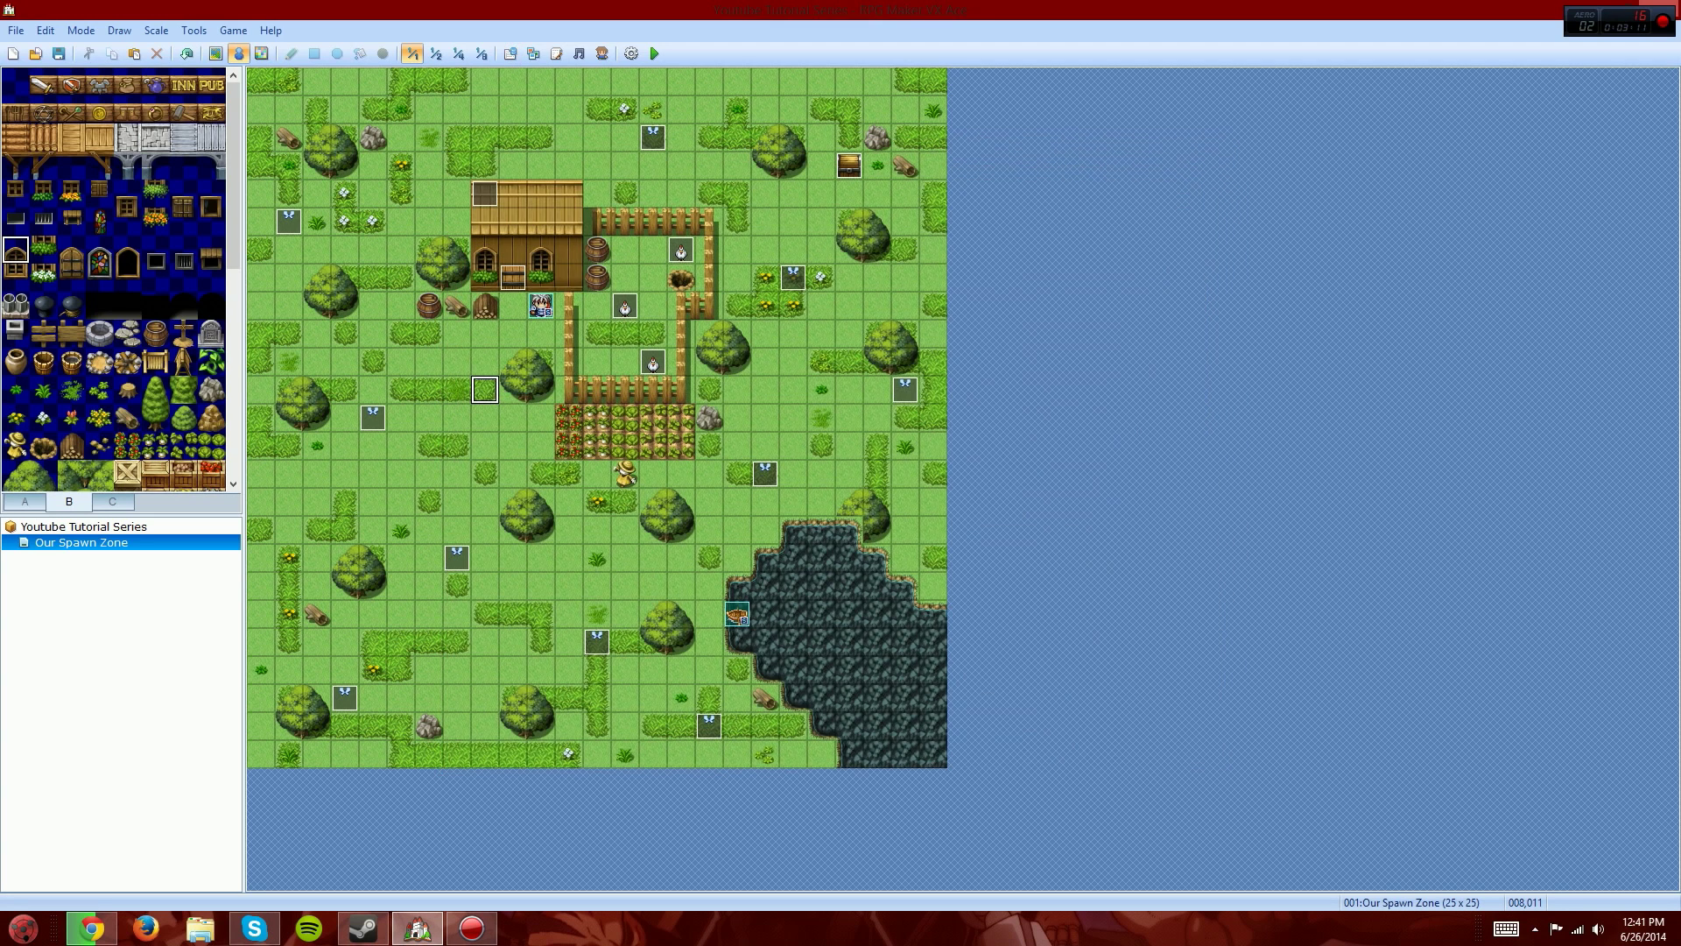
Step: Open the character generator and set the male character's front and rear hair to None with blue as the hair color
click(602, 55)
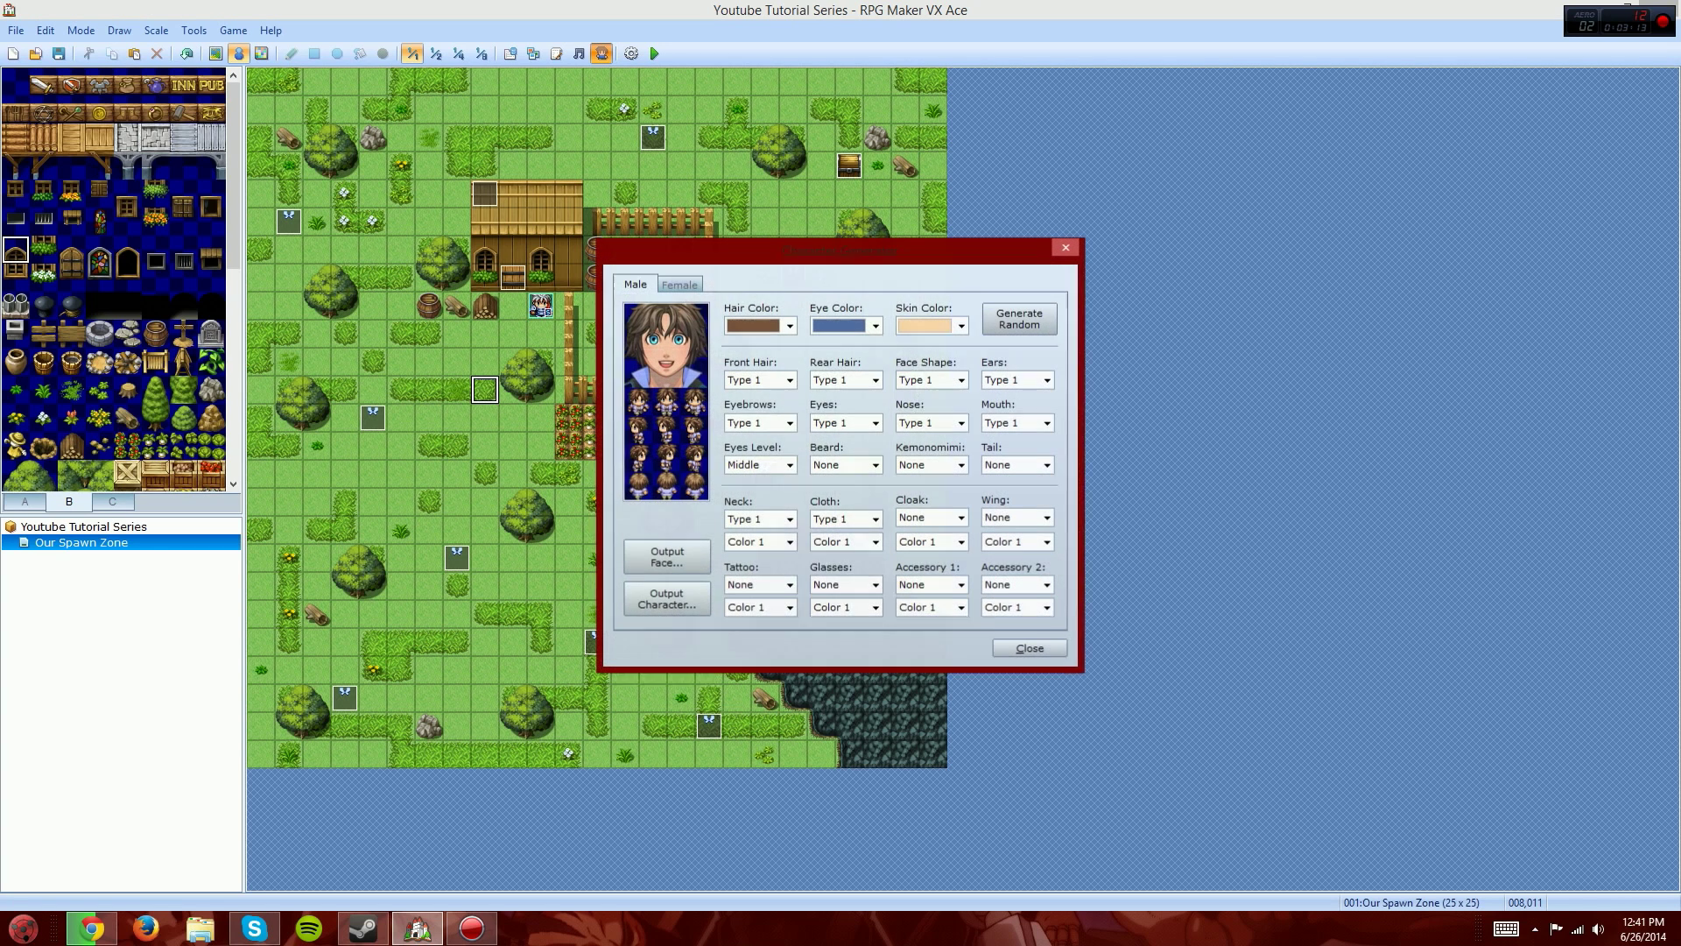
click(789, 380)
click(758, 397)
click(875, 380)
click(844, 397)
click(962, 380)
click(962, 380)
click(789, 380)
click(789, 380)
click(789, 325)
click(762, 395)
click(789, 380)
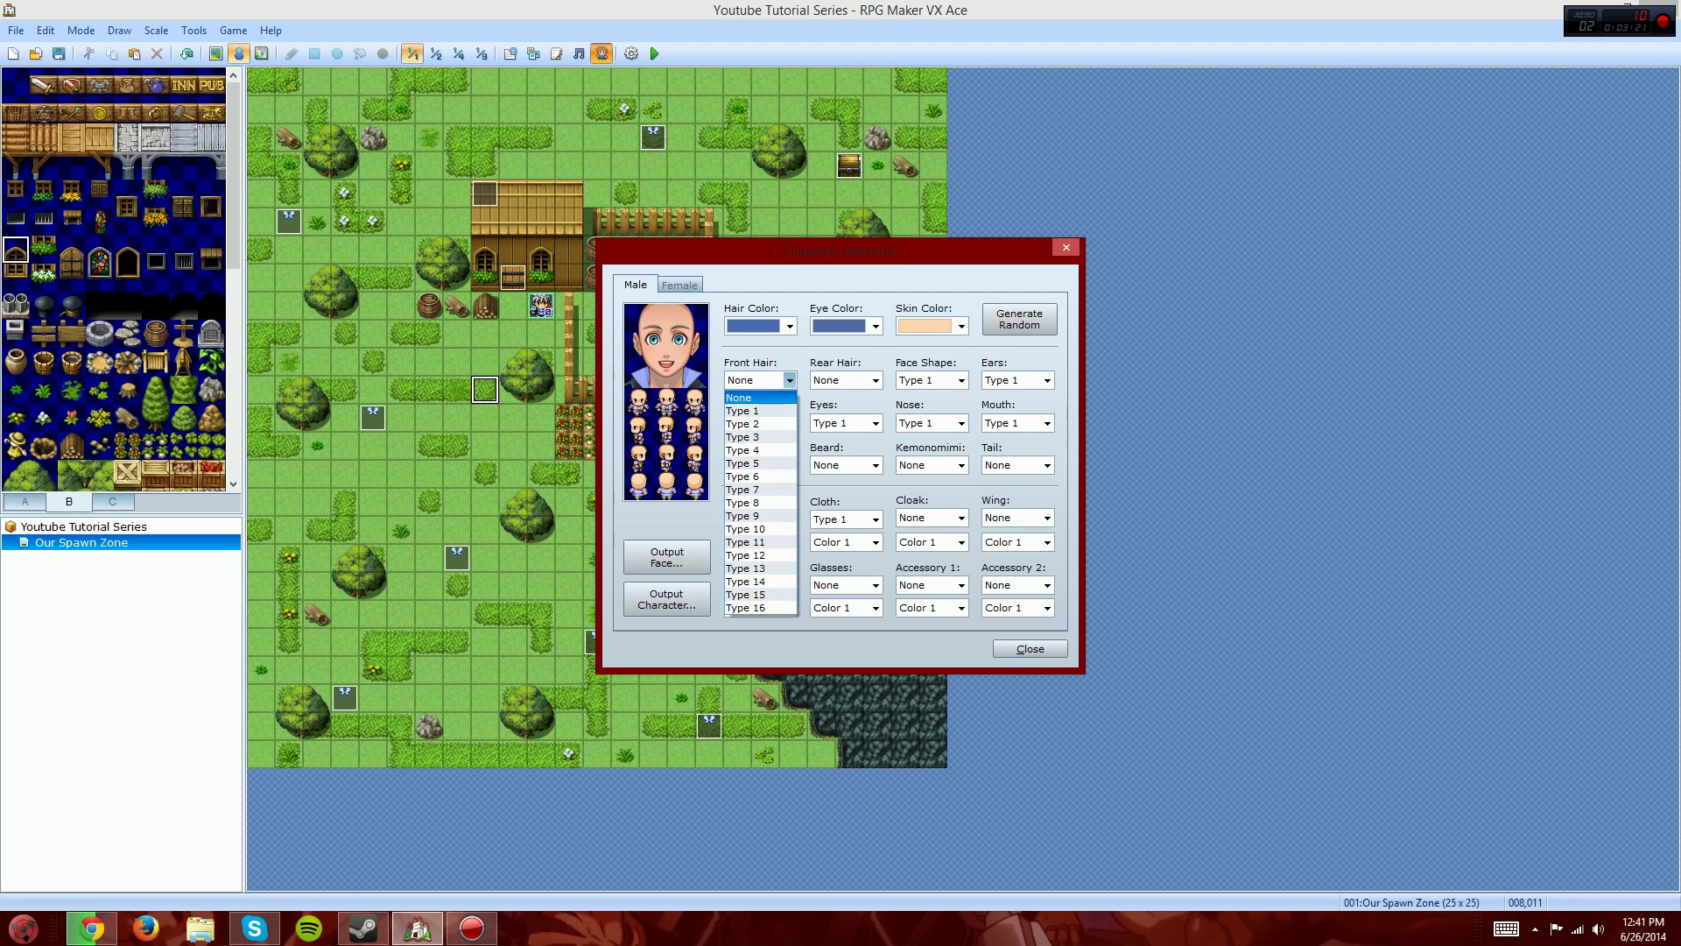
click(759, 396)
Step: Set the character's rear hair to Type 8
click(875, 380)
click(844, 397)
key(Down)
key(Down)
key(Down)
key(Down)
key(Down)
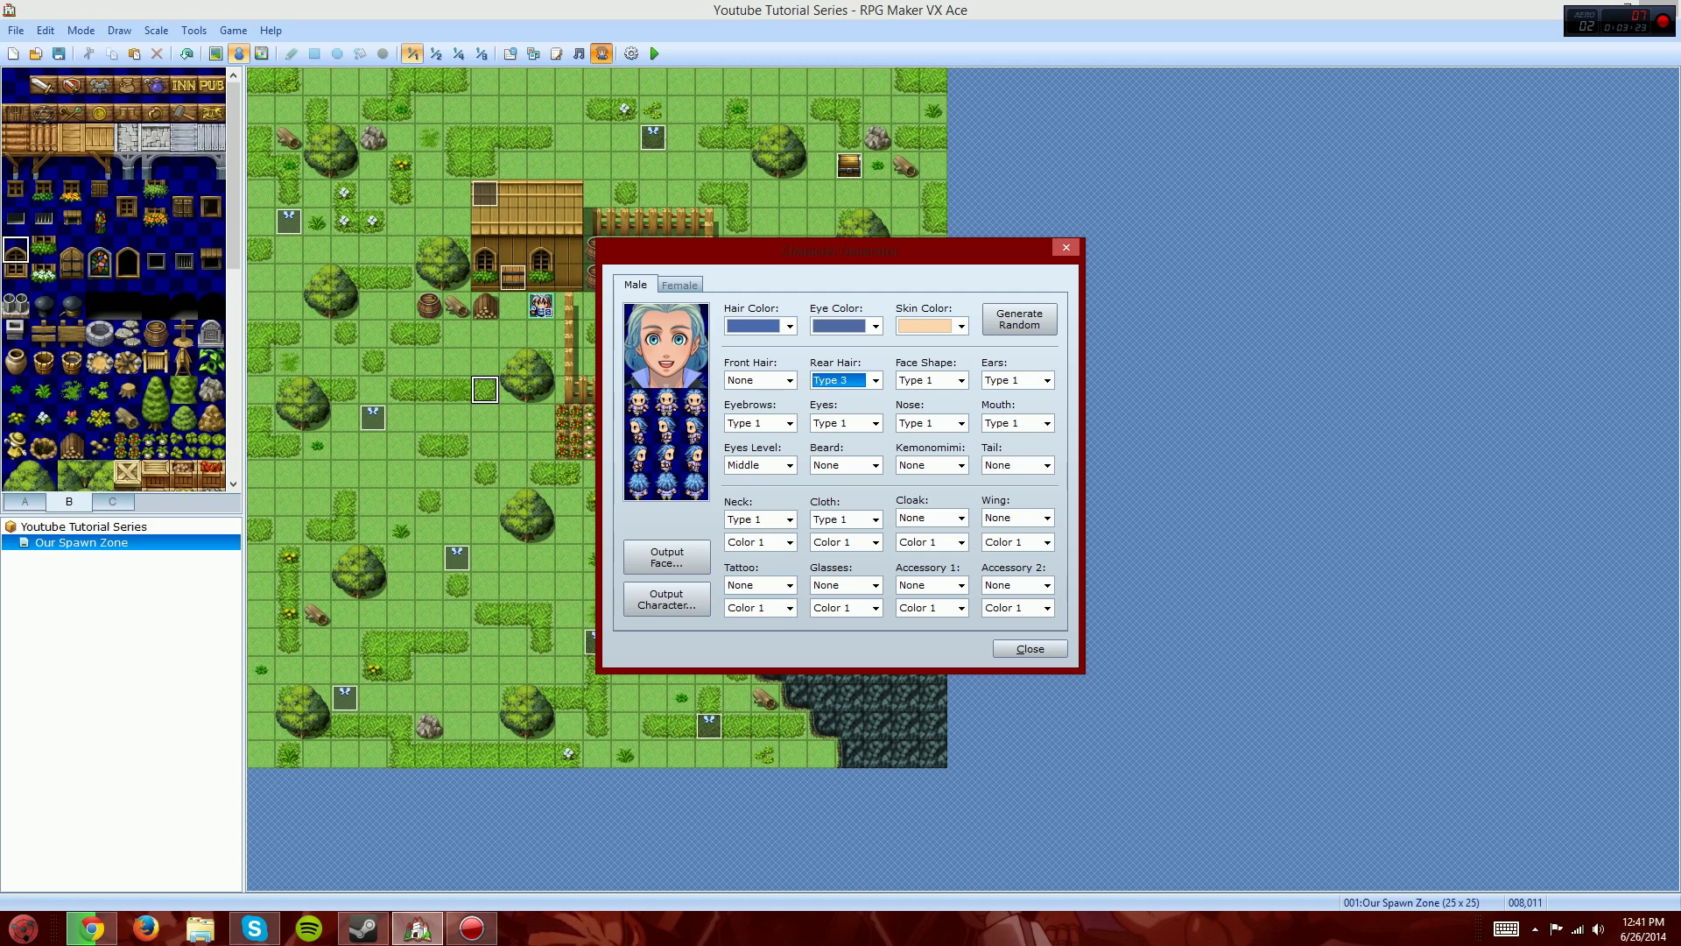
key(Down)
key(Down)
key(Down)
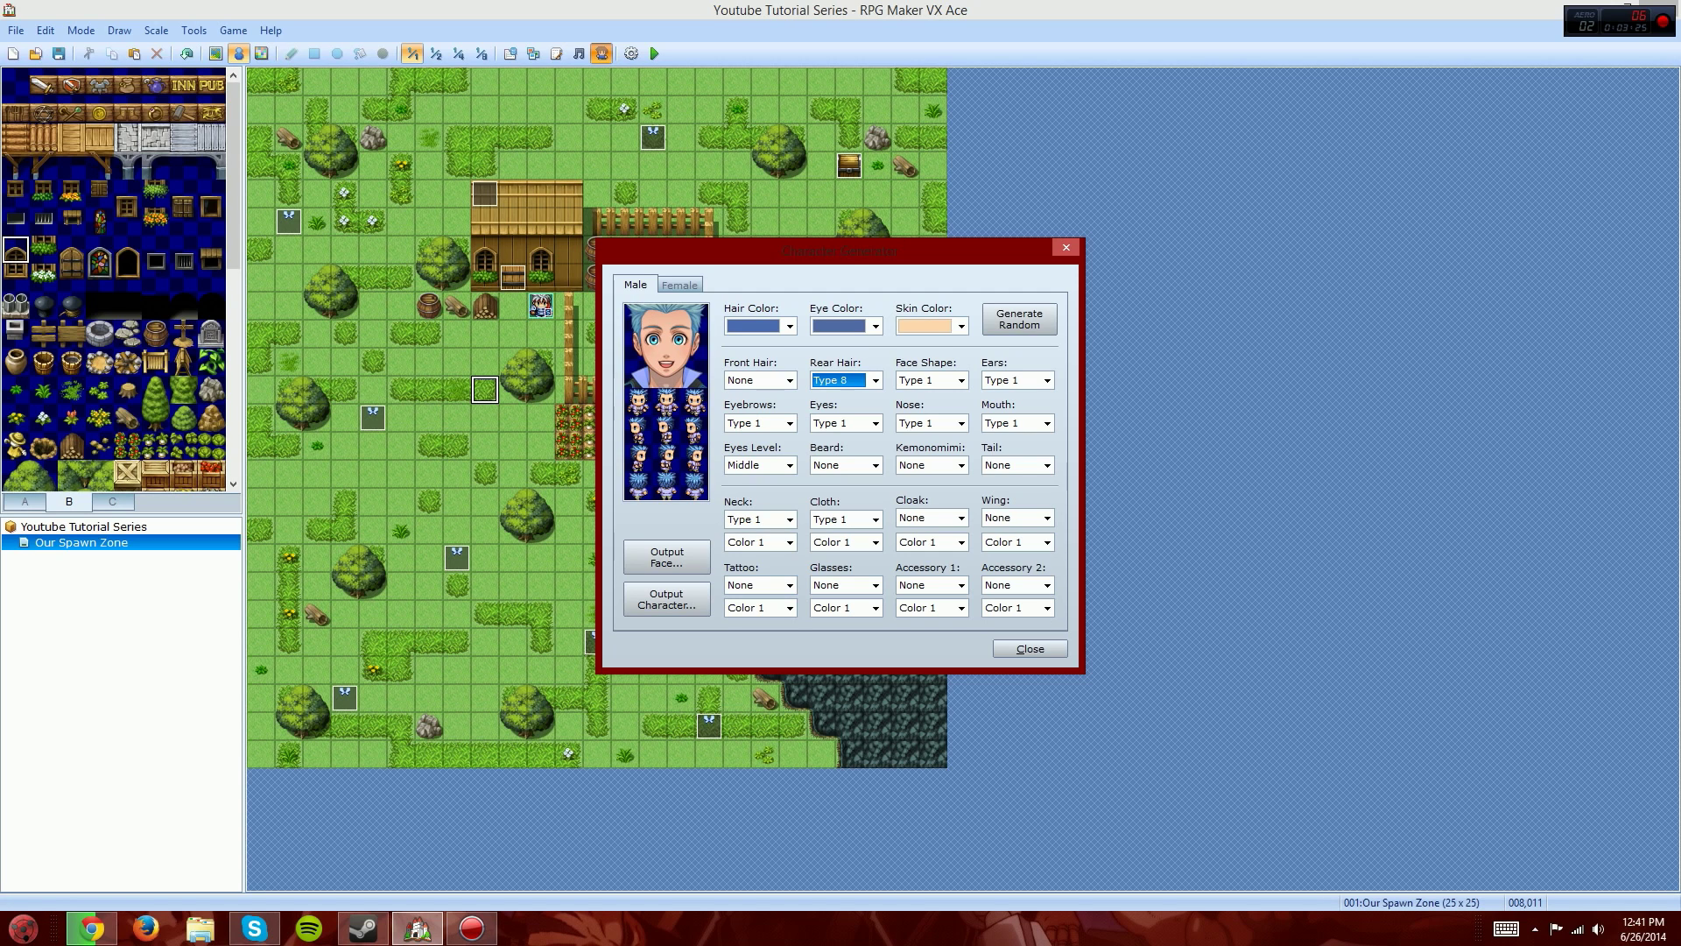
Step: Set the character's front hair to Type 14
key(shift+Tab)
key(Down)
key(Down)
key(Down)
key(Down)
key(Down)
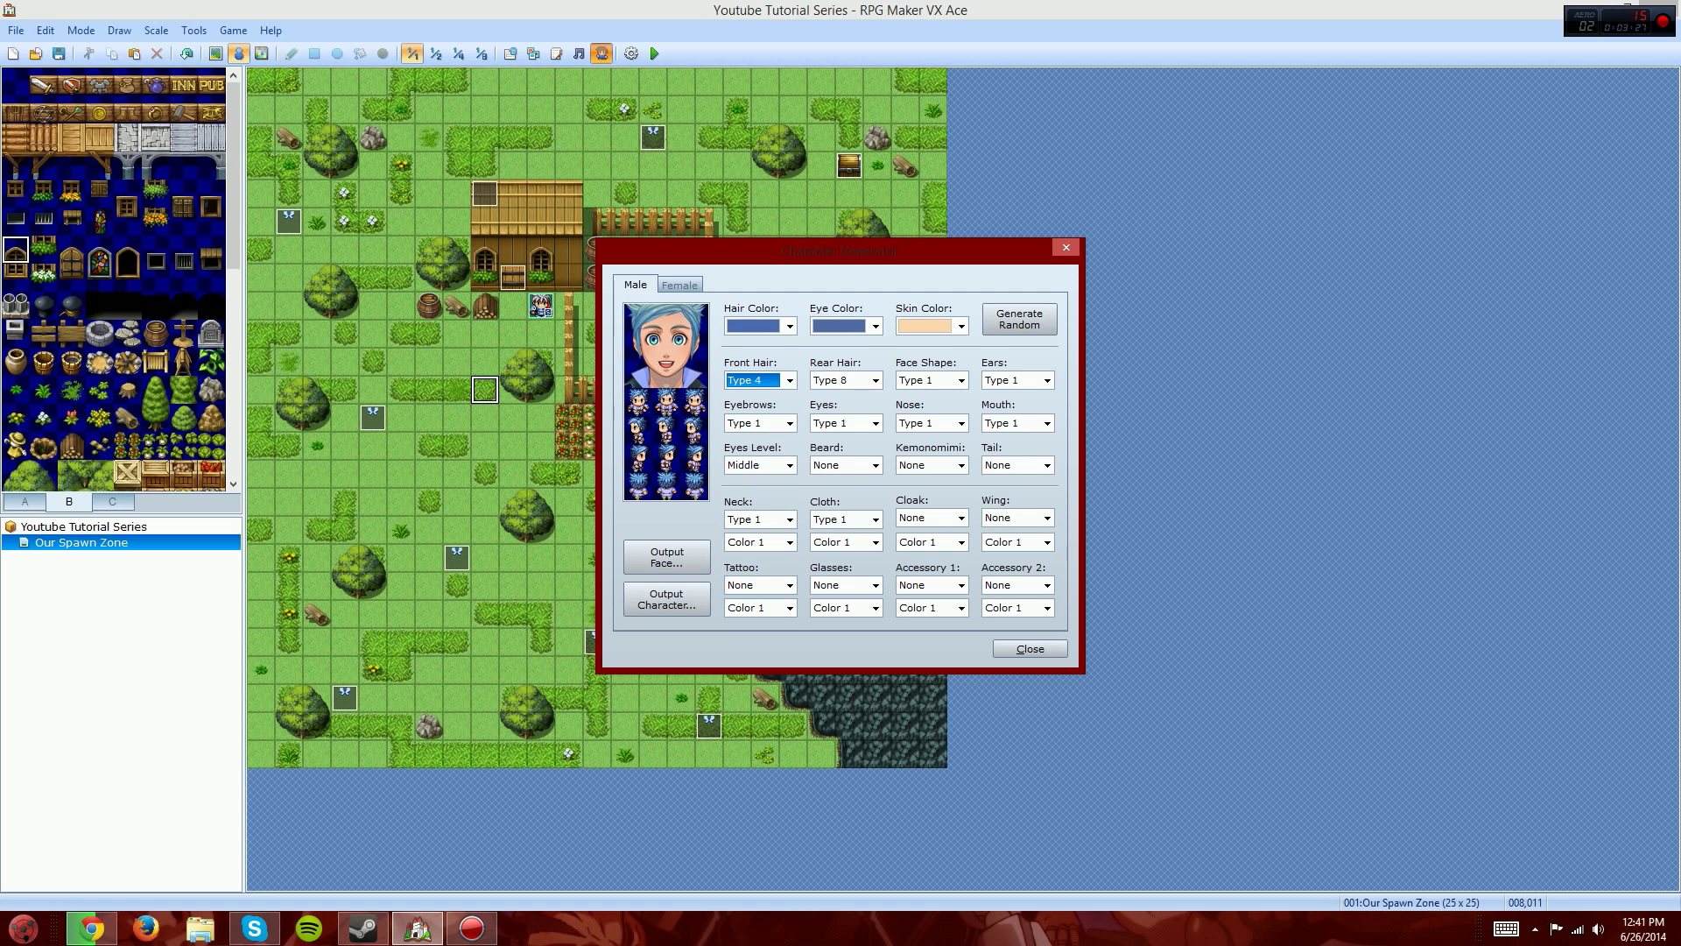
key(Down)
key(Down)
key(Down)
key(Down)
key(Down)
key(Down)
key(Down)
key(Down)
key(Down)
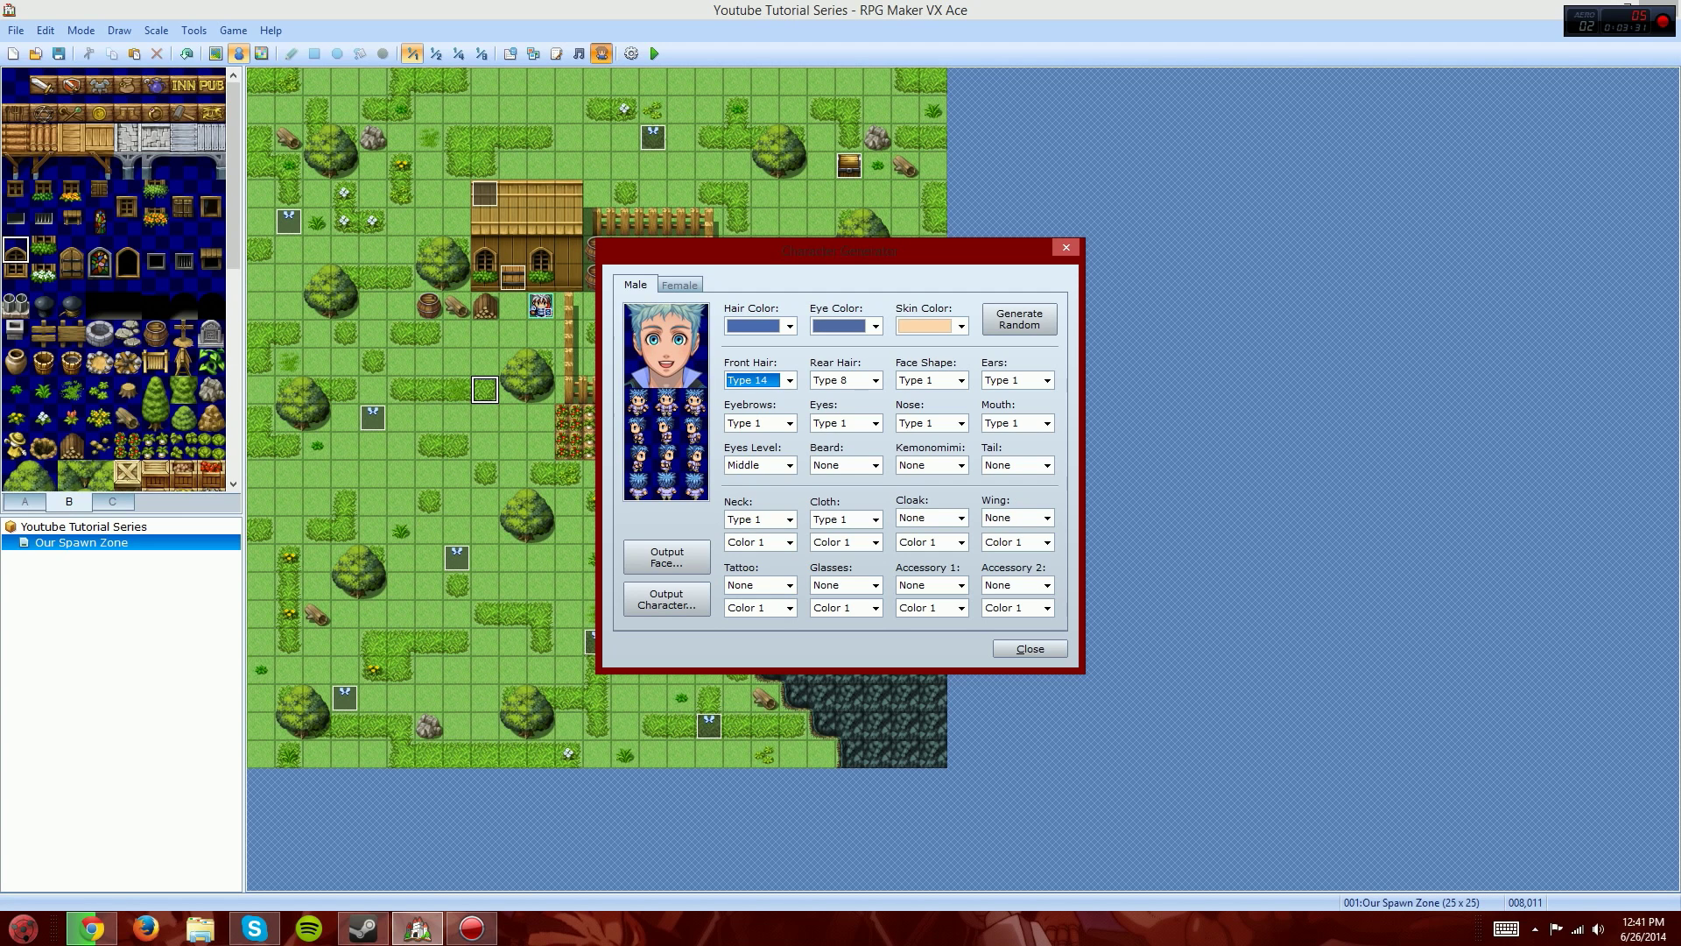
Step: Set the face shape to Type 3 and keep the ears at Type 1
key(Tab)
key(Tab)
key(Down)
key(Down)
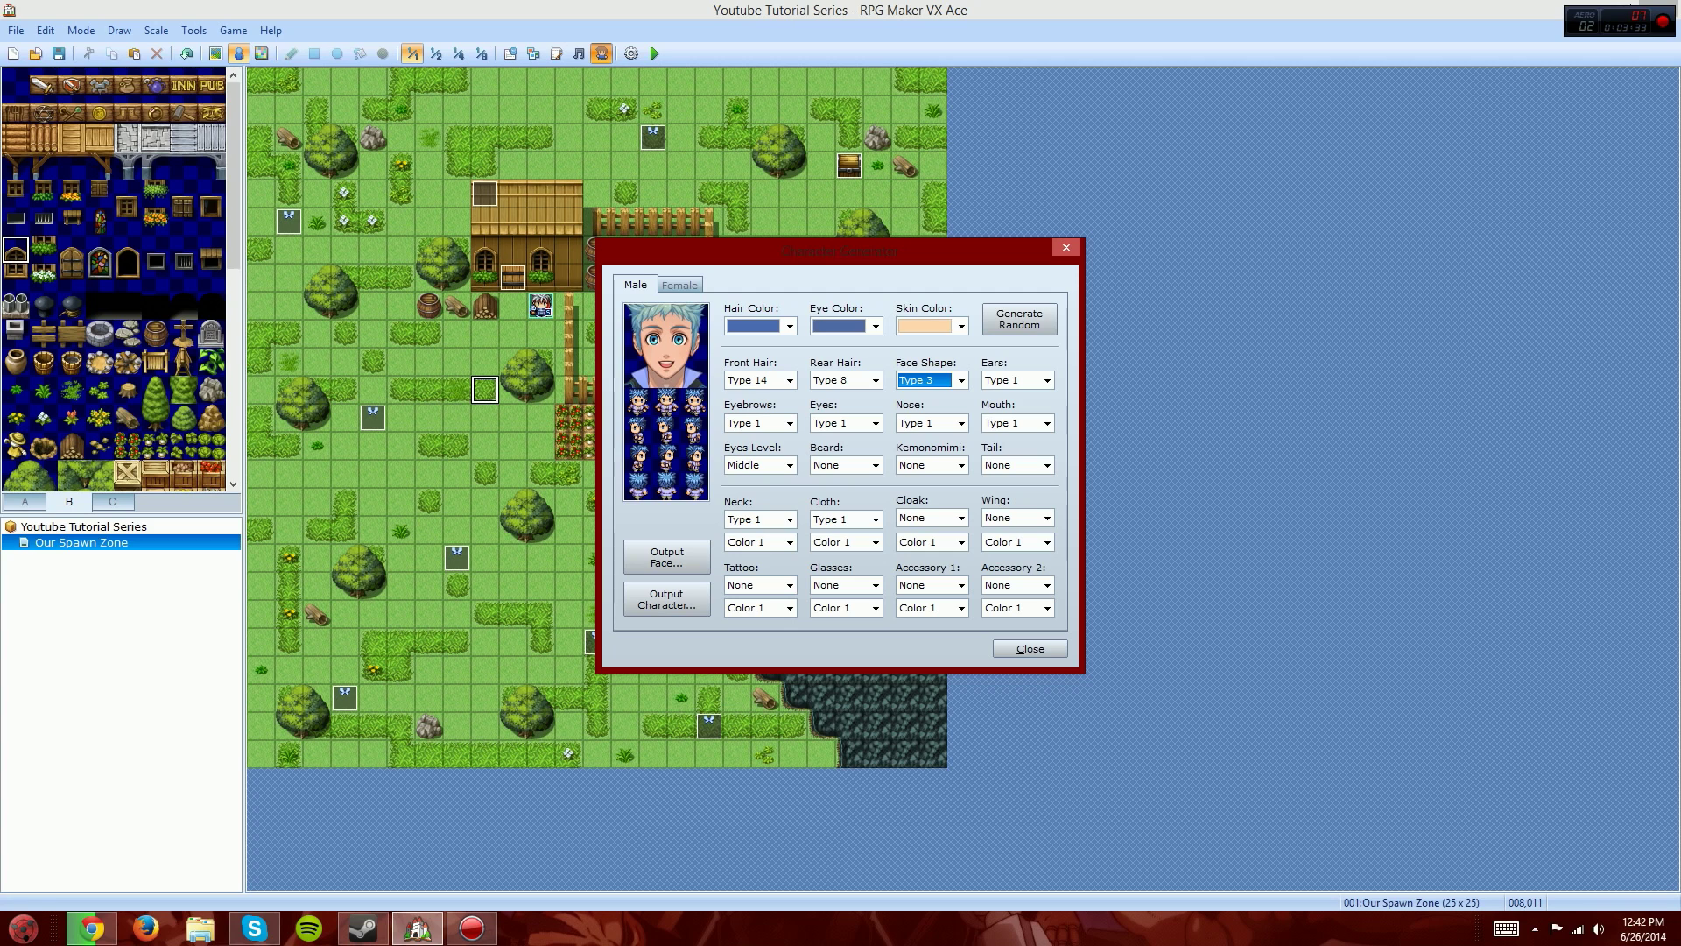
key(Tab)
key(alt+Down)
key(Escape)
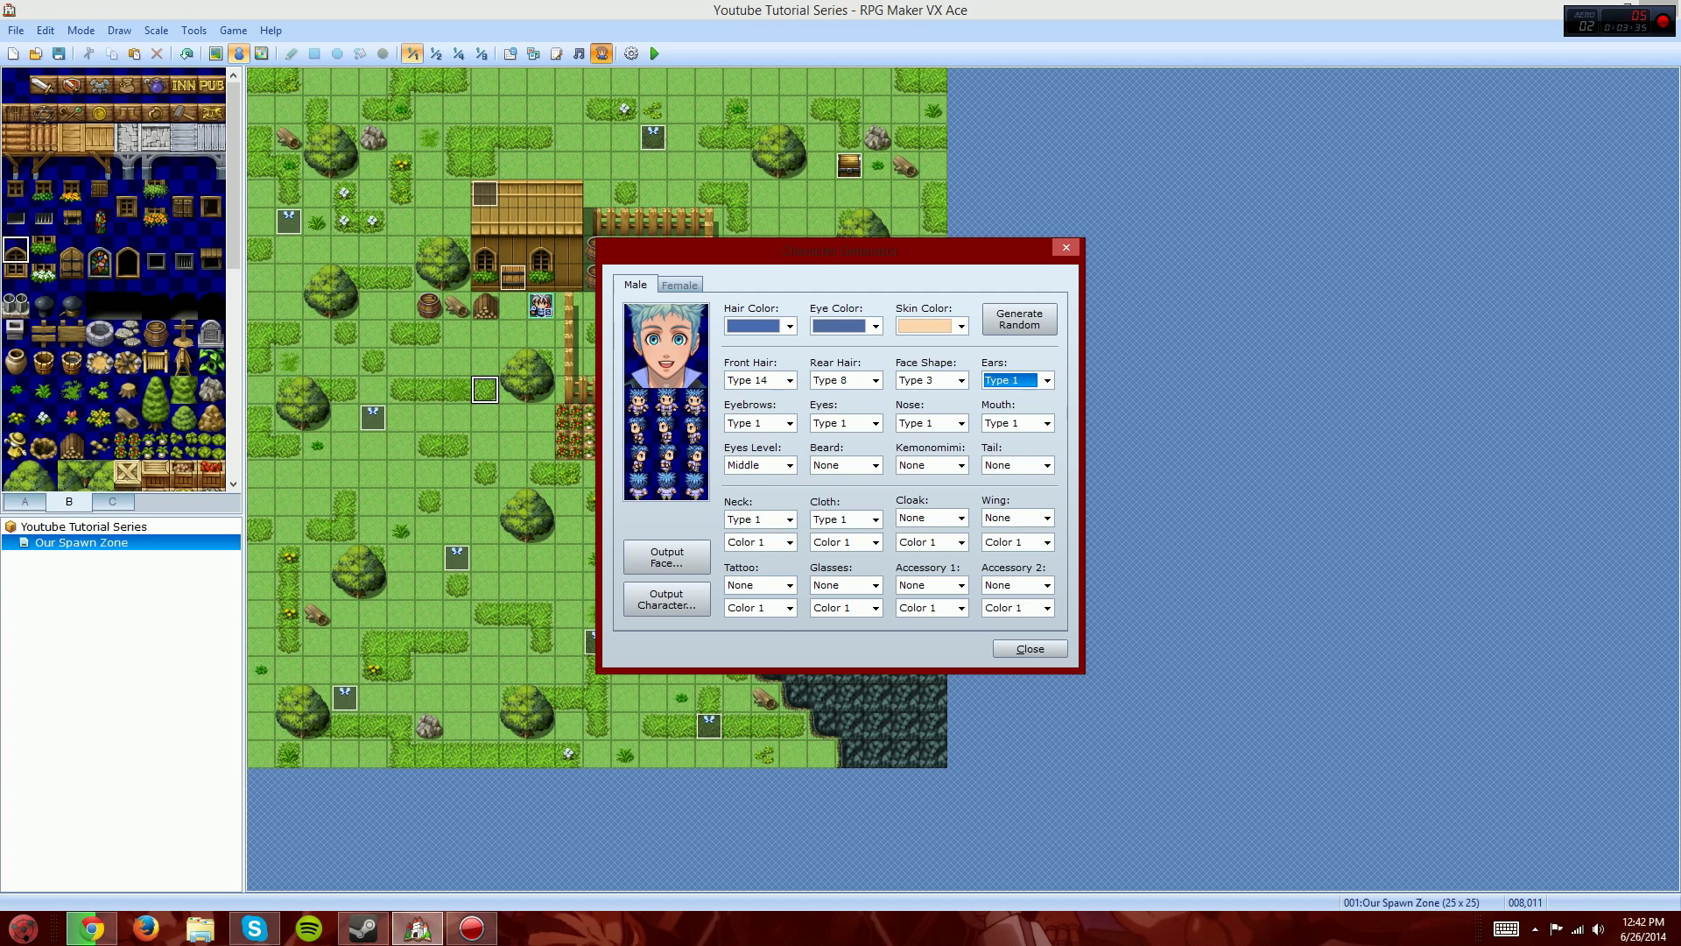
Step: Set the character's eyebrows to Type 2 and eyes to Type 4
key(Tab)
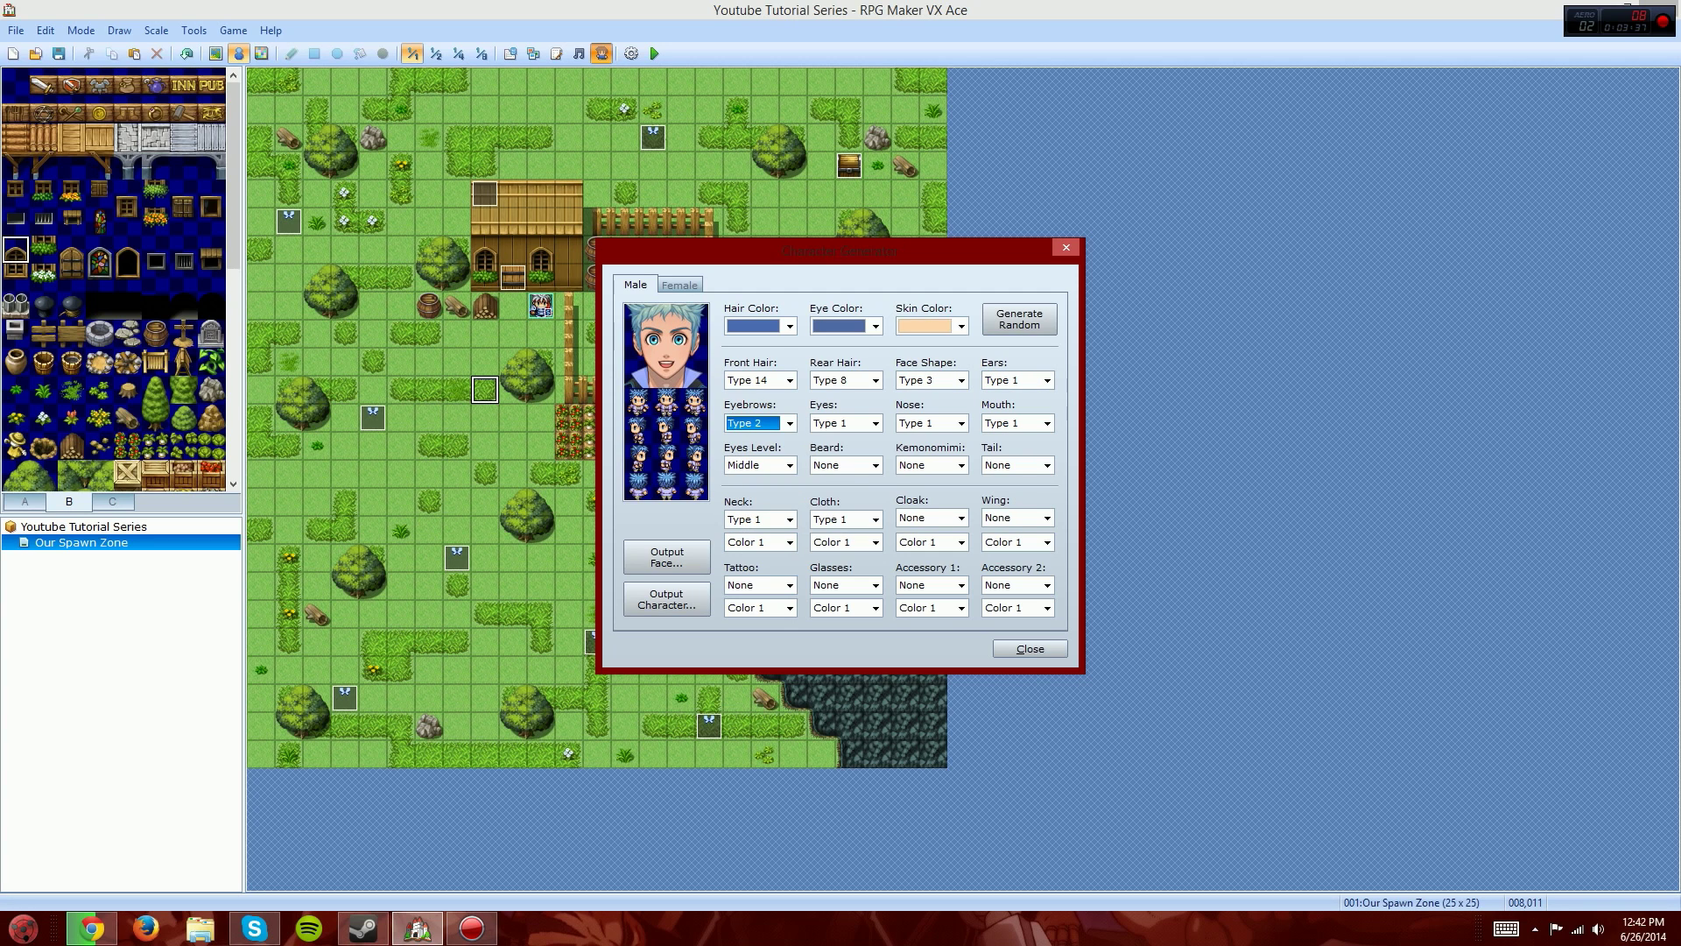
key(Tab)
key(alt+Down)
key(Down)
key(Return)
key(Down)
key(Down)
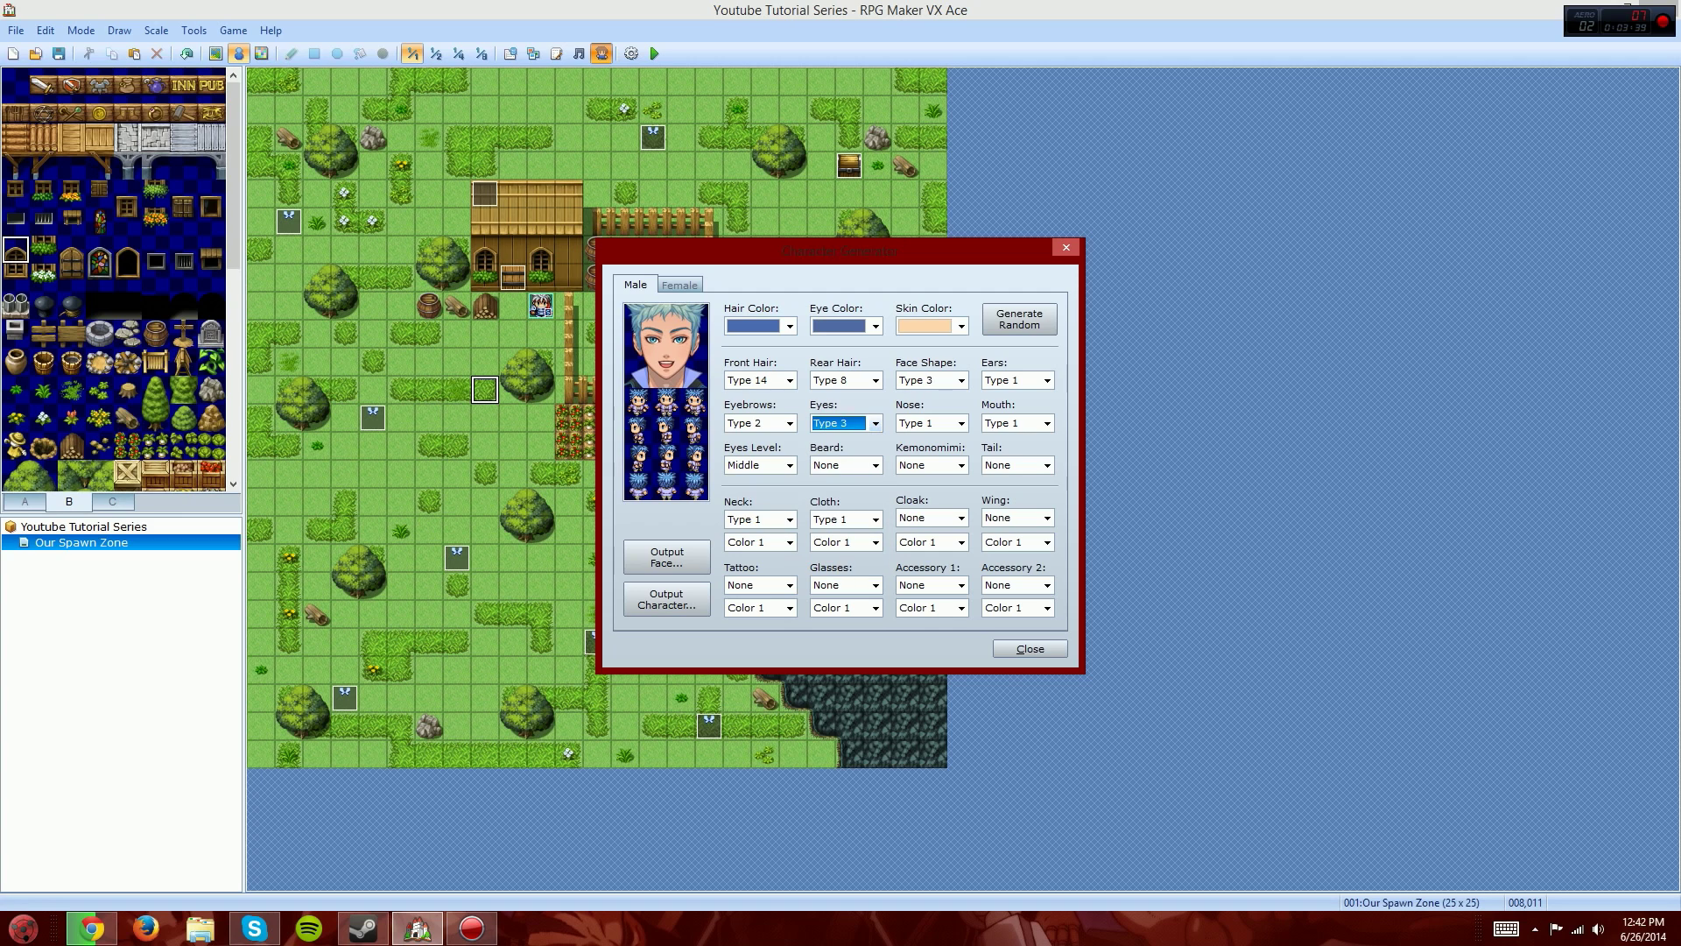
Step: Set the character's nose to Type 4 and mouth to Type 2
key(Tab)
key(alt+Down)
key(Down)
key(Down)
key(Return)
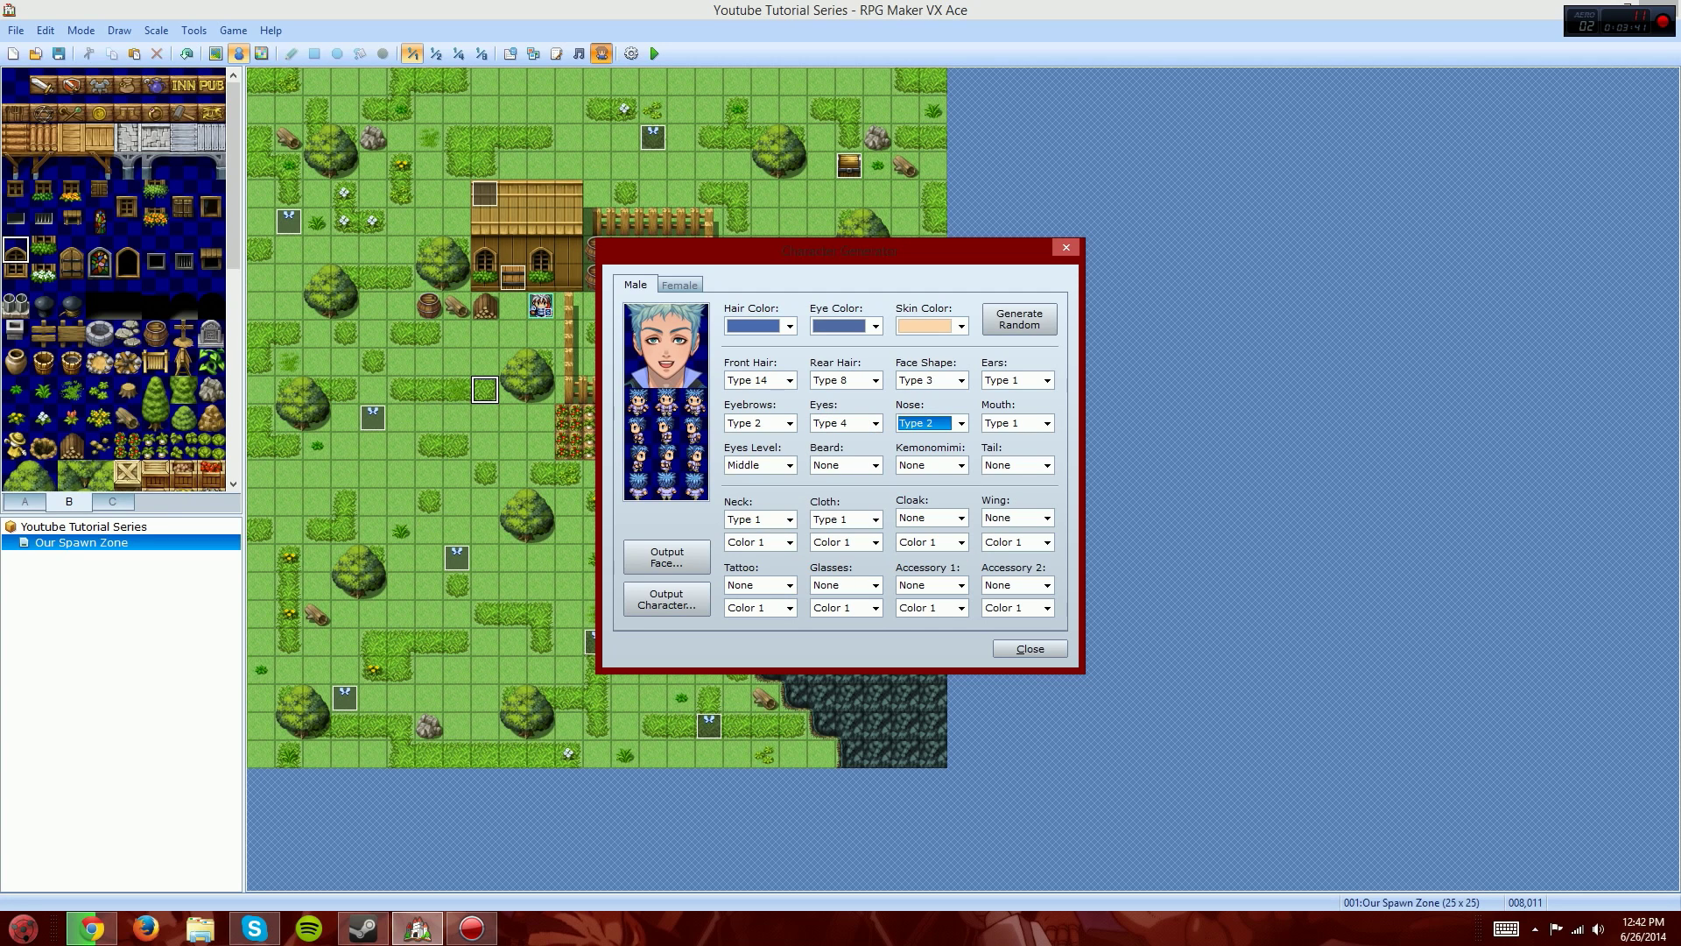
key(Tab)
key(Down)
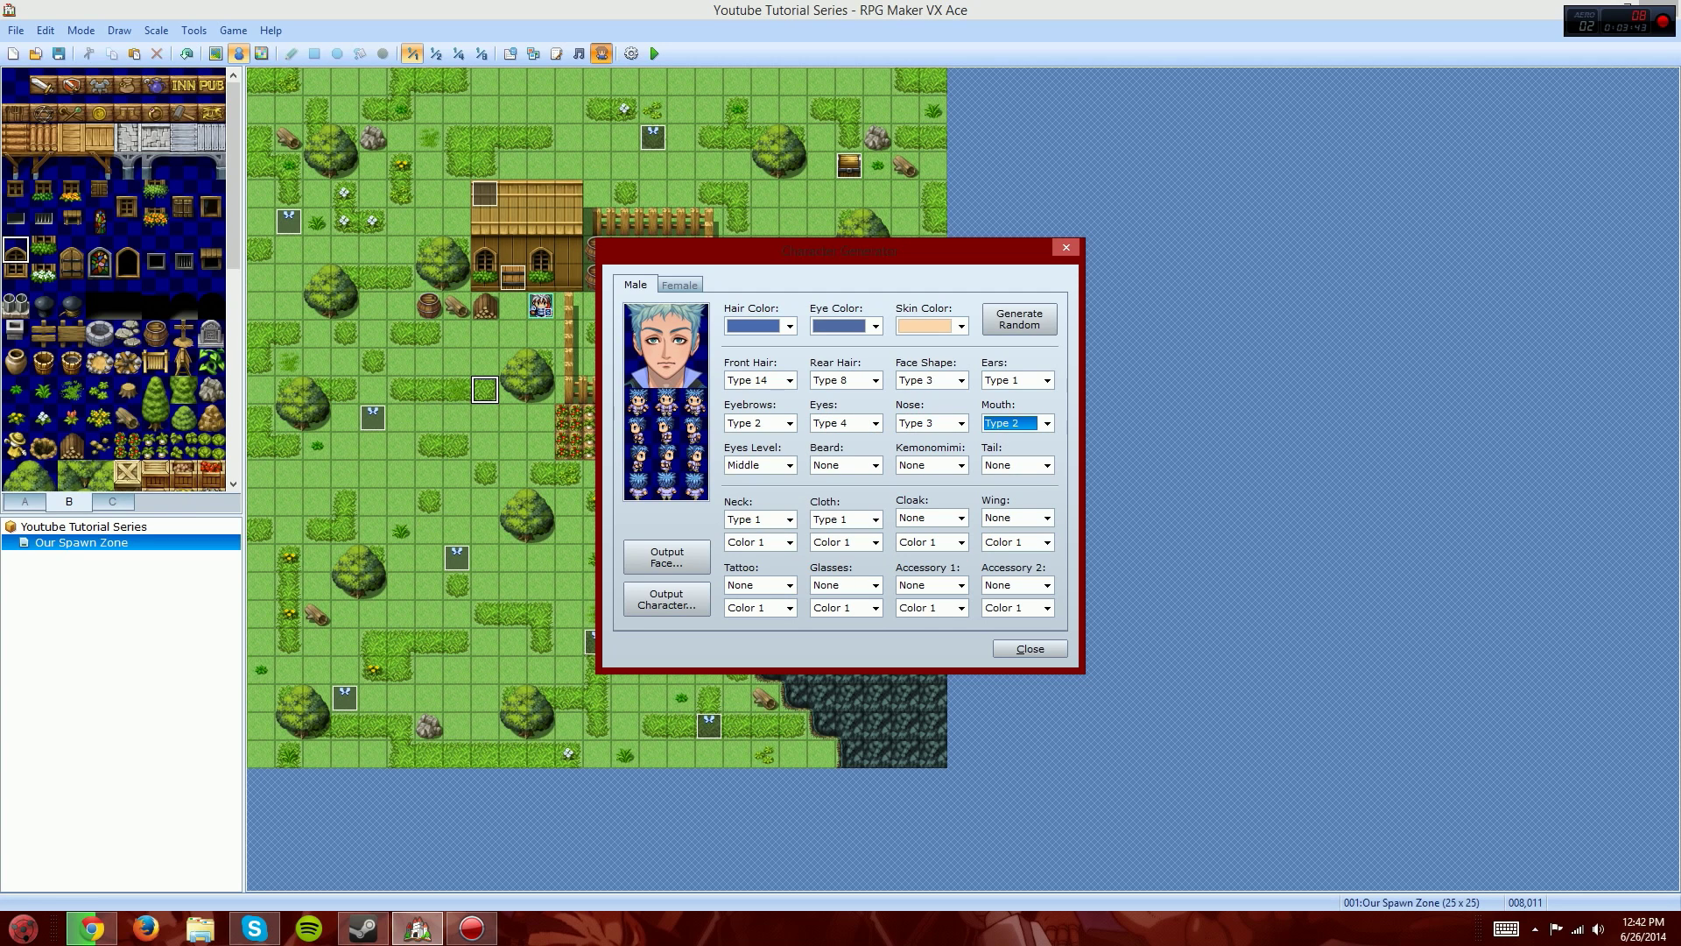
key(shift+Tab)
key(Down)
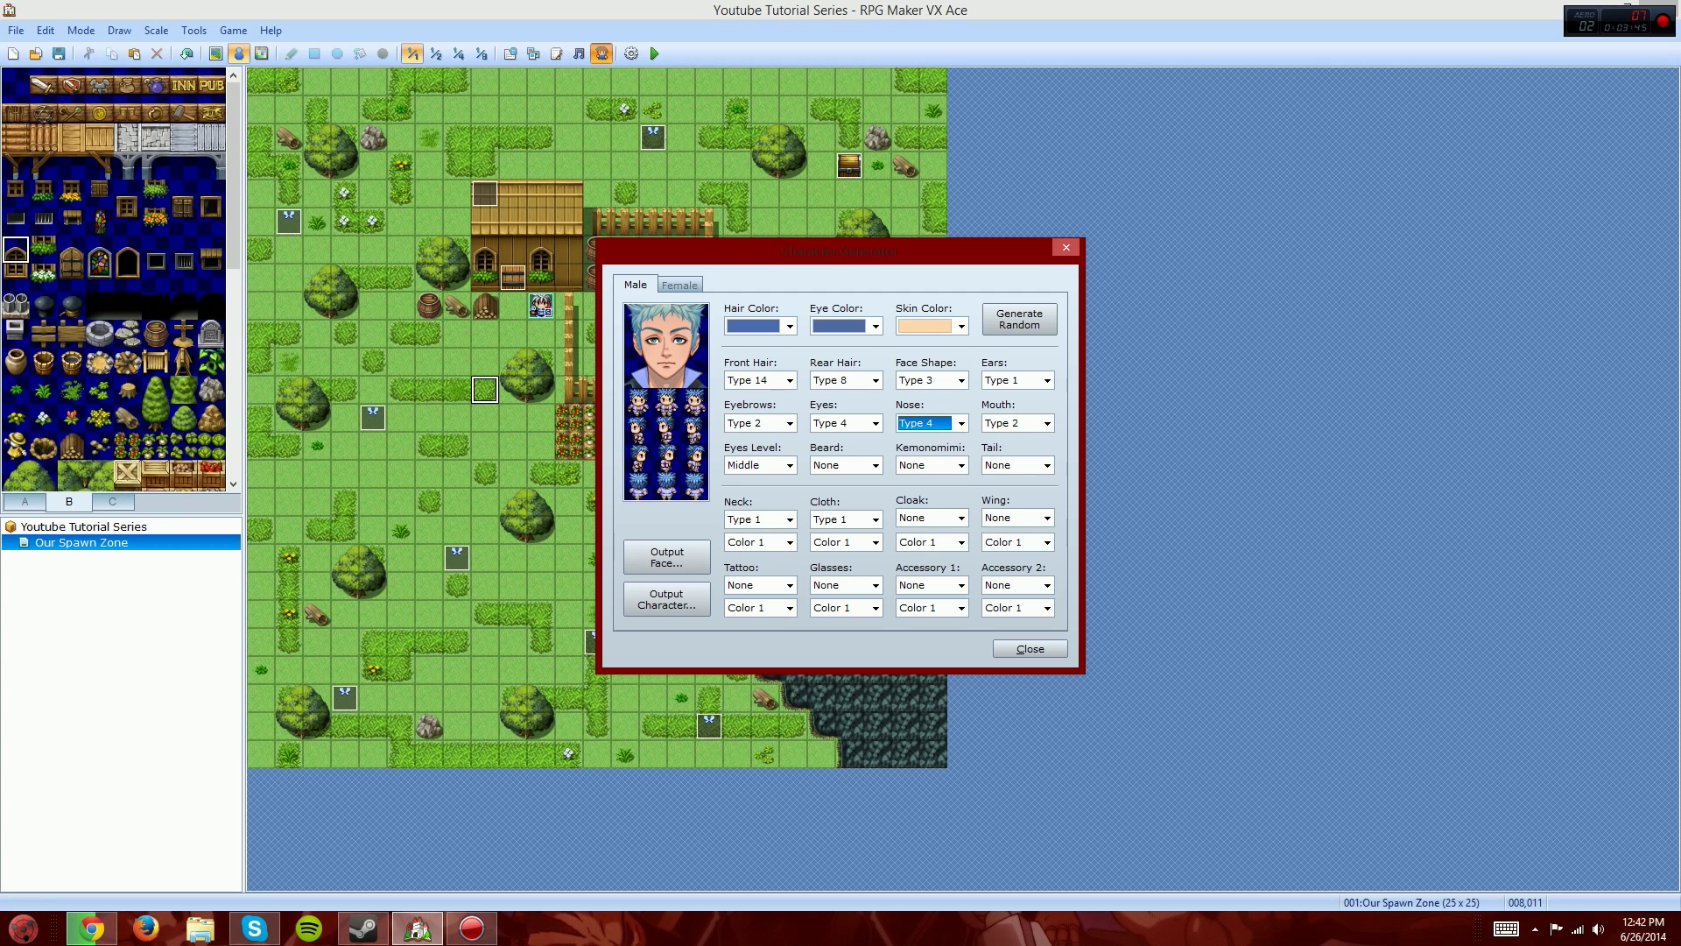
click(789, 465)
click(789, 465)
click(876, 465)
click(876, 465)
Step: Go through the neck styles and set the character's neck to Type 9
click(790, 519)
click(790, 520)
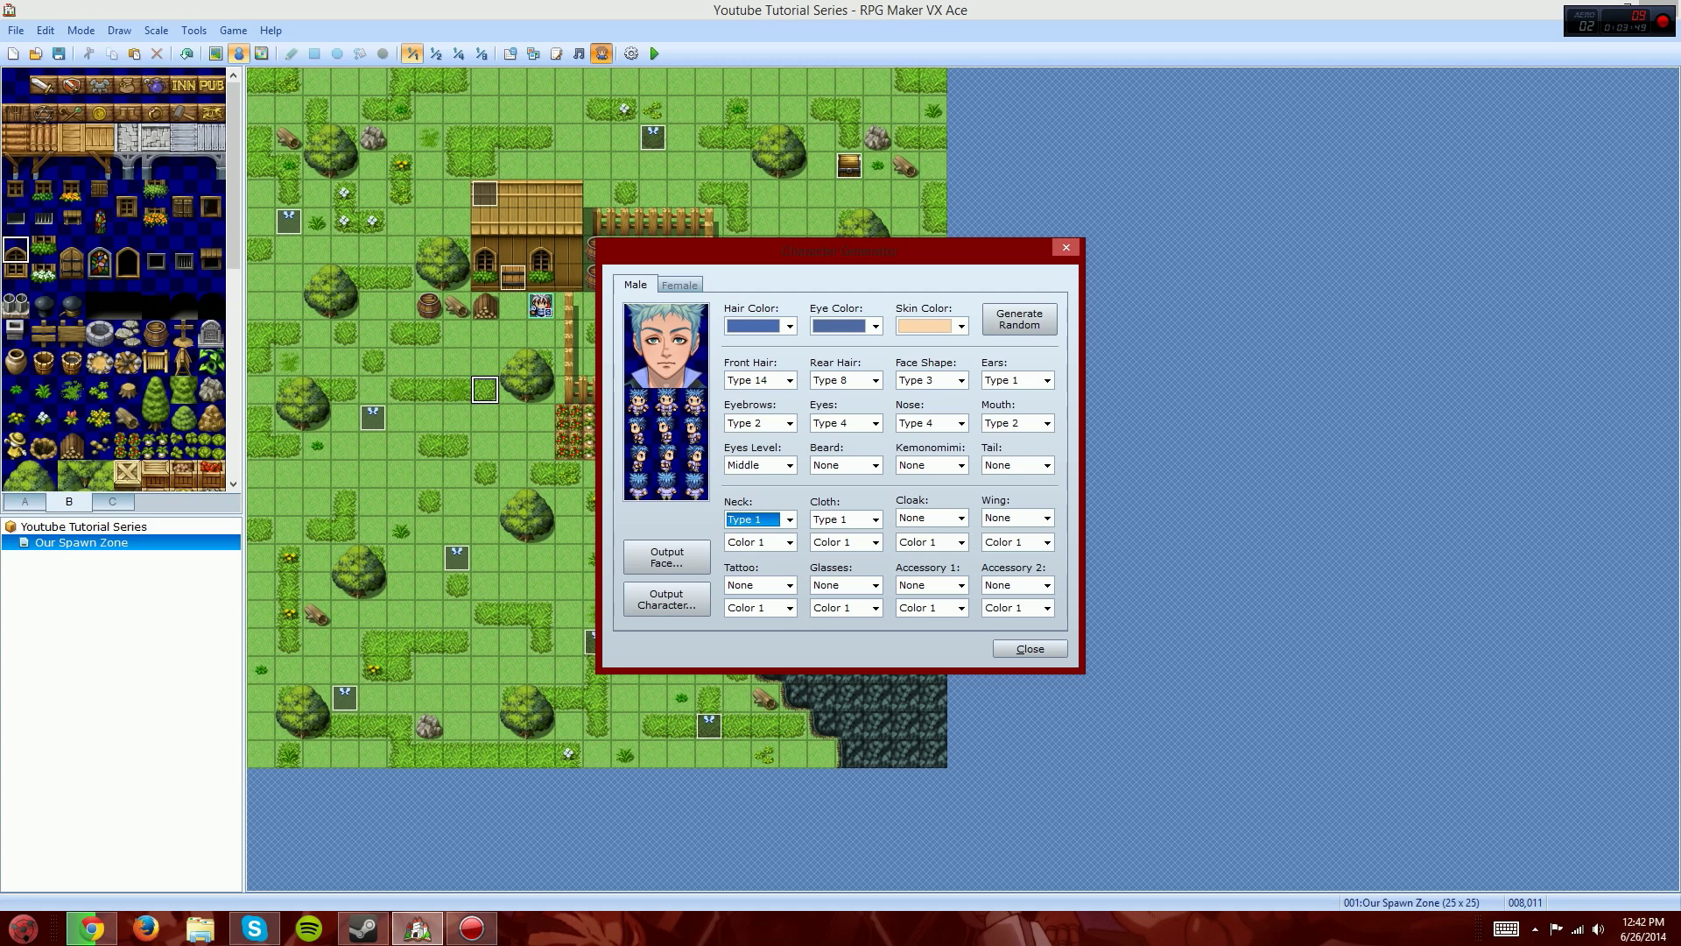
click(790, 519)
click(790, 520)
key(Down)
key(Down)
key(Up)
key(Up)
key(Down)
key(Down)
key(Down)
key(Down)
key(Down)
key(Down)
key(Down)
key(Down)
key(Down)
key(Down)
key(Down)
key(Down)
key(Down)
key(Down)
key(Down)
key(Down)
key(Up)
key(Up)
key(Up)
key(Up)
key(Up)
key(Up)
key(Up)
Step: Set the color of the character's neck piece to Color 6
click(789, 543)
click(771, 625)
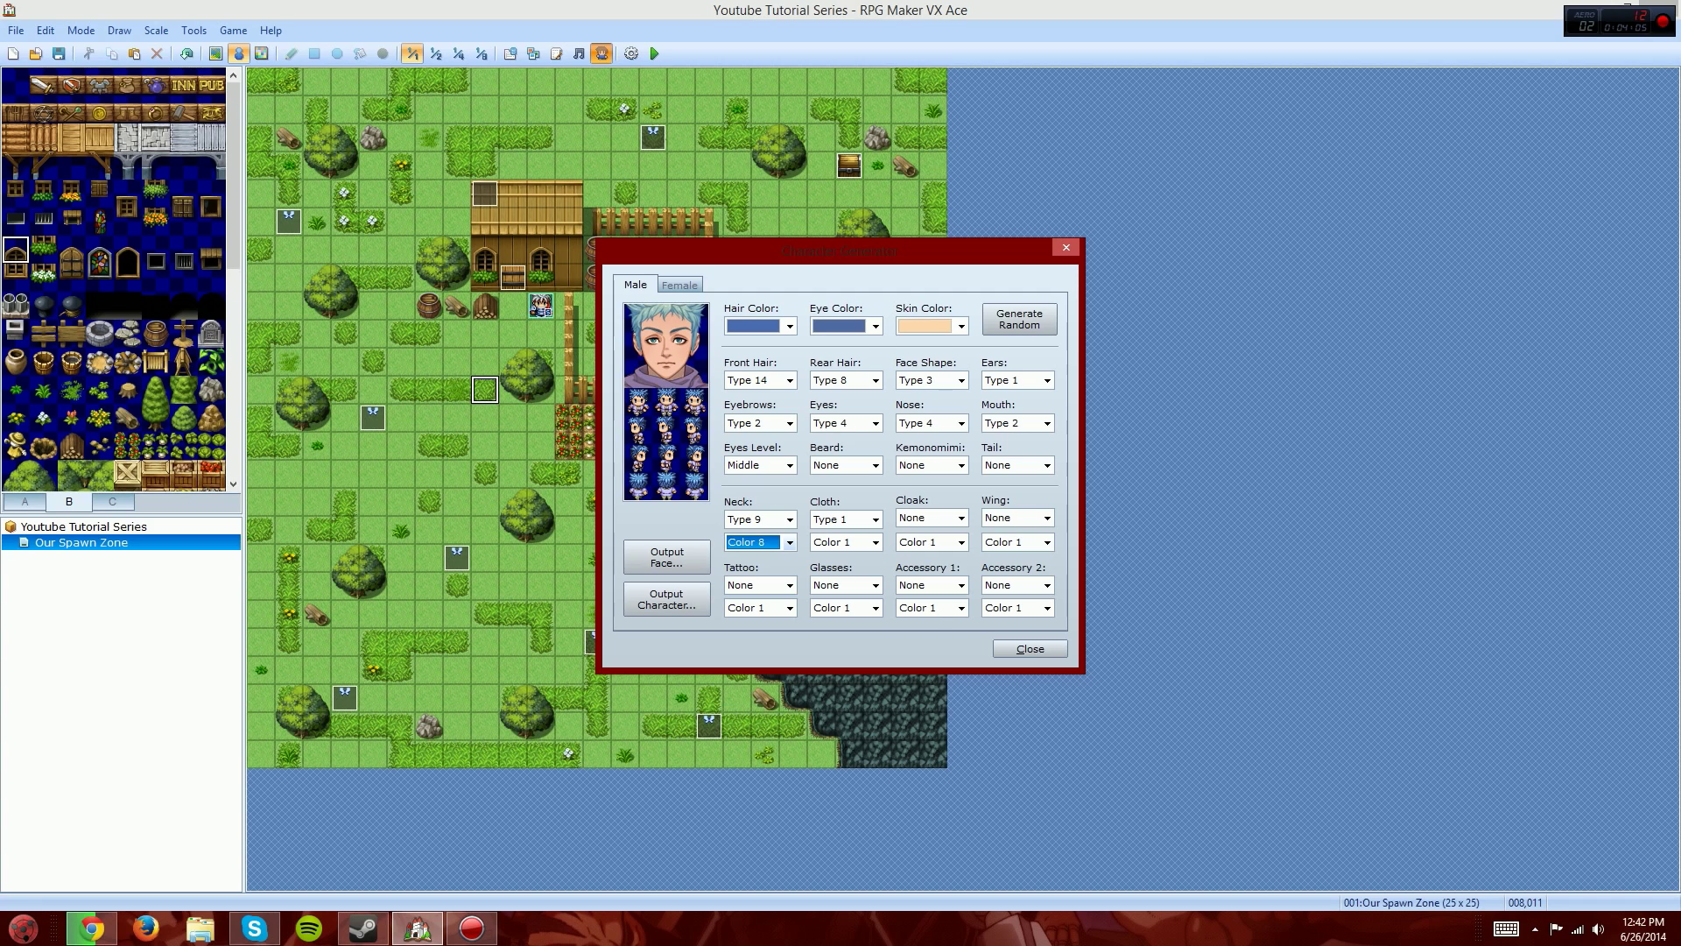
key(Up)
key(Up)
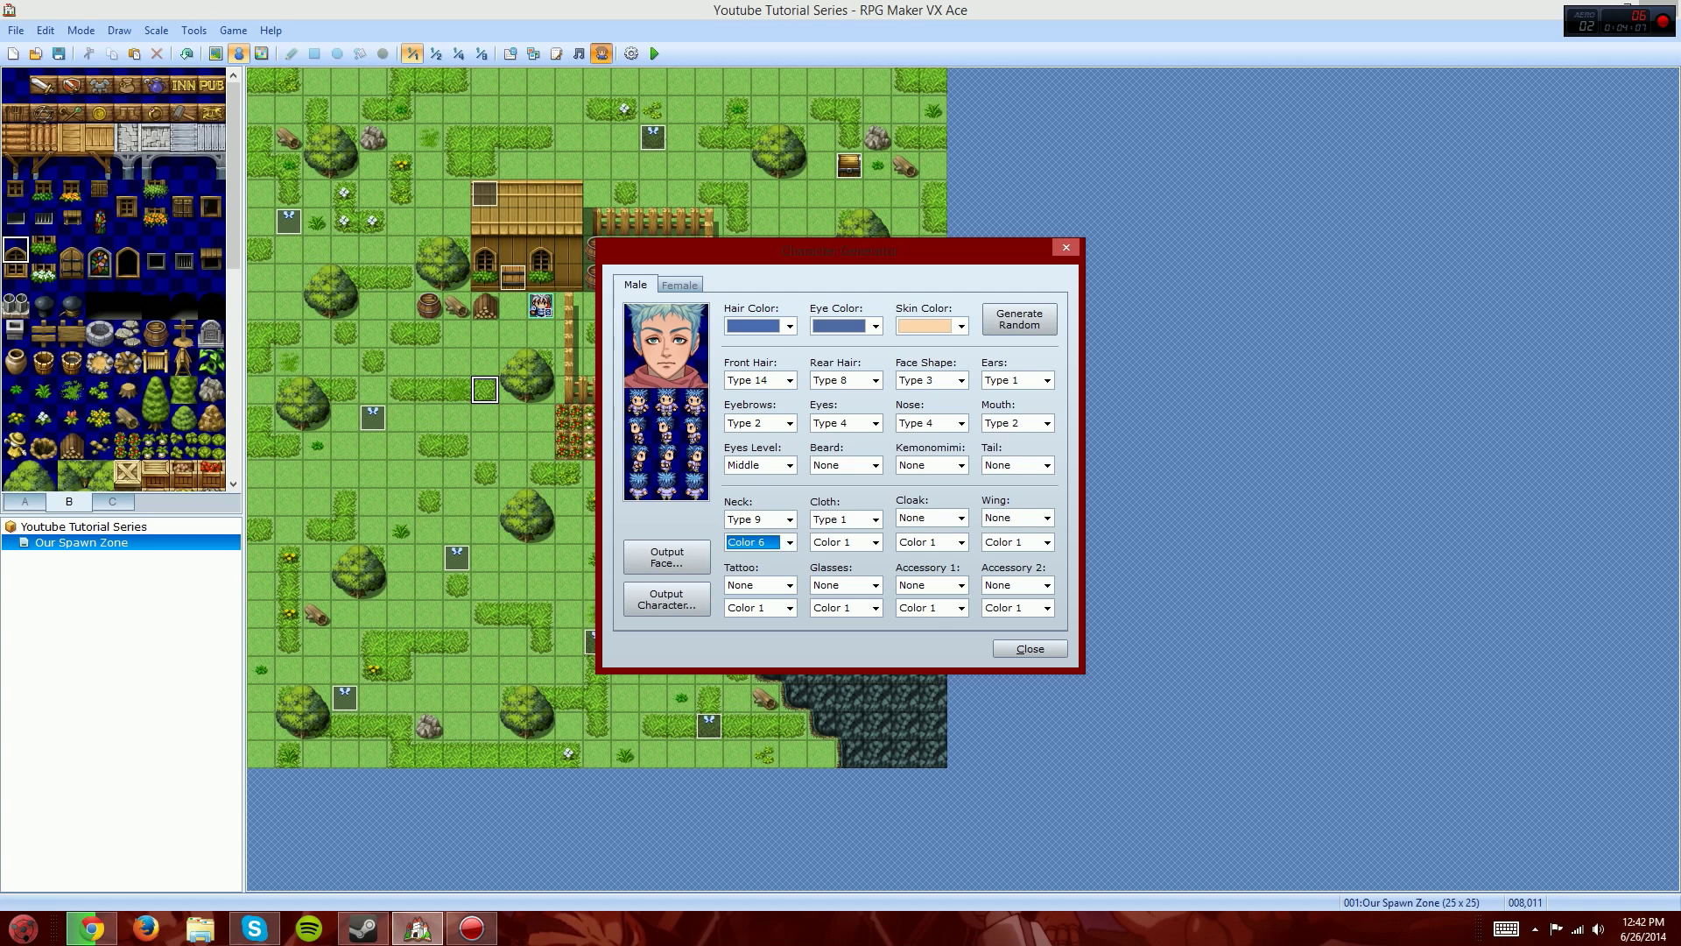
Step: Go through the cloth styles and set the character's cloth to Type 15
click(875, 520)
click(845, 551)
key(Down)
key(Down)
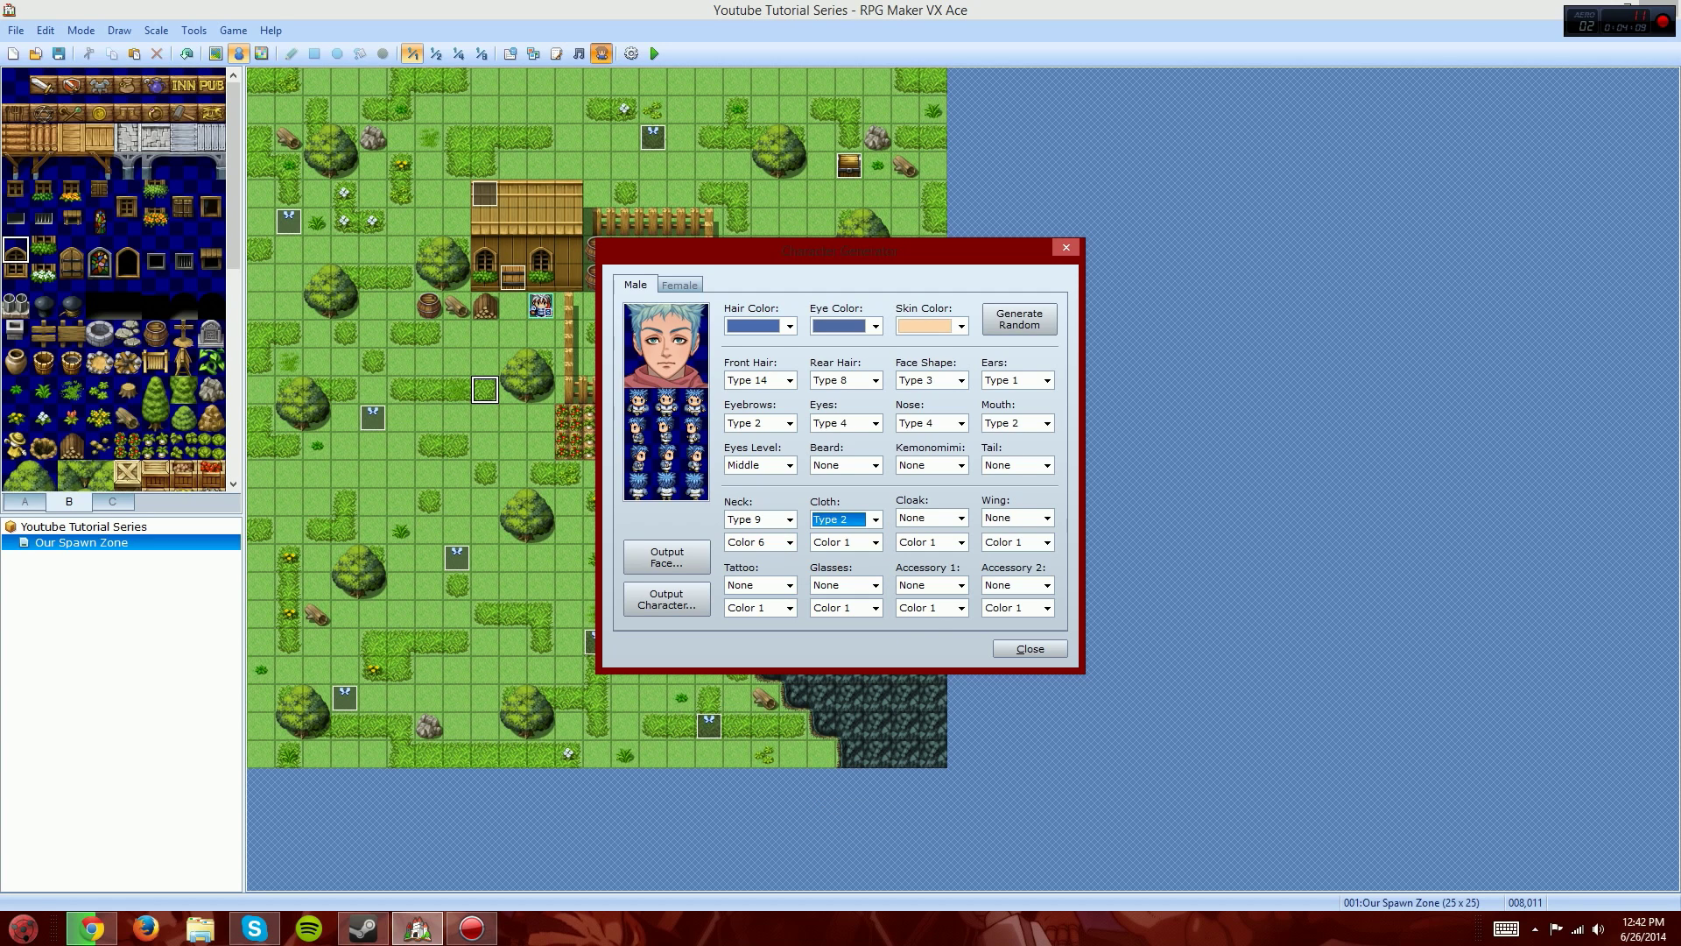
key(Down)
key(Down)
key(Down)
key(Down)
key(Down)
key(Down)
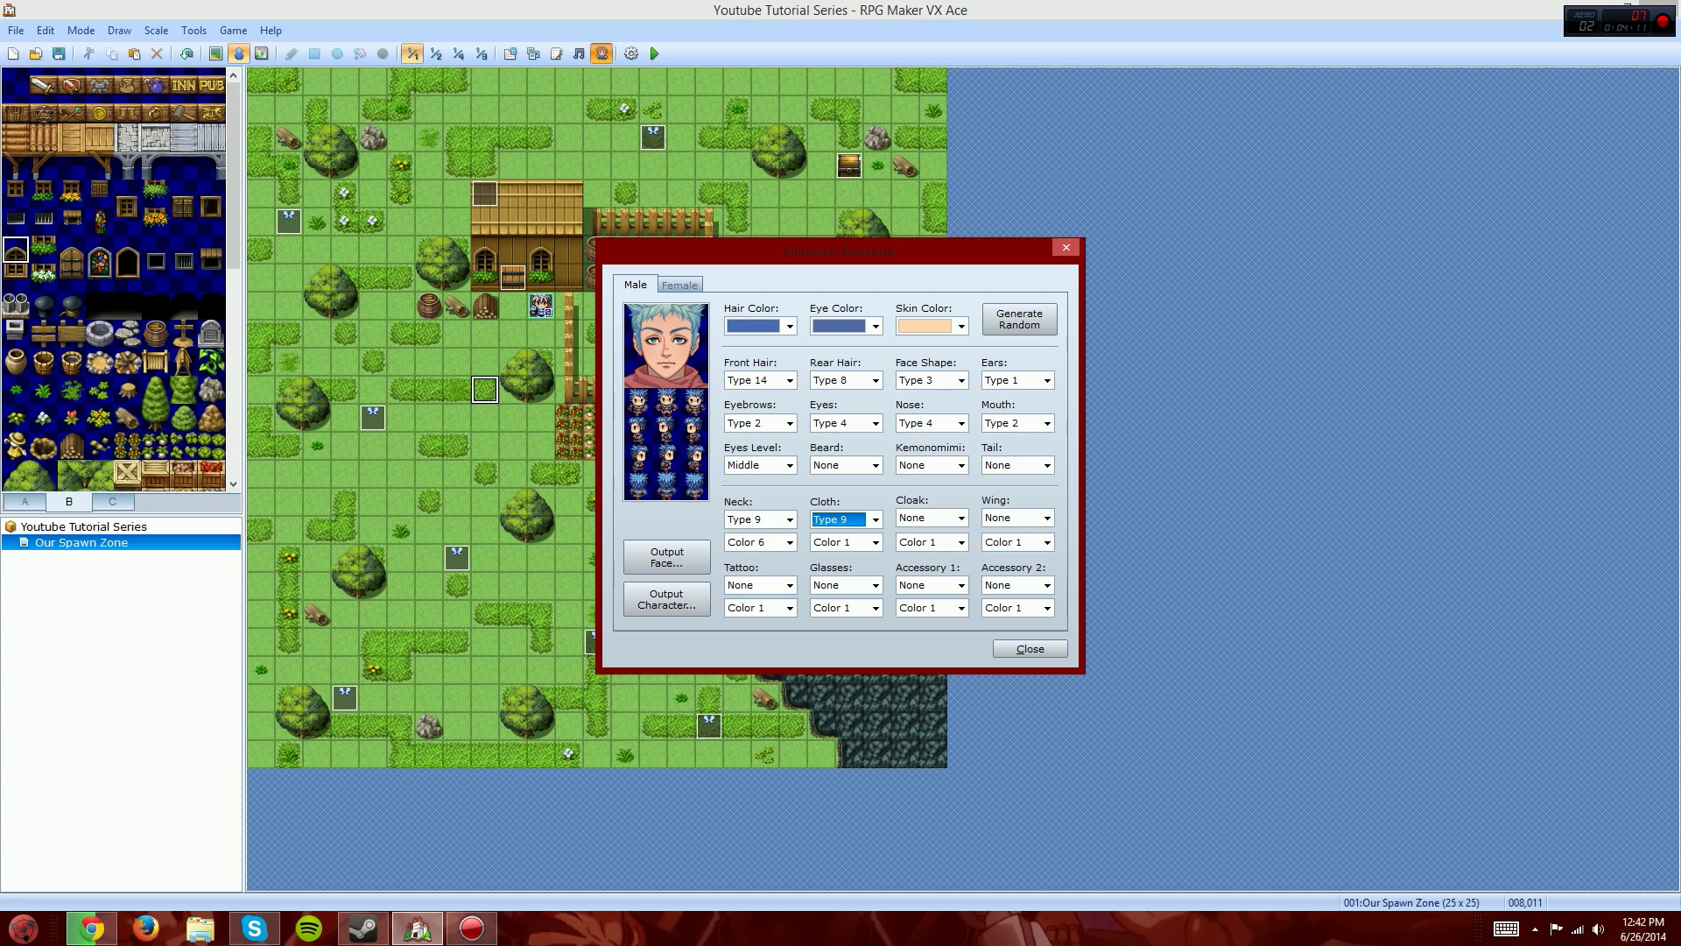
key(Down)
key(Down)
key(Down)
key(Down)
key(Down)
key(Down)
key(Down)
key(Down)
key(Down)
key(Down)
key(Up)
key(Up)
key(Up)
key(Up)
key(Up)
key(Up)
key(Up)
key(Up)
key(Up)
key(Up)
key(Up)
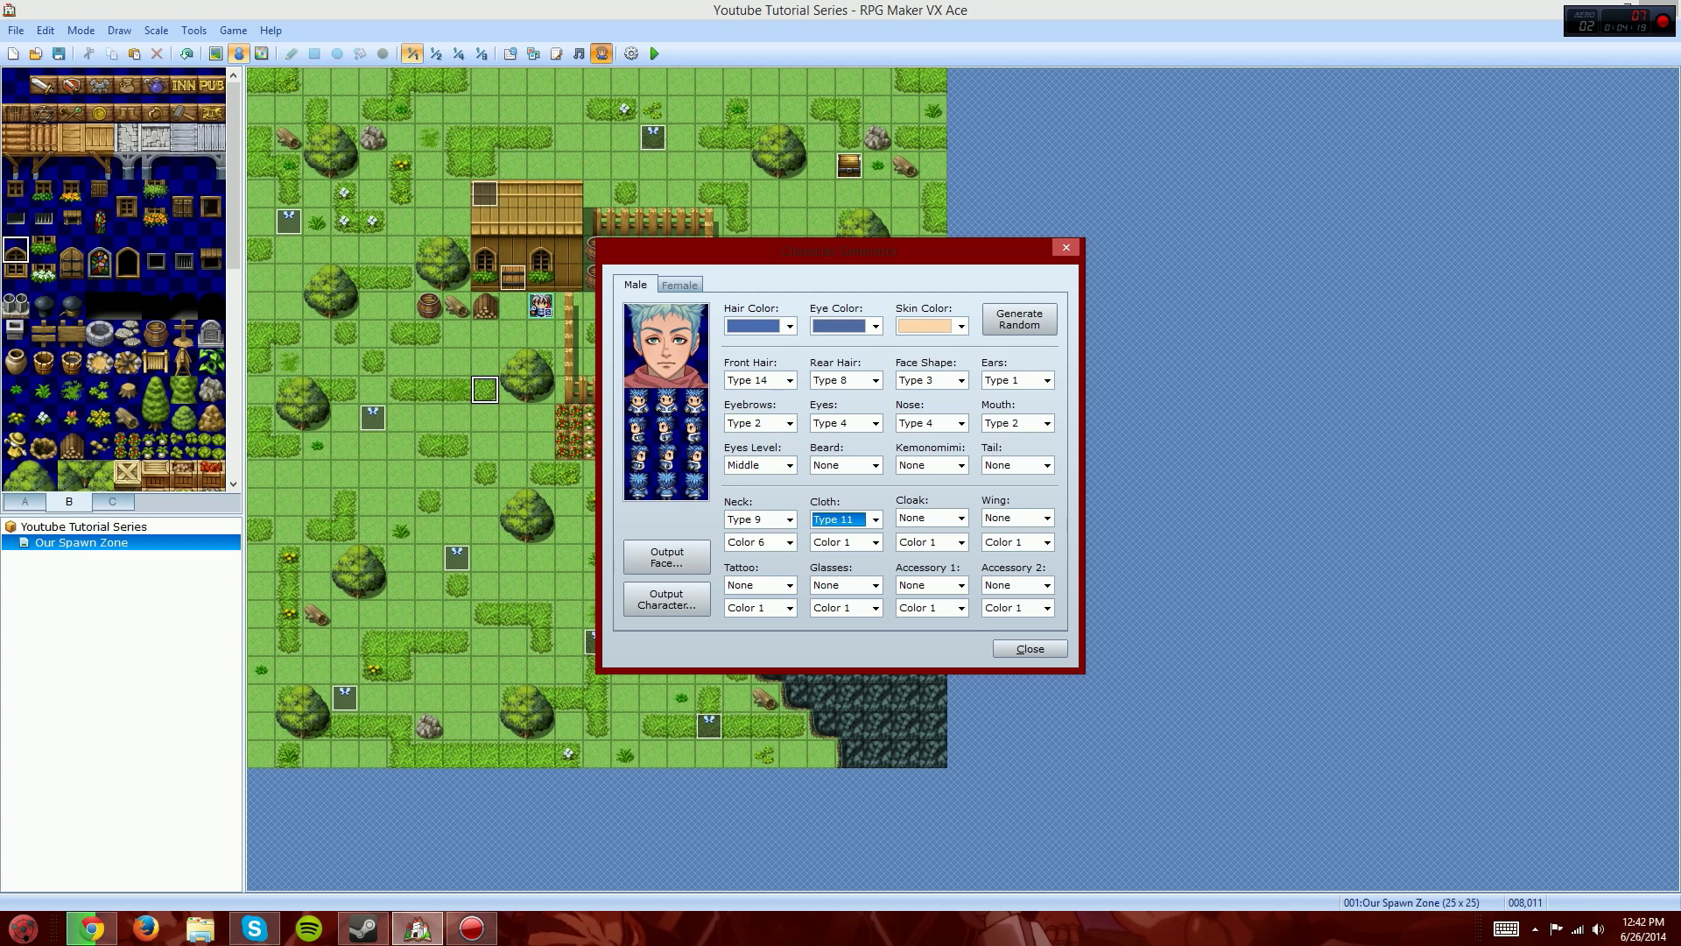
key(Down)
key(Down)
key(Down)
key(Down)
key(Down)
key(Down)
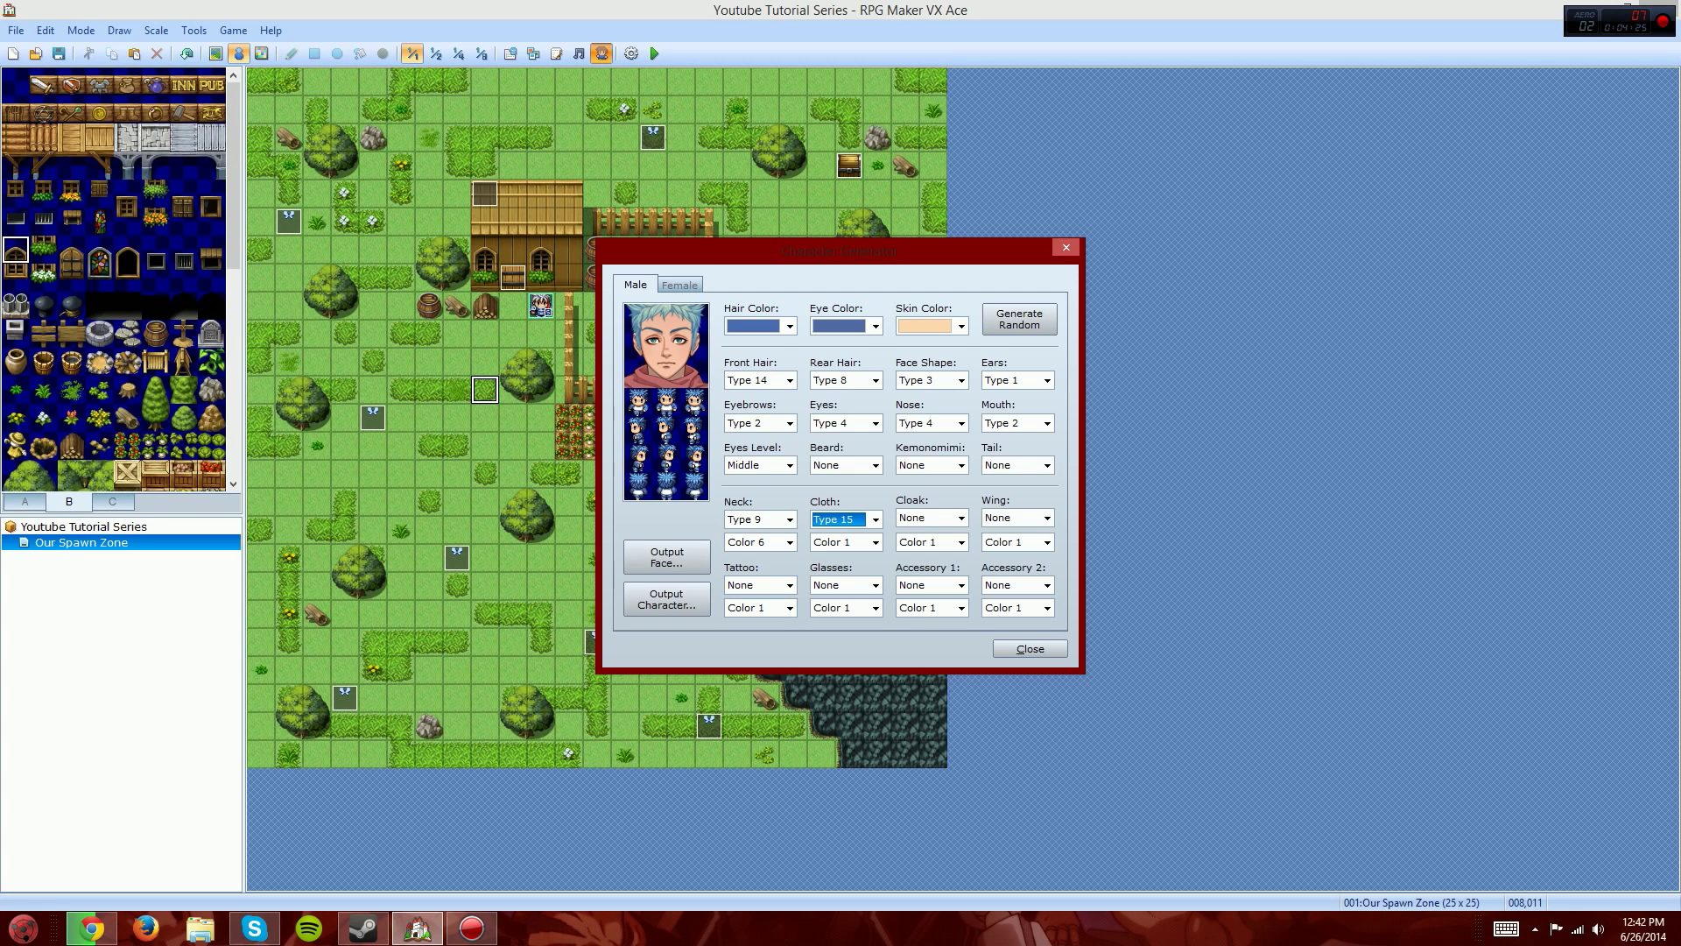
Step: Set the color of the character's cloth to Color 8
key(Tab)
key(Down)
key(Down)
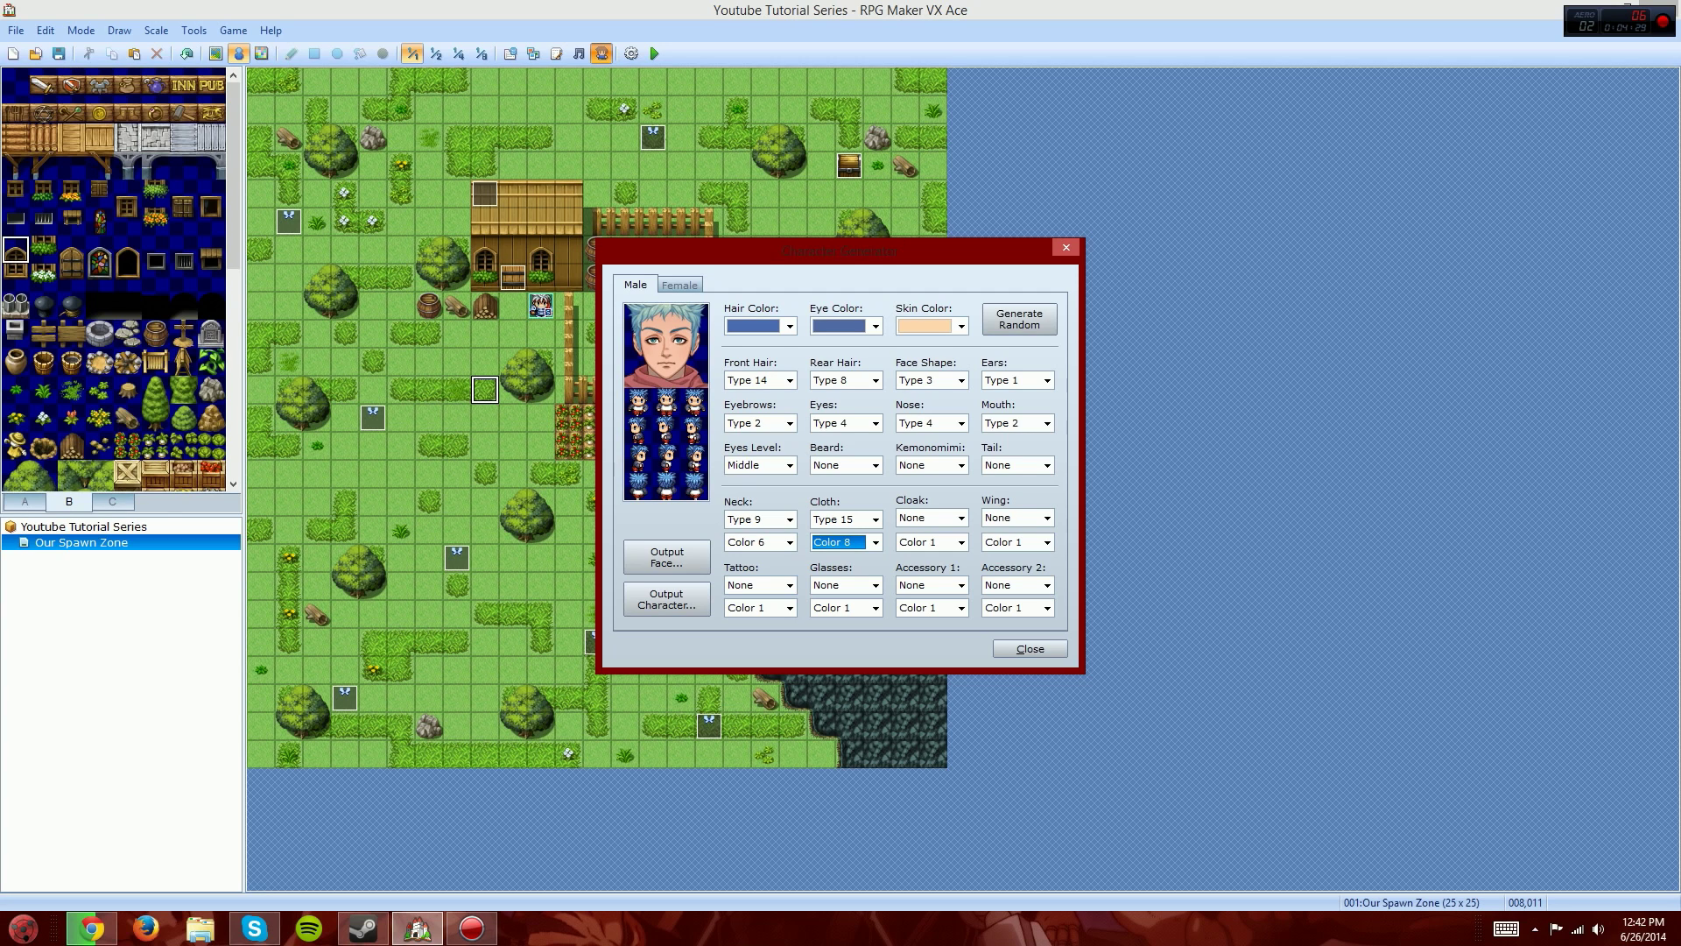
Step: Give the character a Type 2 cloak in Color 6
double_click(962, 518)
scroll(962, 518, down, 2)
click(962, 542)
click(962, 542)
scroll(962, 542, down, 5)
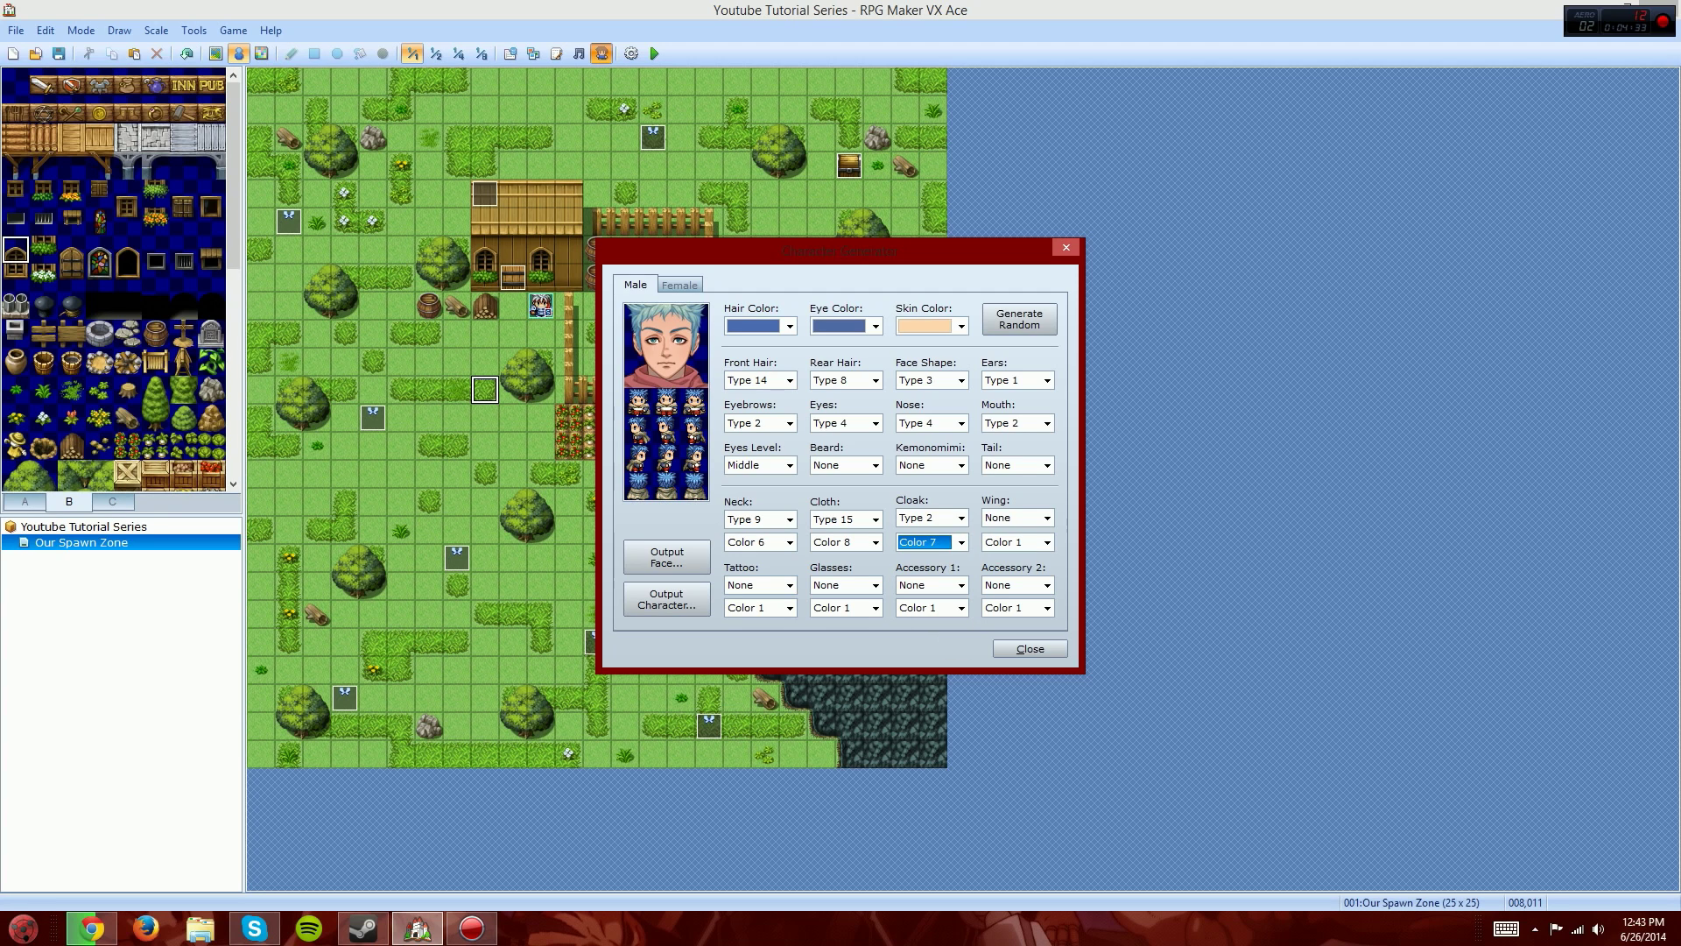
Step: Try out wing and tattoo styles on the character and return both options to None
click(1047, 517)
click(1047, 518)
scroll(1047, 517, down, 1)
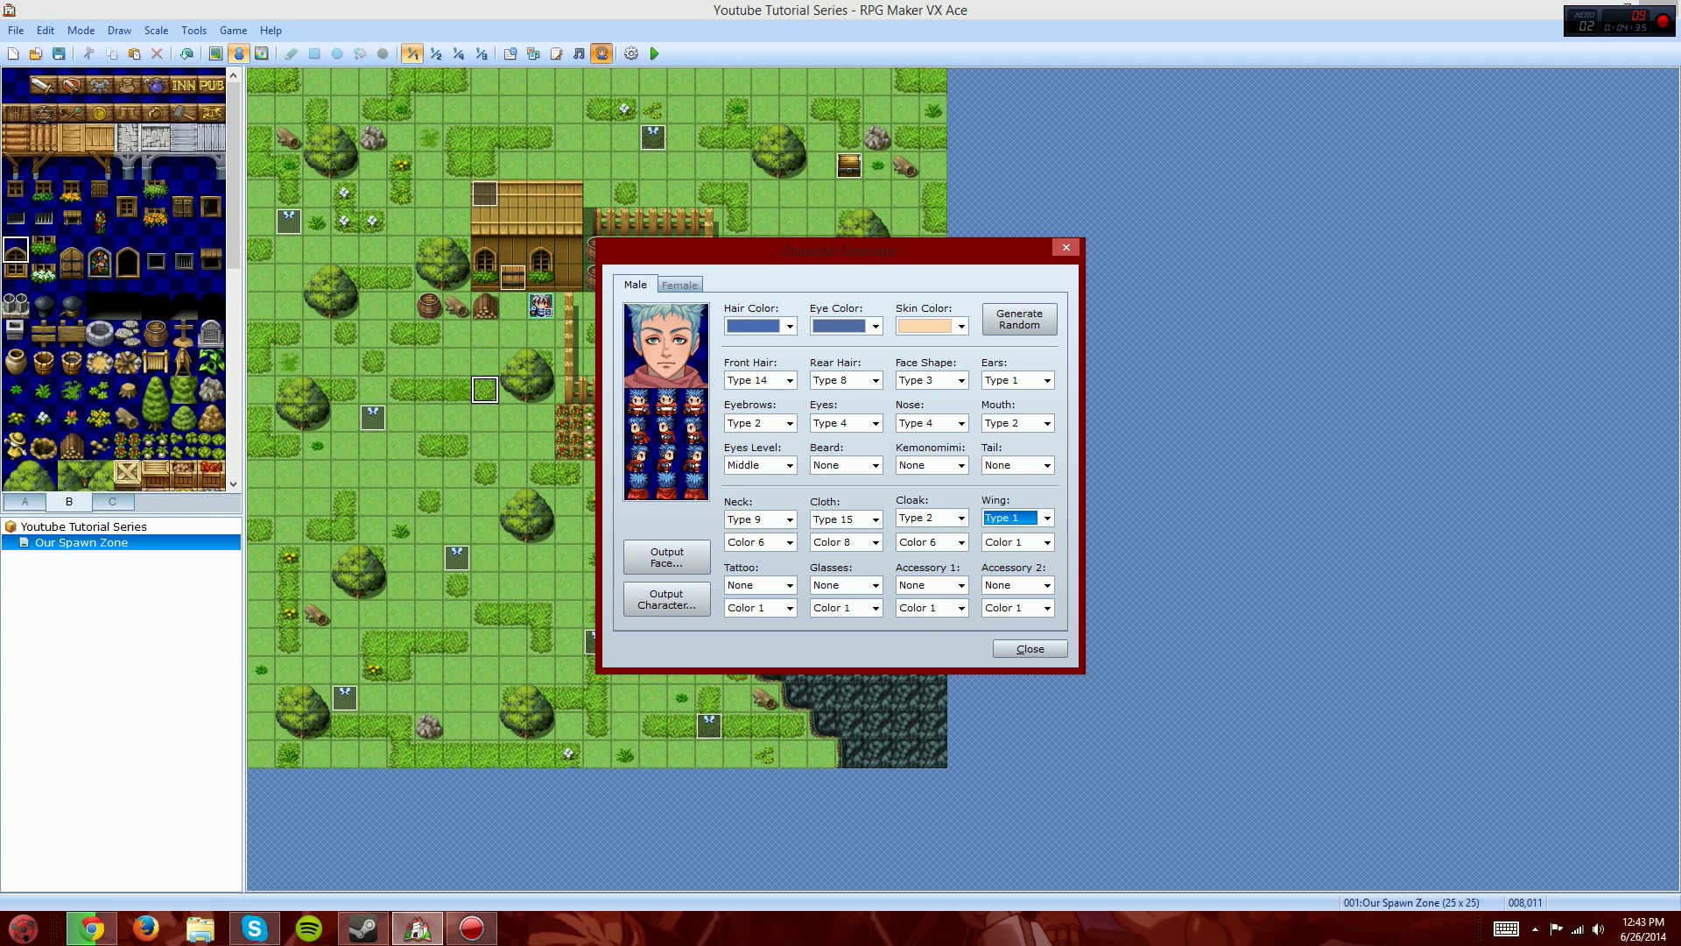
scroll(1047, 518, up, 1)
click(790, 585)
click(790, 585)
scroll(789, 585, down, 2)
scroll(789, 585, up, 2)
Step: Try out the glasses styles on the character and return the option to None
click(876, 585)
click(843, 637)
scroll(876, 585, down, 1)
scroll(876, 585, up, 2)
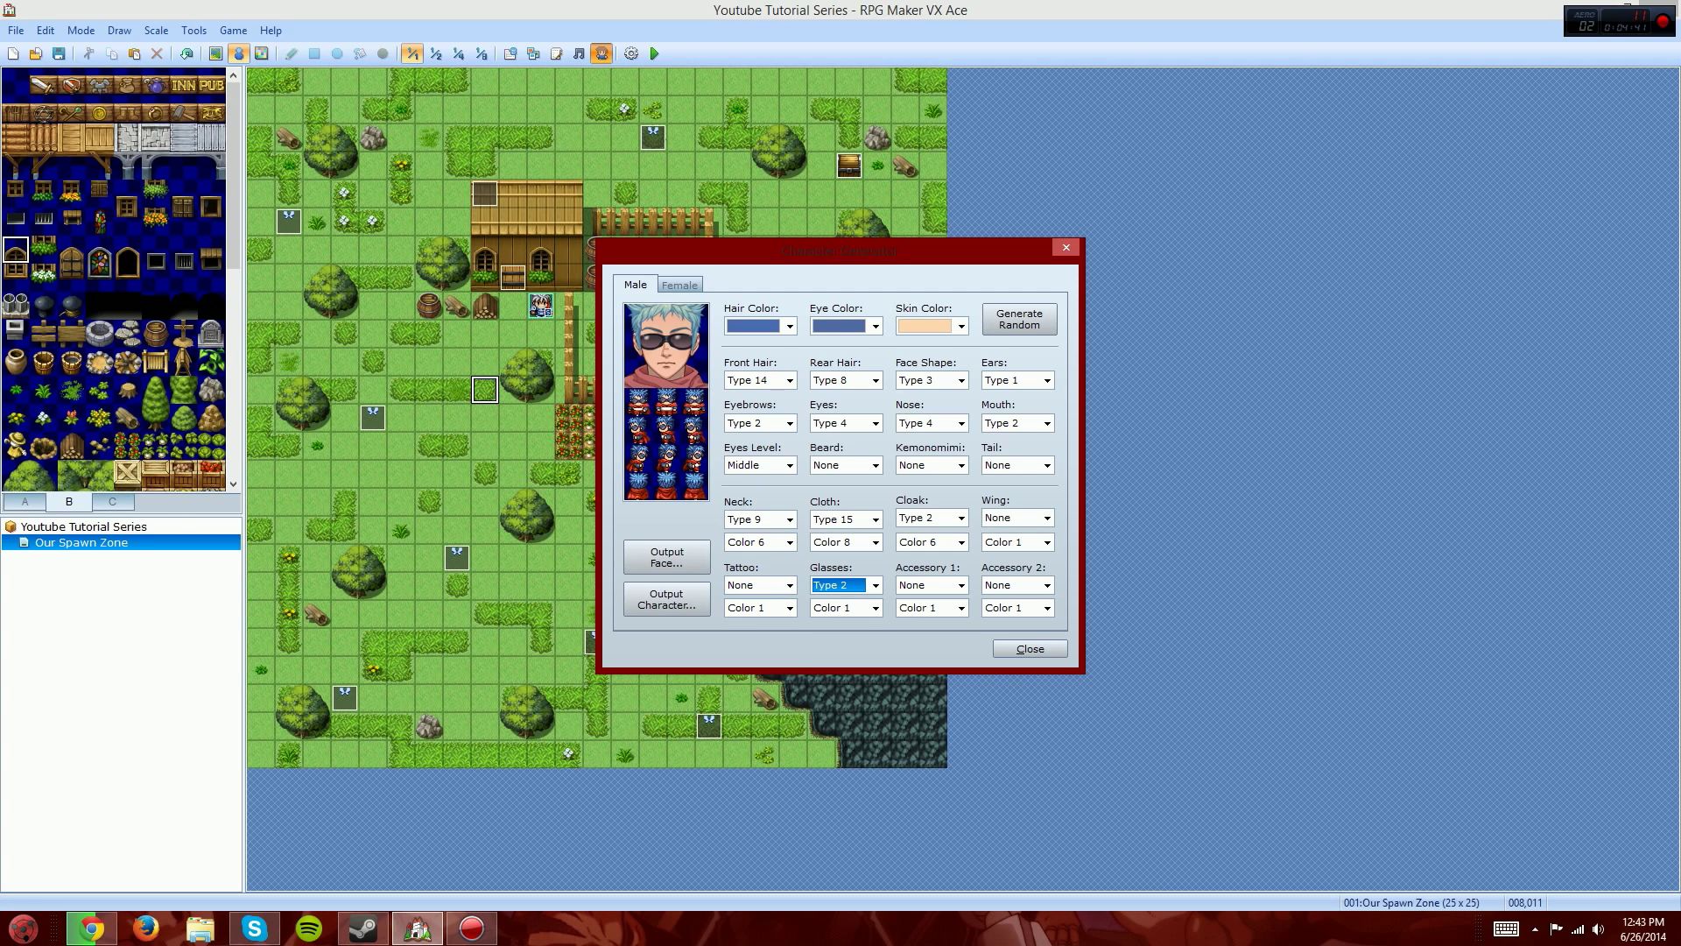
scroll(875, 585, down, 2)
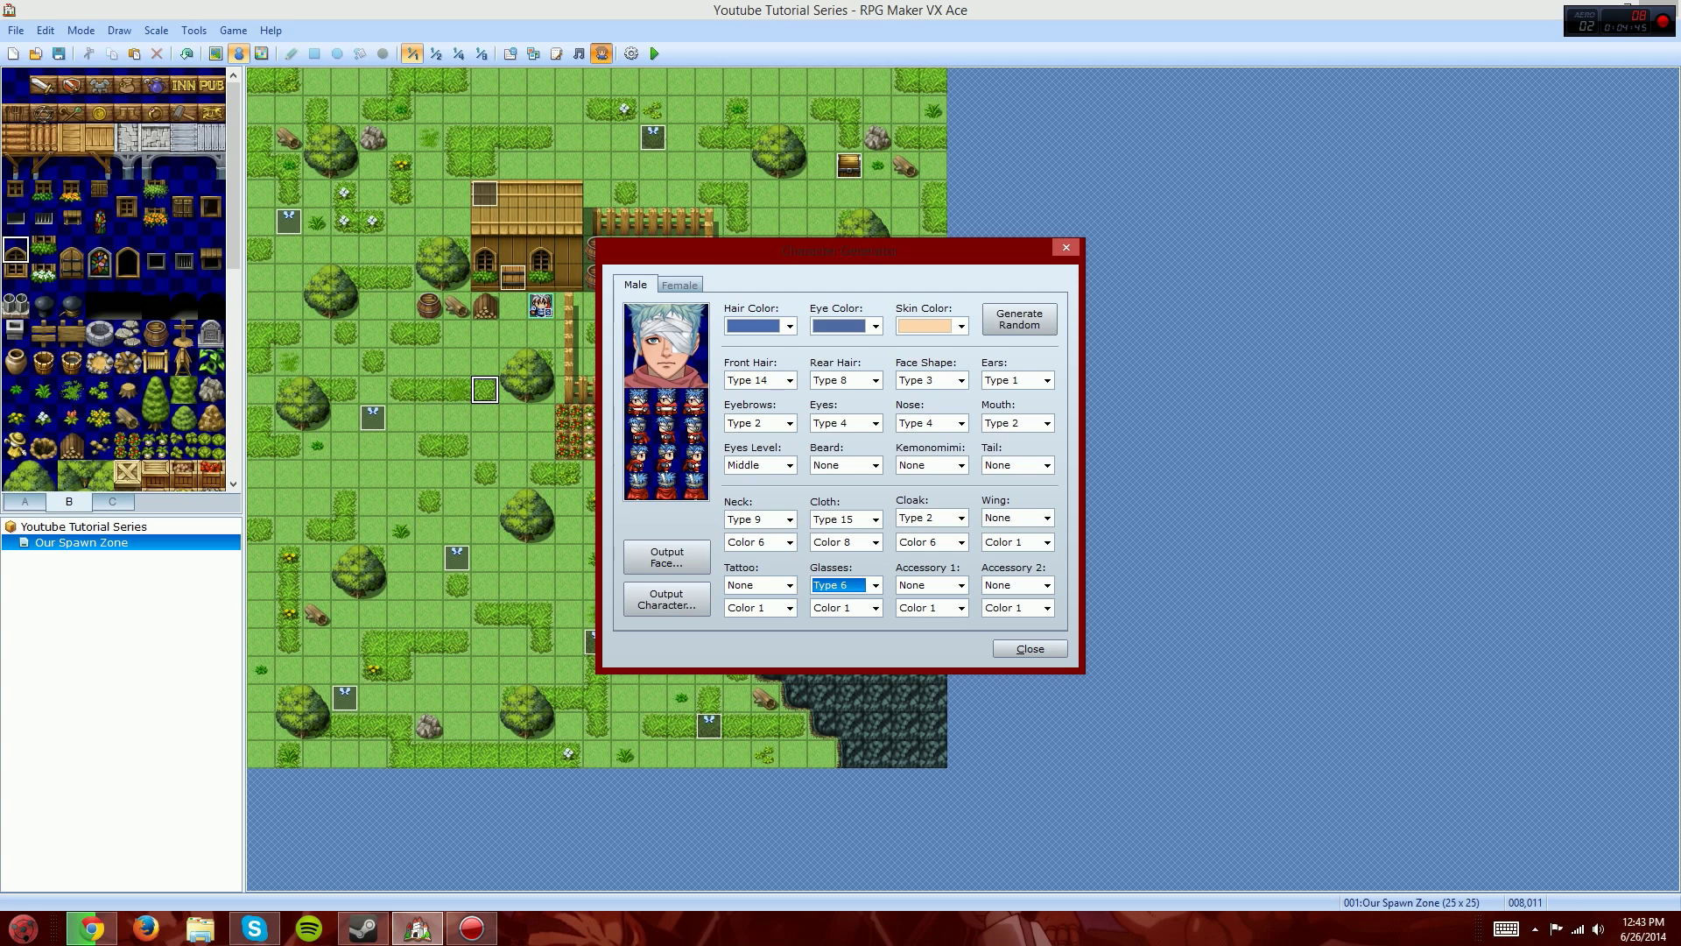
key(Down)
scroll(876, 585, up, 6)
Step: Try out styles for the character's Accessory 1 and return it to None
click(961, 585)
click(924, 624)
scroll(924, 585, down, 3)
scroll(924, 585, up, 5)
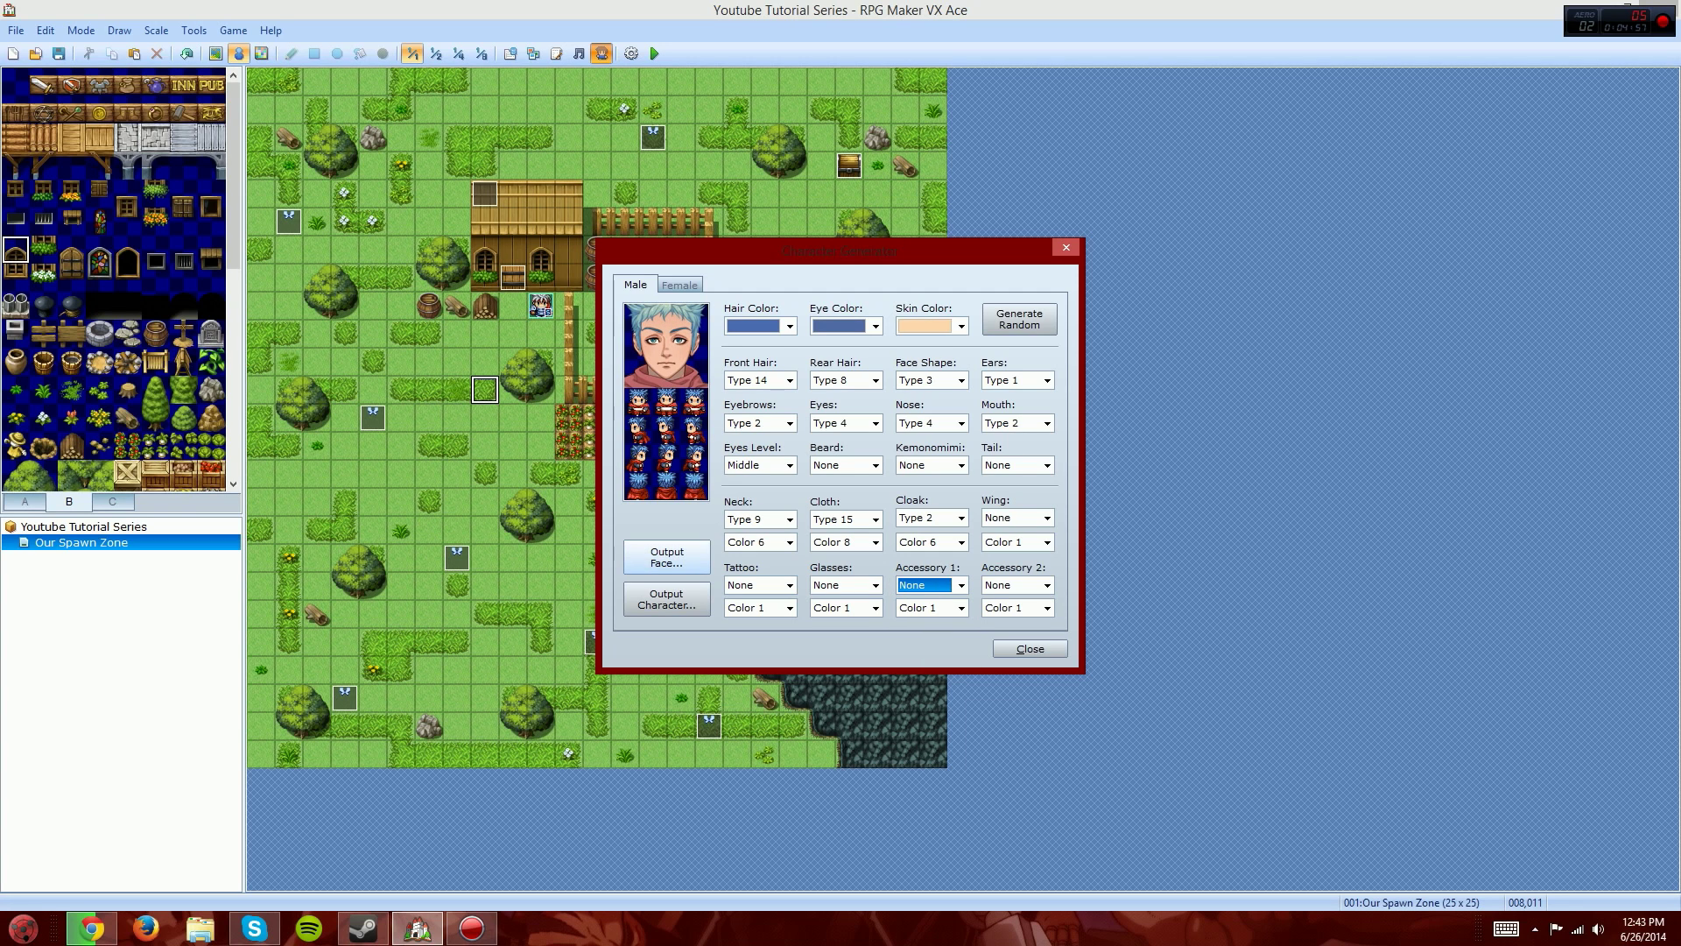
Step: Set the eye color to brown, and try a darker skin tone before returning to the light one
click(875, 326)
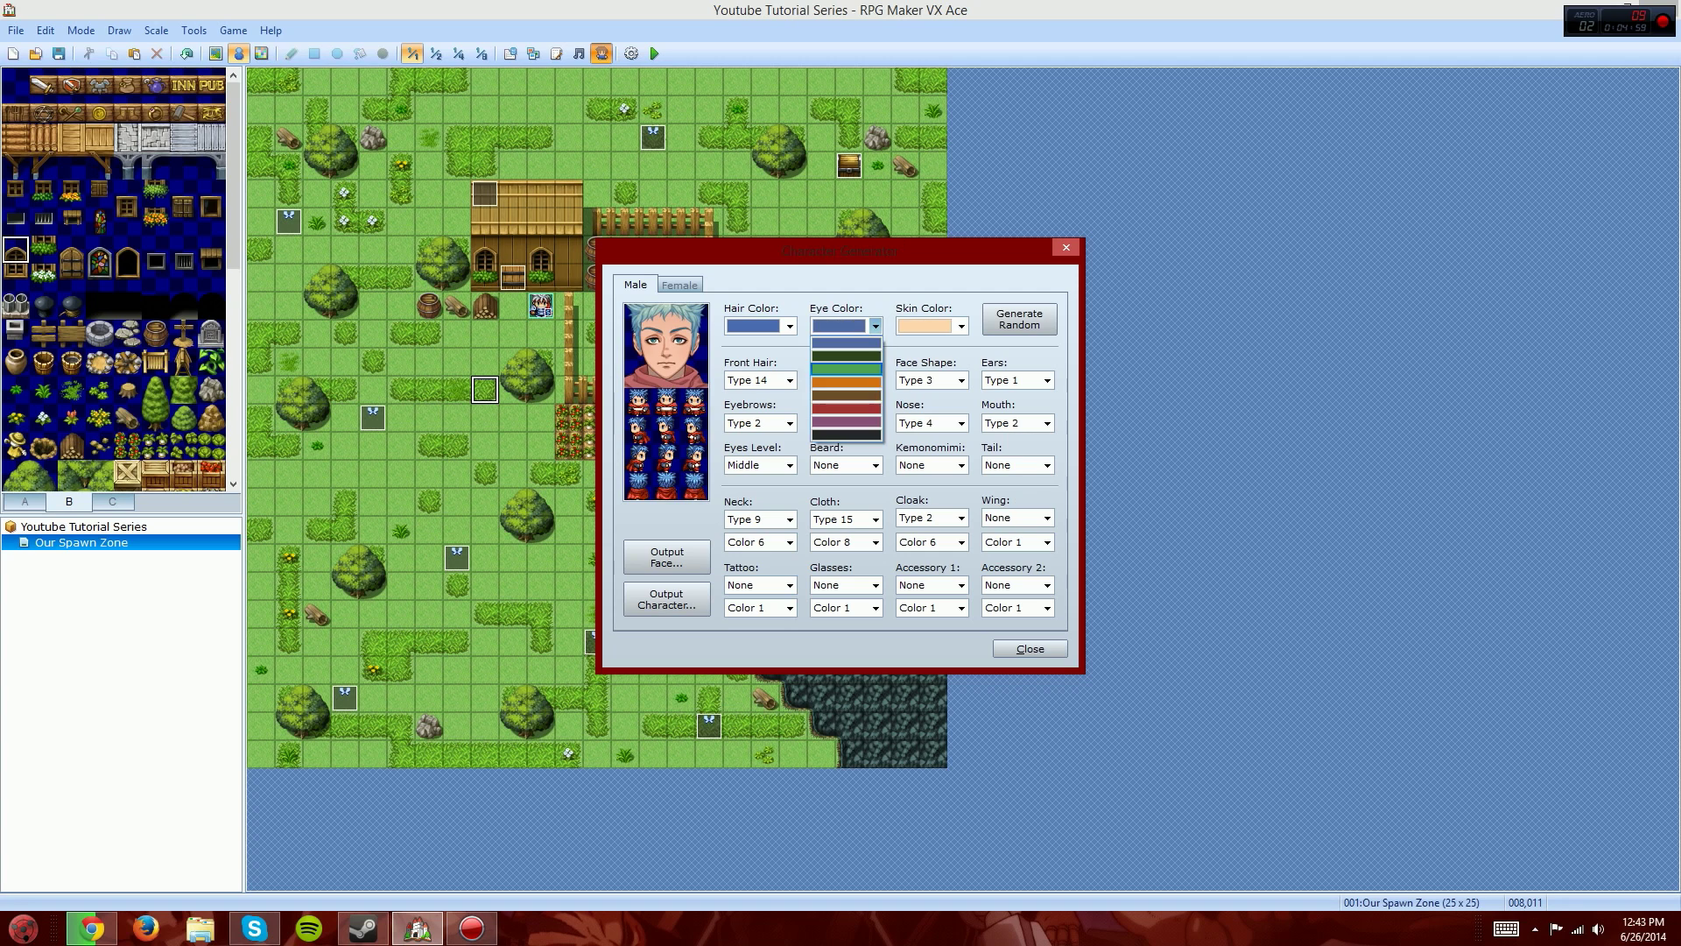
click(845, 395)
click(961, 326)
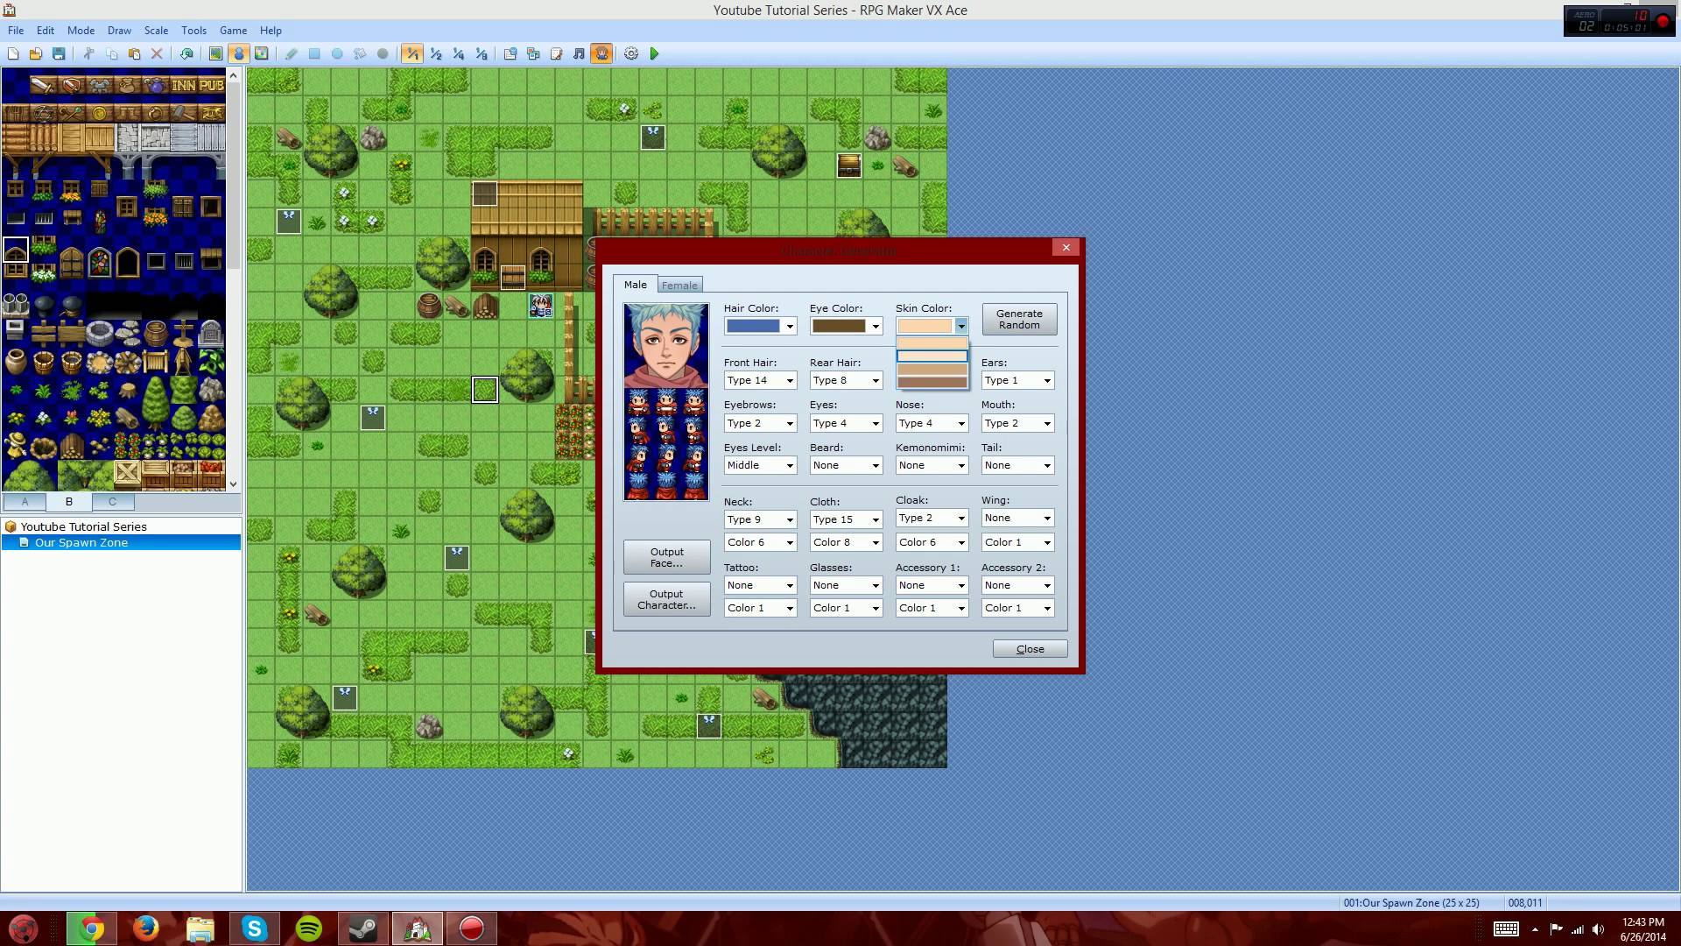
click(928, 368)
scroll(929, 326, up, 1)
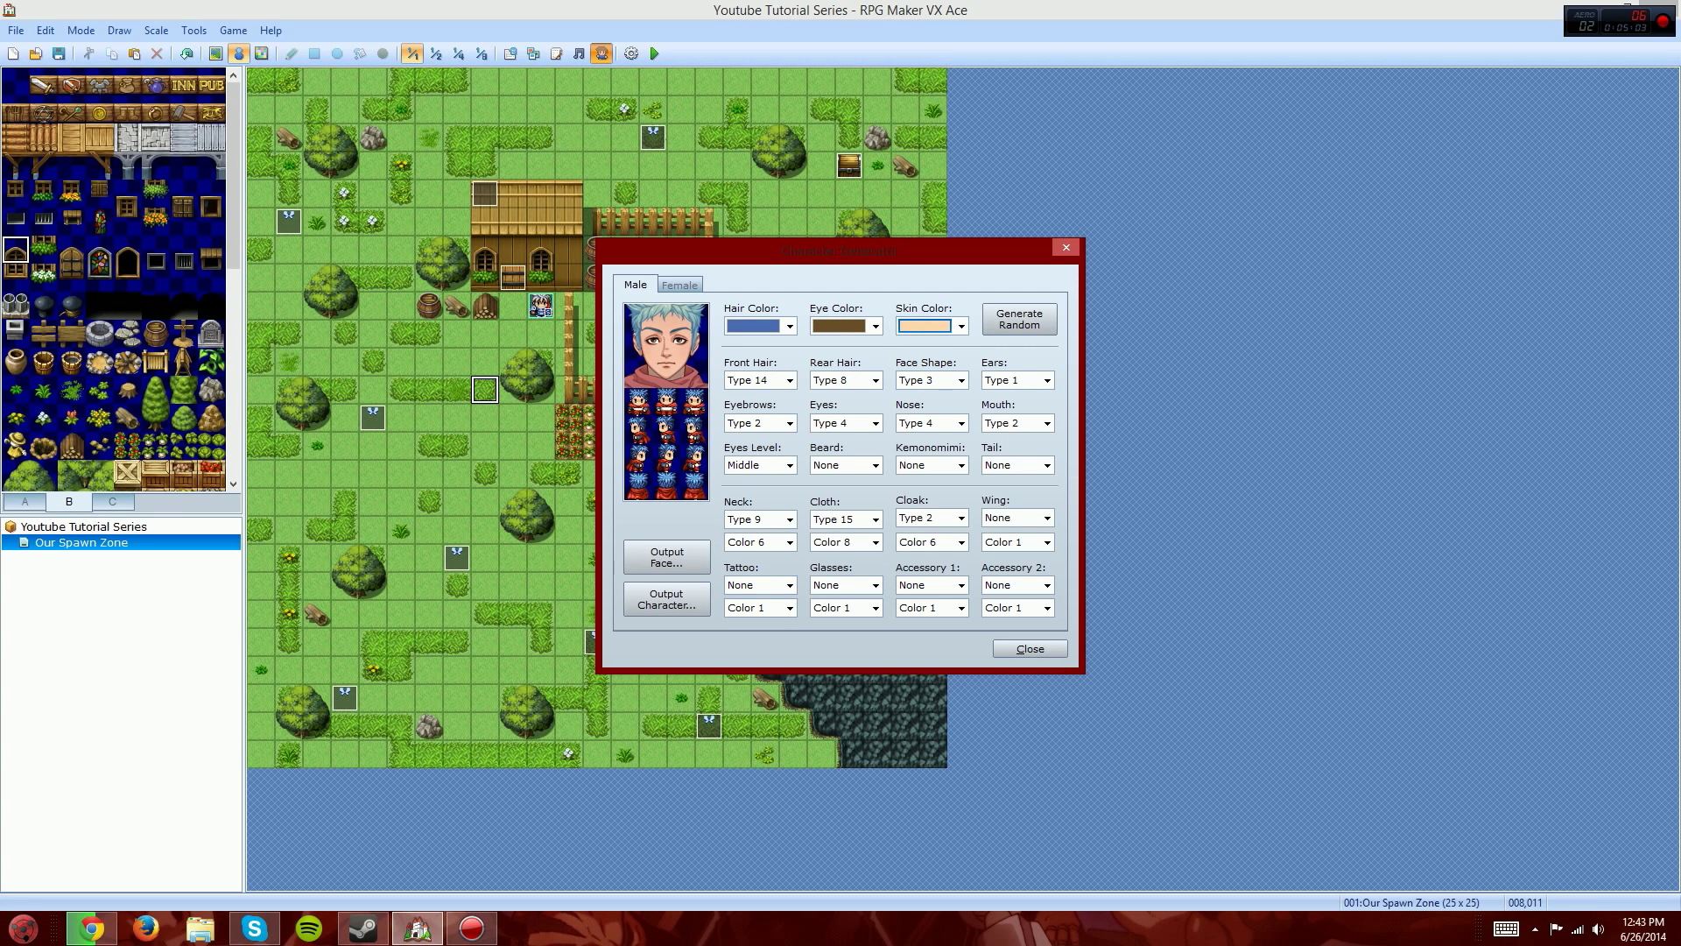
Step: Output the character's face to the project's Faces folder as Char1, copying the file name for reuse
click(666, 557)
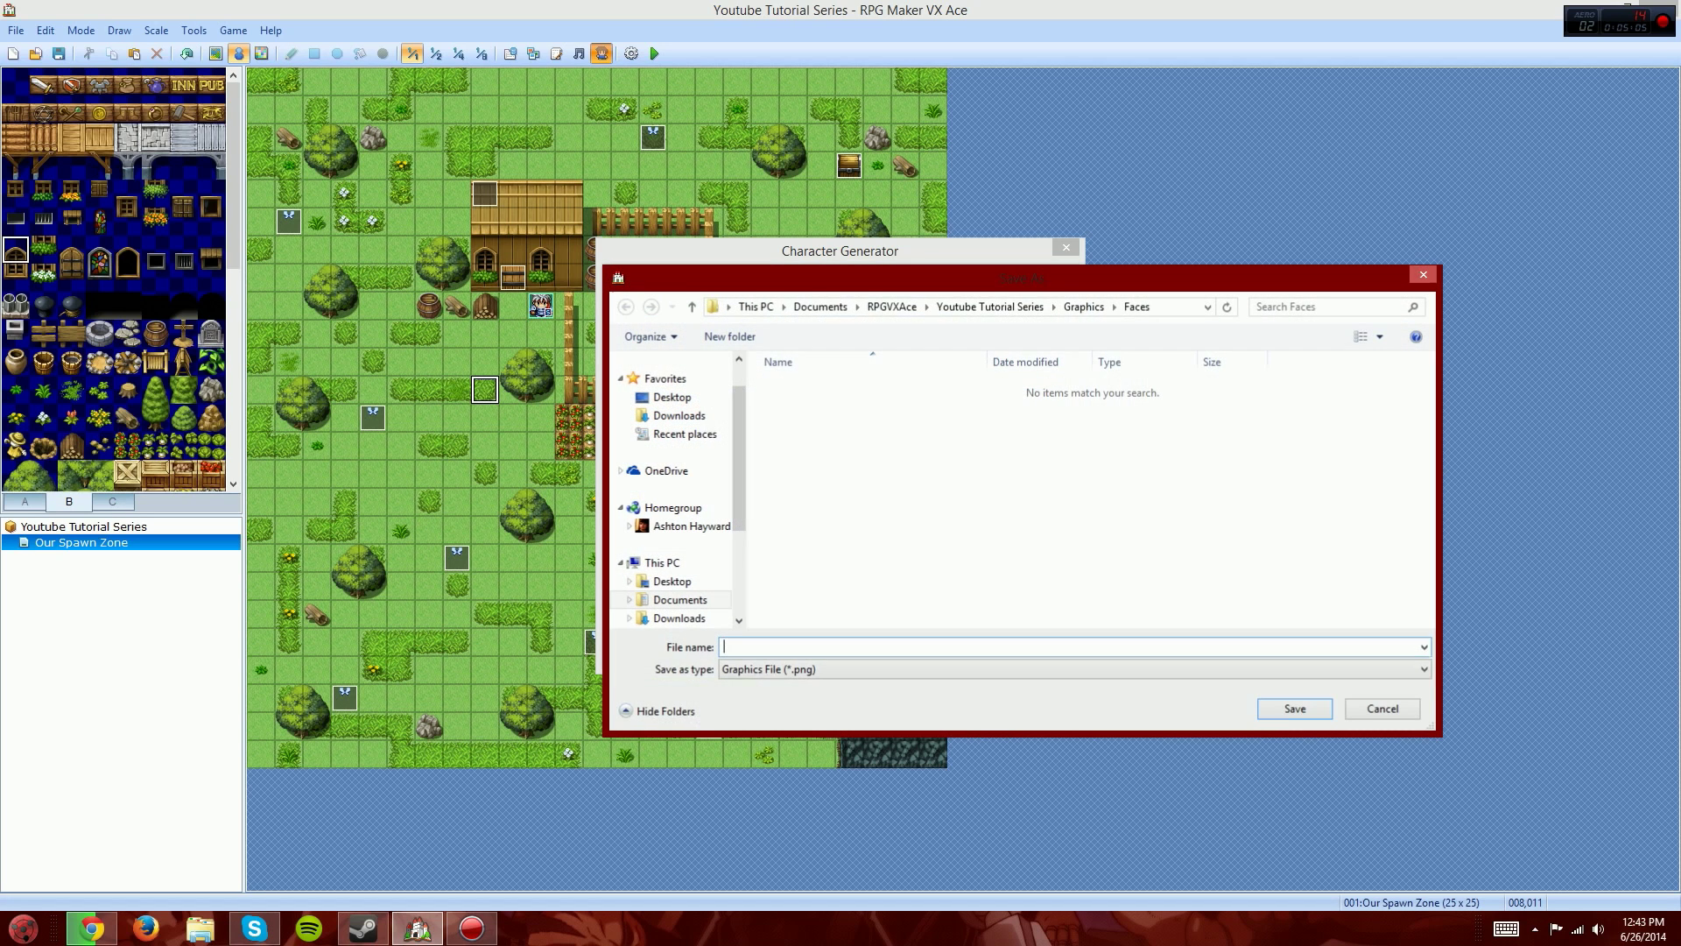
text(Char1)
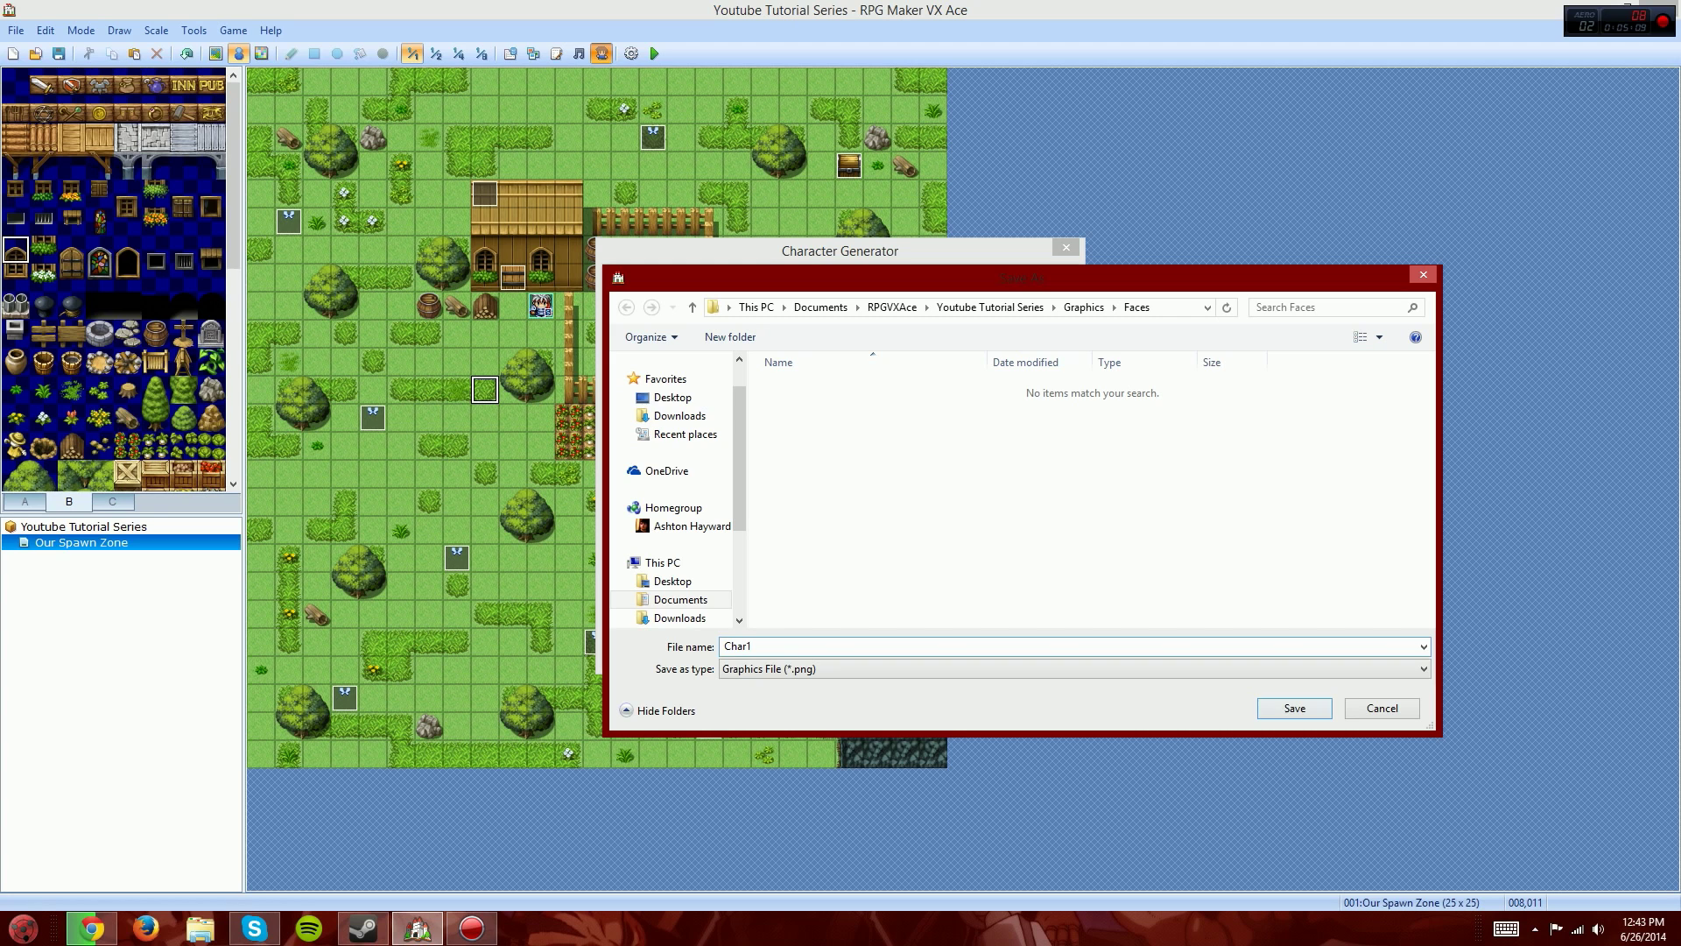
key(ctrl+a)
key(ctrl+c)
key(Return)
Step: Output the walking character graphic to the project's Characters folder under the same file name, Char1
click(667, 599)
key(ctrl+v)
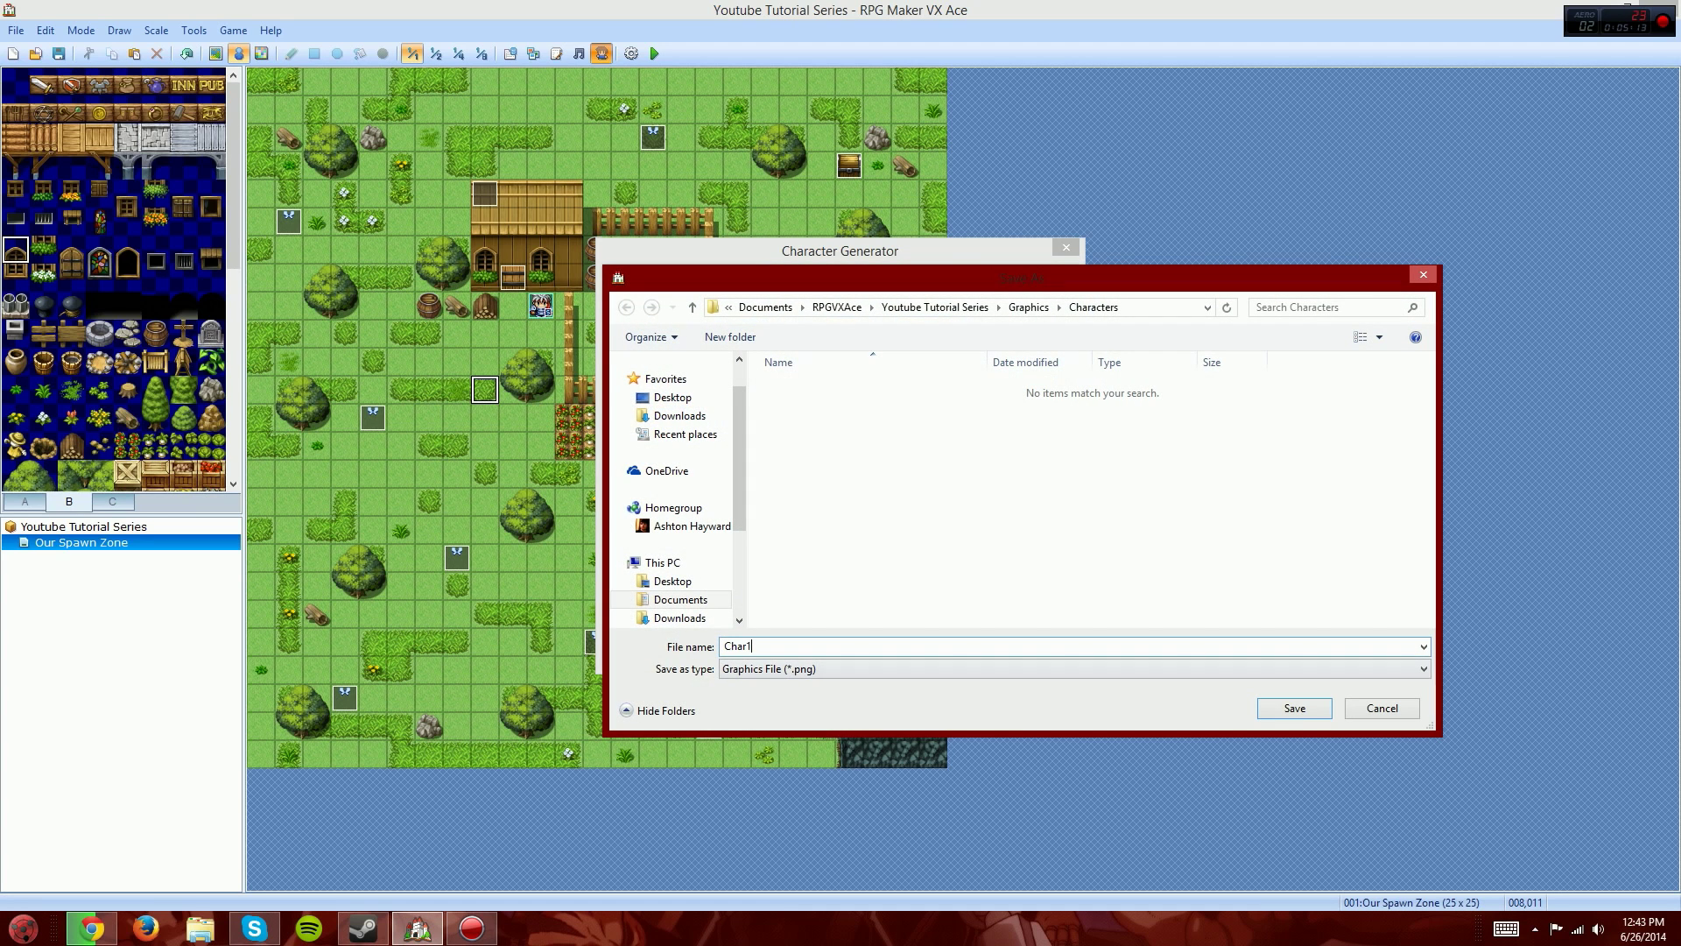
key(Return)
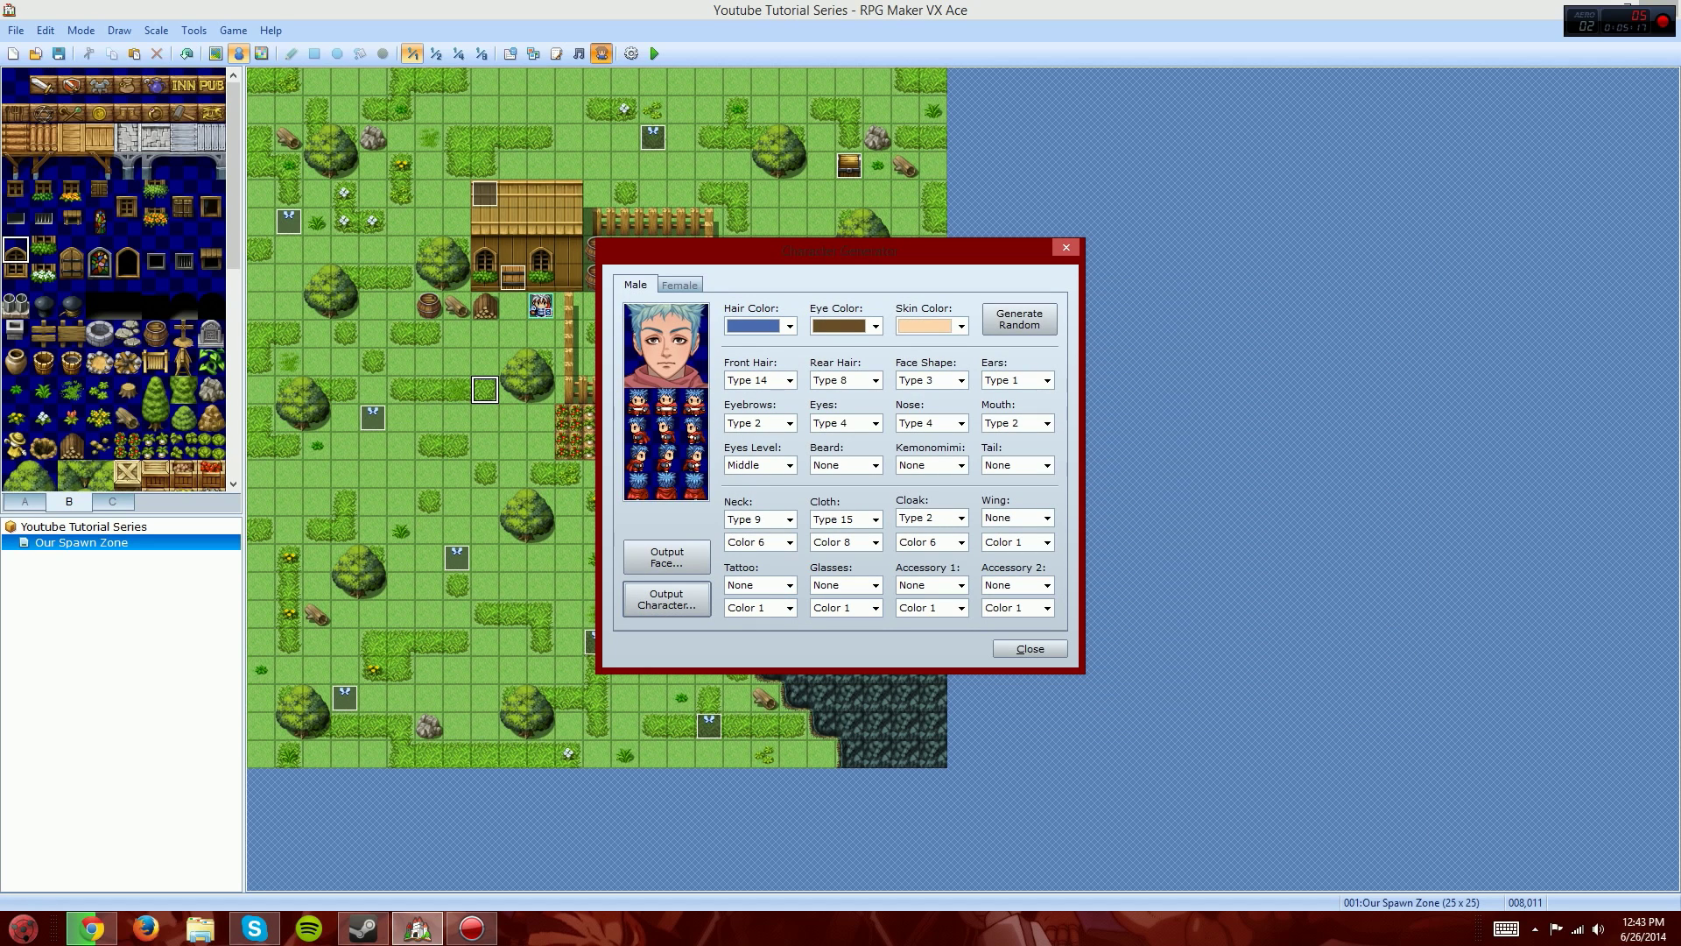
Step: Try the Type 5 eye patch from the glasses options, cancel a character output, and reset the glasses to None
click(875, 585)
click(875, 585)
key(Down)
key(Down)
key(Down)
key(Down)
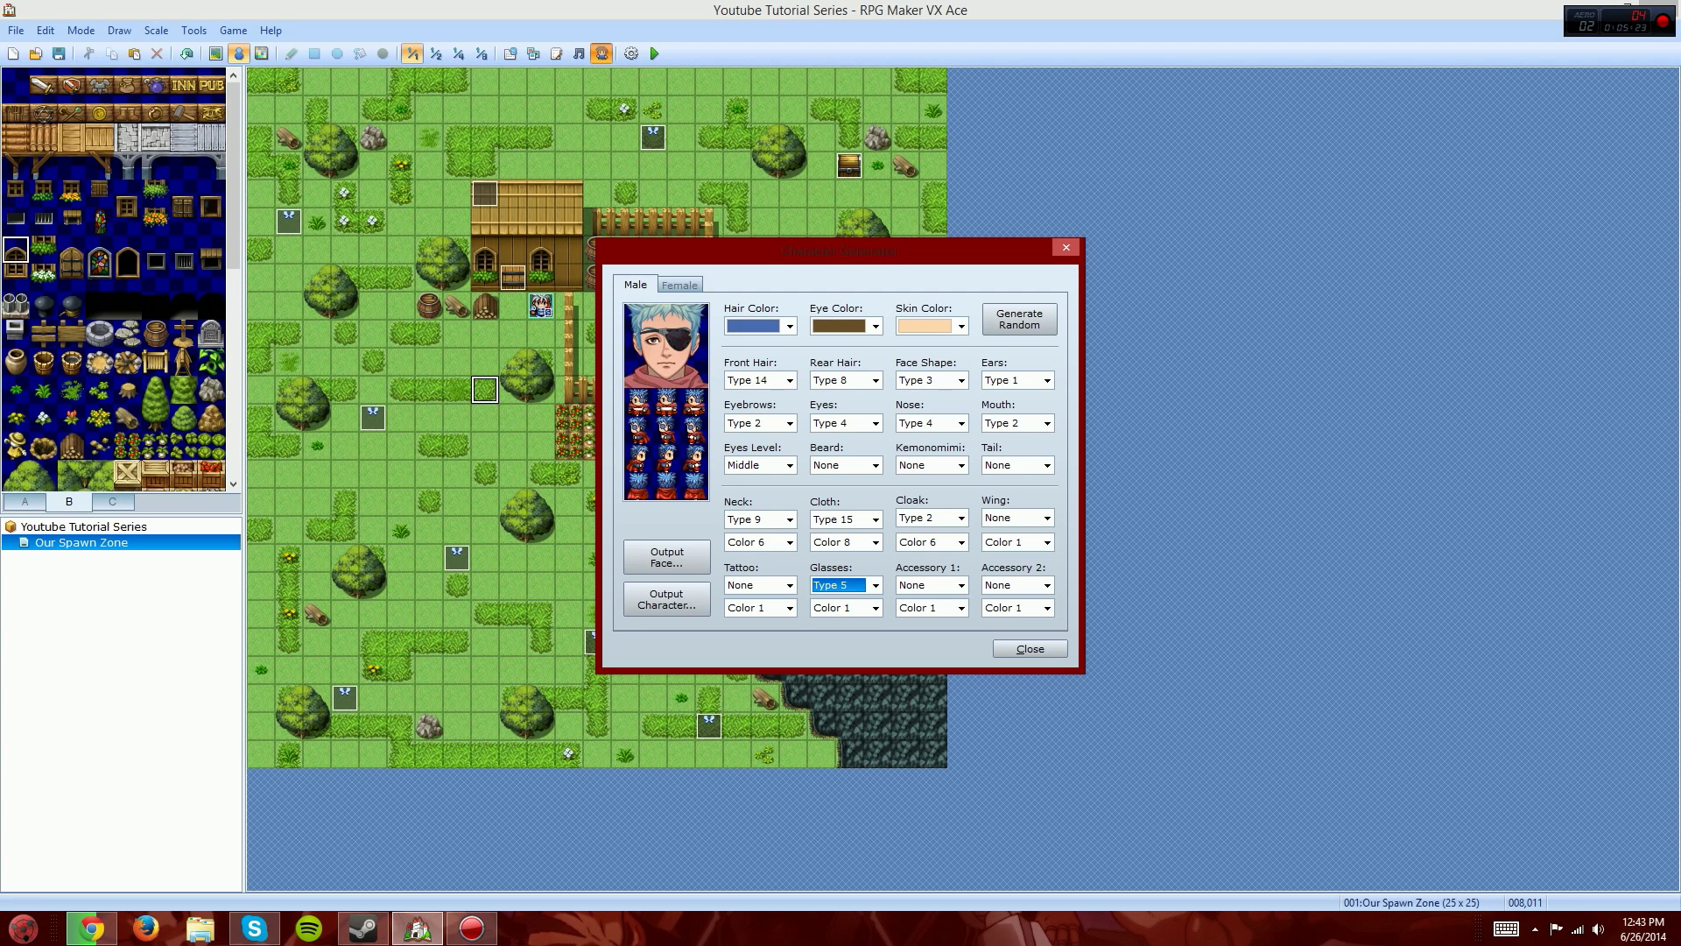
click(666, 599)
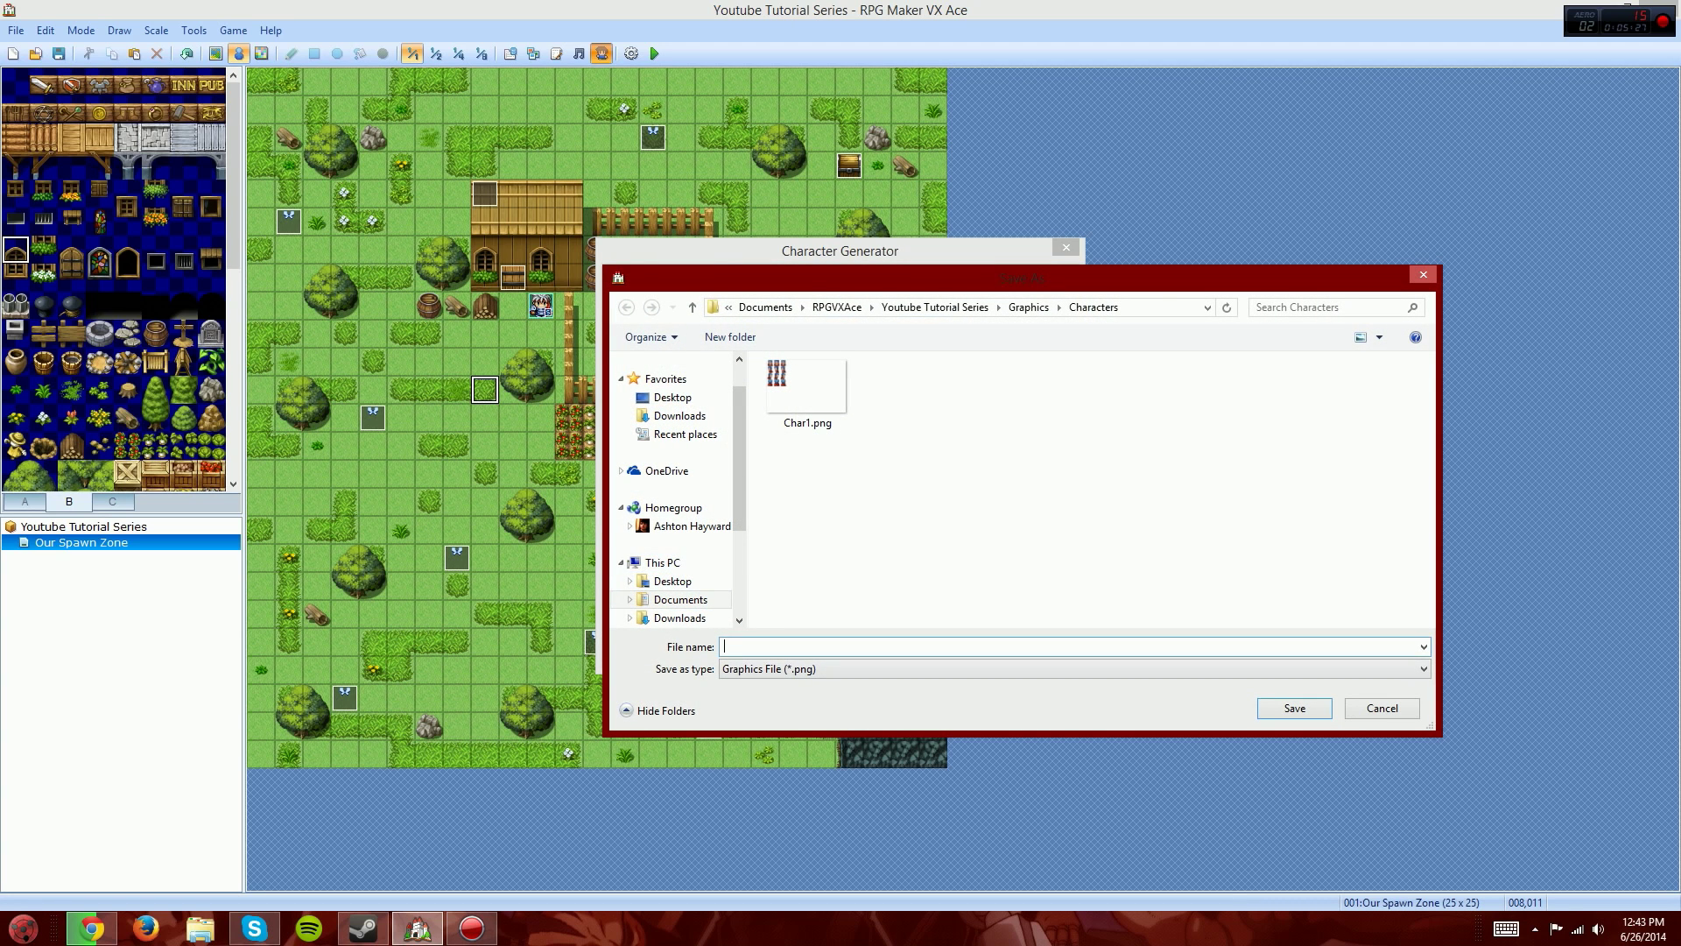
click(1383, 708)
click(876, 585)
click(841, 612)
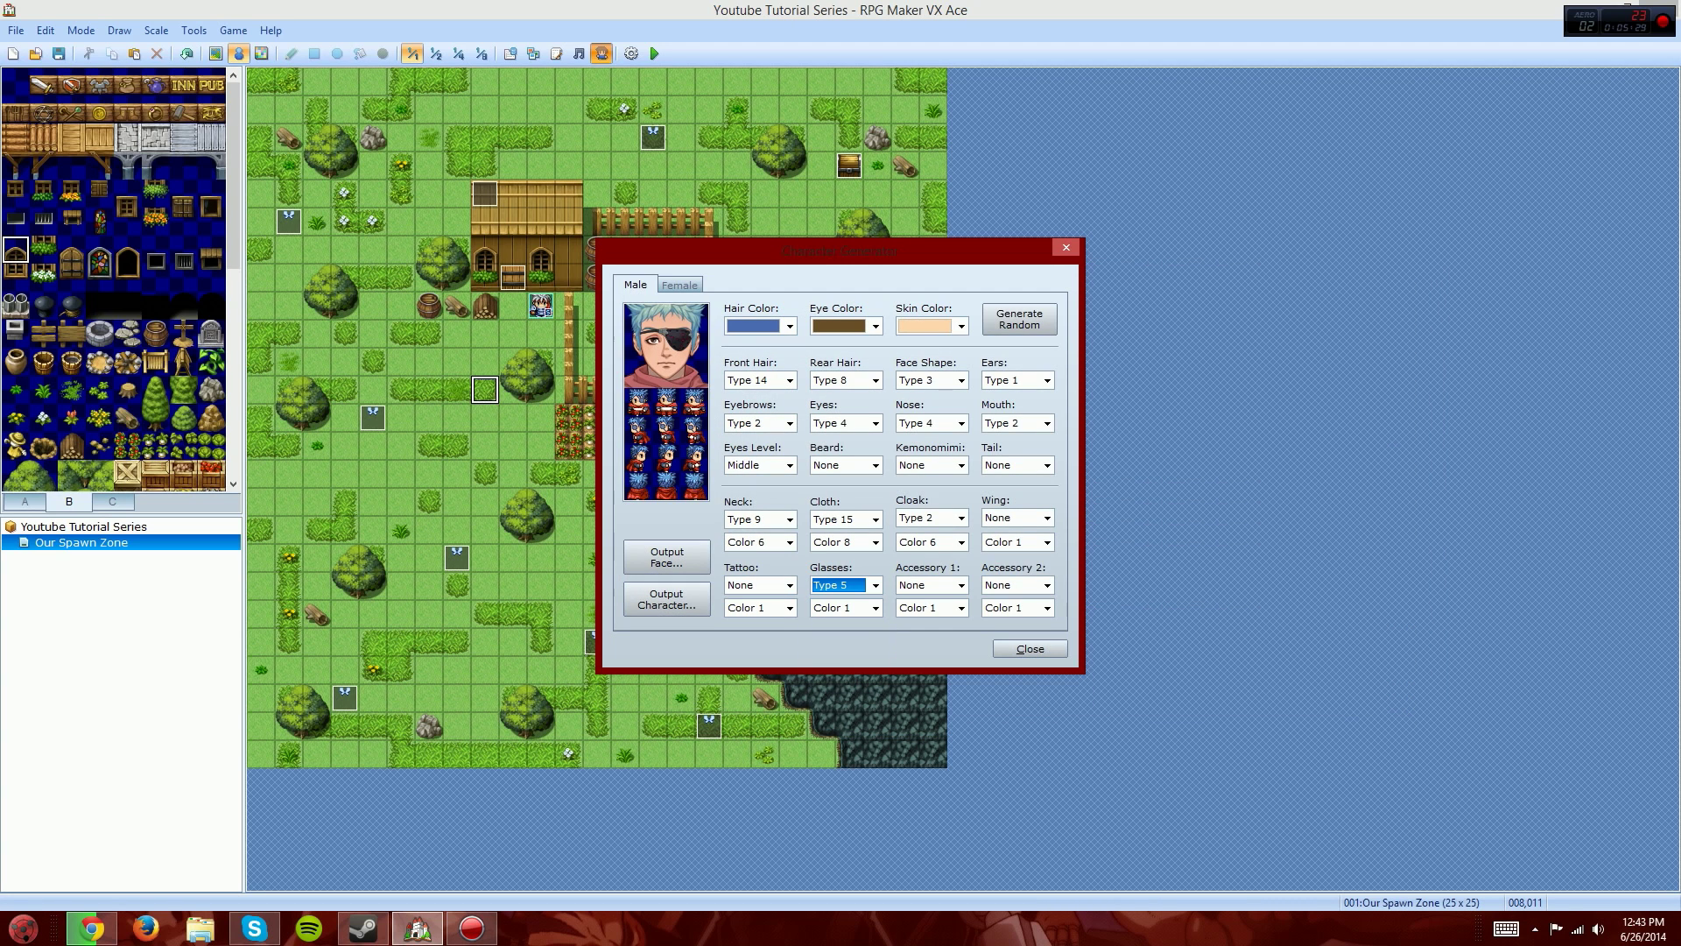
key(Up)
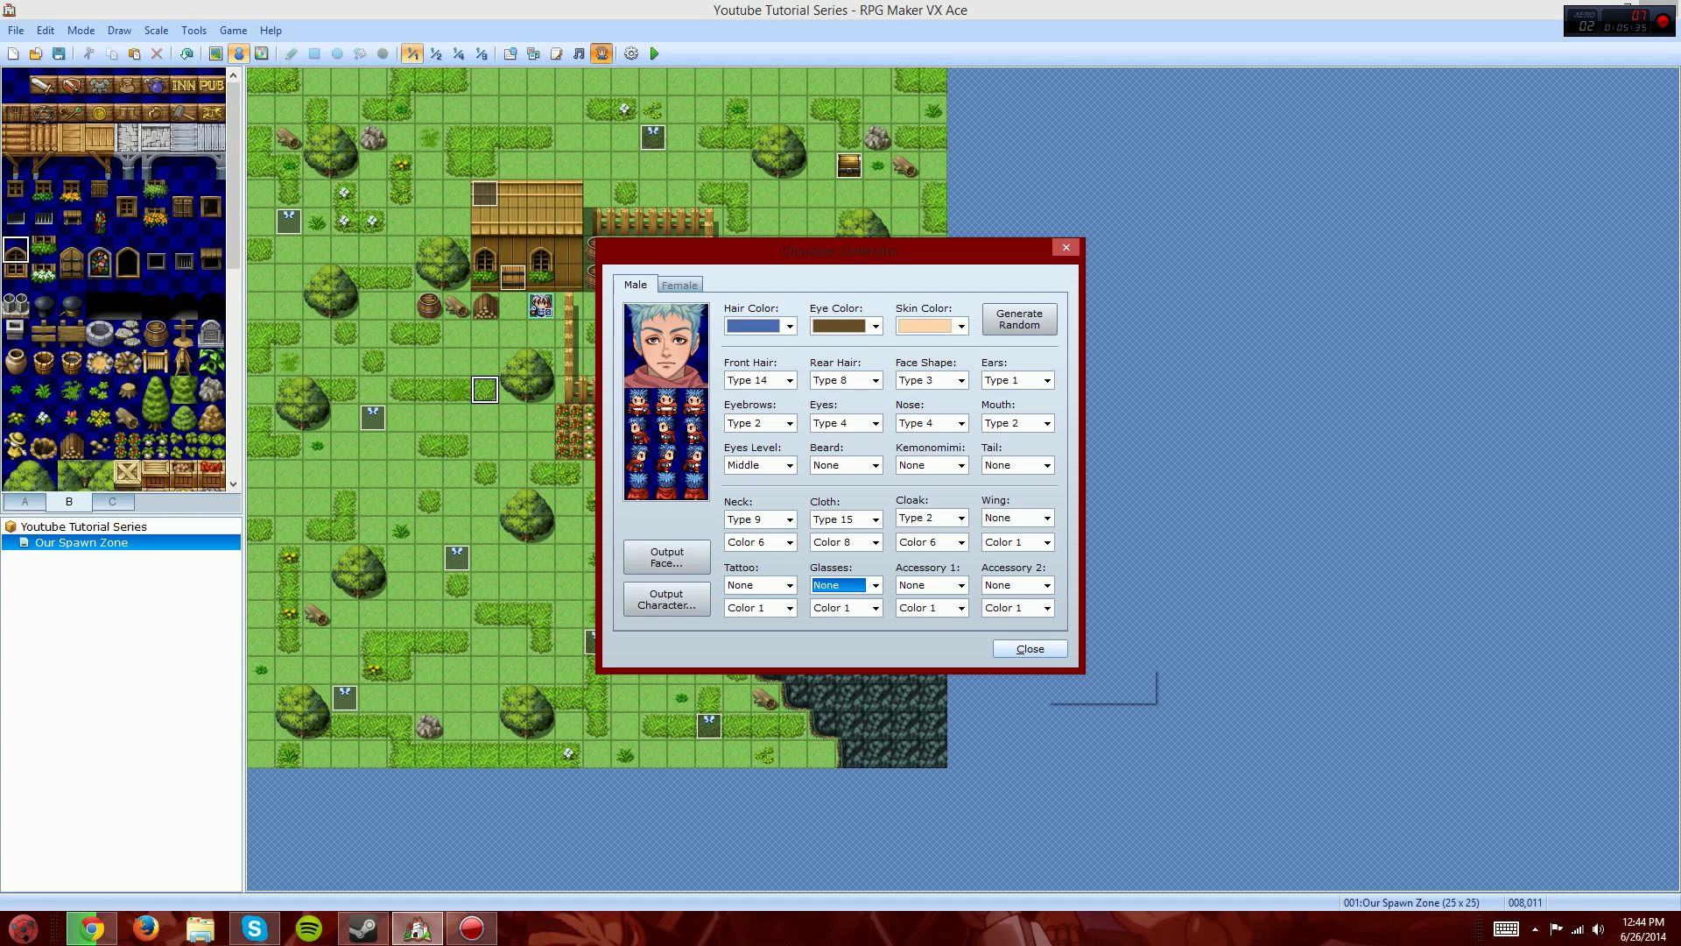
Step: Close the character generator and assign the Char1 walking and face graphics to actor 012 in the database
click(1030, 649)
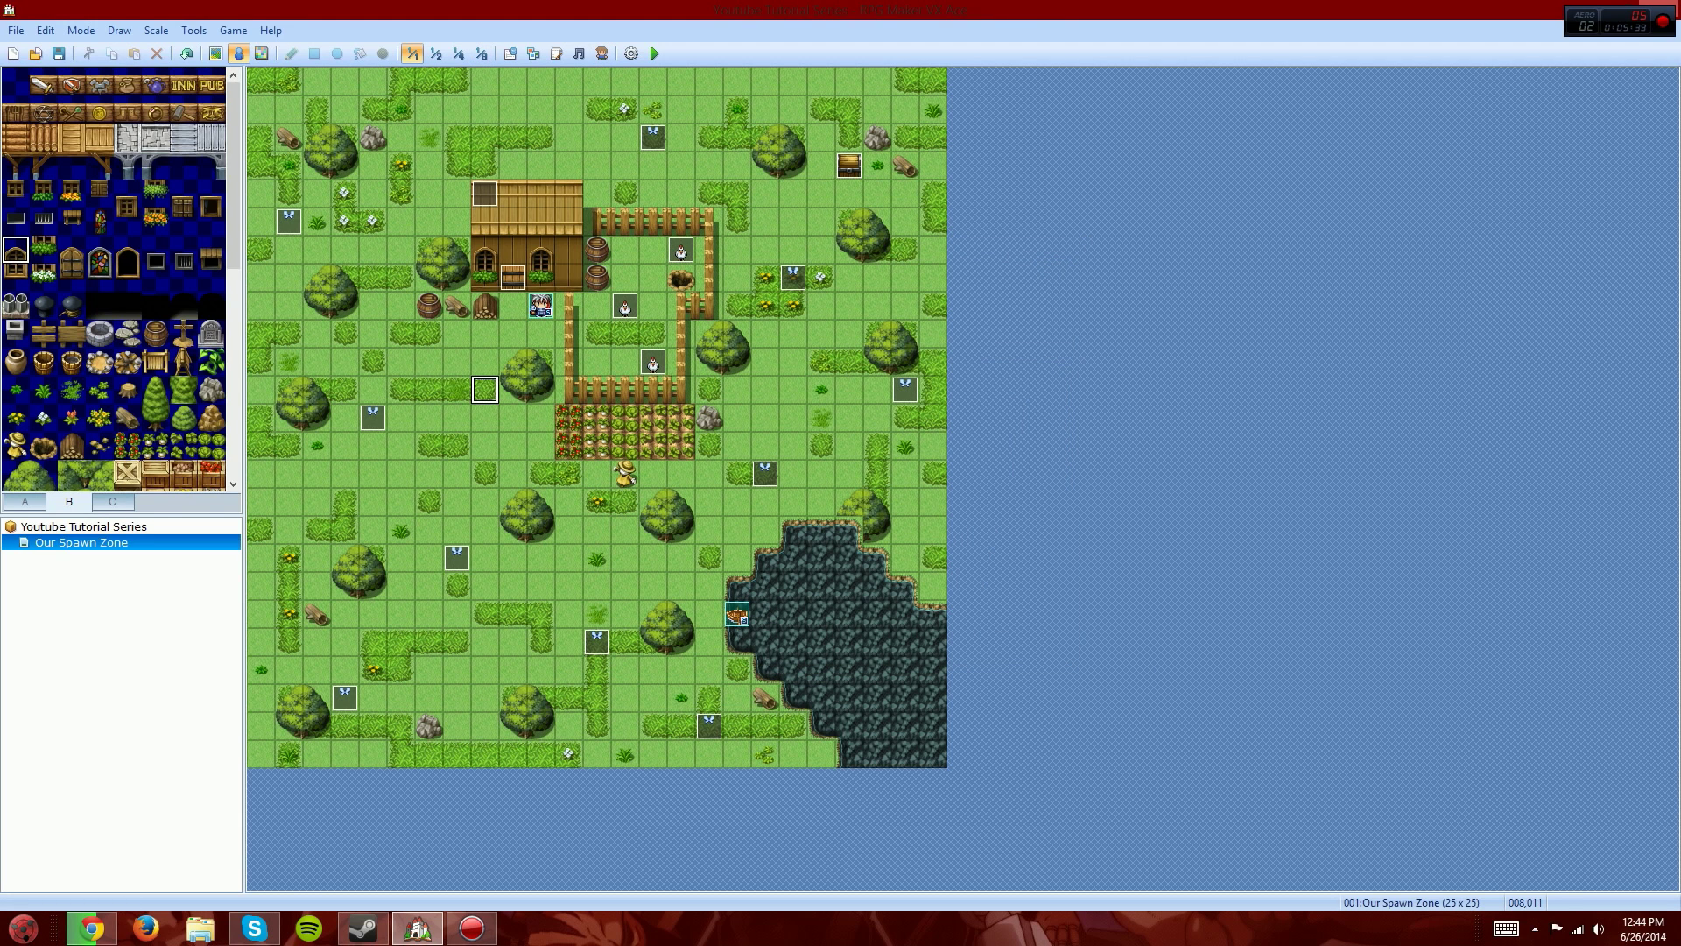
click(510, 54)
double_click(684, 435)
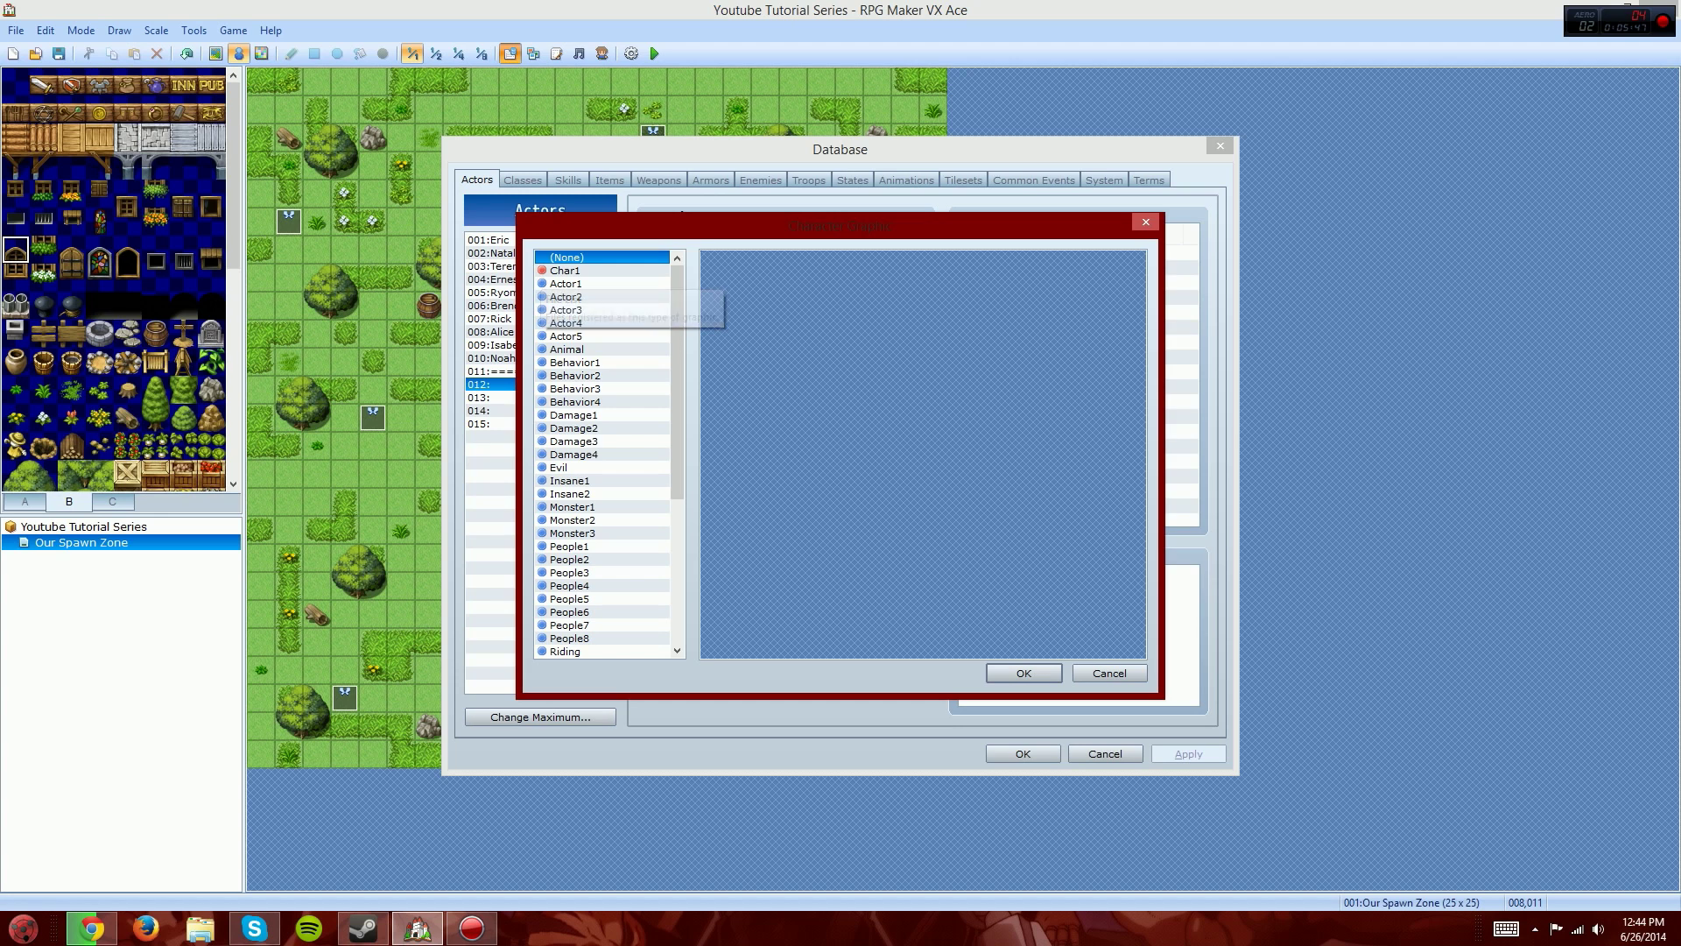
click(566, 271)
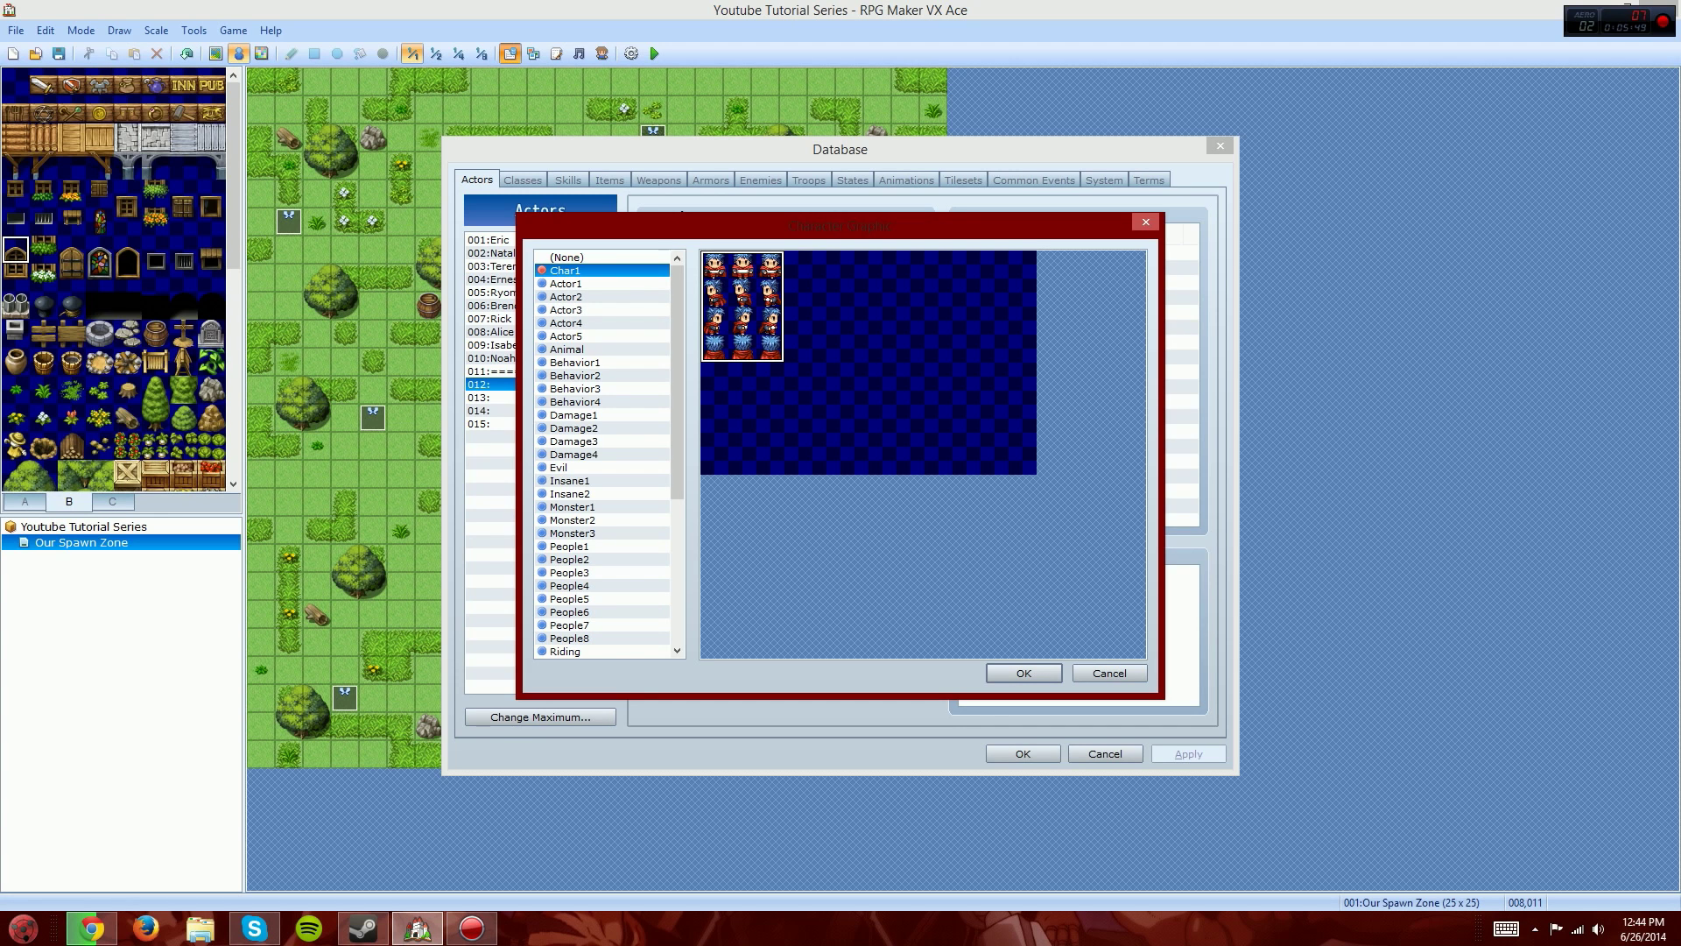
click(1024, 674)
double_click(778, 440)
double_click(611, 317)
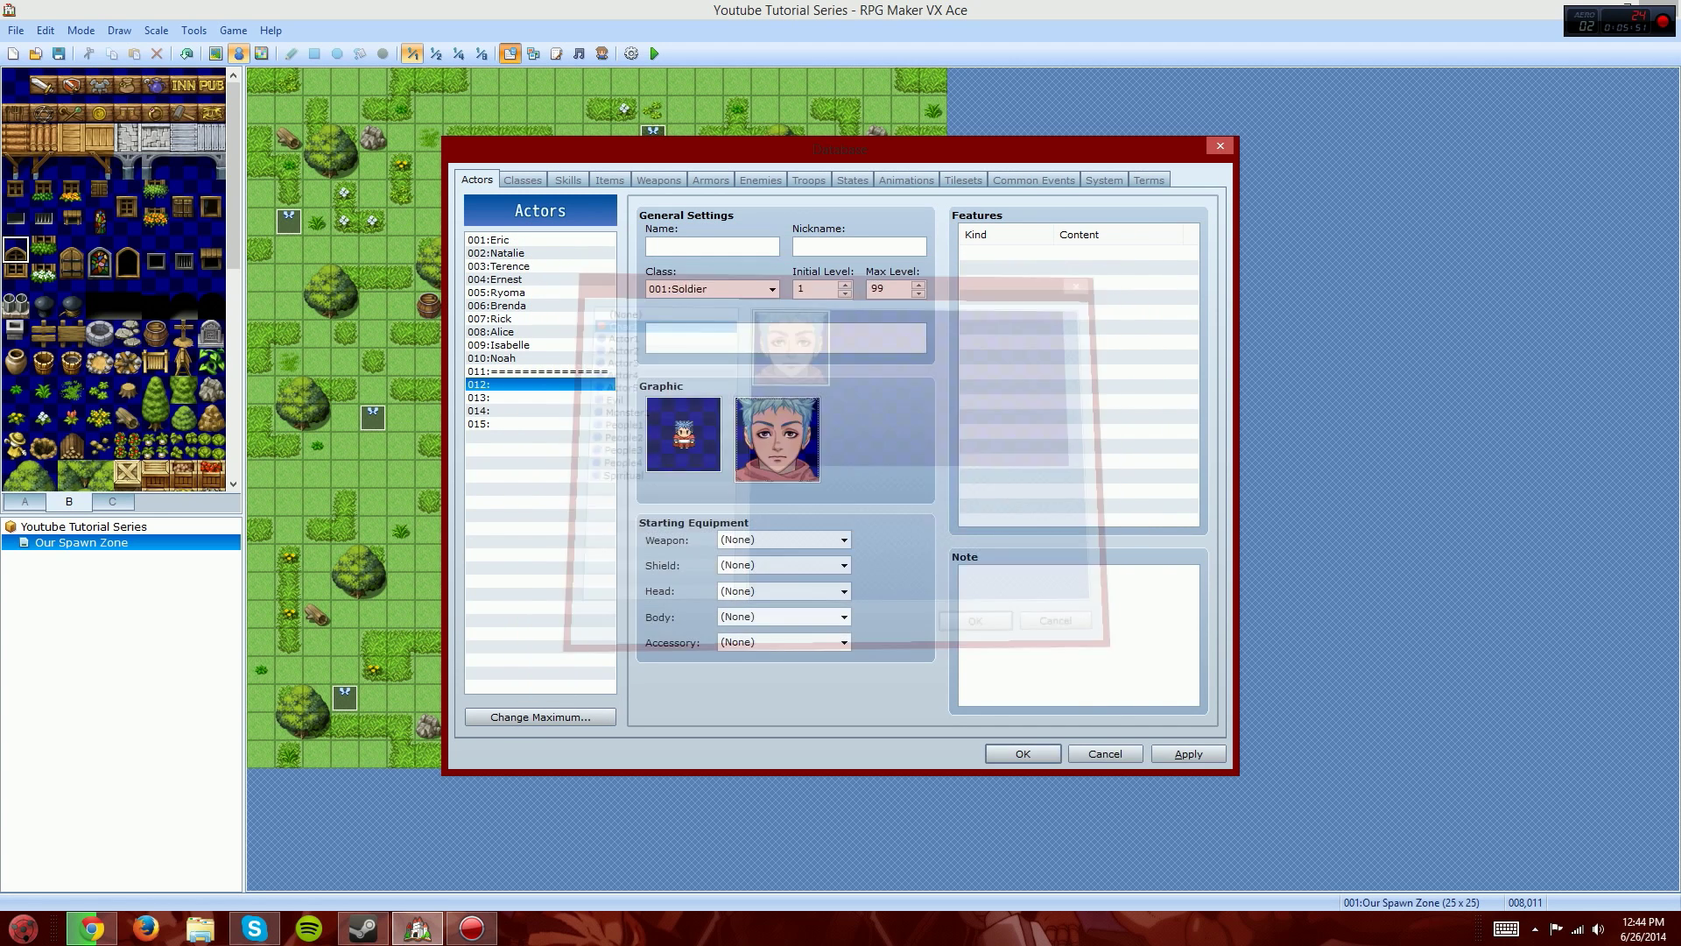
Step: Enter the name of actor 012 and set the maximum level to 25
text(Charlie)
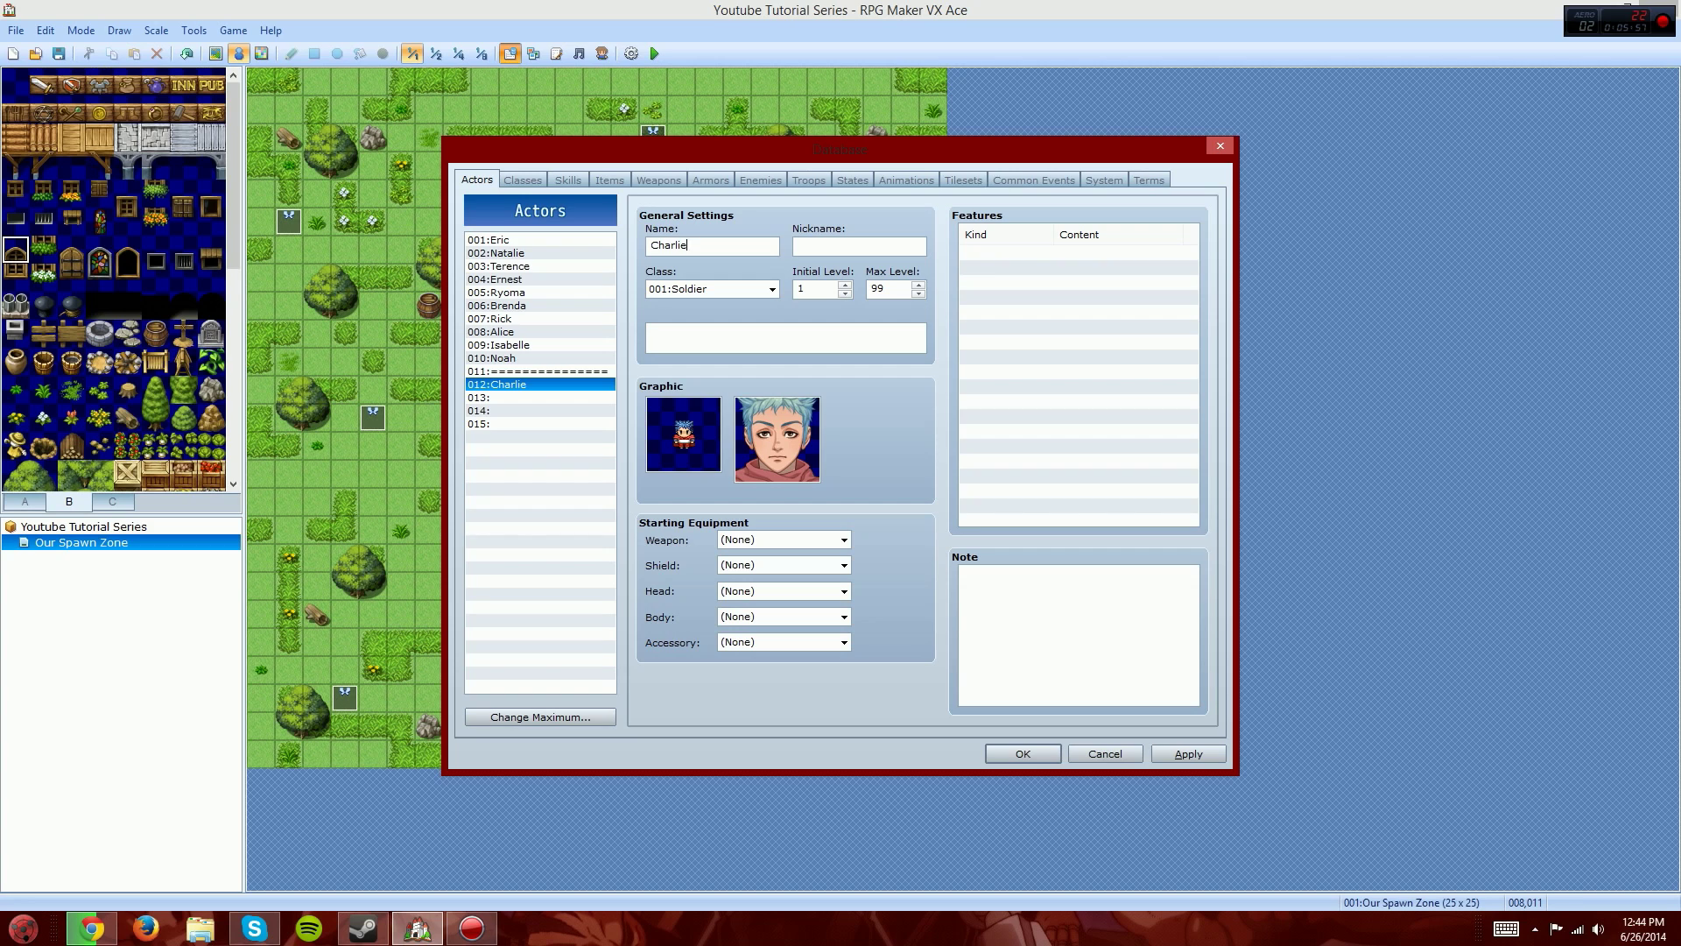
click(845, 247)
click(918, 285)
text(25)
Step: Select the Soldier class for the actor and try the Hand Ax as starting weapon
click(771, 289)
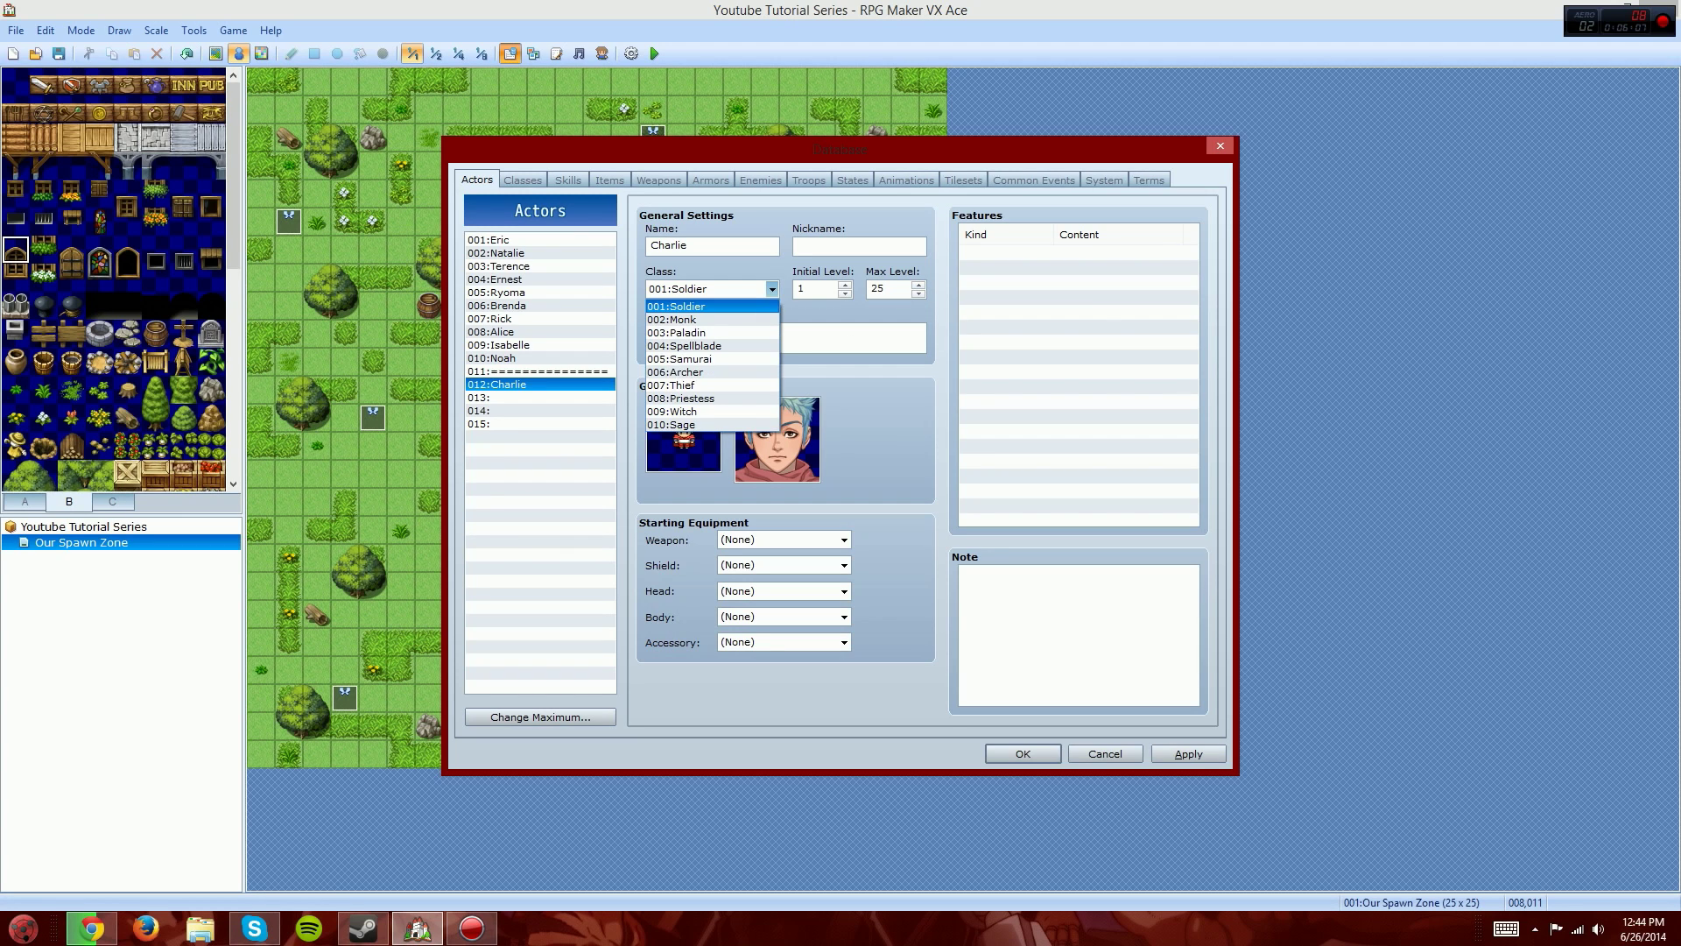
click(713, 307)
click(768, 337)
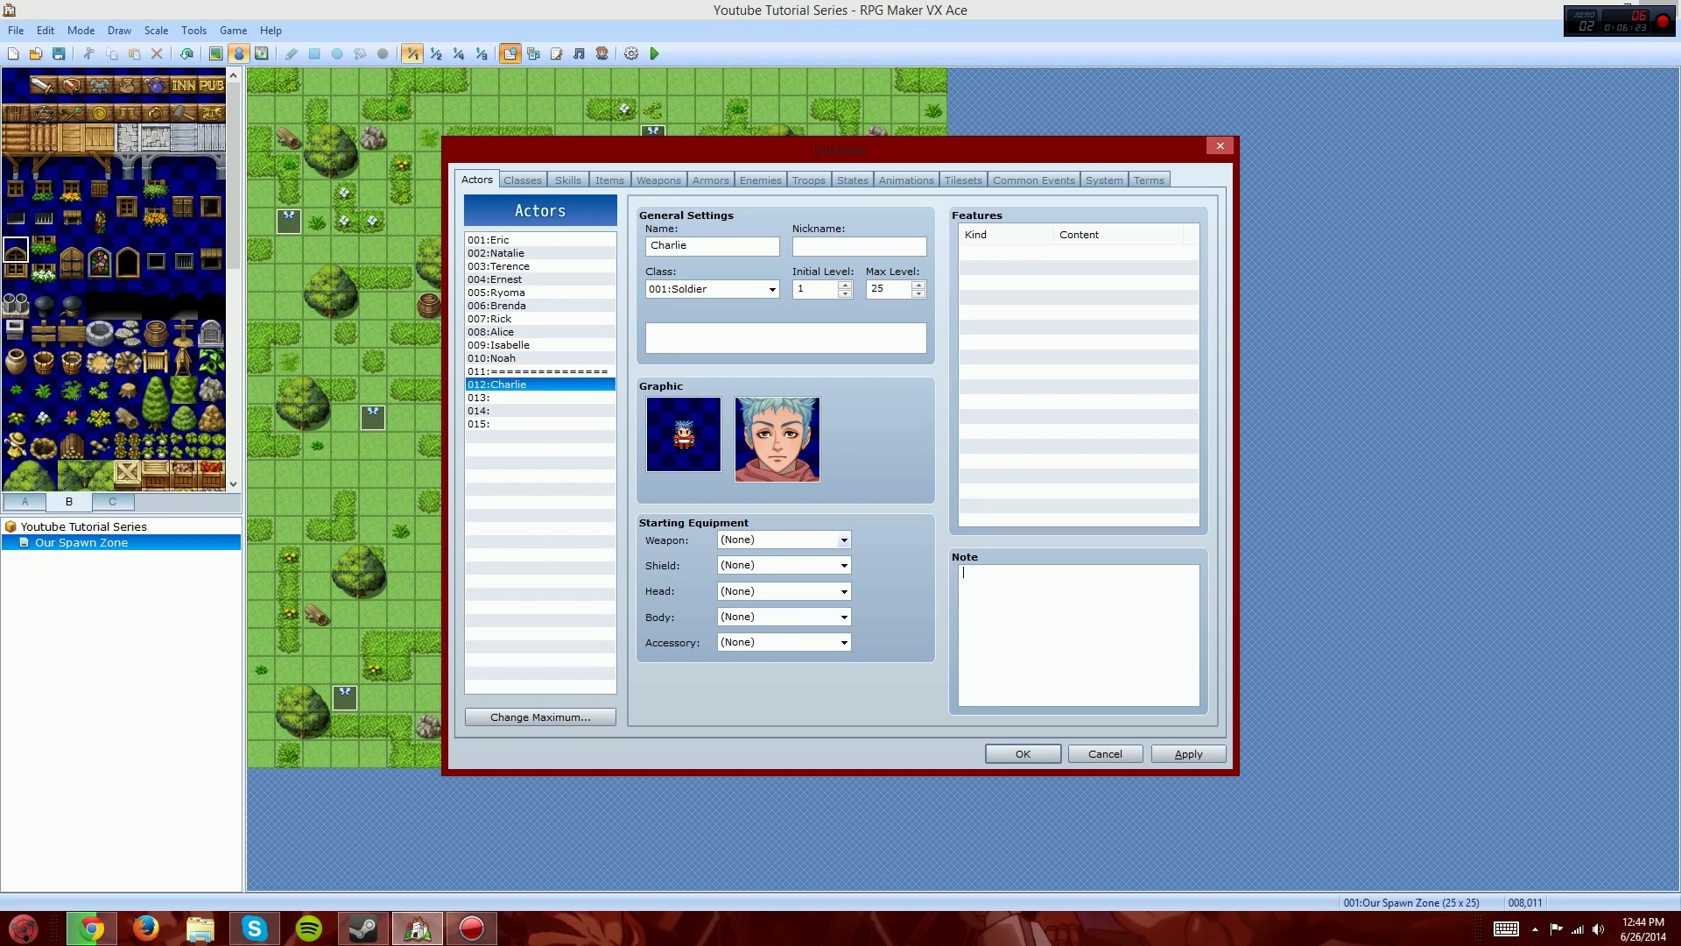
click(844, 542)
click(780, 569)
click(844, 541)
click(844, 541)
Step: Change the actor's class to Spellblade and the starting weapon to Short Sword
click(772, 289)
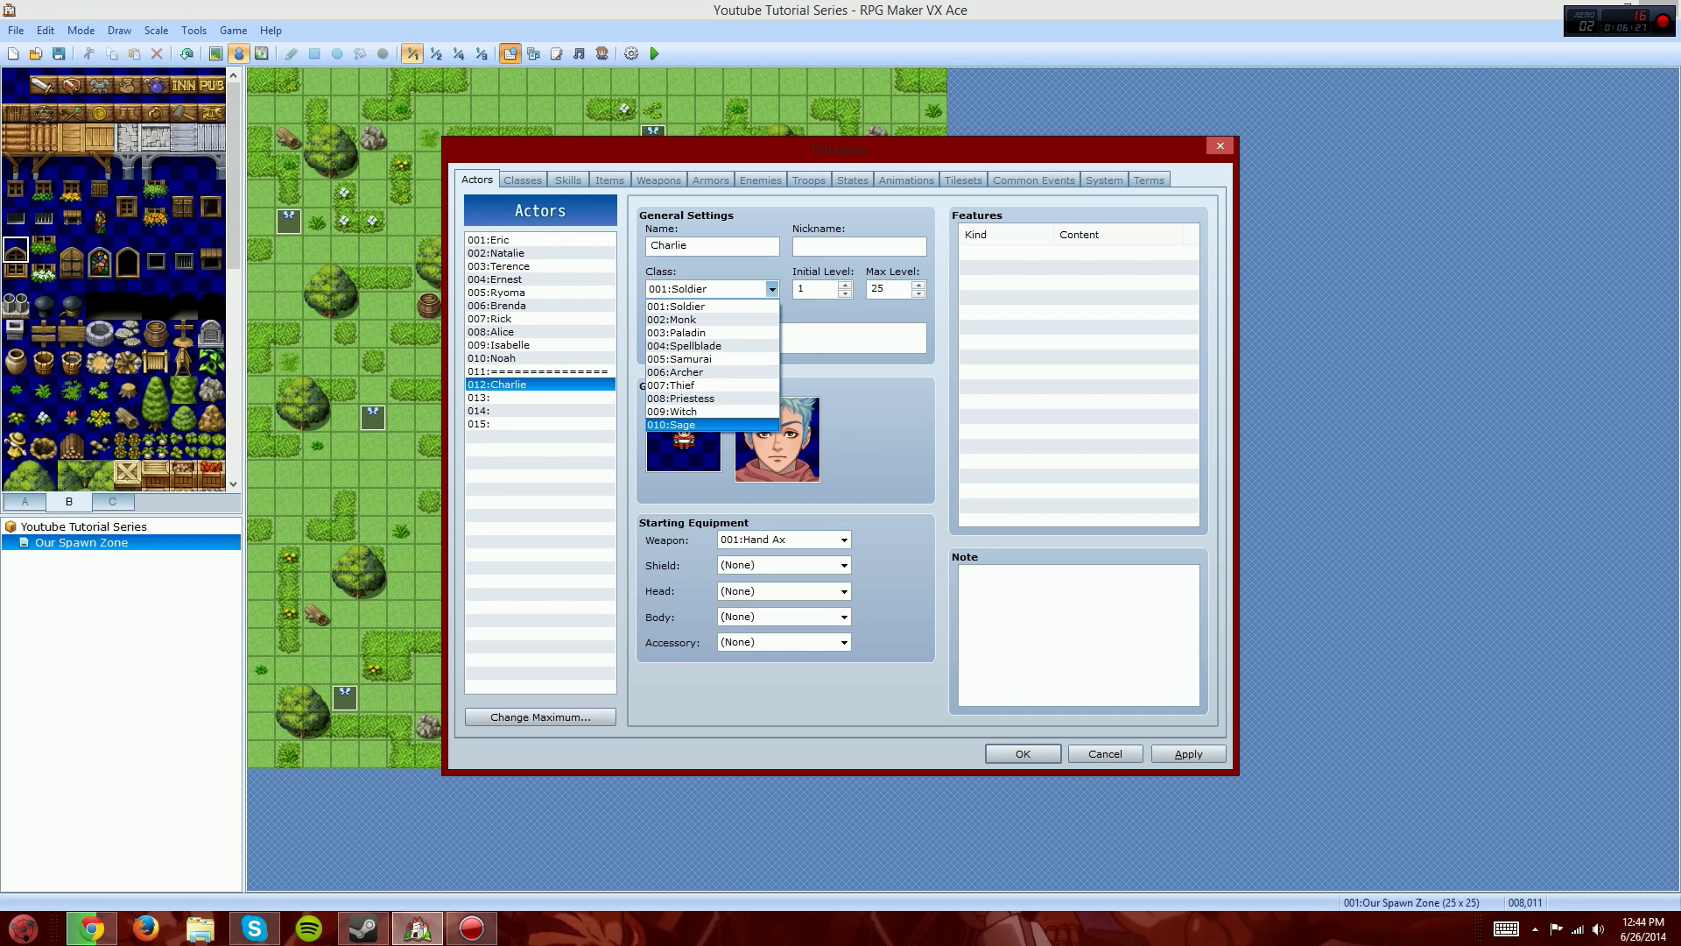
click(684, 346)
click(844, 540)
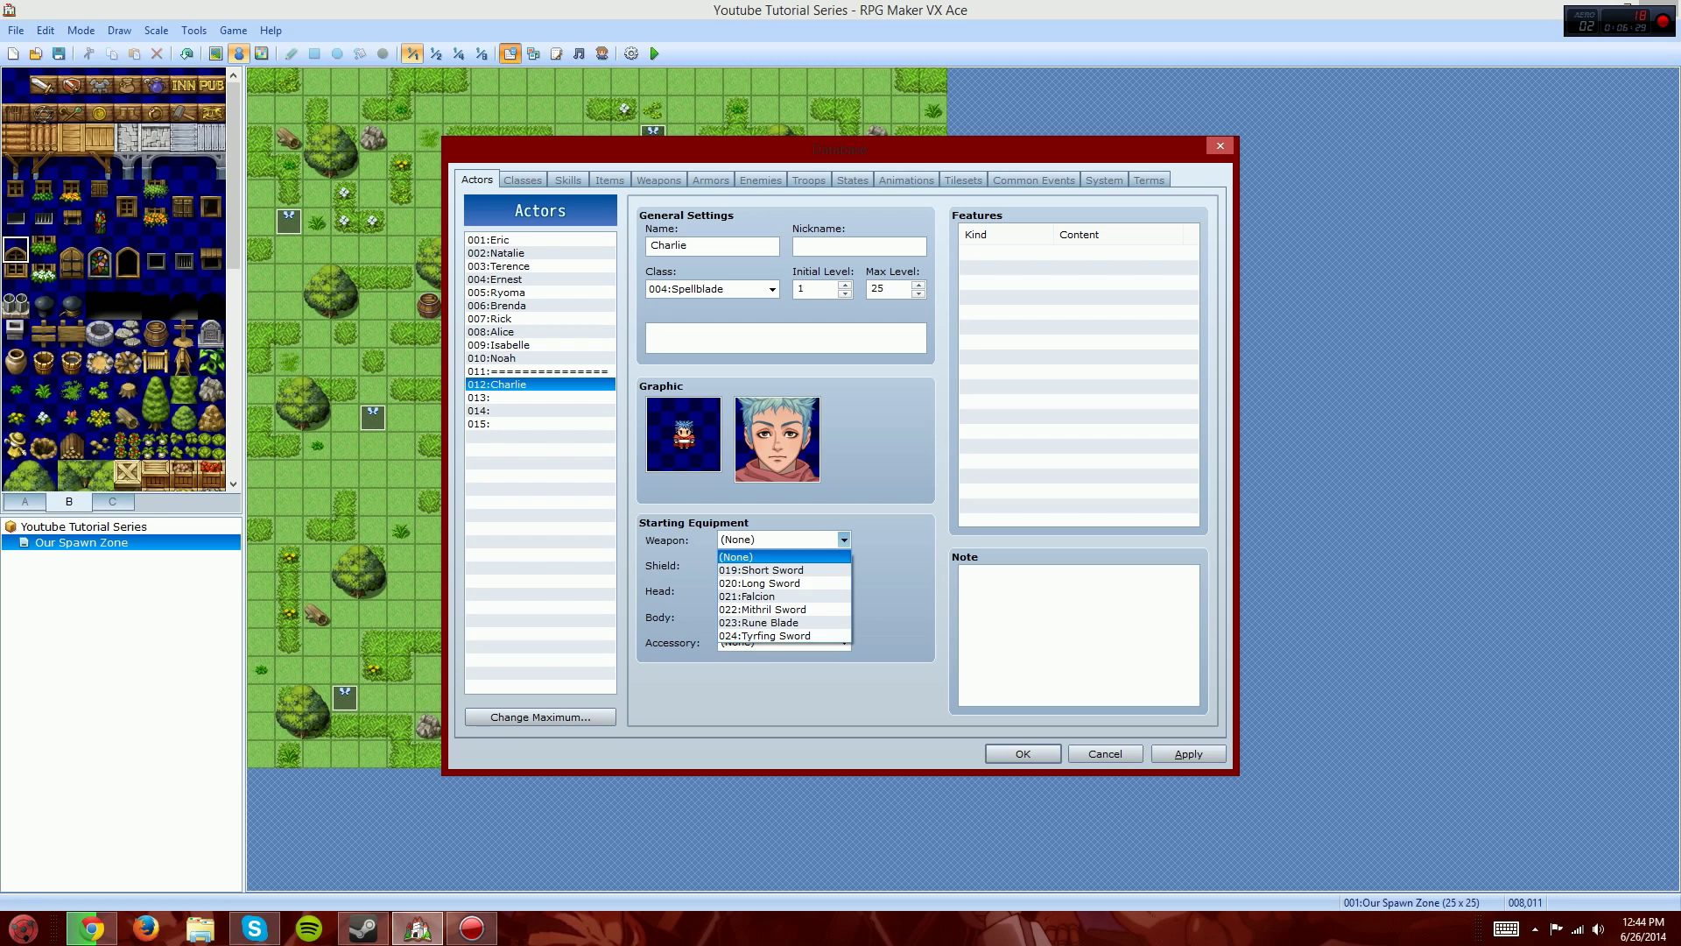
click(762, 632)
Step: Equip the actor with the Buckler shield, Bandana and Casual Clothes, leaving the accessory at None
click(844, 565)
click(788, 597)
click(844, 591)
click(788, 622)
click(844, 617)
click(788, 646)
click(844, 642)
click(789, 658)
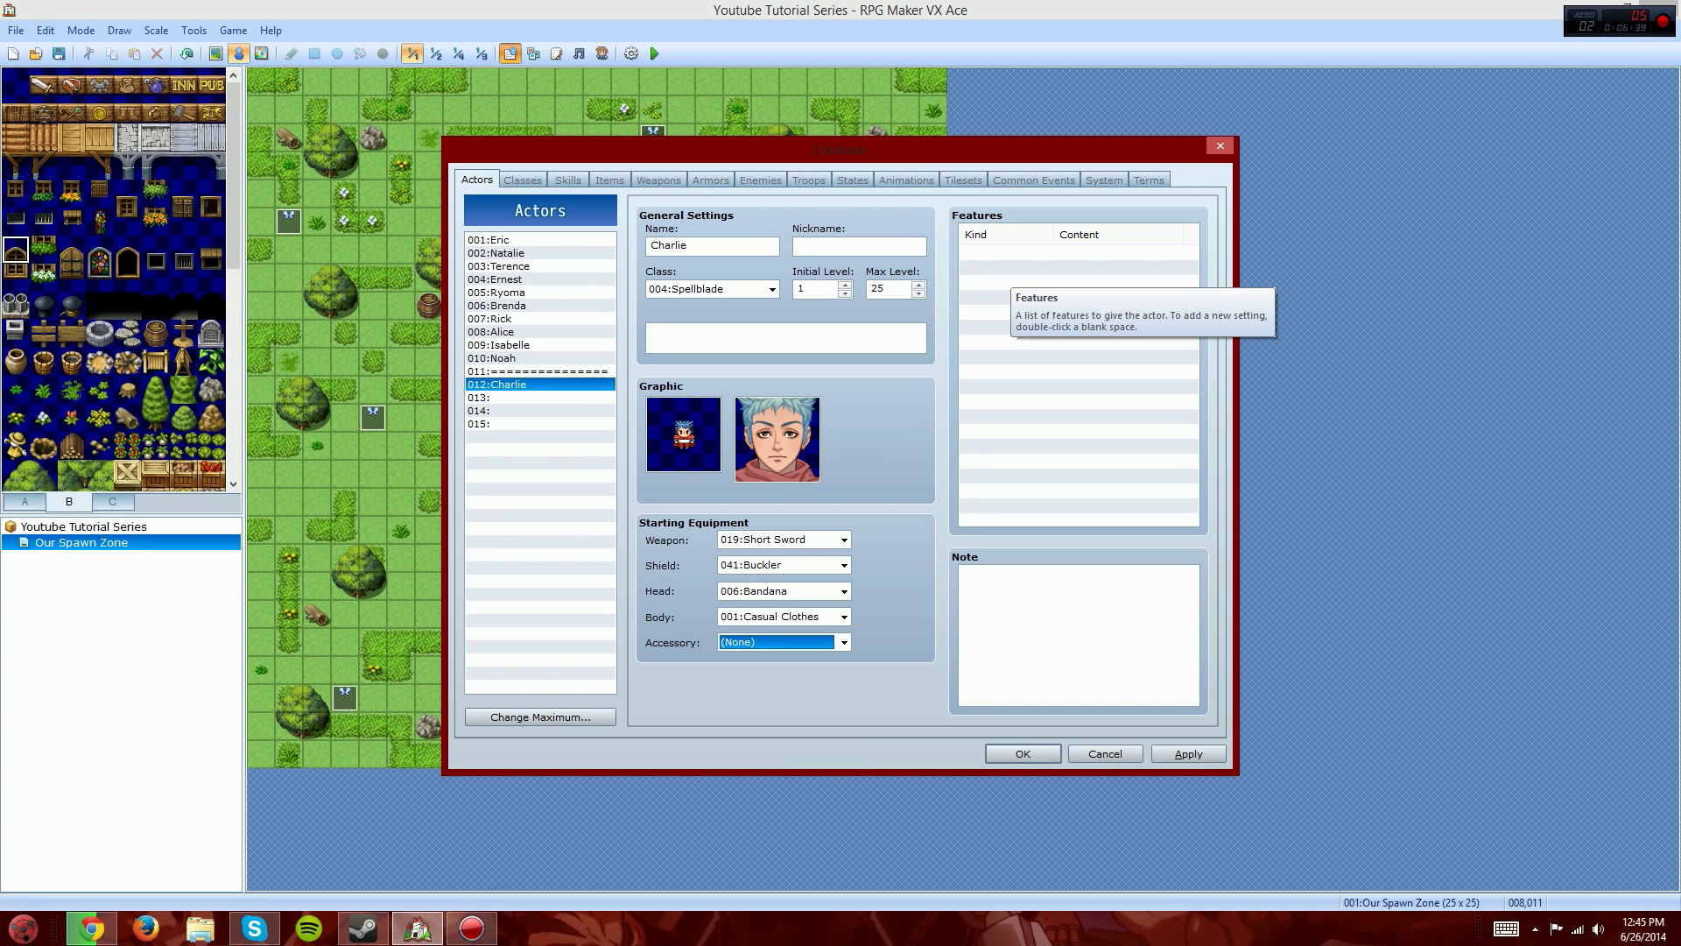
Step: Start a new feature for the actor and look over the Element Rate choices
click(1011, 270)
double_click(1010, 267)
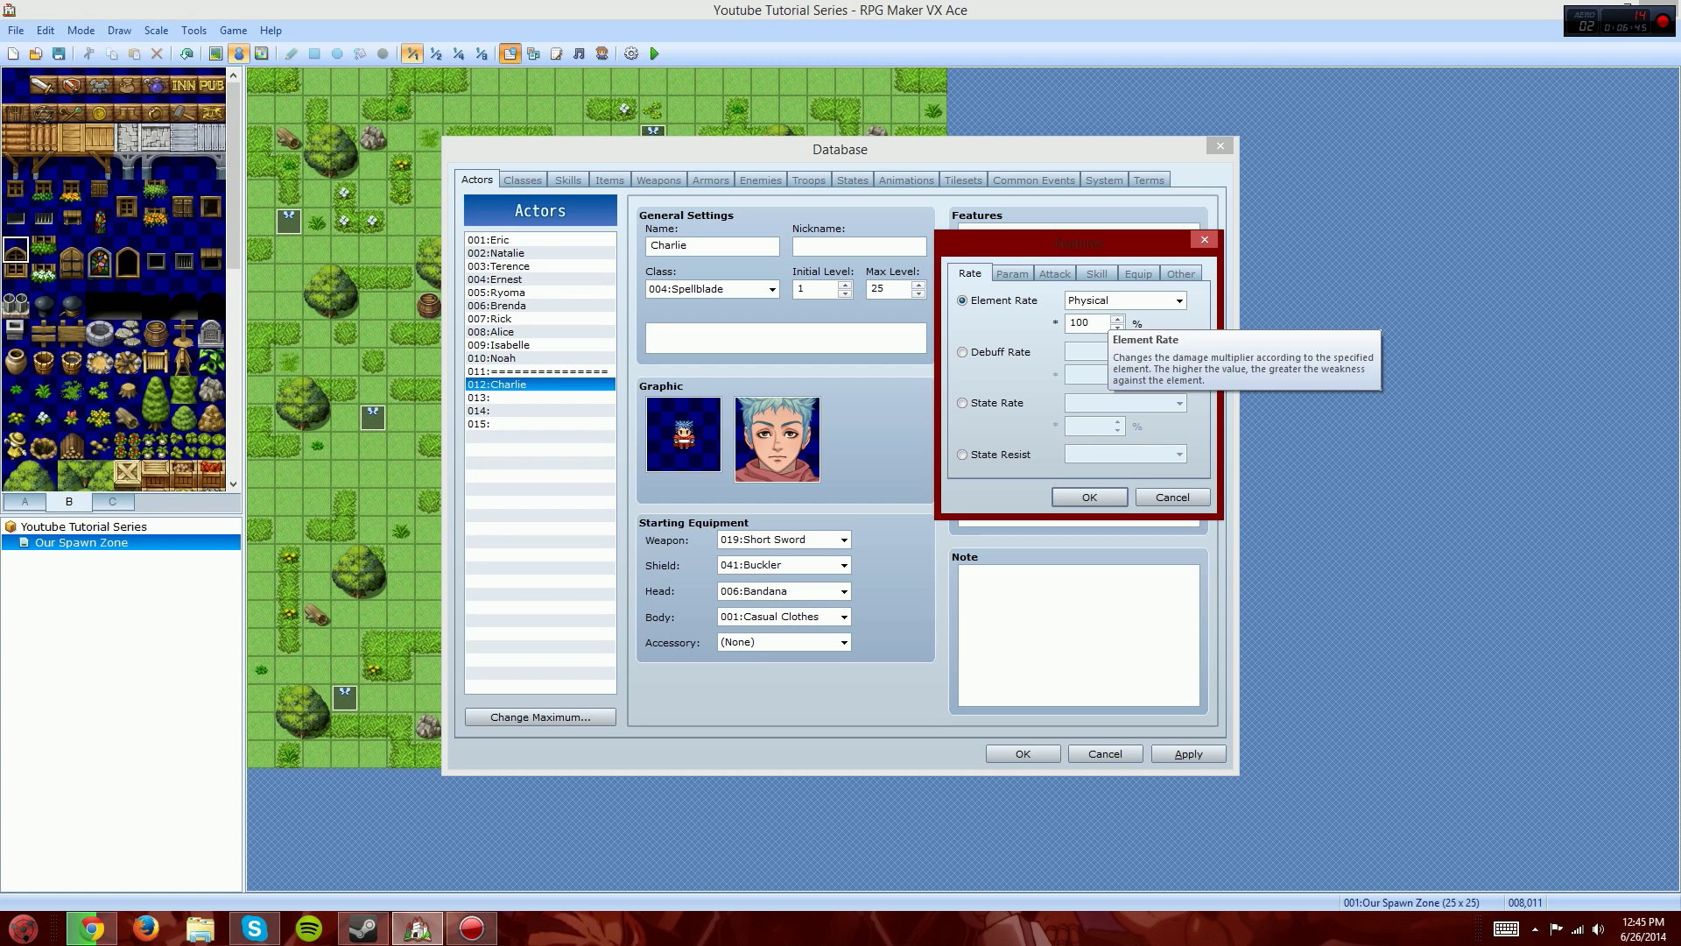
click(1180, 300)
click(1180, 300)
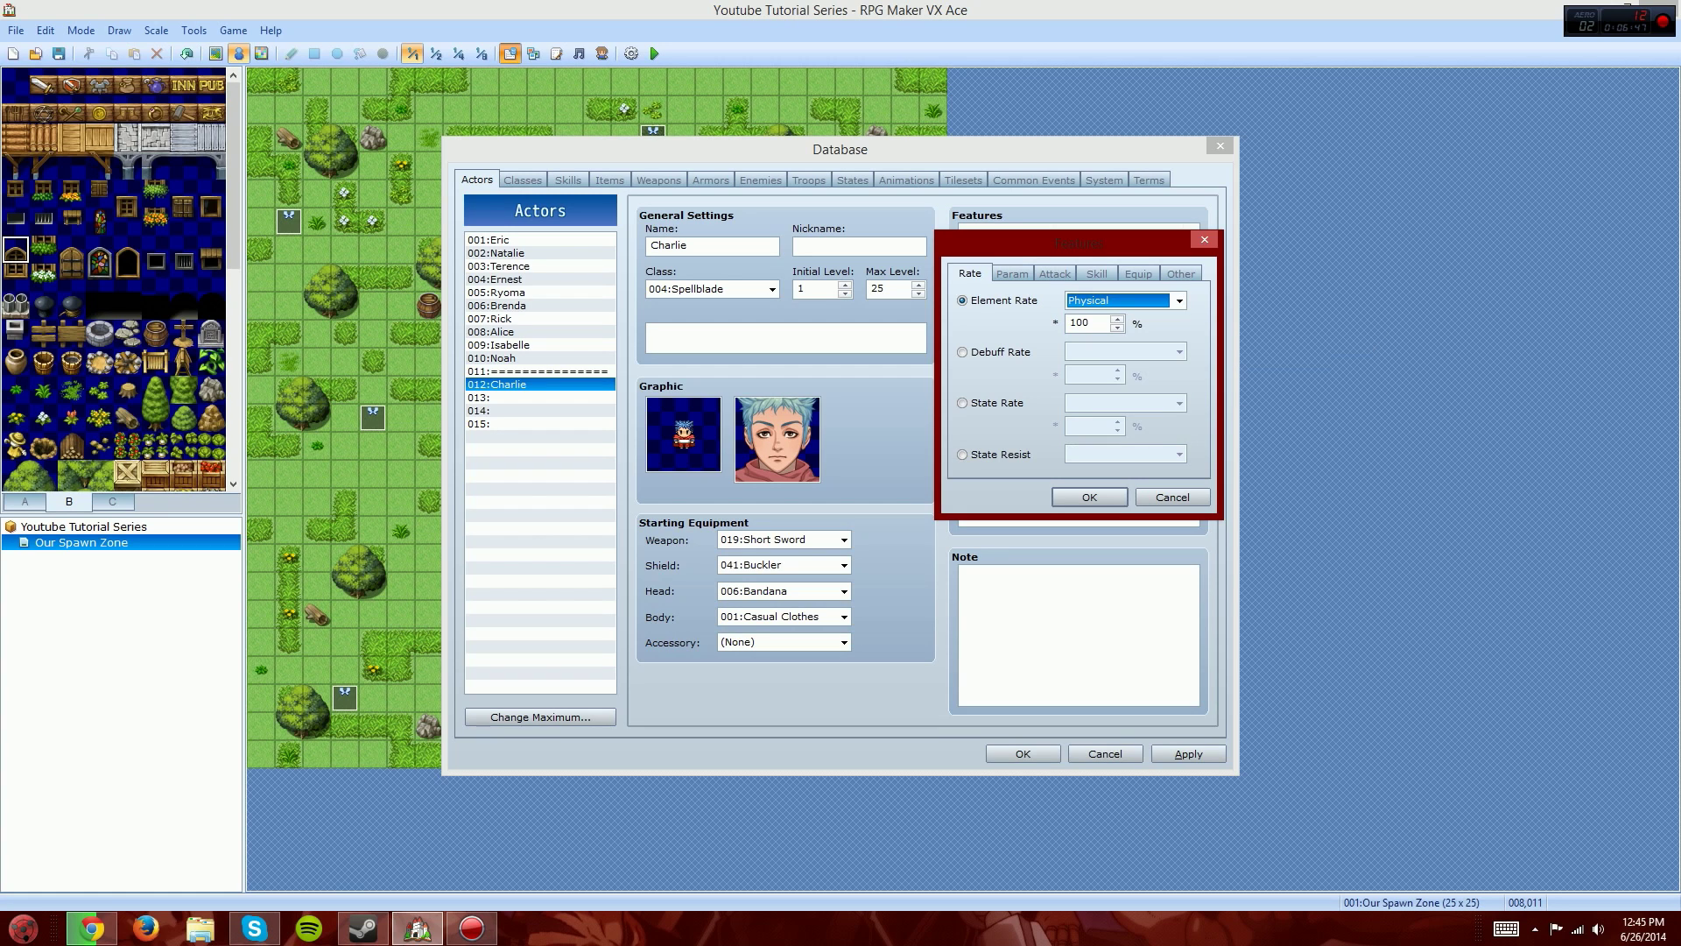
Step: Add an Equip Weapon feature for Gun to the actor
click(1012, 274)
click(1054, 274)
click(1096, 274)
click(1139, 274)
click(962, 300)
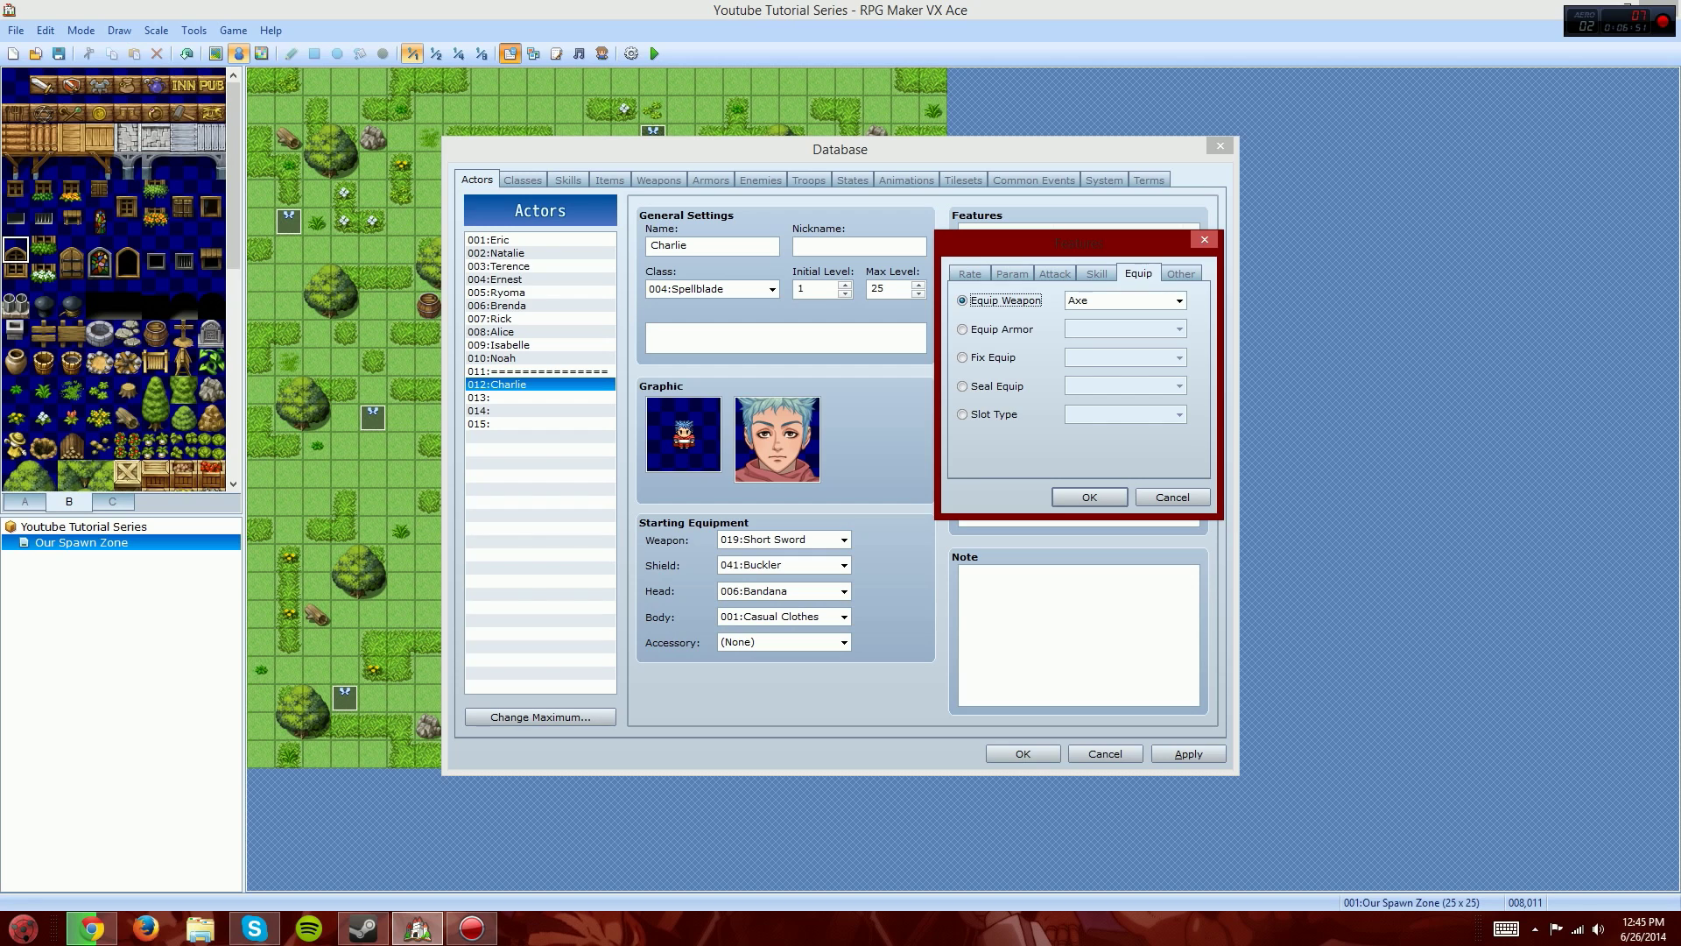
click(1179, 299)
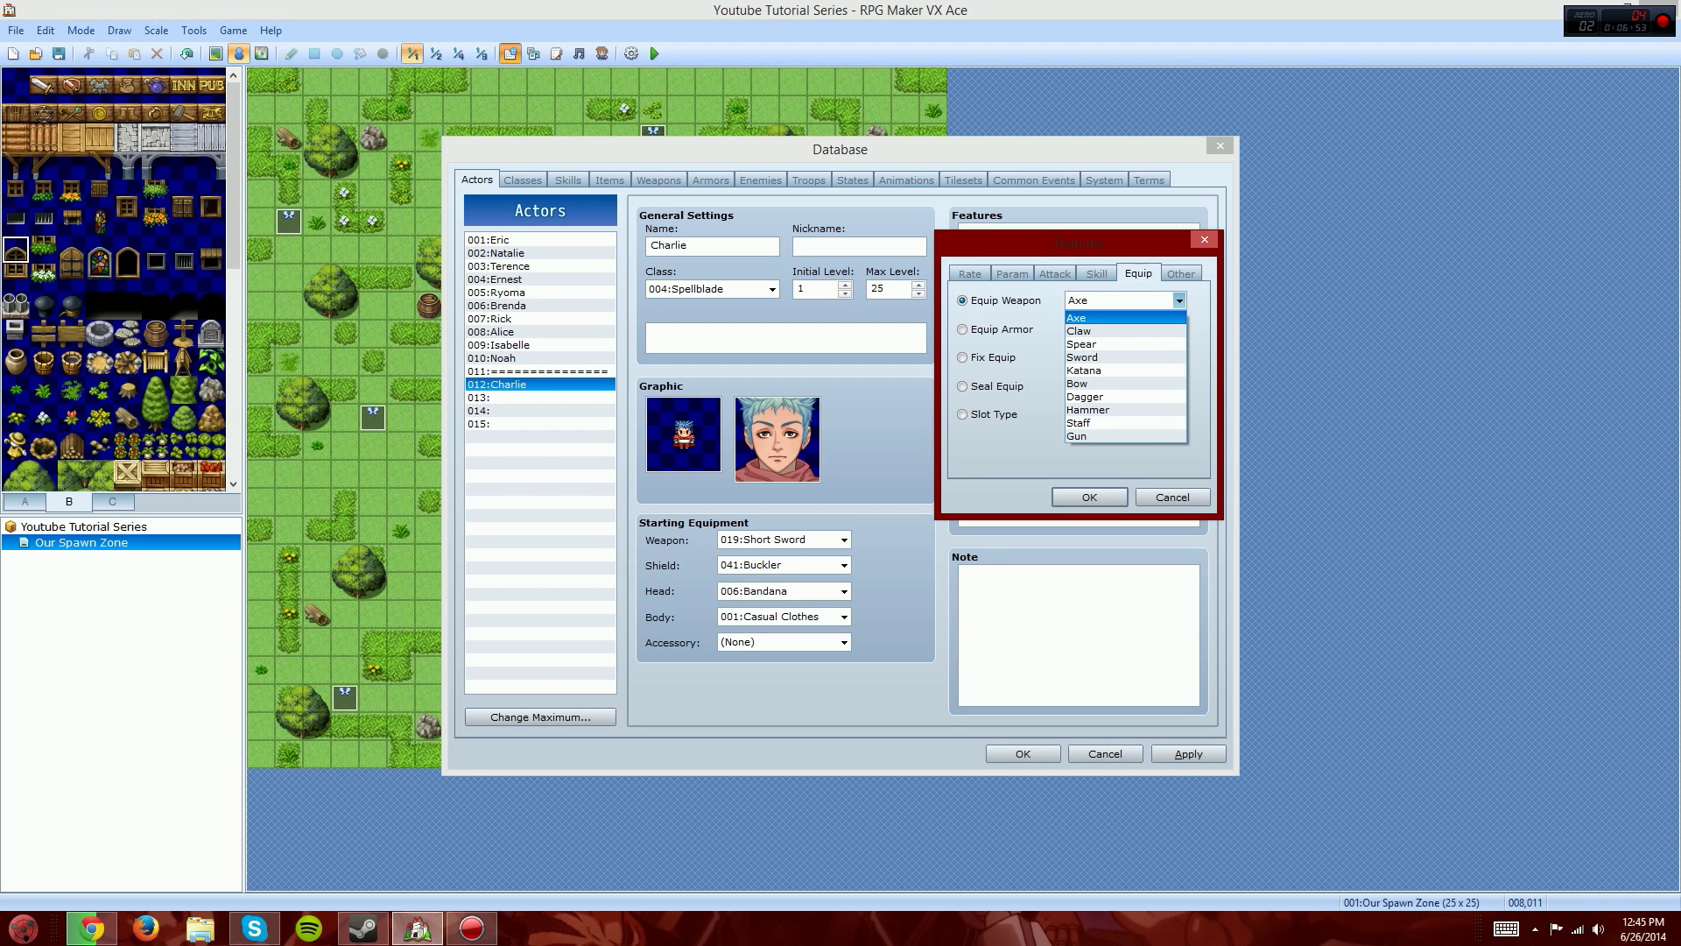
click(1079, 436)
click(1090, 497)
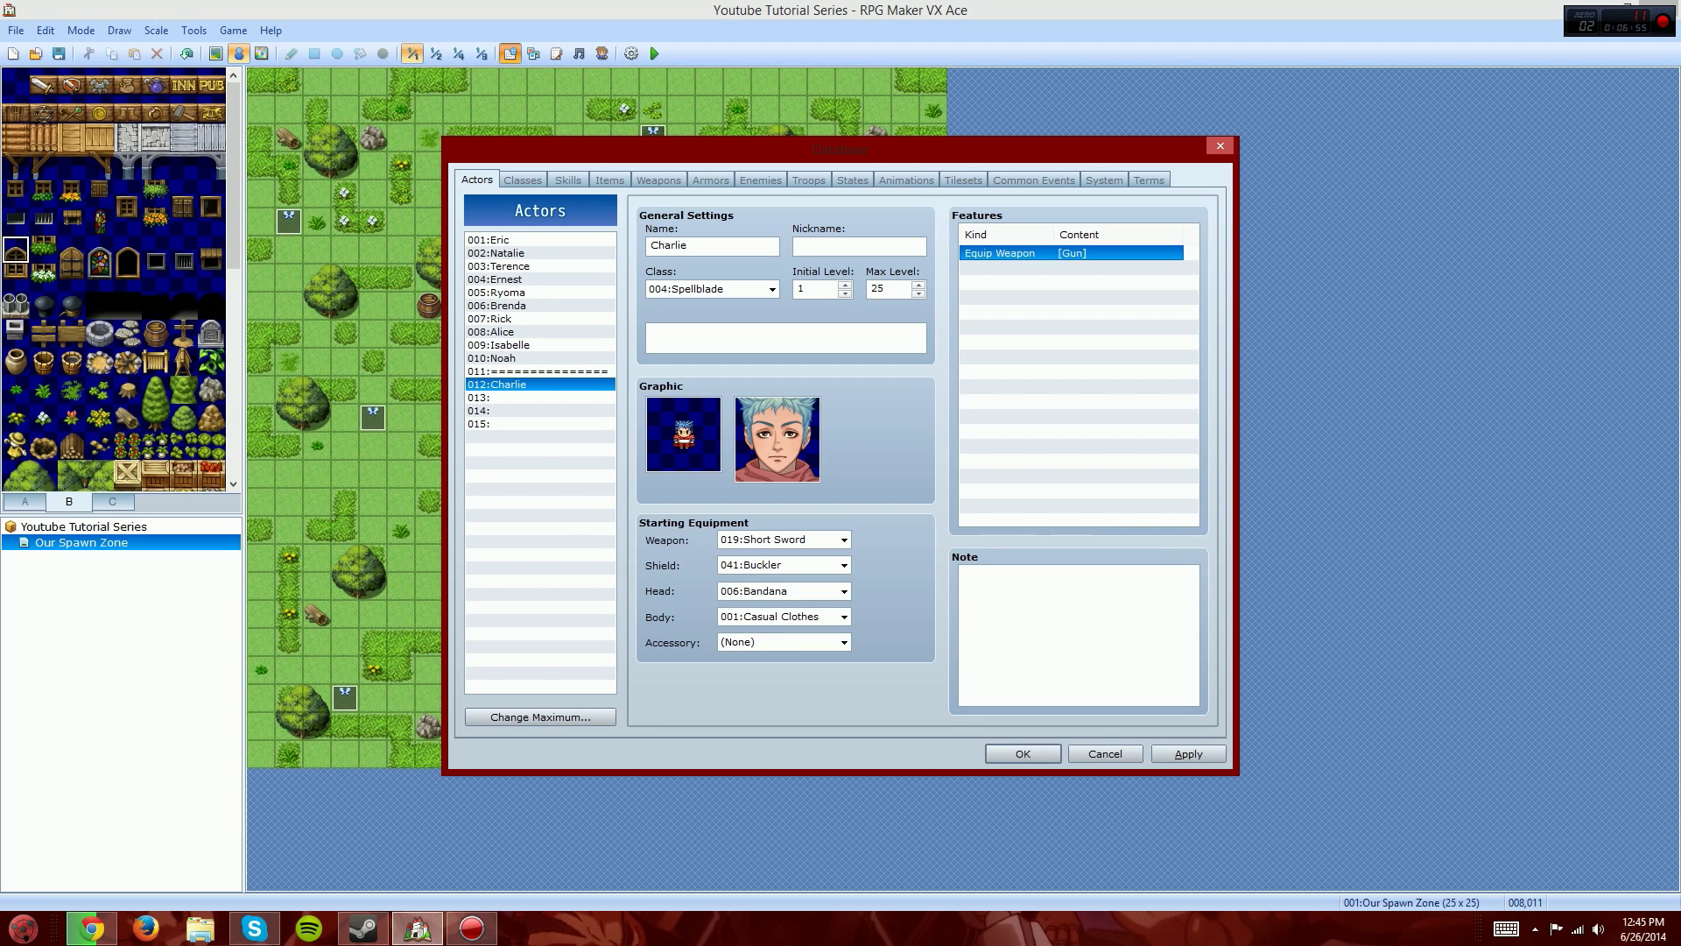
Step: Check the Spellblade class's features, and look over the starting weapons available to the actor
click(523, 180)
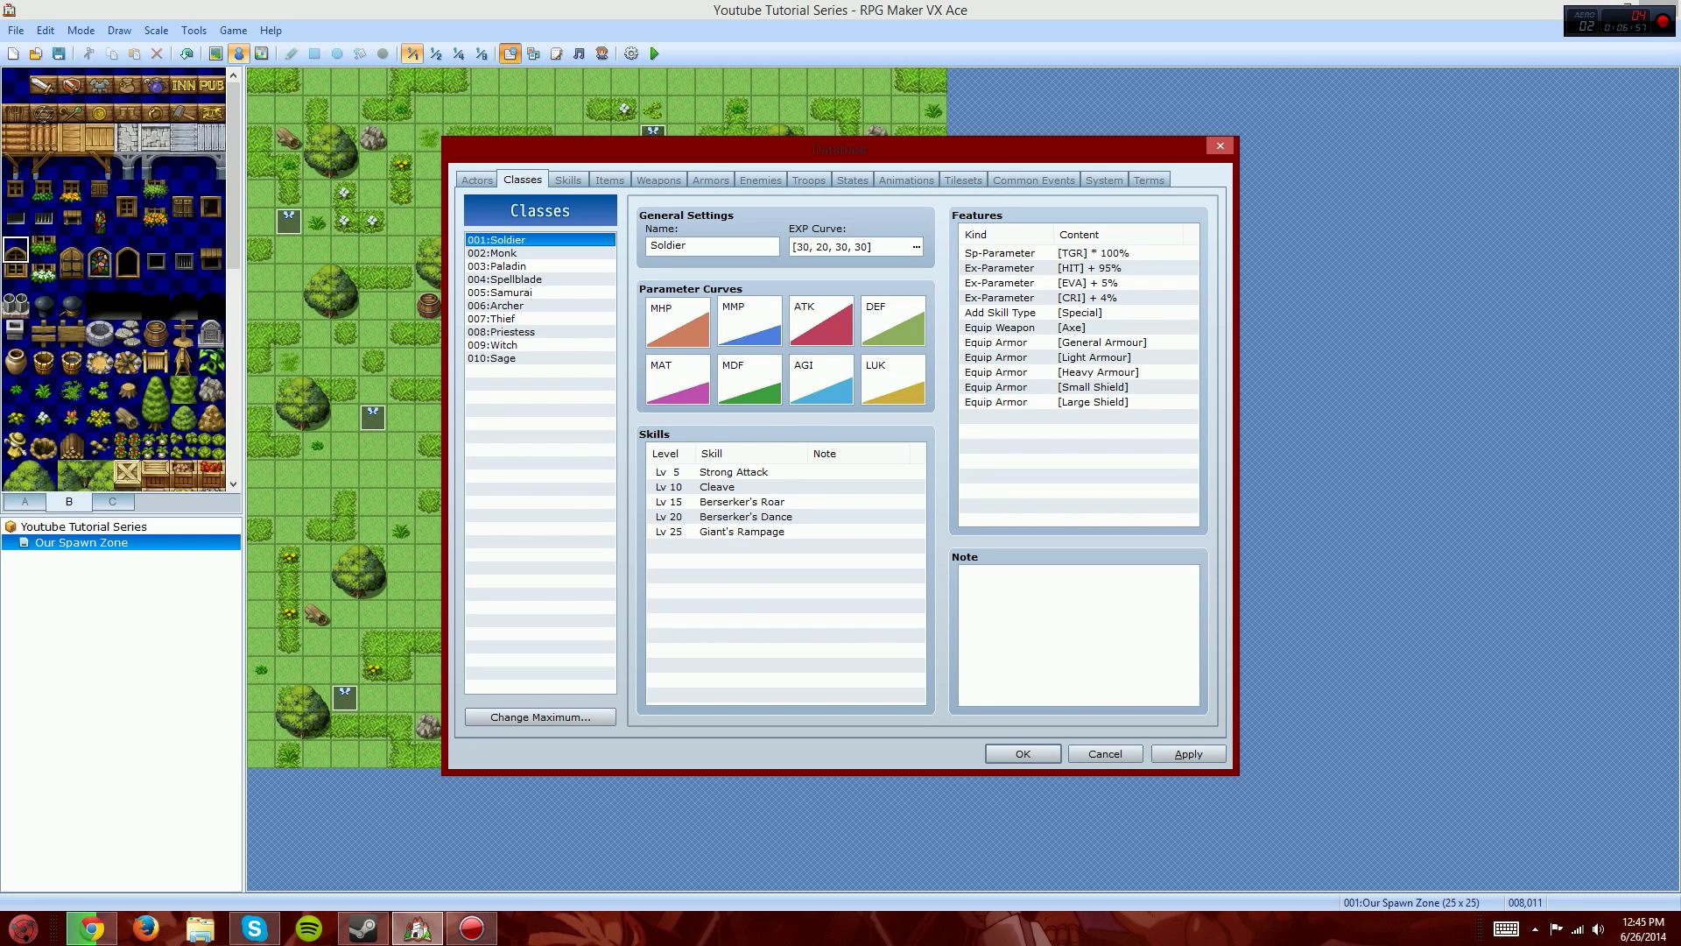
click(505, 279)
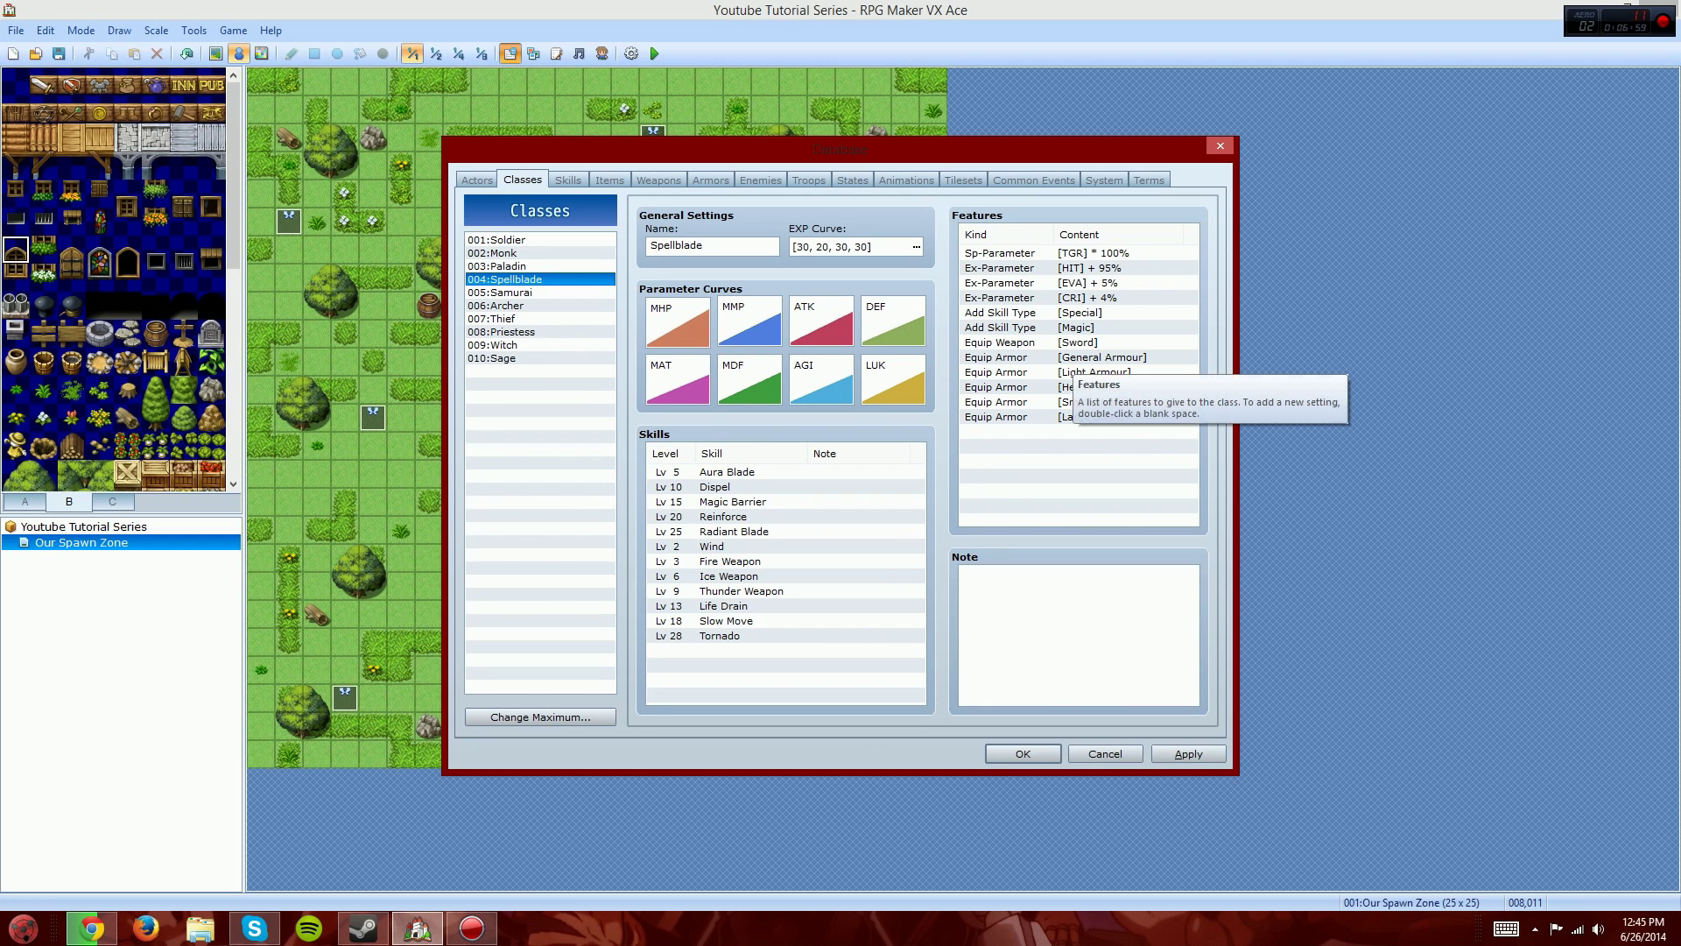
click(478, 181)
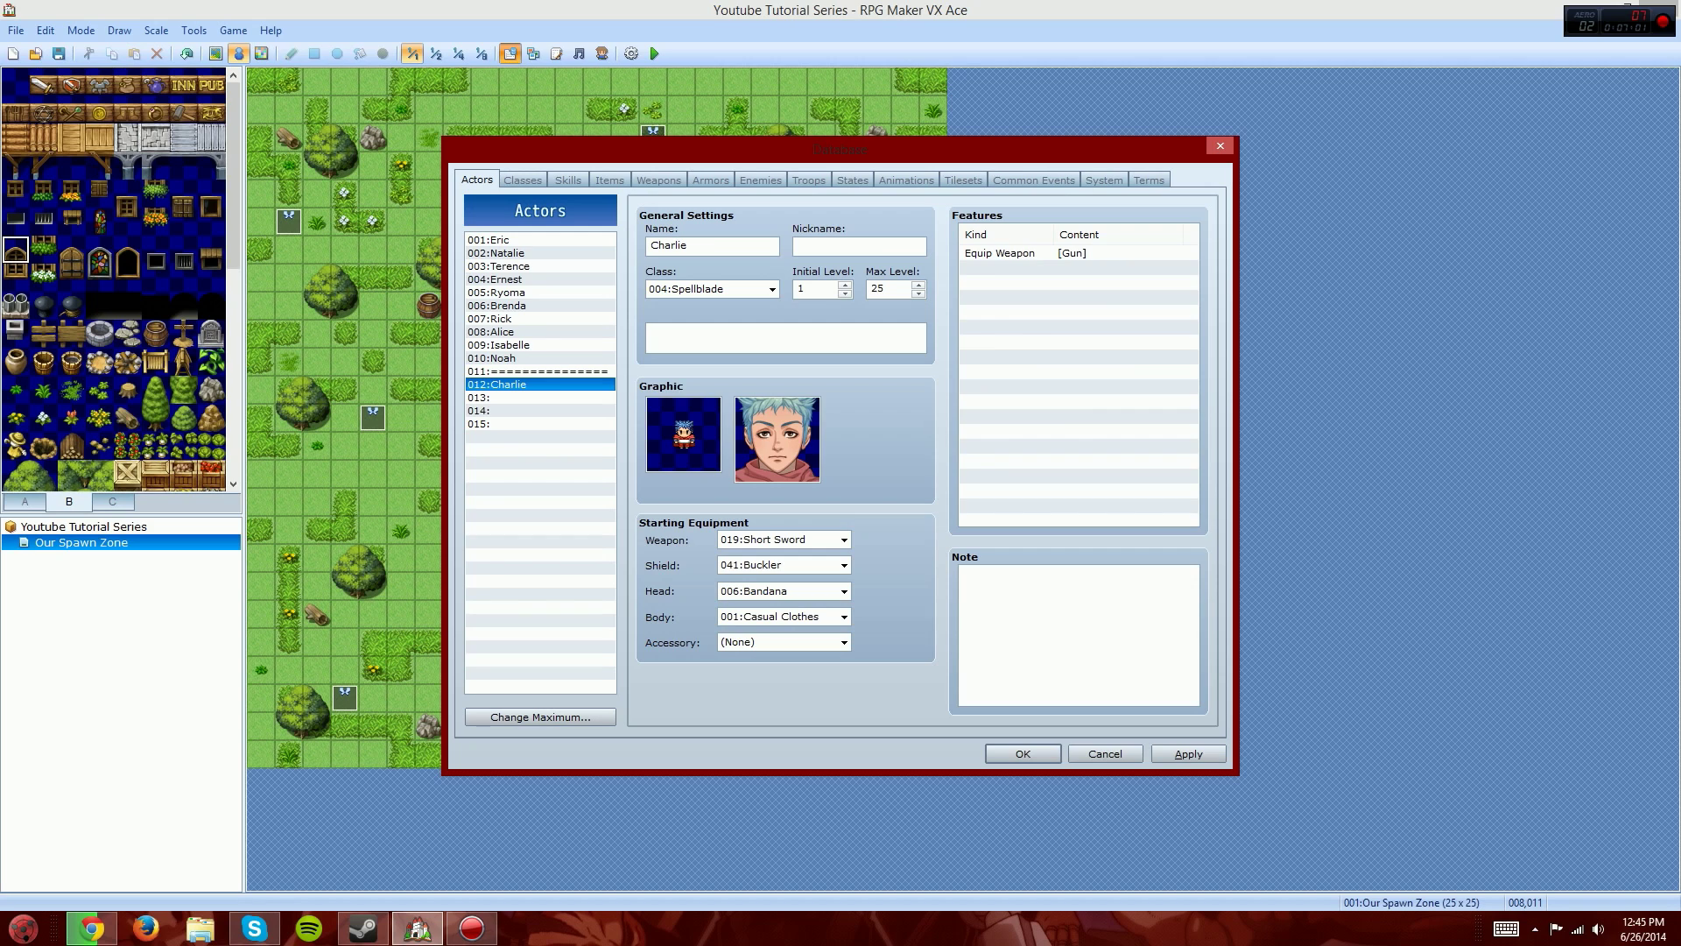
click(843, 539)
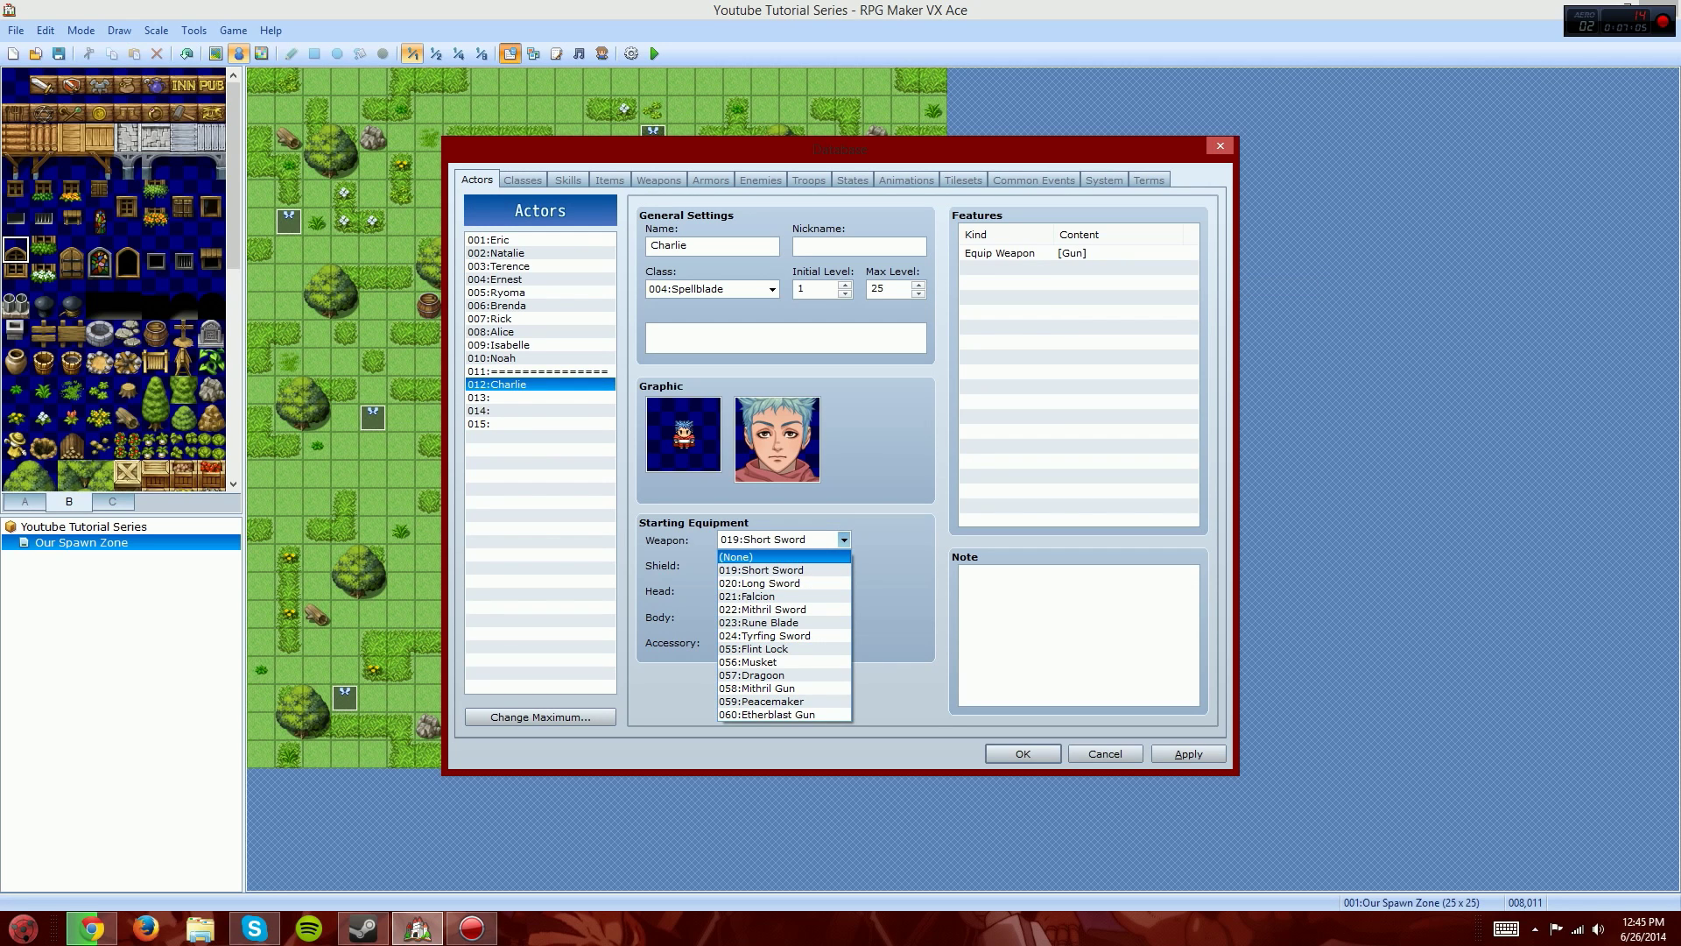
click(843, 539)
Step: Delete the Equip Weapon feature for Gun from the actor
click(1070, 268)
click(1070, 253)
key(Delete)
Step: Add a Party Ability feature set to Gold Double to the actor
double_click(1070, 253)
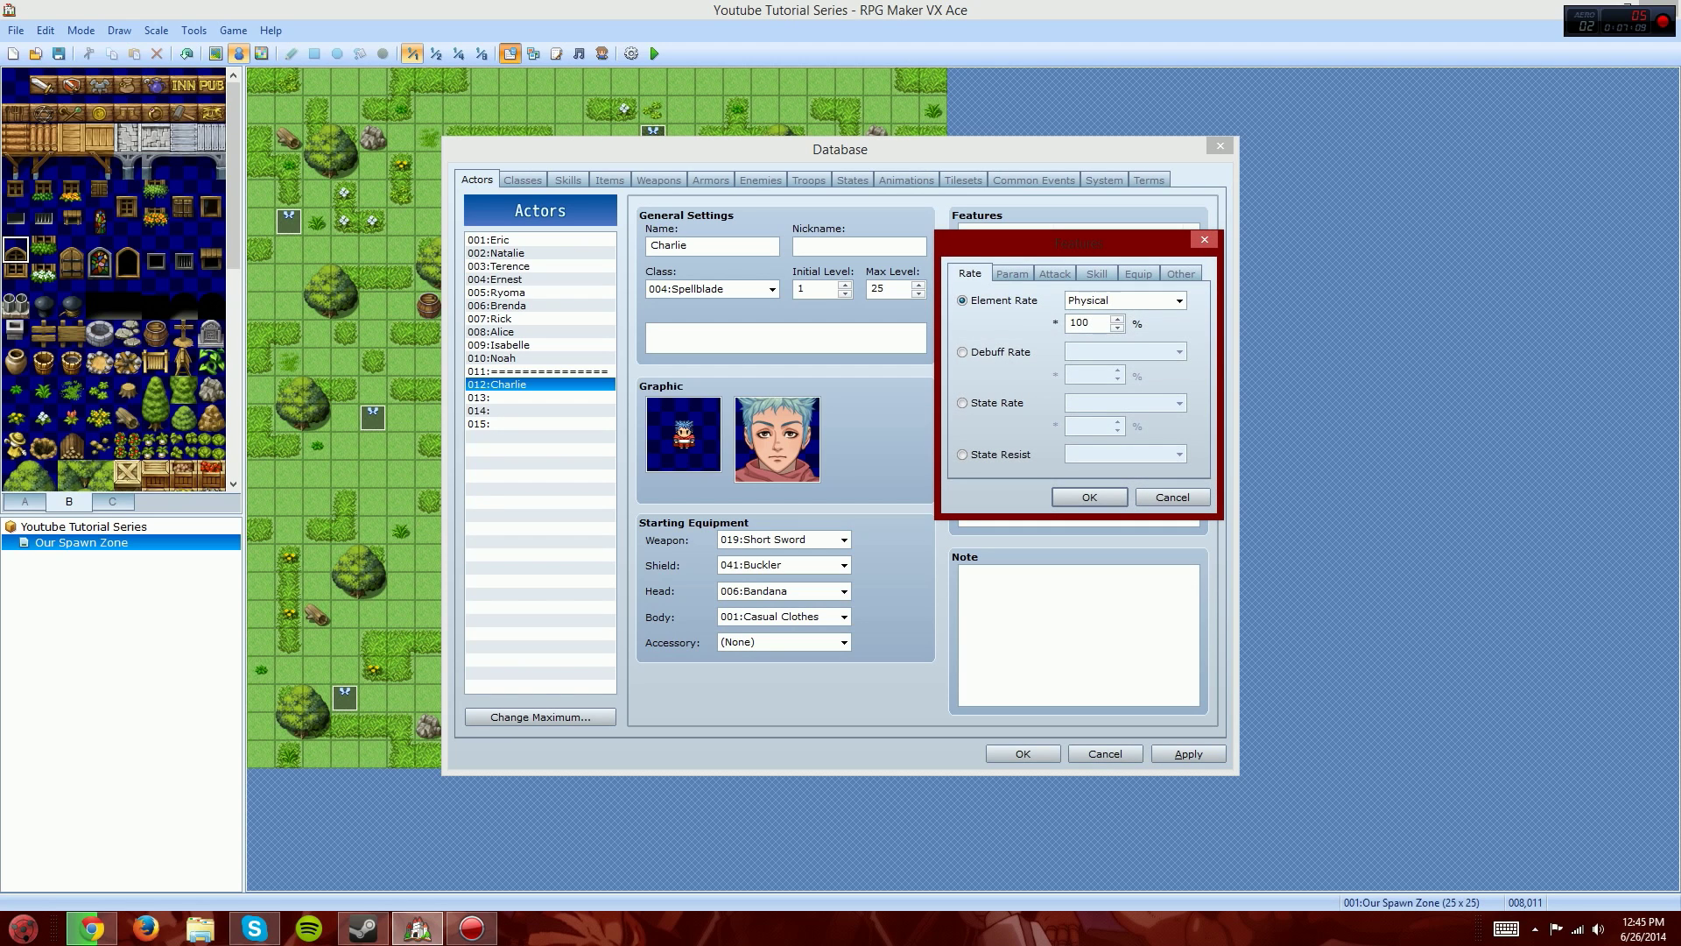
click(1181, 274)
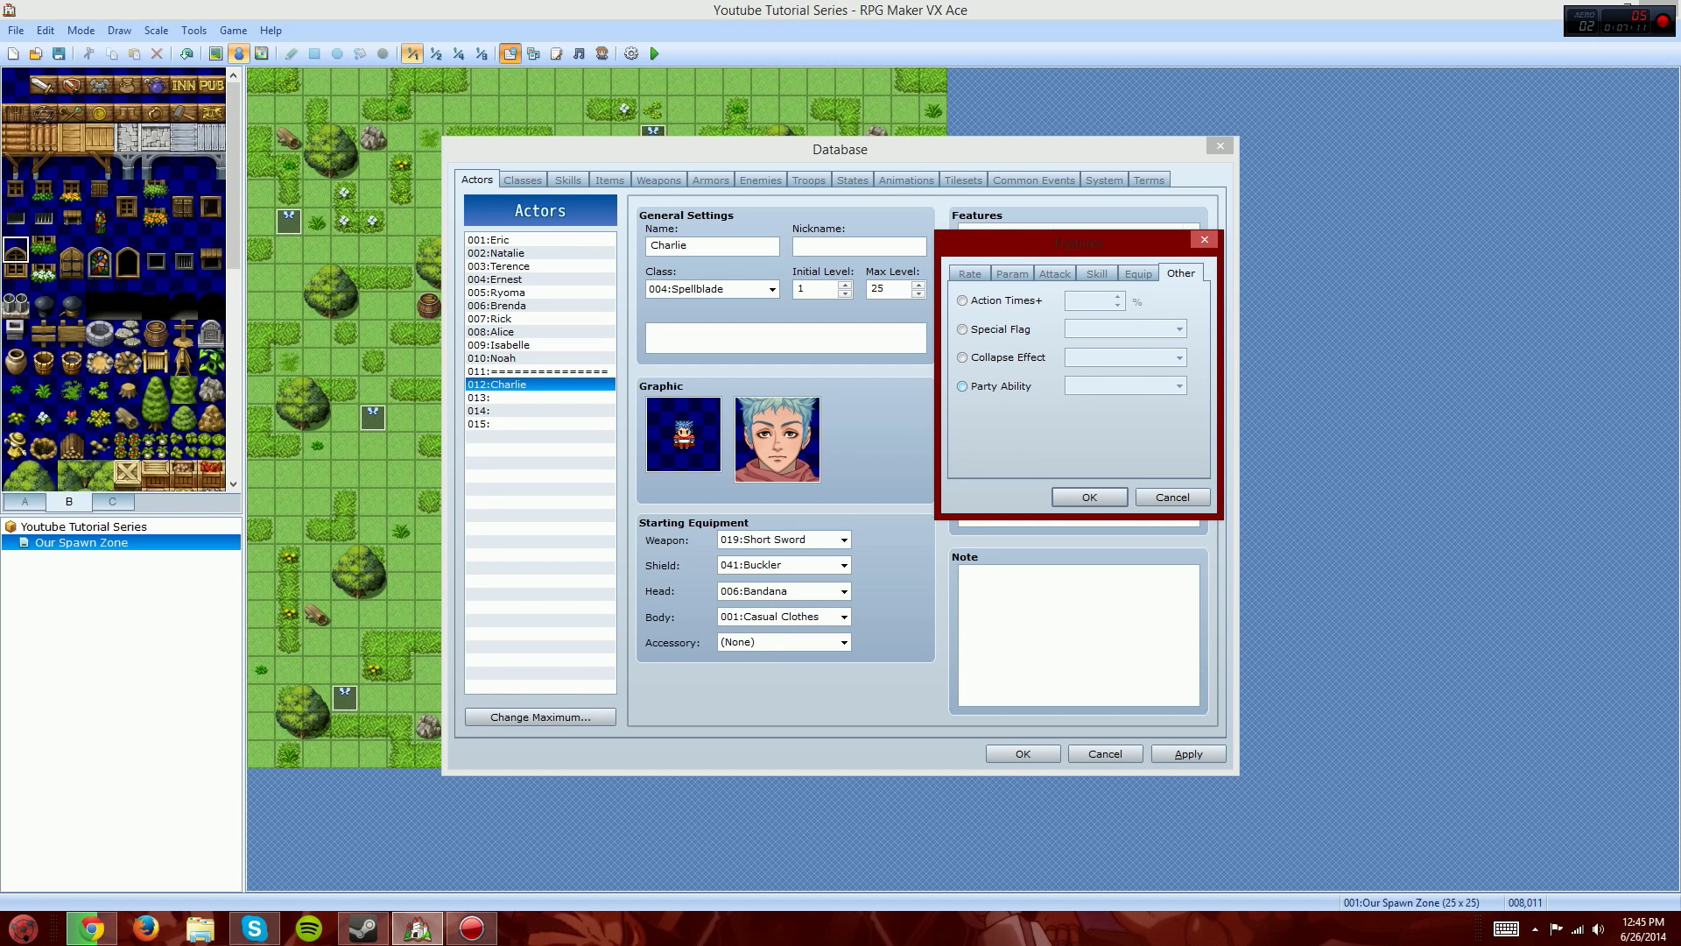
click(999, 386)
click(1002, 358)
click(1000, 329)
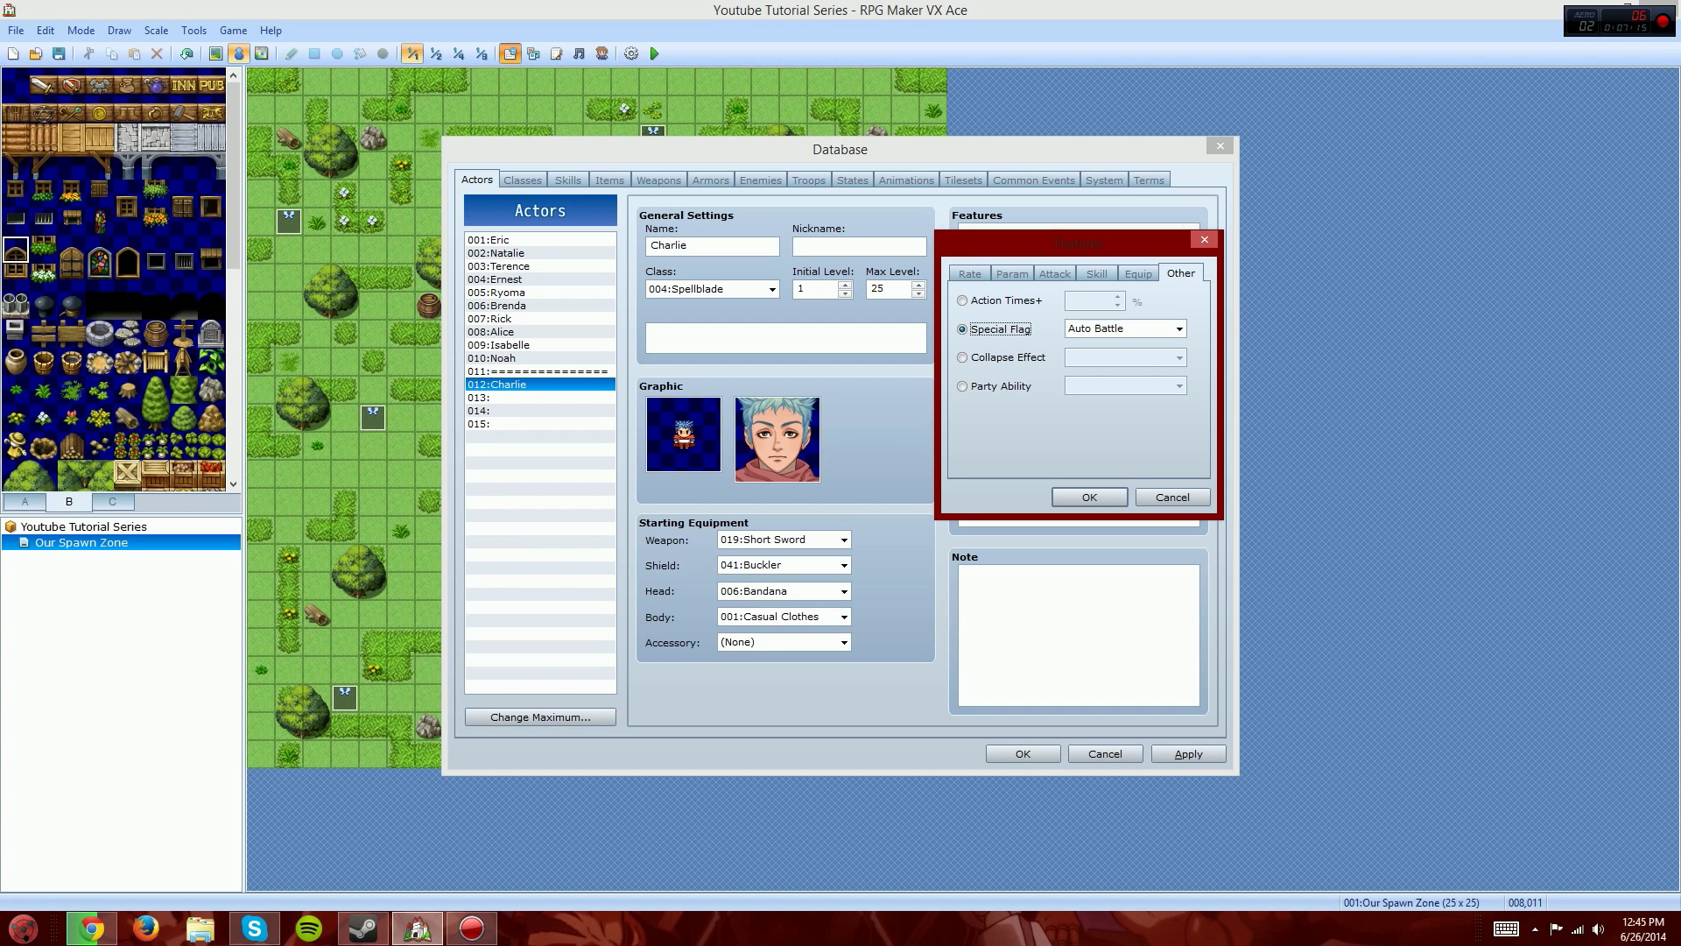
click(999, 300)
click(1138, 273)
click(1182, 274)
click(999, 386)
click(1179, 385)
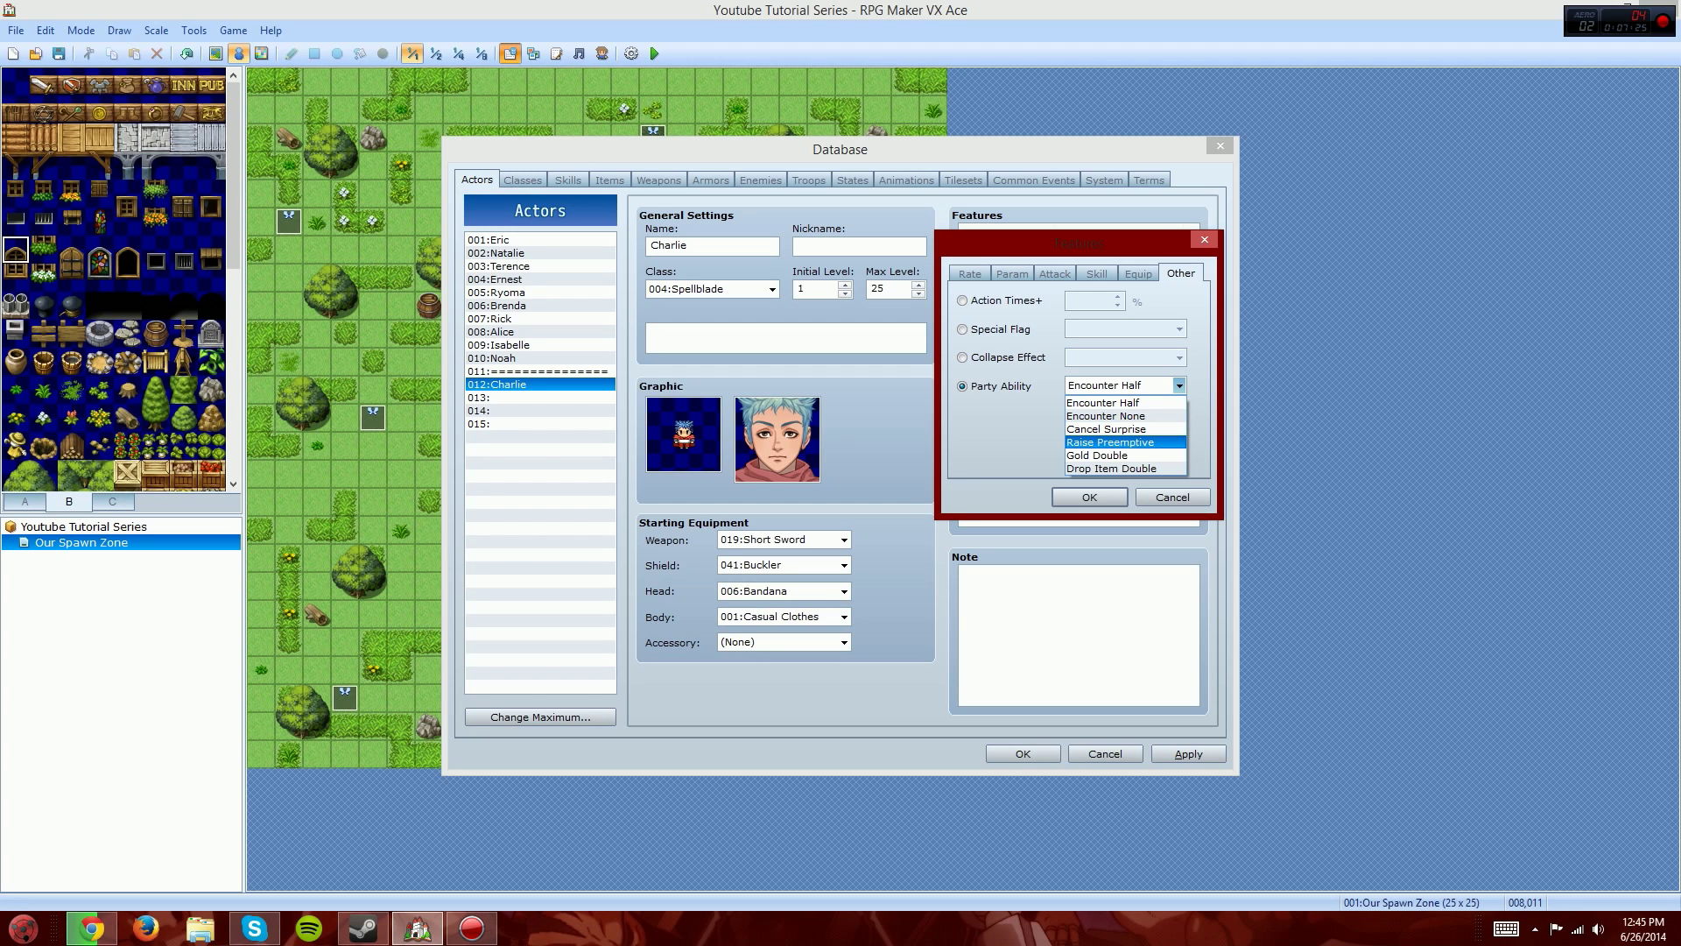
click(1098, 455)
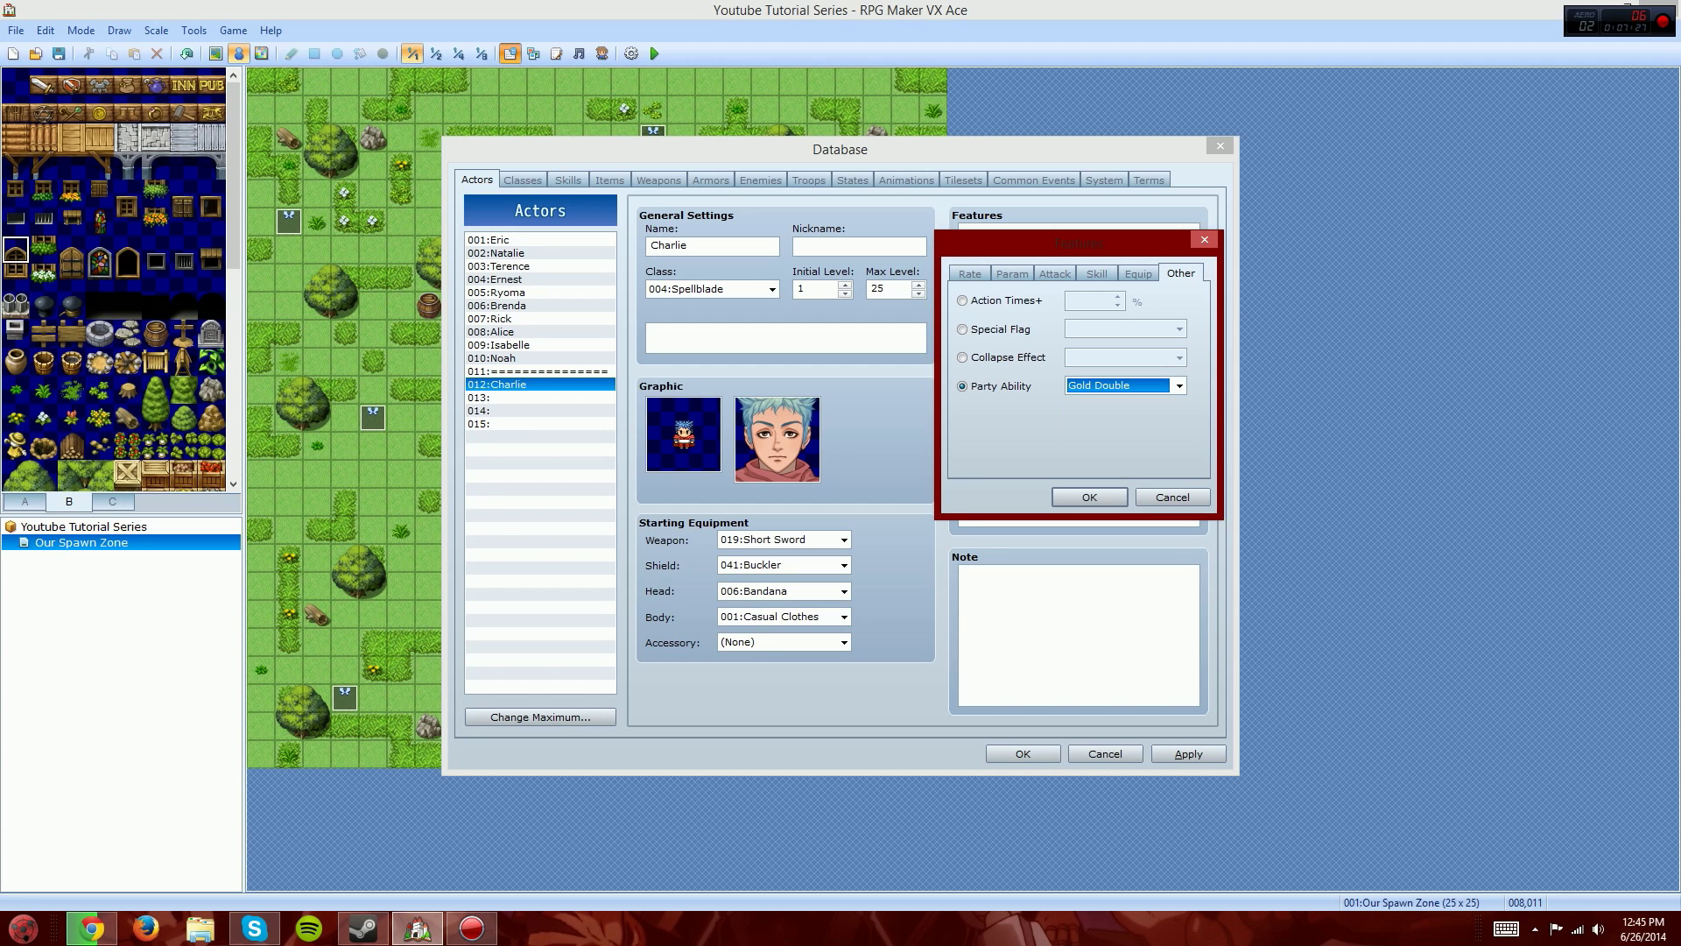
click(1089, 498)
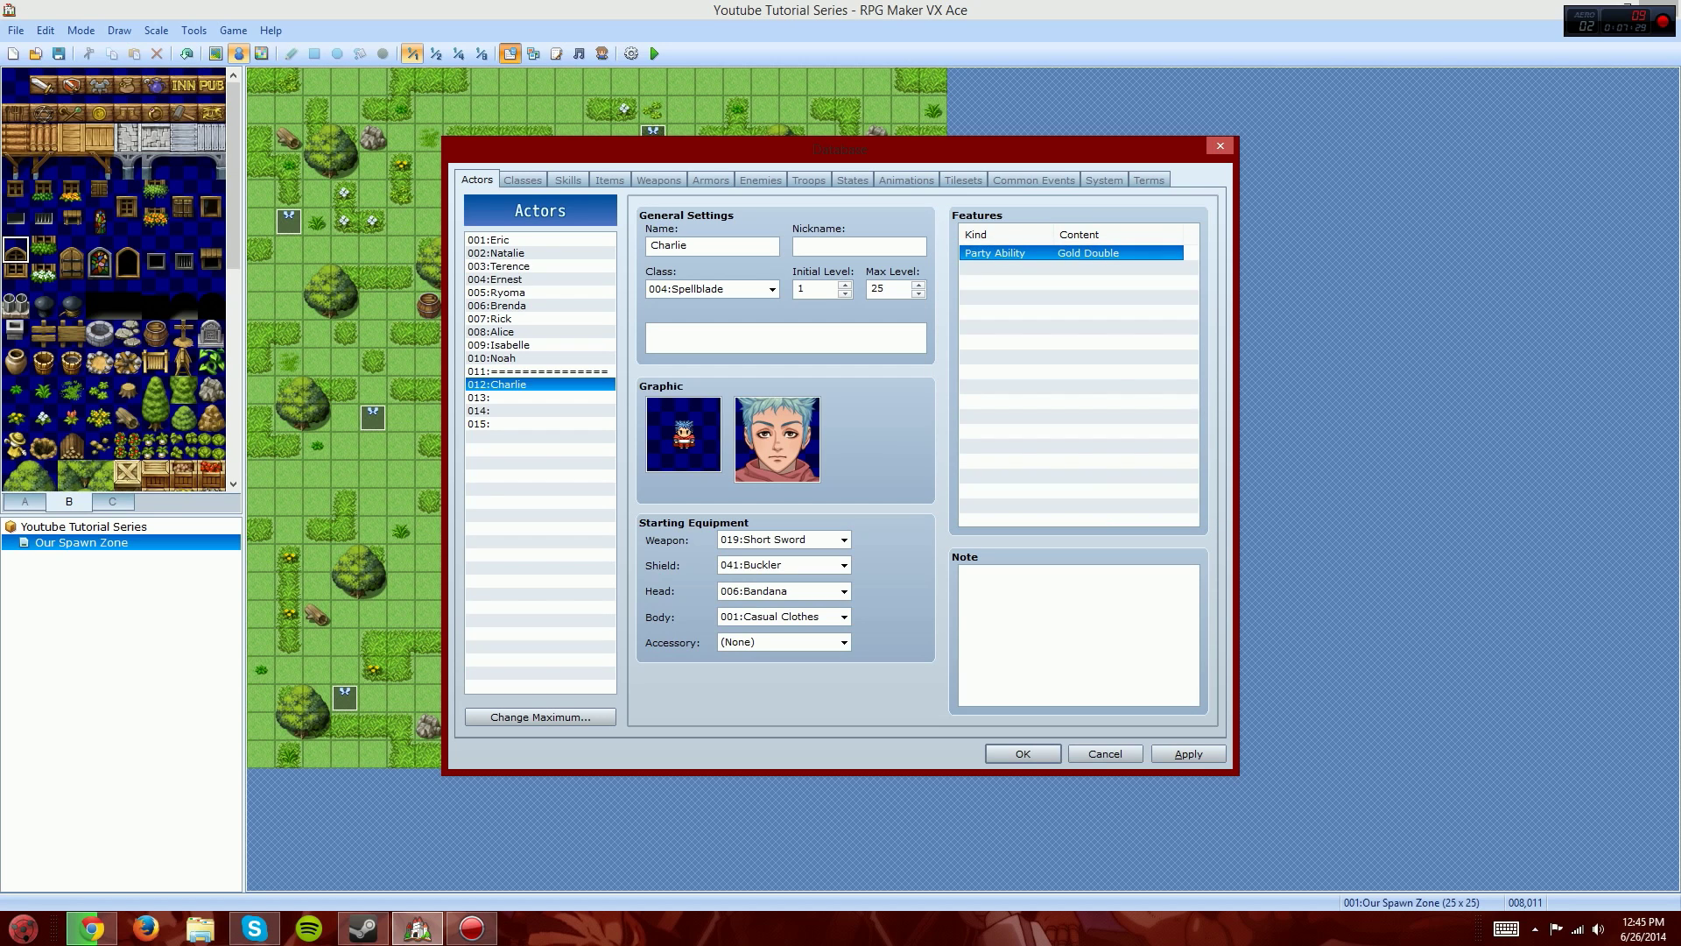
Step: Add a second actor feature with the Slot Type set to Dual Wield
double_click(1079, 268)
click(1138, 274)
click(1097, 274)
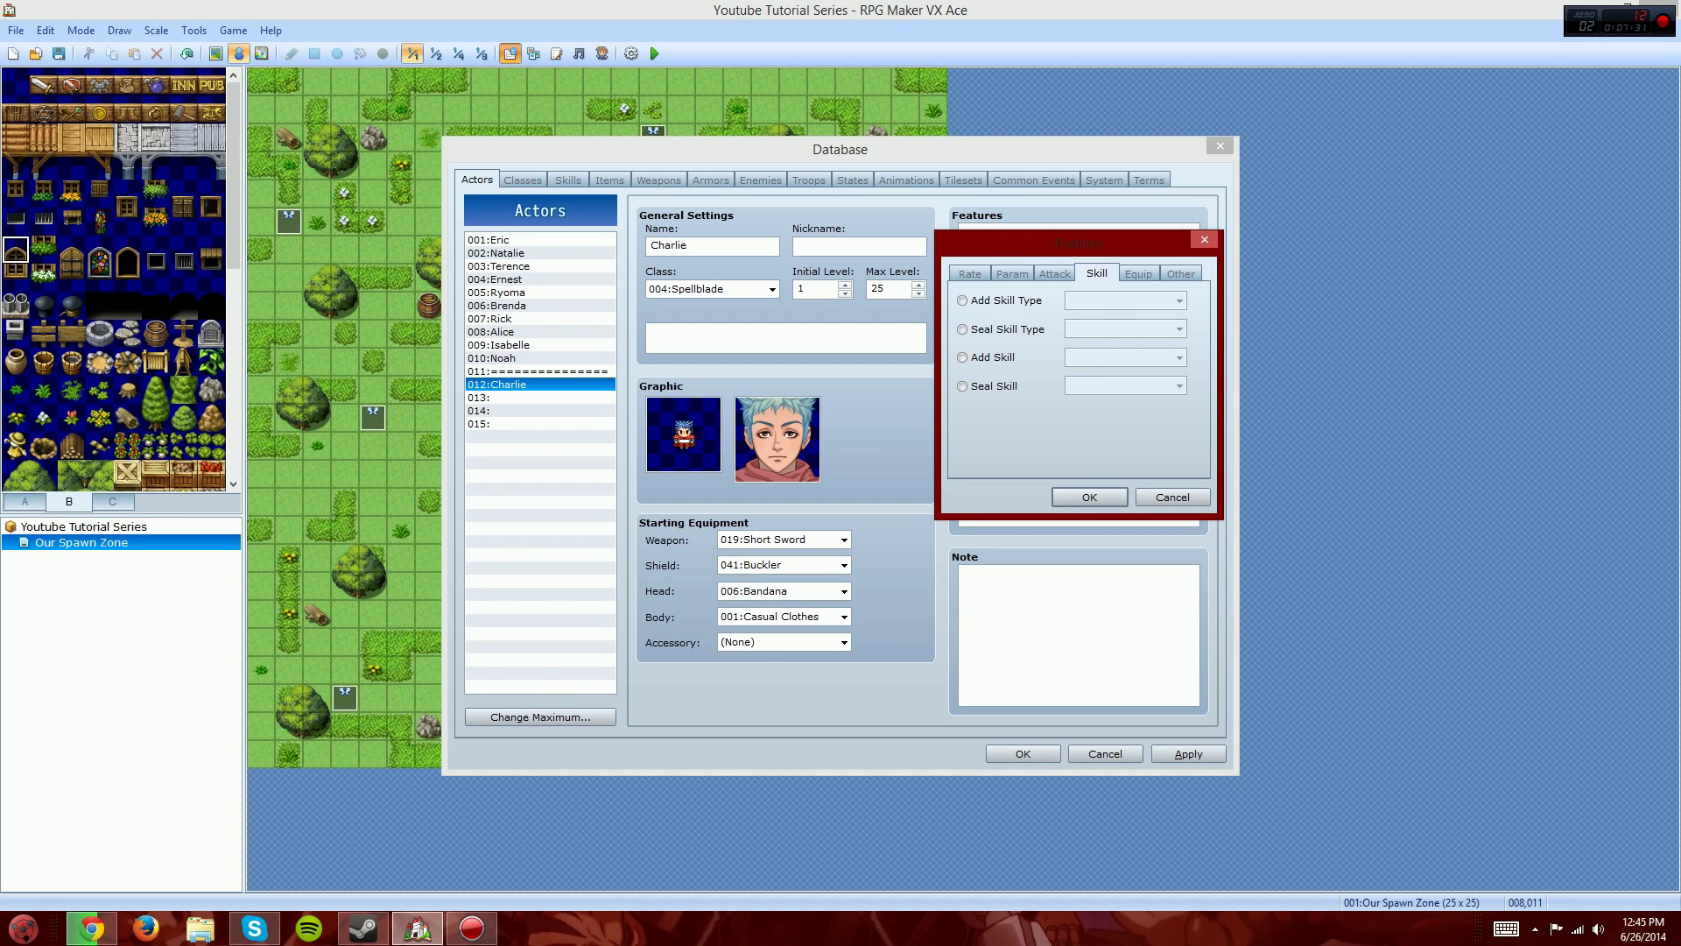
click(1139, 274)
click(962, 414)
click(1179, 415)
click(1121, 431)
click(1090, 496)
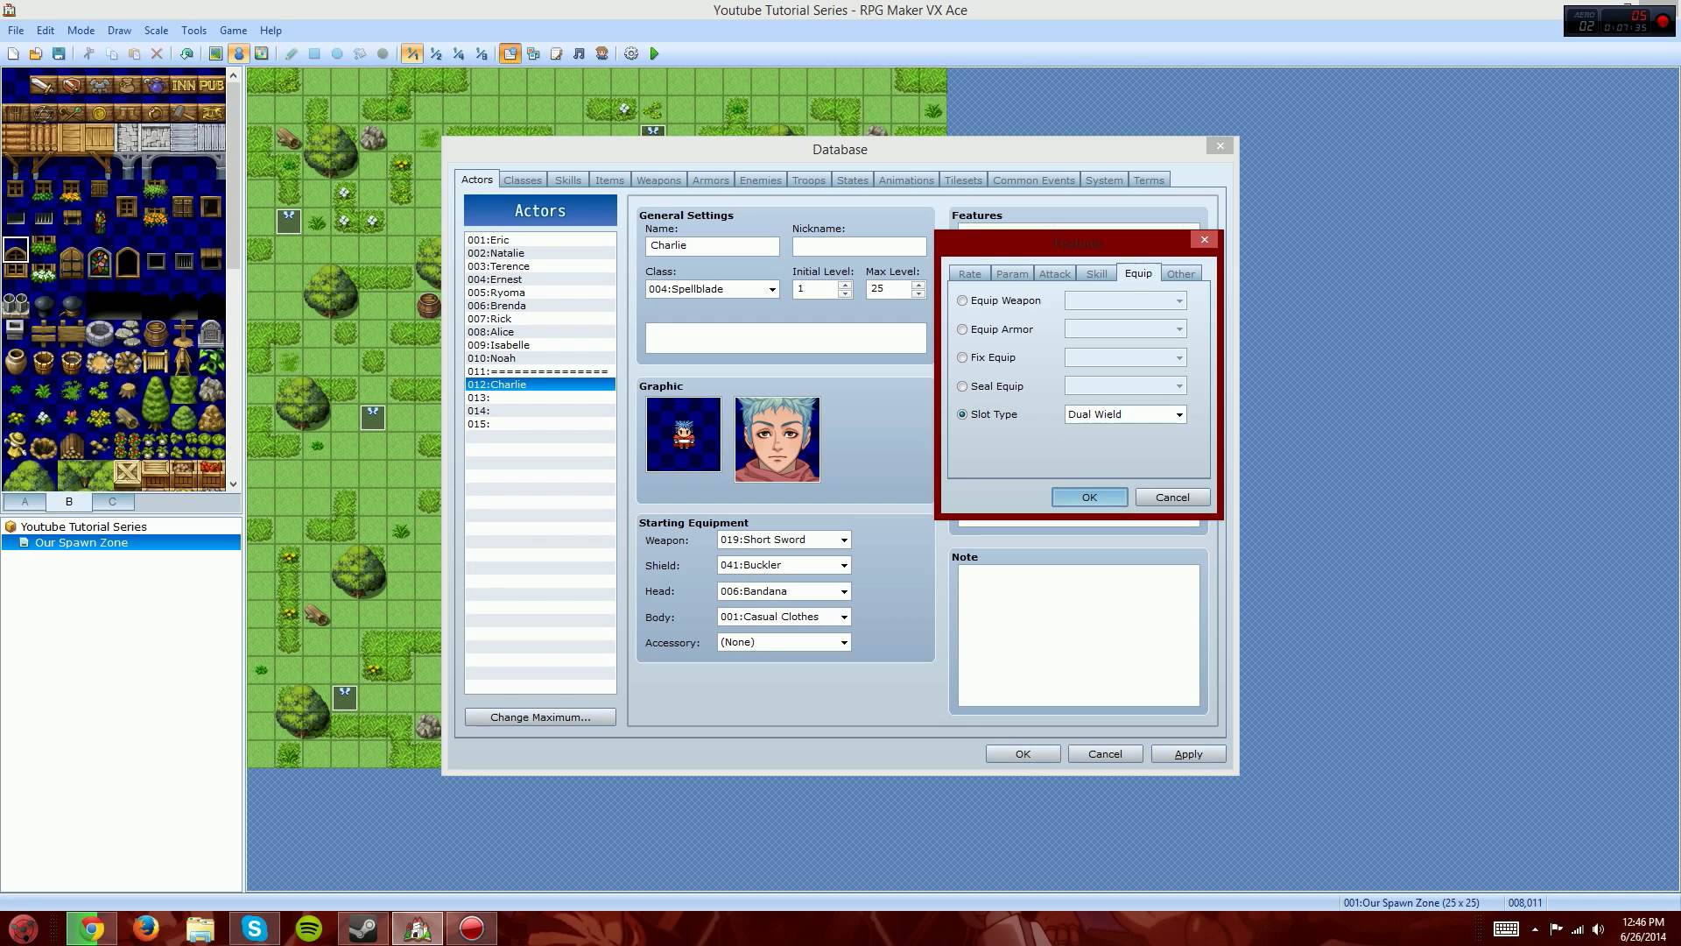
Step: Equip the actor with a Short Sword as the second weapon
click(844, 564)
click(771, 593)
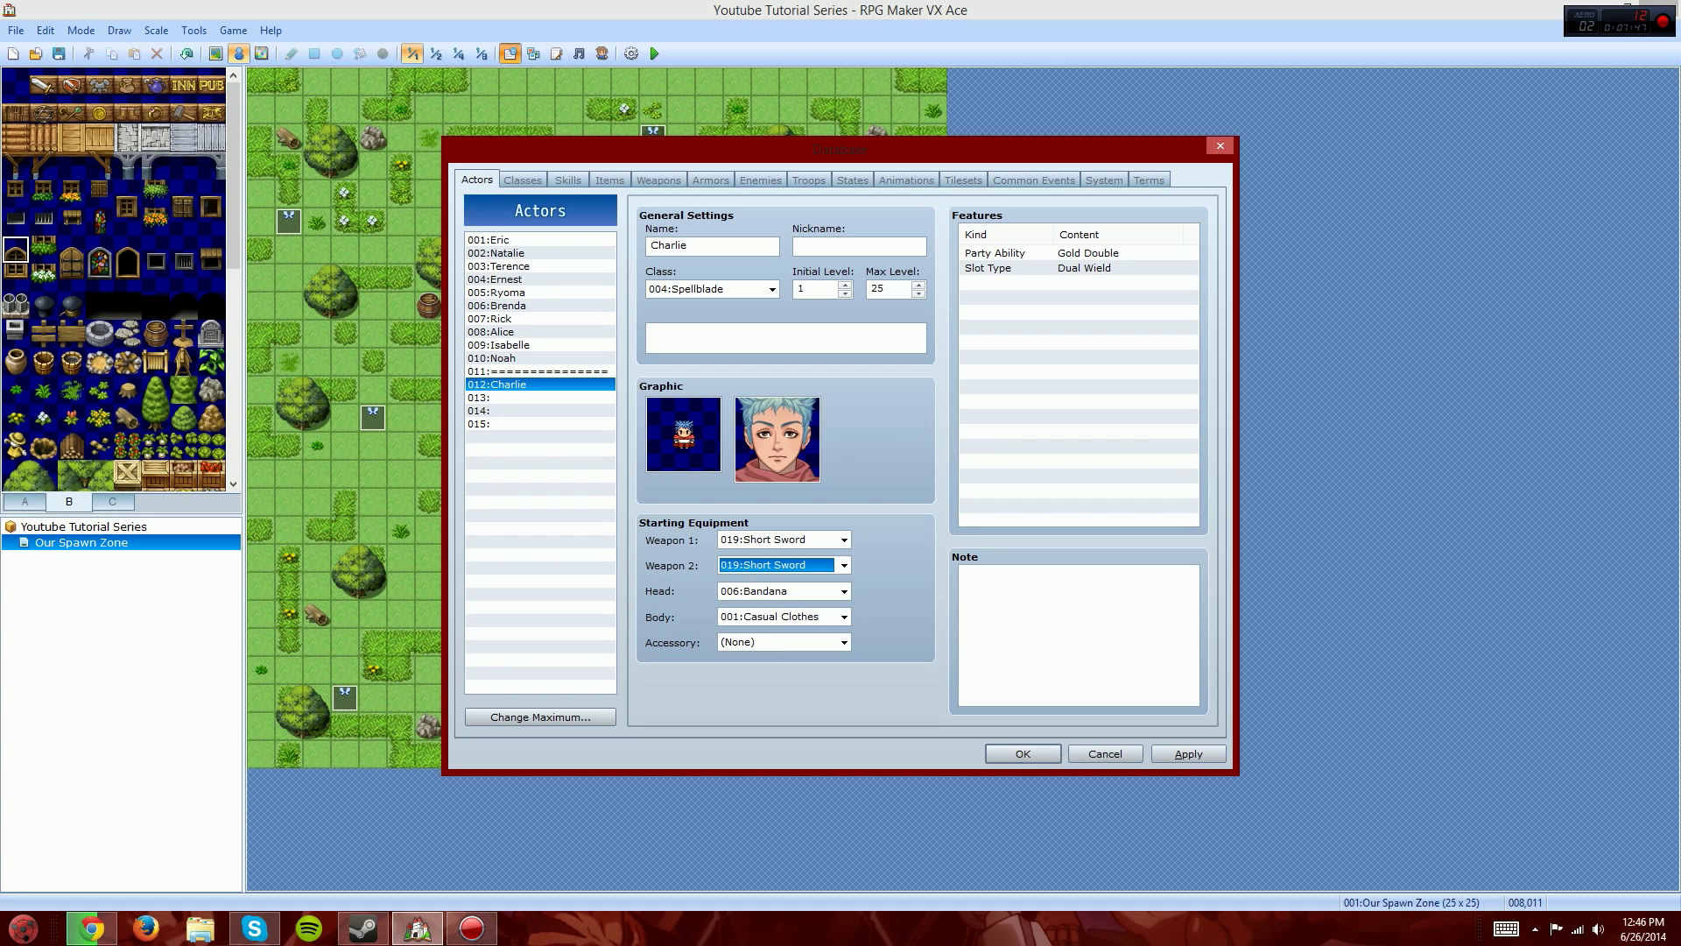
click(1033, 613)
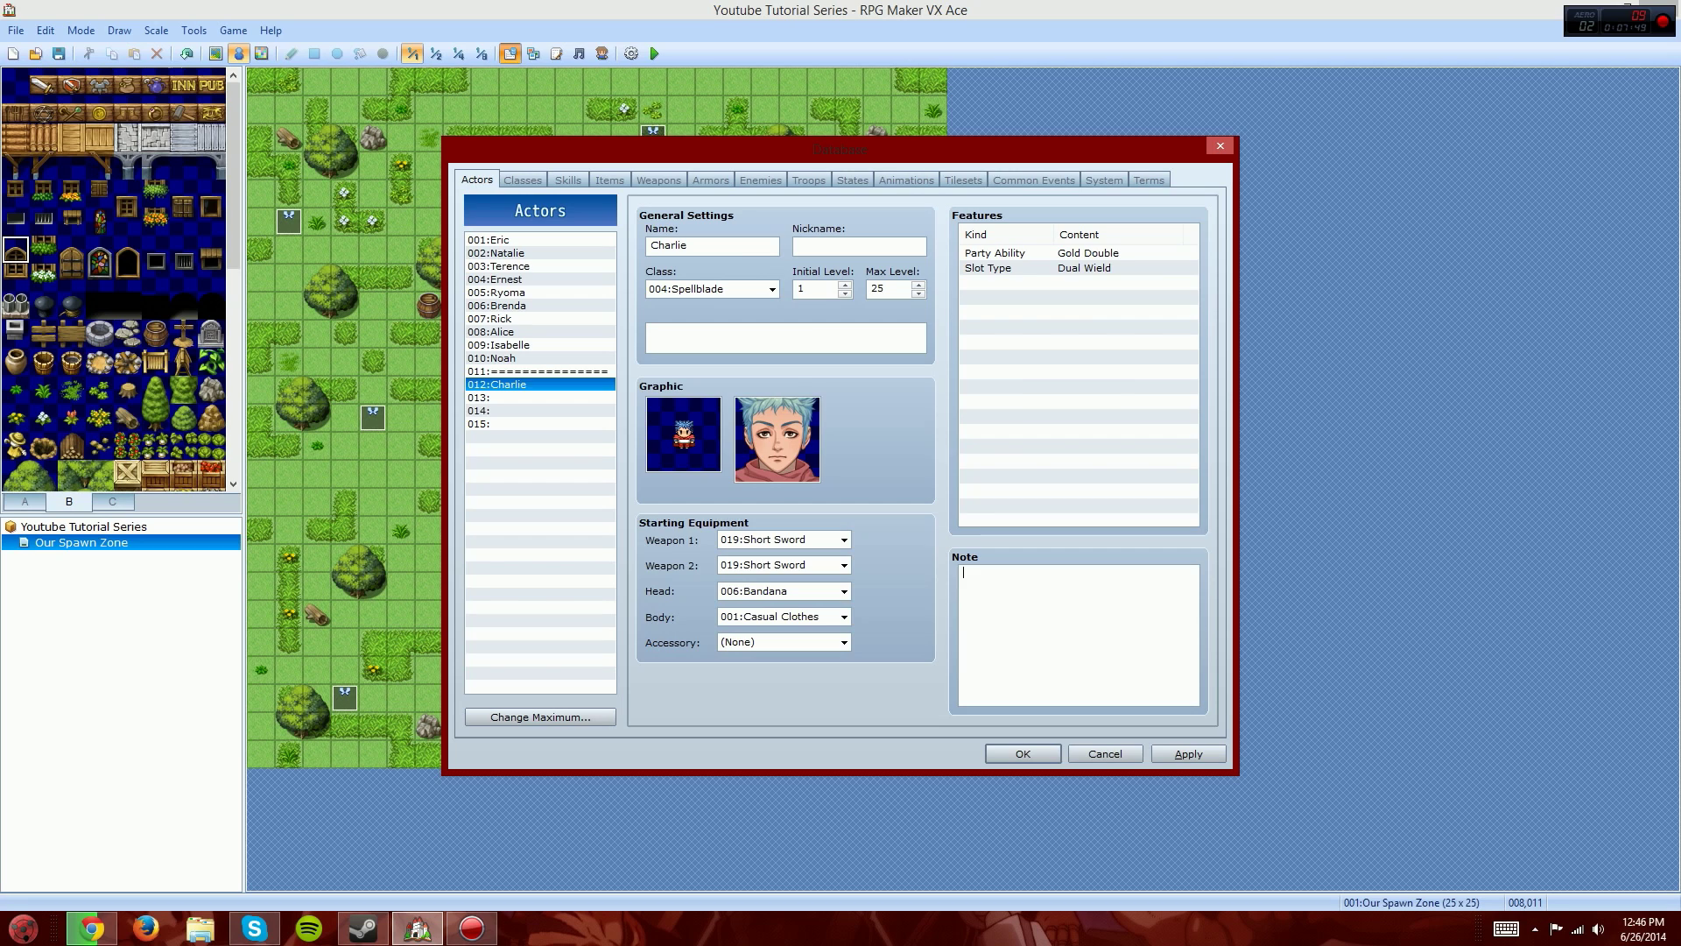
Step: Look through the classes from Soldier to Samurai, examining their parameter curves, skills and features
click(523, 179)
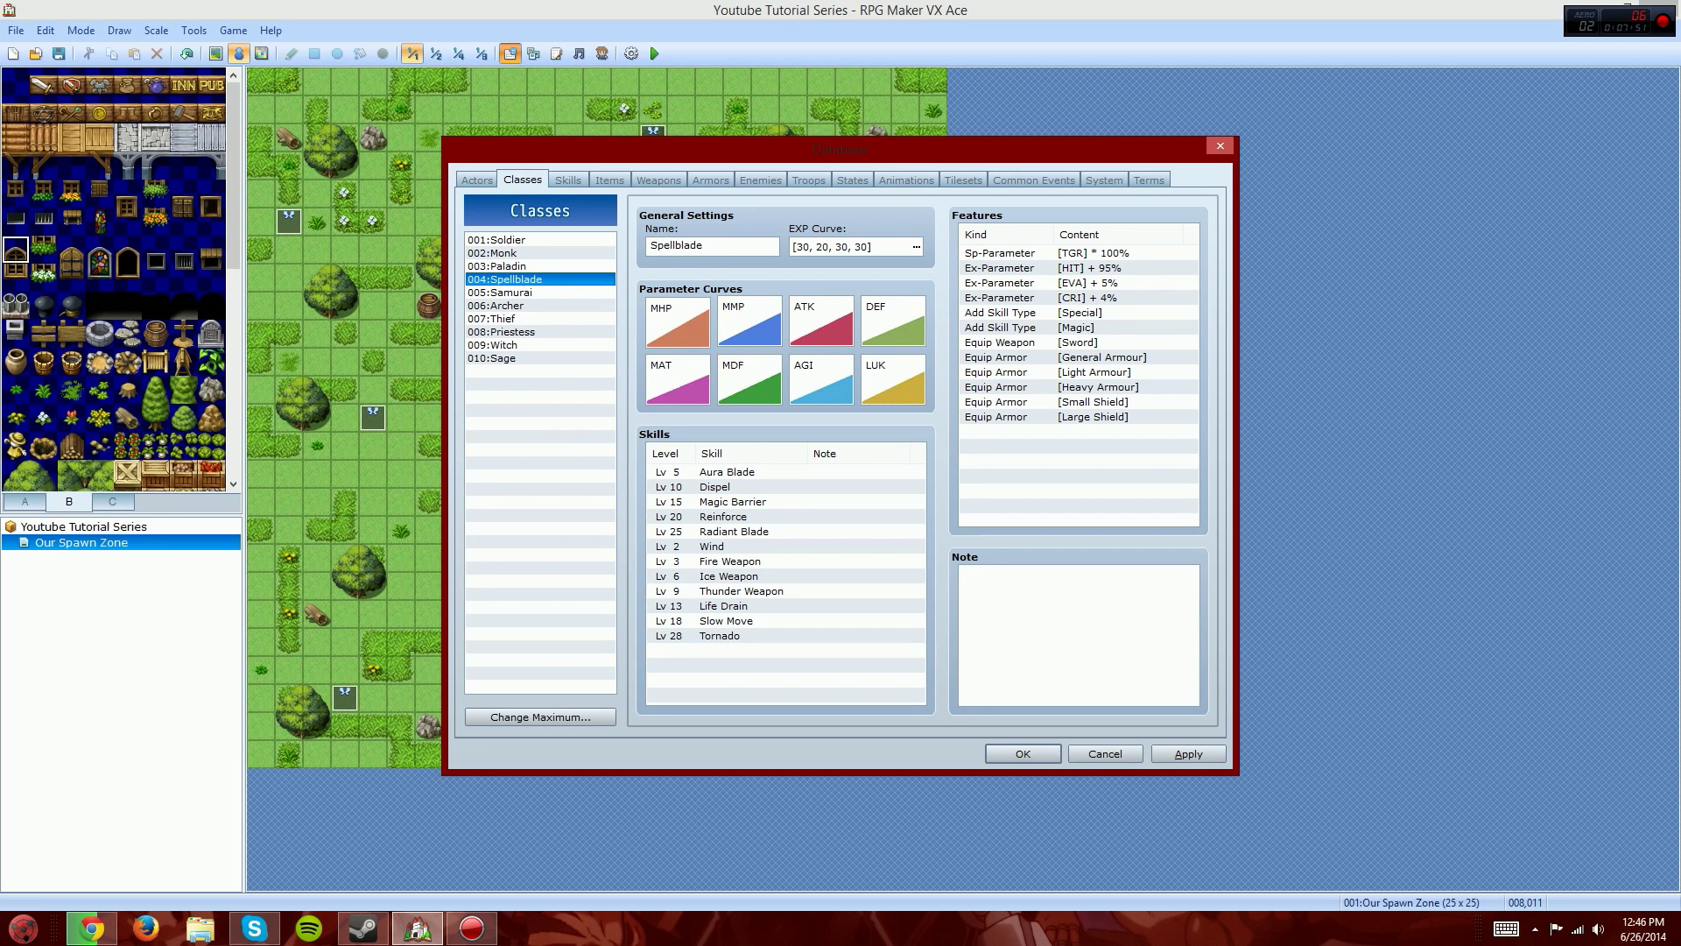
click(496, 240)
key(Down)
key(Down)
key(Down)
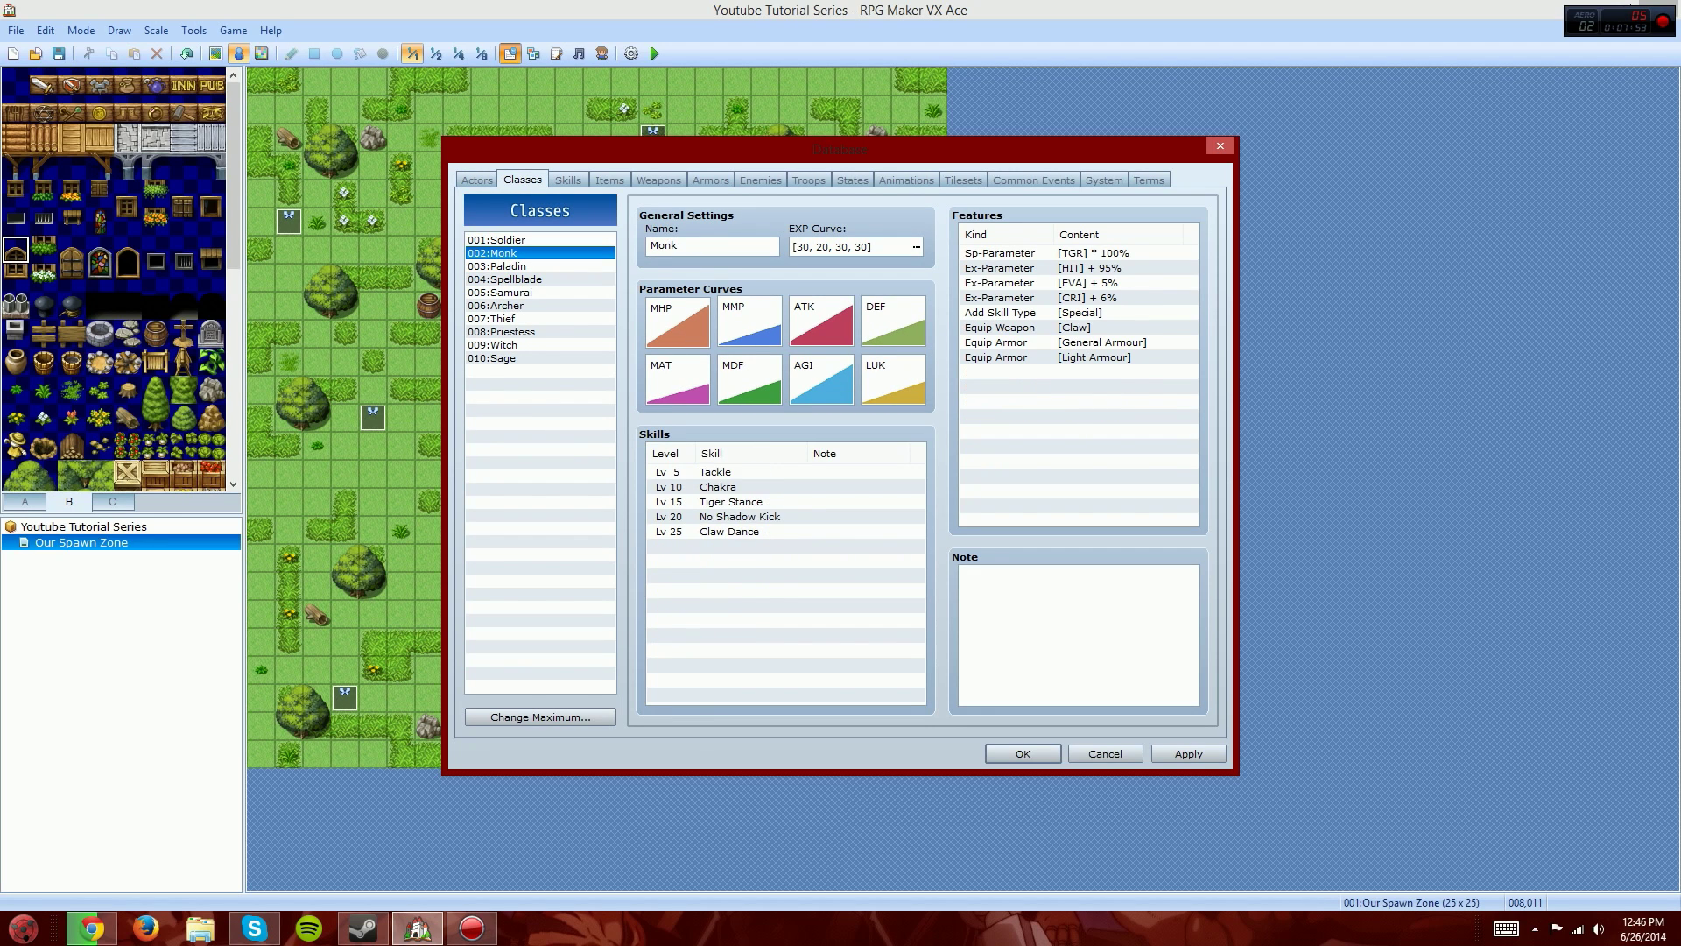
key(Up)
key(Up)
key(Up)
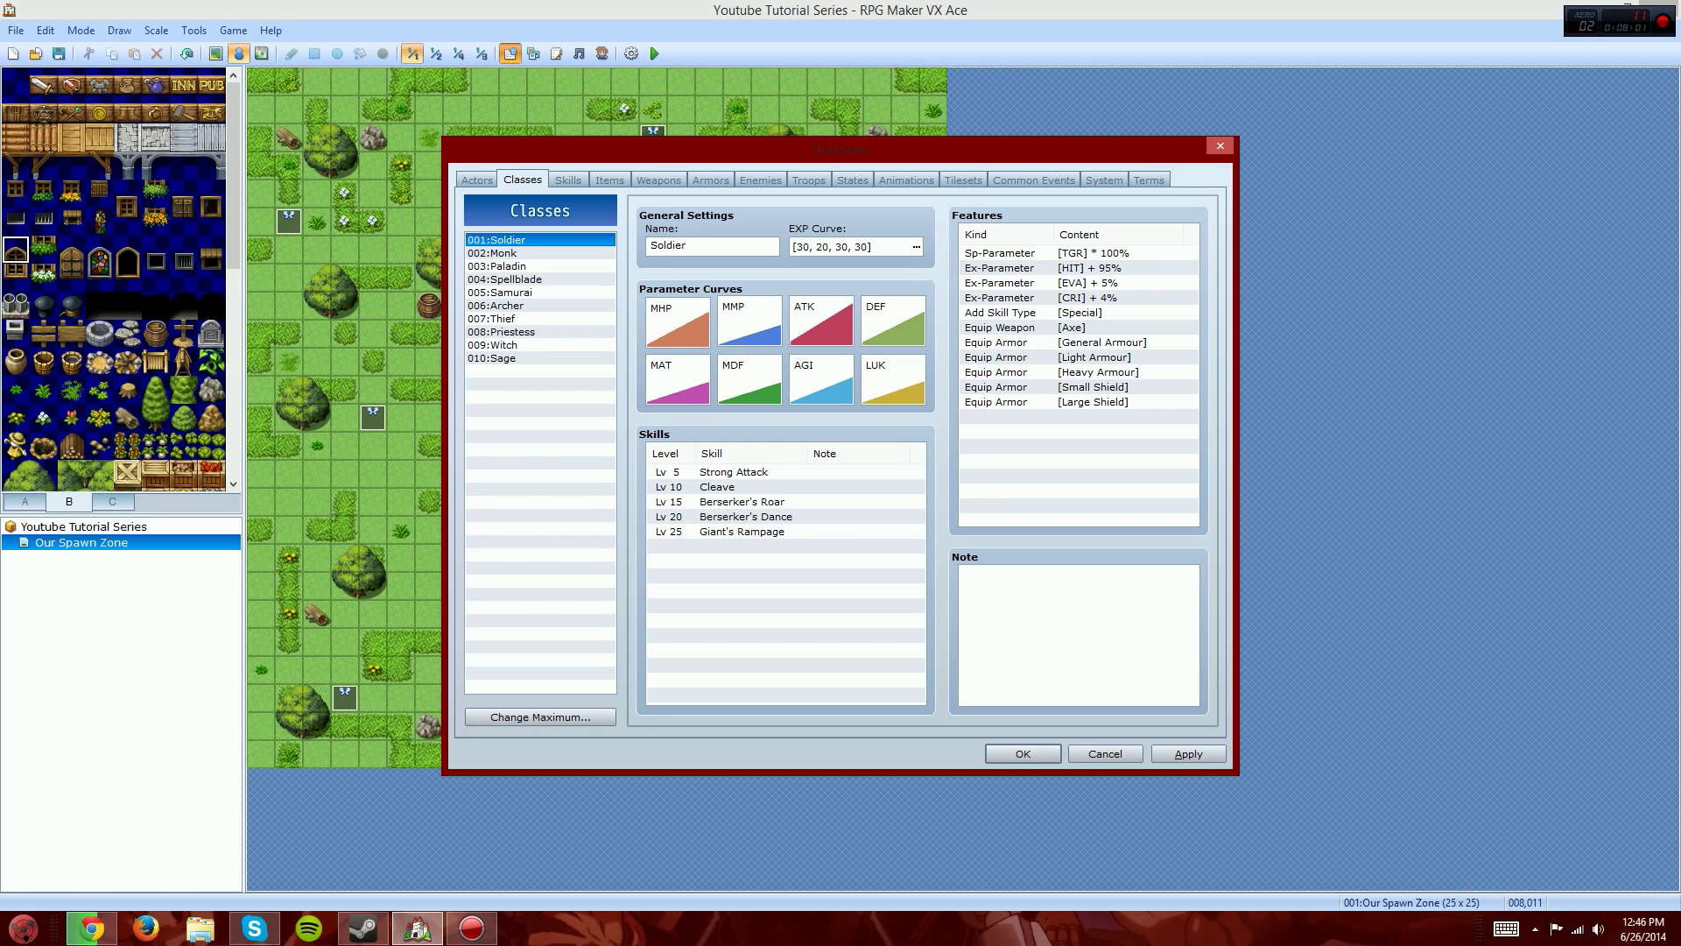
key(Down)
key(Down)
key(Down)
key(Down)
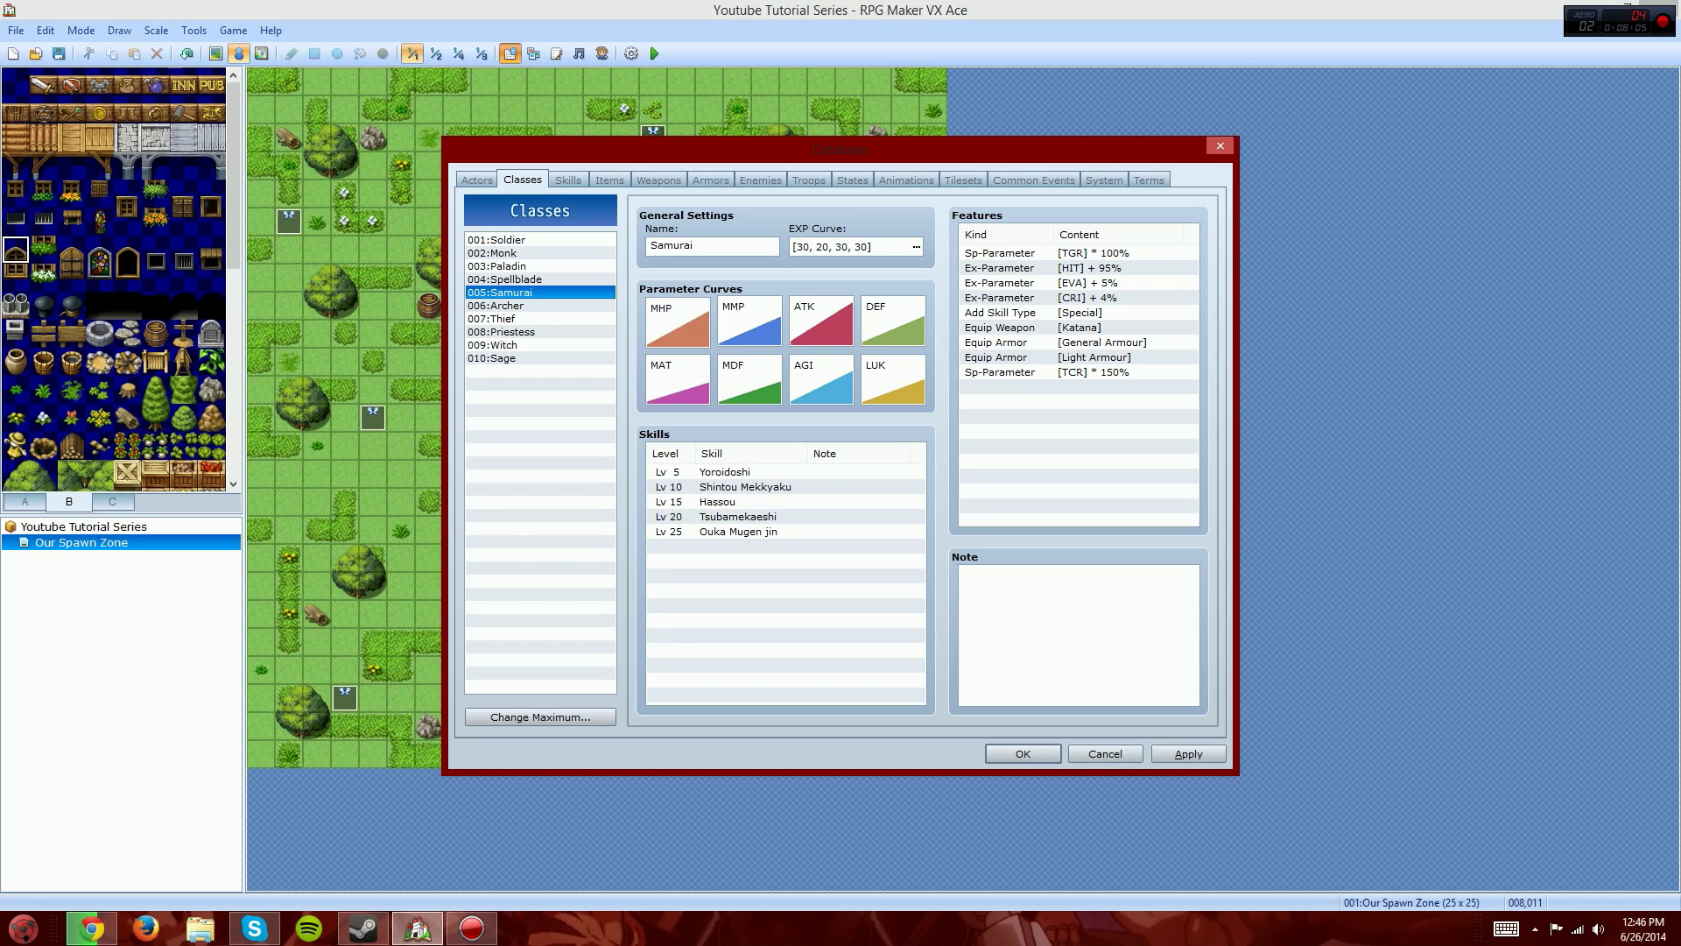
Step: Compare the general settings of the Soldier, Monk, Paladin, Spellblade and Samurai classes, returning to Soldier
click(541, 240)
double_click(669, 246)
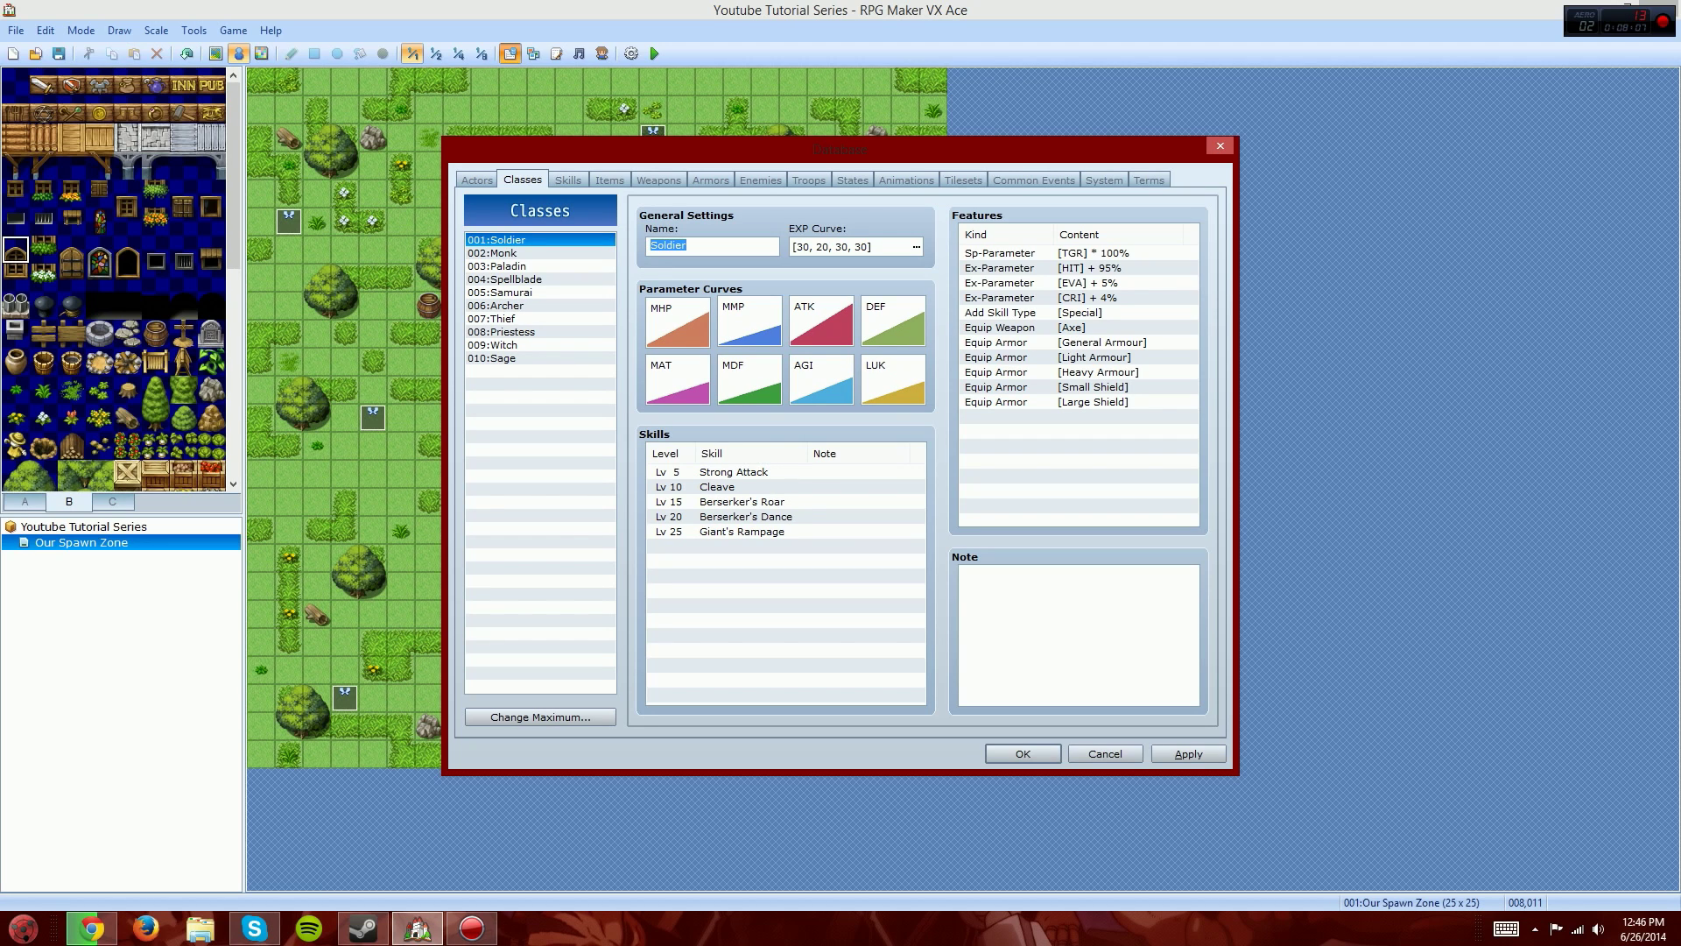
click(540, 253)
click(541, 266)
click(540, 279)
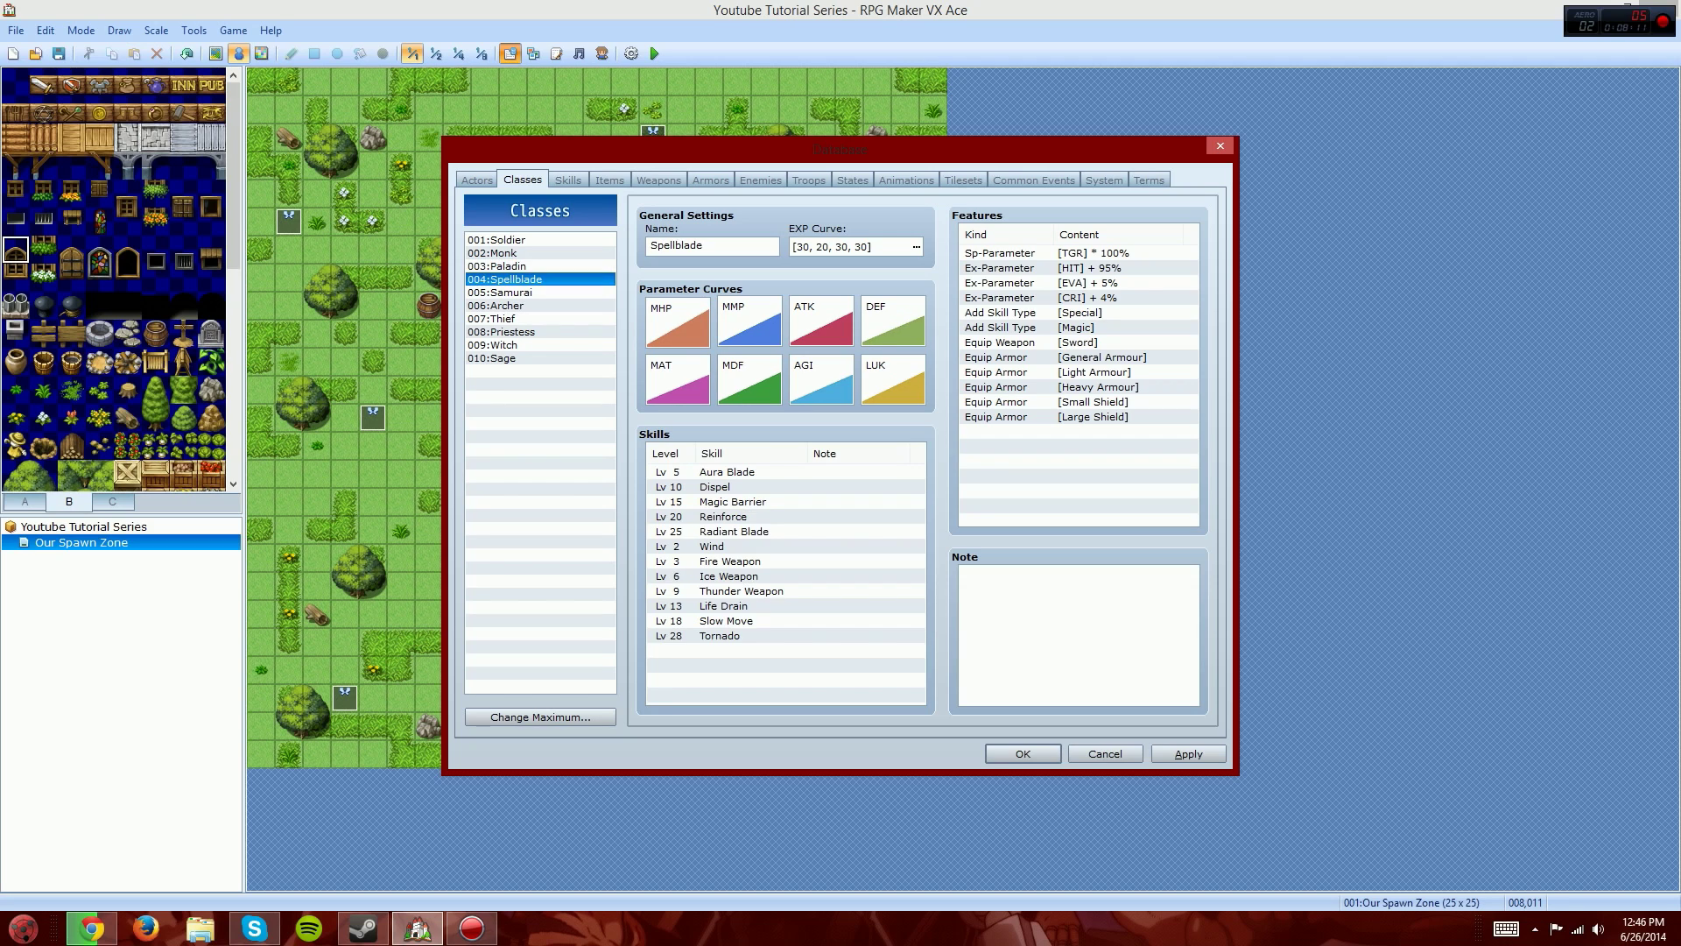
click(541, 292)
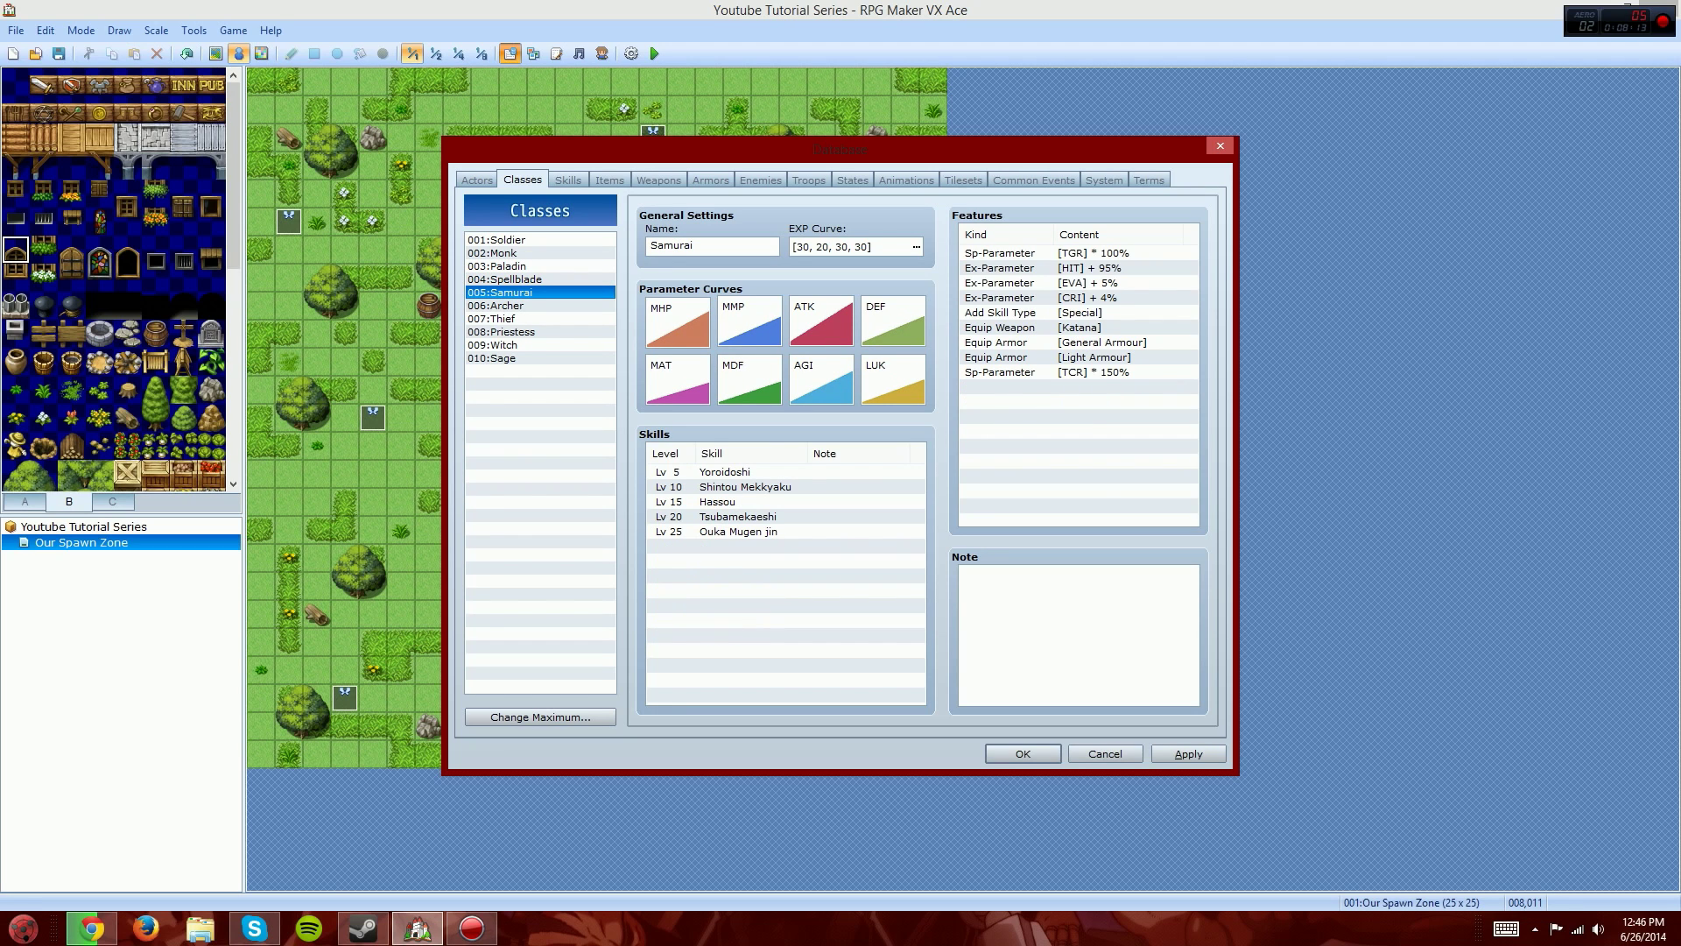
click(540, 253)
click(540, 240)
Step: Open the Soldier's EXP curve and examine the experience needed per level and in total
click(916, 246)
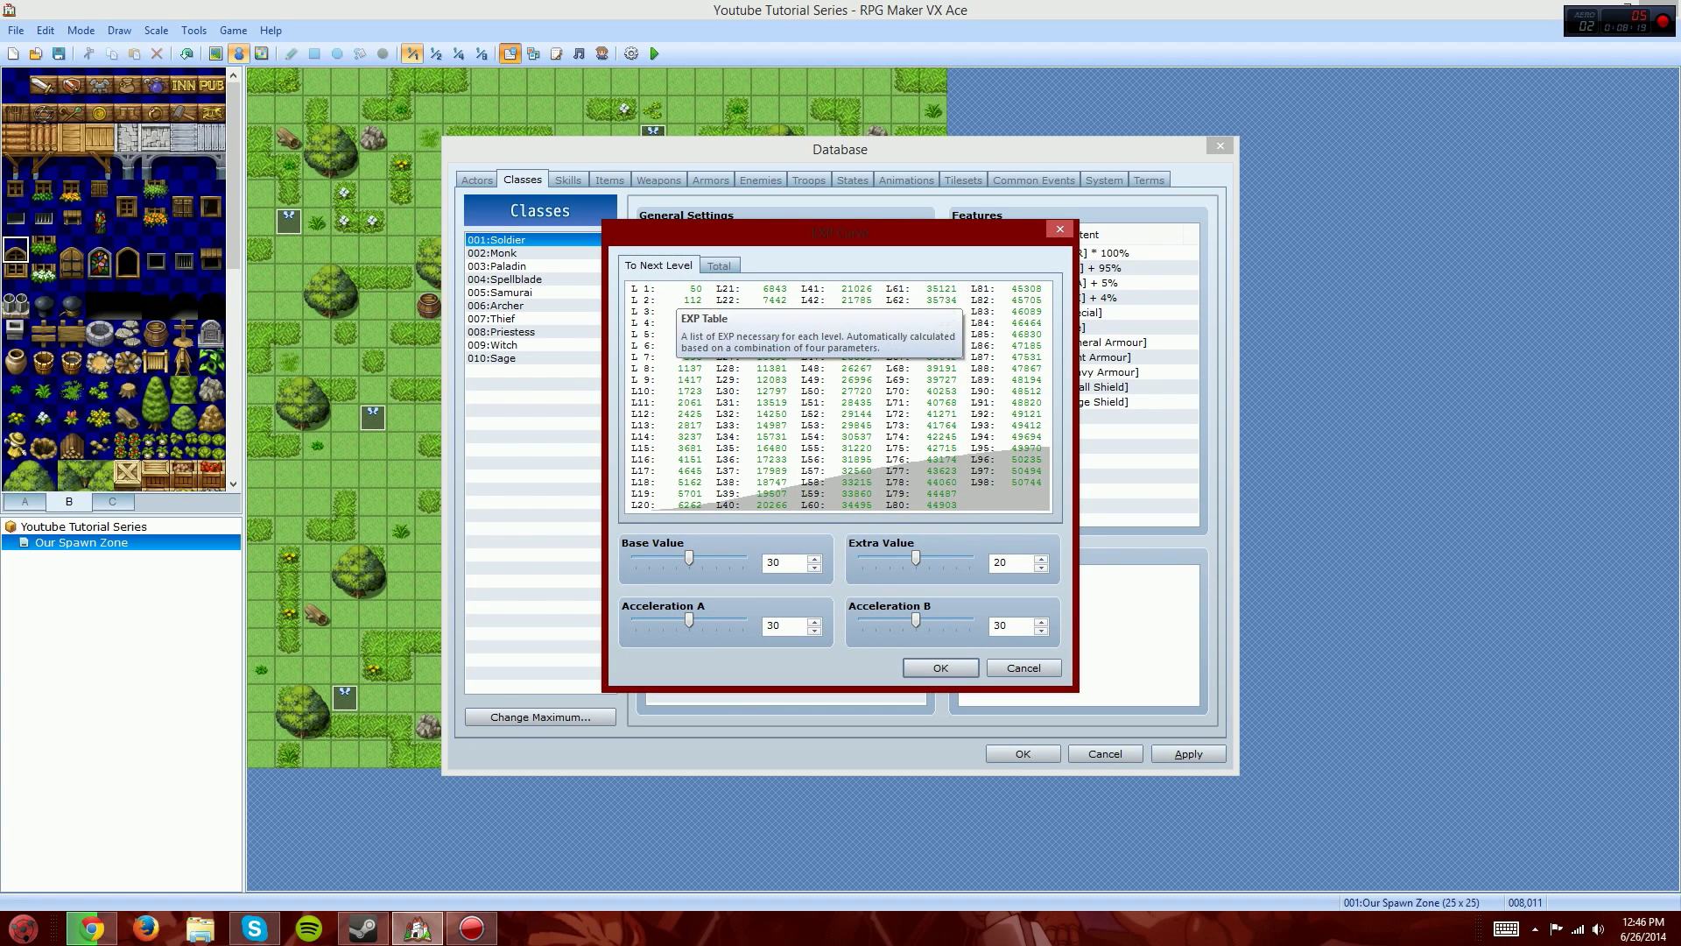
click(719, 266)
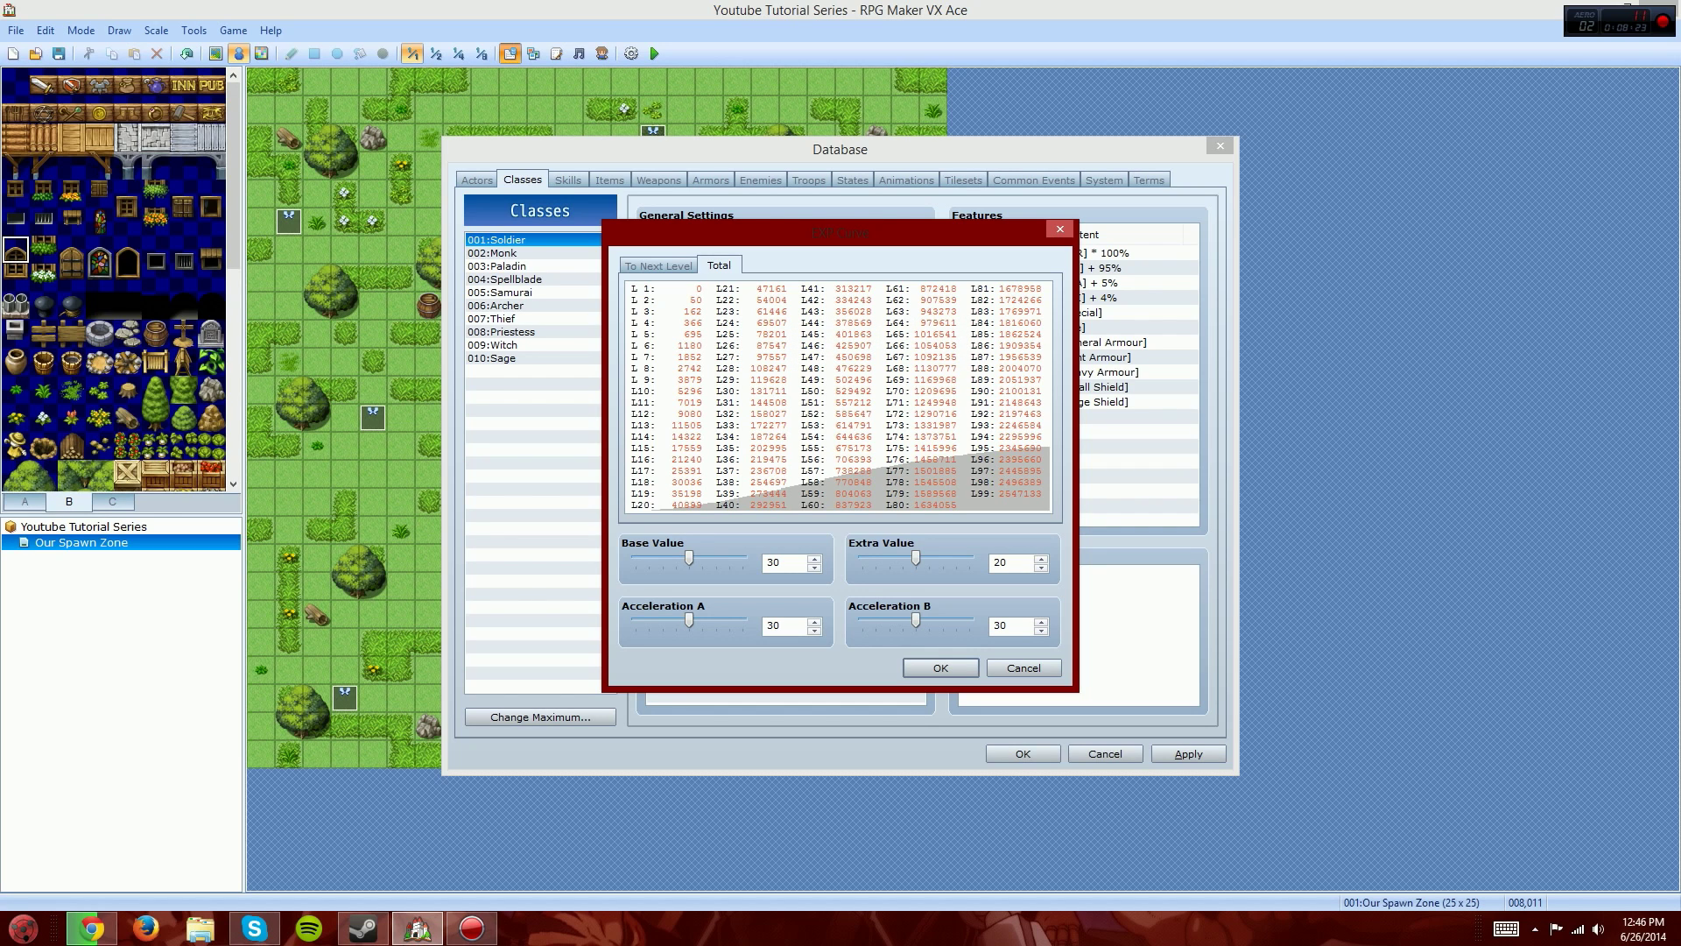
click(659, 266)
Step: Try raising the Soldier's EXP curve to Base Value 50, Extra Value 40, and Acceleration A and B 50
drag(689, 558, 742, 558)
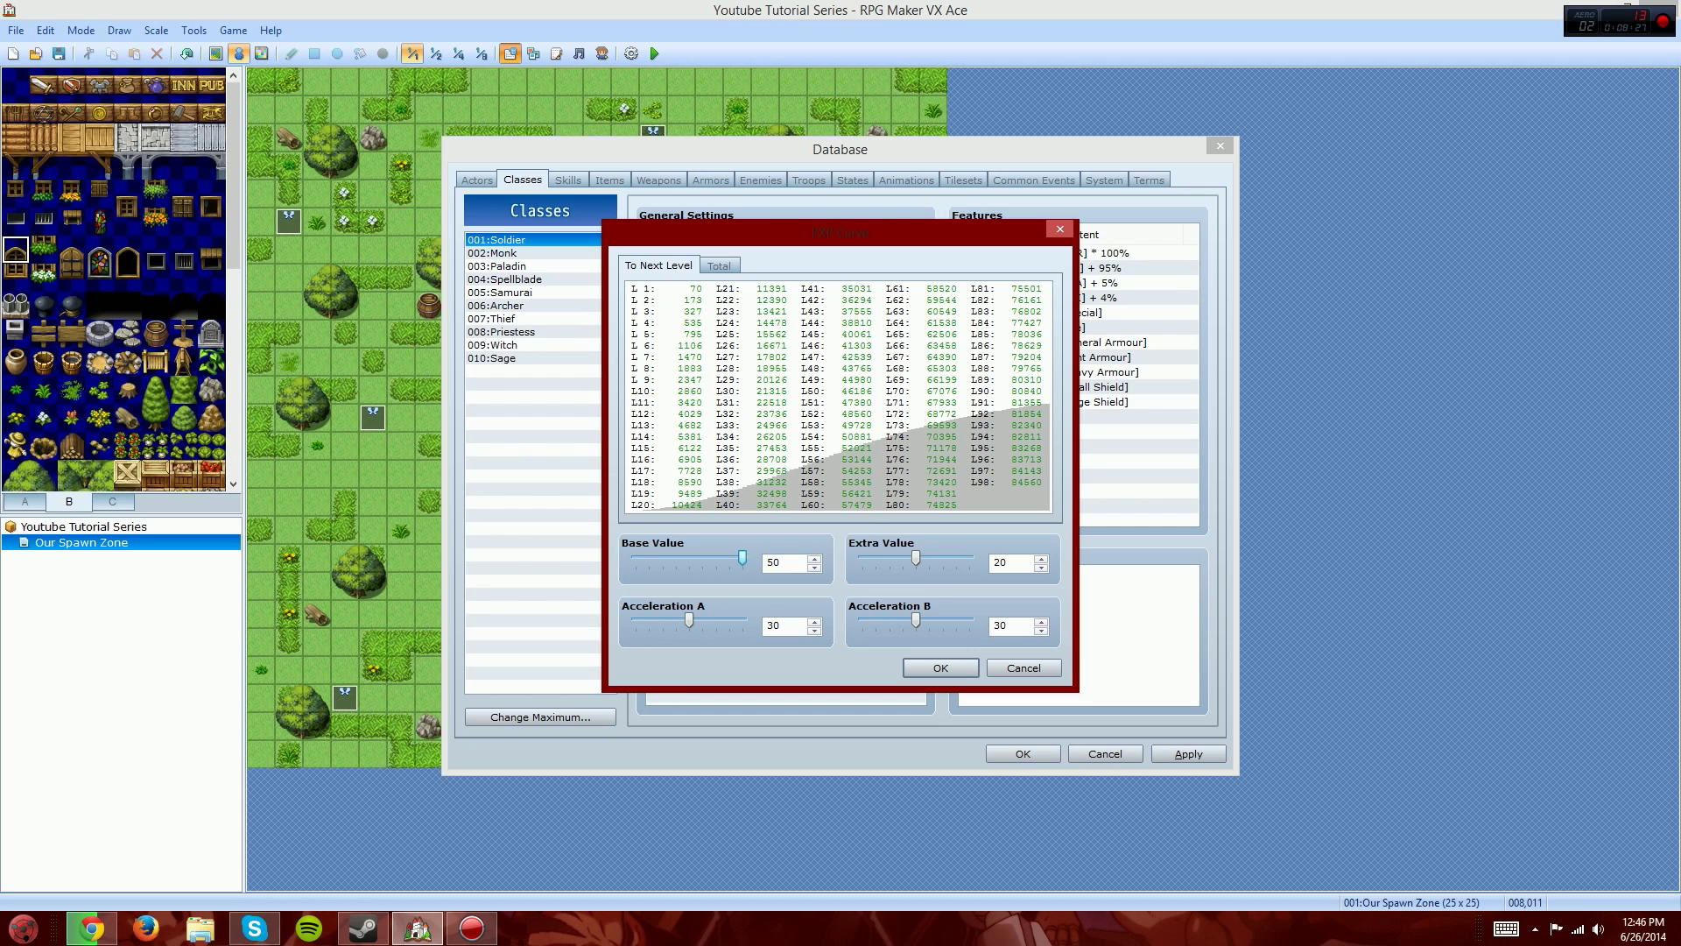
drag(690, 620, 742, 620)
drag(916, 620, 970, 620)
drag(916, 557, 970, 558)
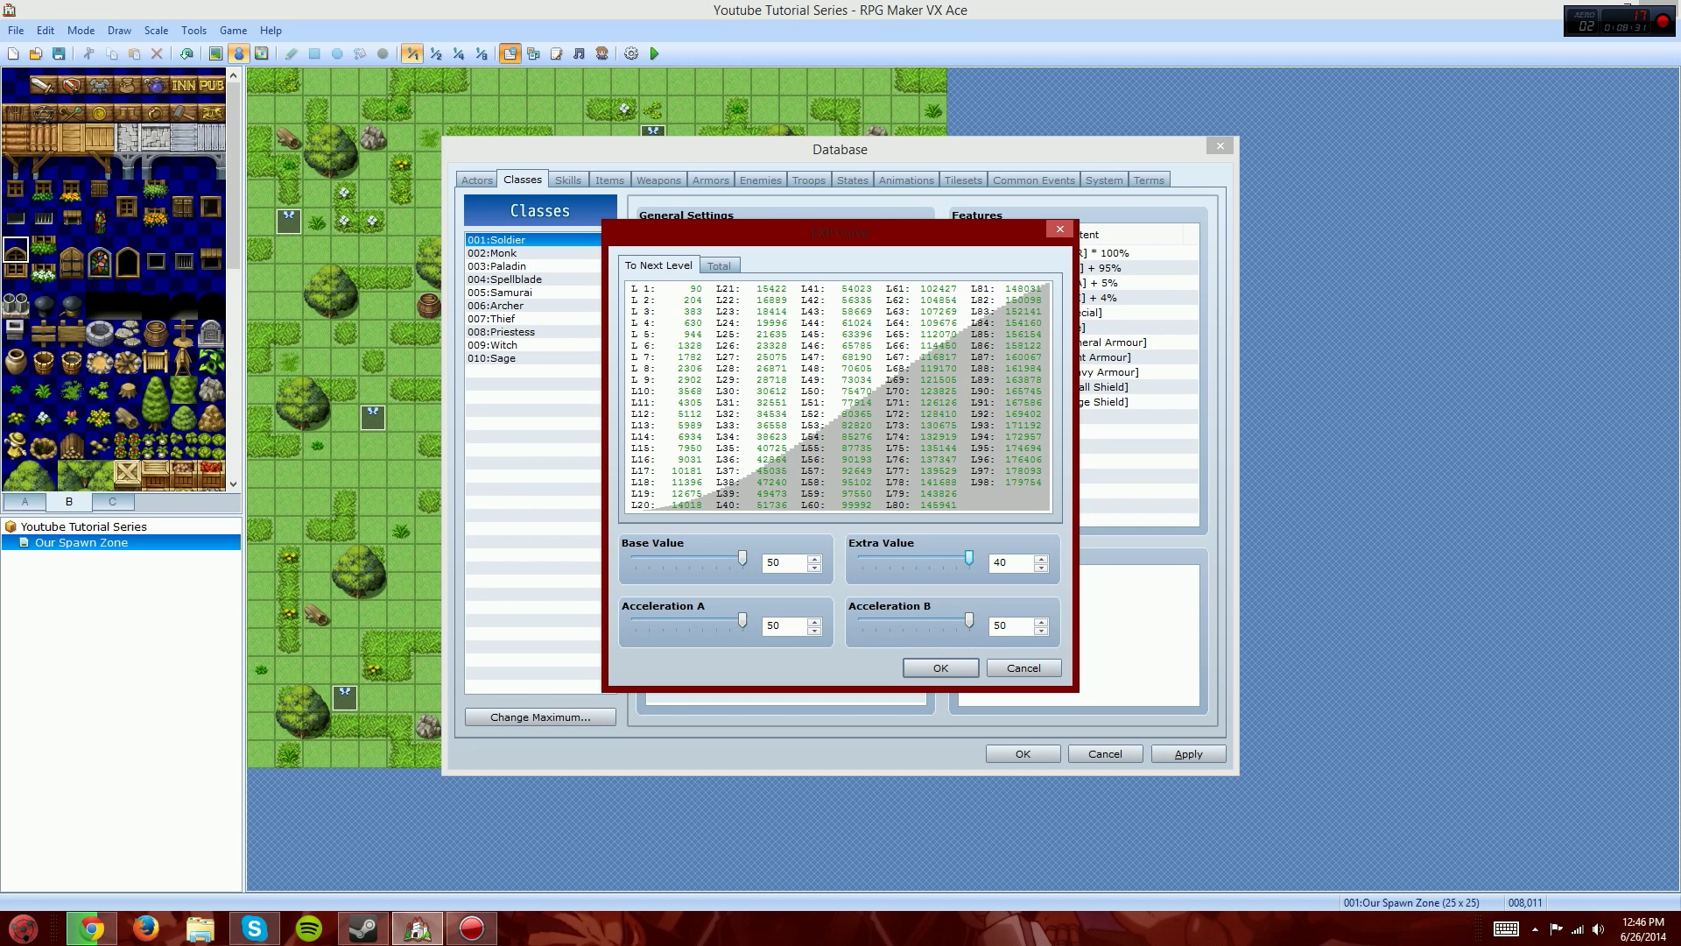
Step: Try Base Value 10, Extra Value 0, and Acceleration A and B 10 in the EXP curve, and discard the changes
drag(743, 558, 636, 558)
drag(743, 620, 636, 620)
drag(969, 558, 862, 558)
drag(970, 620, 863, 620)
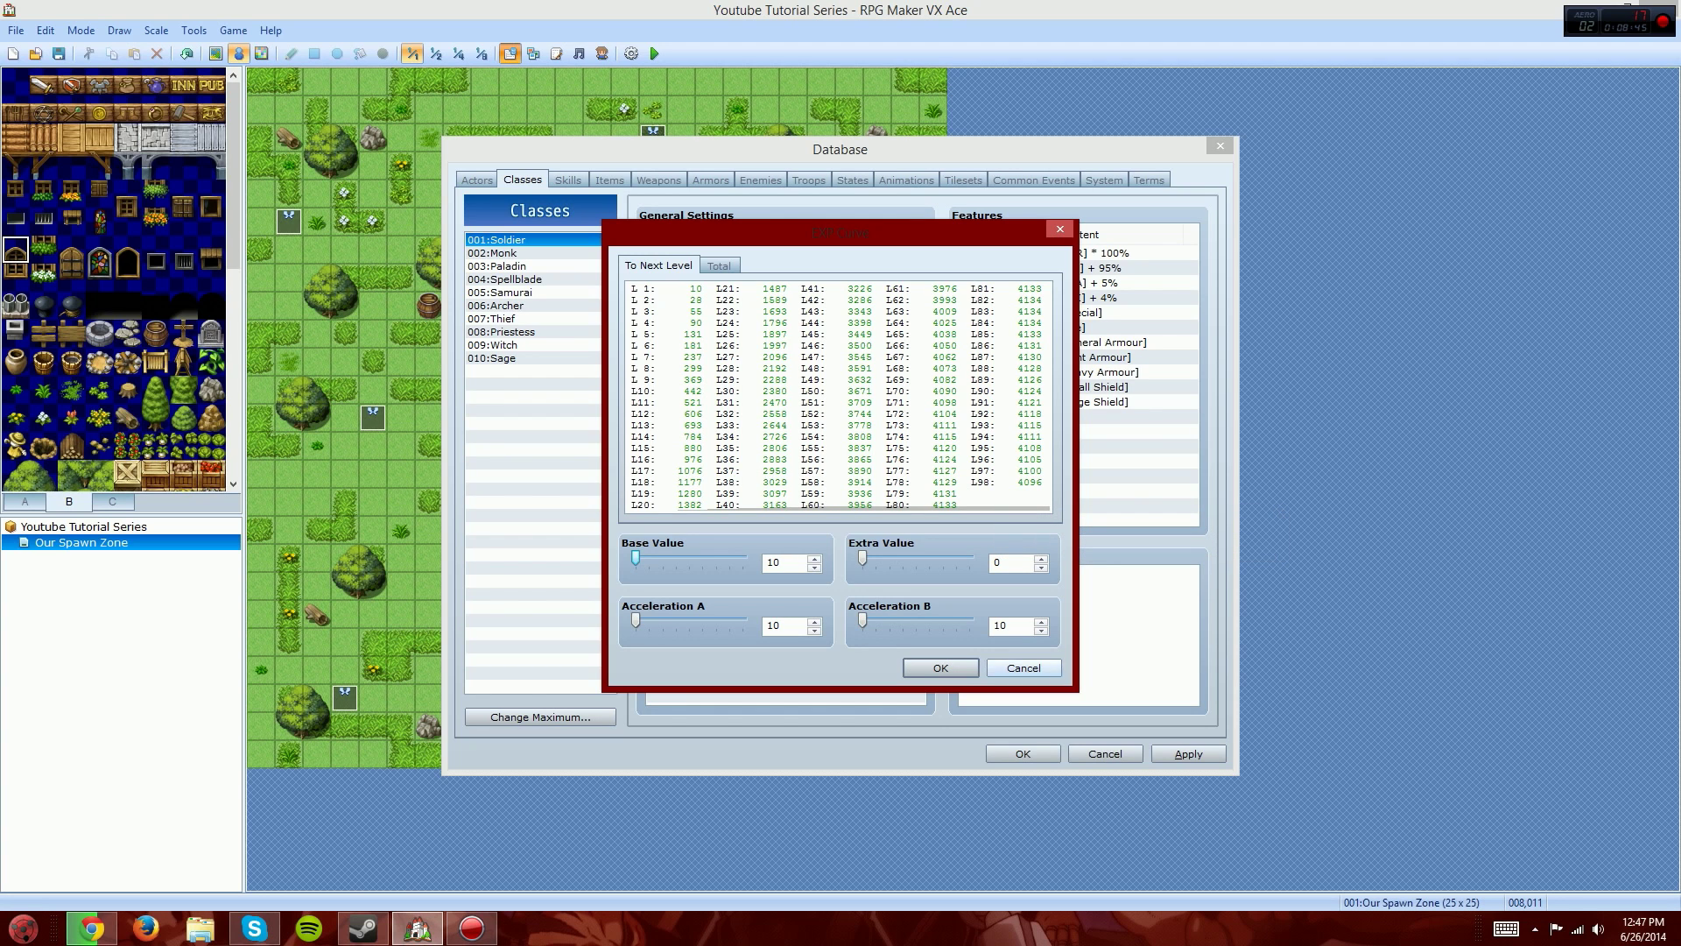
click(1023, 668)
Step: Reopen the Soldier's EXP curve and lower all four values to 10, 0, 10 and 10 while viewing the total experience
click(917, 247)
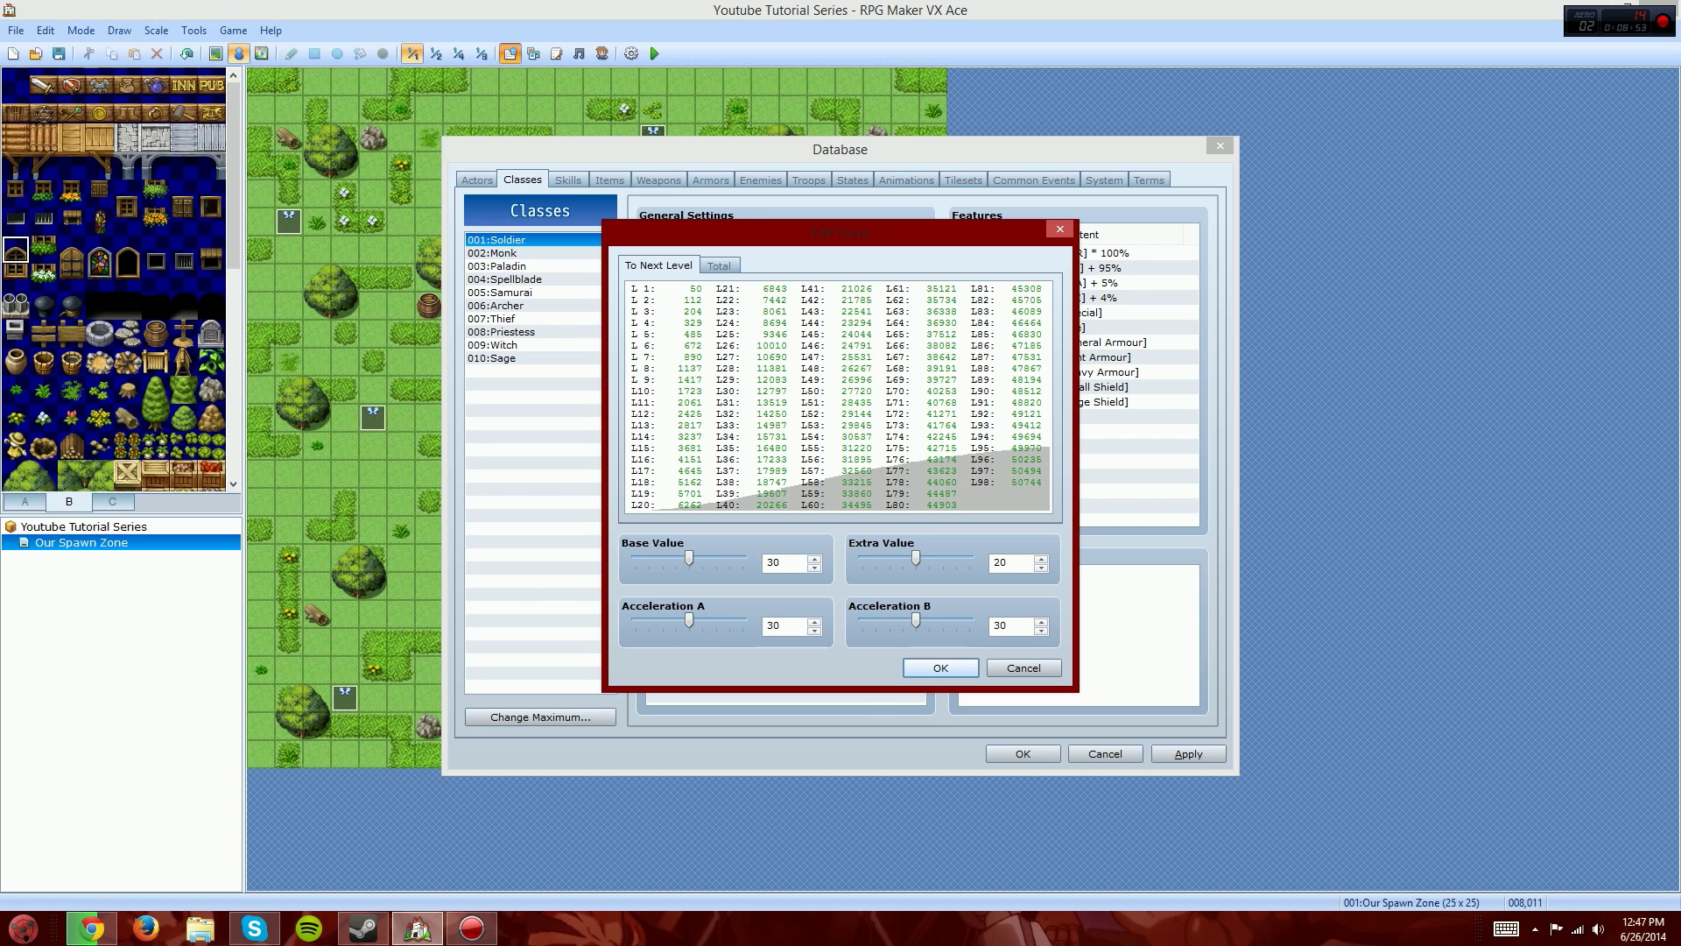
click(719, 265)
drag(690, 620, 742, 620)
drag(690, 558, 636, 557)
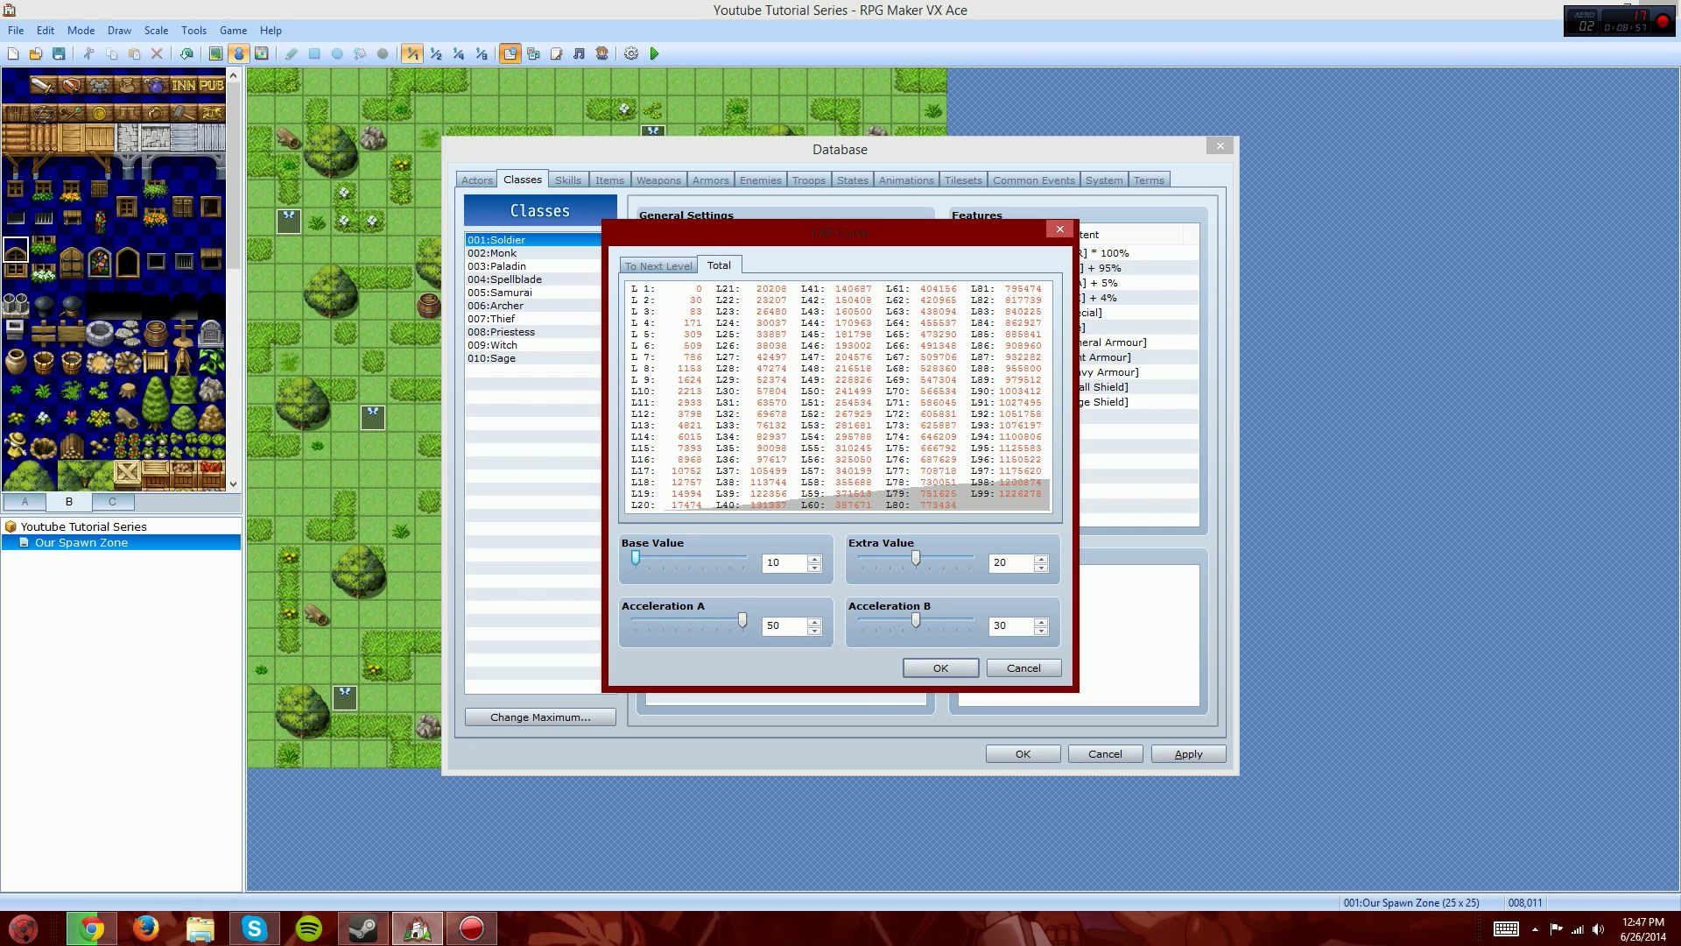
drag(742, 620, 636, 620)
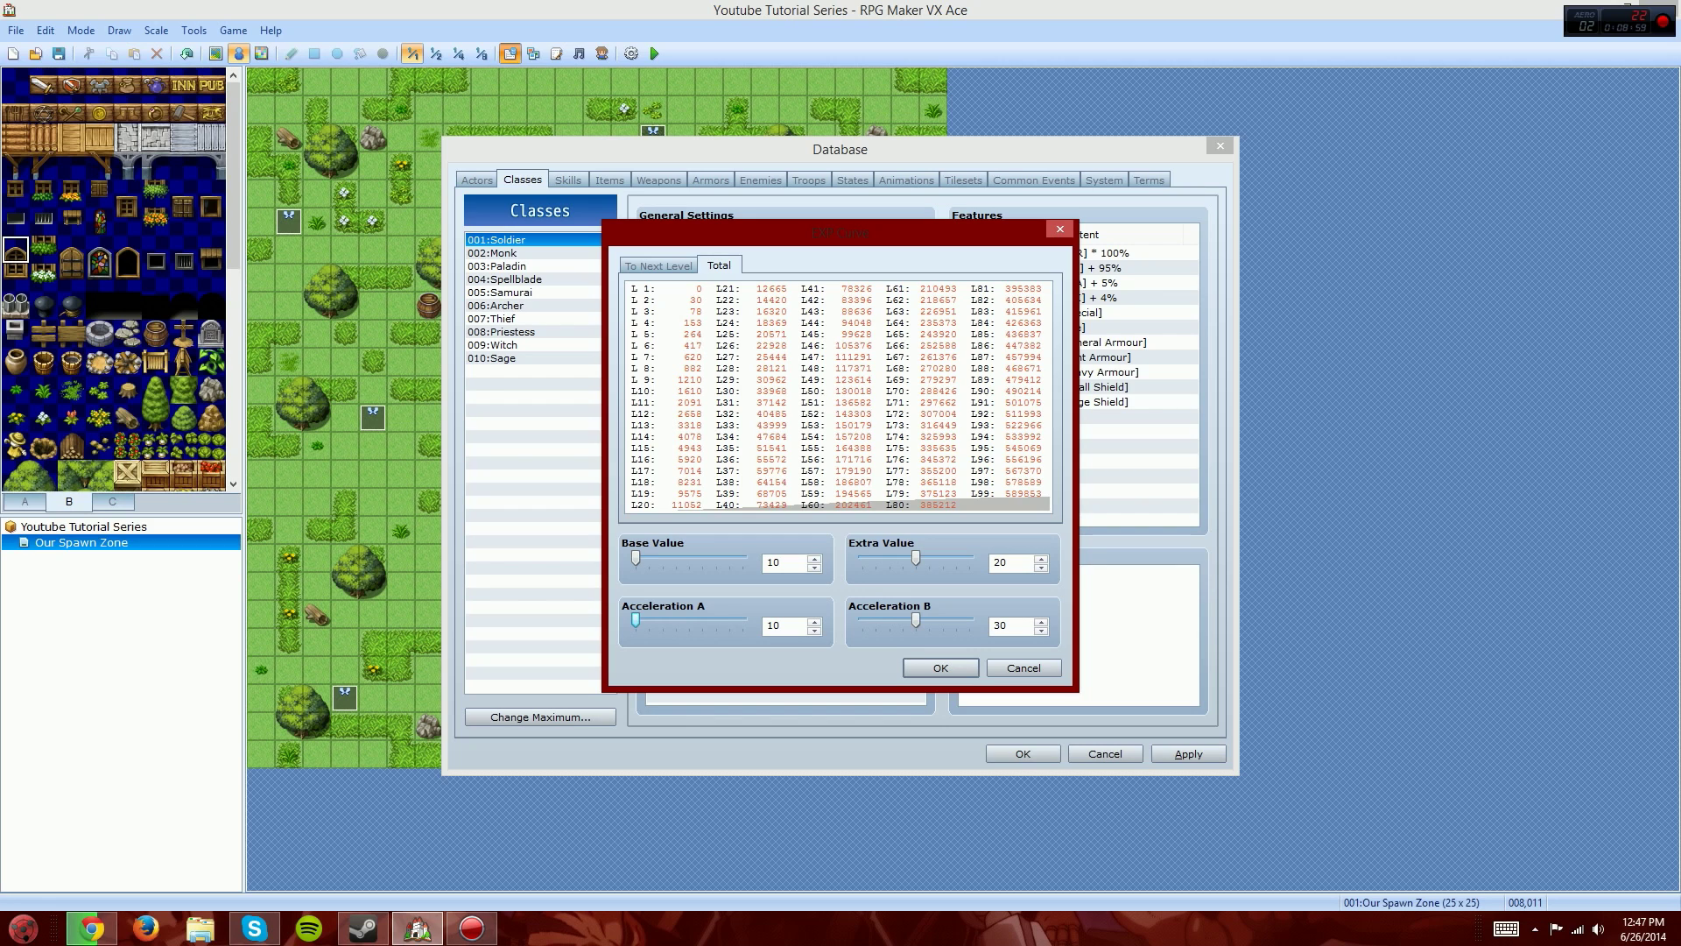
drag(916, 620, 863, 620)
drag(916, 558, 862, 558)
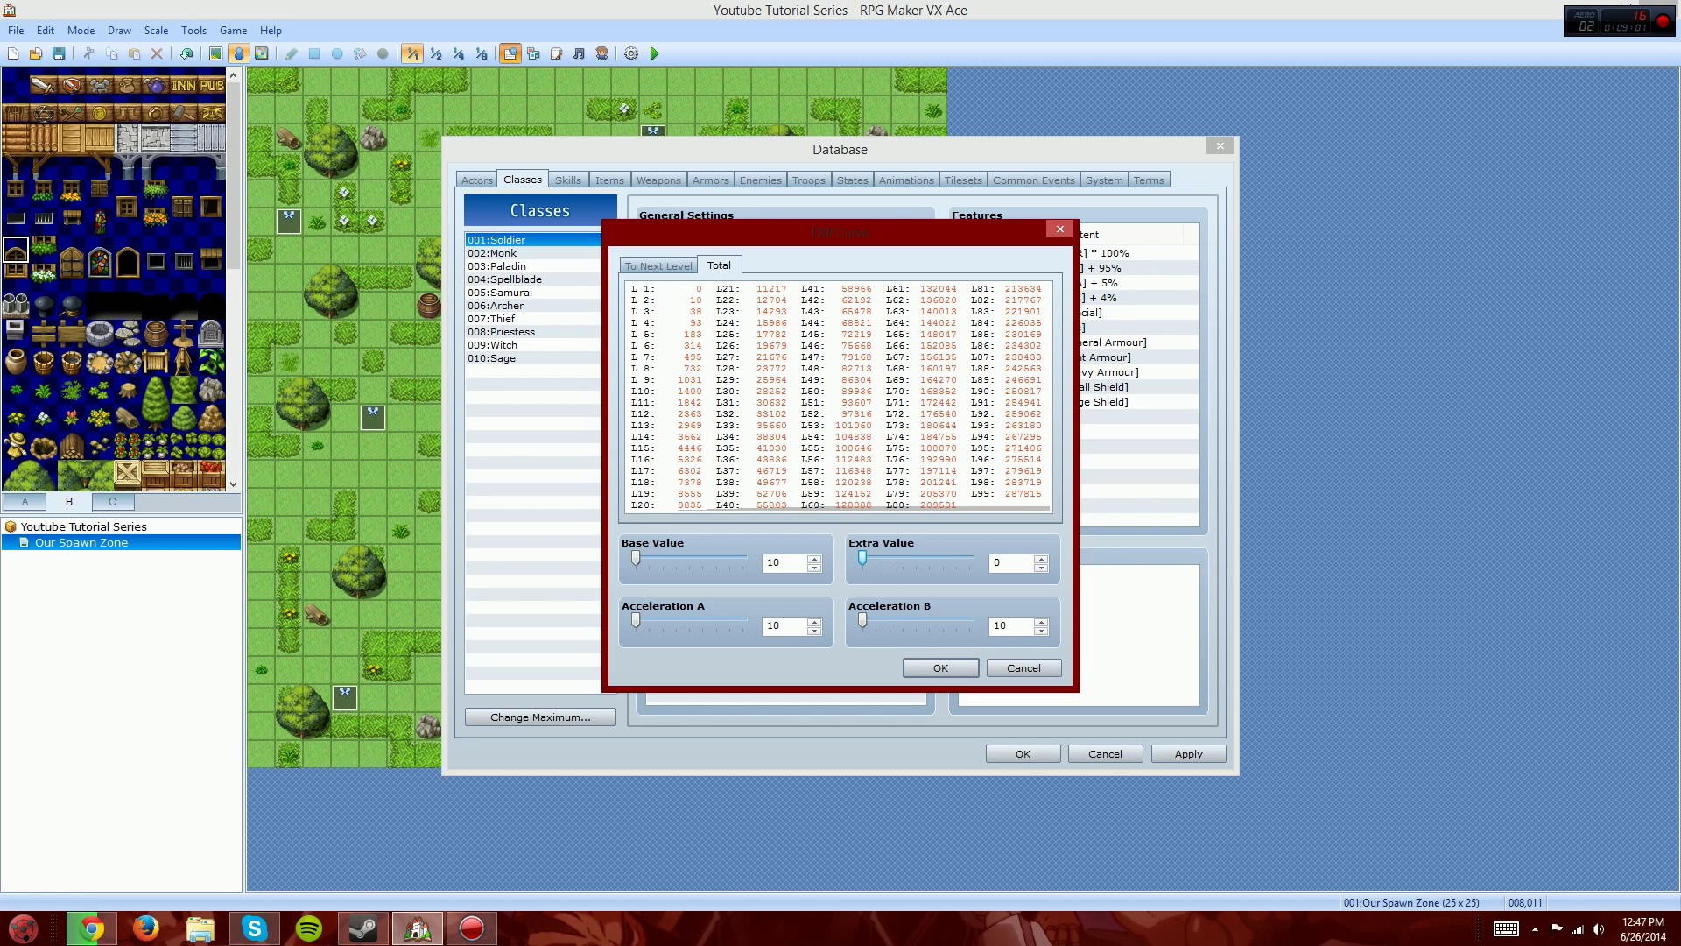
Step: Compare the next-level and total experience tables for the lowered curve, and discard the changes
click(658, 265)
click(719, 265)
click(658, 265)
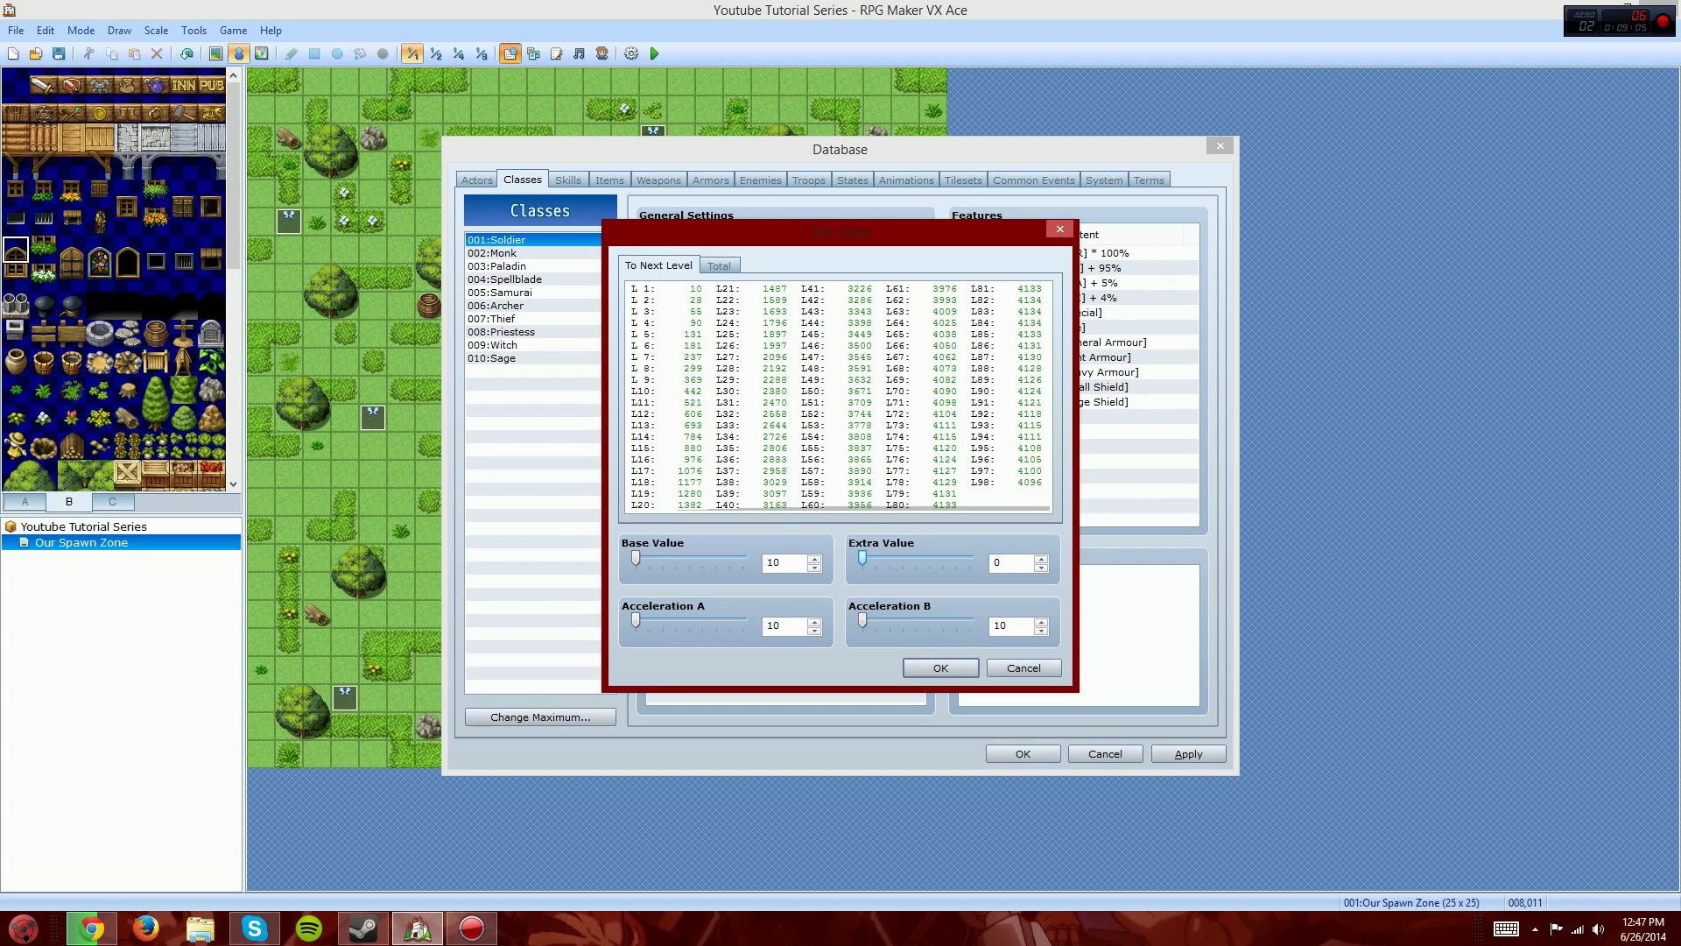
click(719, 265)
click(1024, 667)
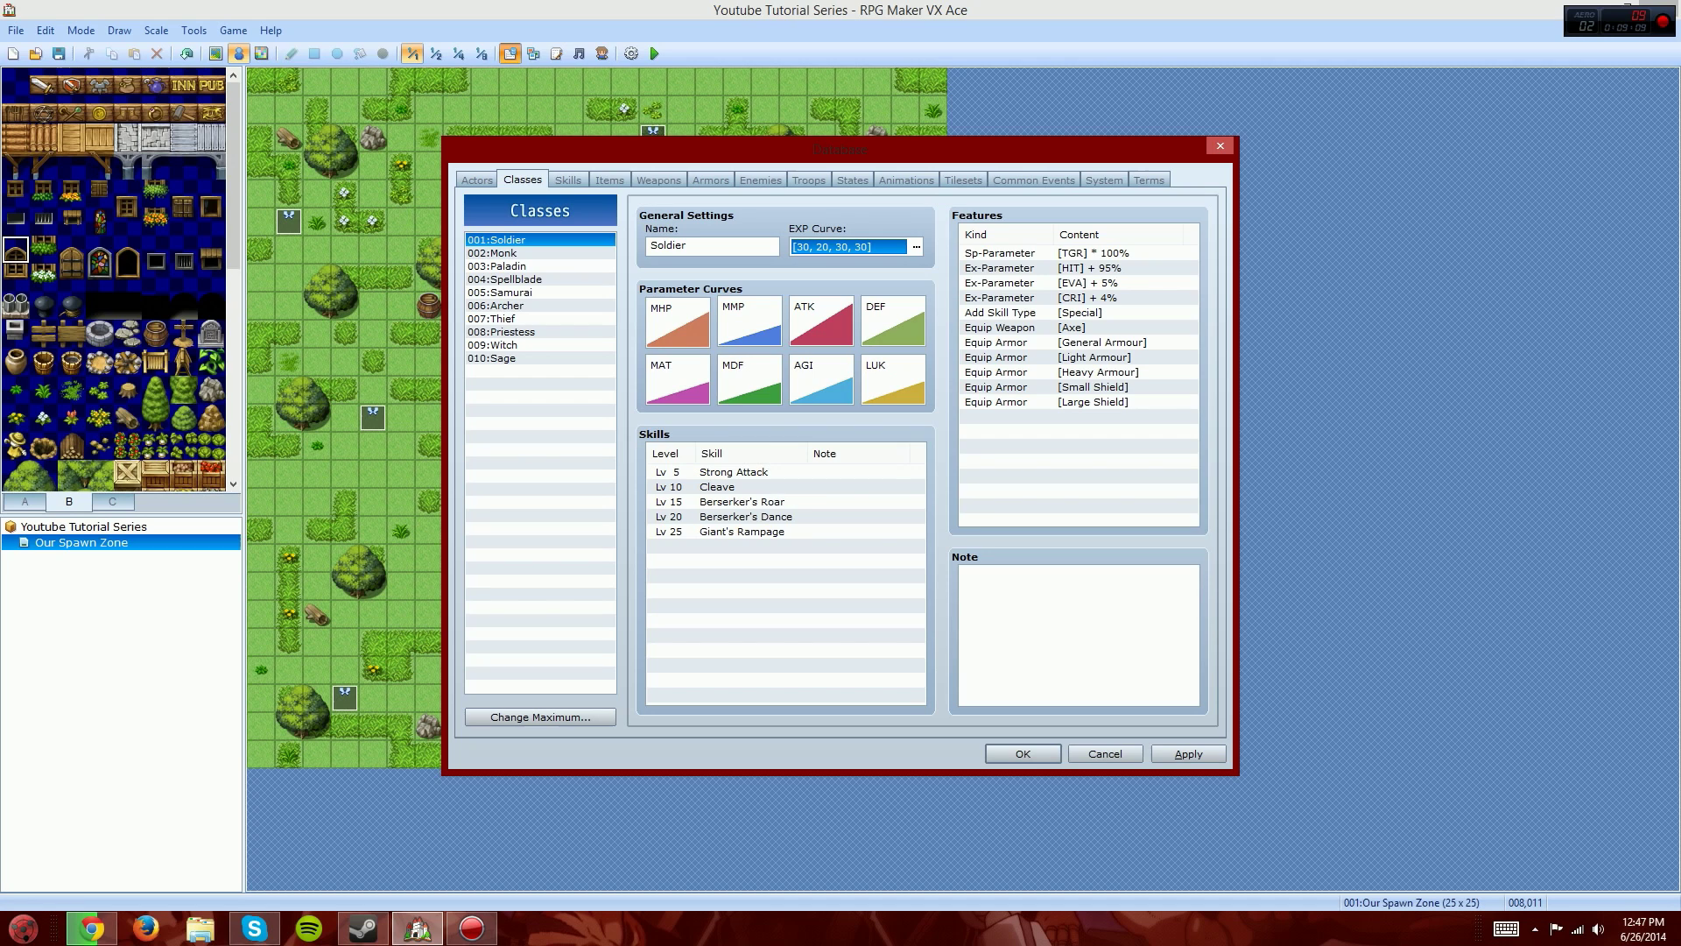
Step: Open the Soldier's MHP parameter curve and try quick settings A through E, regenerating E several times
double_click(678, 322)
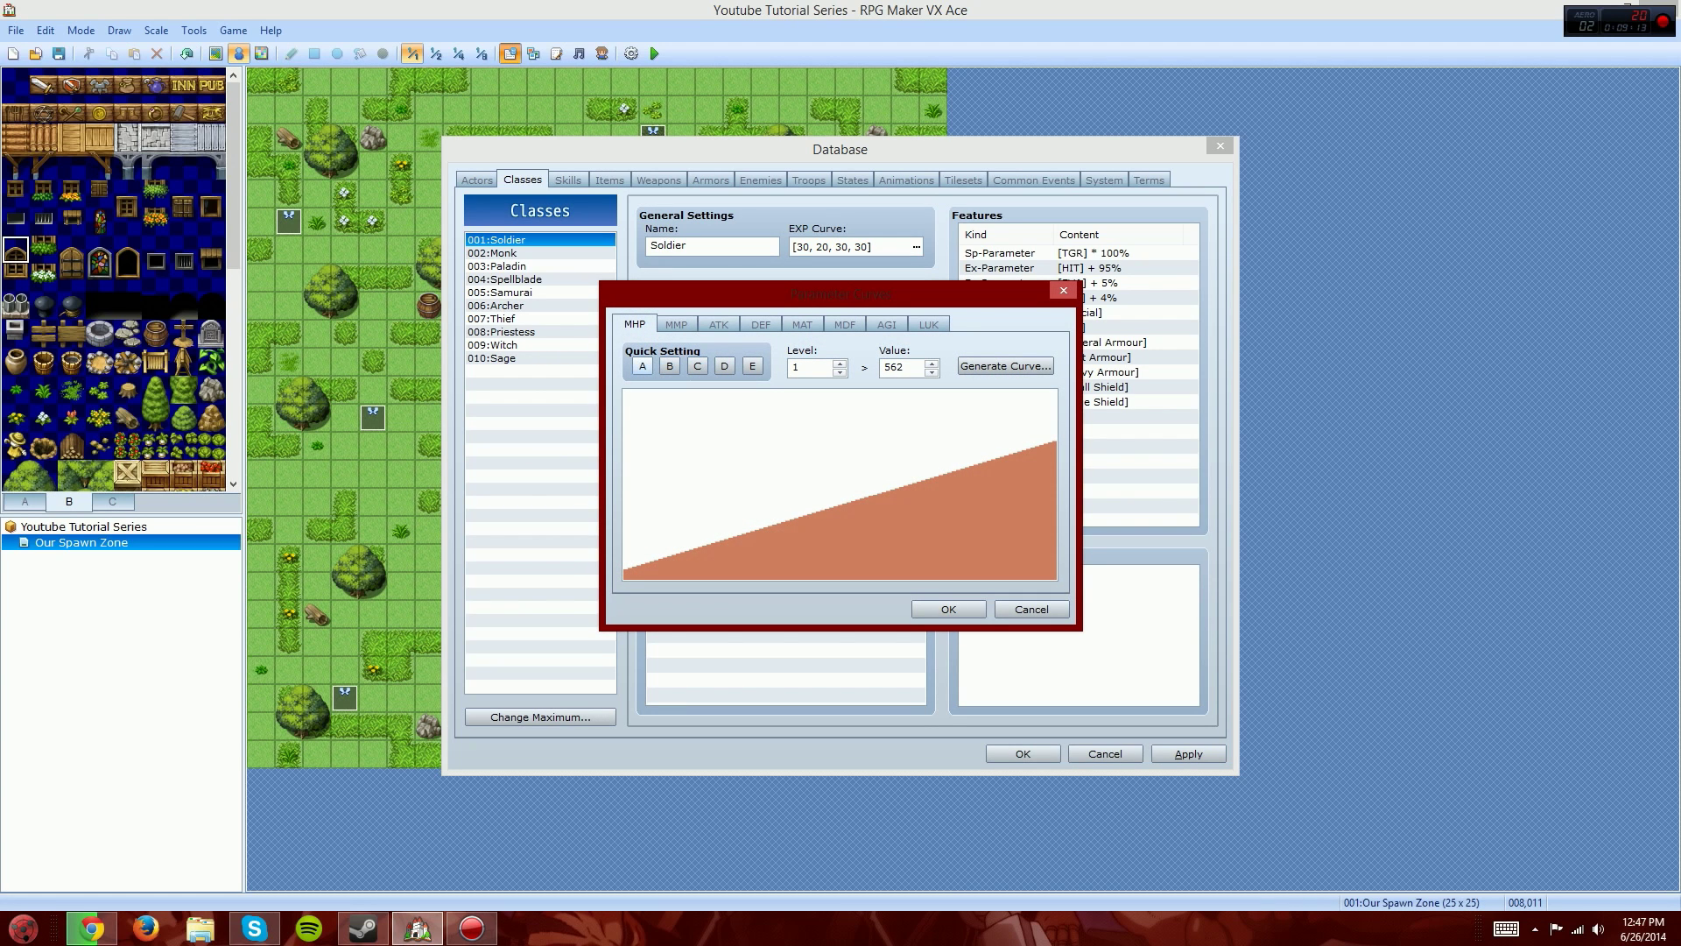
click(642, 366)
click(670, 366)
click(697, 366)
click(724, 366)
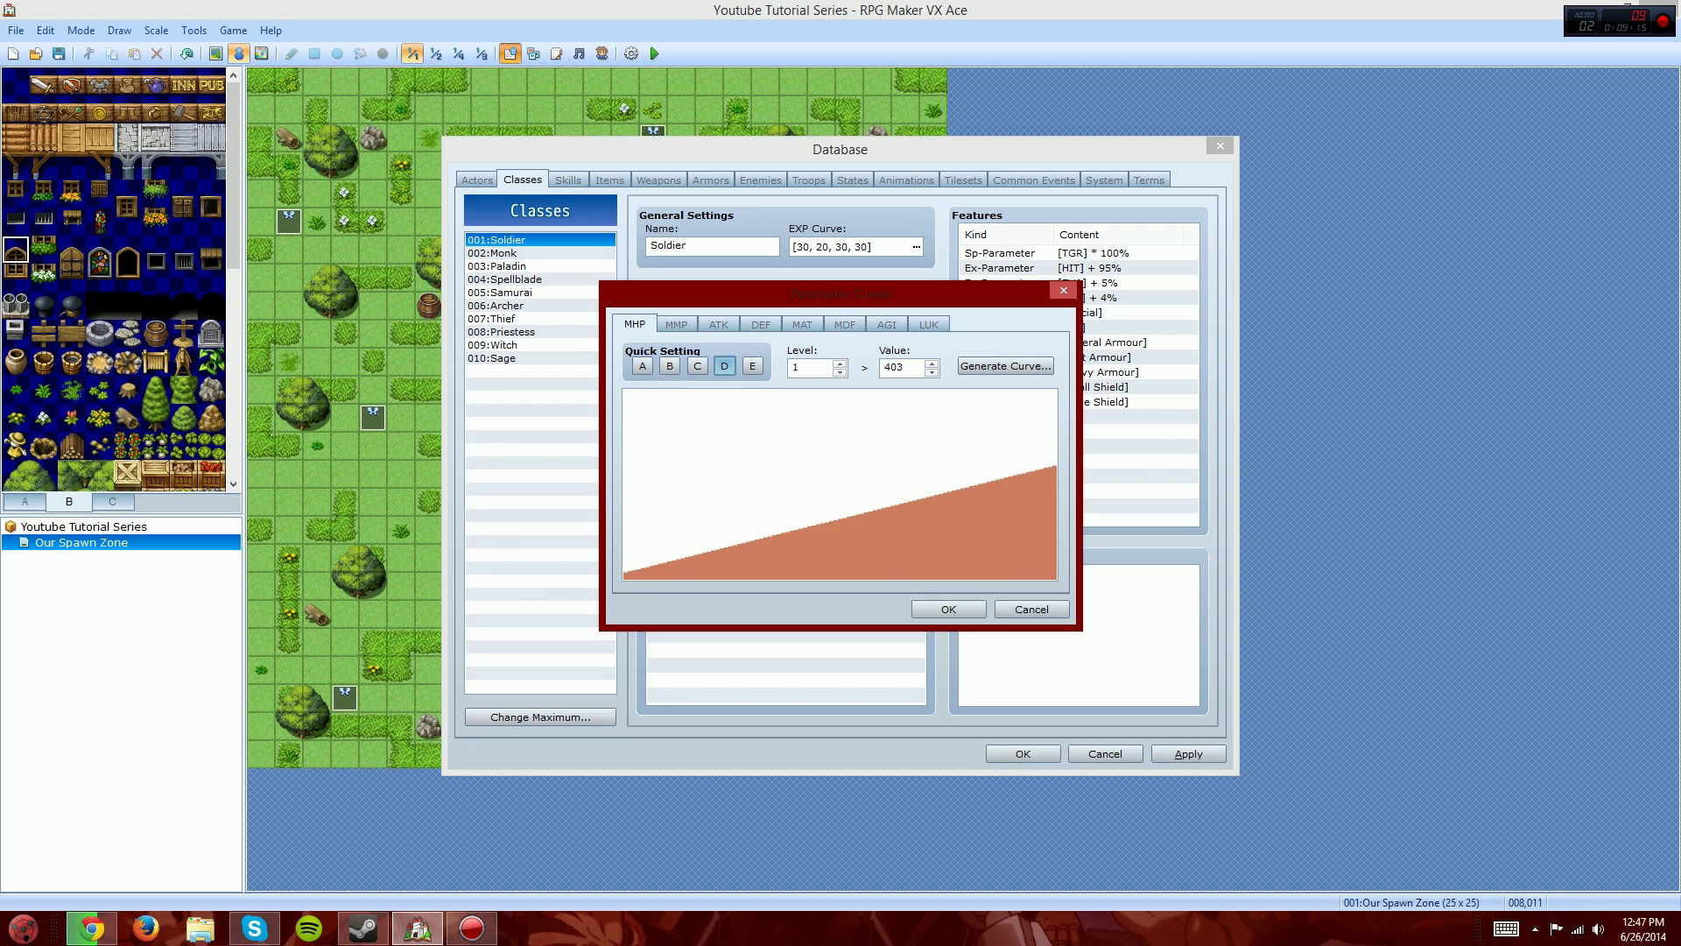
click(752, 367)
click(753, 366)
click(752, 366)
click(752, 366)
click(752, 366)
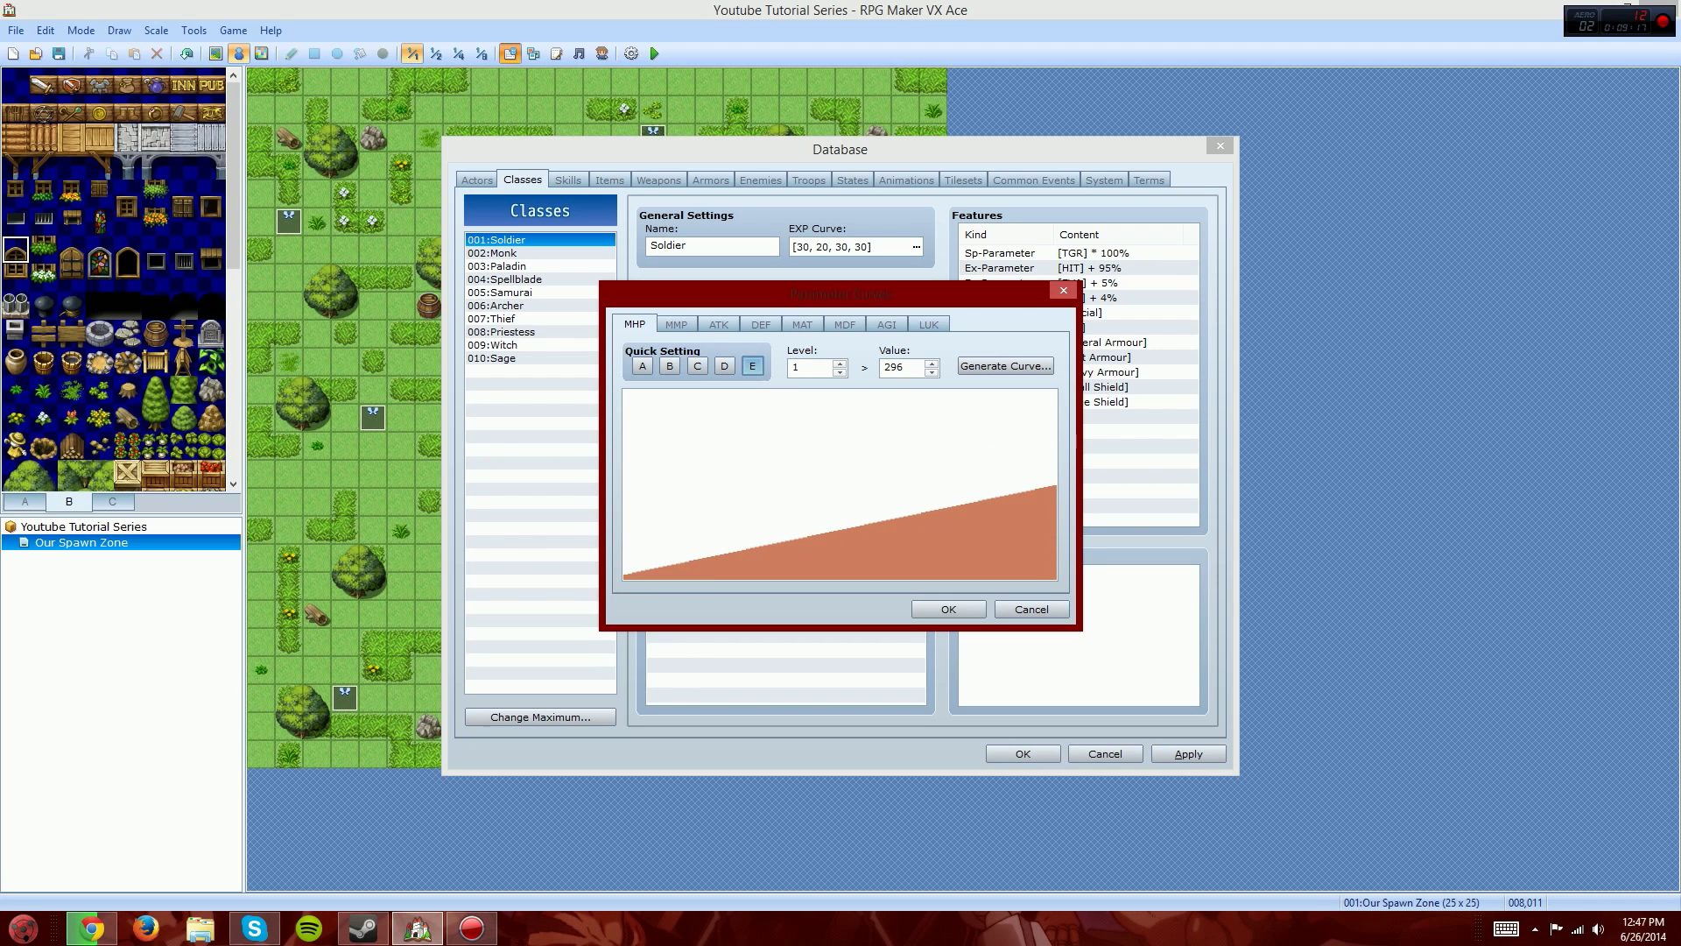
Step: Try quick settings C and D on the Soldier's MHP curve, and work back up through C and B to A
click(697, 366)
click(697, 366)
click(724, 366)
click(724, 366)
click(725, 366)
click(697, 366)
click(697, 366)
click(670, 366)
click(643, 366)
click(643, 366)
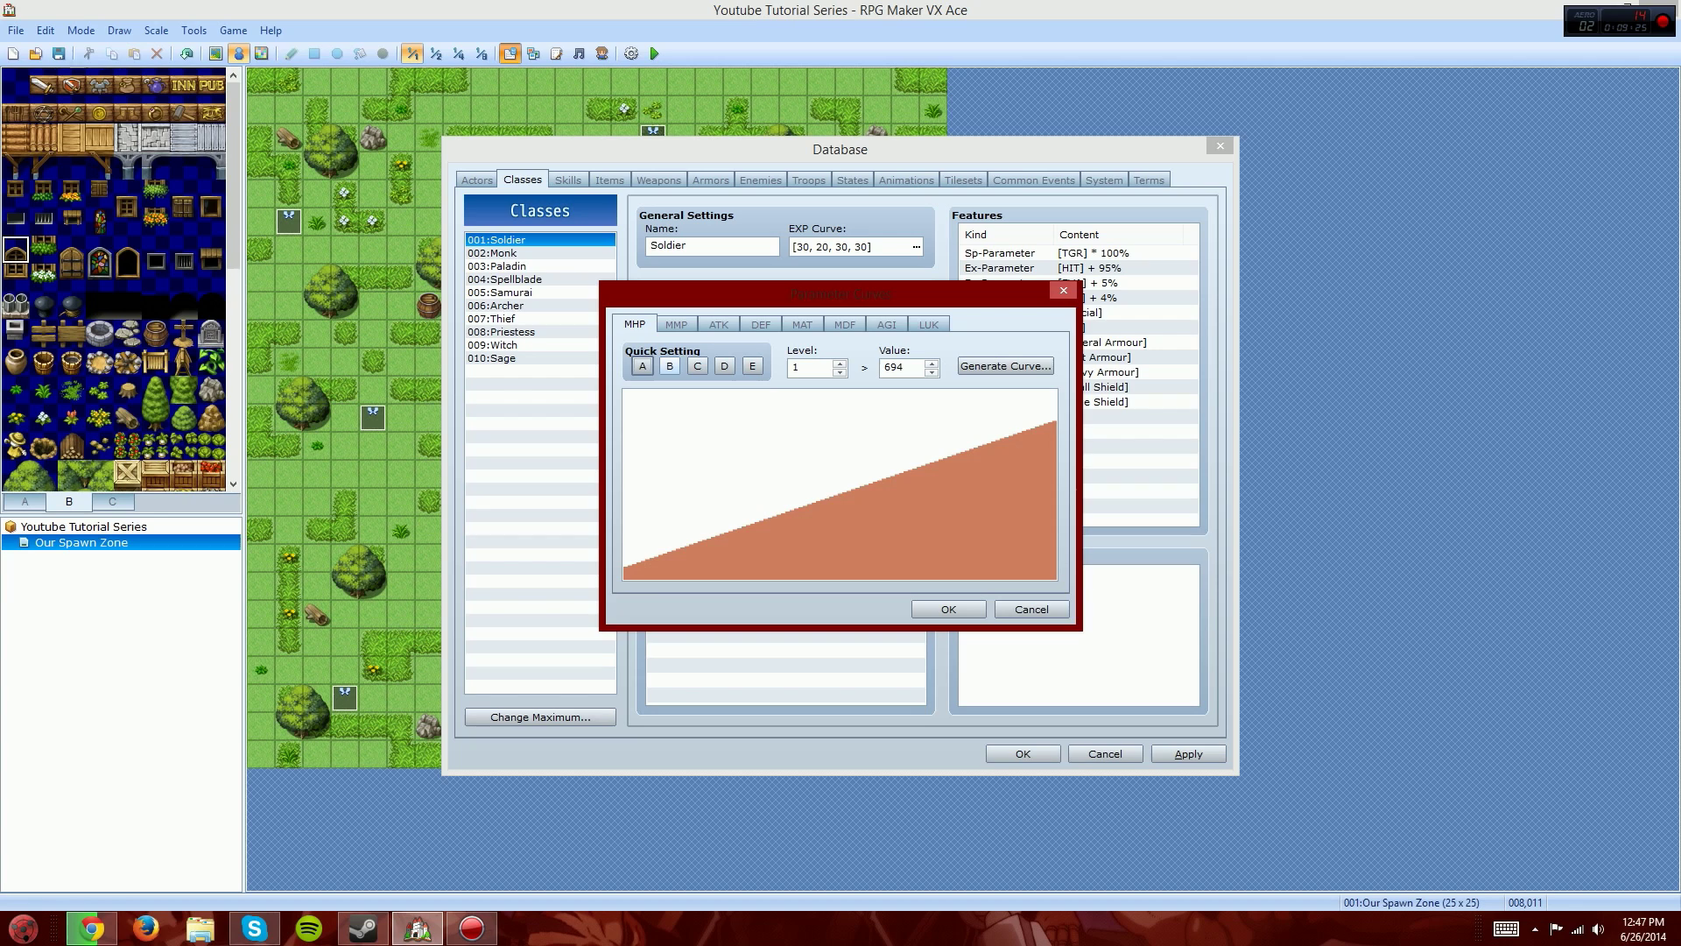
Step: Run through MHP quick settings A to E again, pick setting C, and view the MMP curve
click(643, 366)
click(670, 366)
click(697, 366)
click(725, 366)
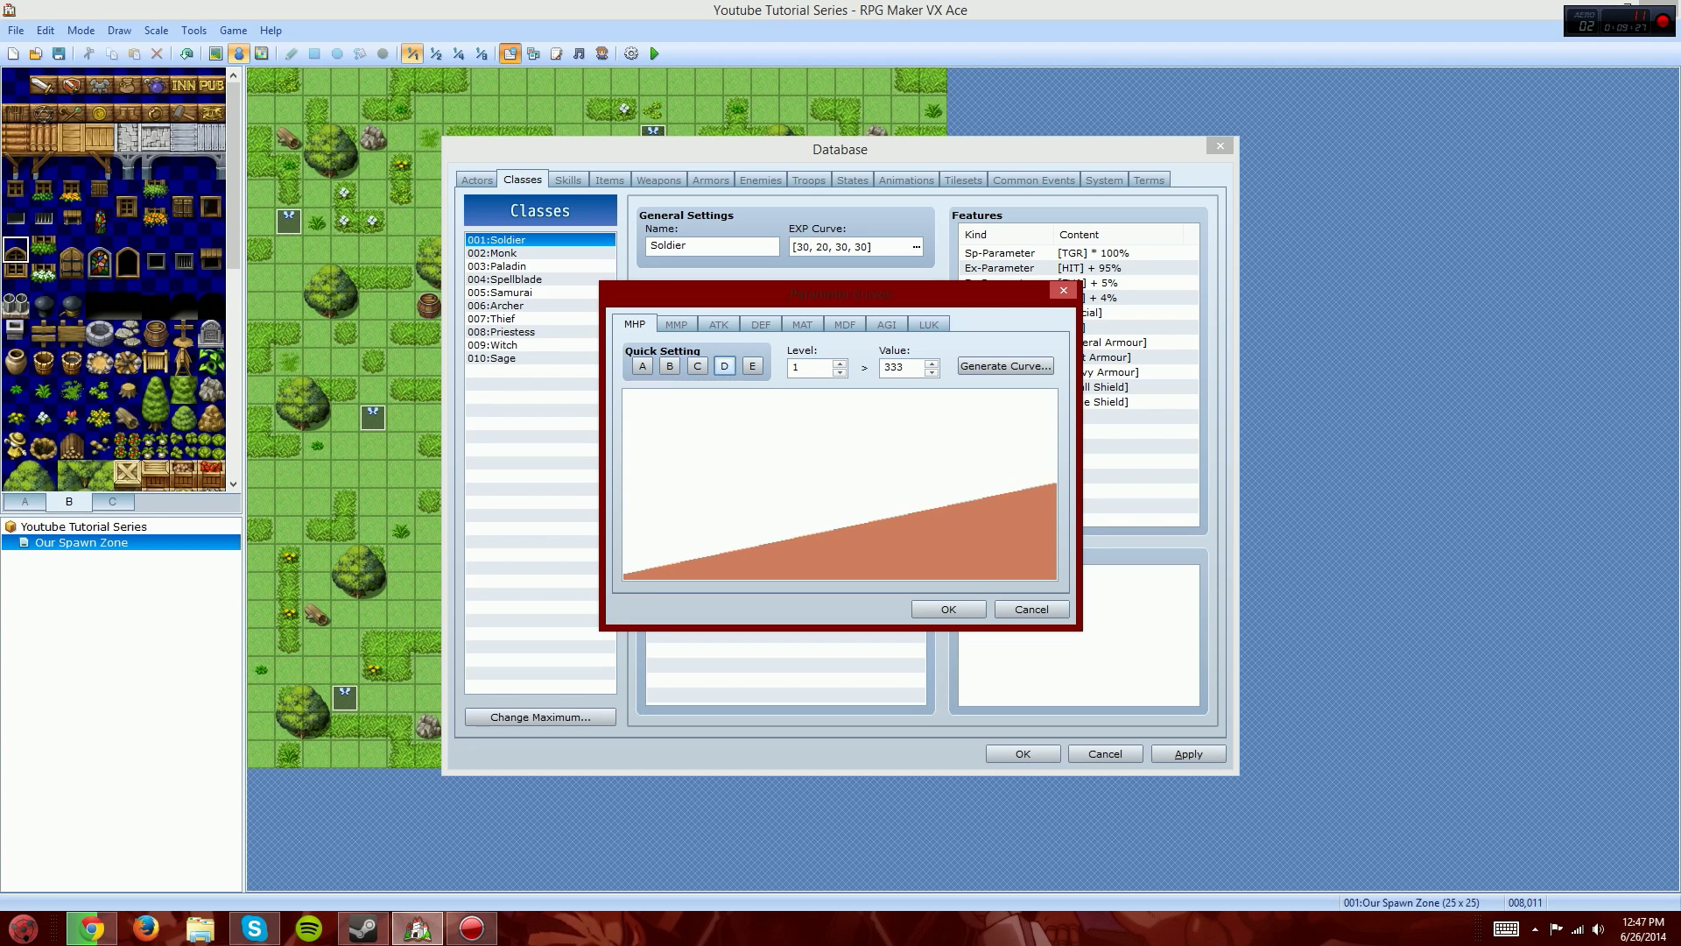
click(752, 366)
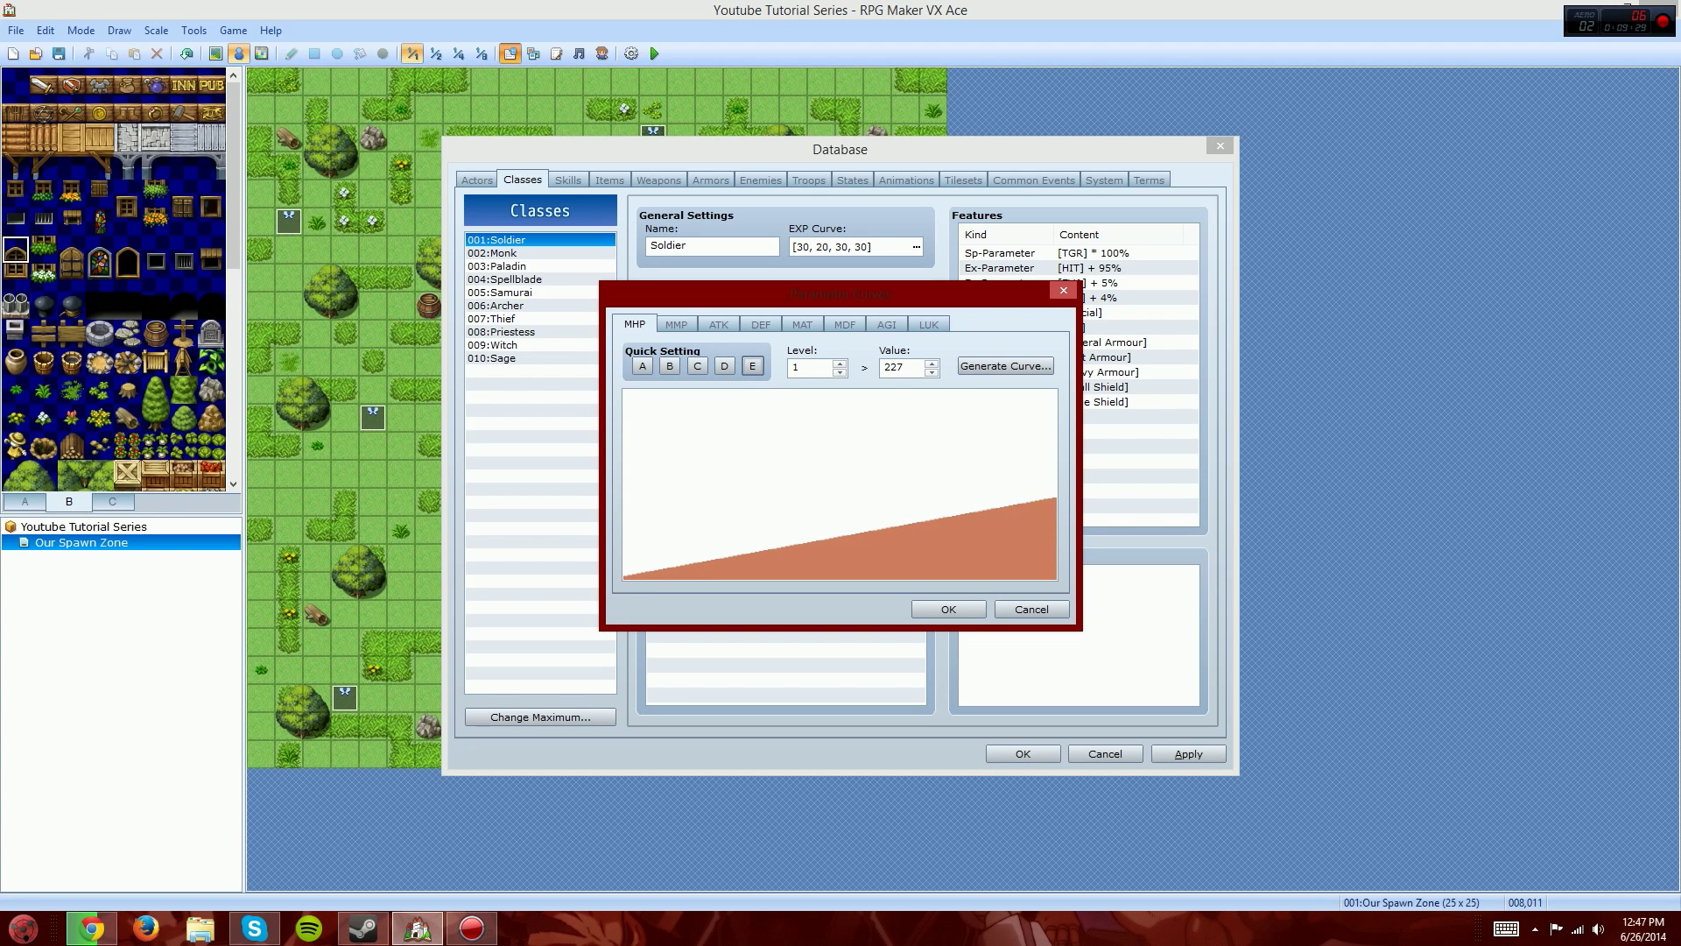
click(697, 366)
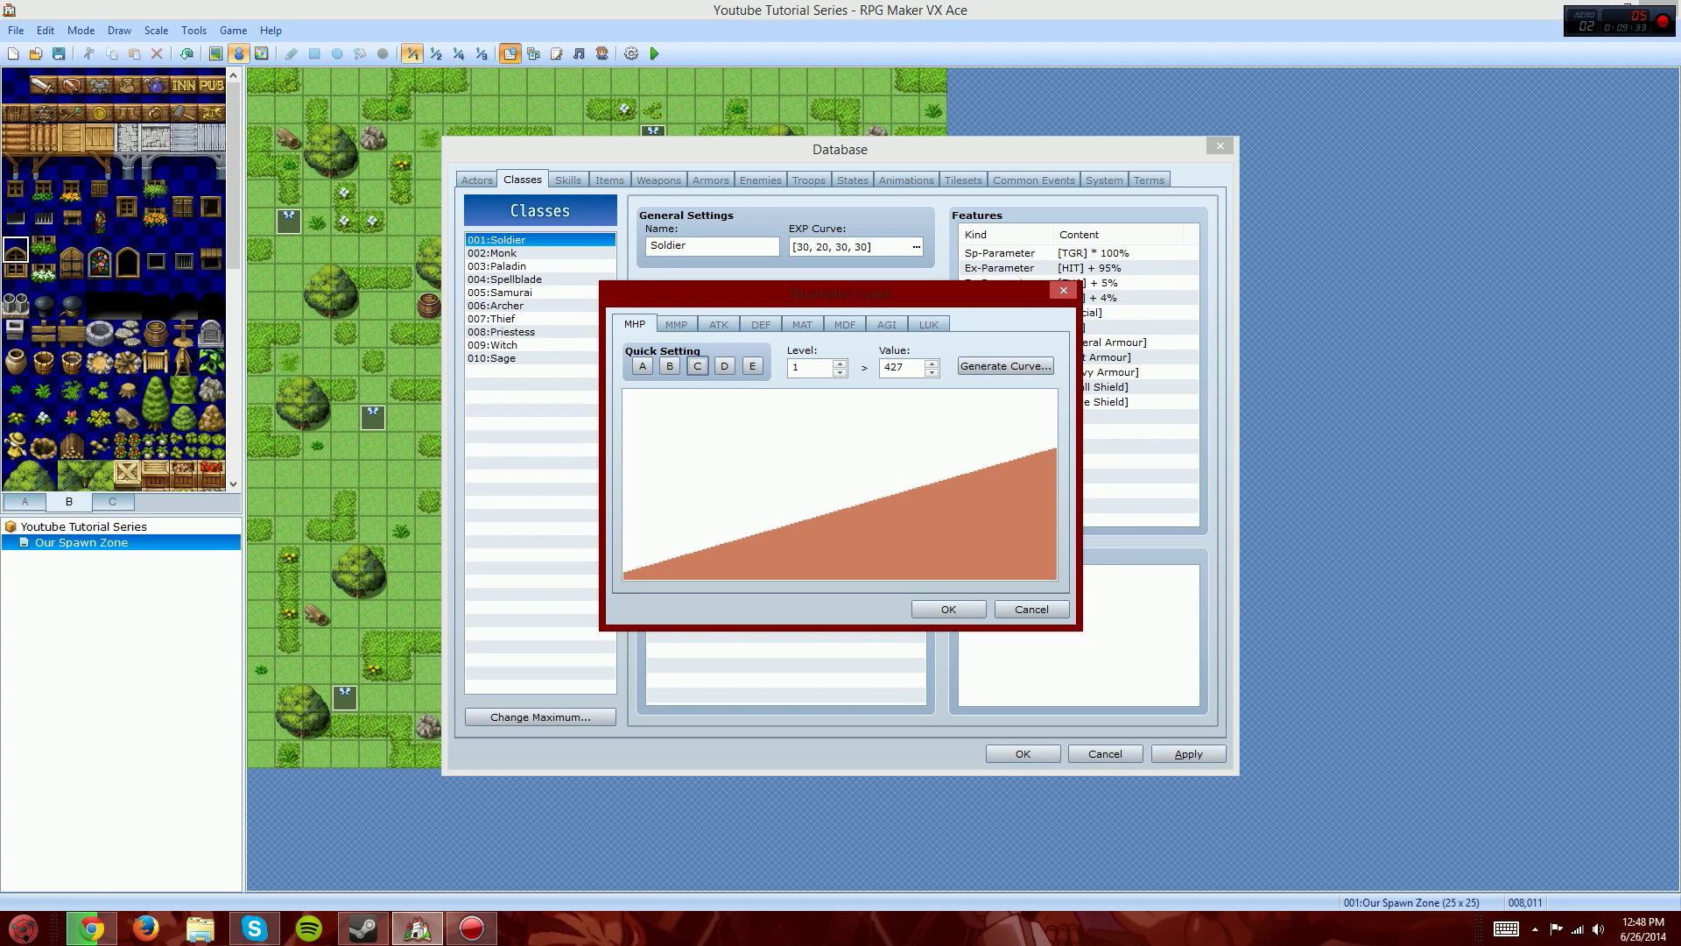
click(676, 324)
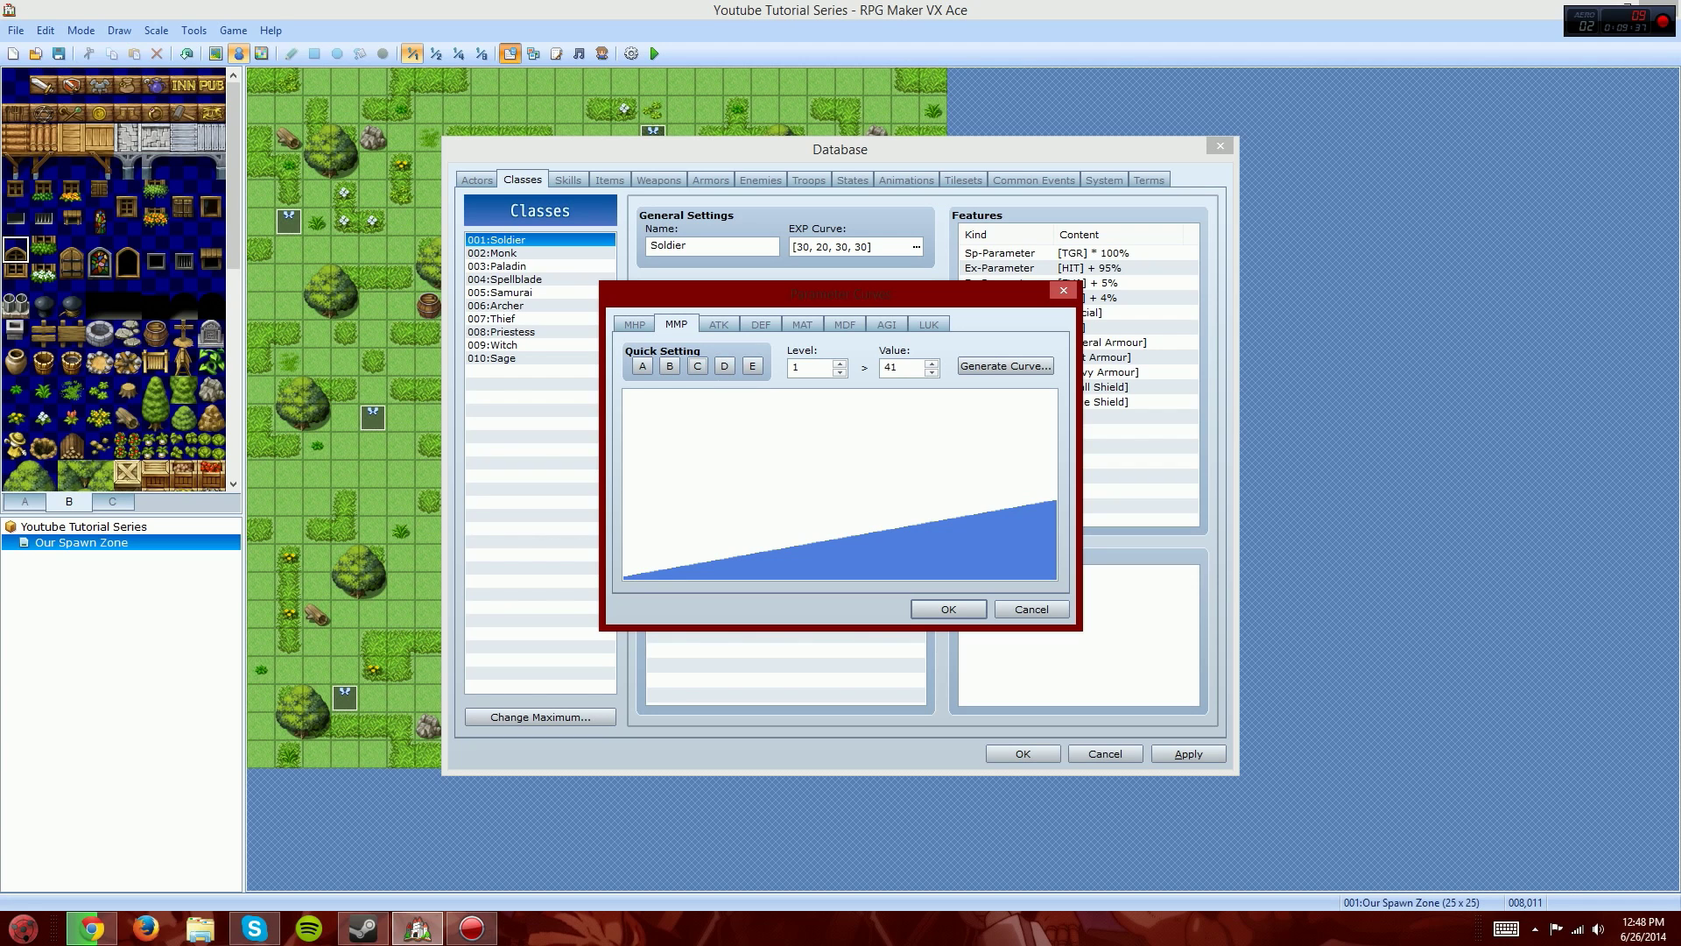
Step: Generate a custom MHP curve for the Soldier with 1 at Level 1 and 100 at Level 99
click(634, 324)
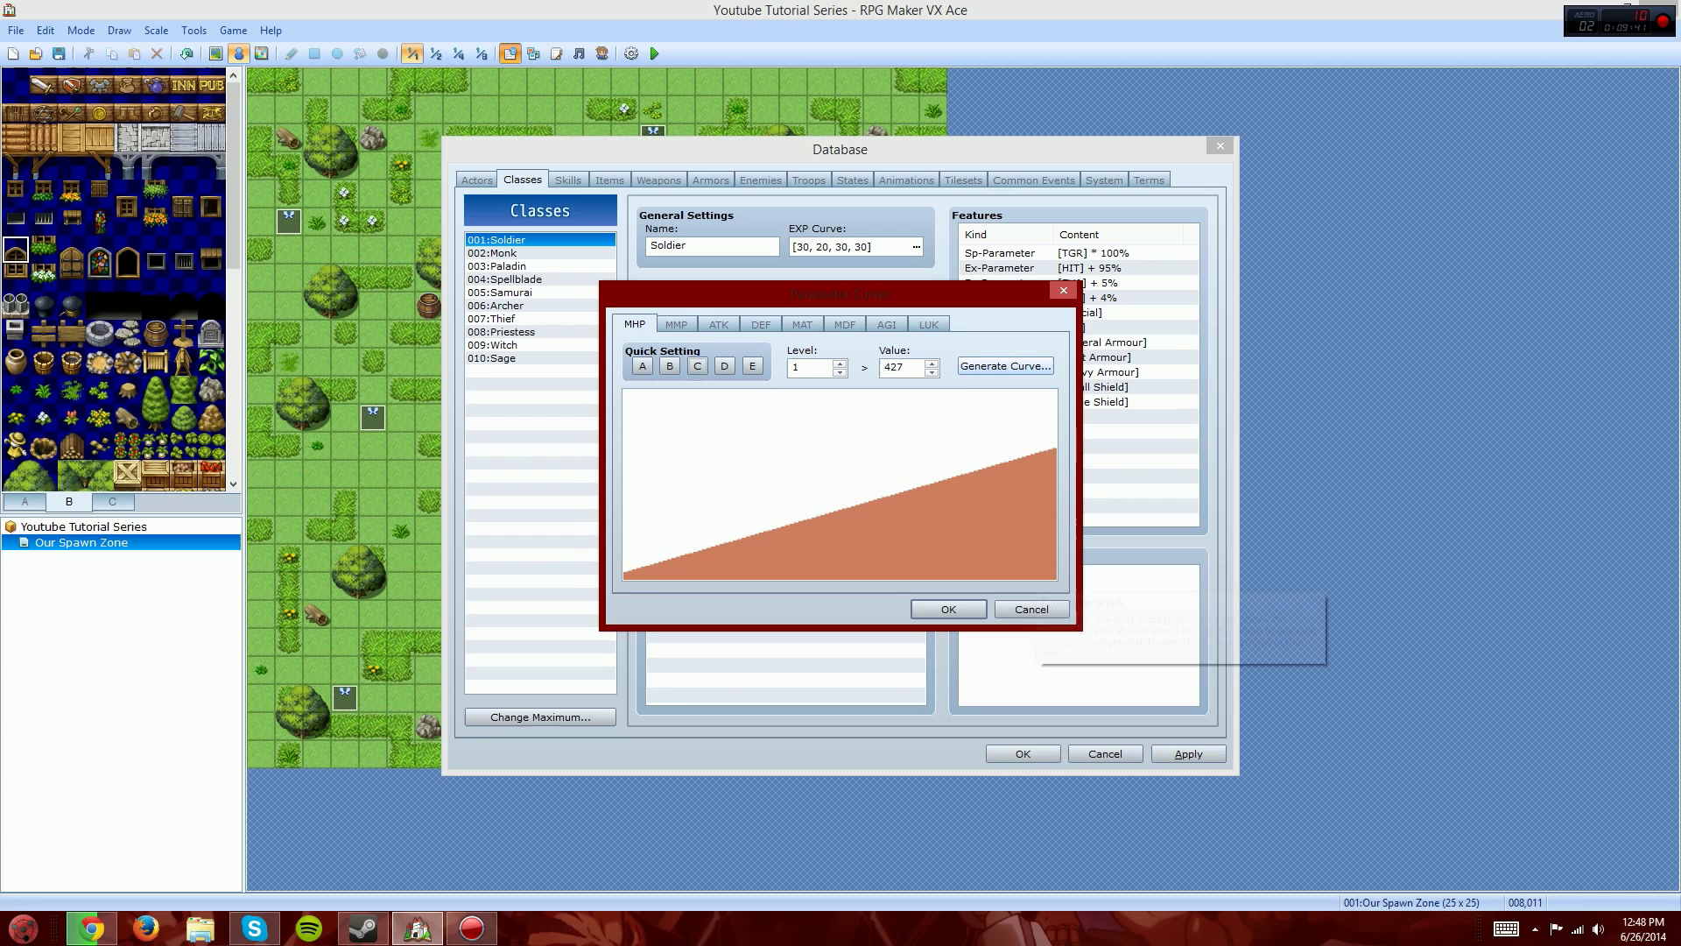
click(1006, 366)
text(1)
key(Tab)
text(10)
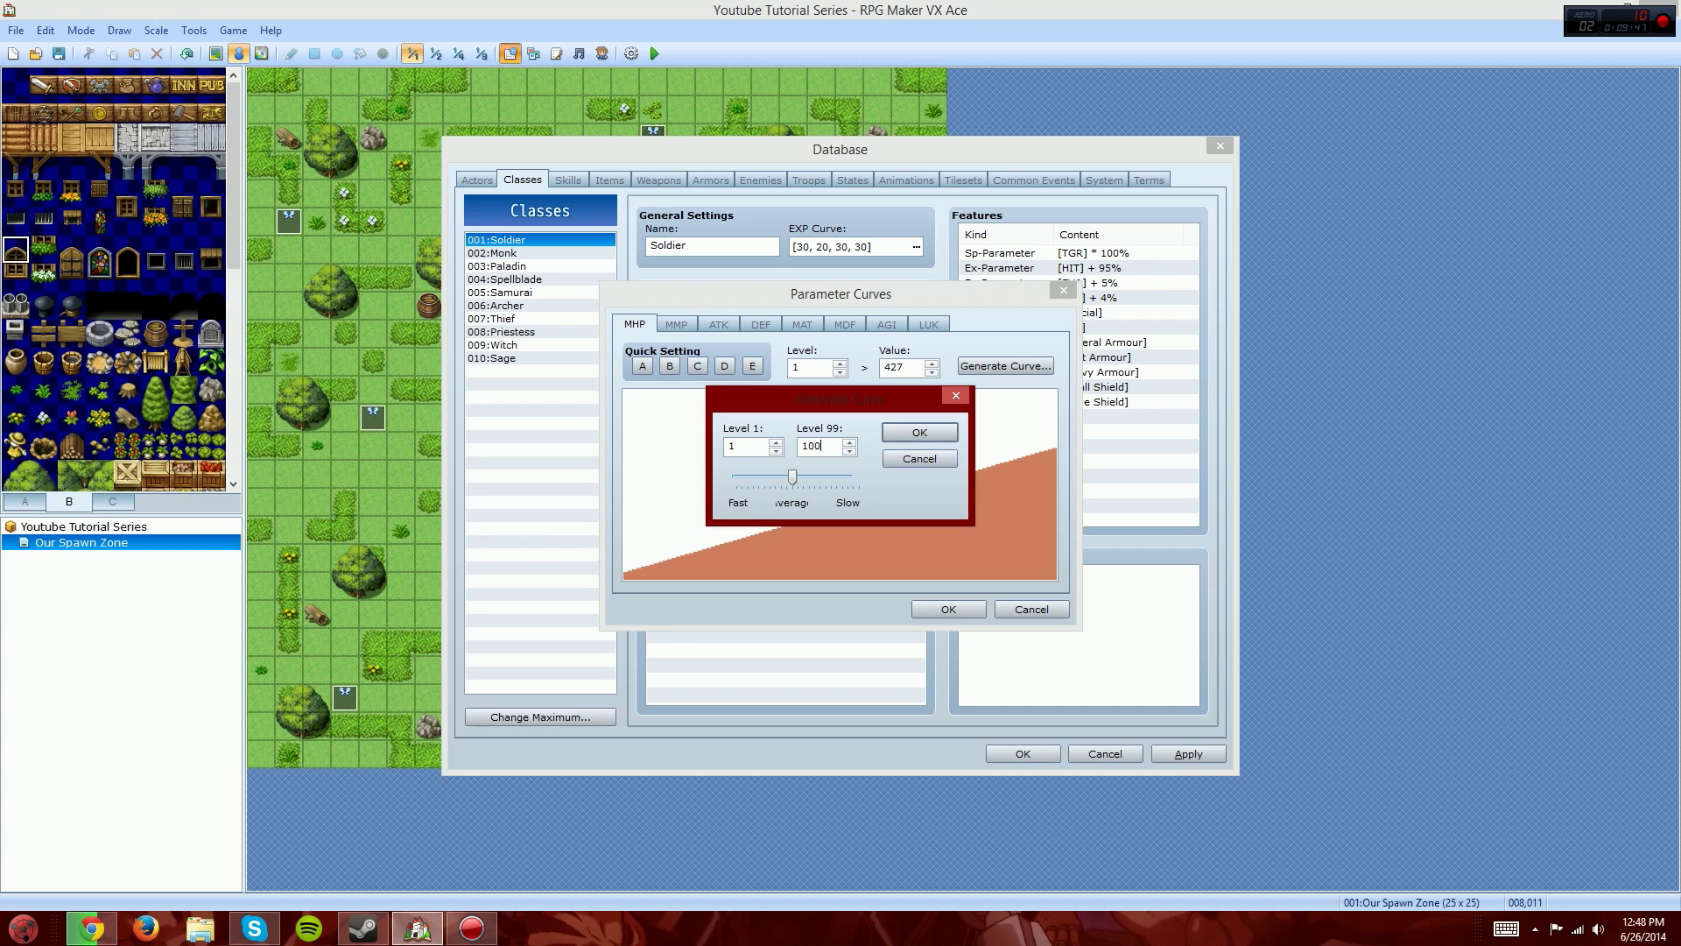
key(Return)
Step: Step through the levels of the generated MHP curve to check the value at each one, and return to level 1
click(840, 364)
click(840, 364)
click(840, 363)
click(840, 363)
click(840, 363)
click(839, 364)
click(839, 363)
click(840, 364)
click(839, 363)
click(840, 363)
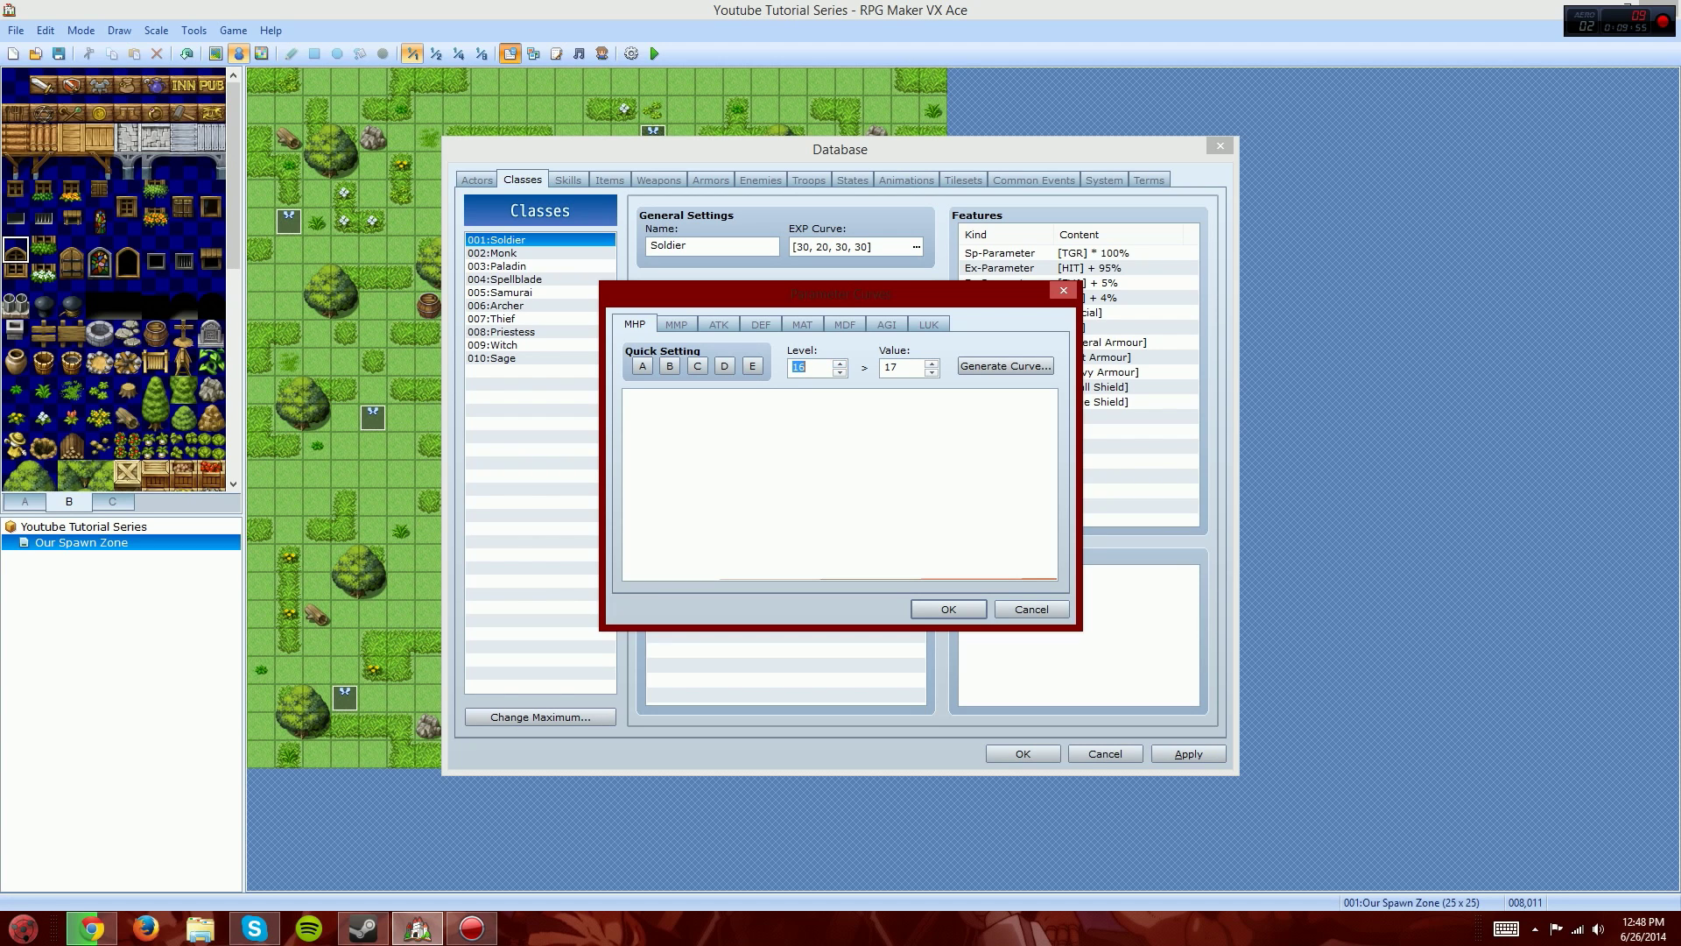
click(840, 373)
Step: Try regenerating the 1 to 100 MHP curve at the fastest growth and between Fast and Average, and discard the parameter changes
click(1005, 366)
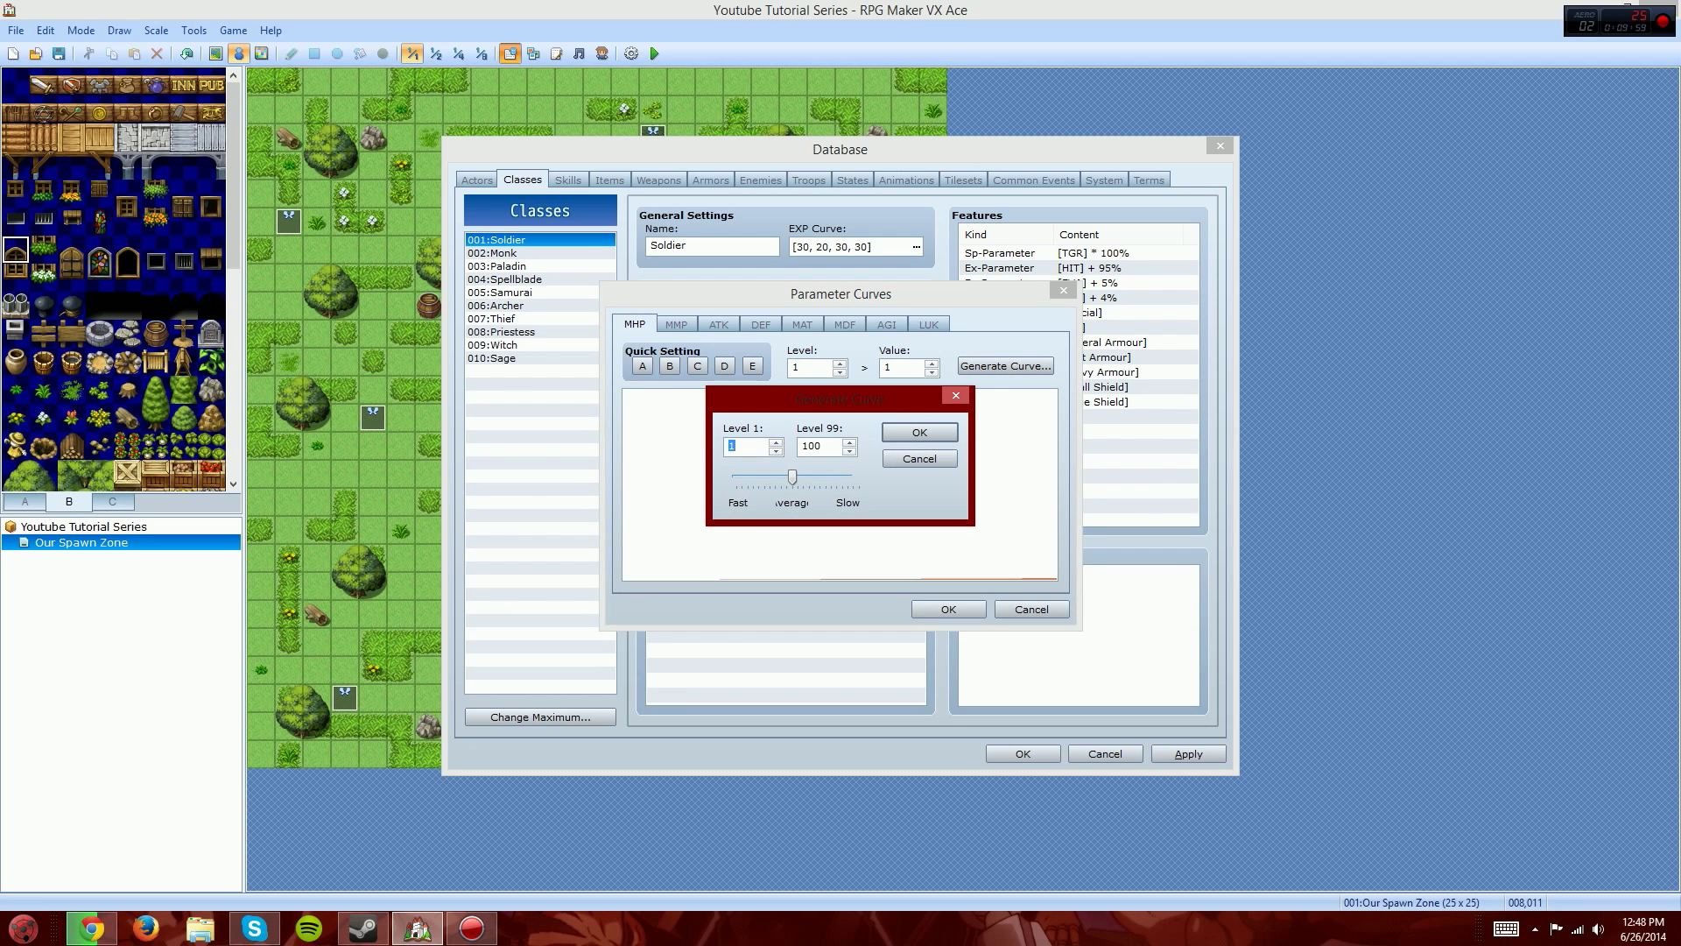
drag(793, 477, 735, 477)
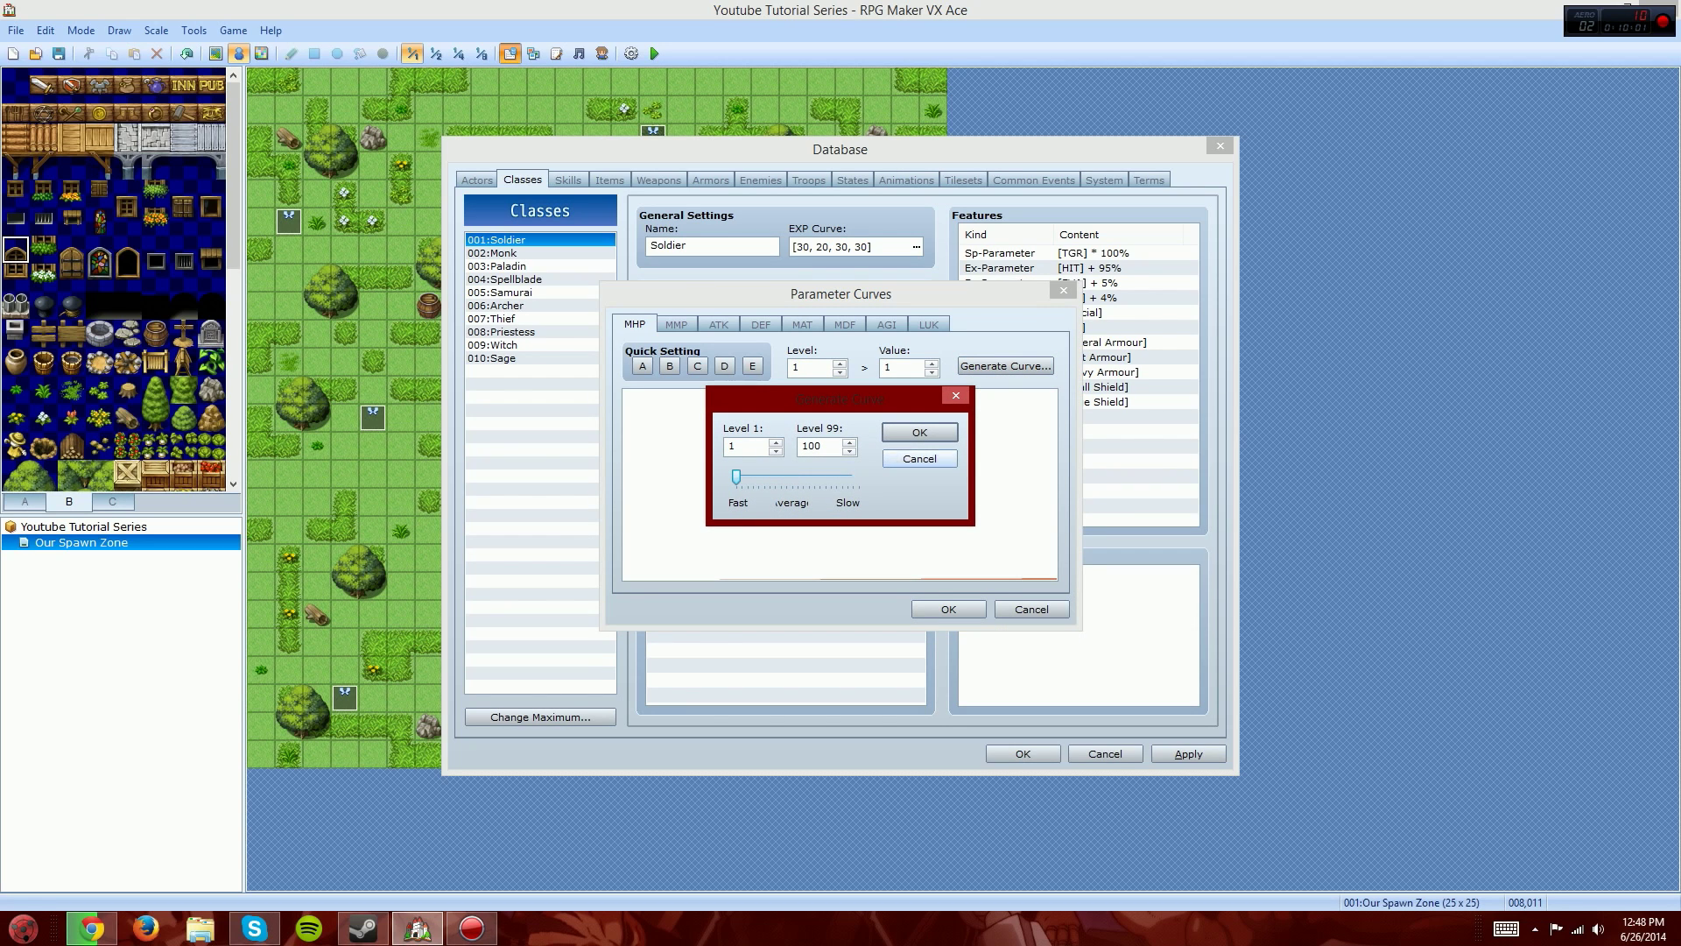
click(920, 432)
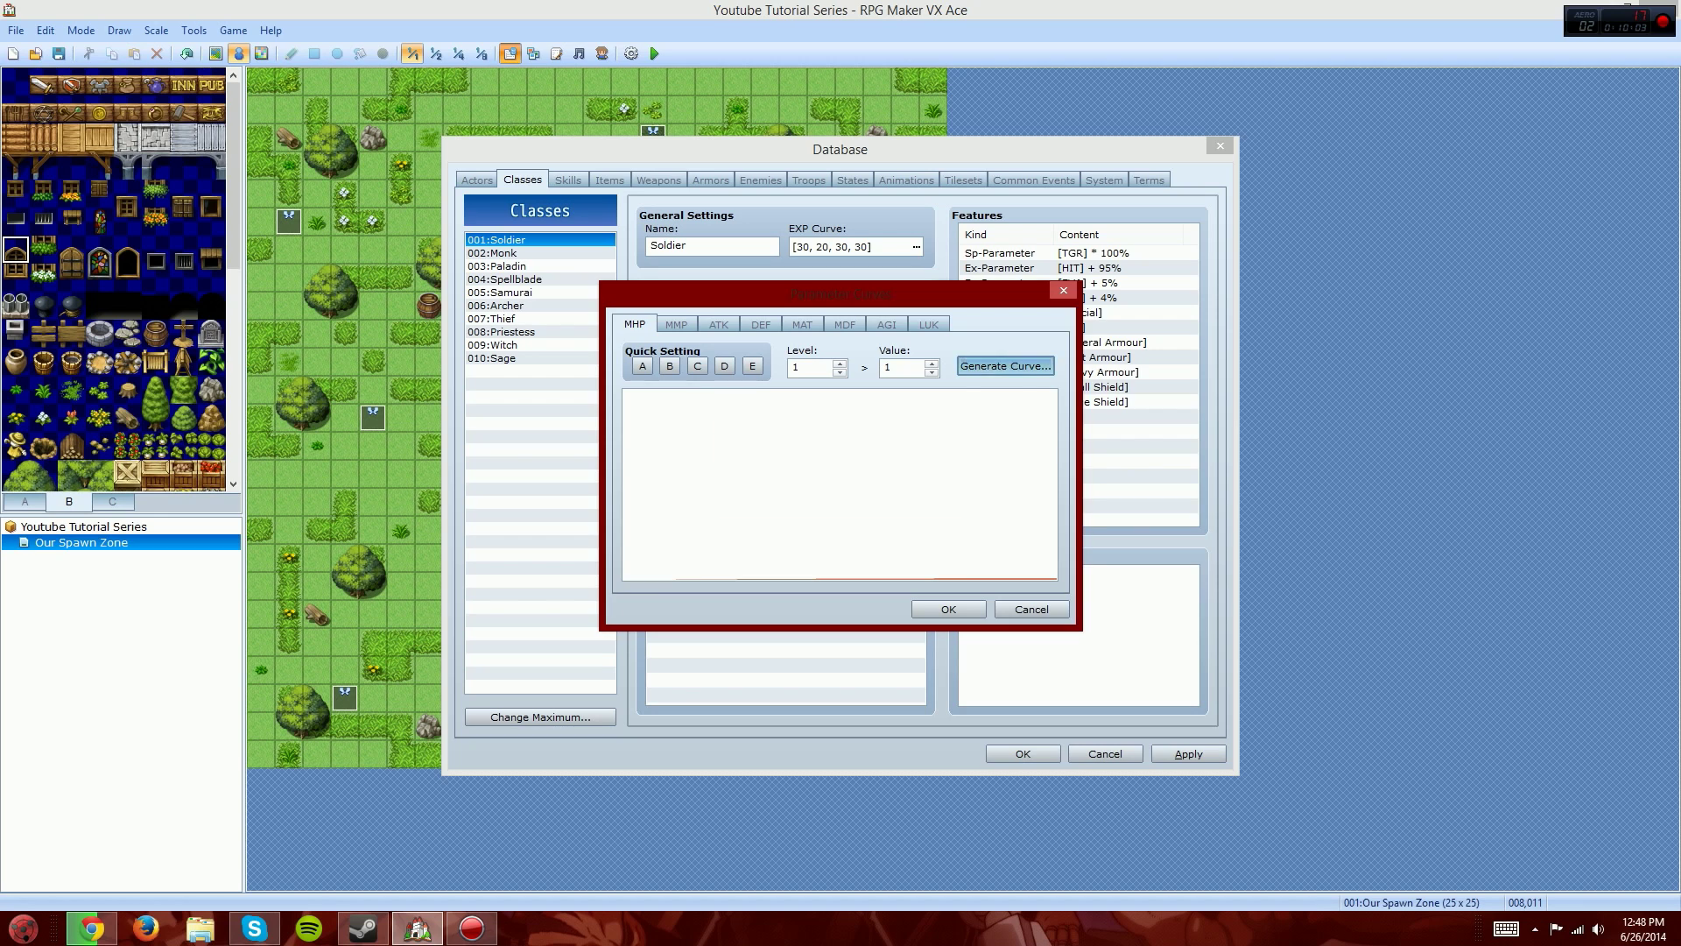
click(1005, 366)
drag(793, 478, 770, 477)
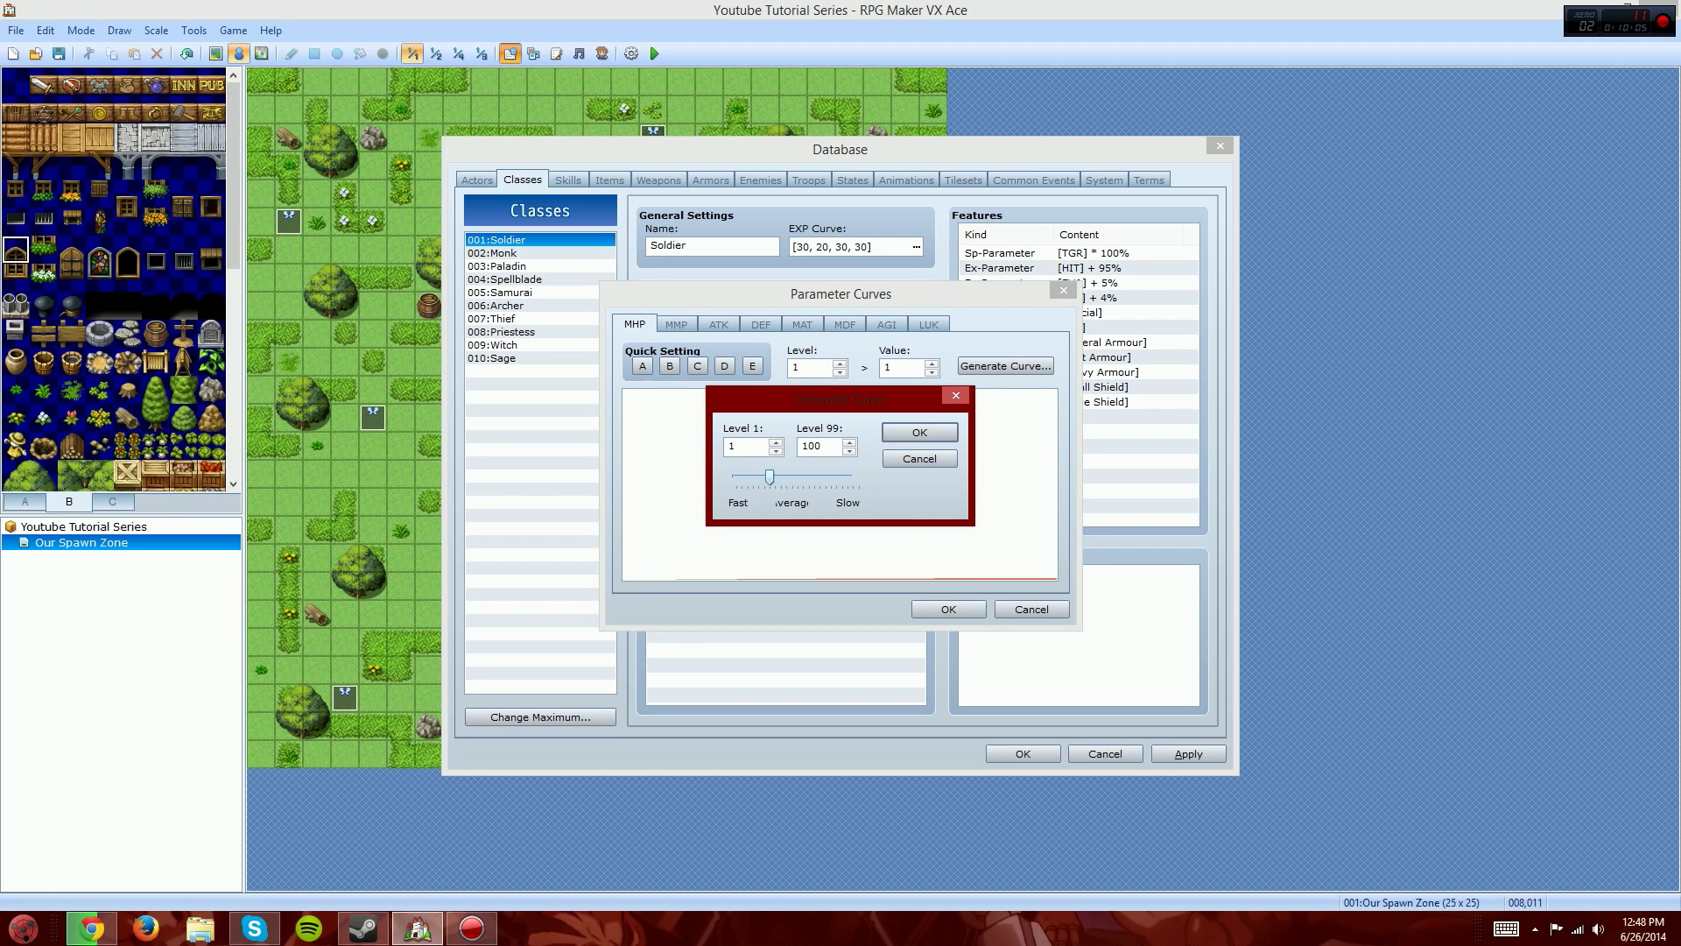
click(919, 432)
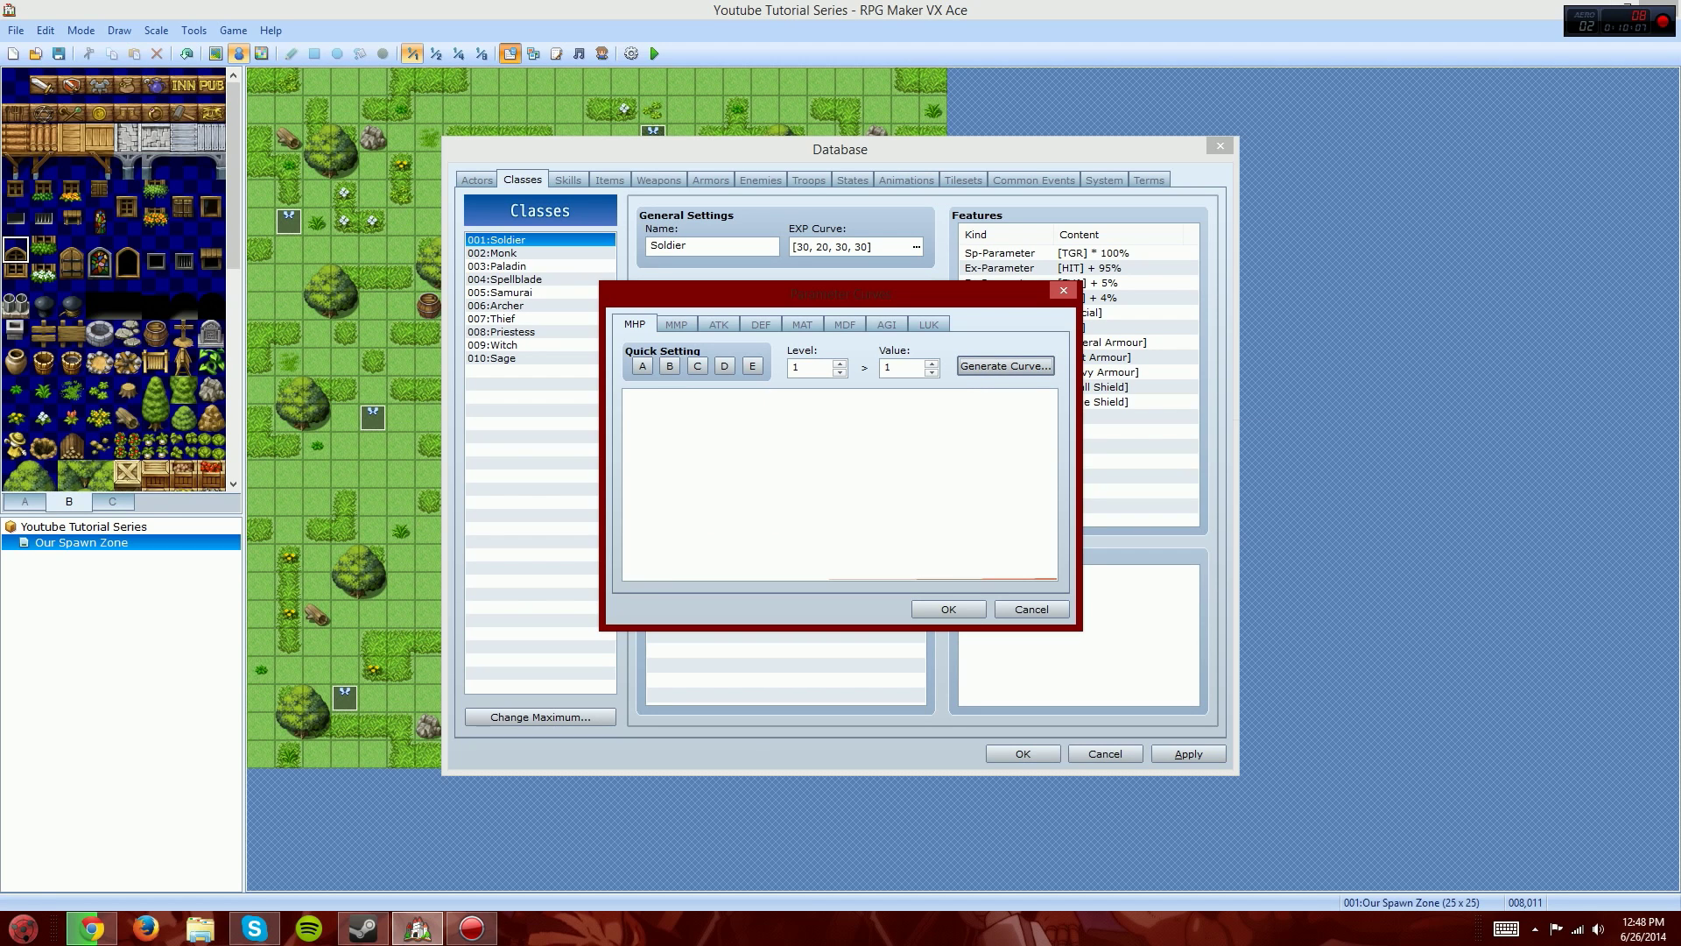
click(1032, 608)
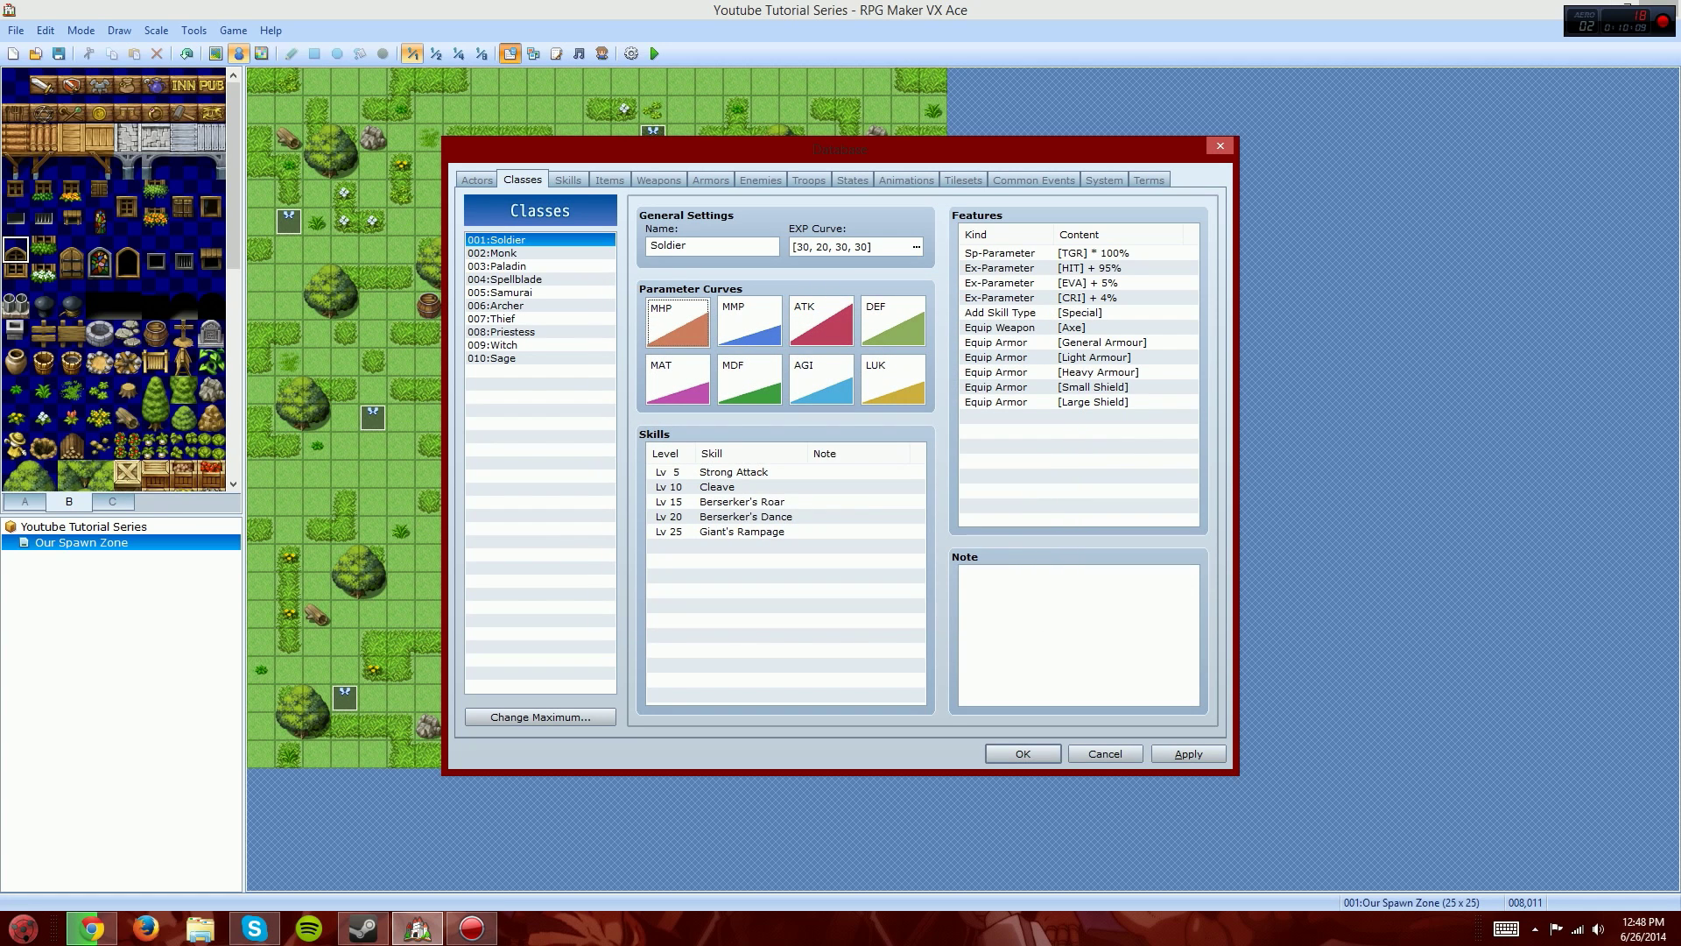
Step: Look through the Soldier's parameter curves from MHP to LUK, and close them without changes
double_click(821, 321)
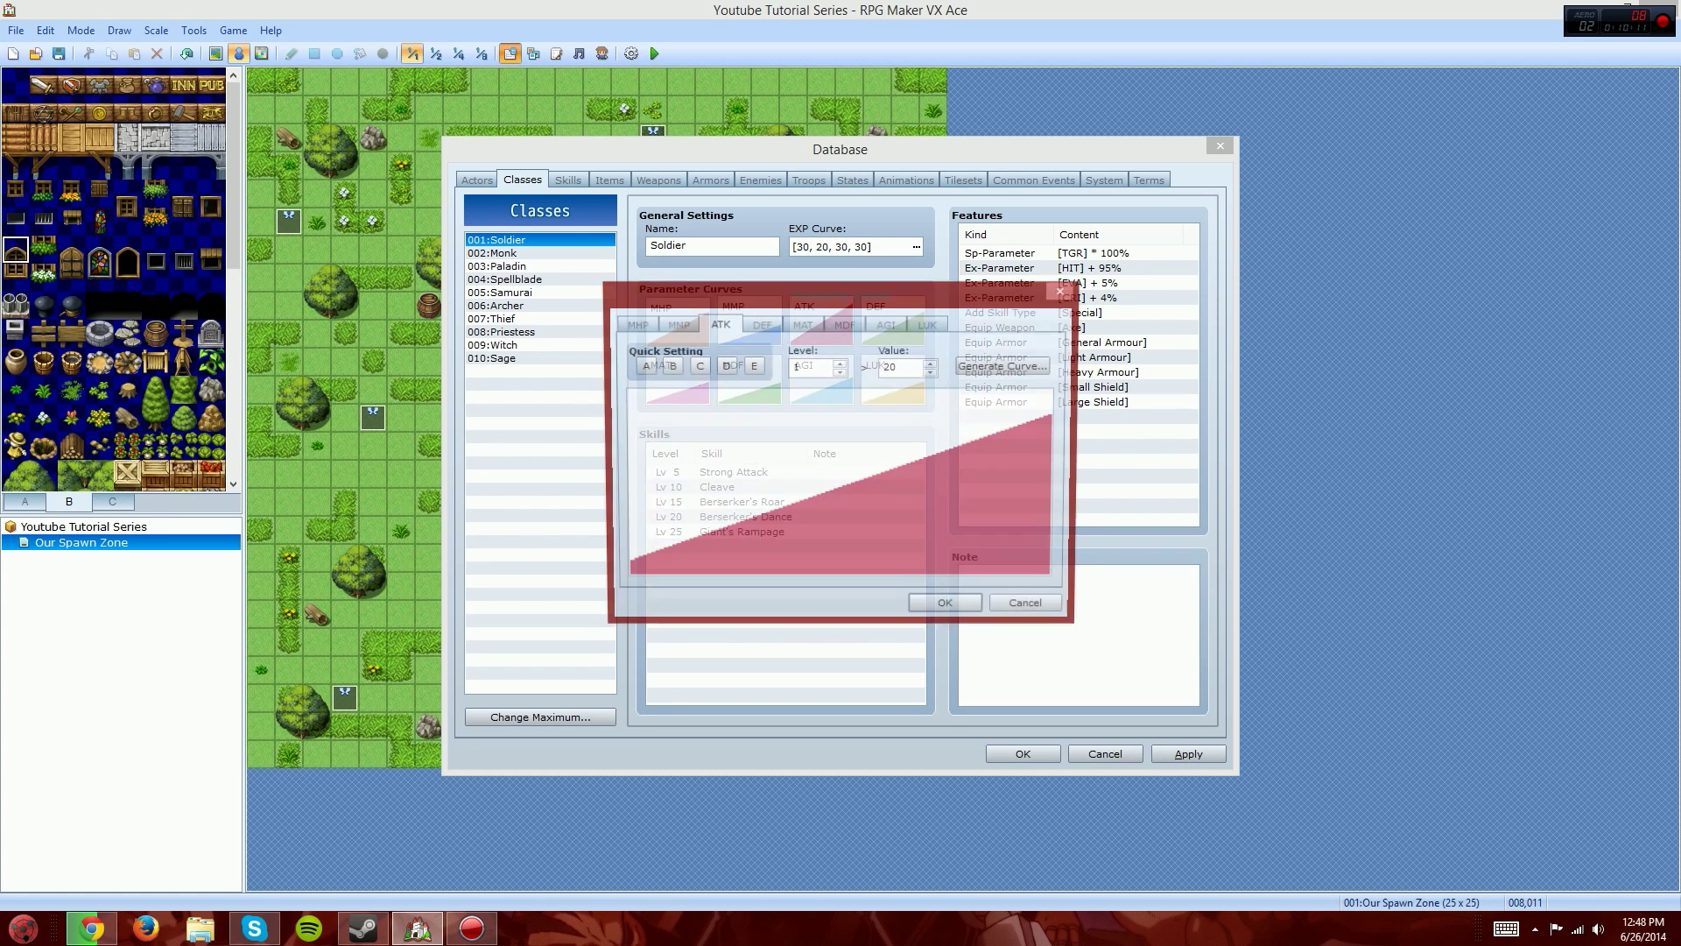
click(635, 324)
click(676, 324)
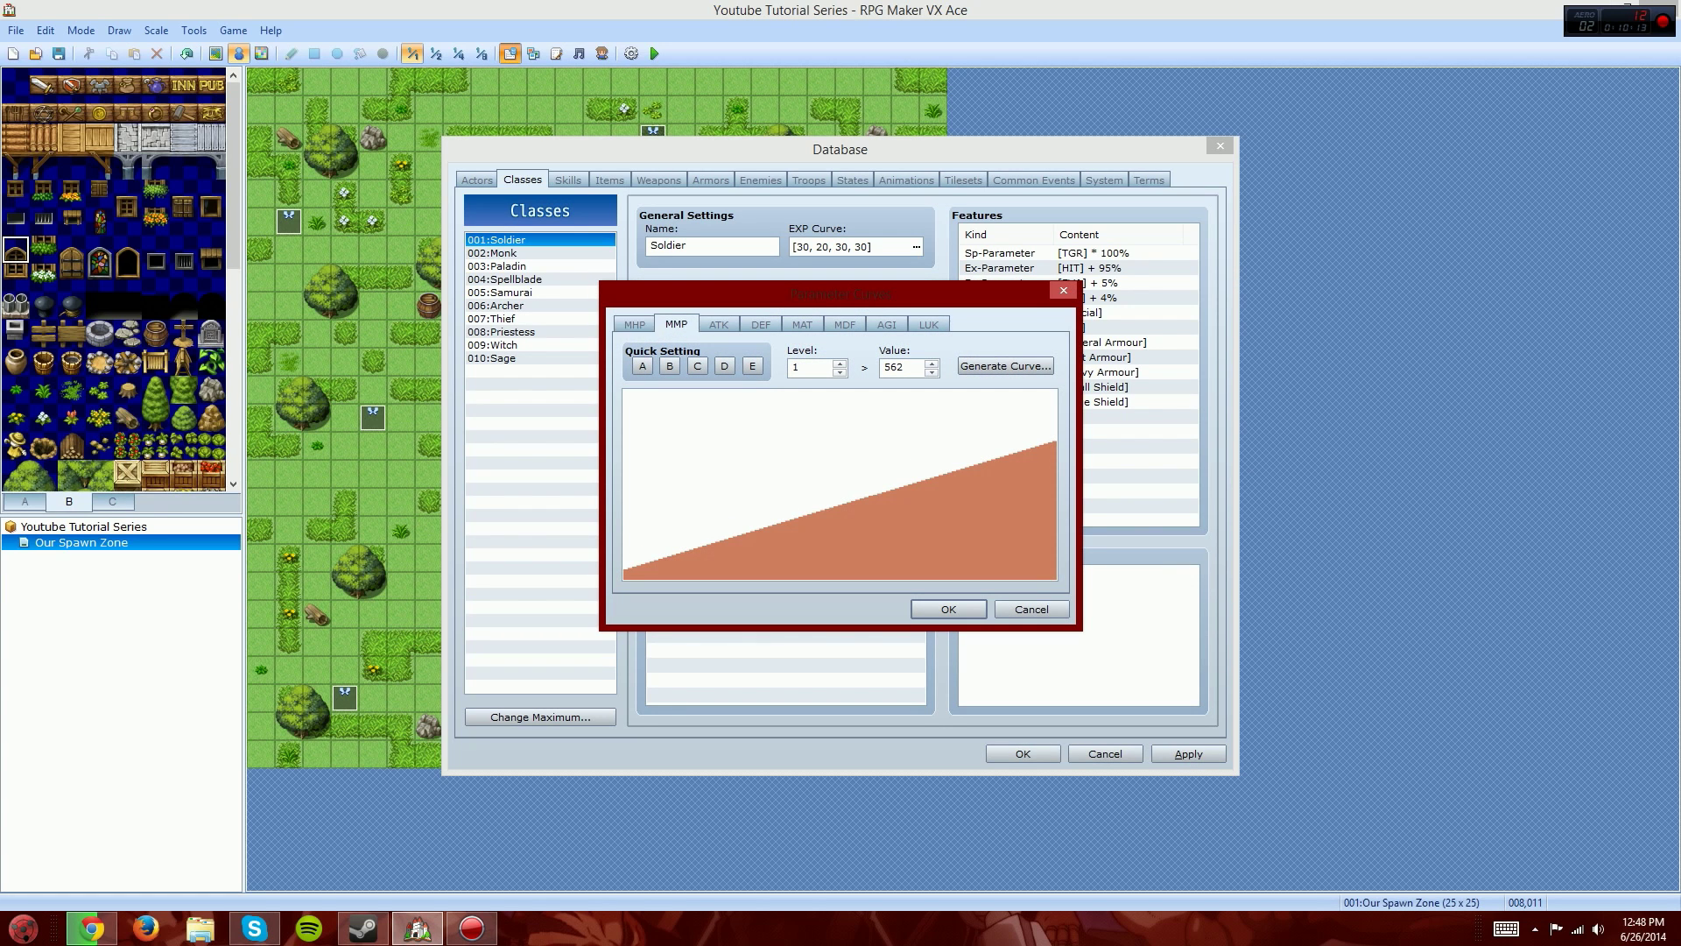
key(Right)
key(Right)
key(Right)
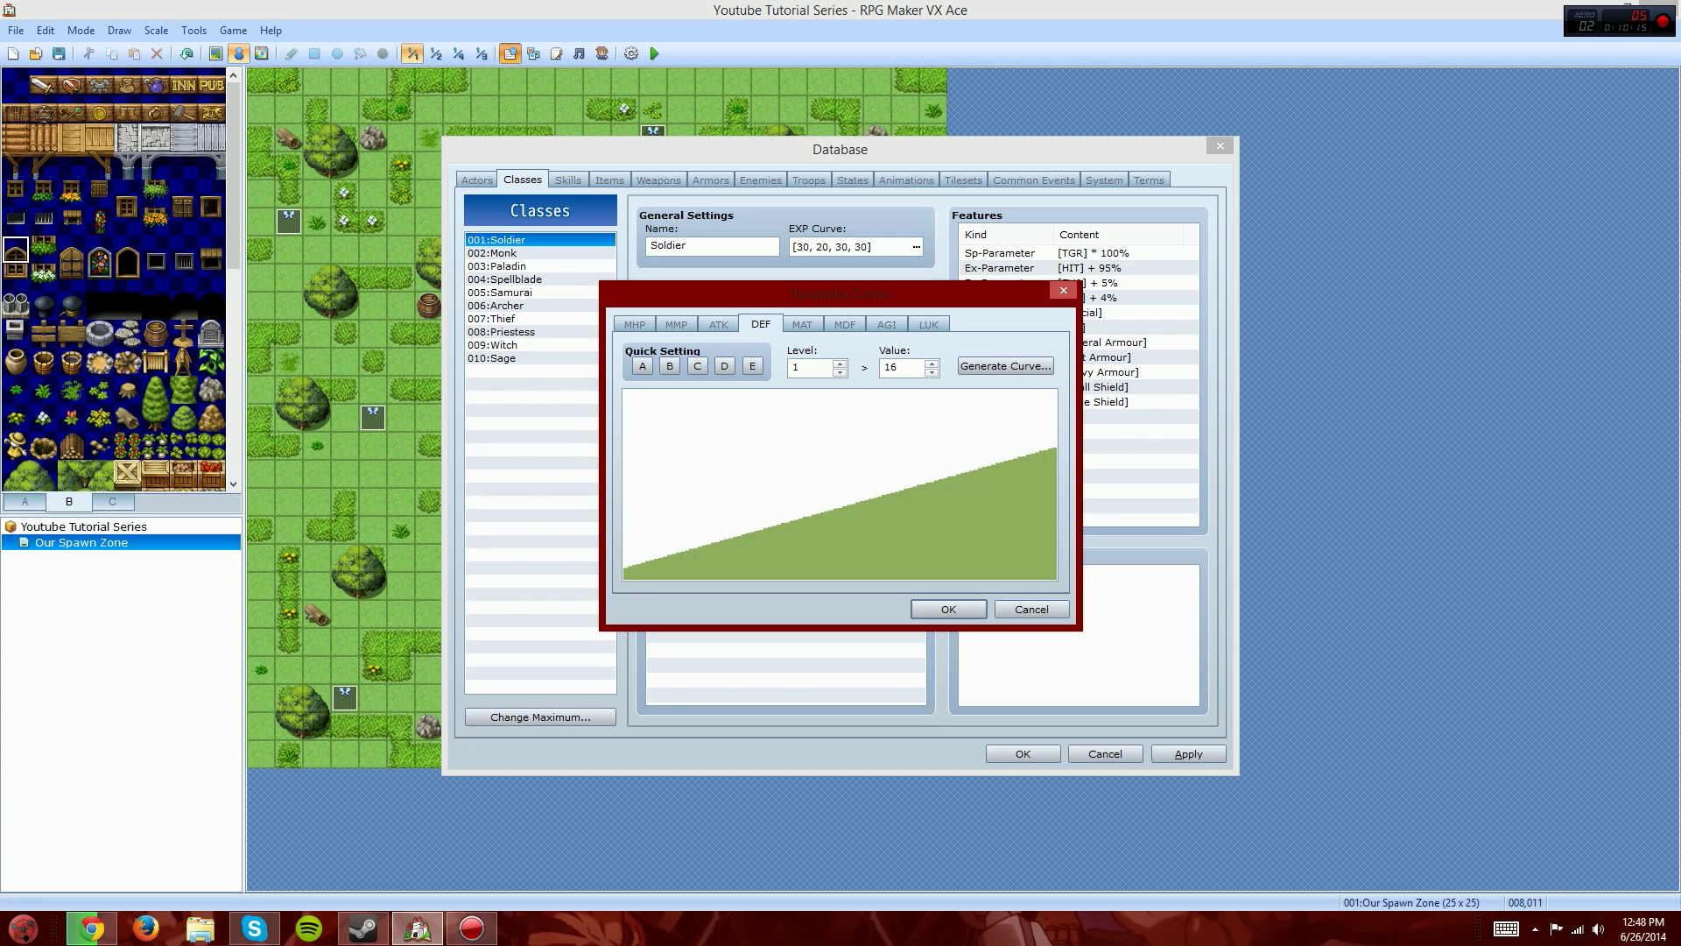
key(Right)
key(Right)
key(Right)
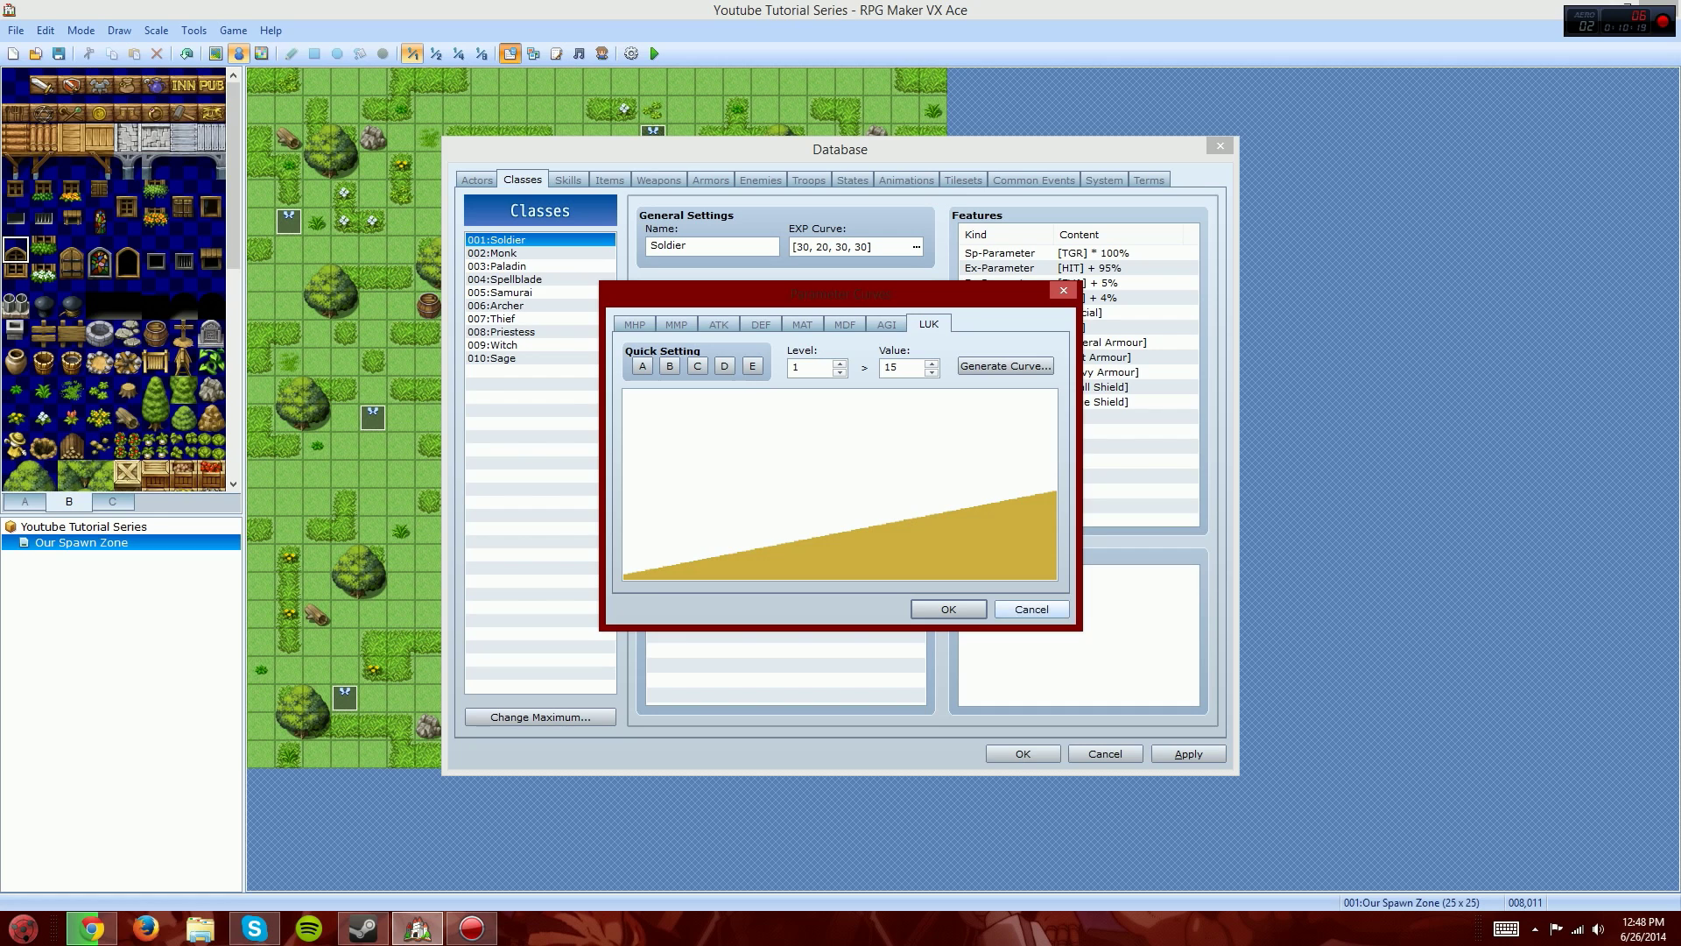
key(Escape)
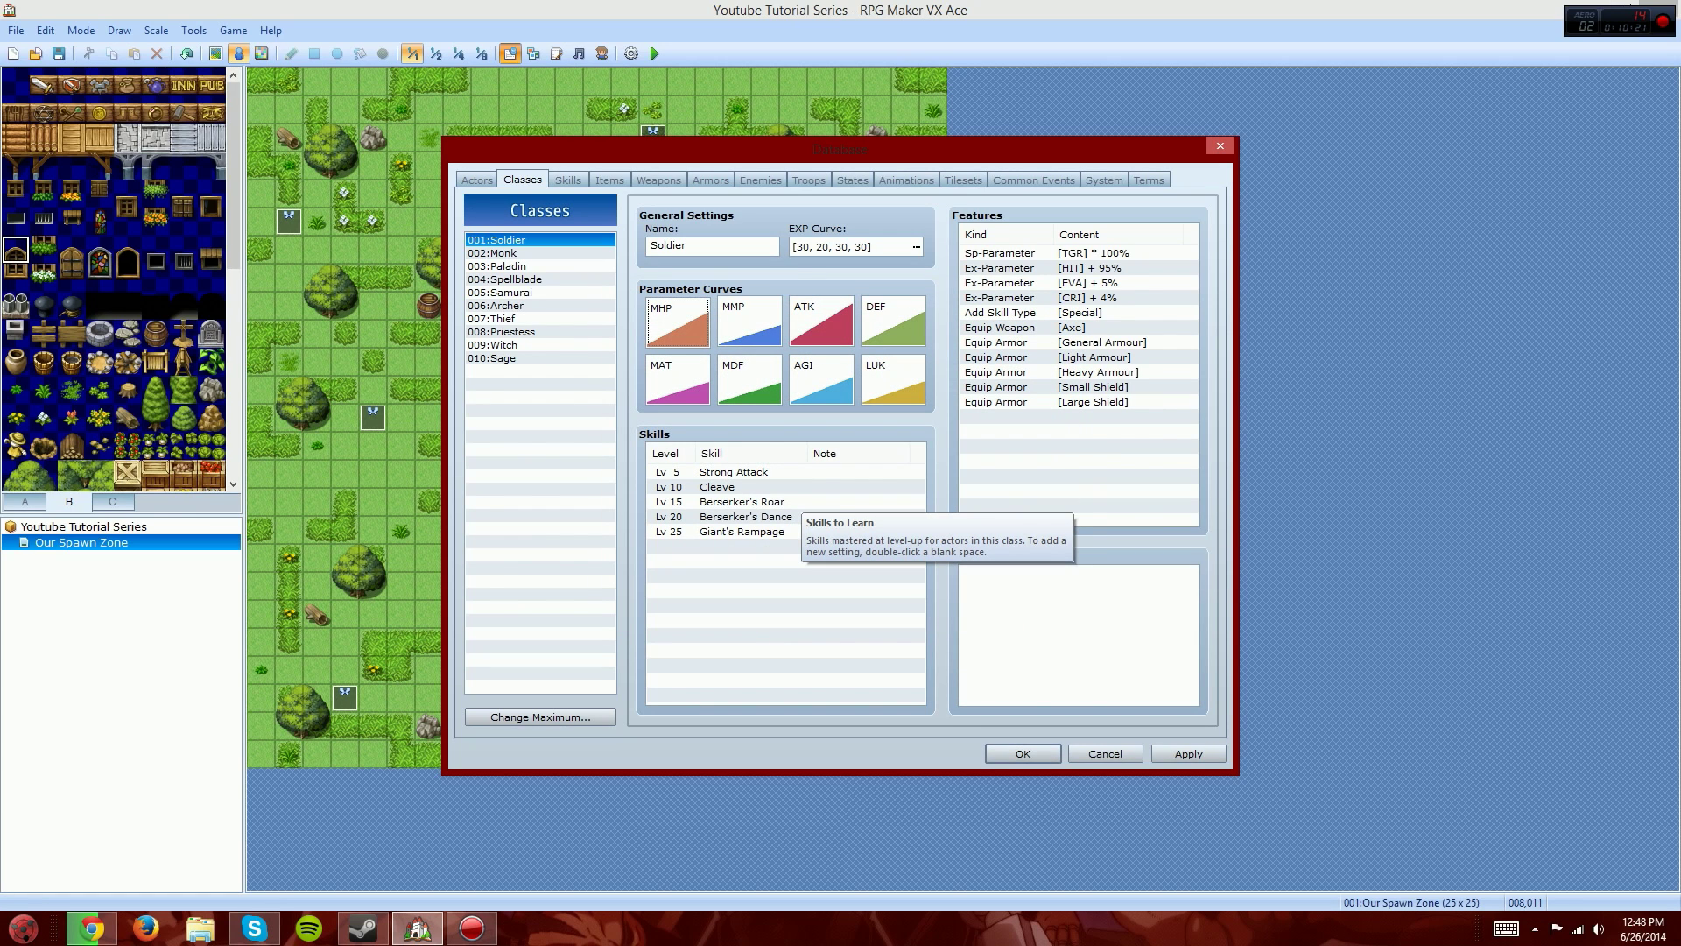
Step: Open a new skill-to-learn entry for the Soldier, view the skill choices, and discard the entry
double_click(753, 561)
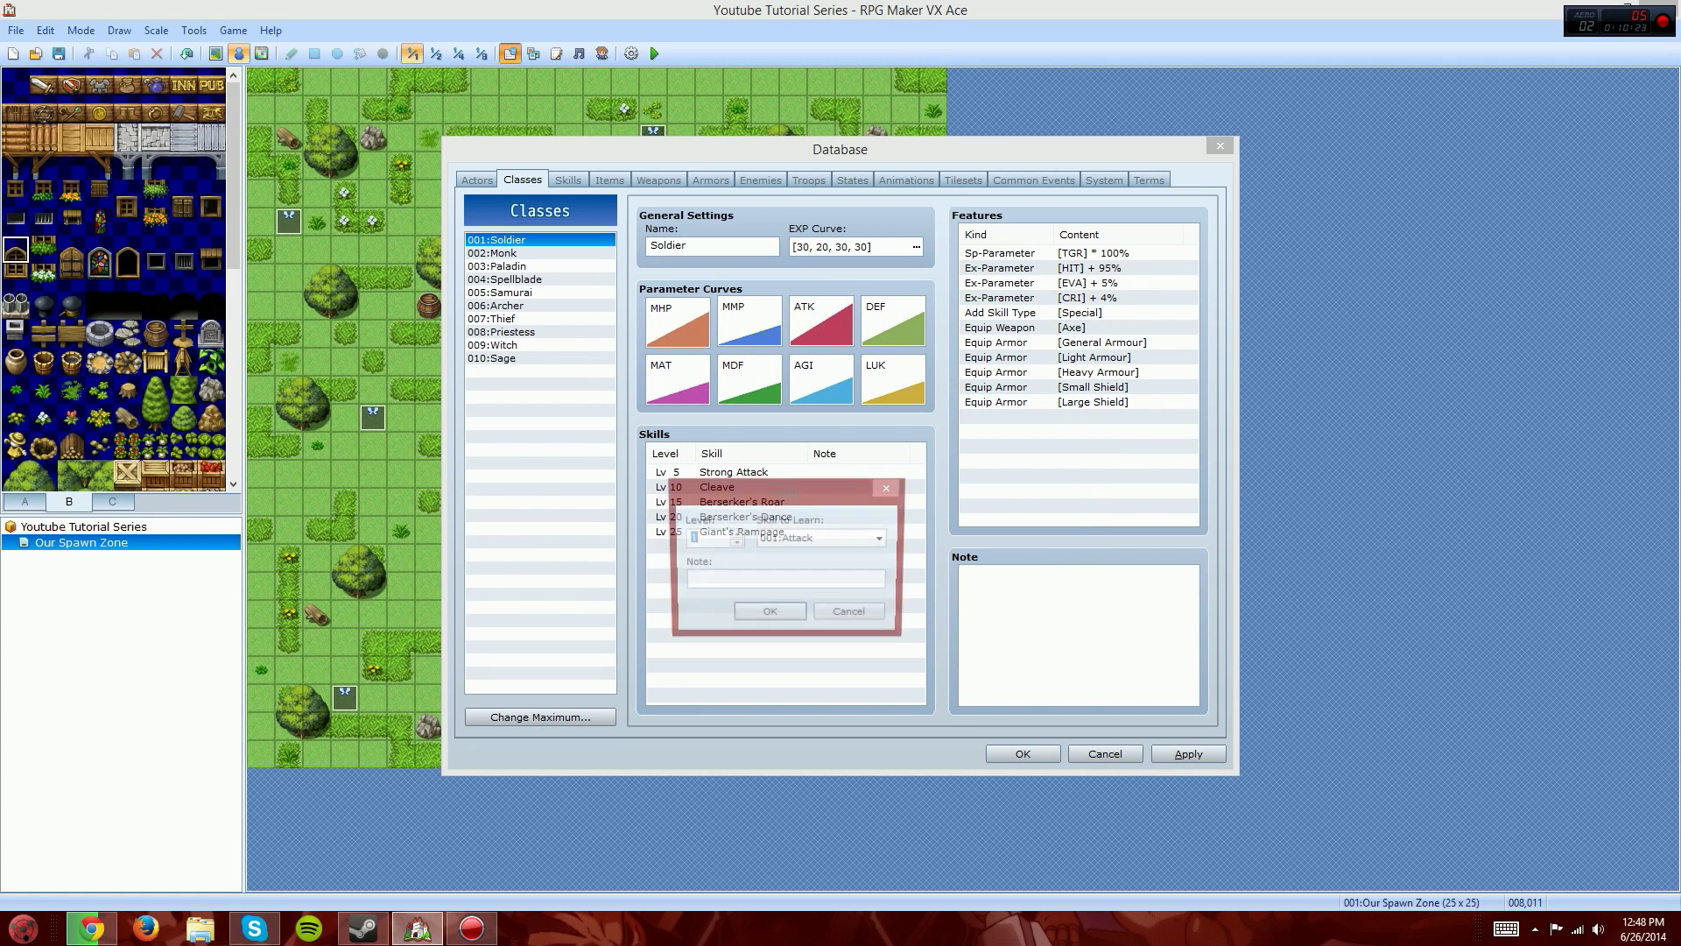
click(882, 539)
click(883, 538)
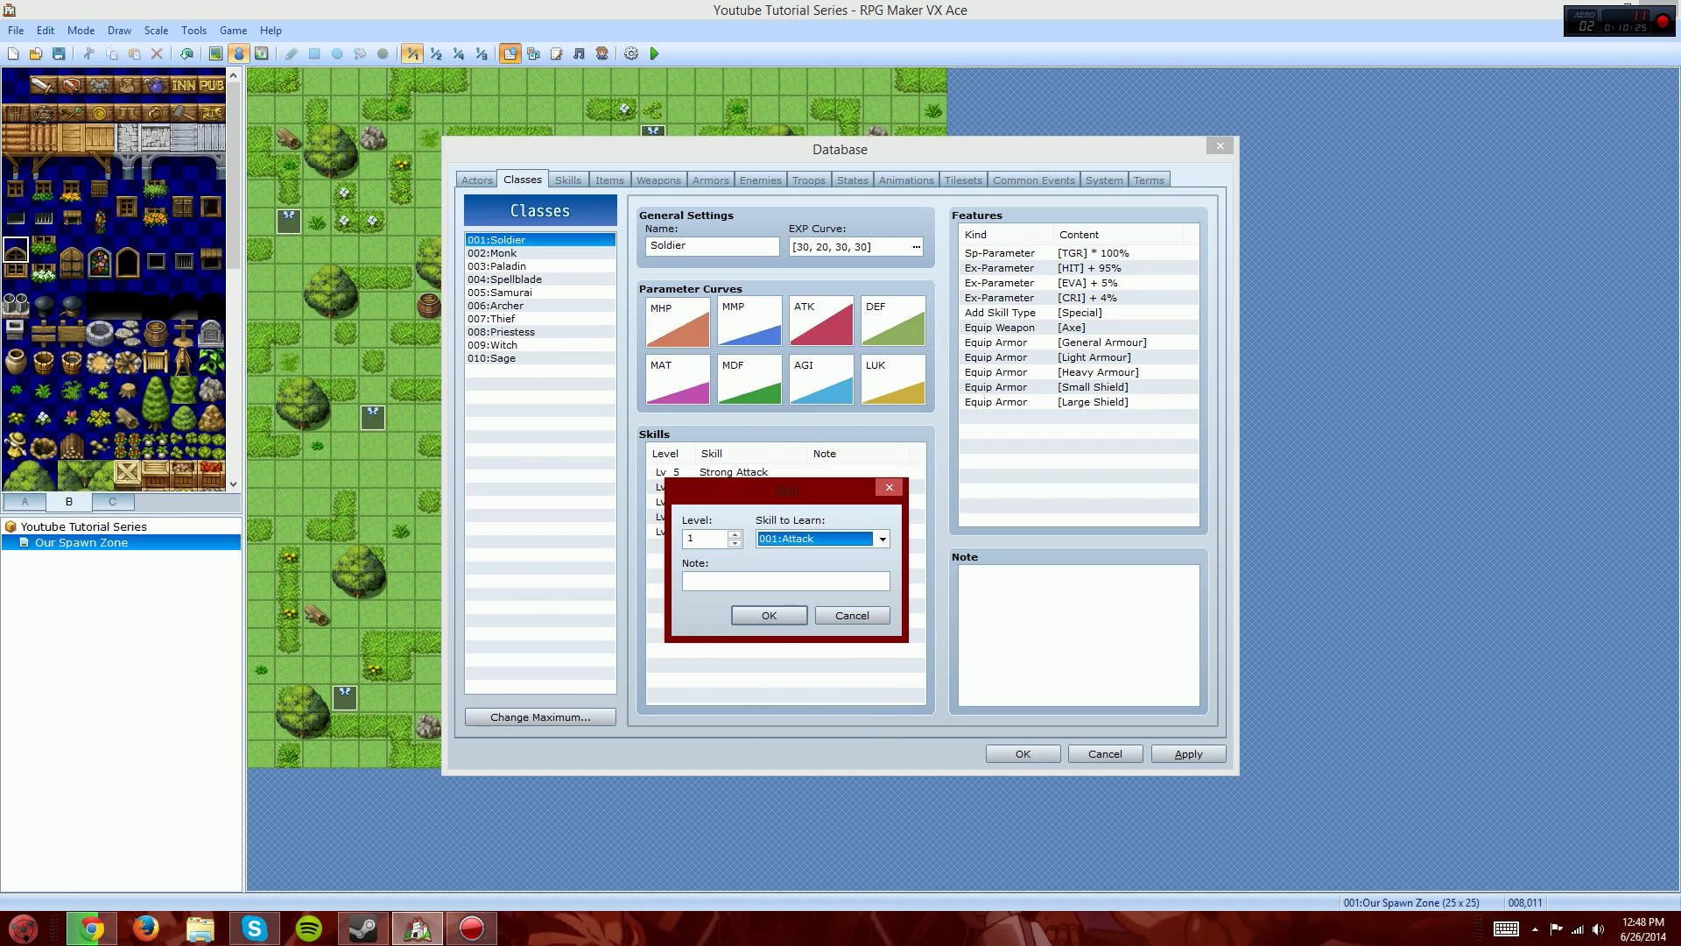
click(852, 616)
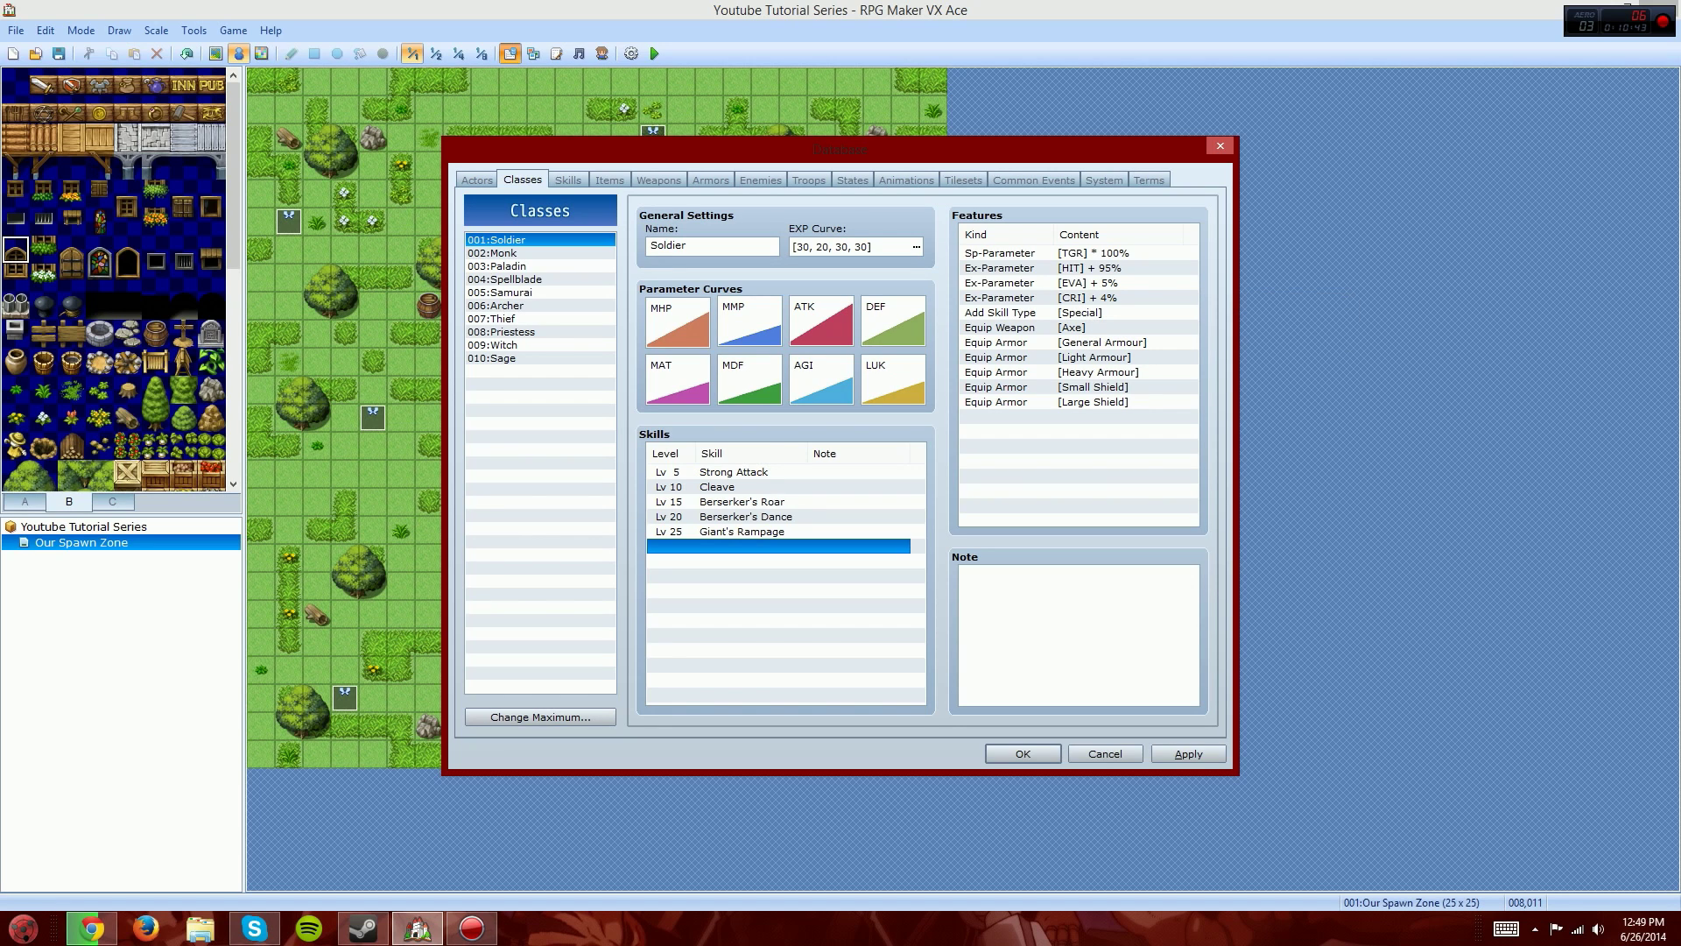
Step: Raise the maximum number of classes to 12
click(540, 716)
text(12)
click(609, 718)
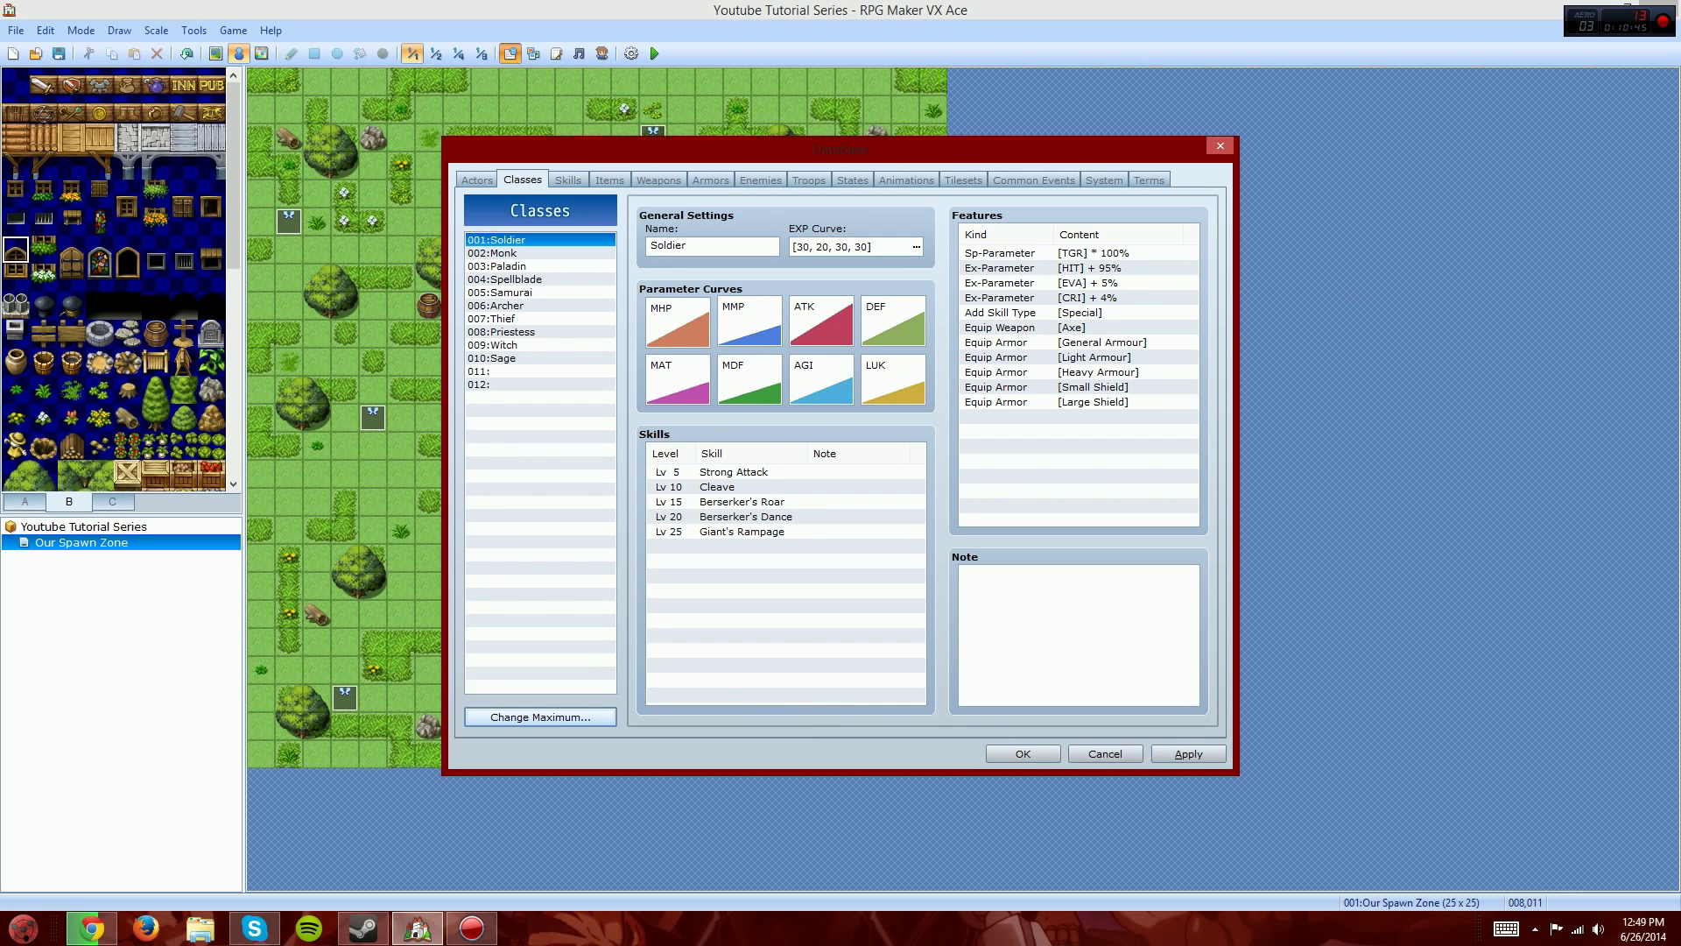
Step: Name class 011 with a row of equals signs as a divider, and return to the Soldier class
click(540, 372)
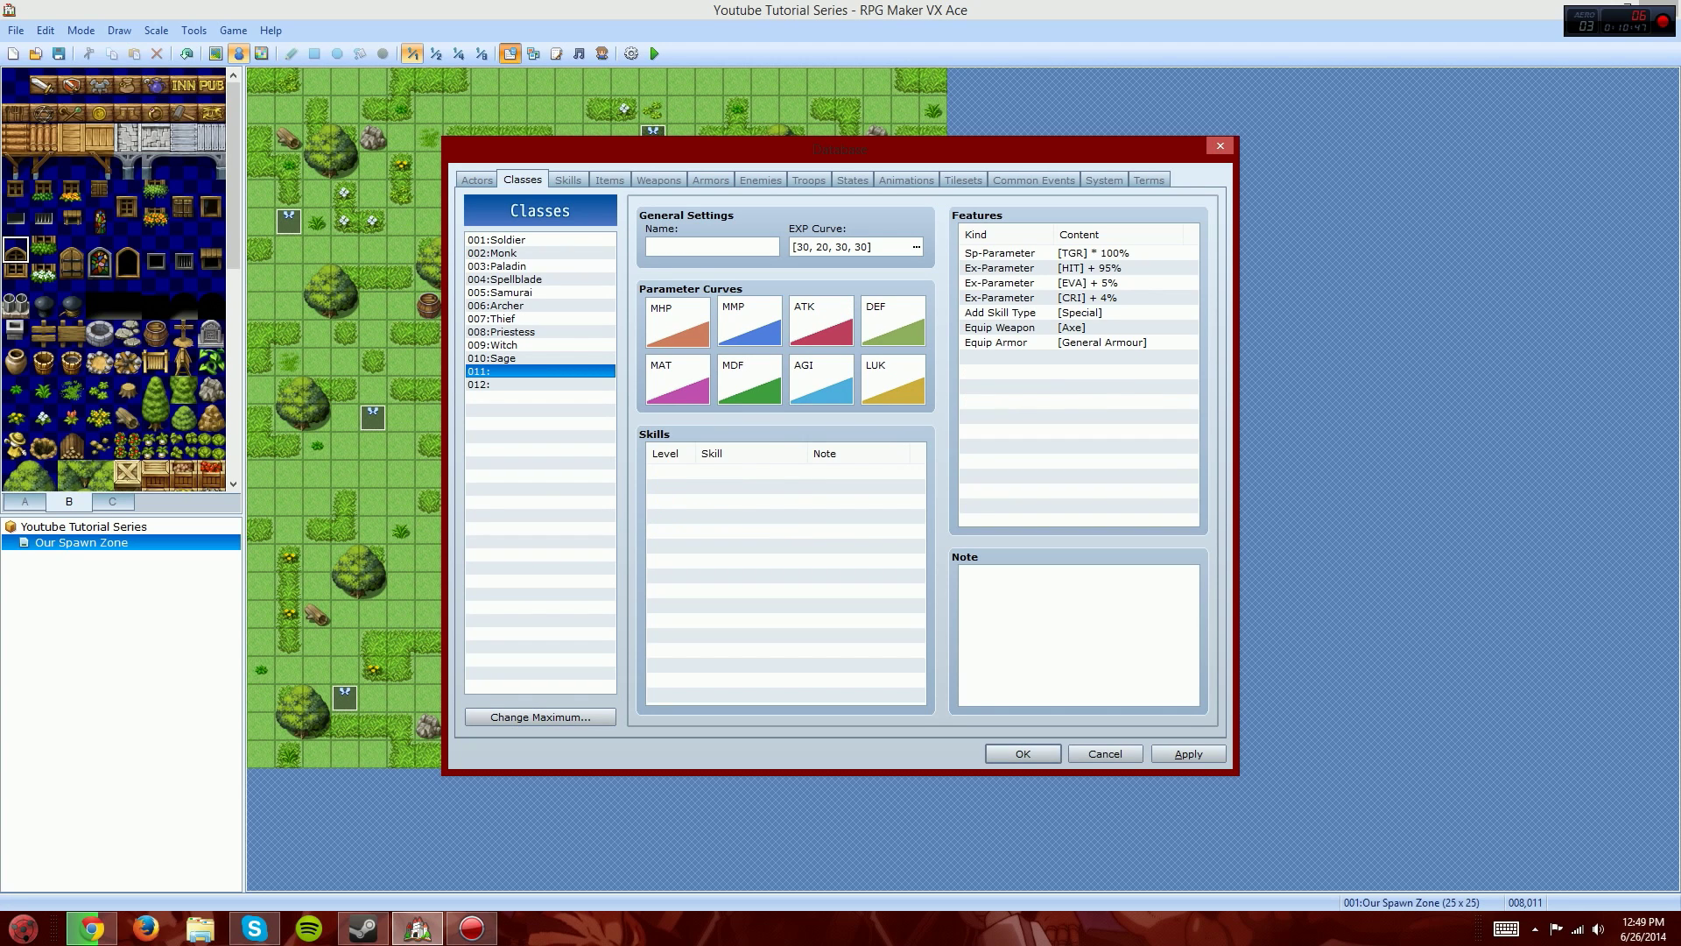
click(692, 247)
text(===============)
click(540, 240)
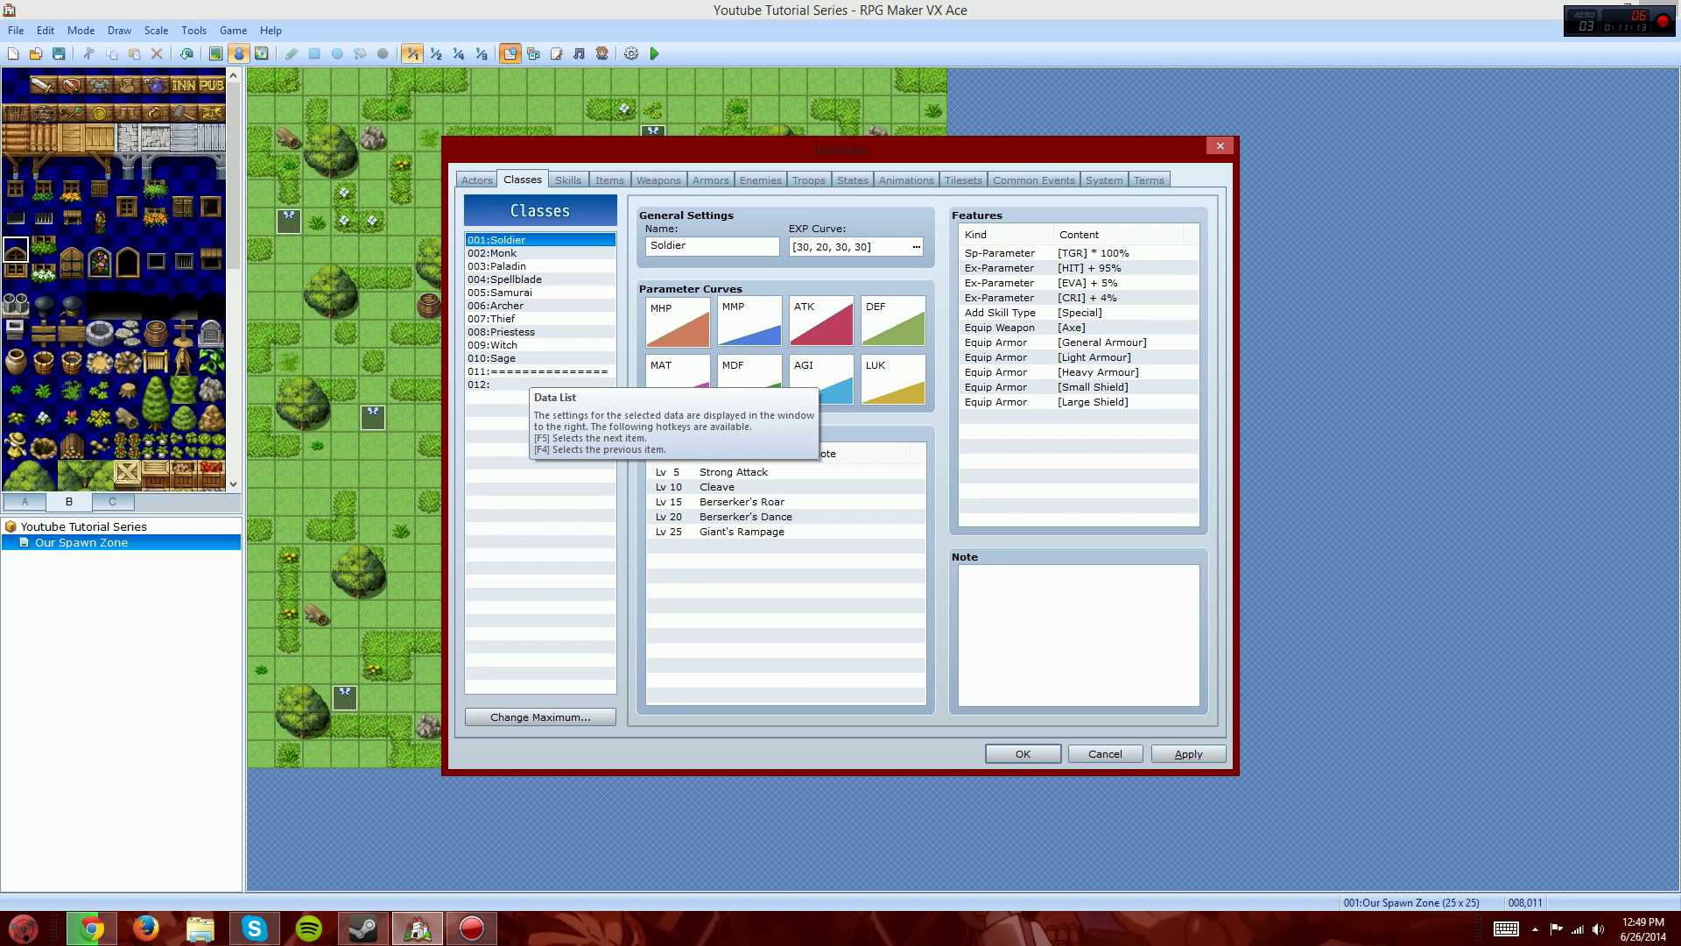
Step: Review the Spellblade class and the settings of custom actor 012, and return to the classes
click(523, 279)
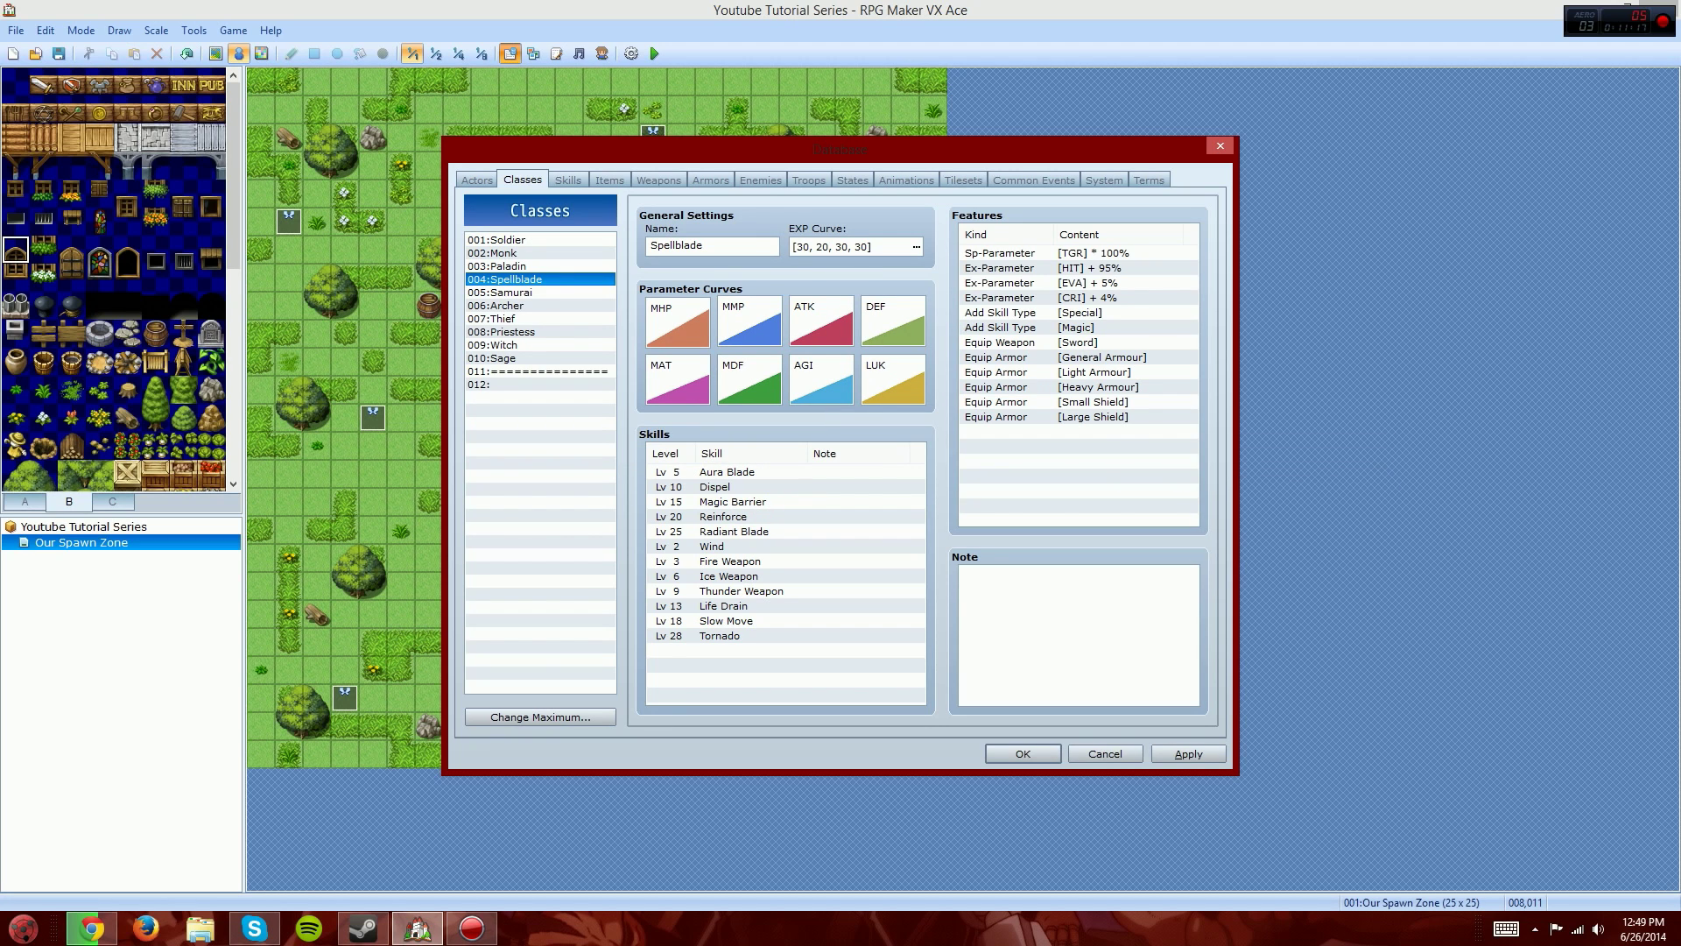
click(477, 180)
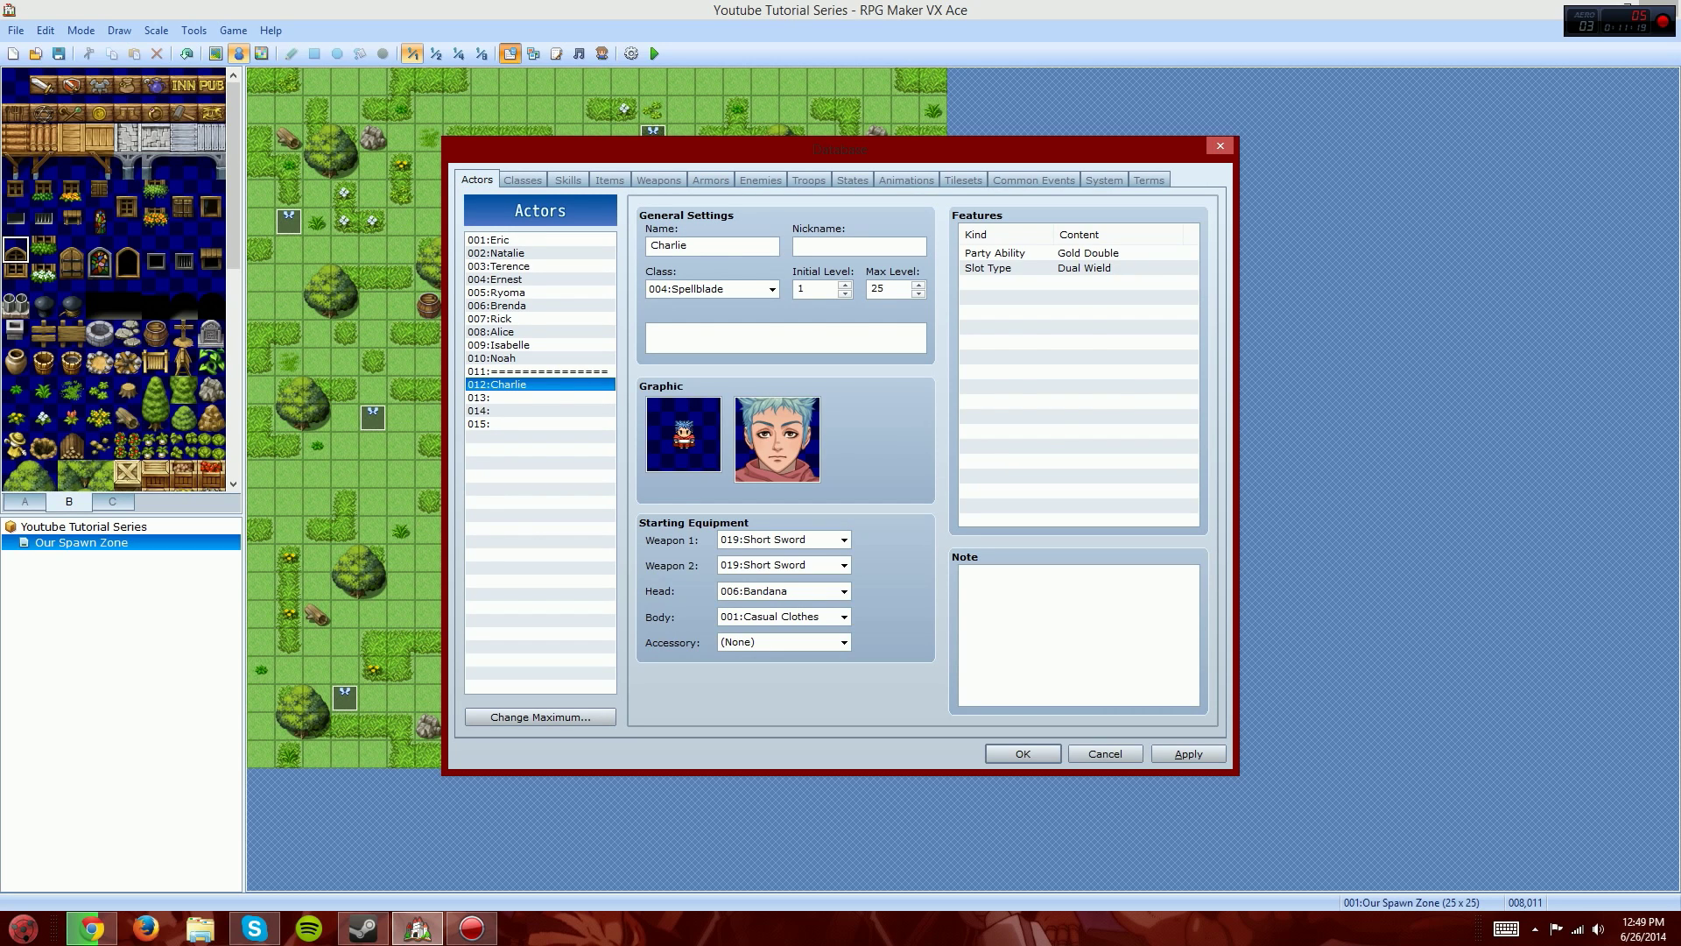
click(522, 180)
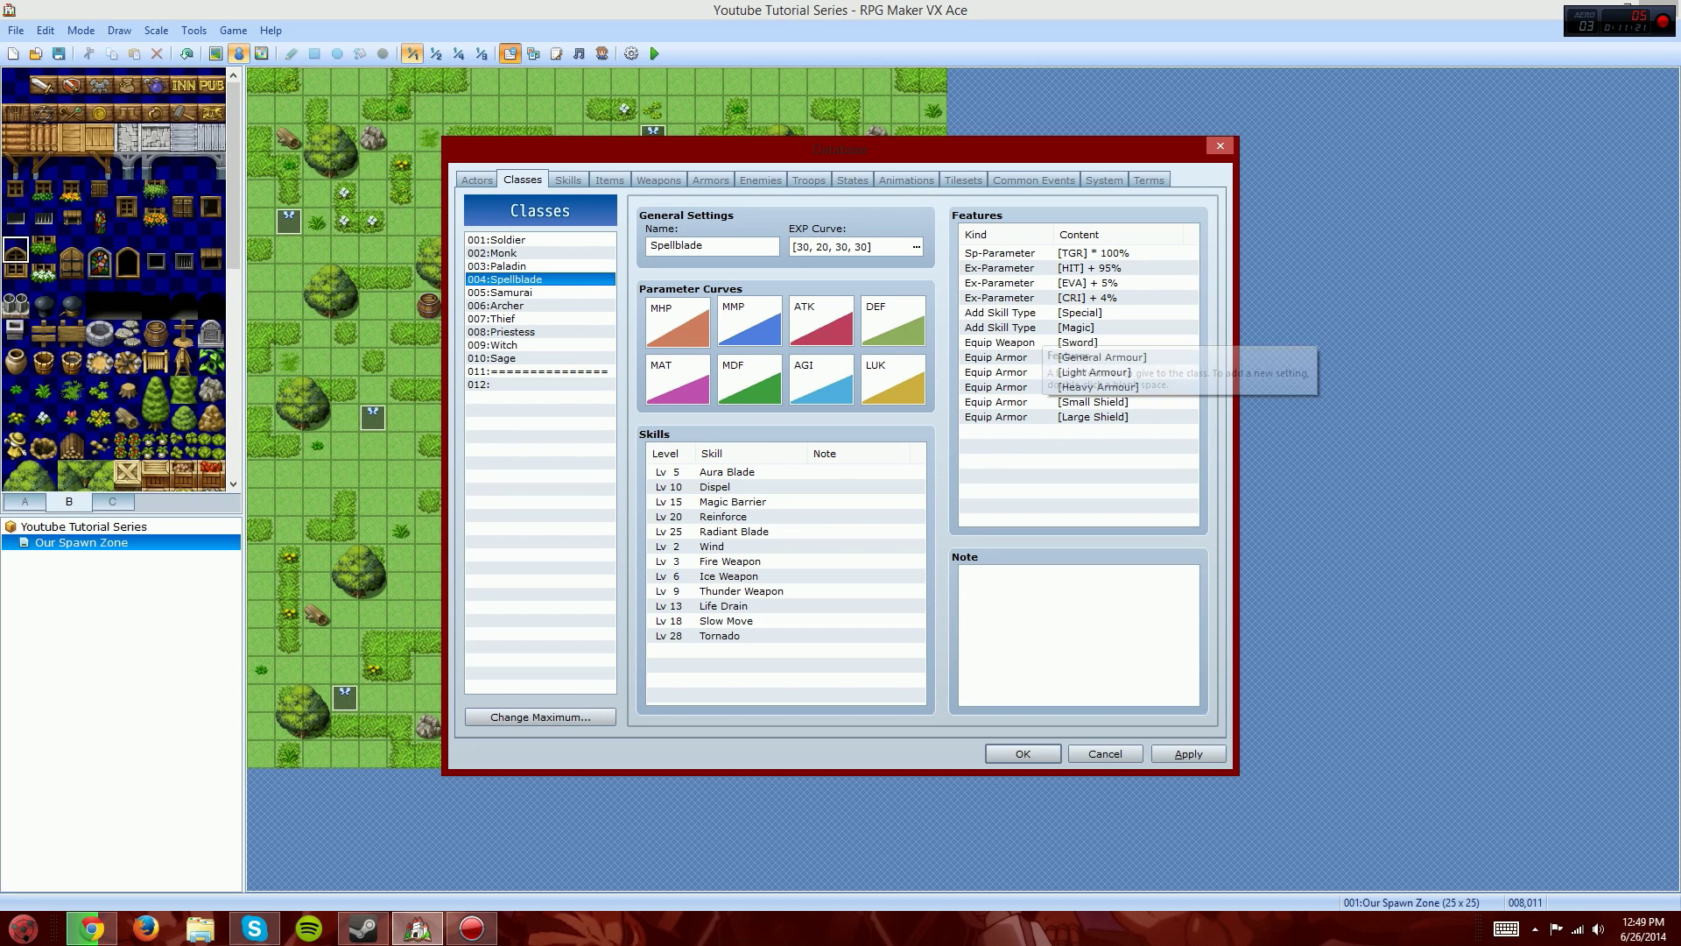
Step: Name class 012 "Super Farmer"
click(525, 385)
click(701, 246)
text(C)
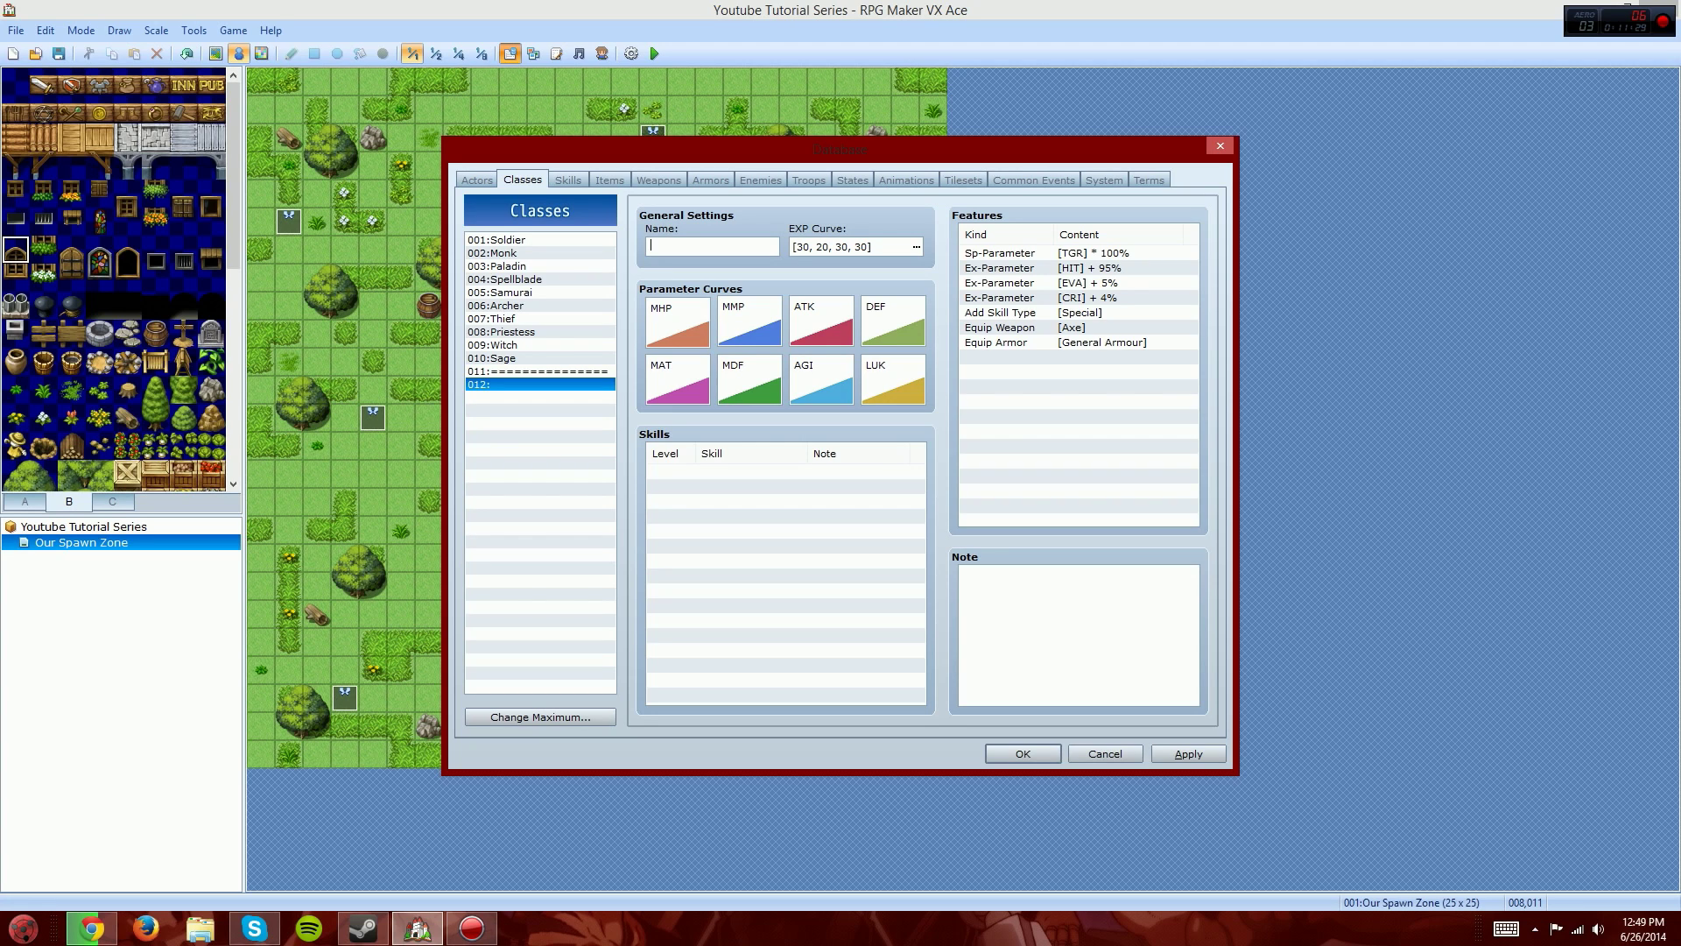
text(Super Farmer)
Step: Apply quick setting C to the Super Farmer class's MHP and MMP parameter curves
double_click(677, 322)
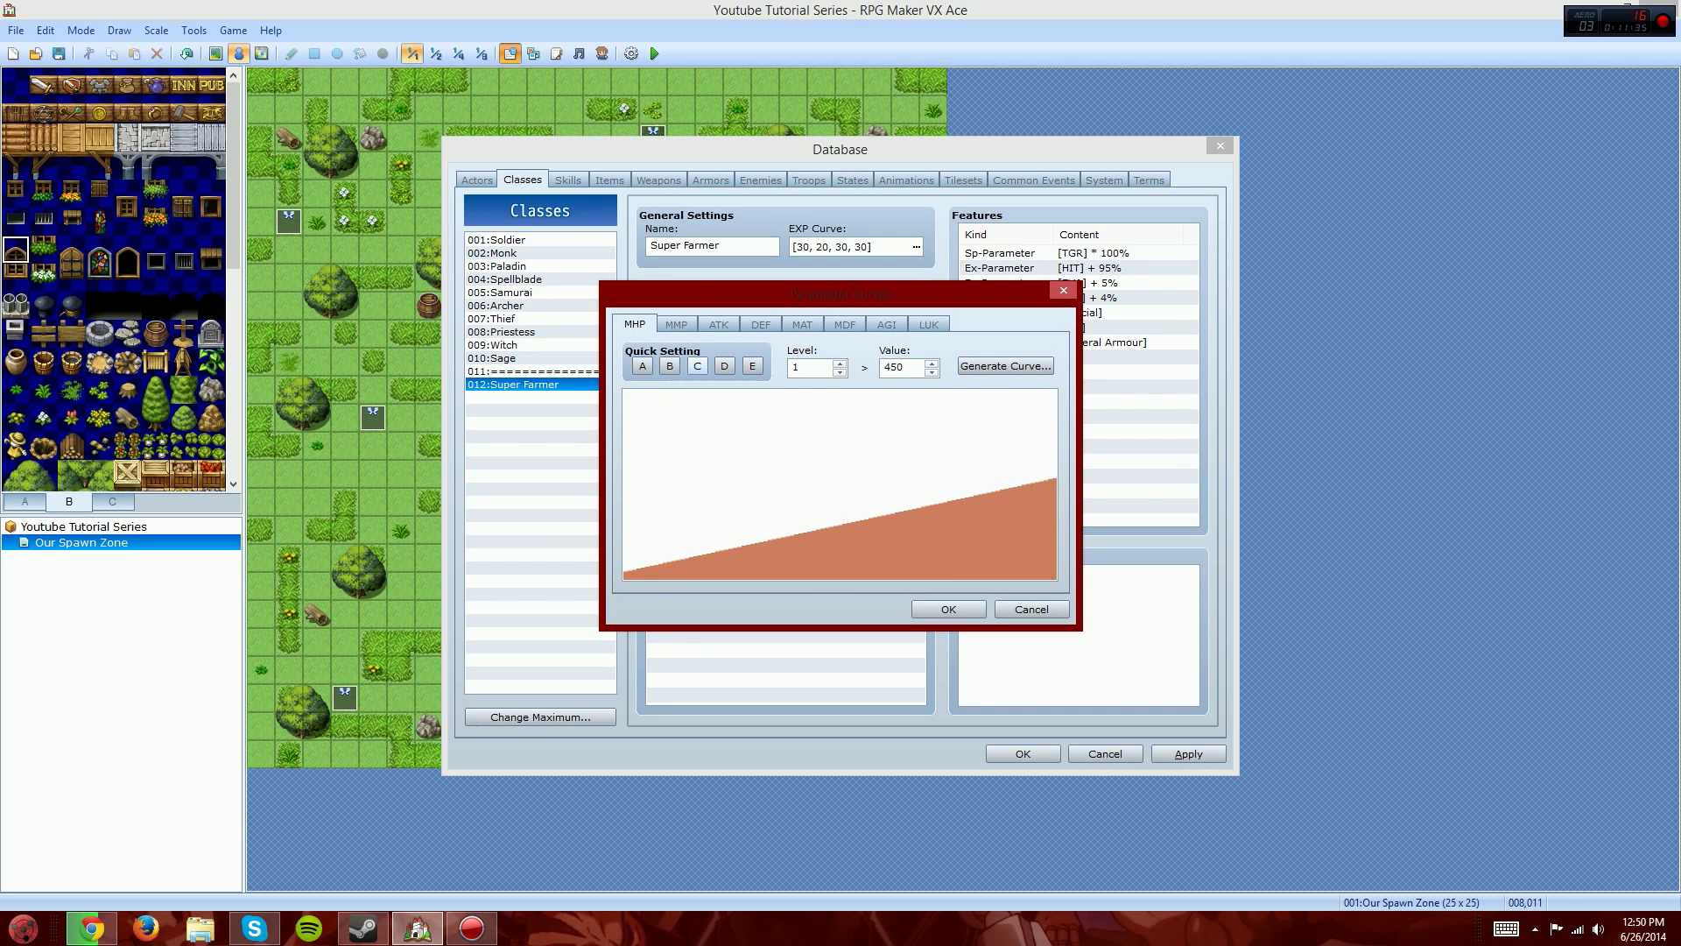
click(697, 366)
click(677, 324)
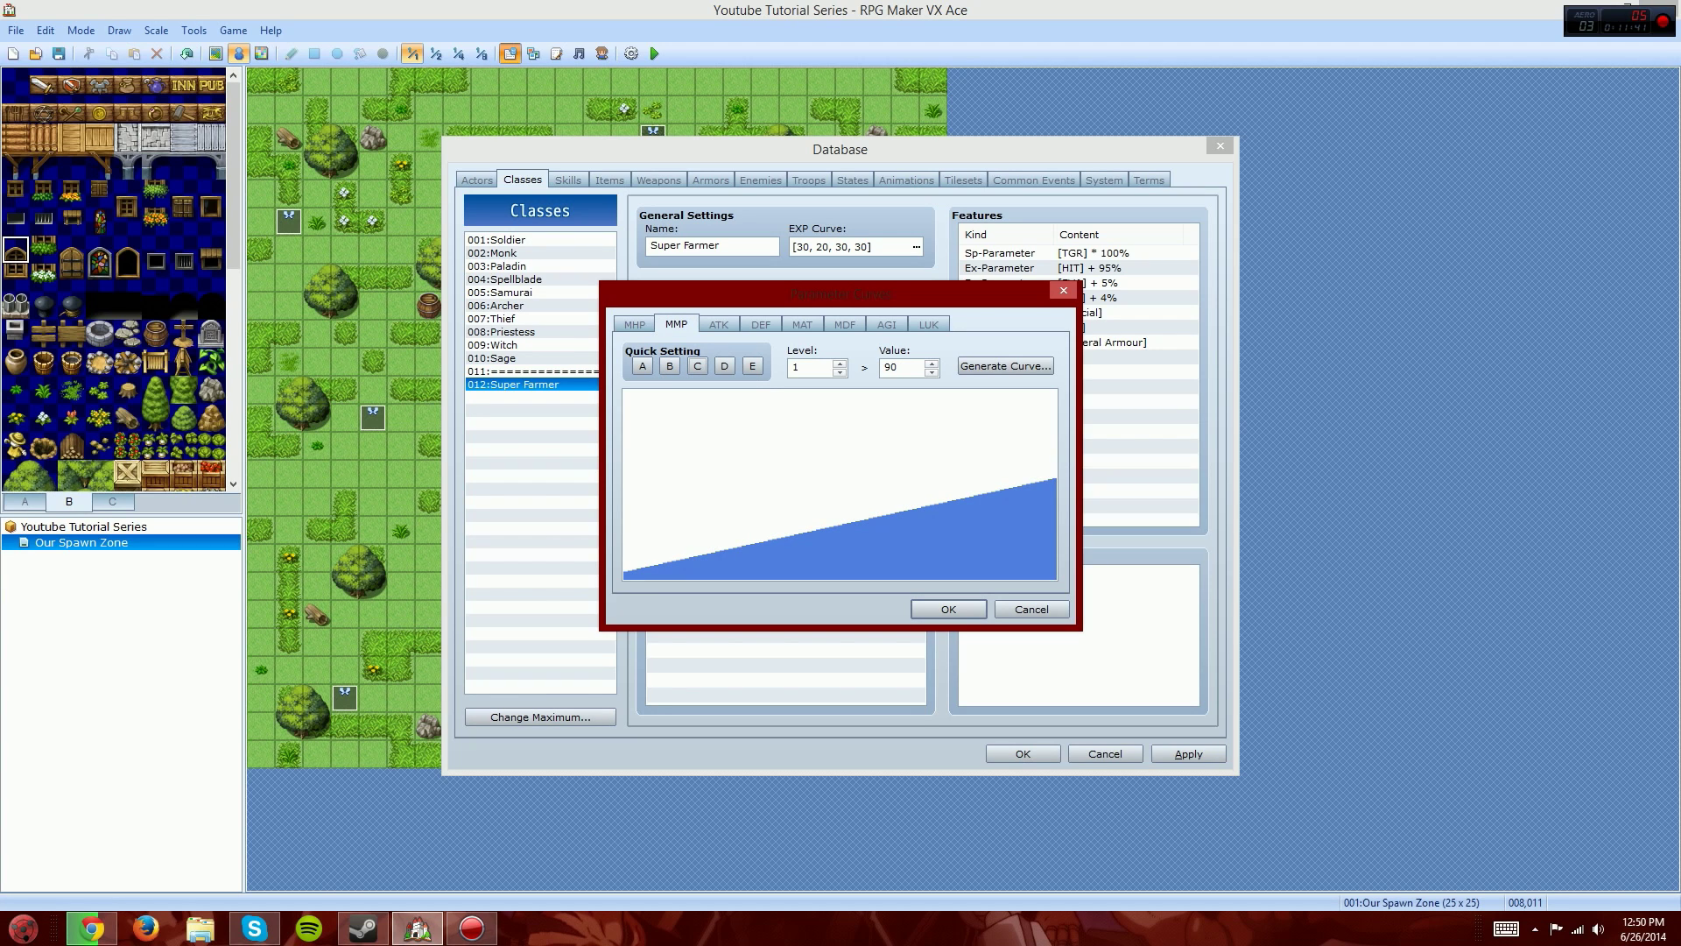
click(697, 366)
click(697, 366)
click(697, 366)
click(697, 366)
click(697, 366)
Step: Apply quick setting B to the ATK curve and quick setting D to the DEF curve
click(719, 324)
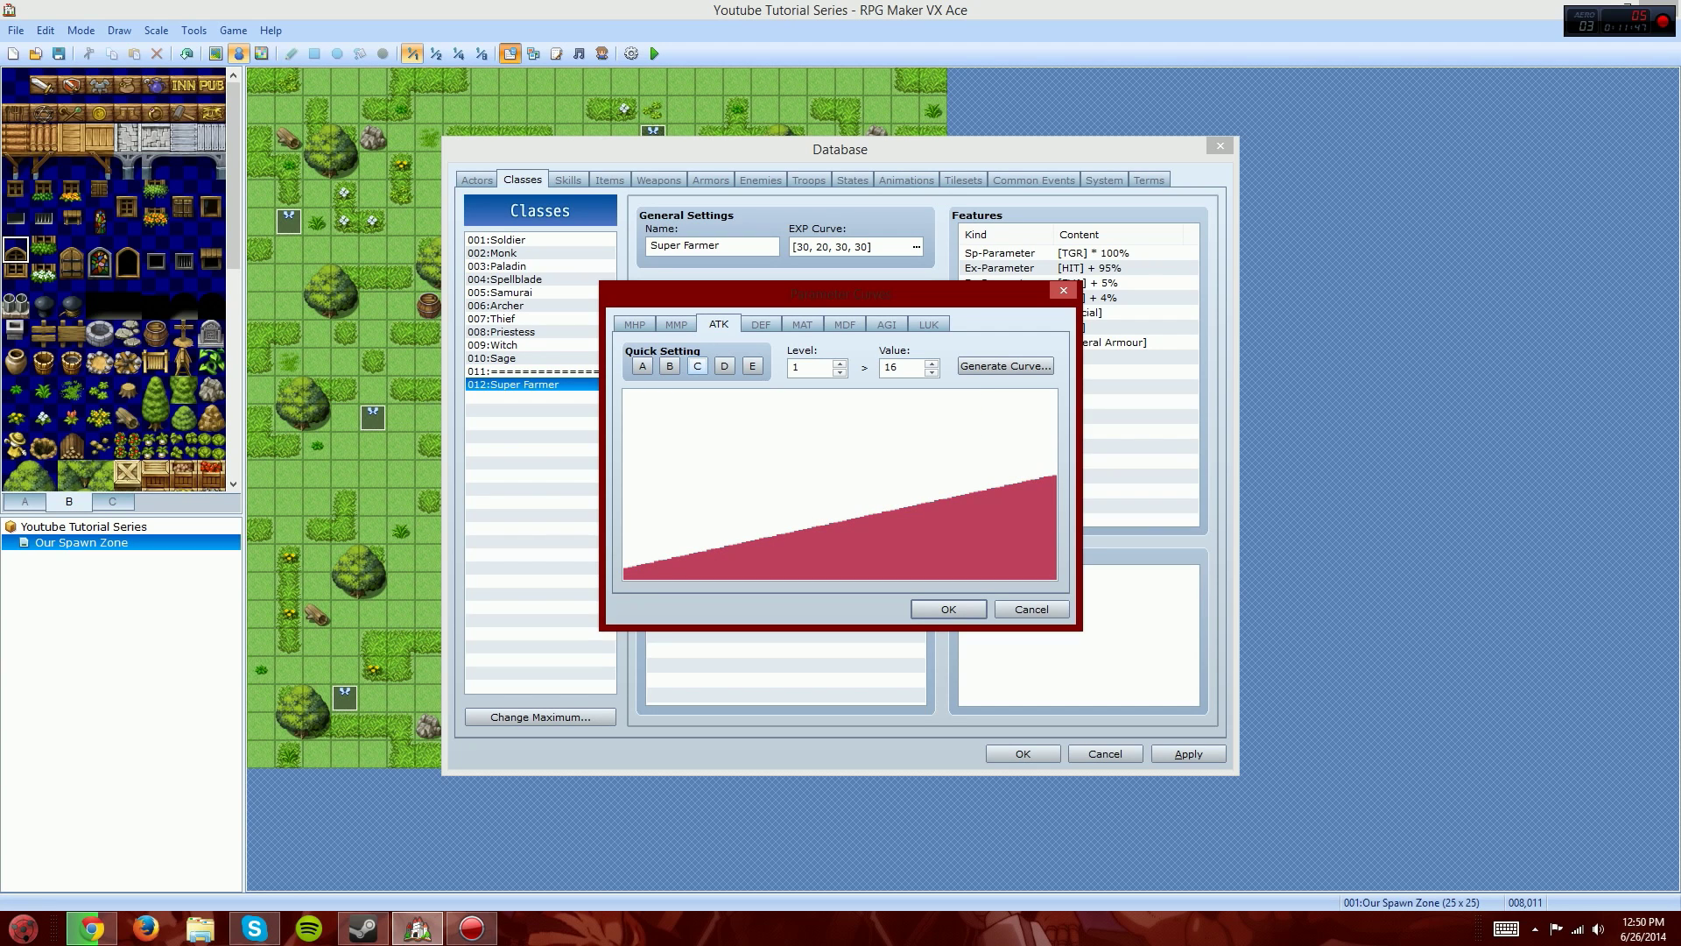
click(670, 366)
click(761, 324)
click(724, 366)
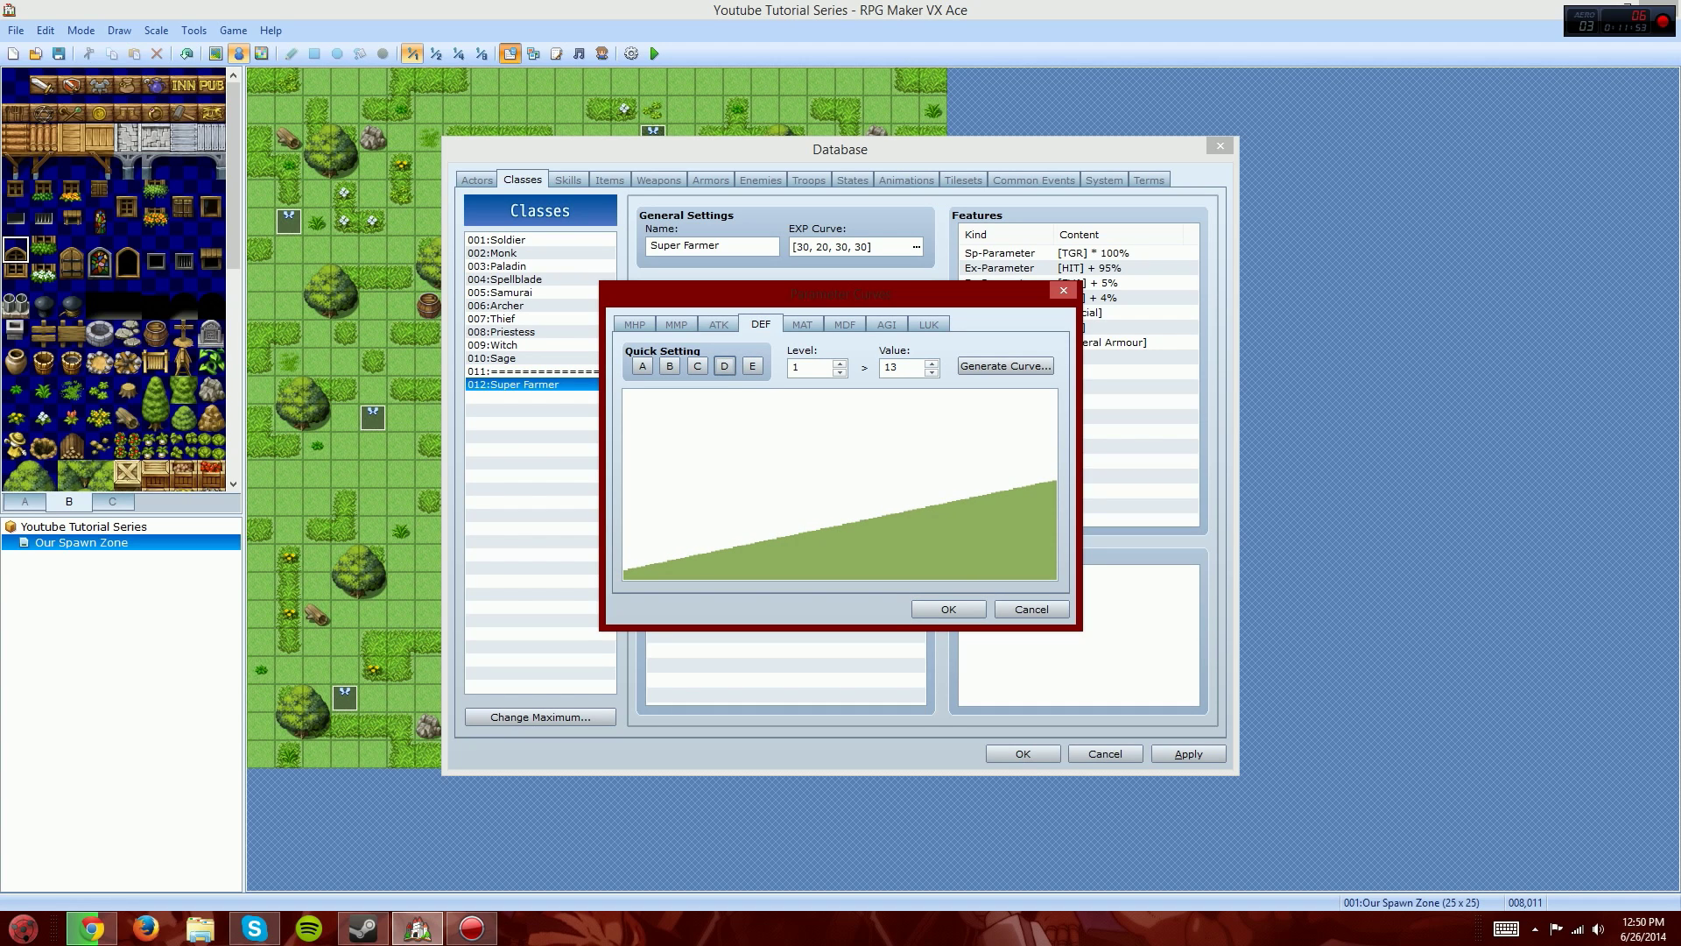
Step: Apply quick setting C to the MAT curve and quick setting E to the MDF curve
click(803, 324)
click(698, 366)
click(845, 324)
click(752, 366)
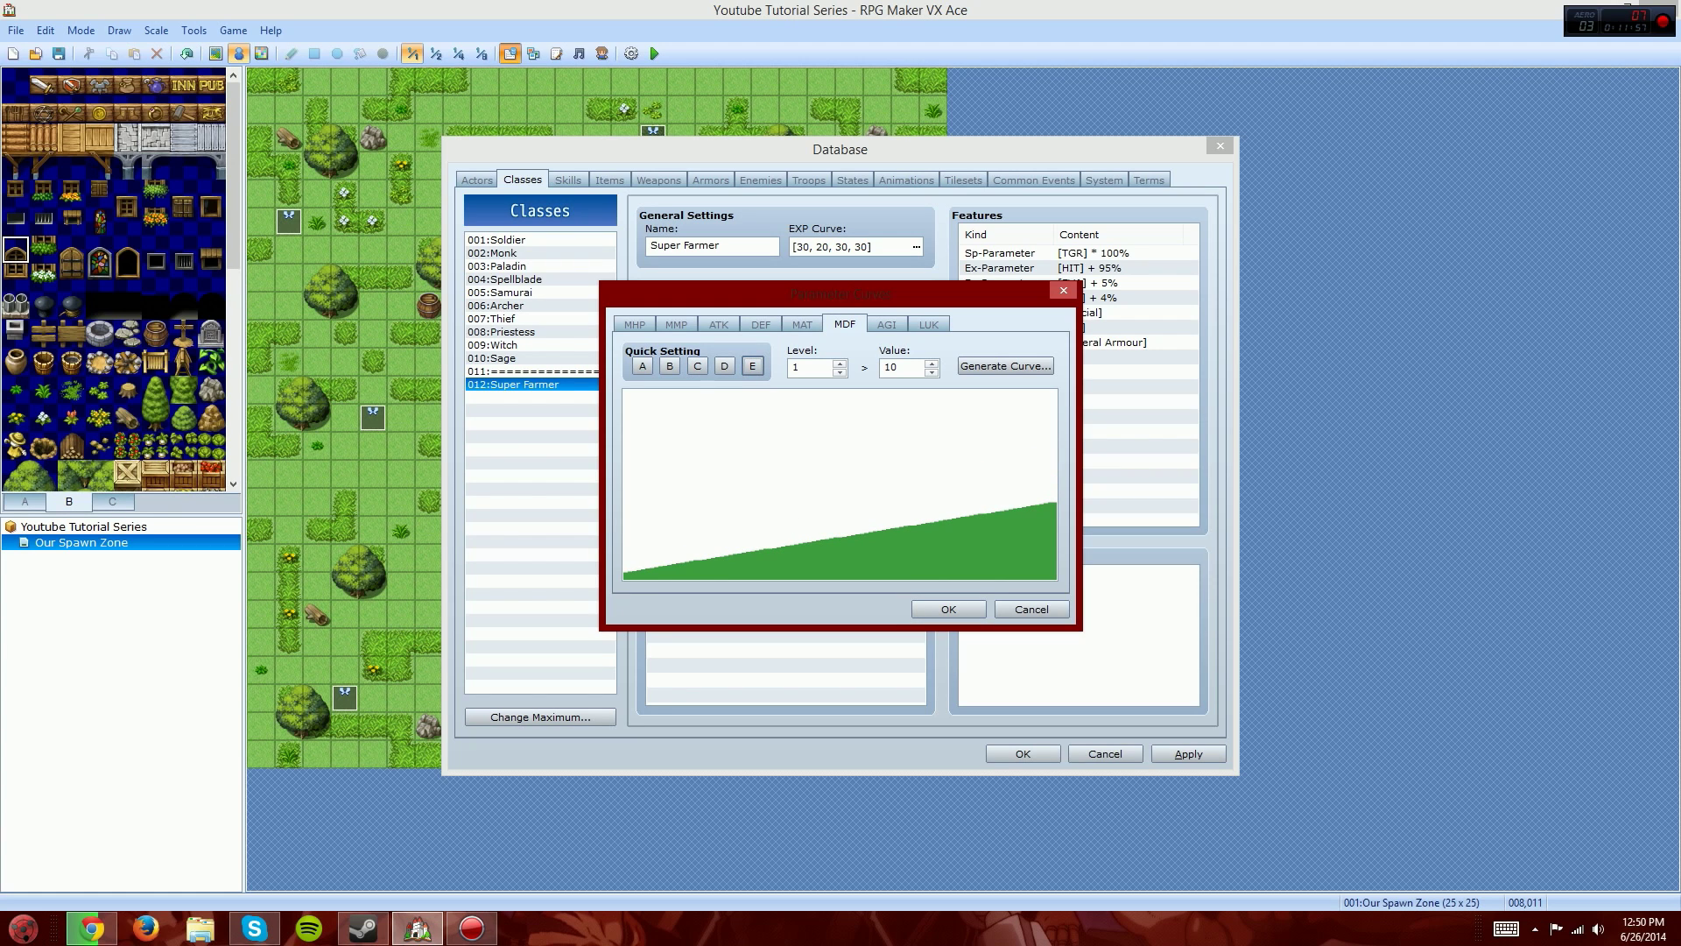
Step: Apply quick setting A to the AGI curve and E to the LUK curve, and accept the parameter curves
click(887, 325)
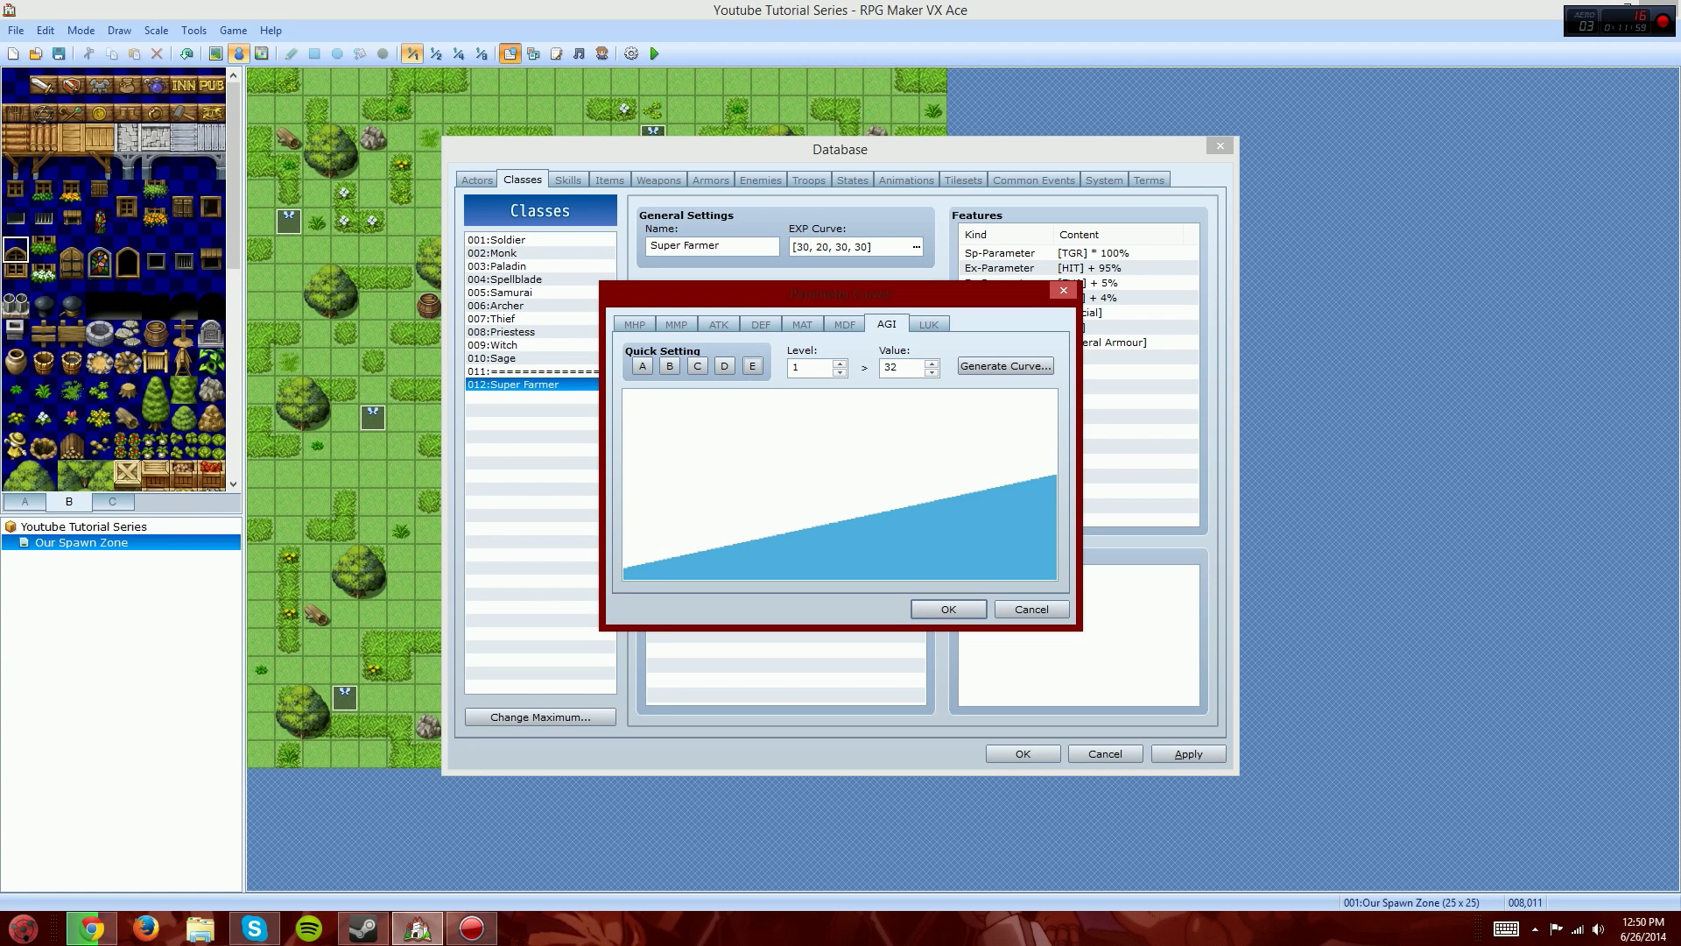
click(643, 366)
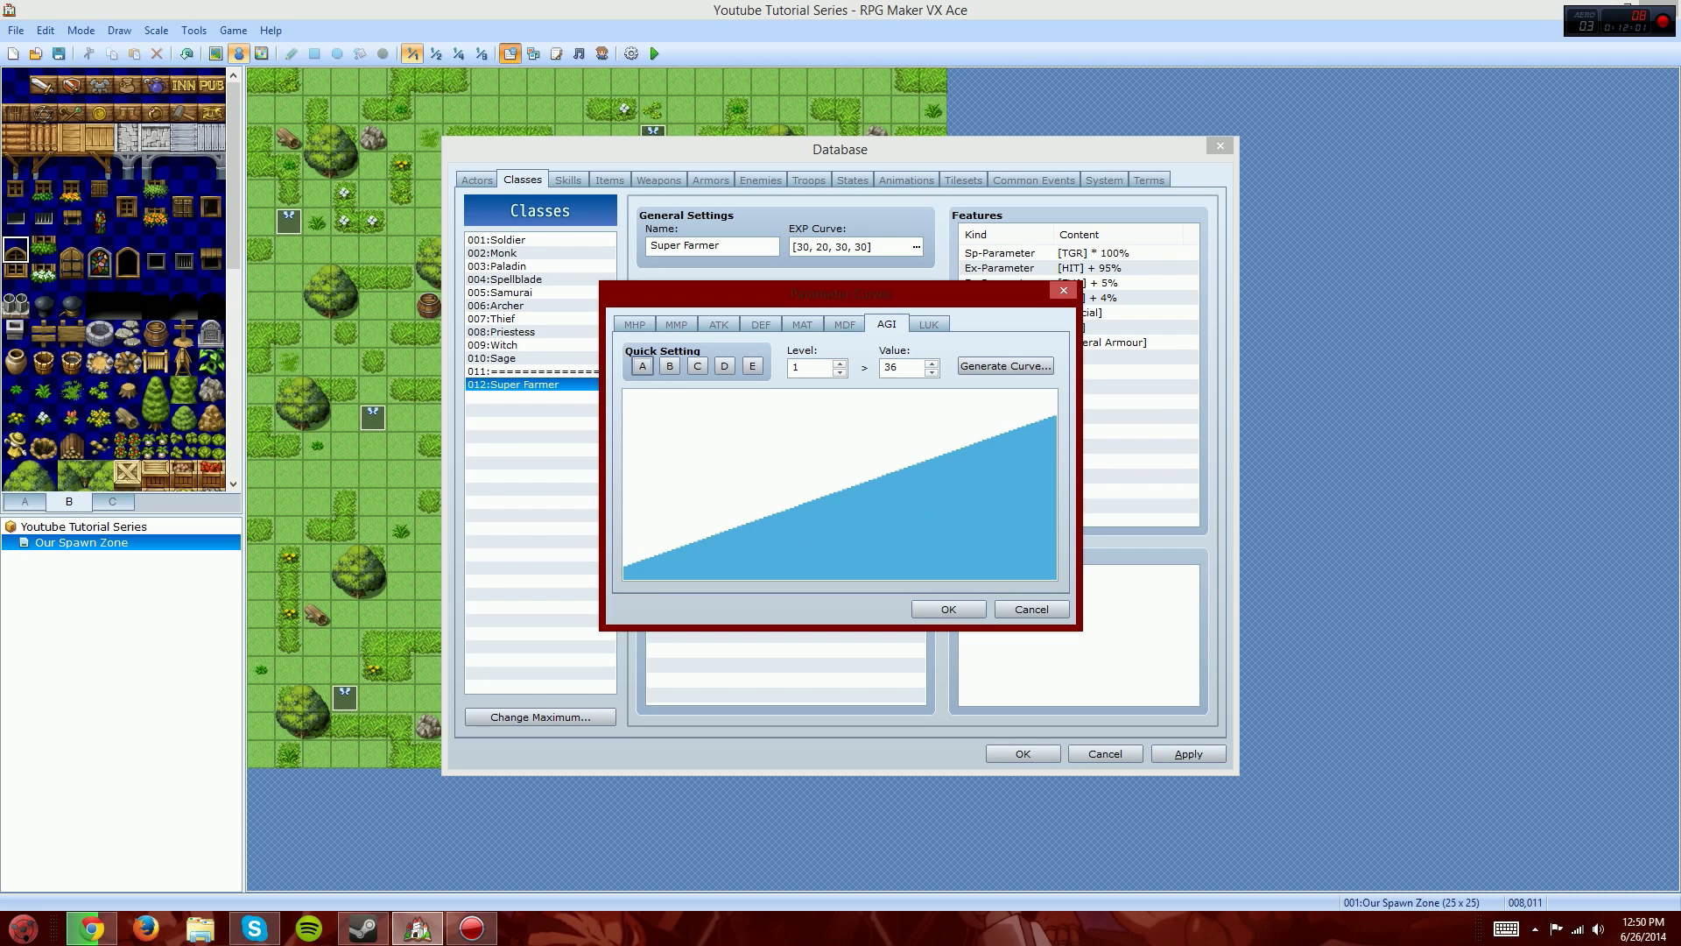
click(929, 324)
click(752, 366)
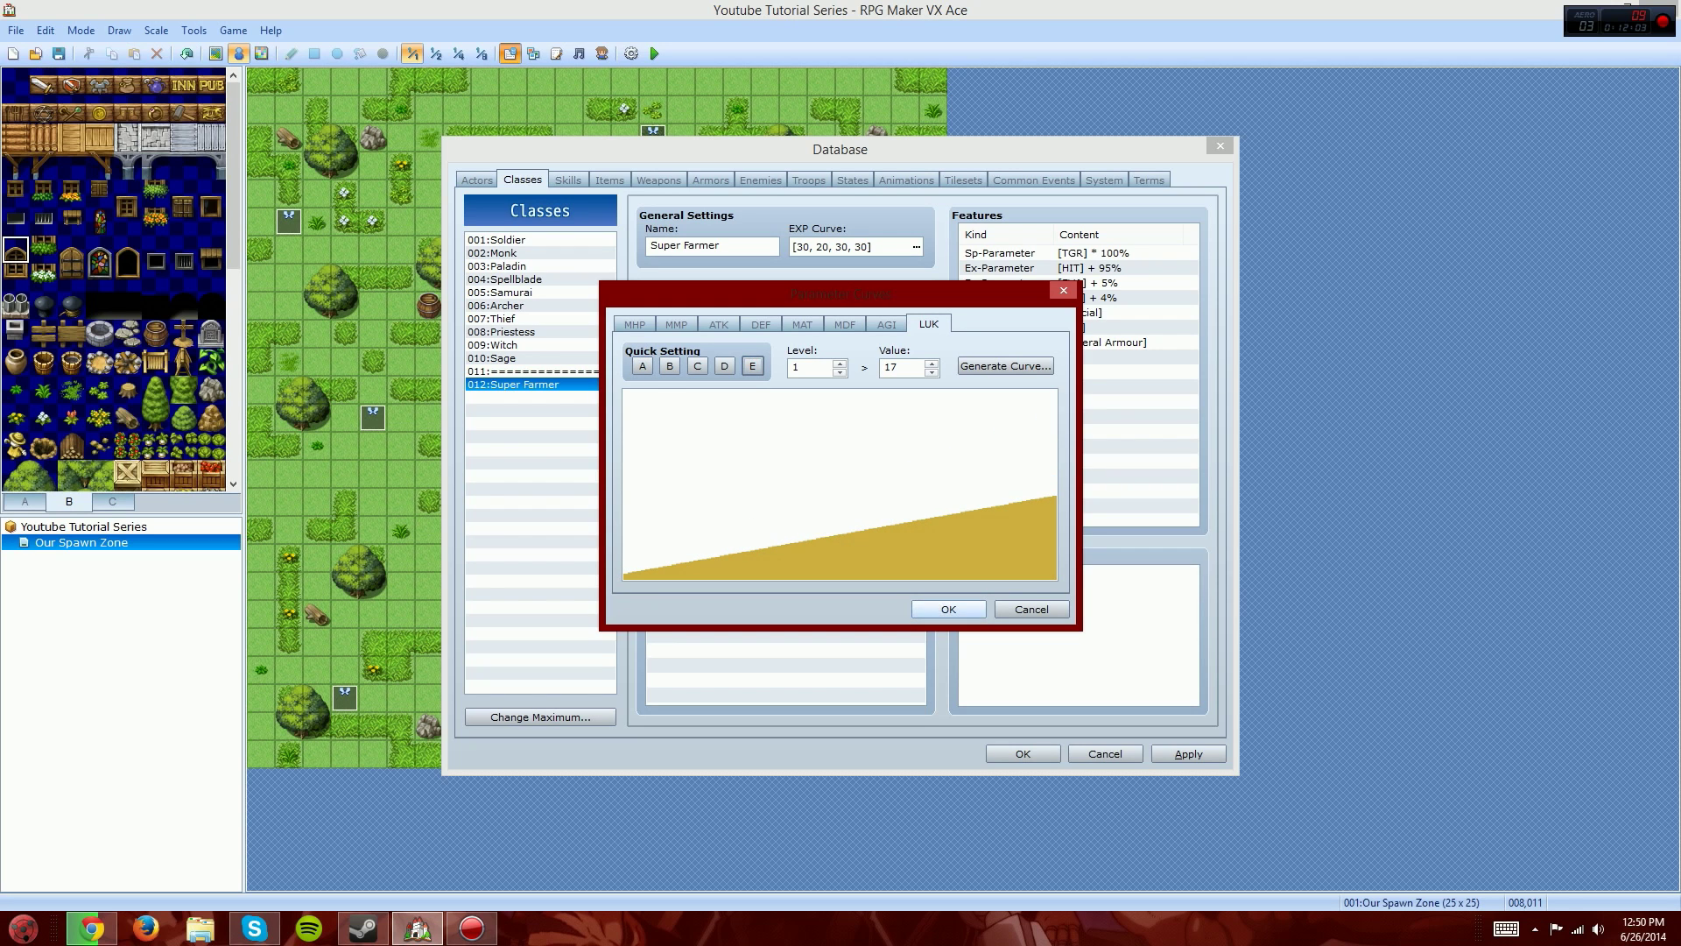
click(948, 609)
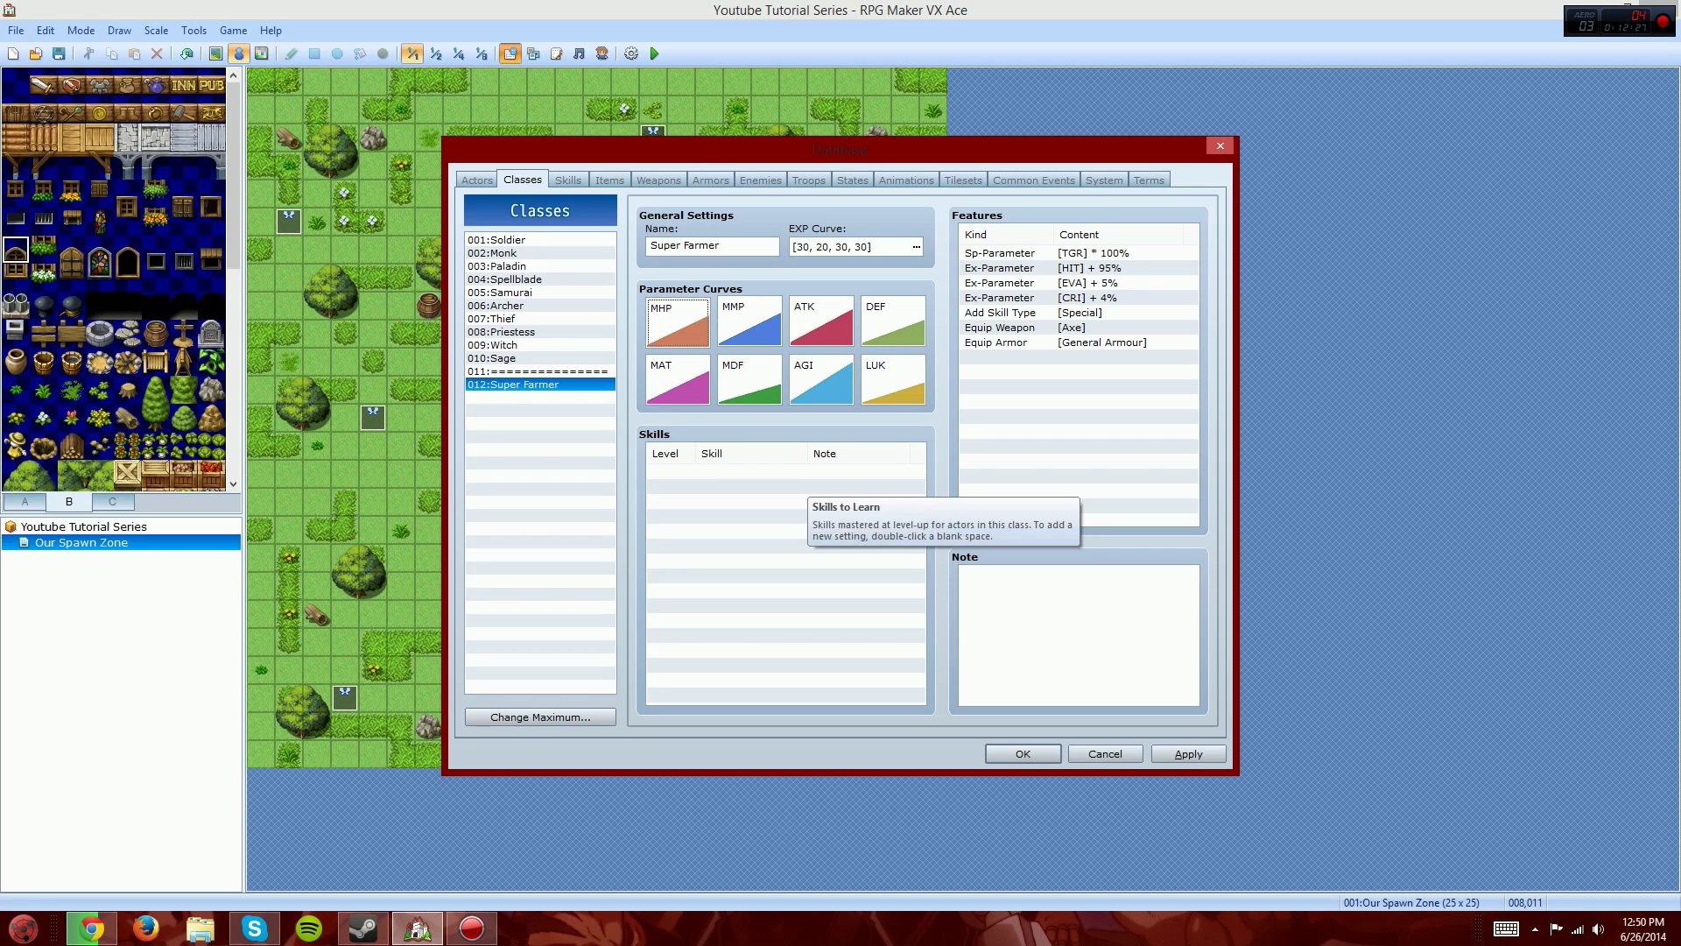
Step: Add 008:Fire Breath as a skill the Super Farmer class learns at level 1
double_click(807, 479)
click(882, 538)
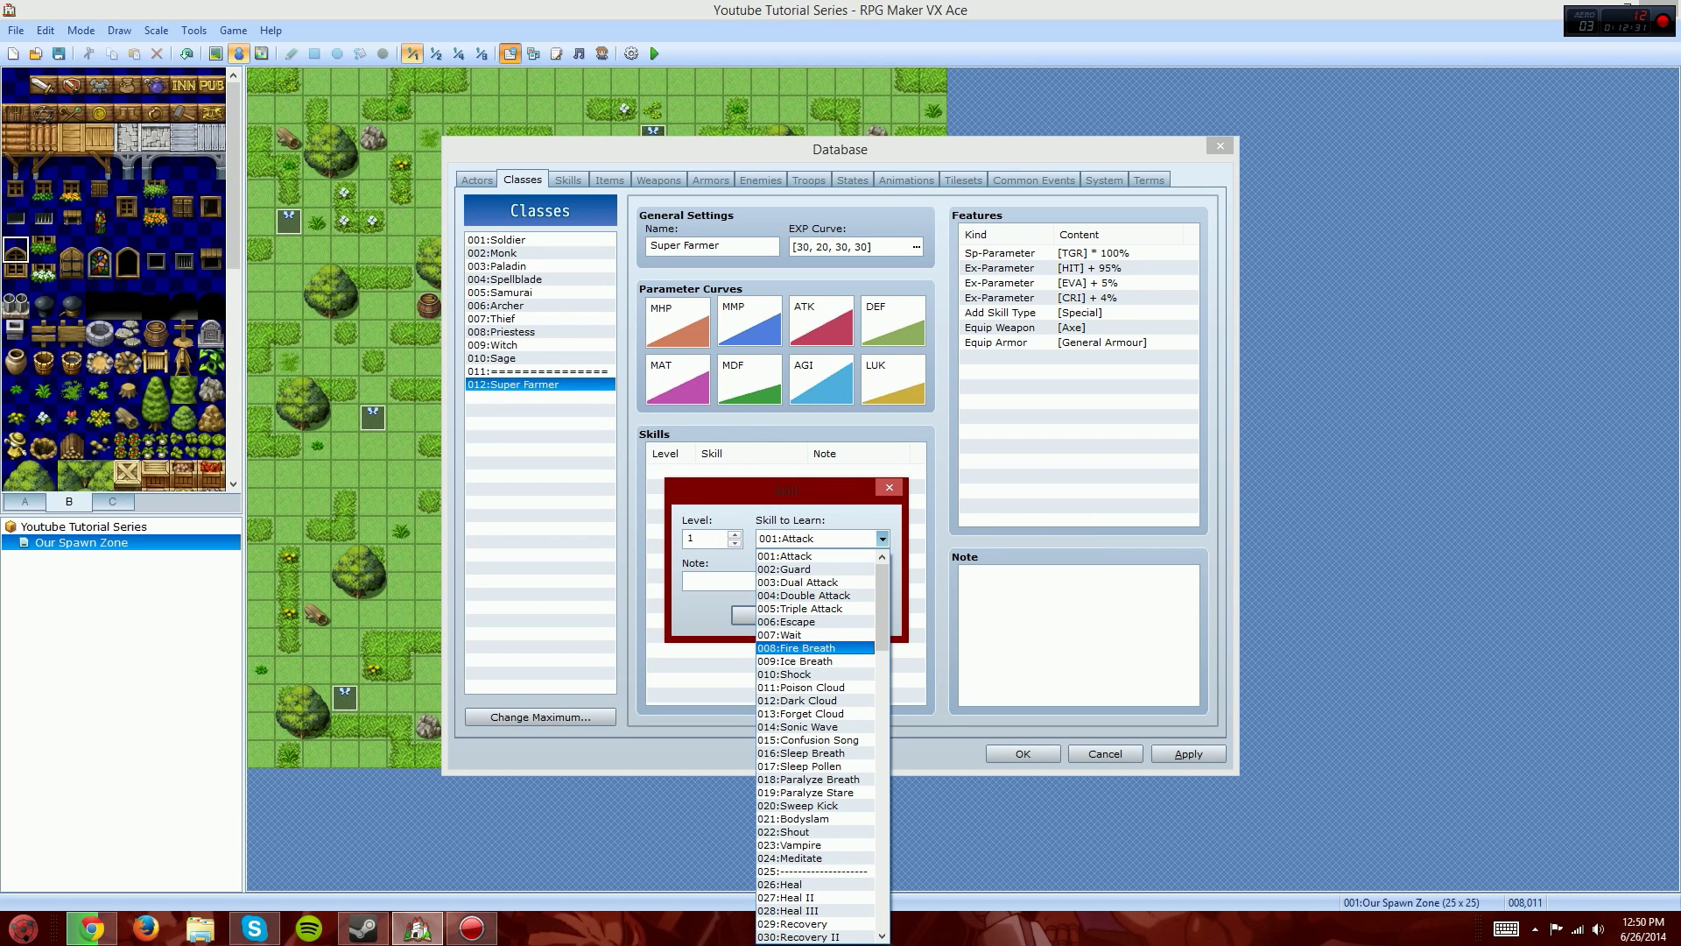
key(Return)
click(771, 616)
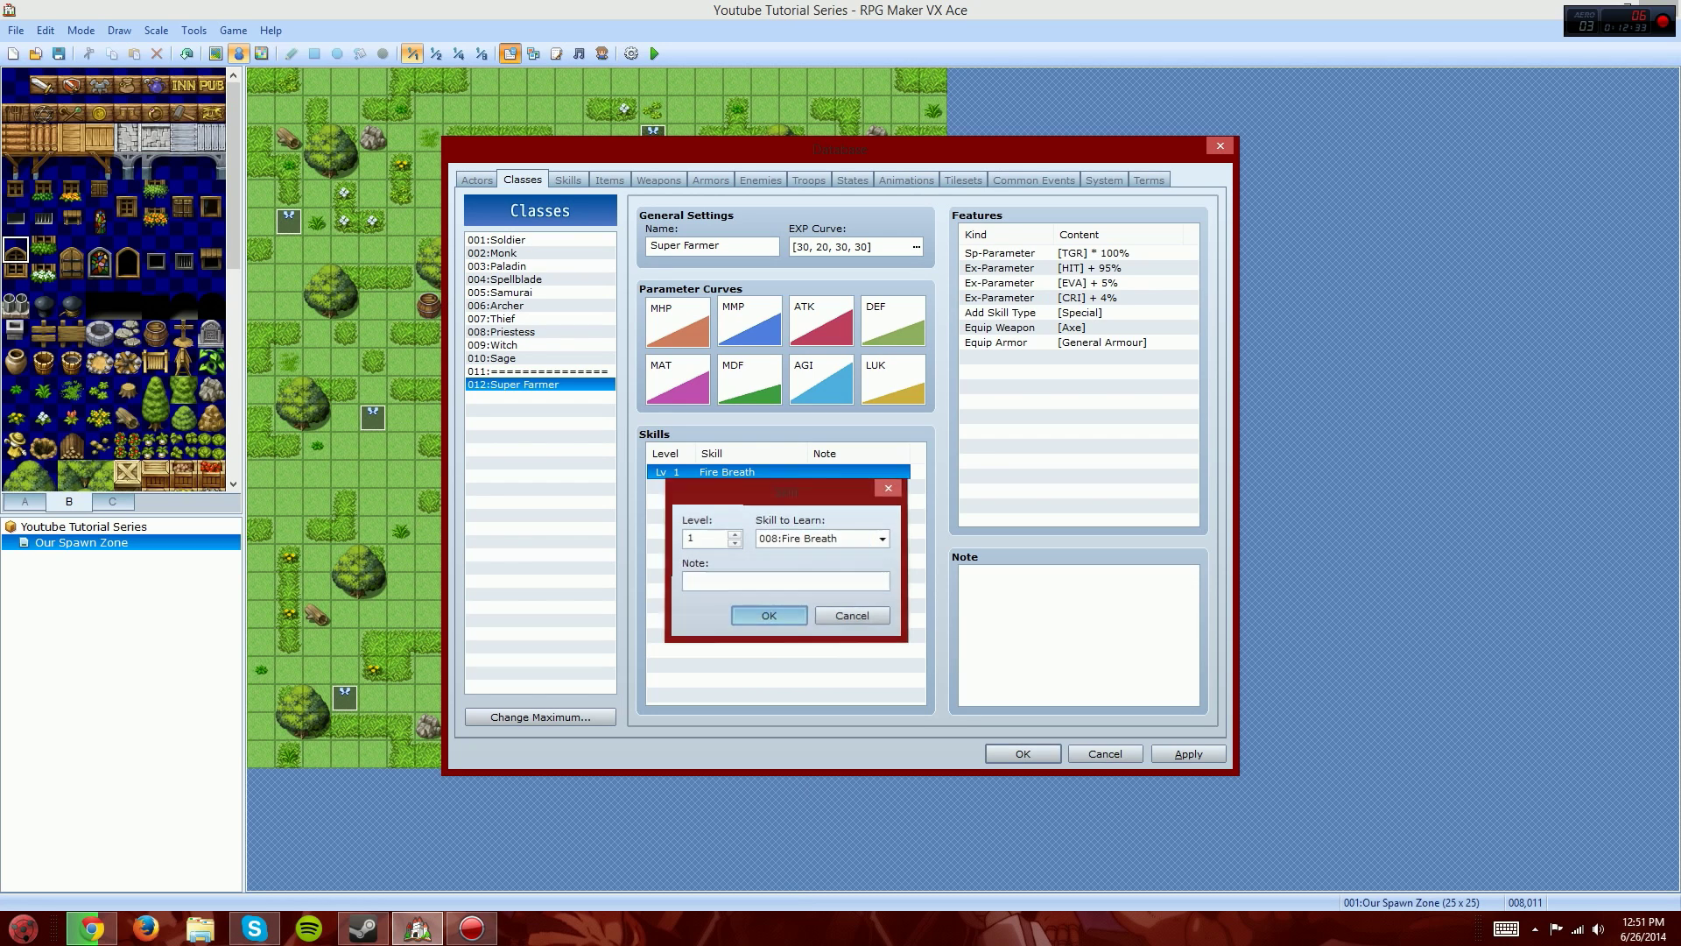
Step: Add 009:Ice Breath as a skill the Super Farmer class learns at level 2
double_click(782, 487)
click(735, 533)
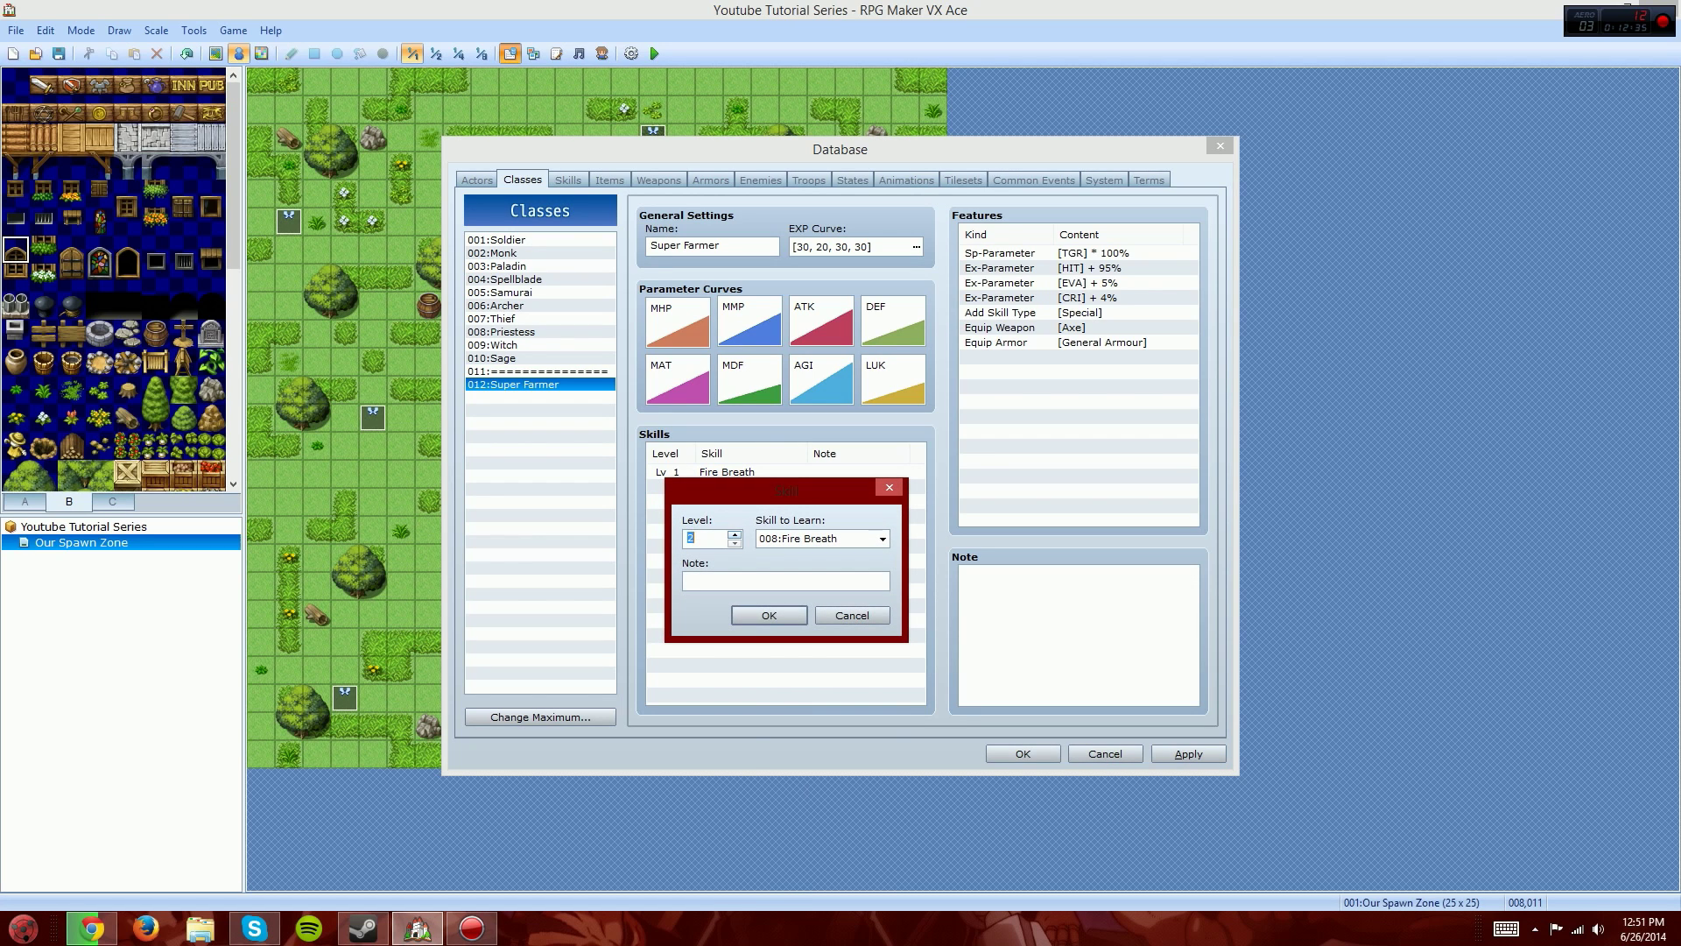
click(882, 539)
scroll(815, 713, up, 3)
click(815, 661)
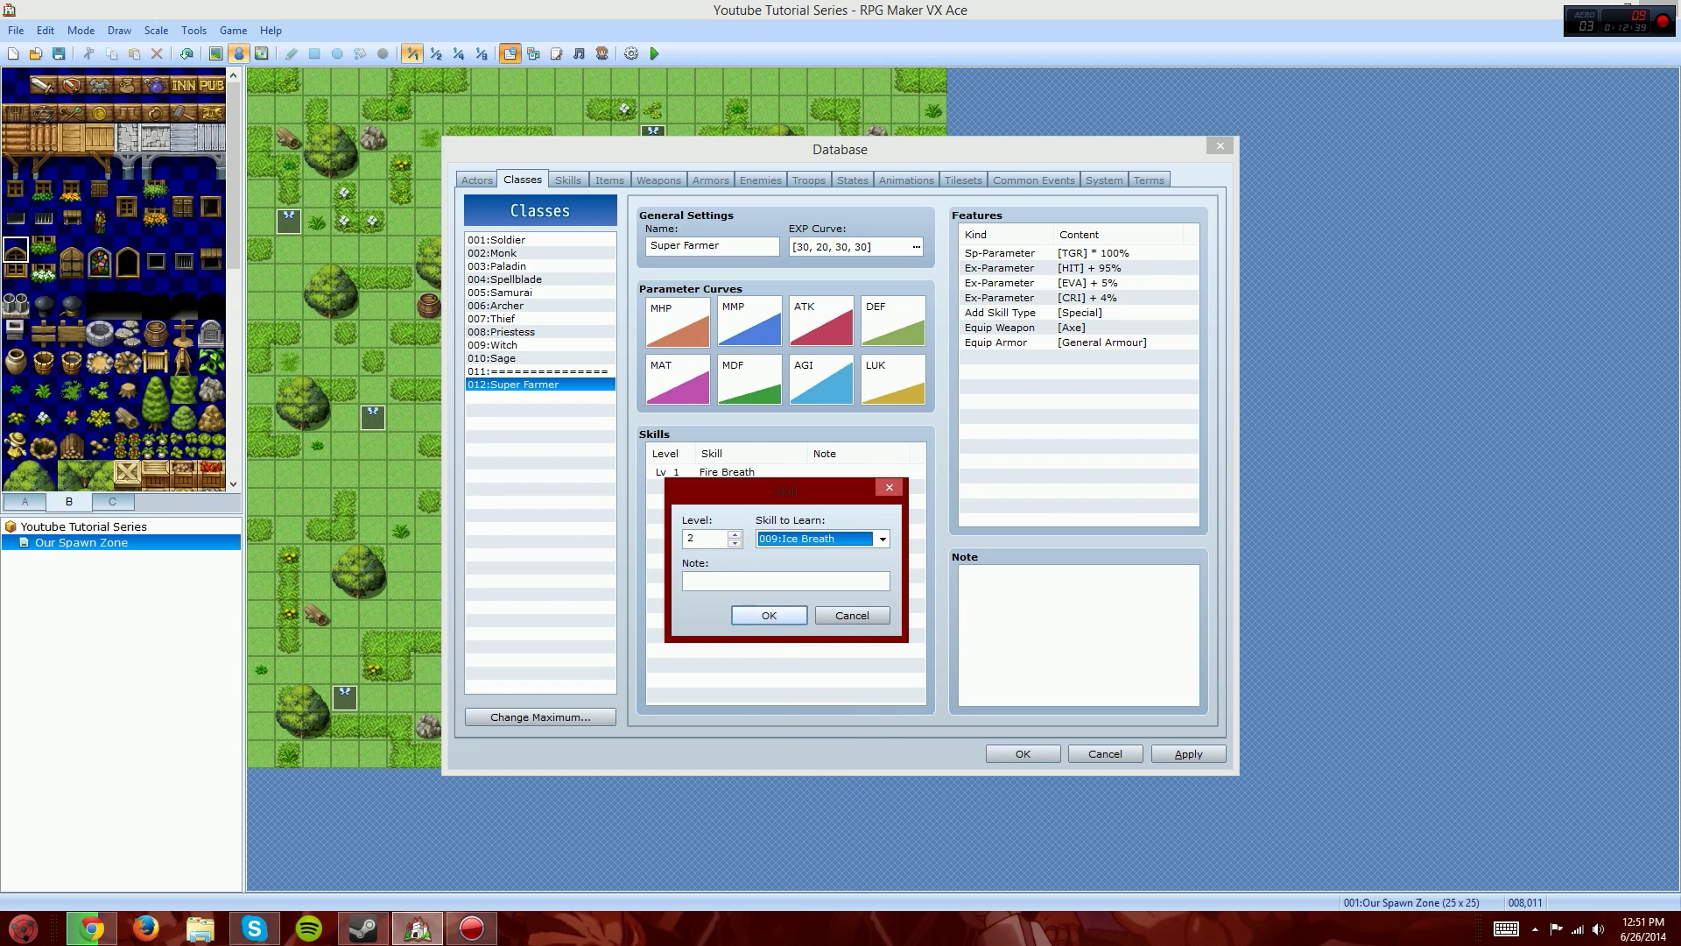
click(770, 615)
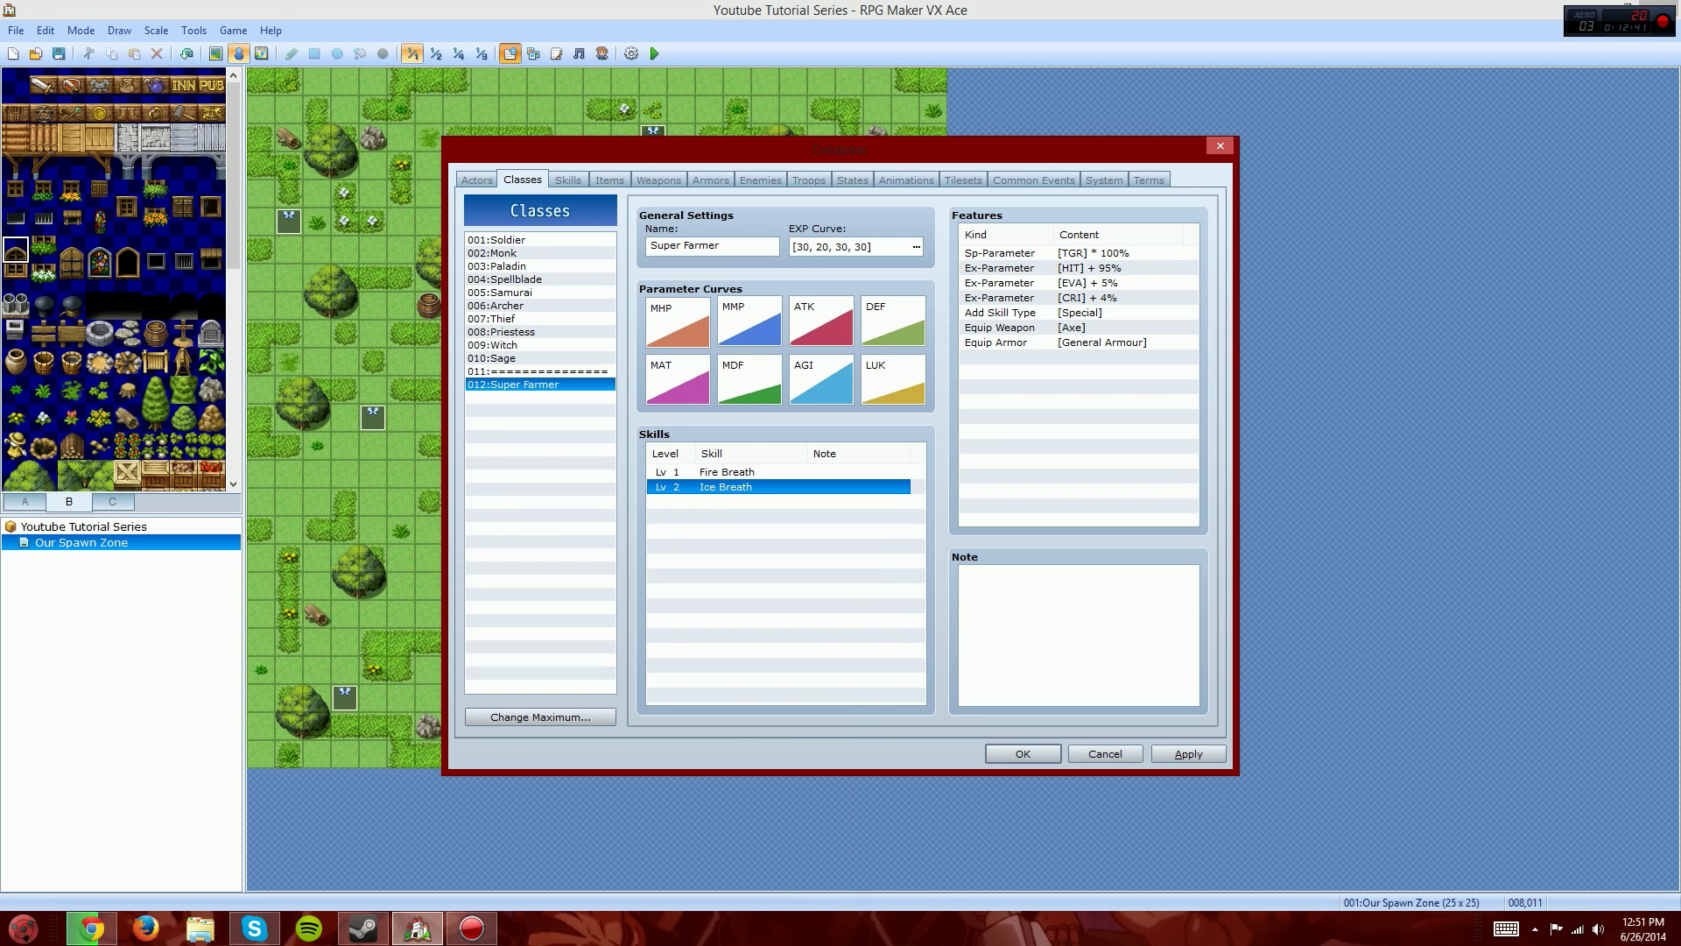
Step: Change the class's Equip Weapon feature to Sword
click(1071, 327)
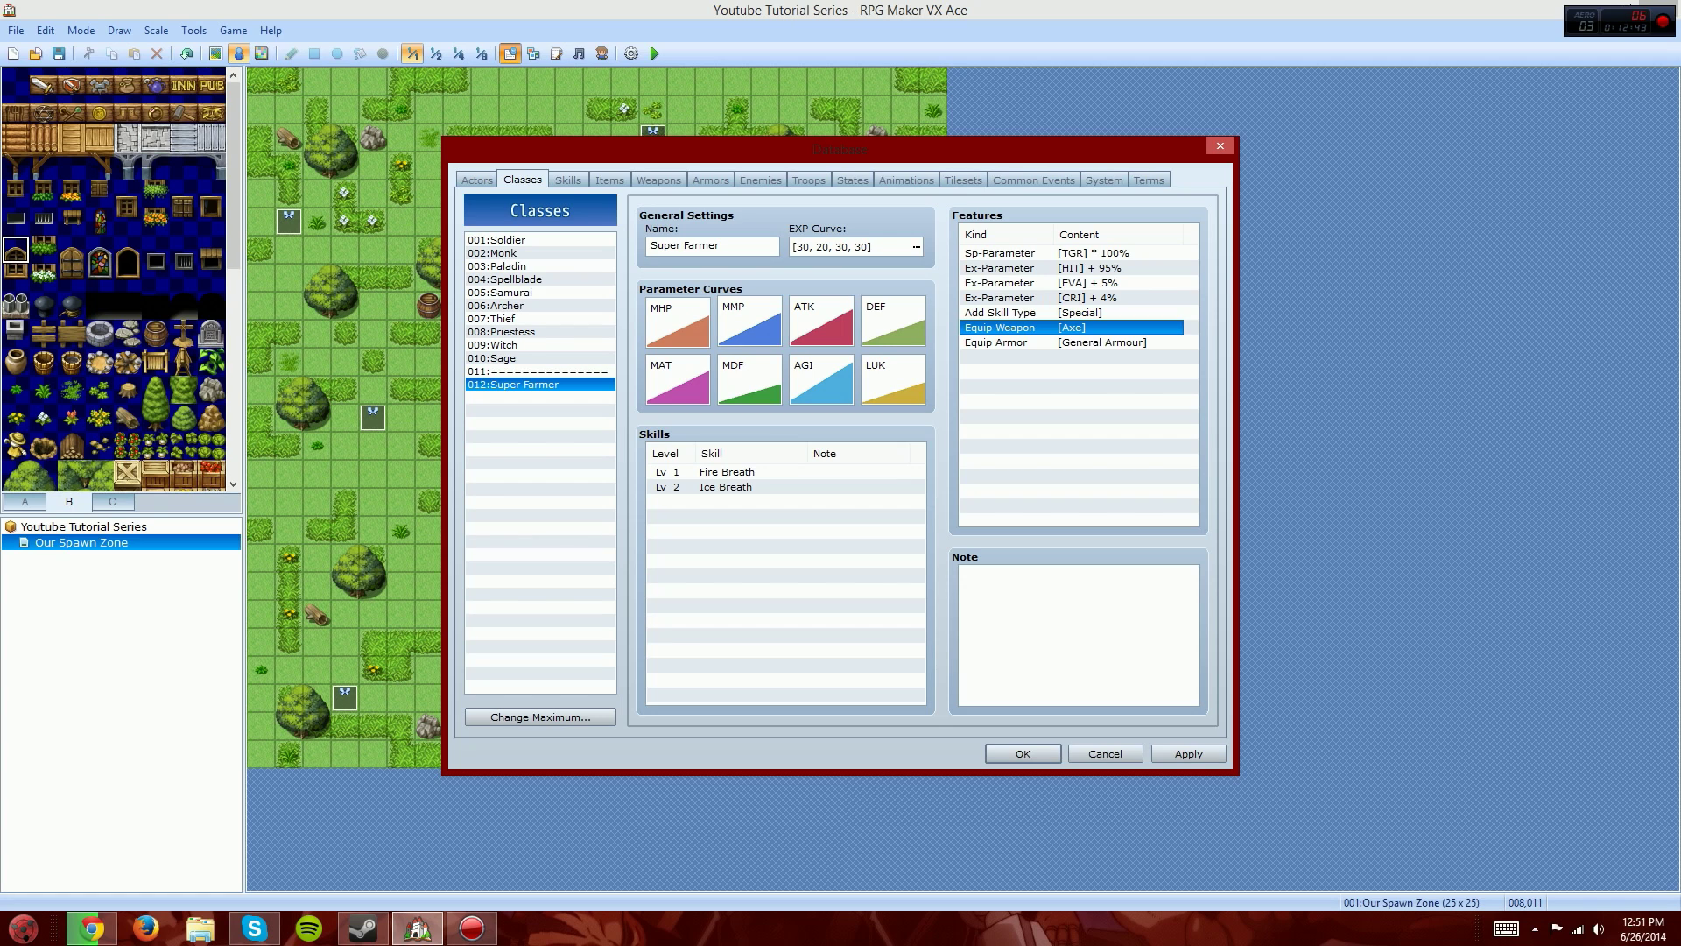
double_click(1070, 327)
click(1180, 300)
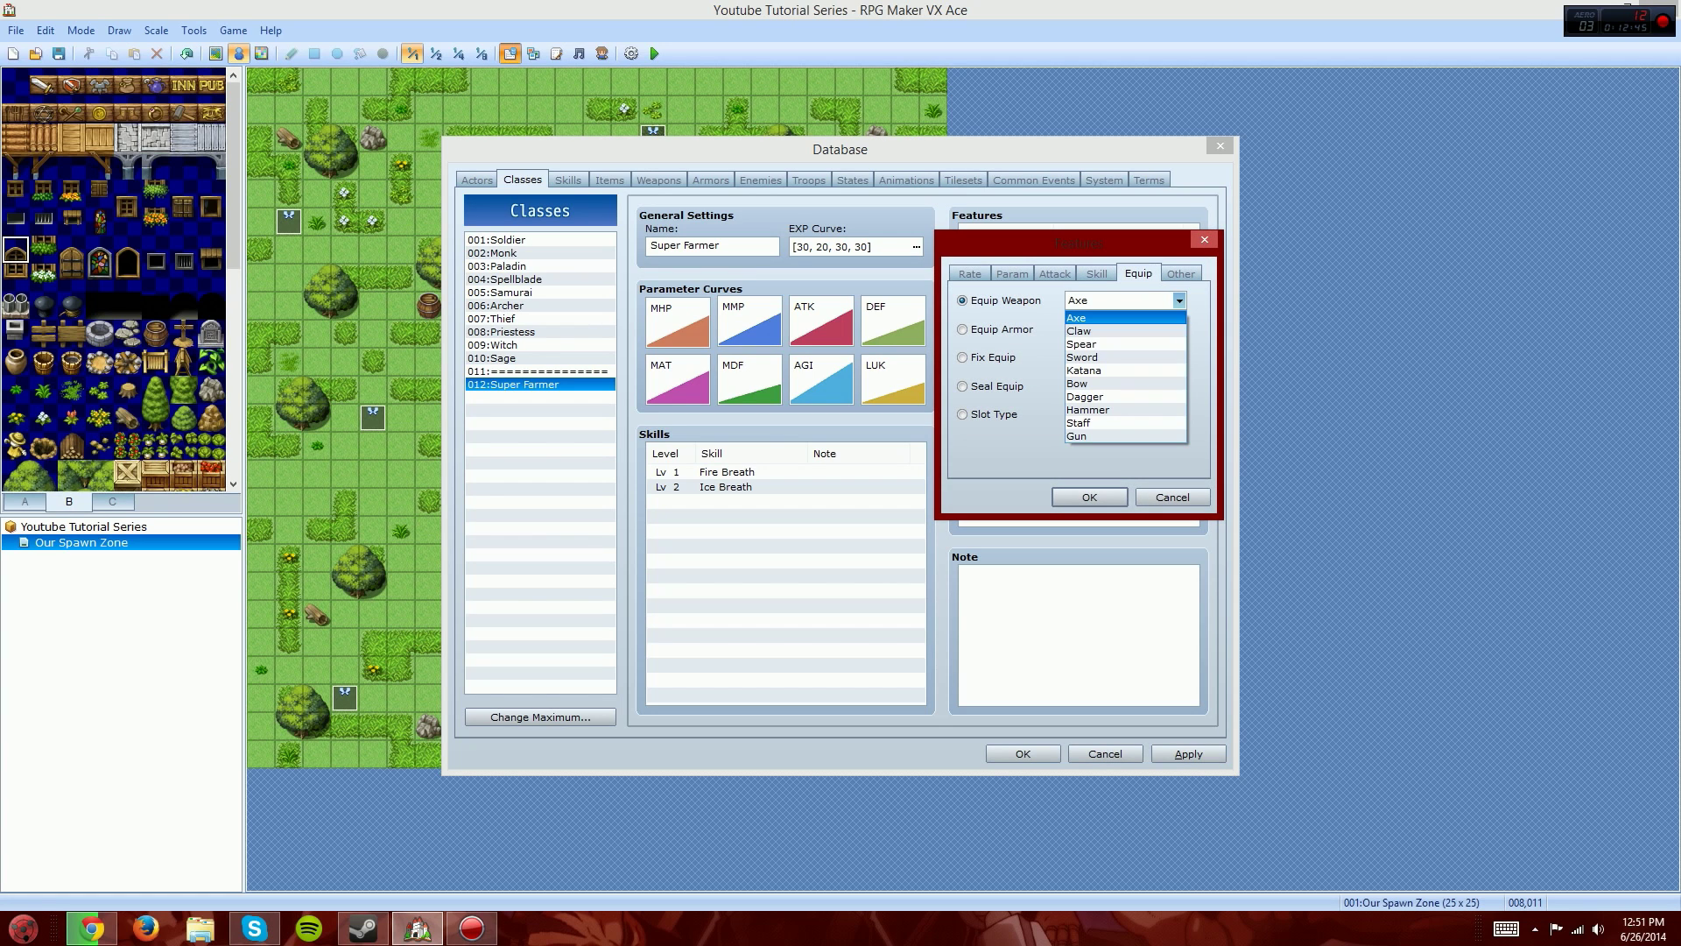
click(1084, 357)
click(1090, 498)
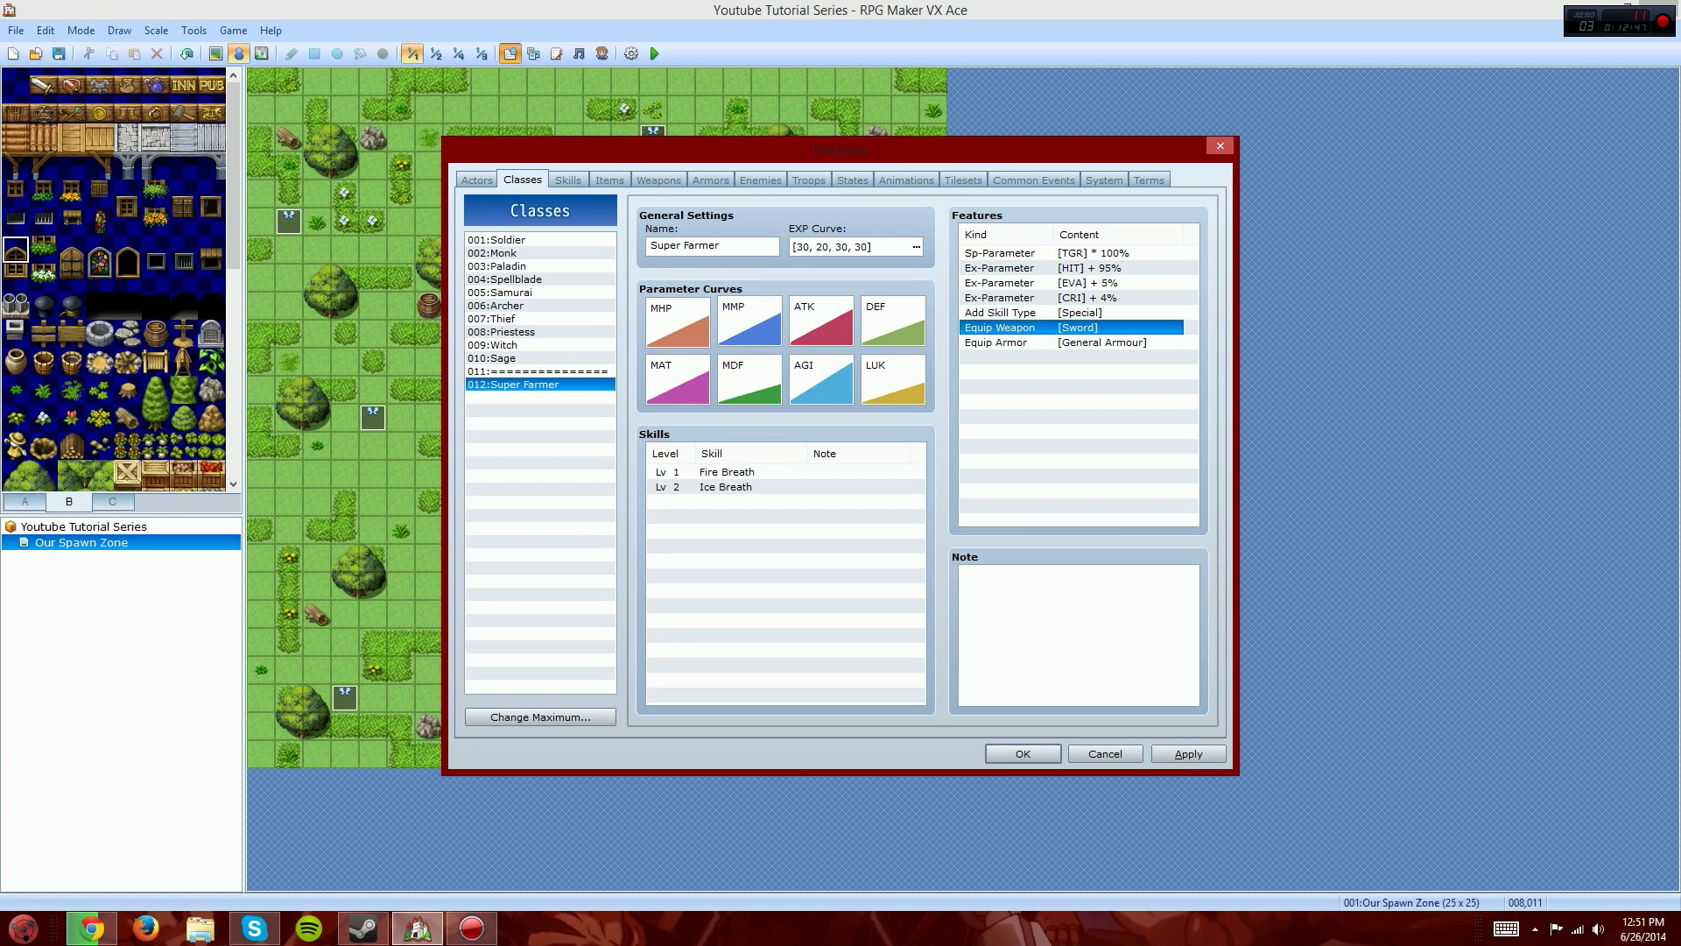
Step: Change the class's Equip Armor feature to Magic Armour
double_click(1086, 342)
click(1179, 328)
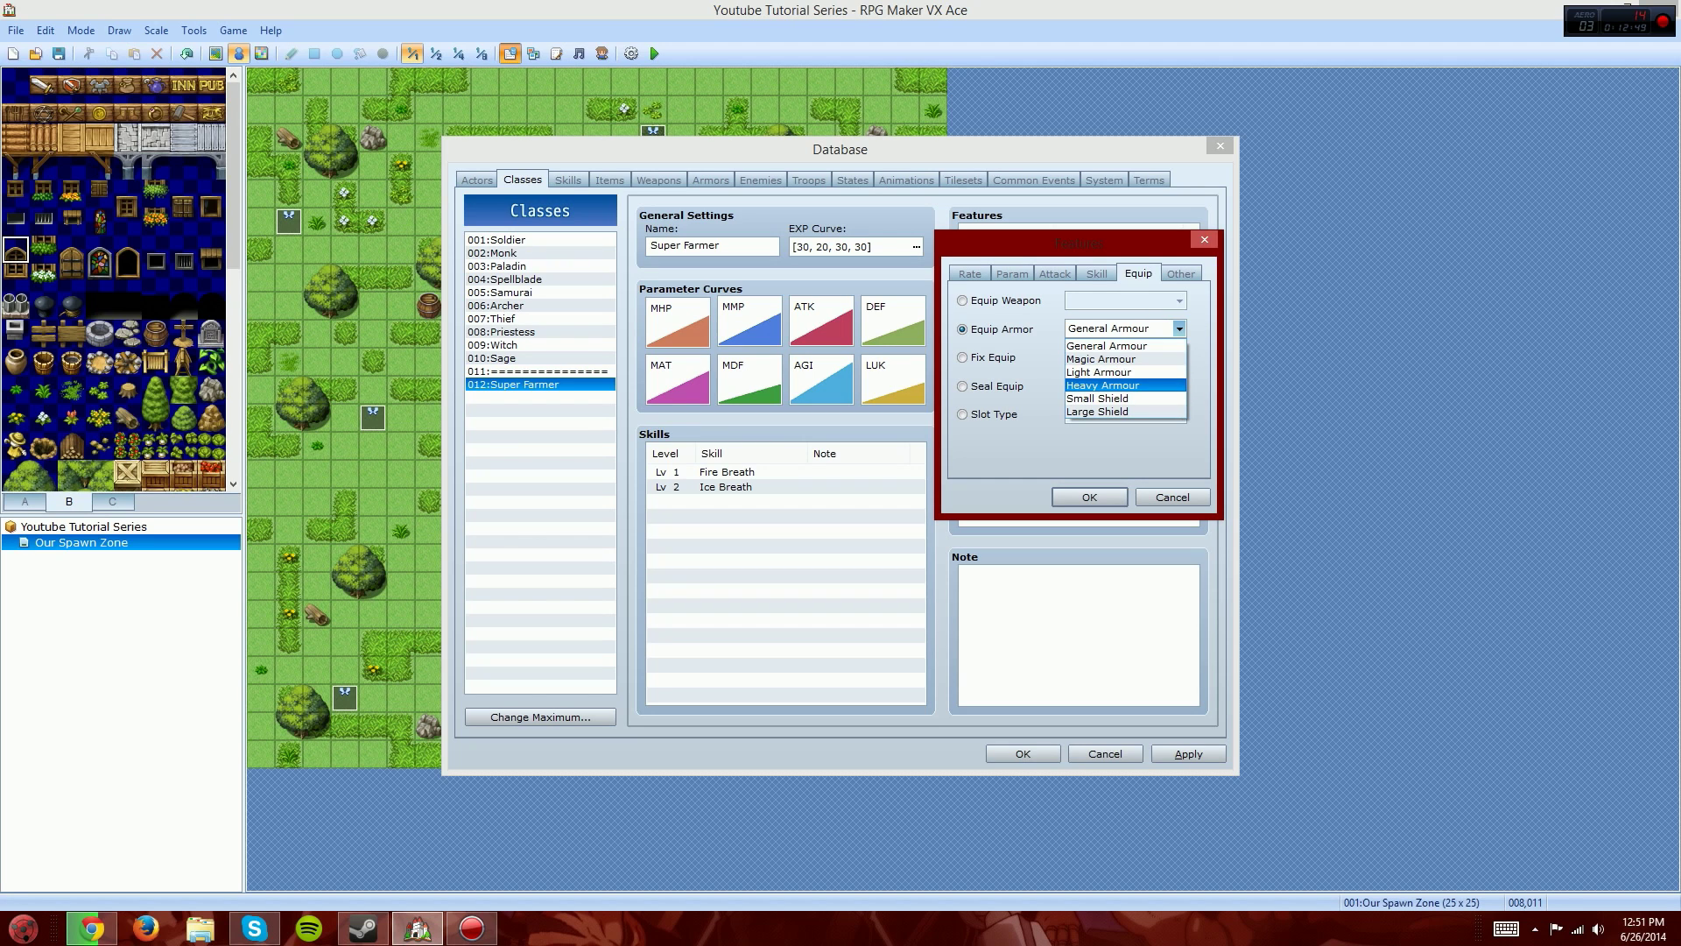
click(1102, 385)
click(1179, 327)
click(1101, 359)
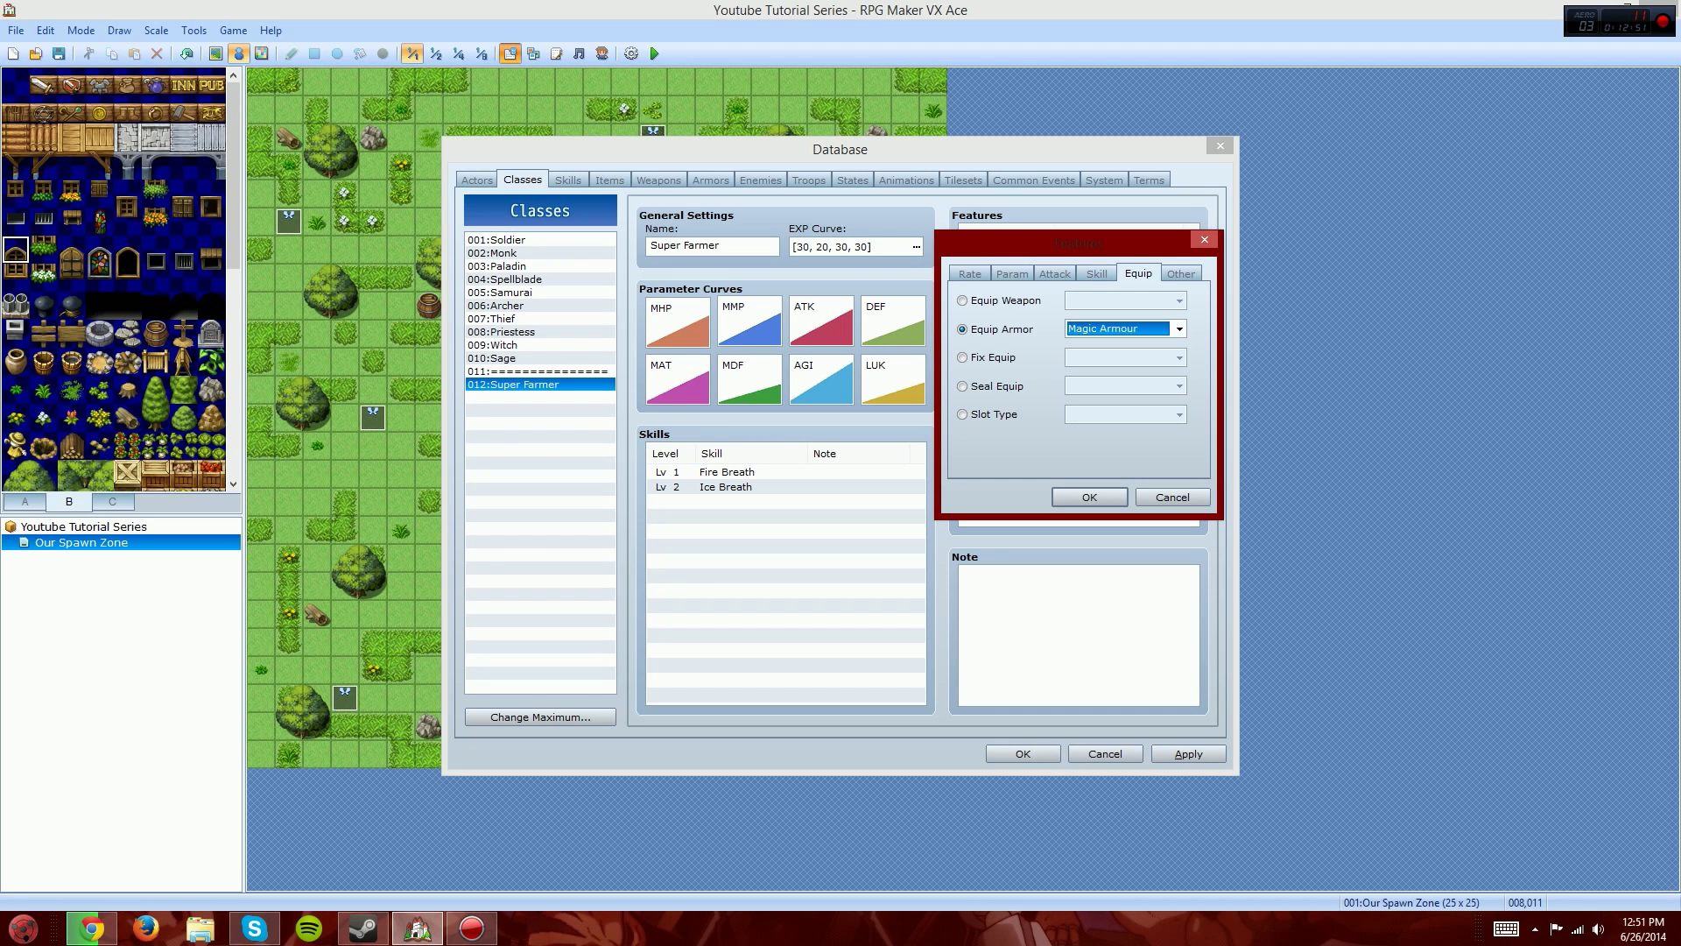
click(1089, 497)
Step: Change the class's Add Skill Type feature to Magic
double_click(1085, 313)
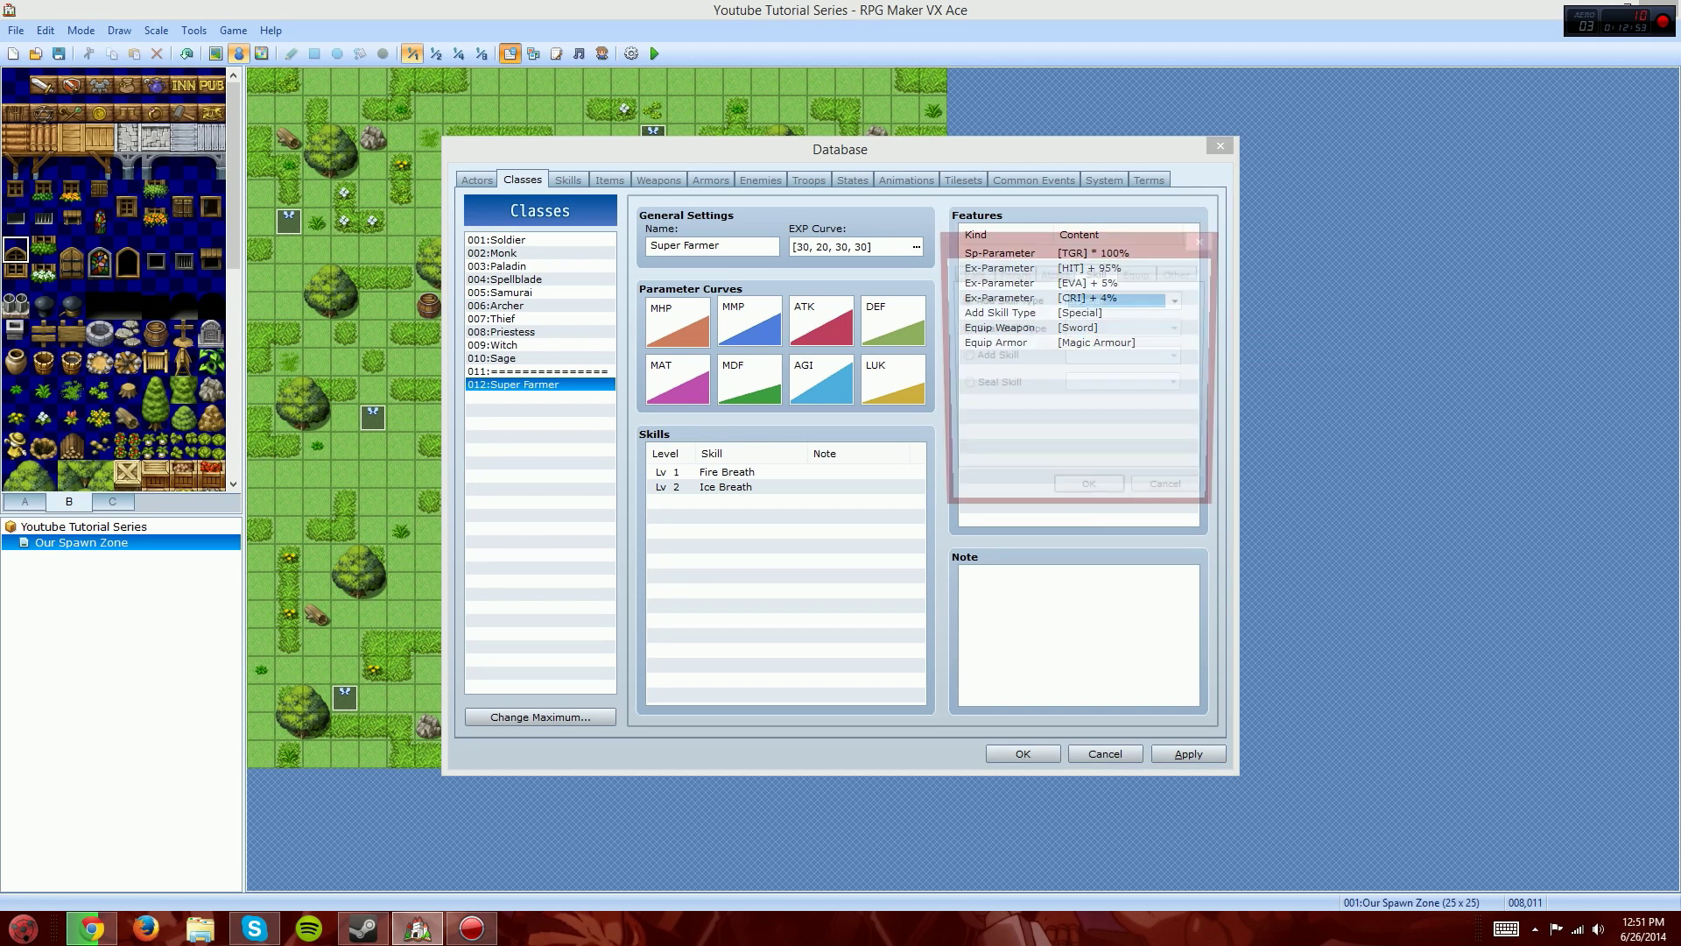
click(1180, 300)
click(1081, 329)
click(1090, 497)
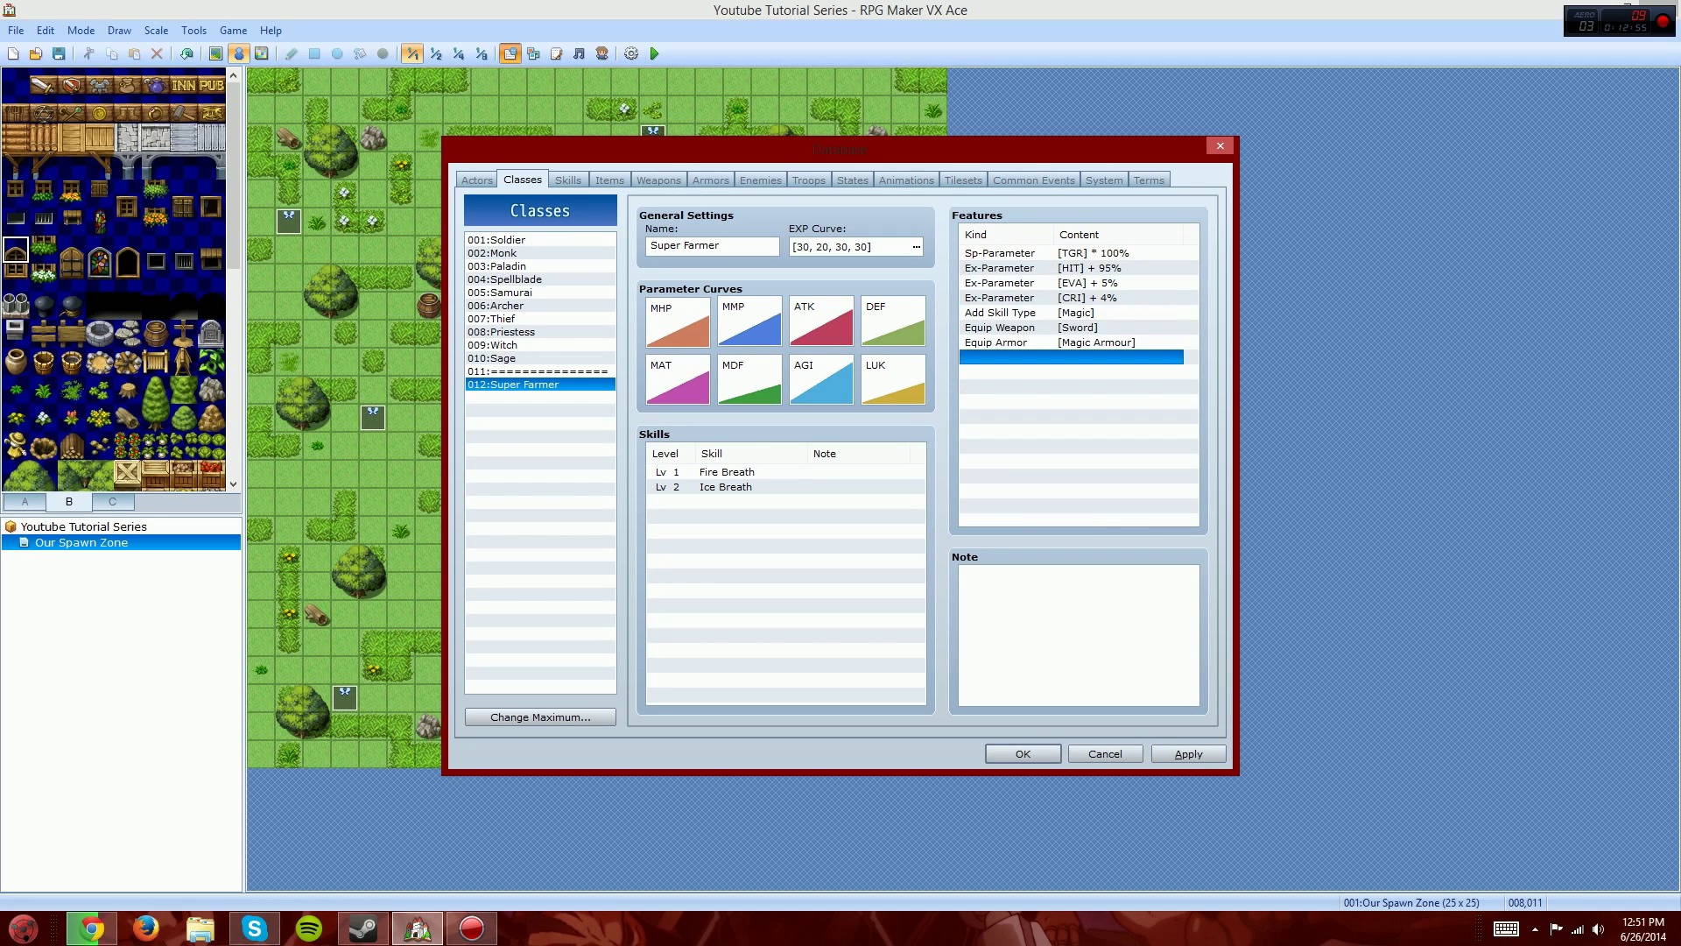
Step: Add a second Add Skill Type feature to the class, set to Special
double_click(1086, 346)
click(1179, 300)
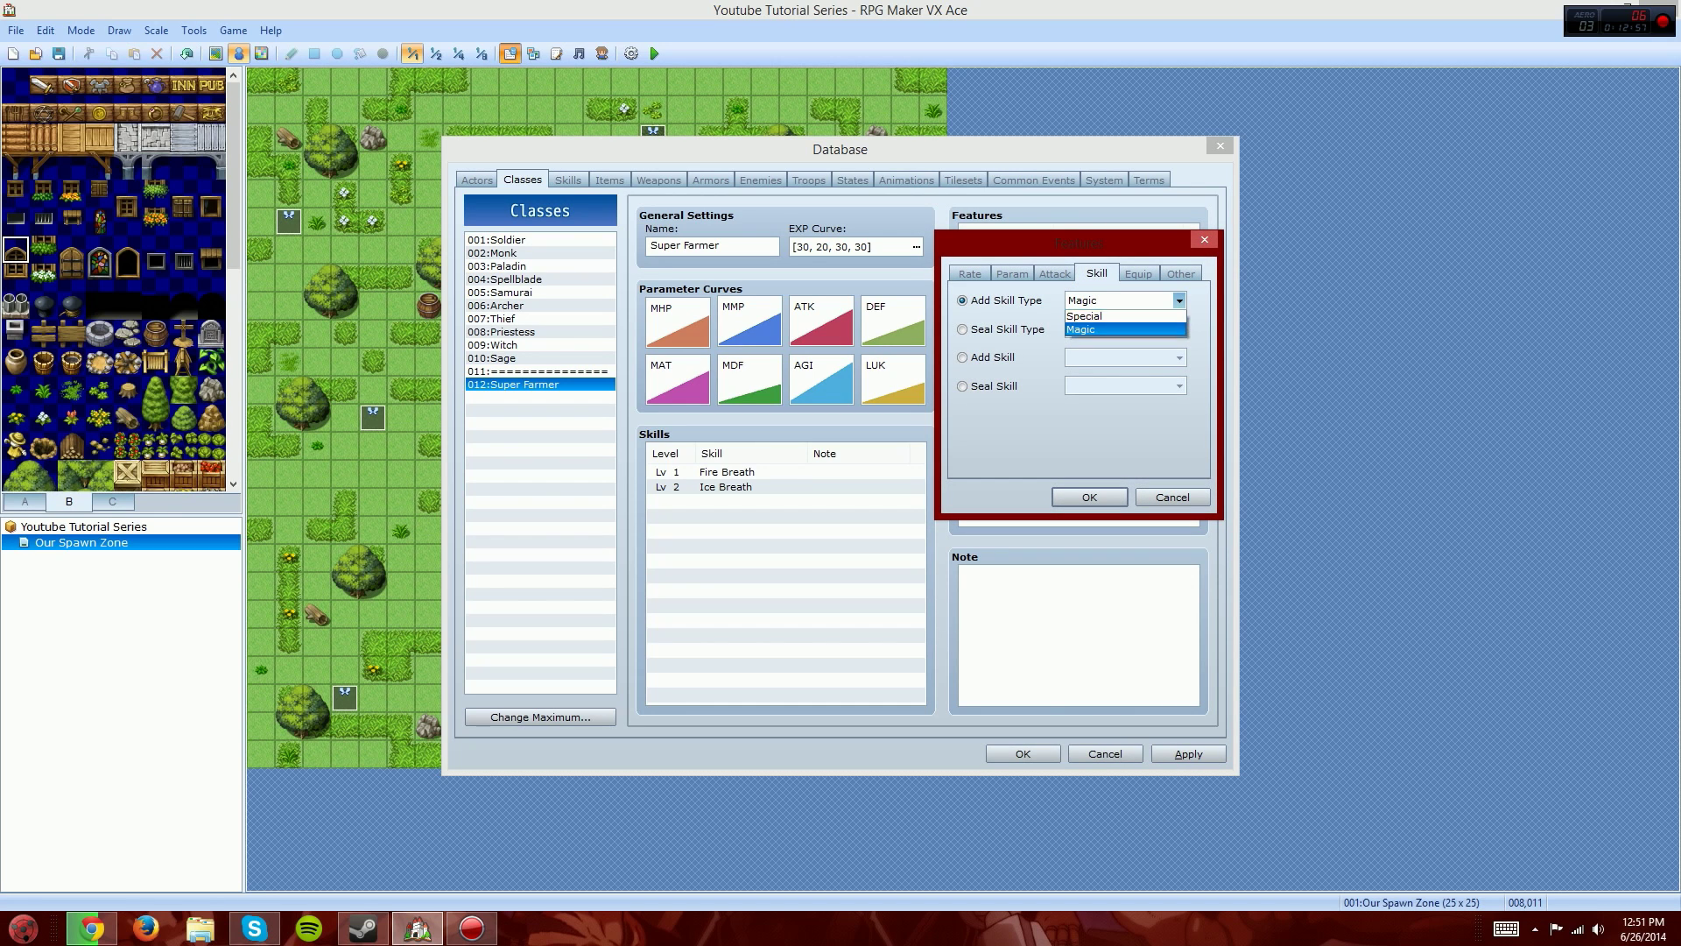
click(1084, 318)
click(1089, 497)
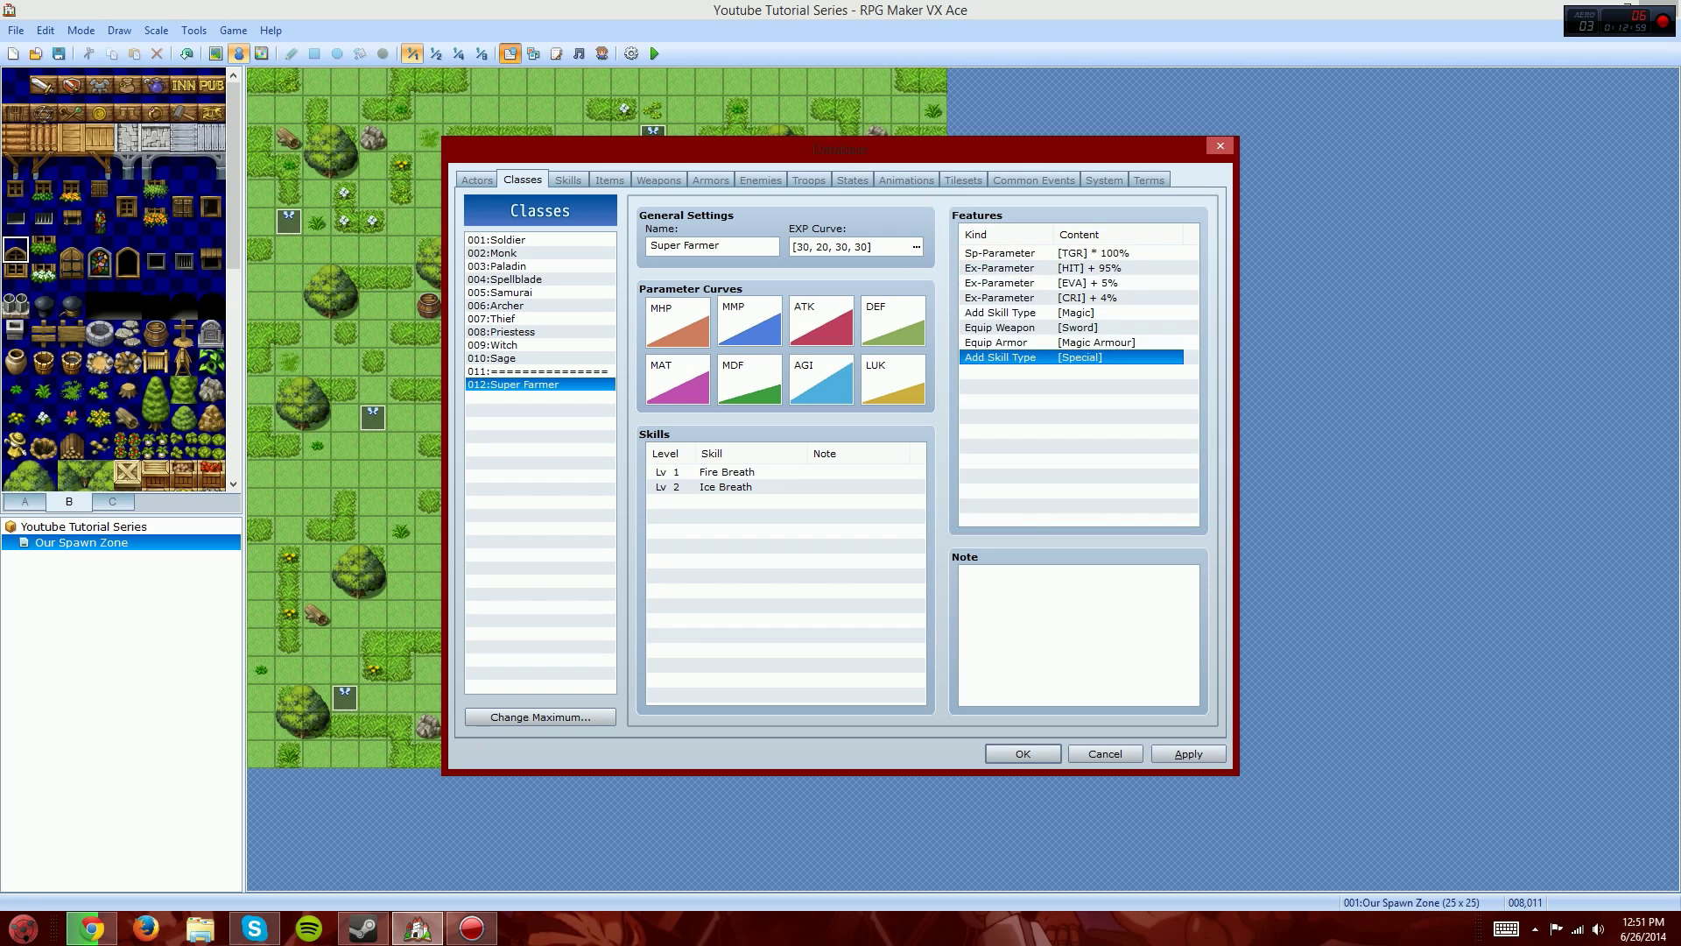
Step: Add a second Equip Weapon feature to the class, set to Claw
double_click(1086, 357)
click(1139, 274)
click(963, 301)
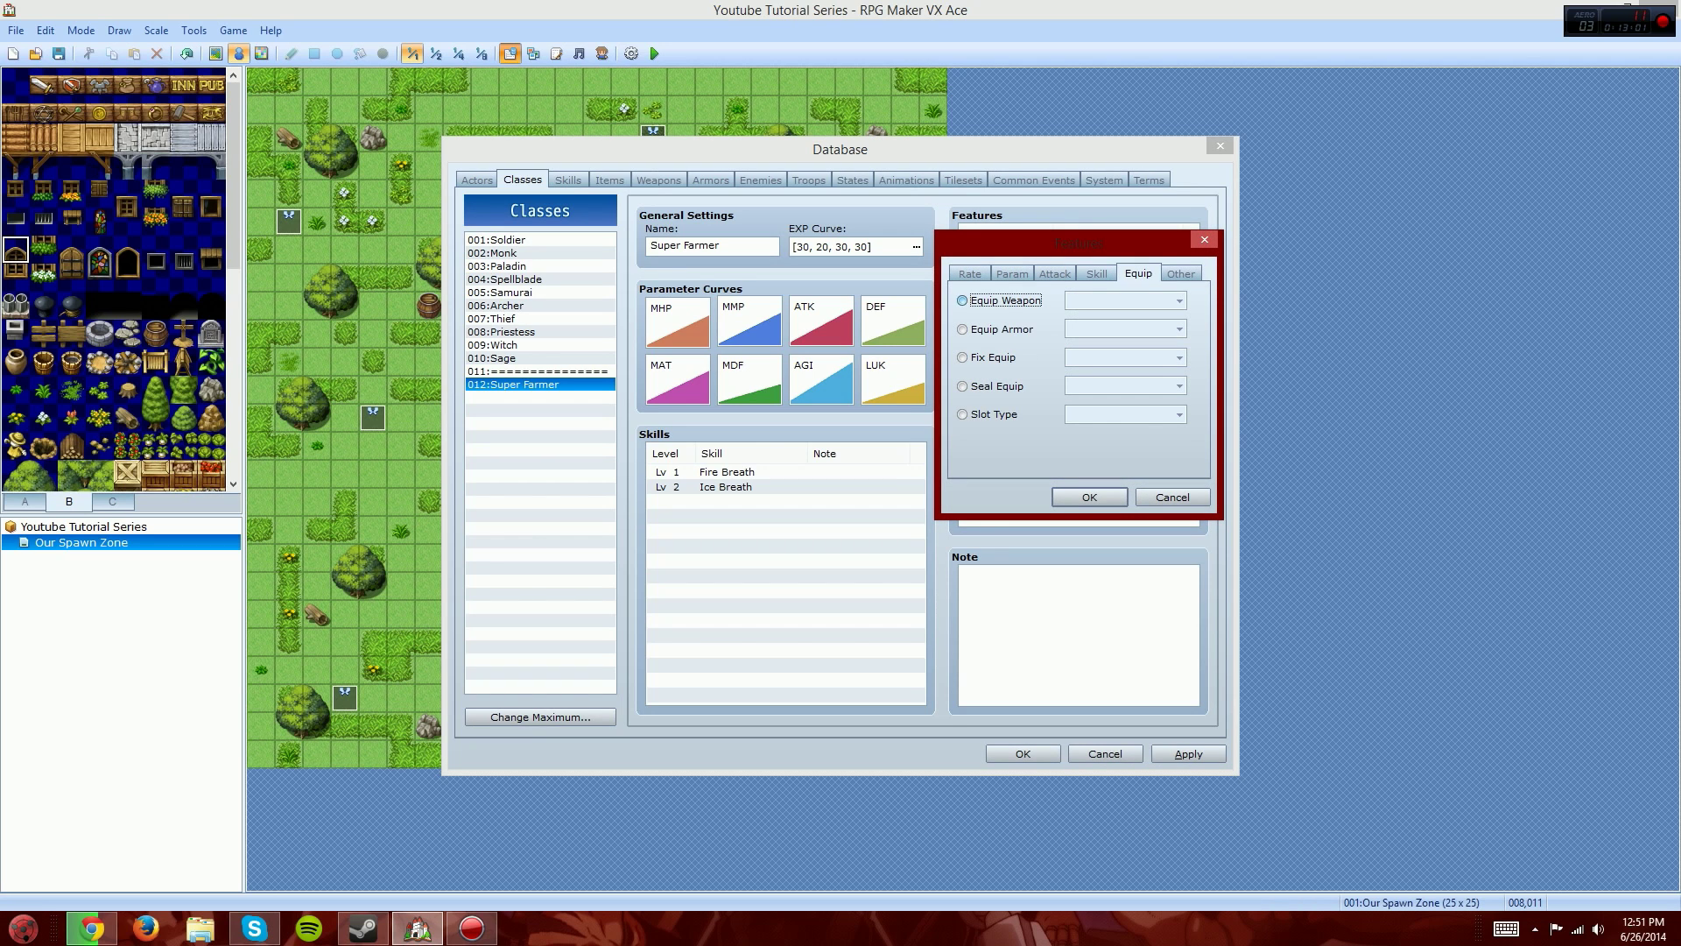
click(1180, 299)
click(1079, 331)
click(1089, 497)
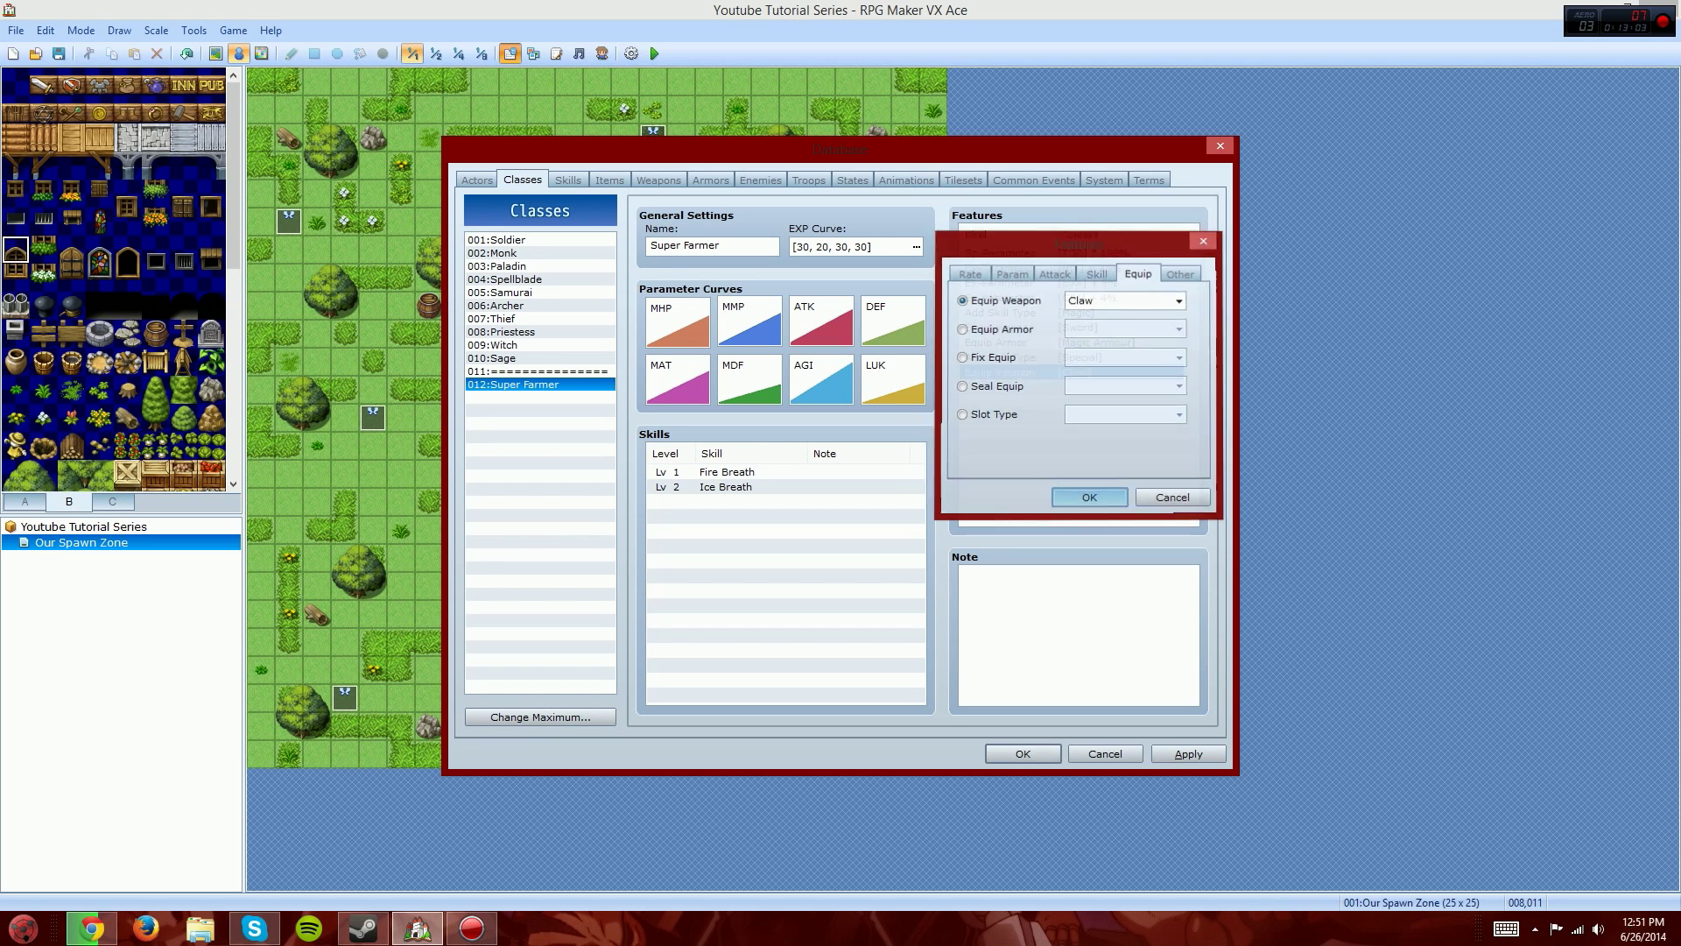
Step: Assign the class 012:Super Farmer to custom actor 012
click(477, 180)
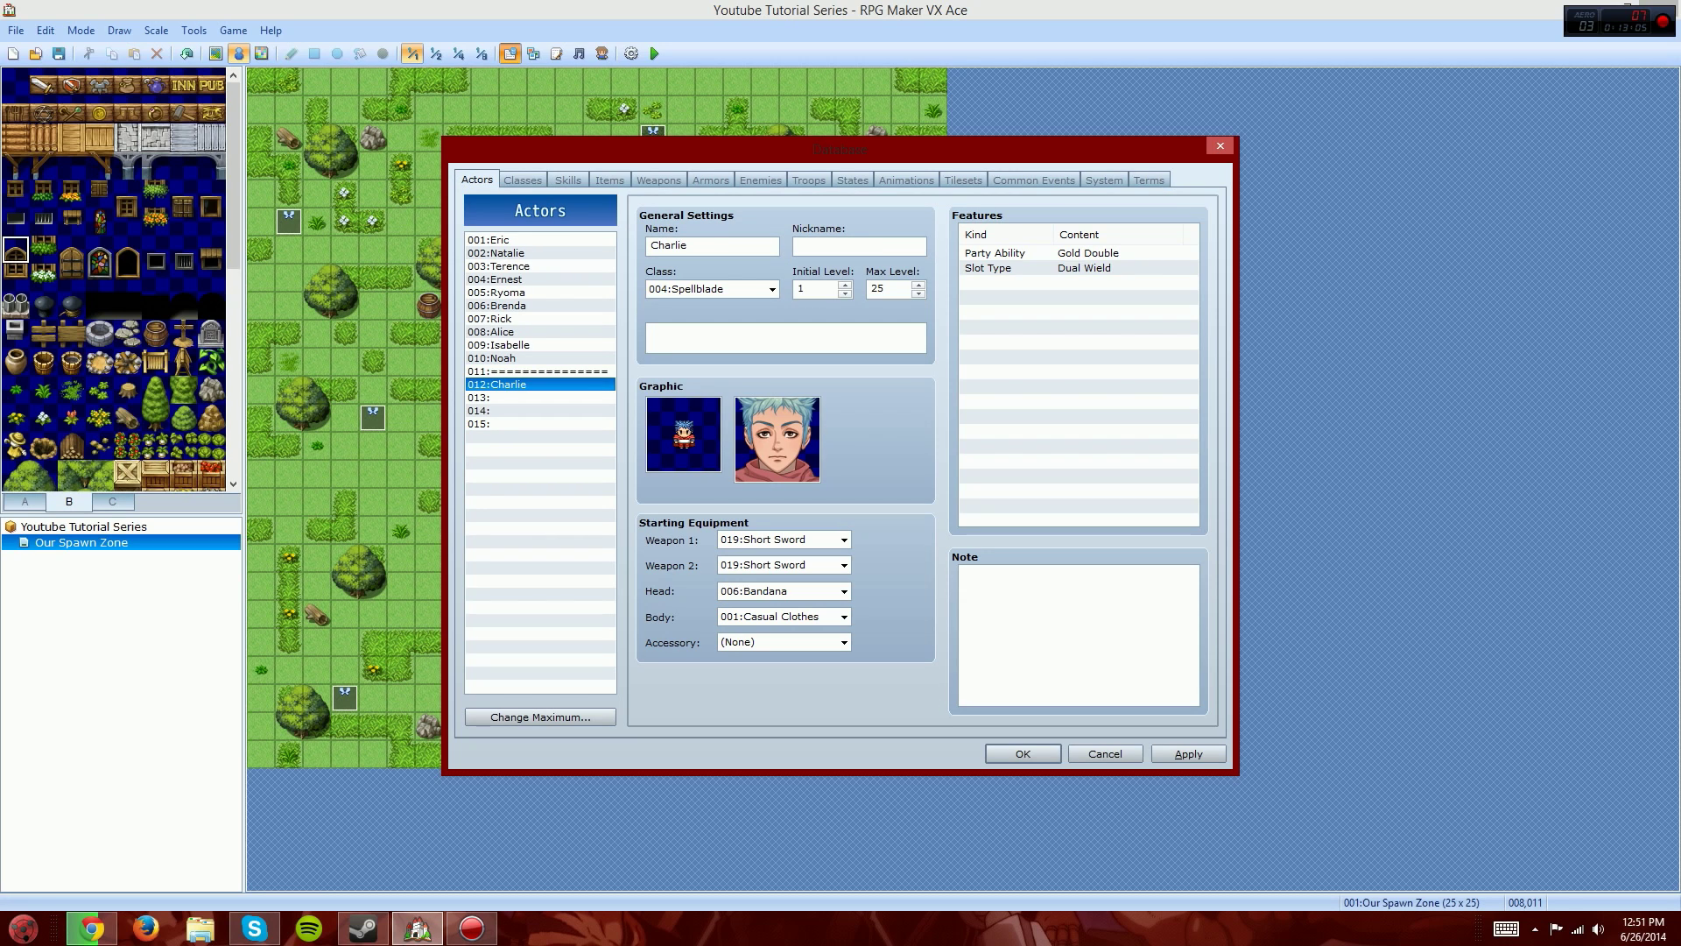
click(772, 289)
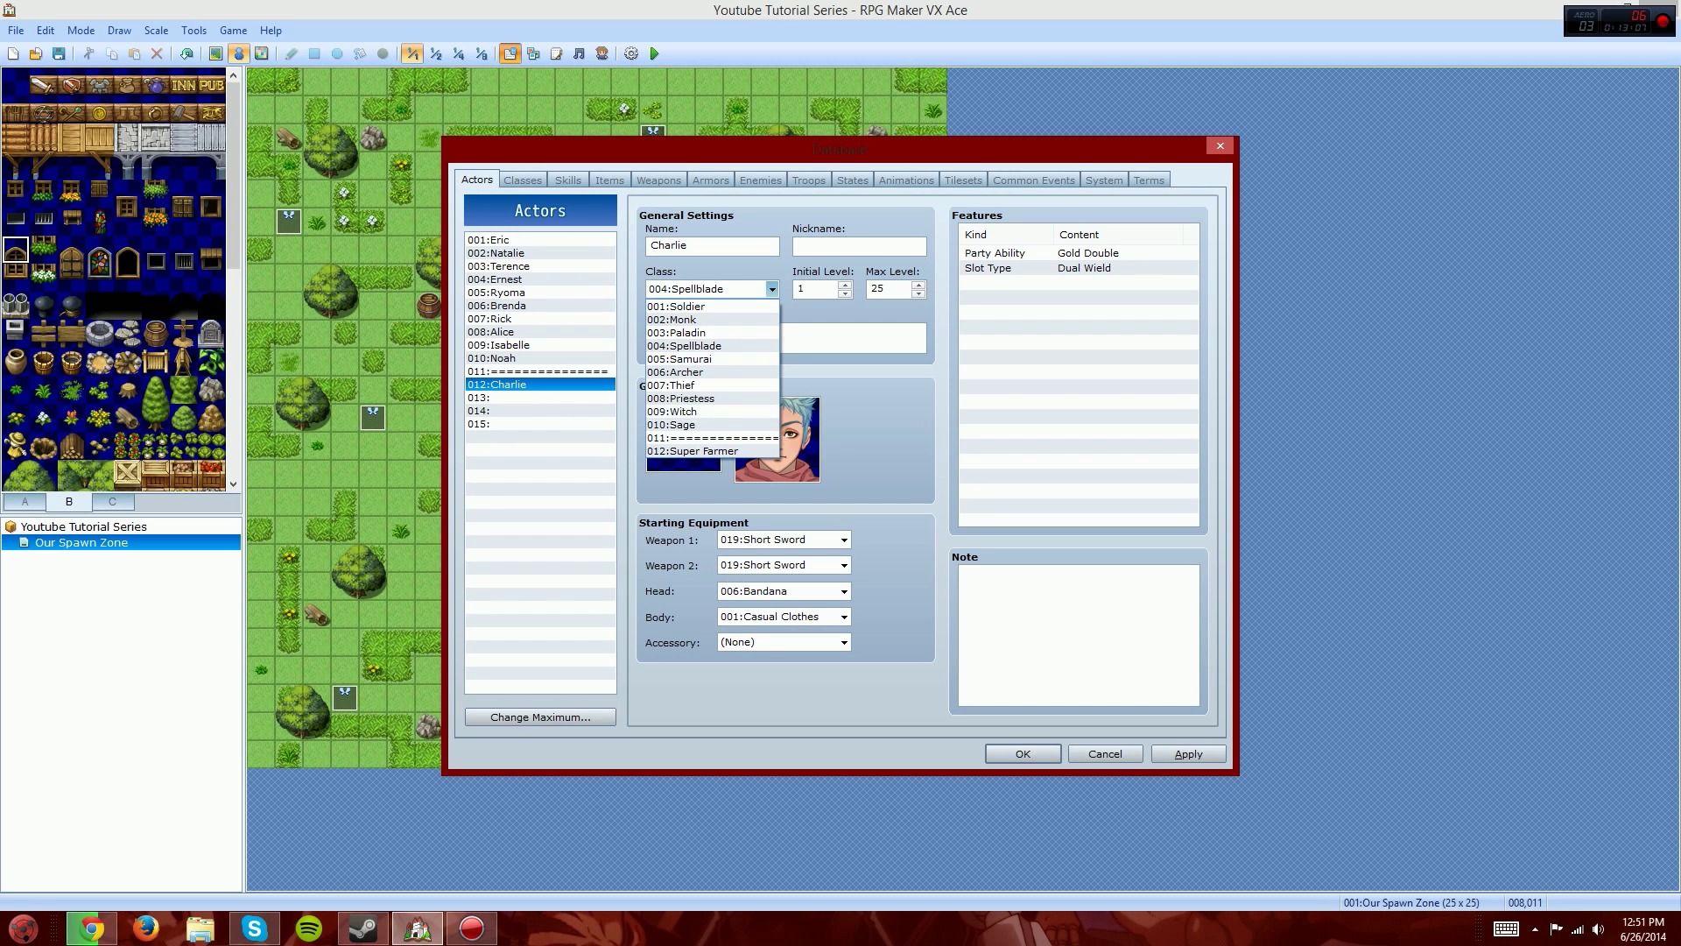
click(687, 444)
Step: Set actor 012's starting weapons to 019:Short Sword for Weapon 1 and 007:Cestus for Weapon 2
click(843, 539)
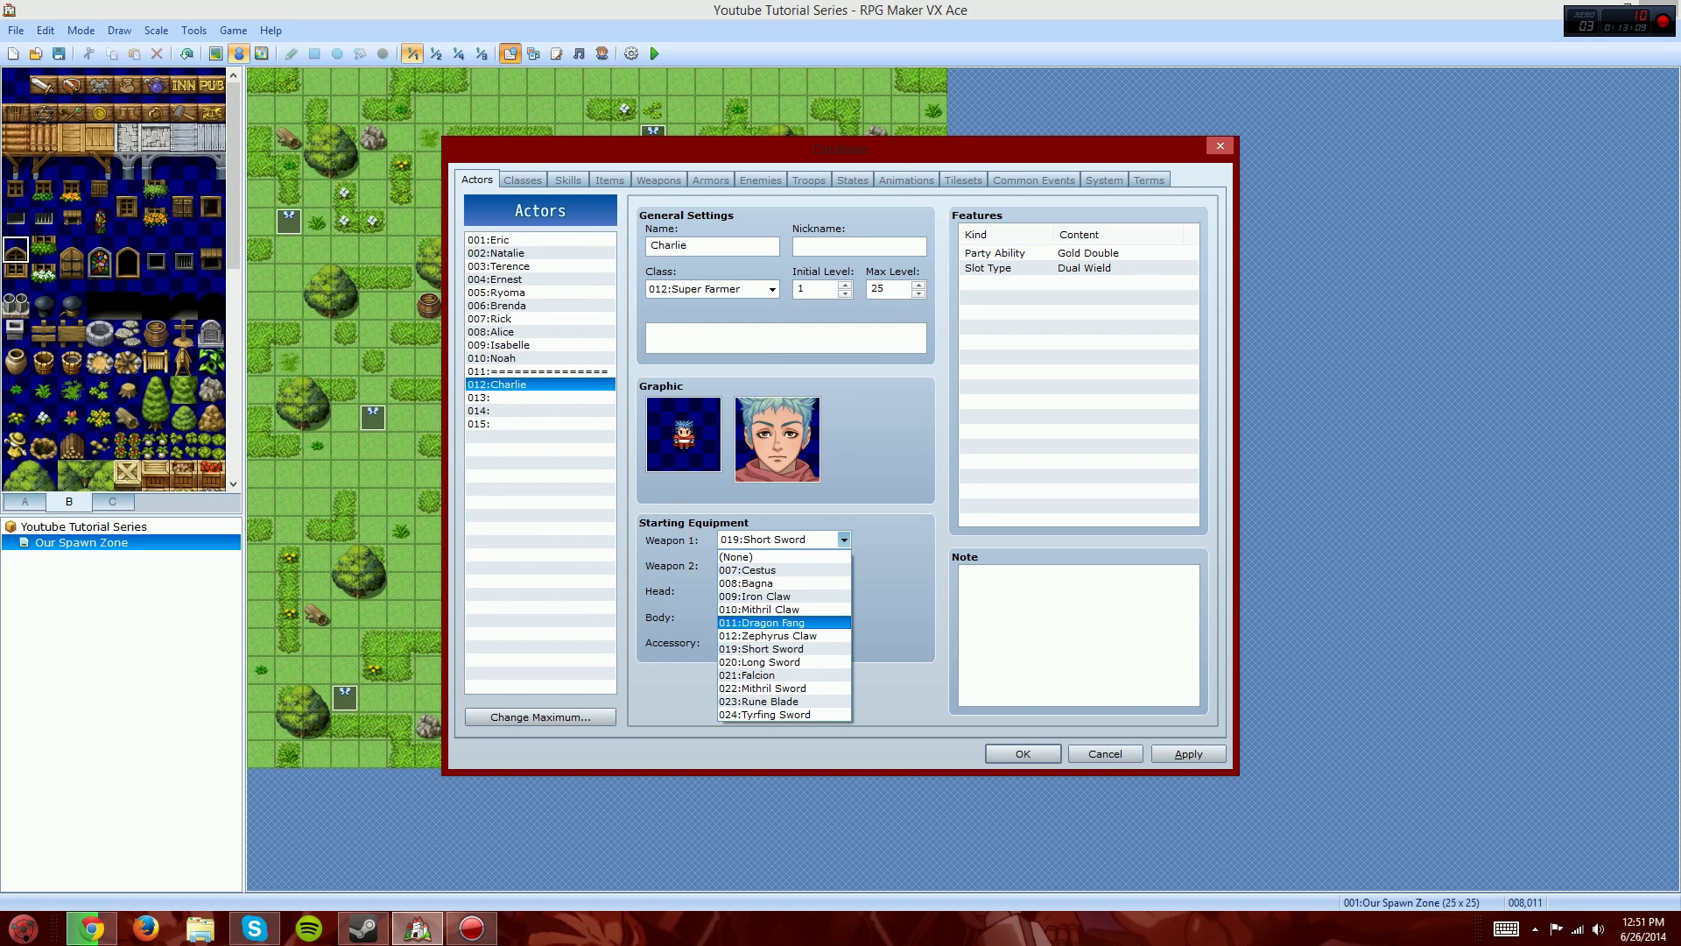
click(760, 649)
click(843, 565)
click(748, 595)
Step: Equip actor 012 with 016:Copper Brace on the head and 011:Cotton Robe on the body, and apply the database changes
click(843, 591)
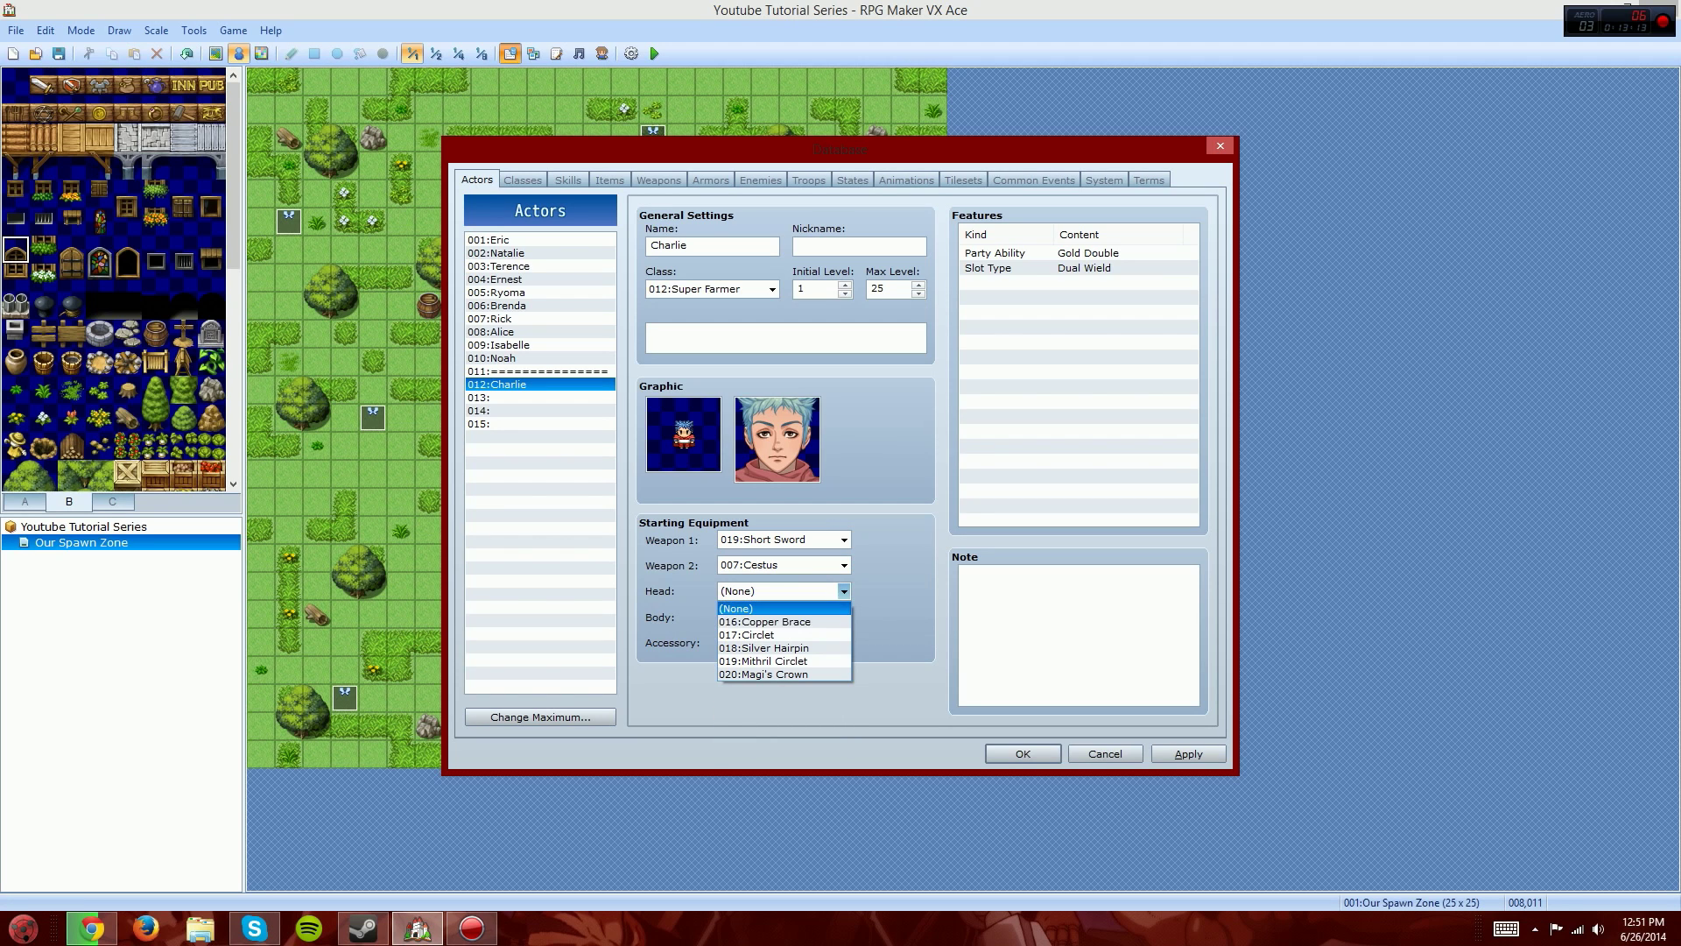
click(771, 620)
click(843, 617)
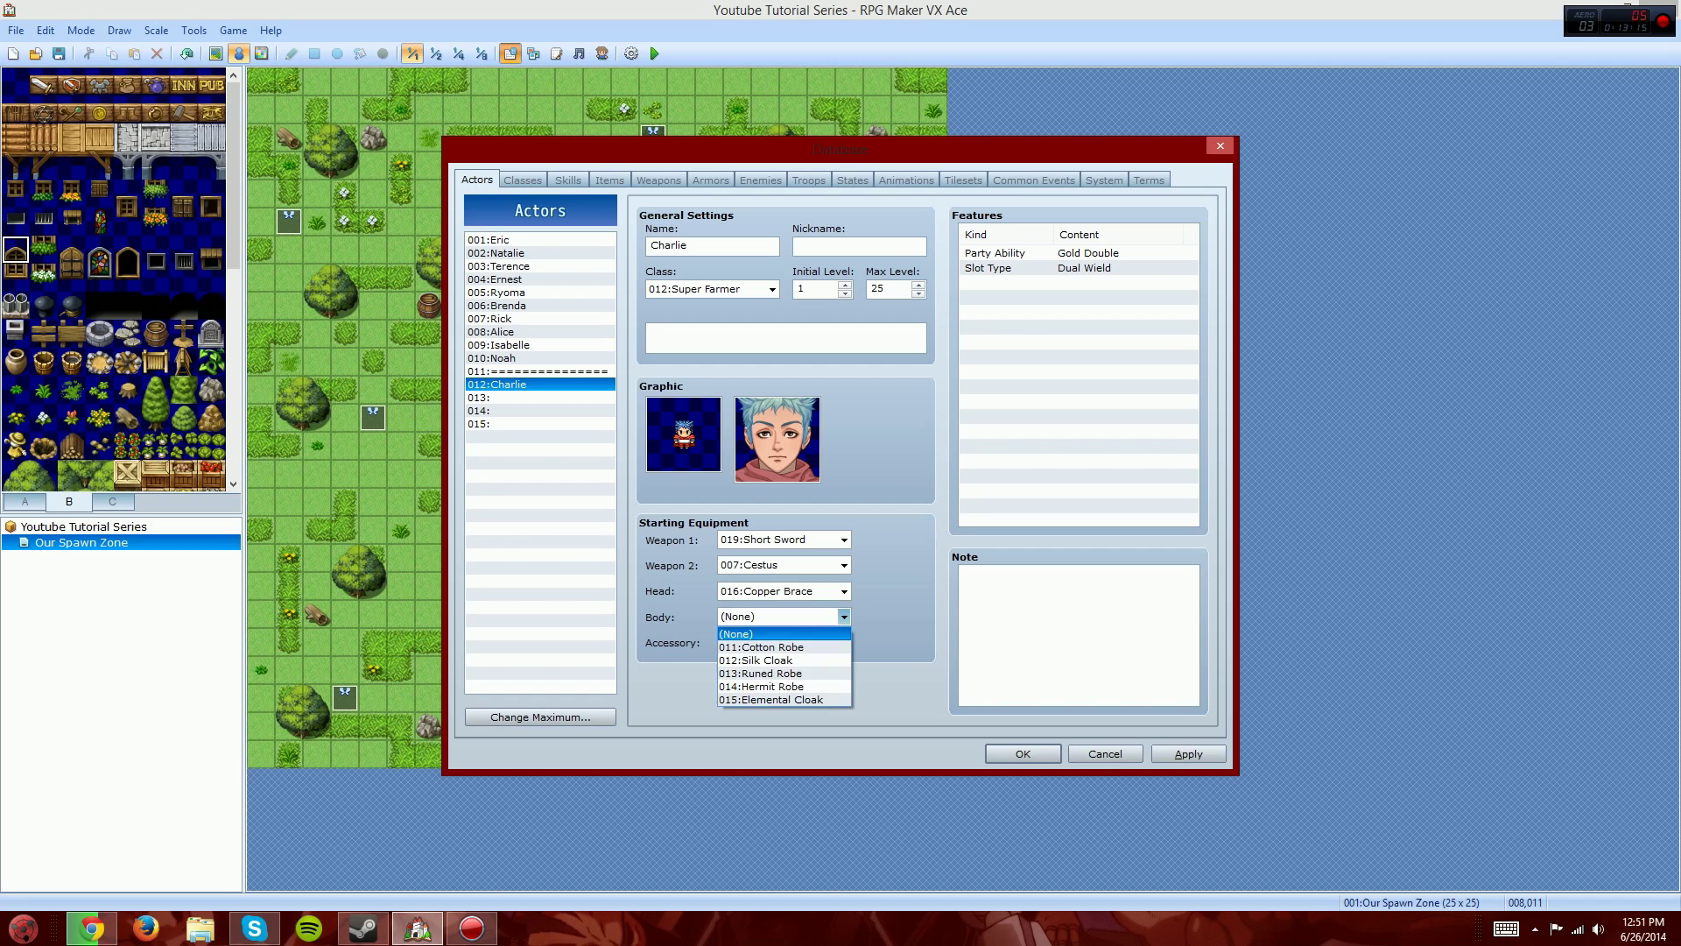
click(771, 646)
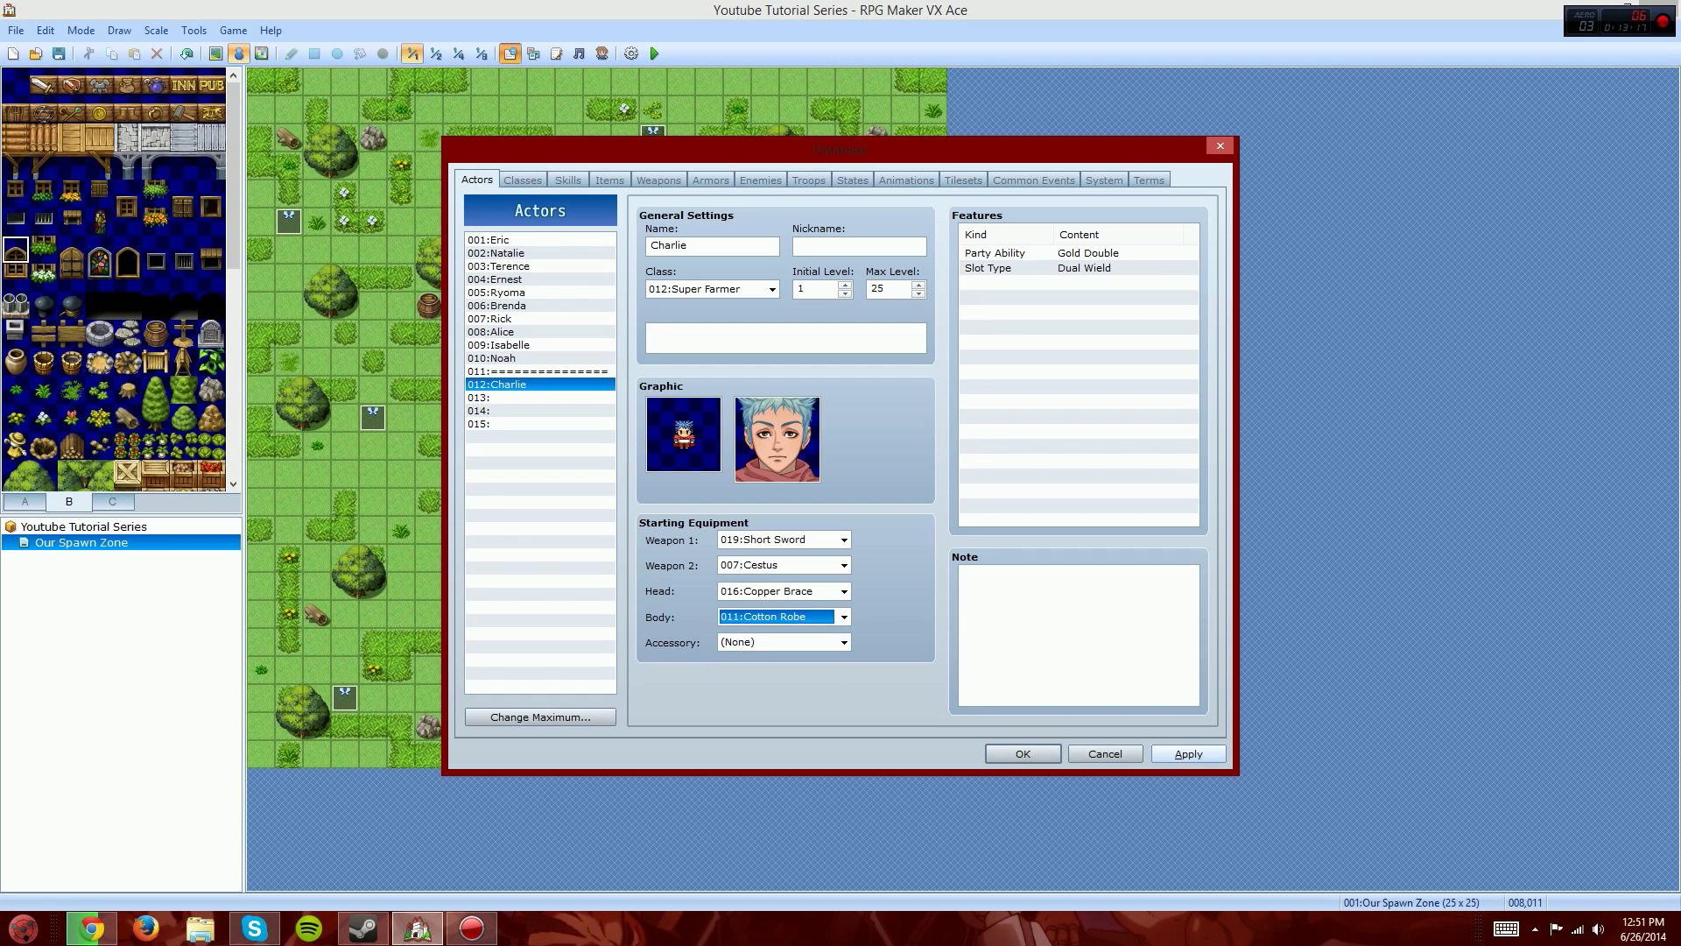
click(1188, 754)
Step: Increase the maximum number of skills in the database to 130
click(522, 179)
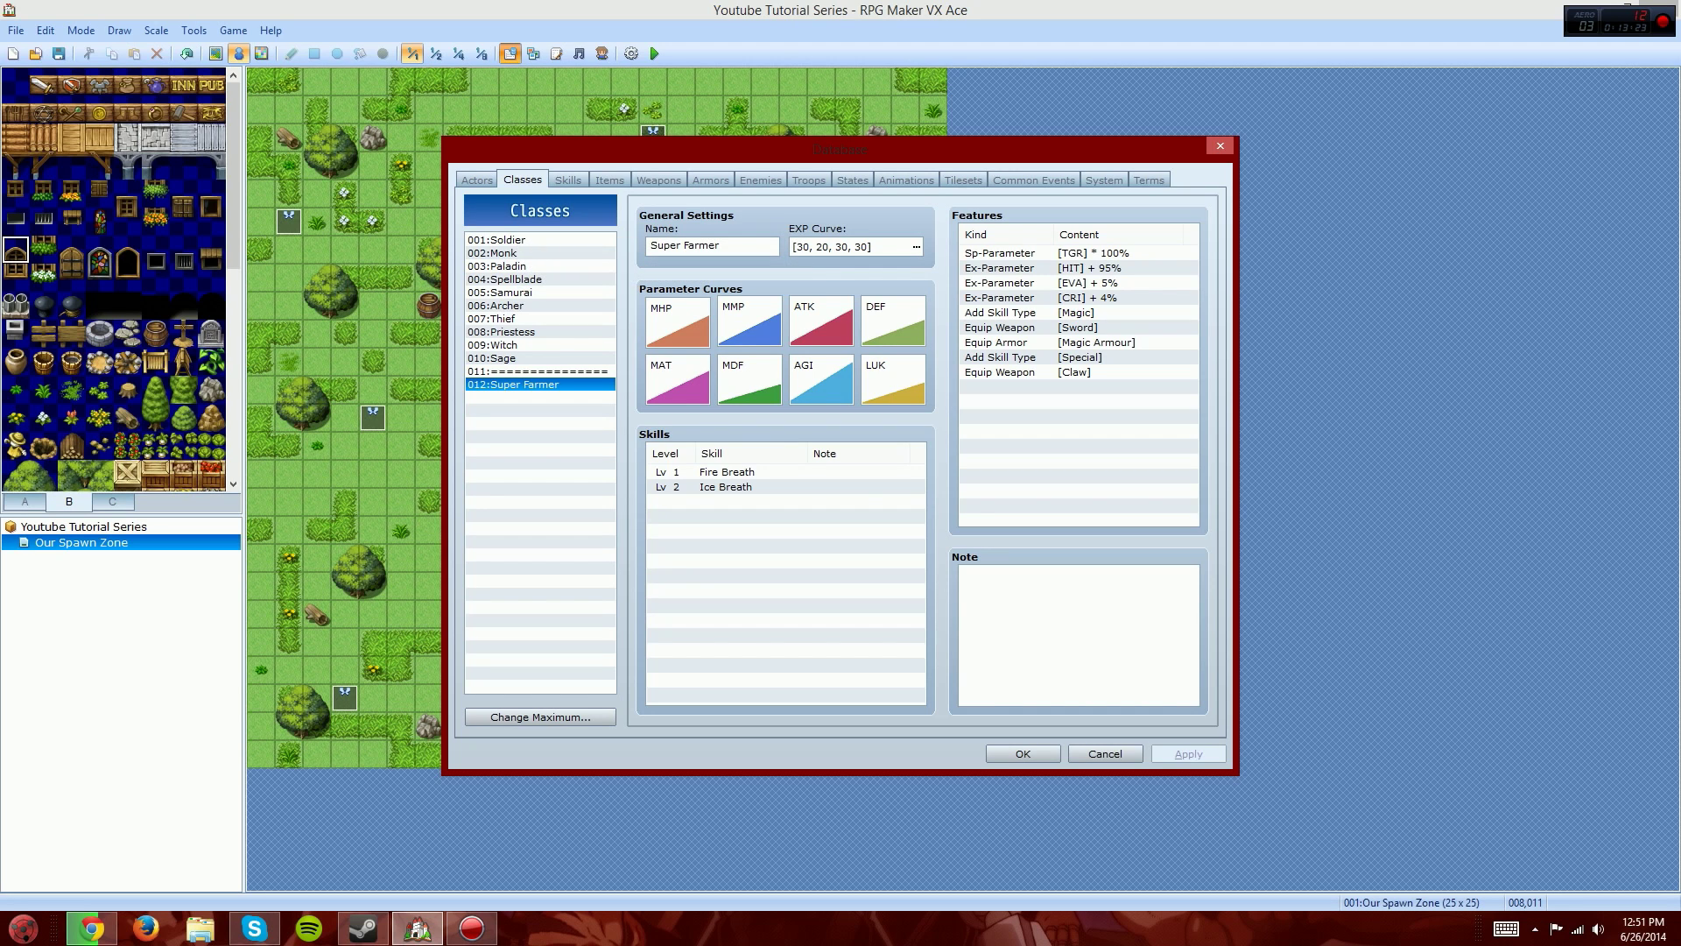
click(568, 179)
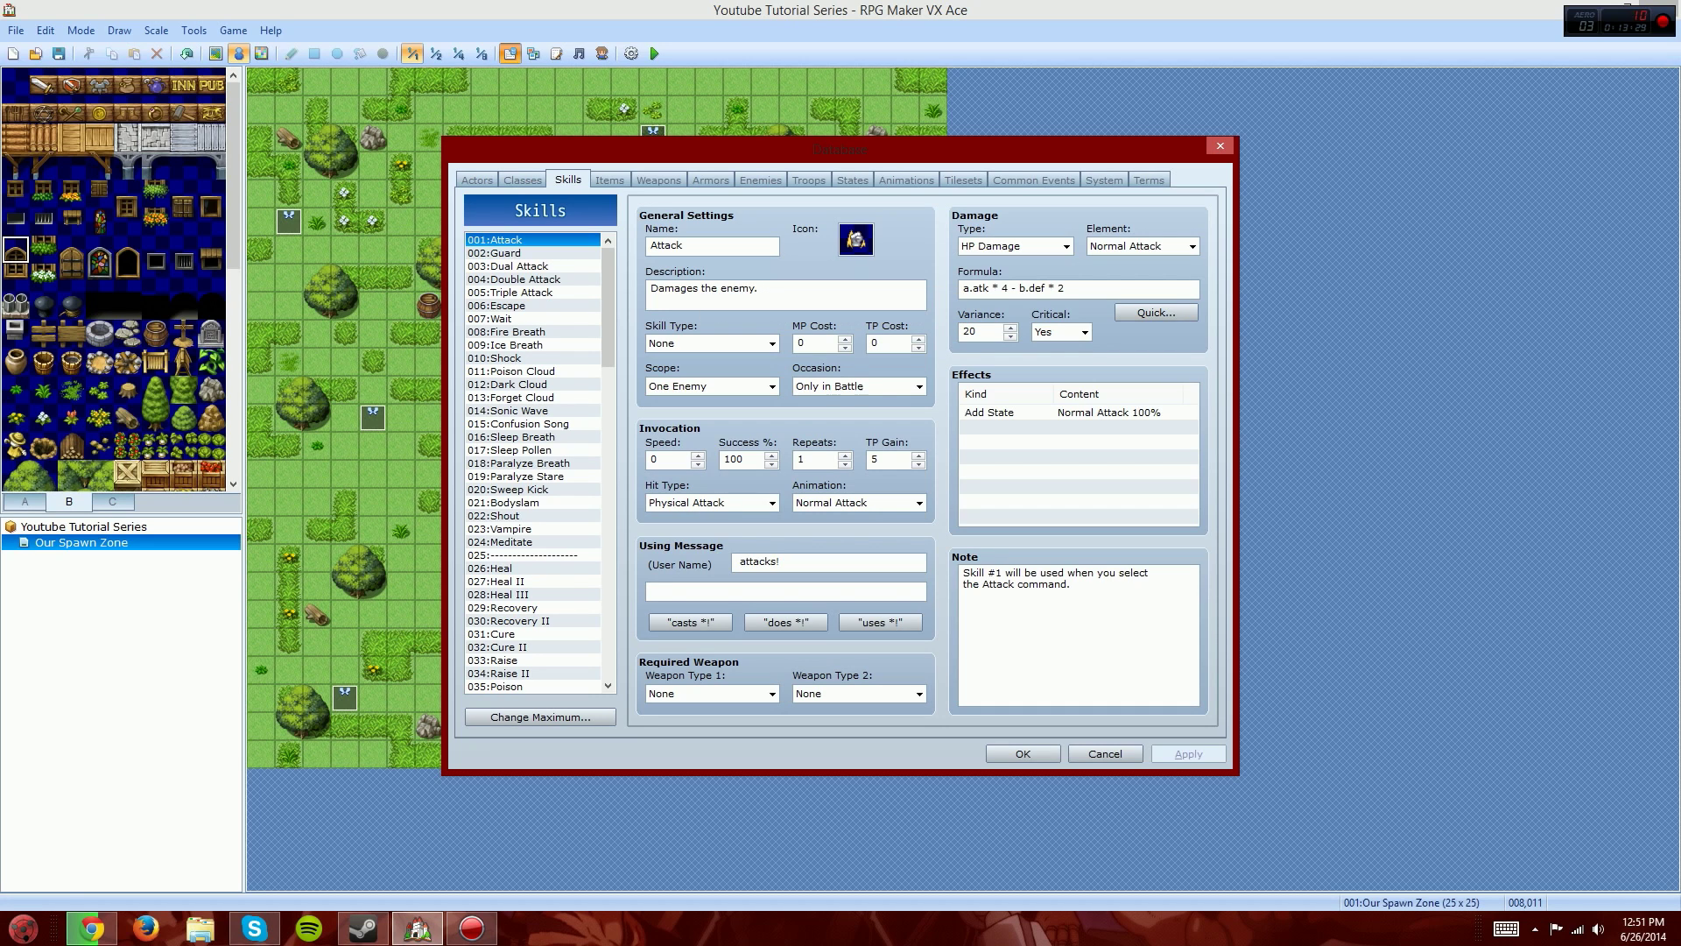
drag(608, 306, 607, 618)
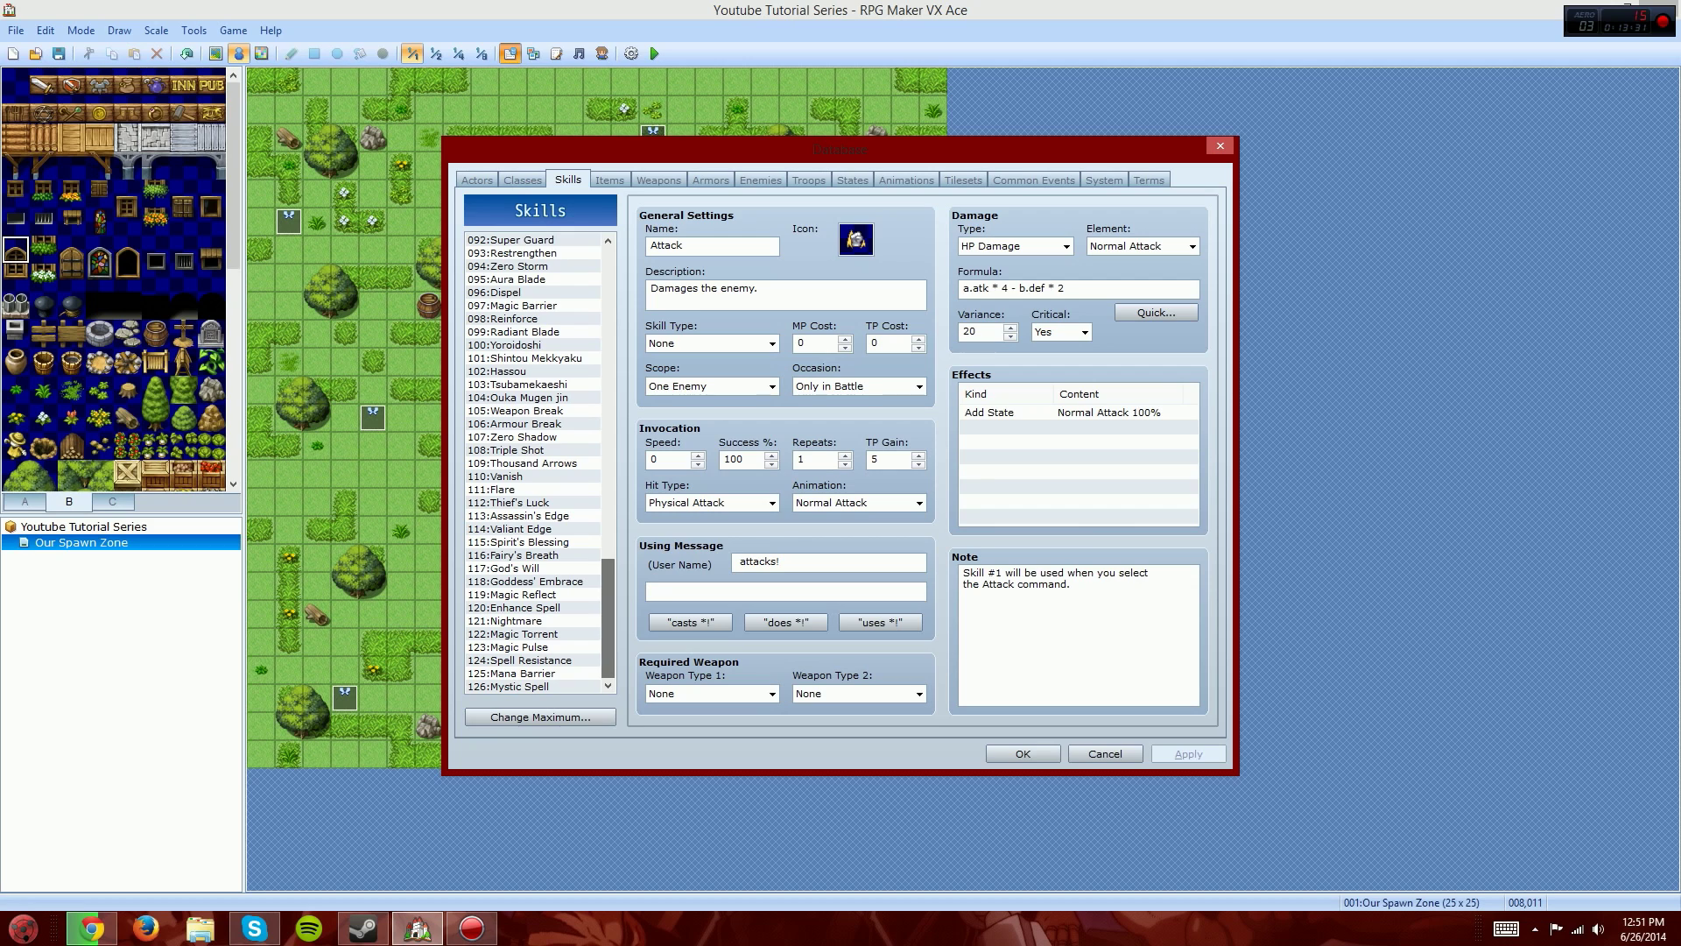
click(540, 717)
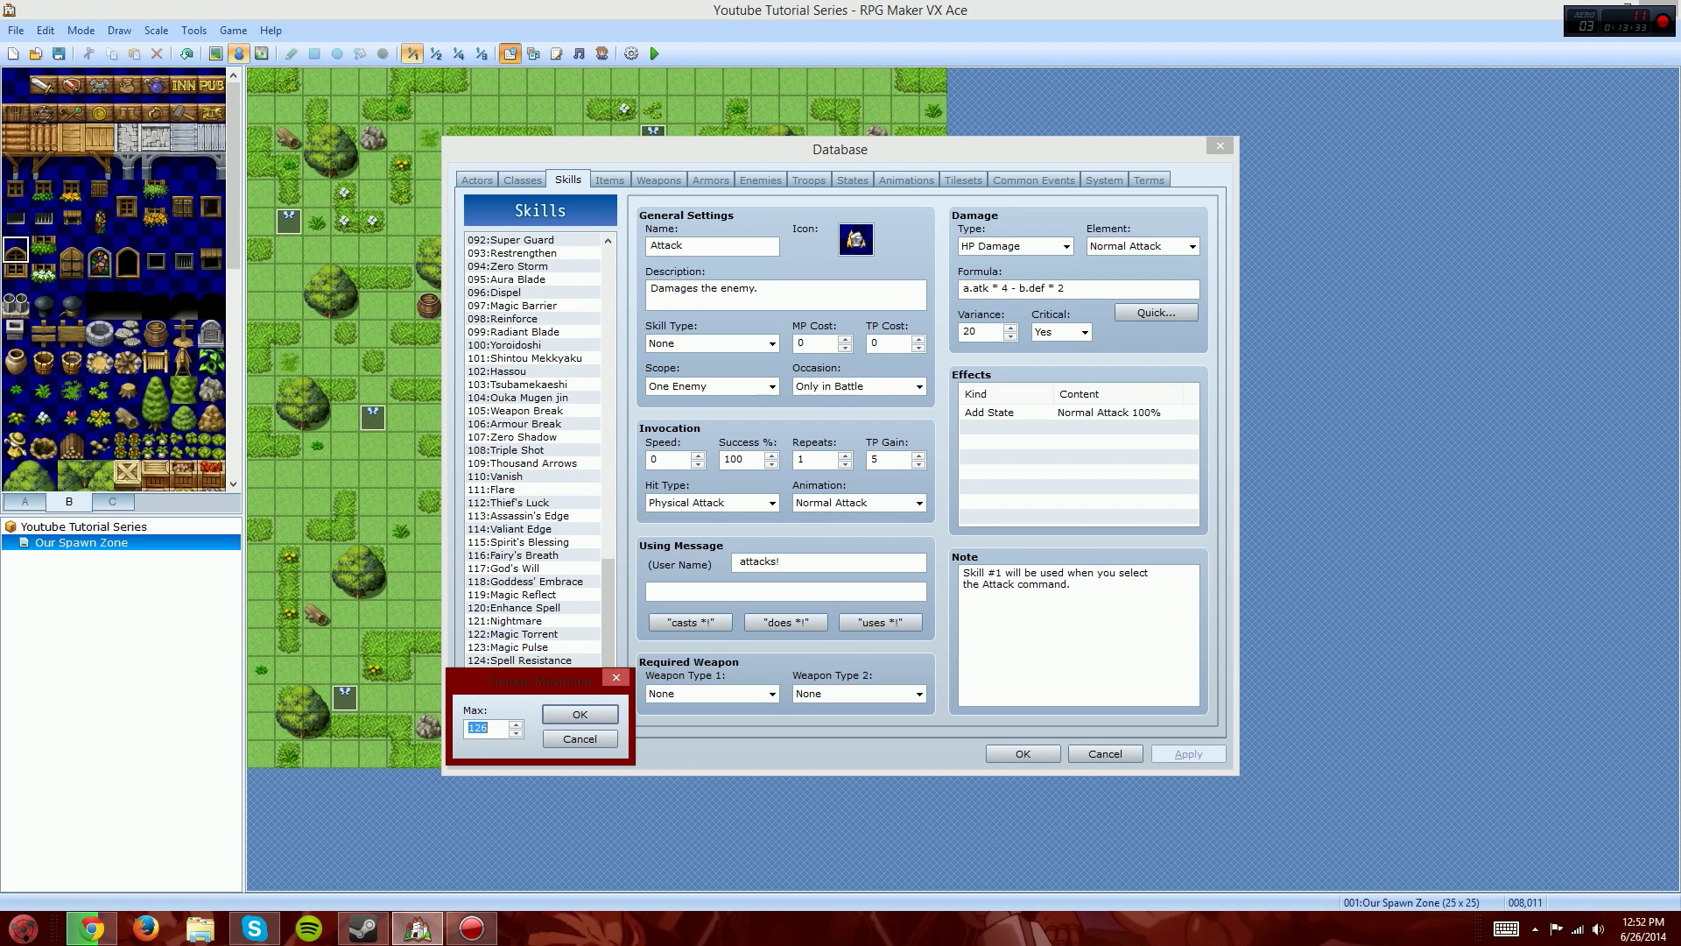
click(491, 727)
drag(489, 728, 474, 728)
text(.30)
click(580, 715)
Step: Name the empty skill 127 "=============" as a divider below the default skills
drag(607, 626, 608, 653)
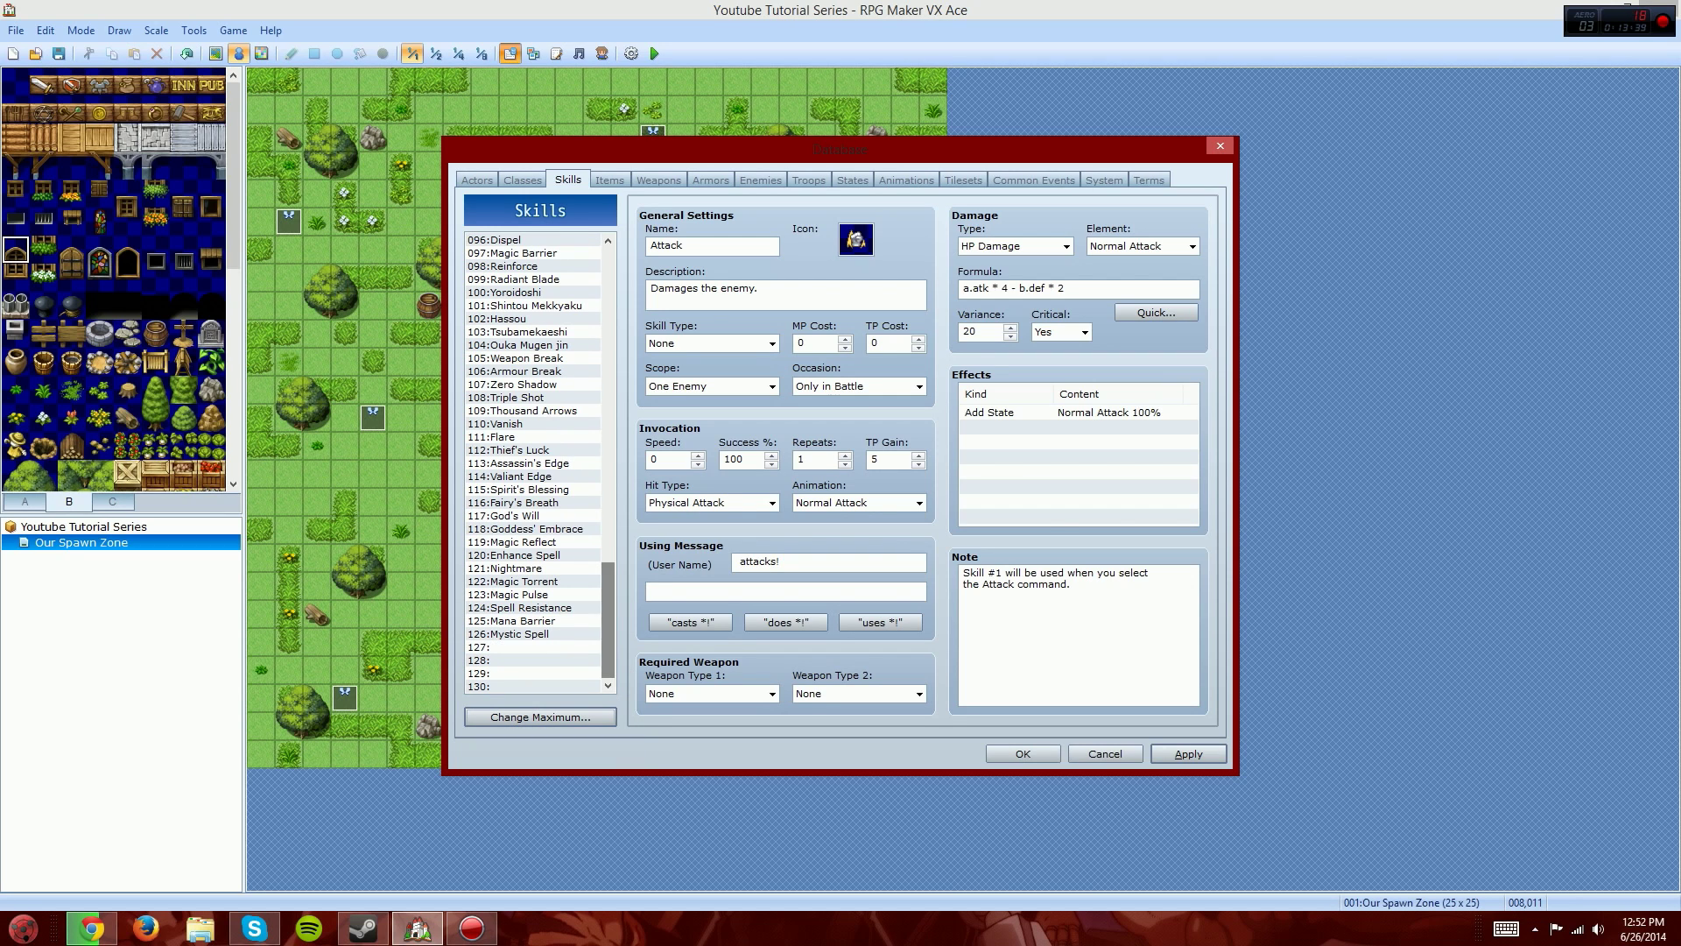
click(534, 648)
click(692, 246)
text(=============)
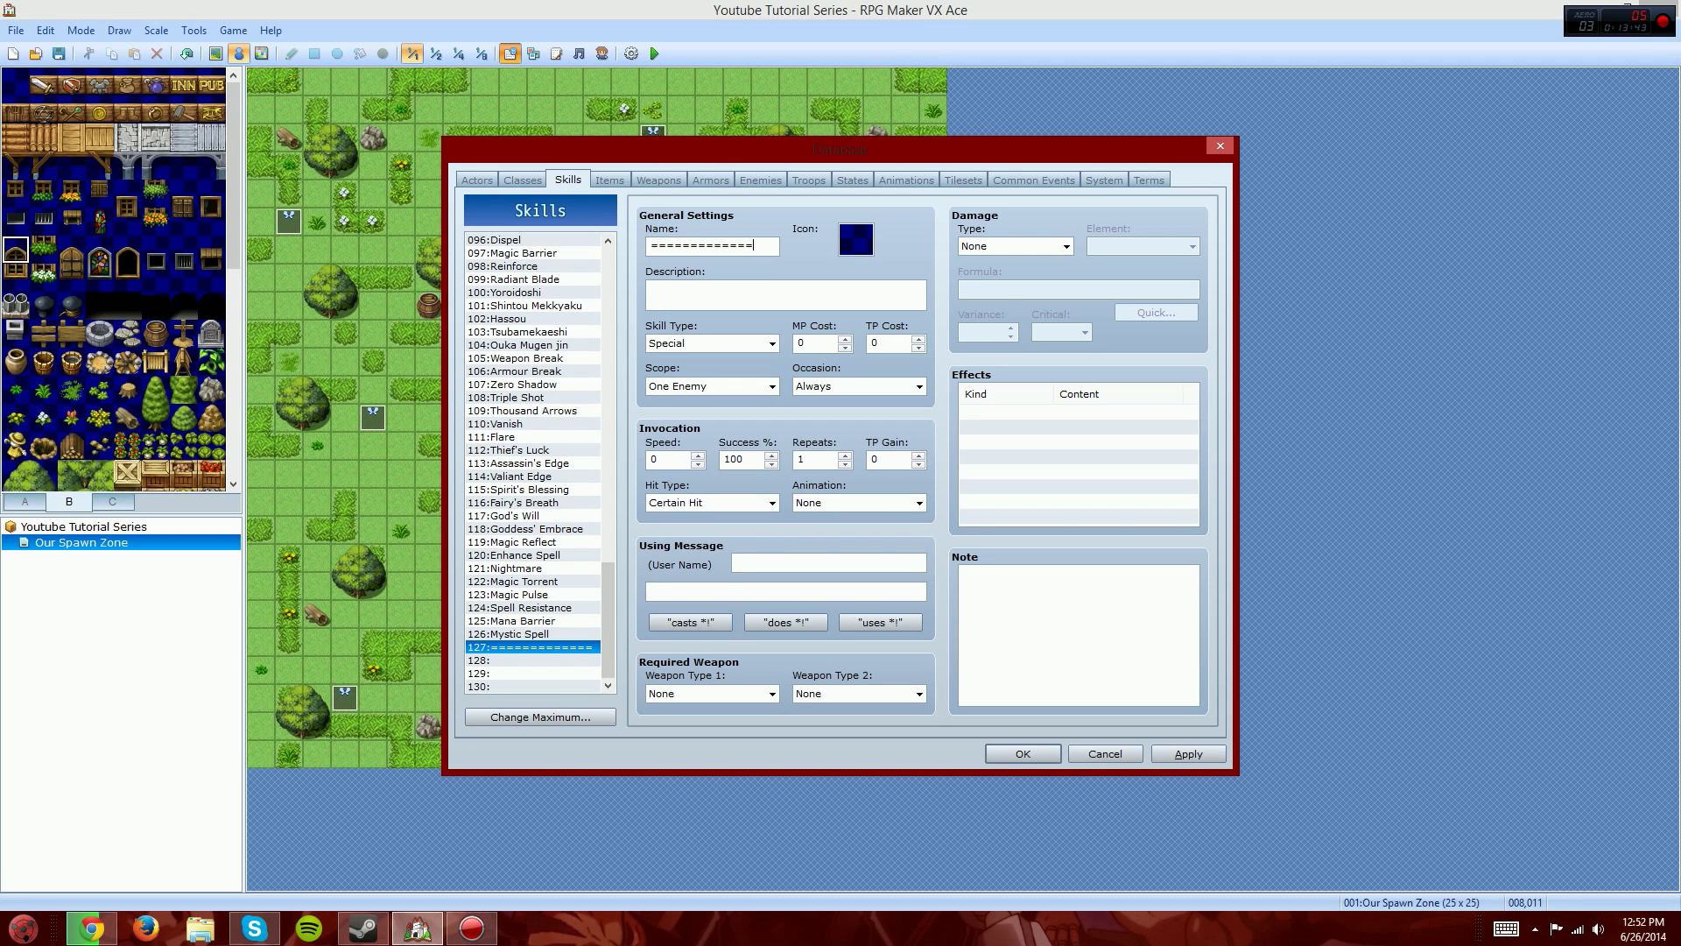
Step: Compare the settings of the default Attack and Guard skills and check the command names in the database terms
click(534, 660)
drag(608, 626, 608, 306)
click(534, 305)
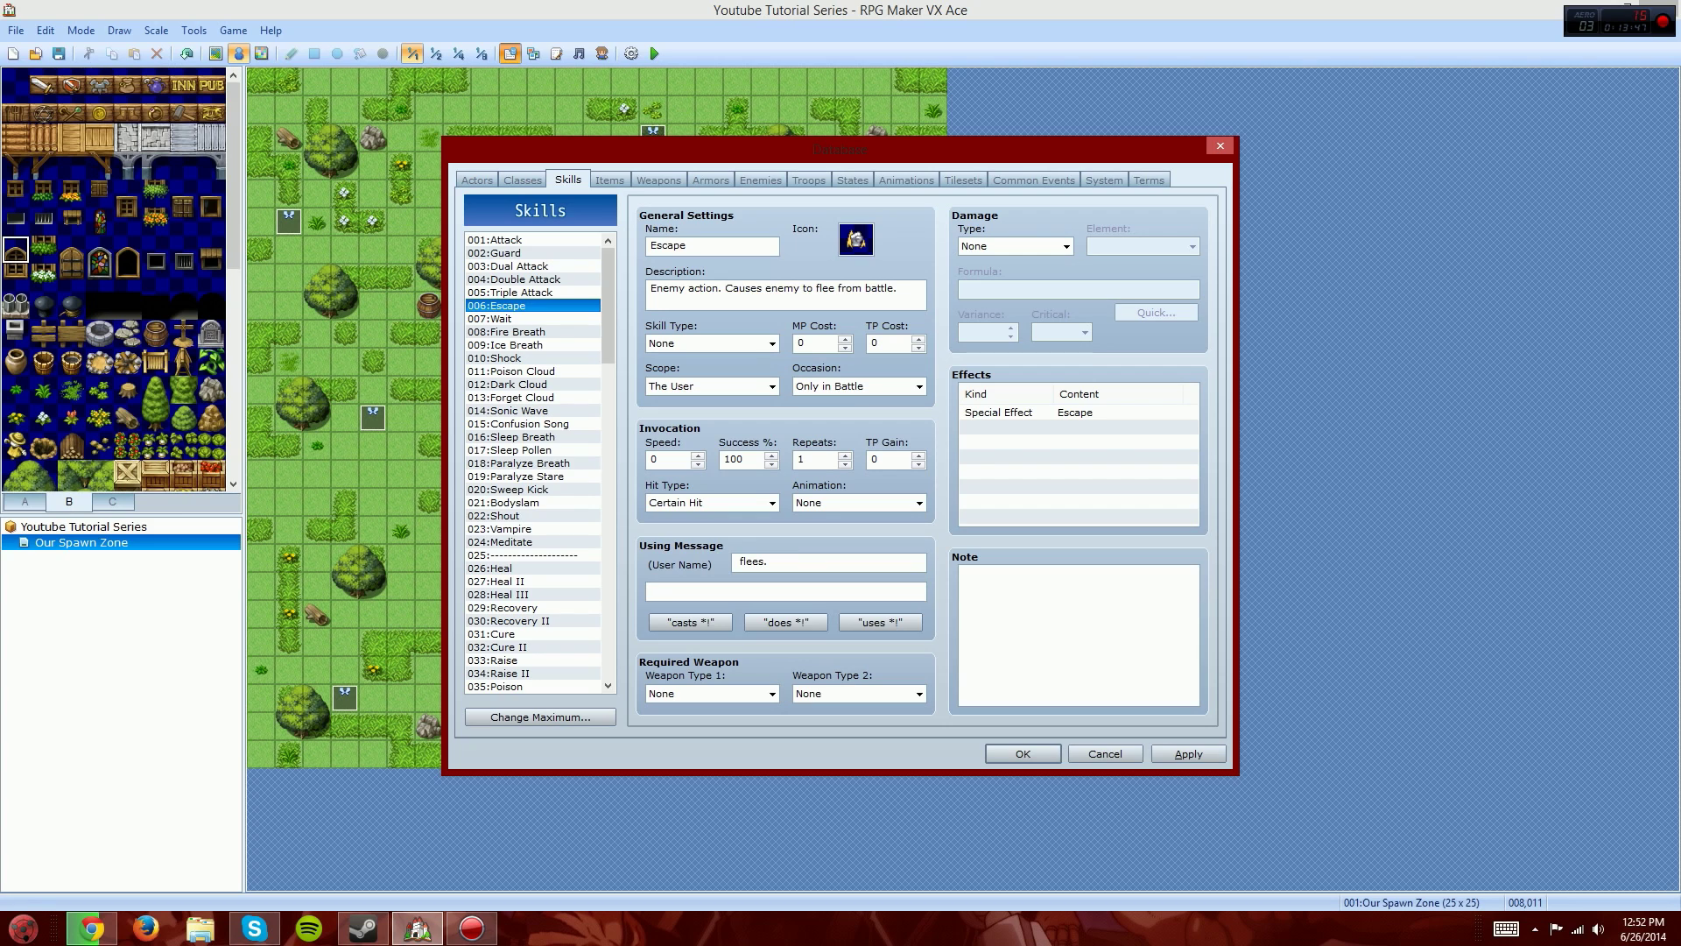
click(534, 240)
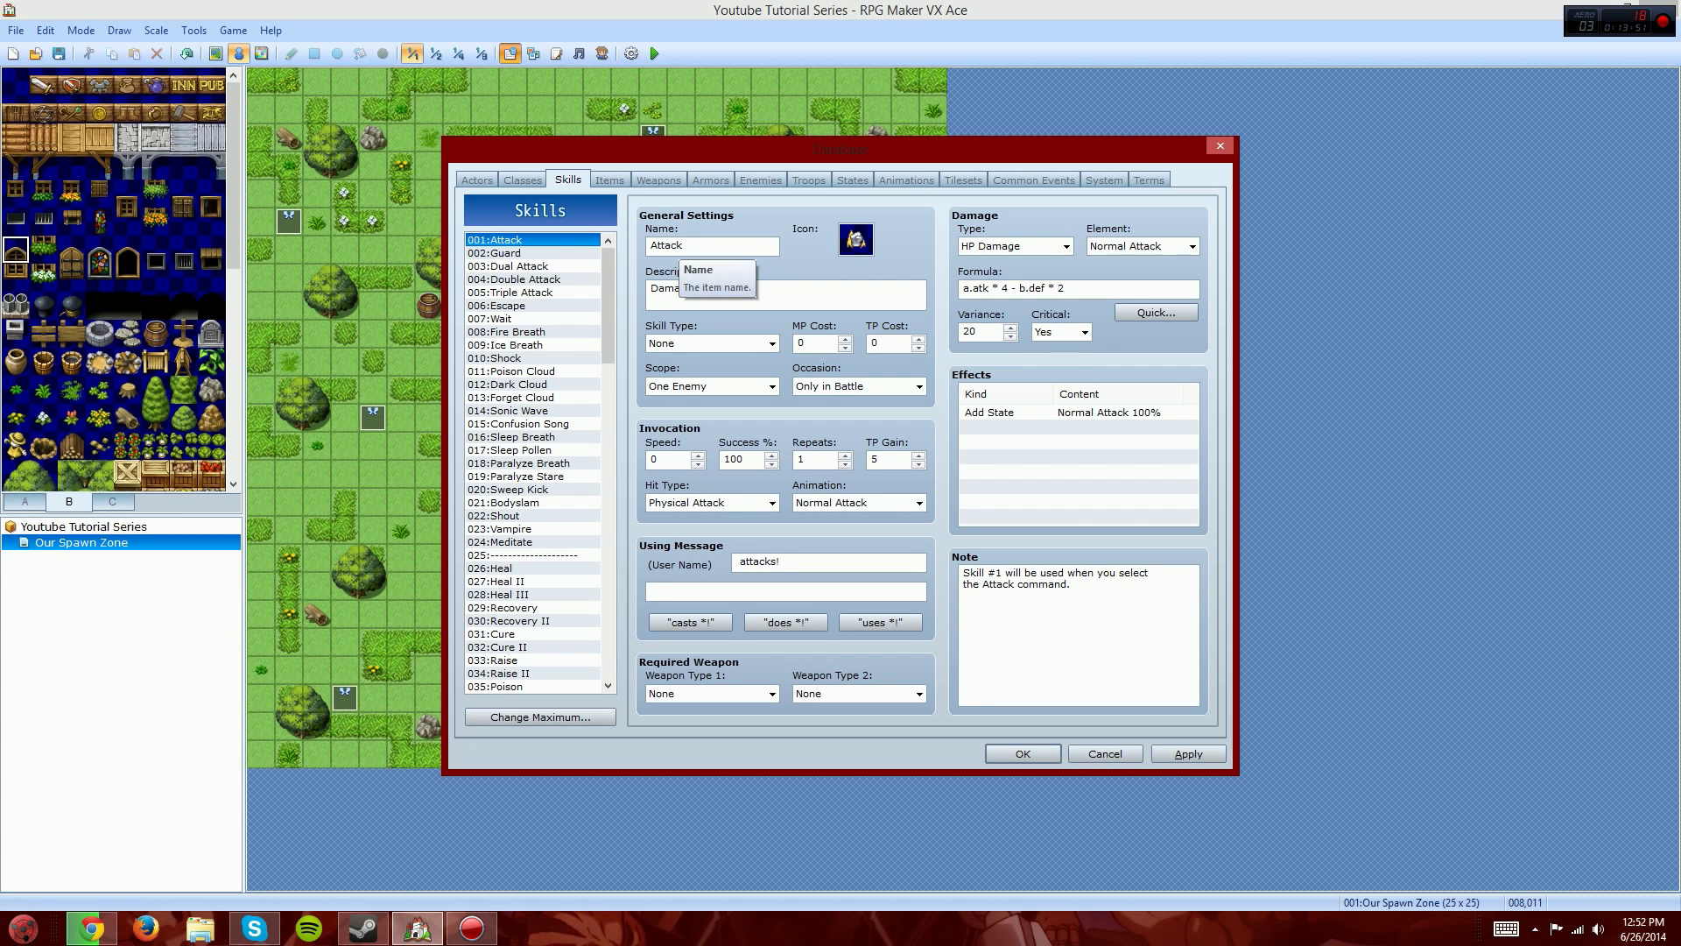
key(Down)
key(Up)
key(Down)
key(Up)
key(Down)
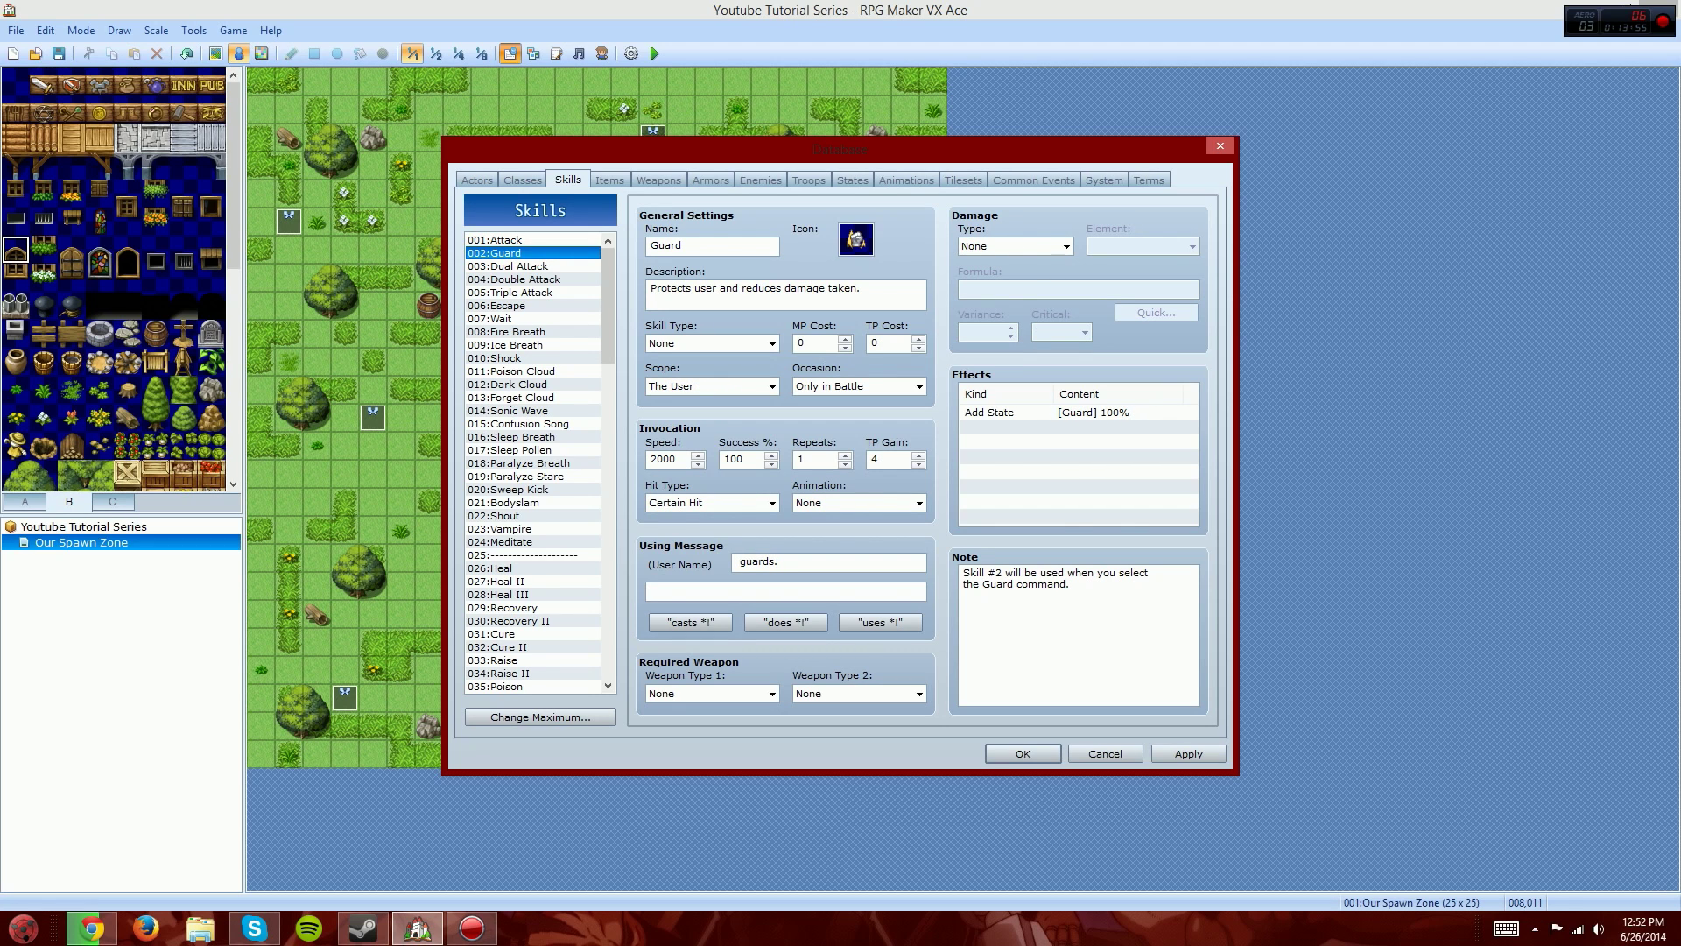
key(Up)
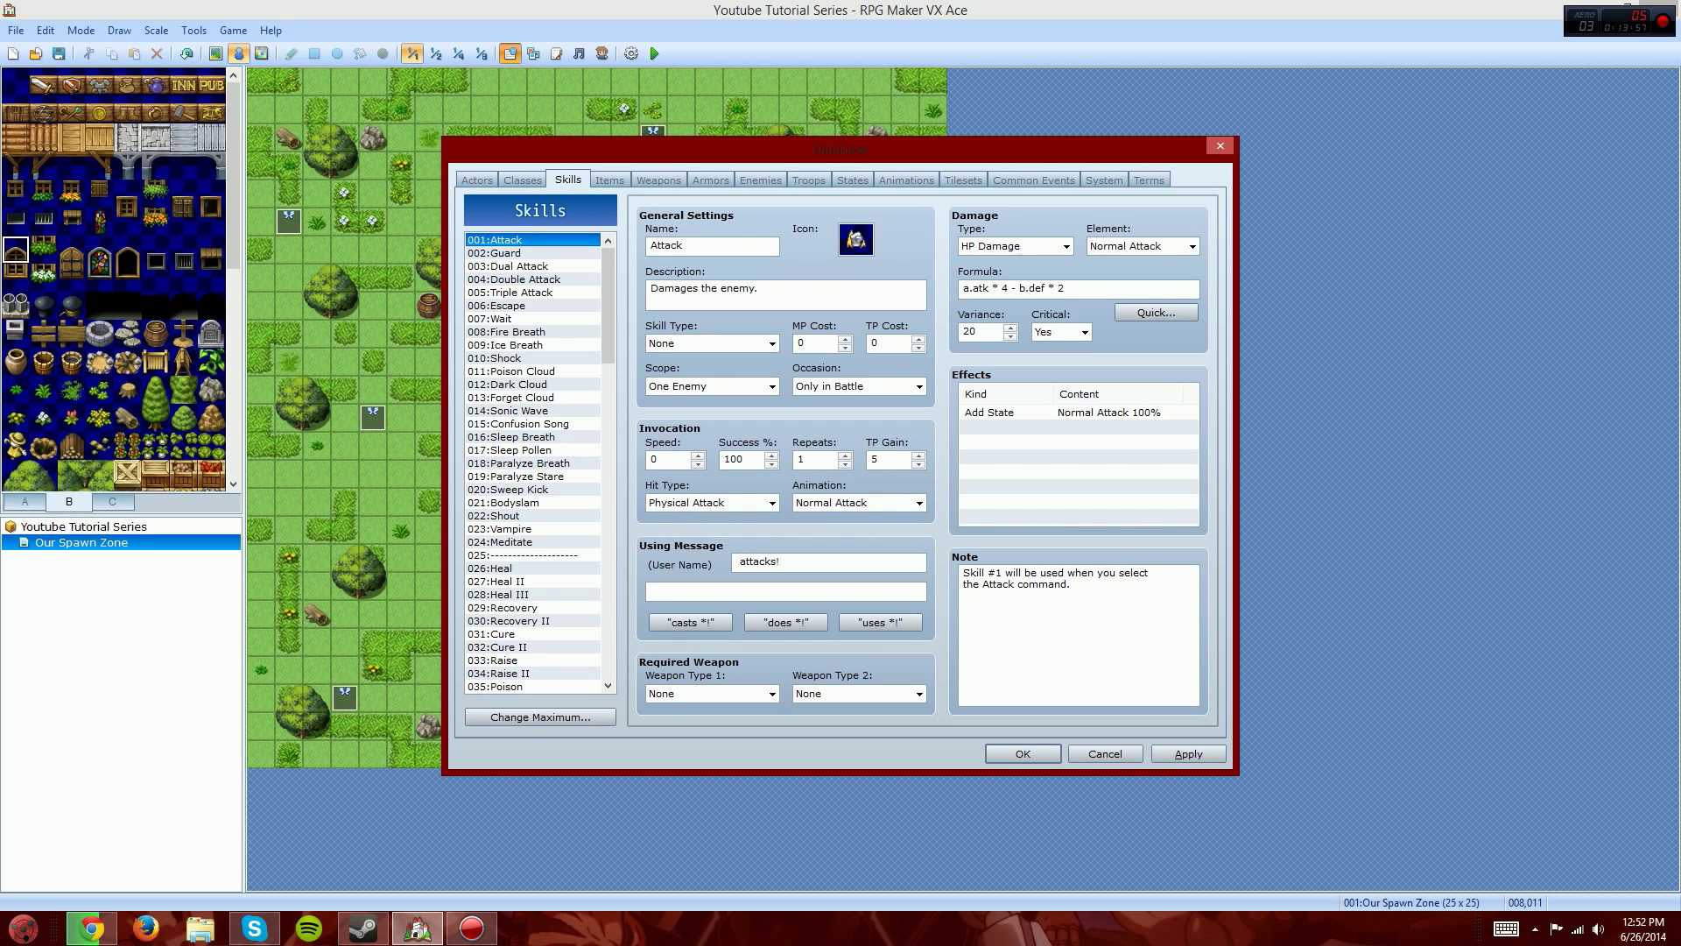
key(Down)
key(Down)
key(Up)
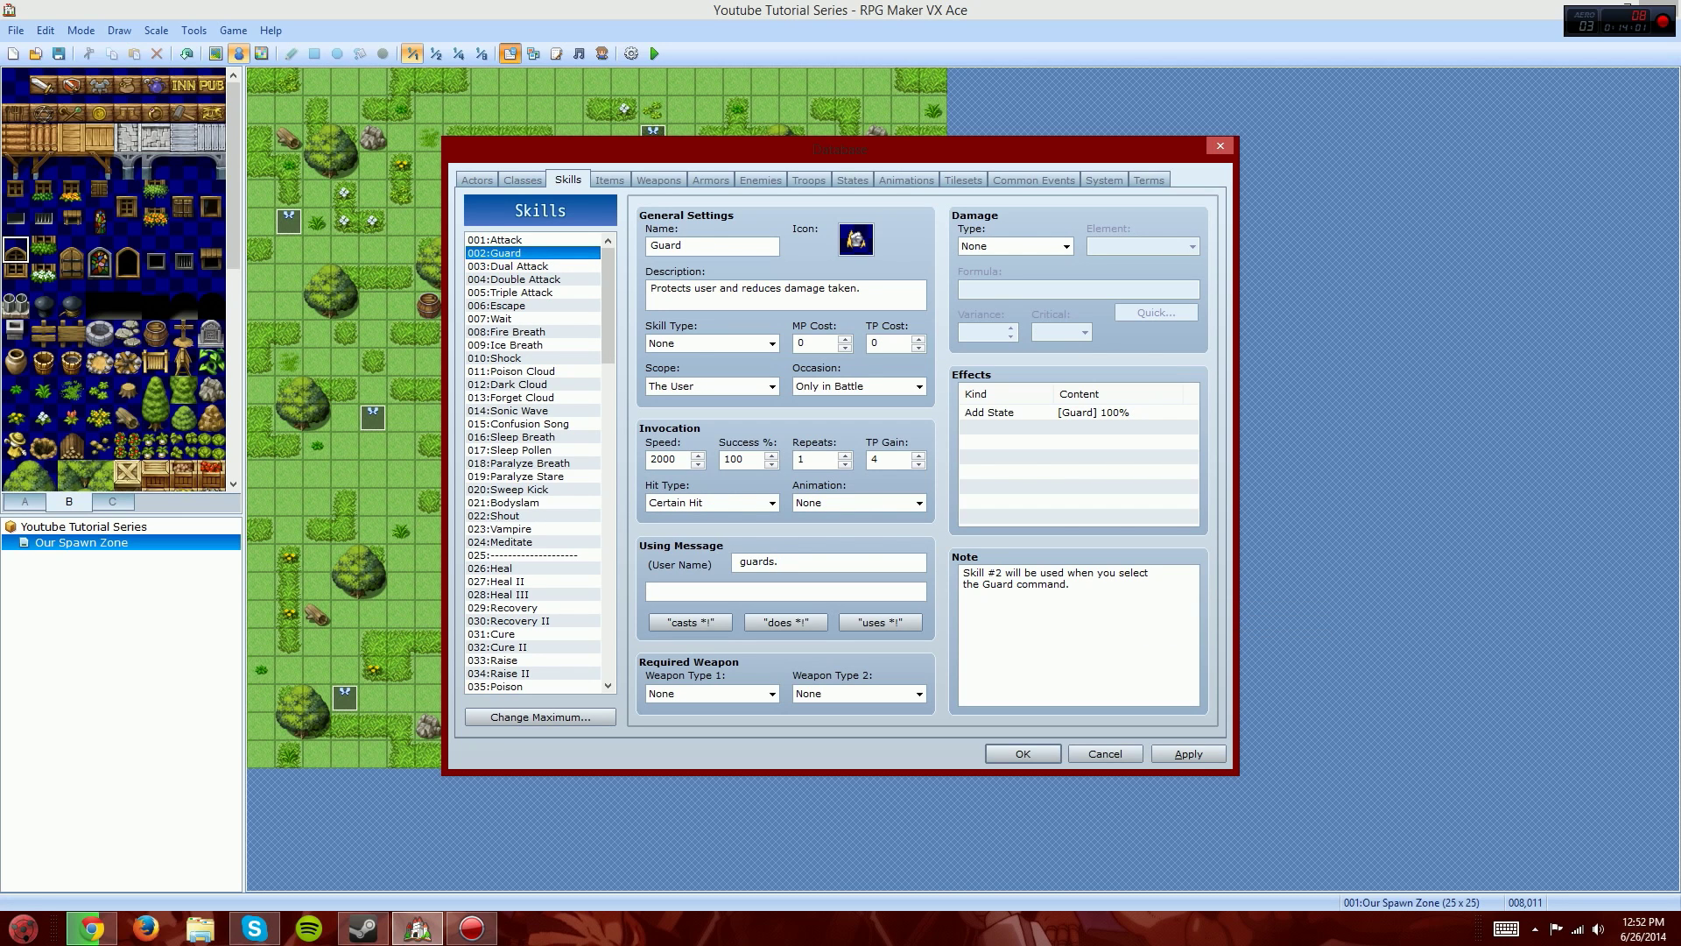
click(1149, 180)
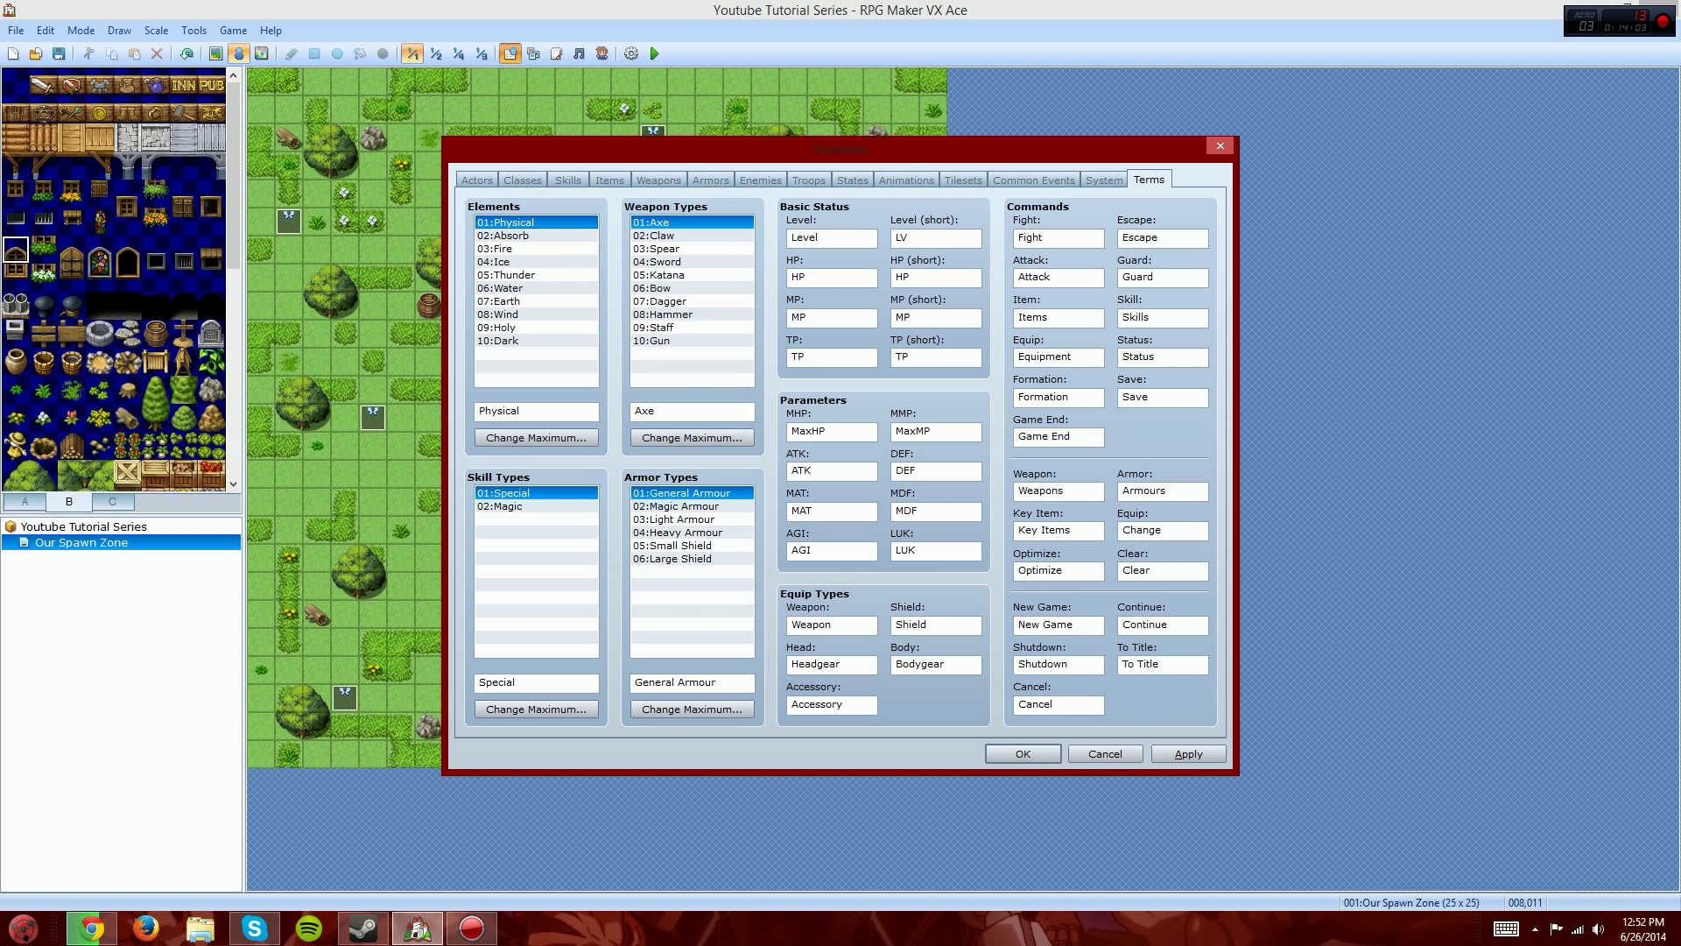
click(523, 179)
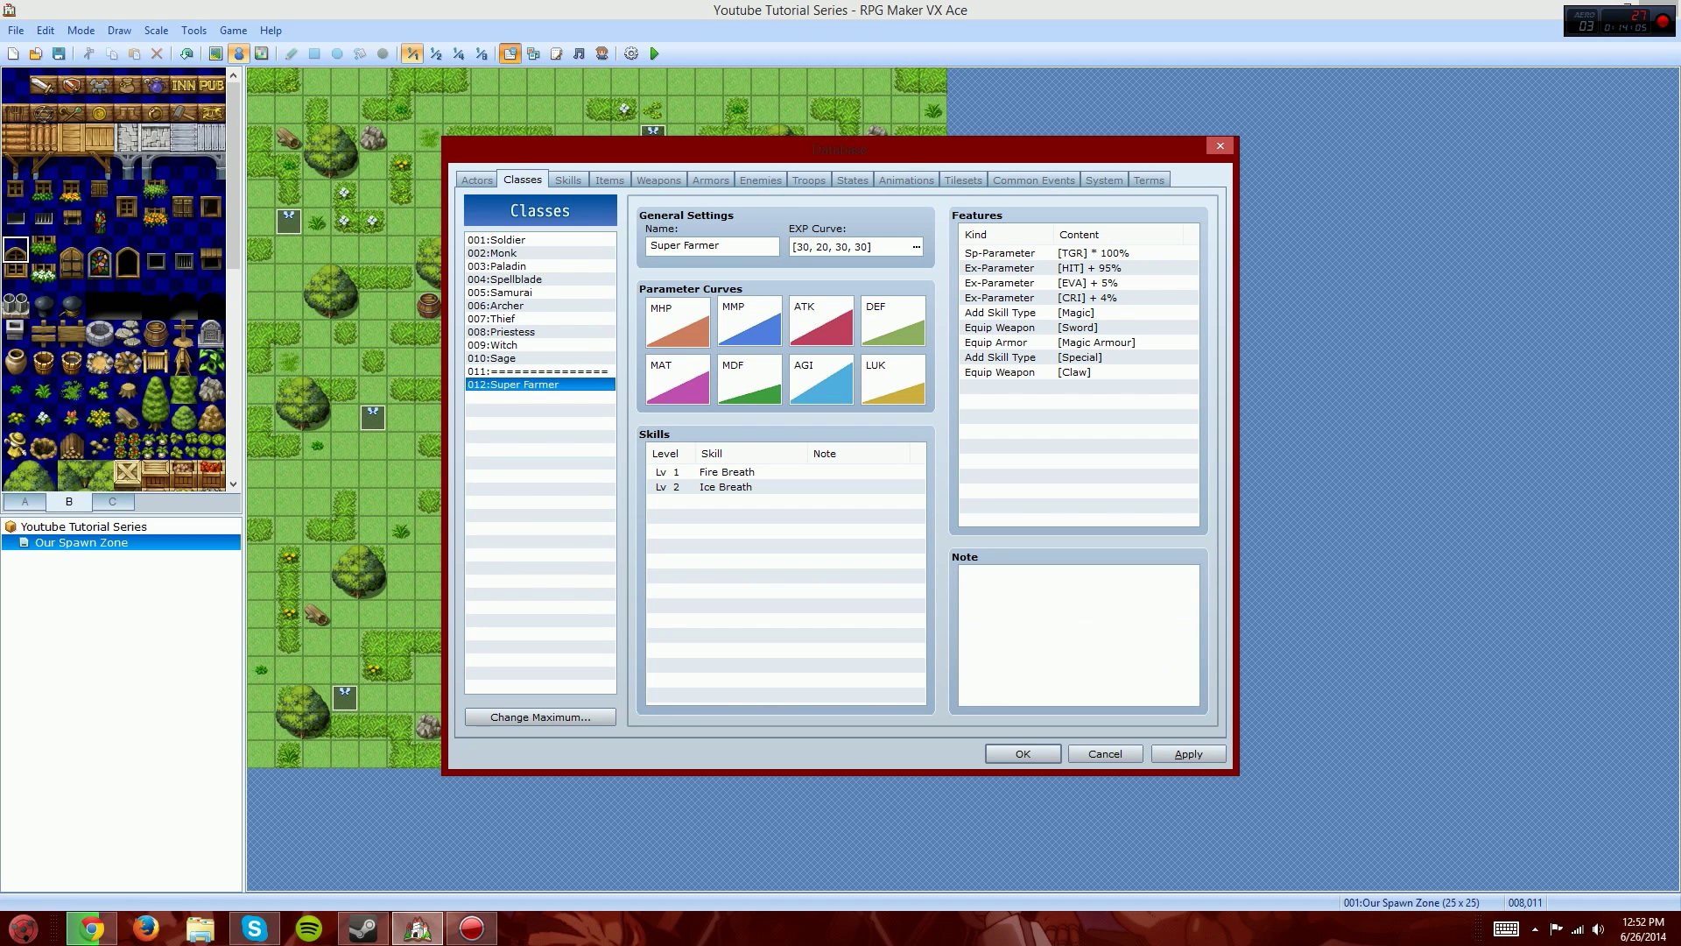
click(569, 179)
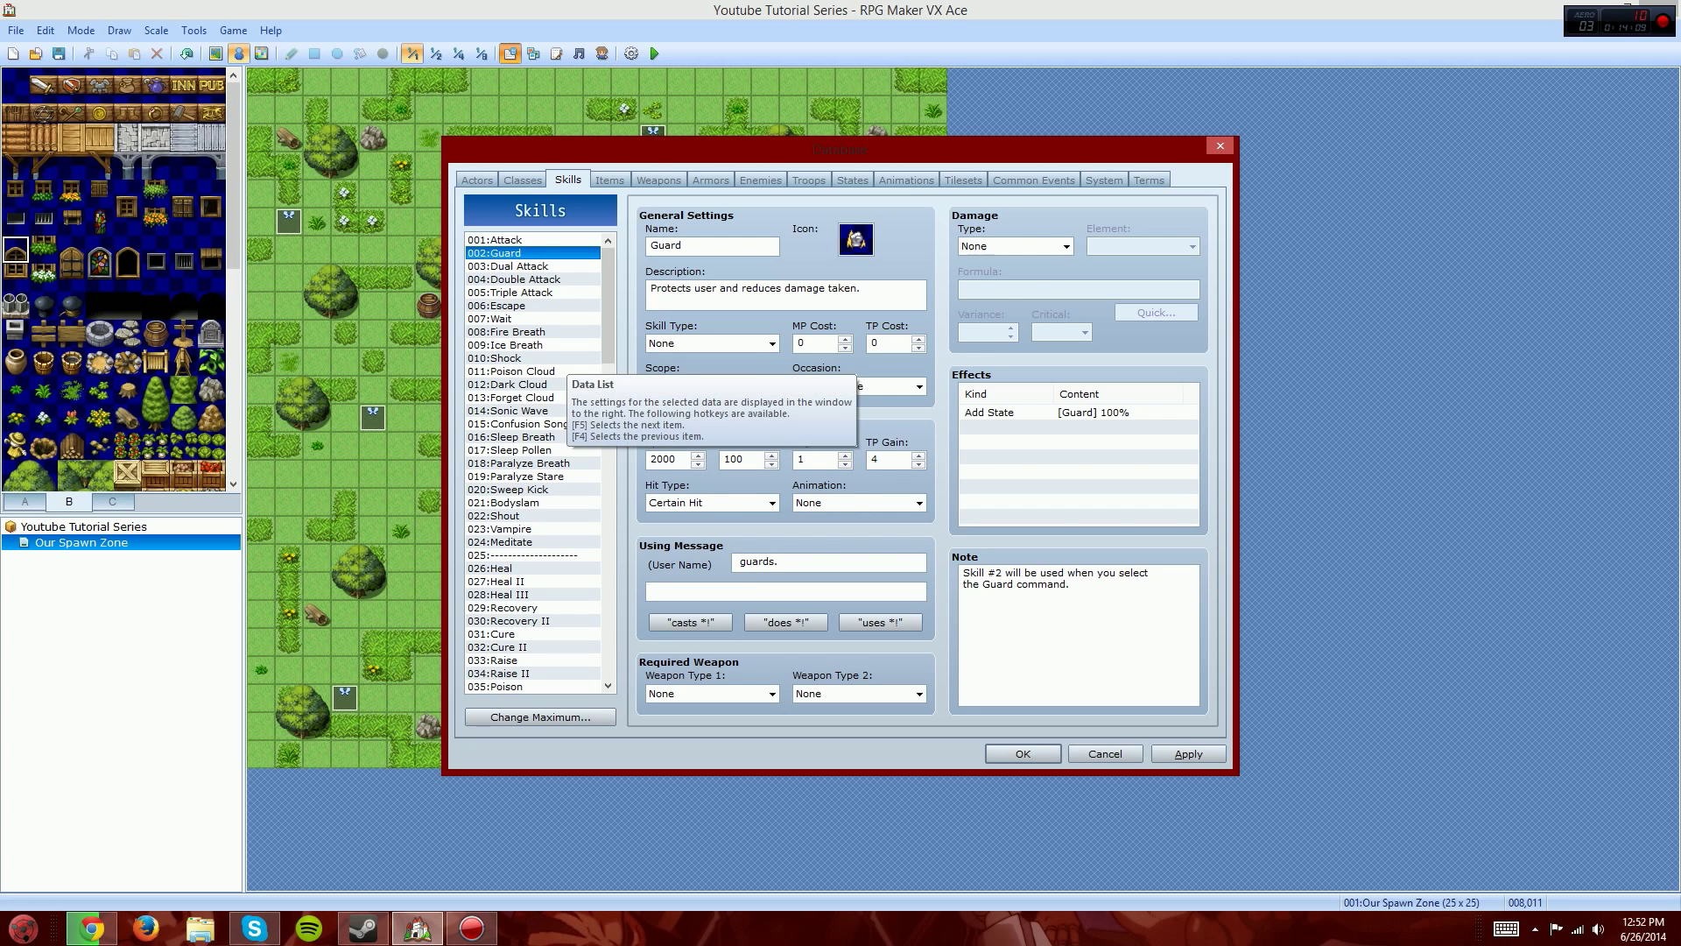
Step: Examine the Attack skill's description and the icons available for it, leaving both as they are
click(533, 240)
drag(651, 289, 760, 289)
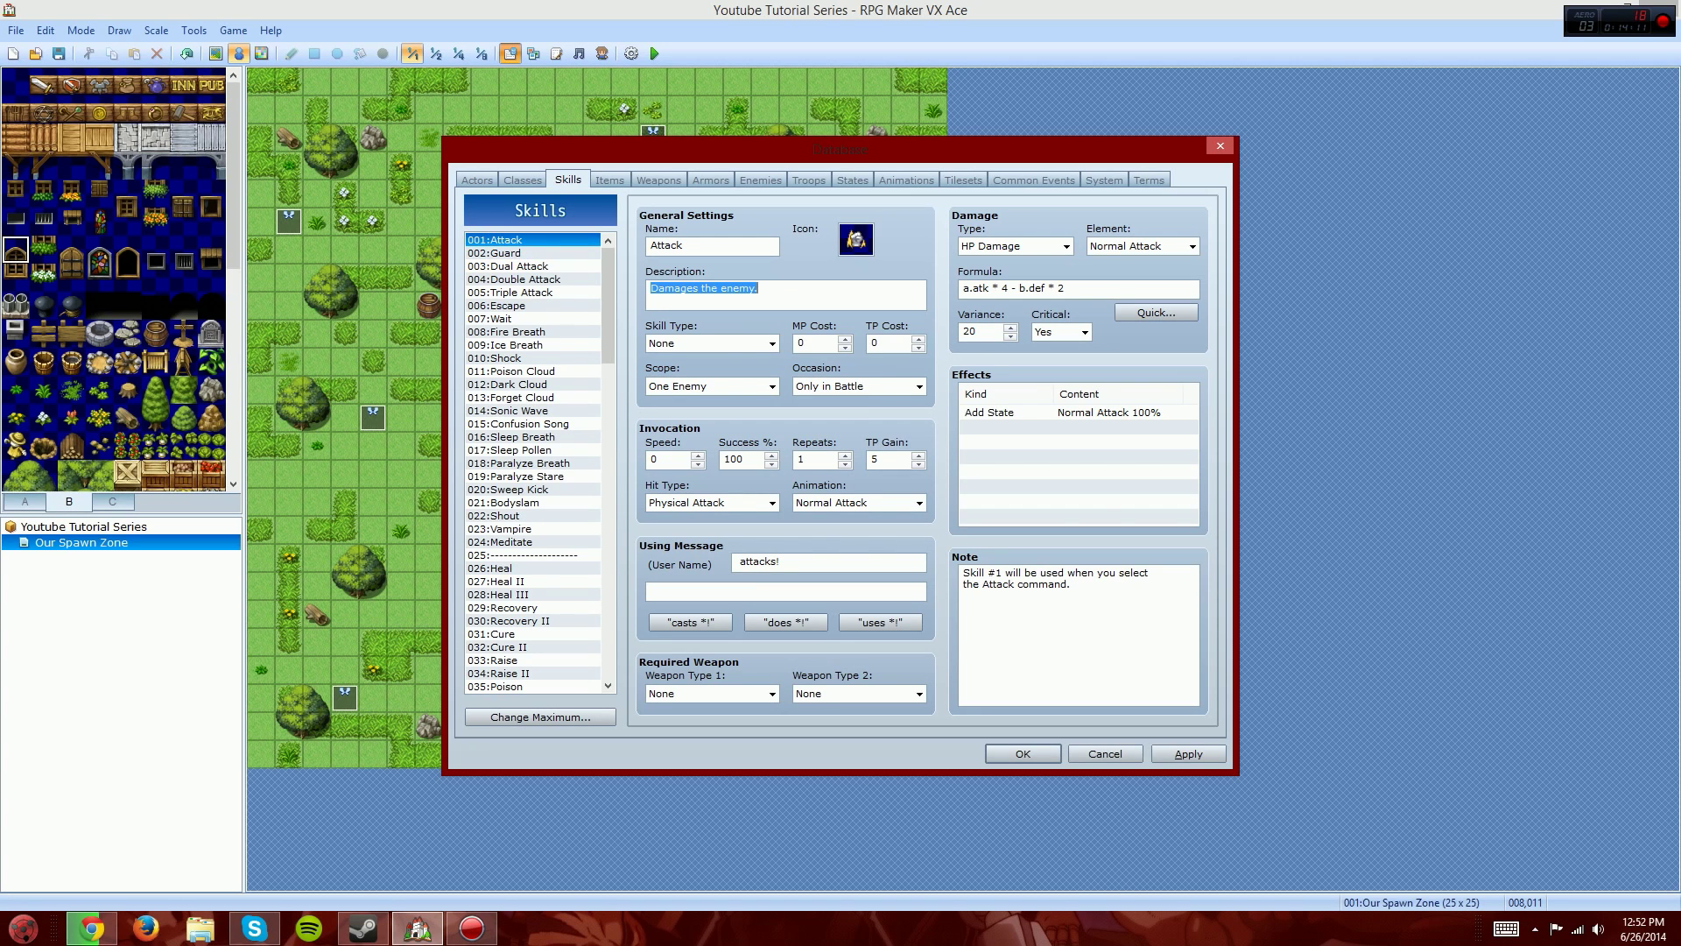
double_click(856, 239)
mouse_move(1017, 307)
mouse_down()
mouse_move(1016, 517)
mouse_move(1017, 302)
mouse_up()
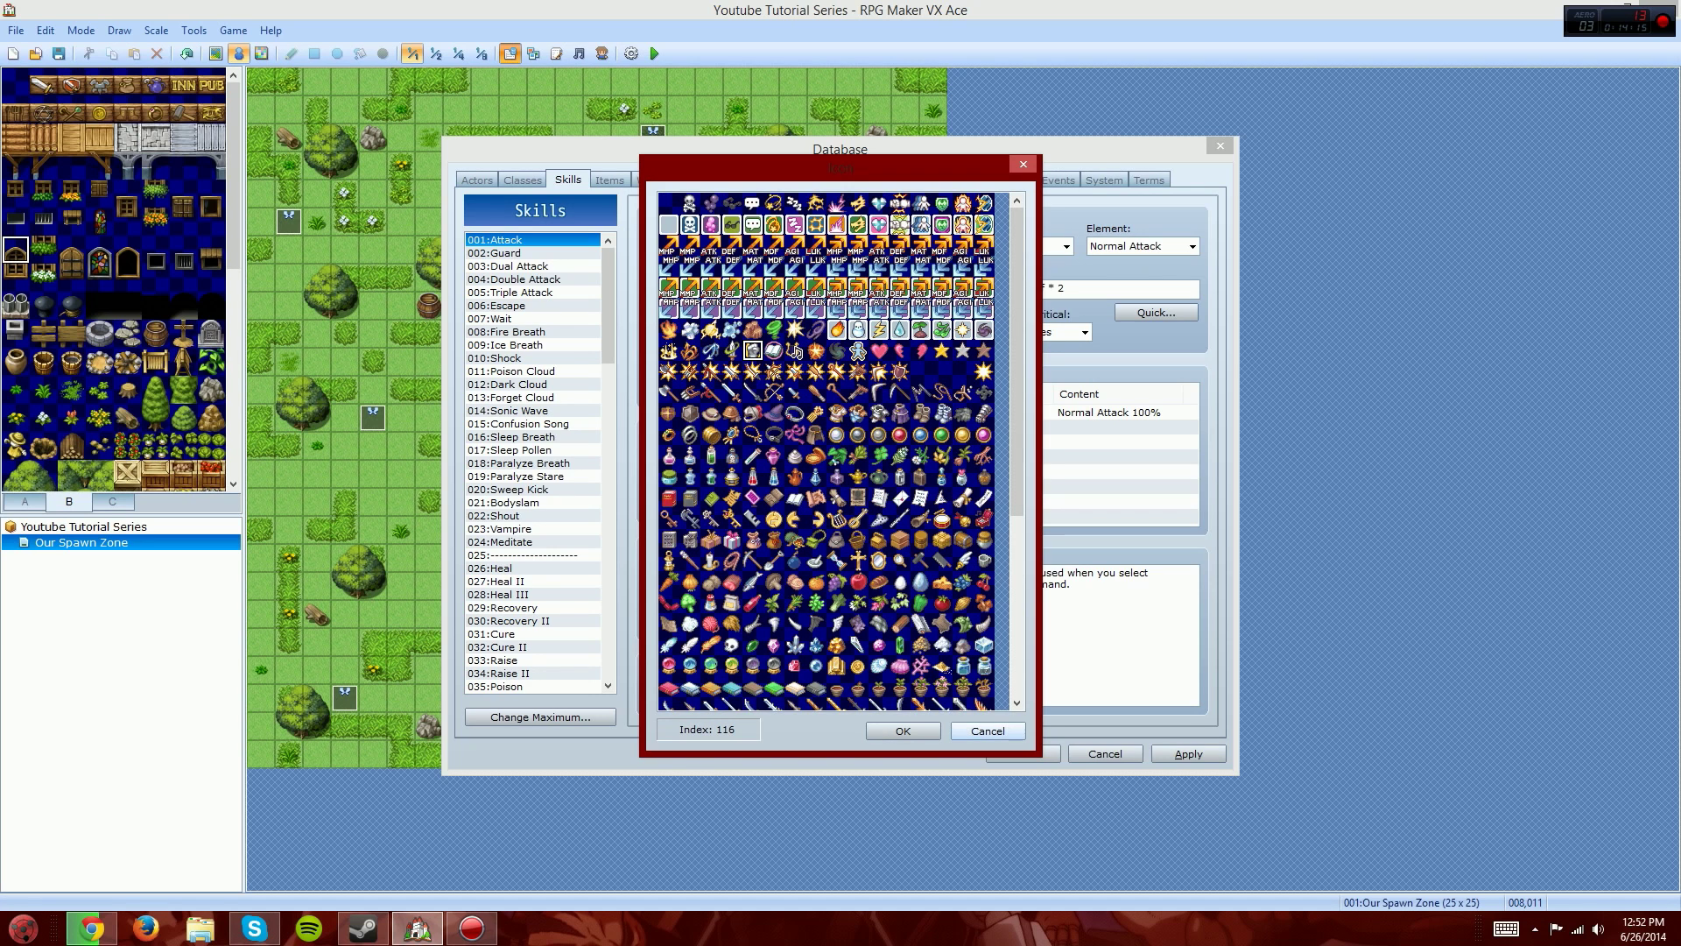
click(988, 730)
Step: Review the skill type options for the Attack skill and the skill types defined in the database terms
click(771, 343)
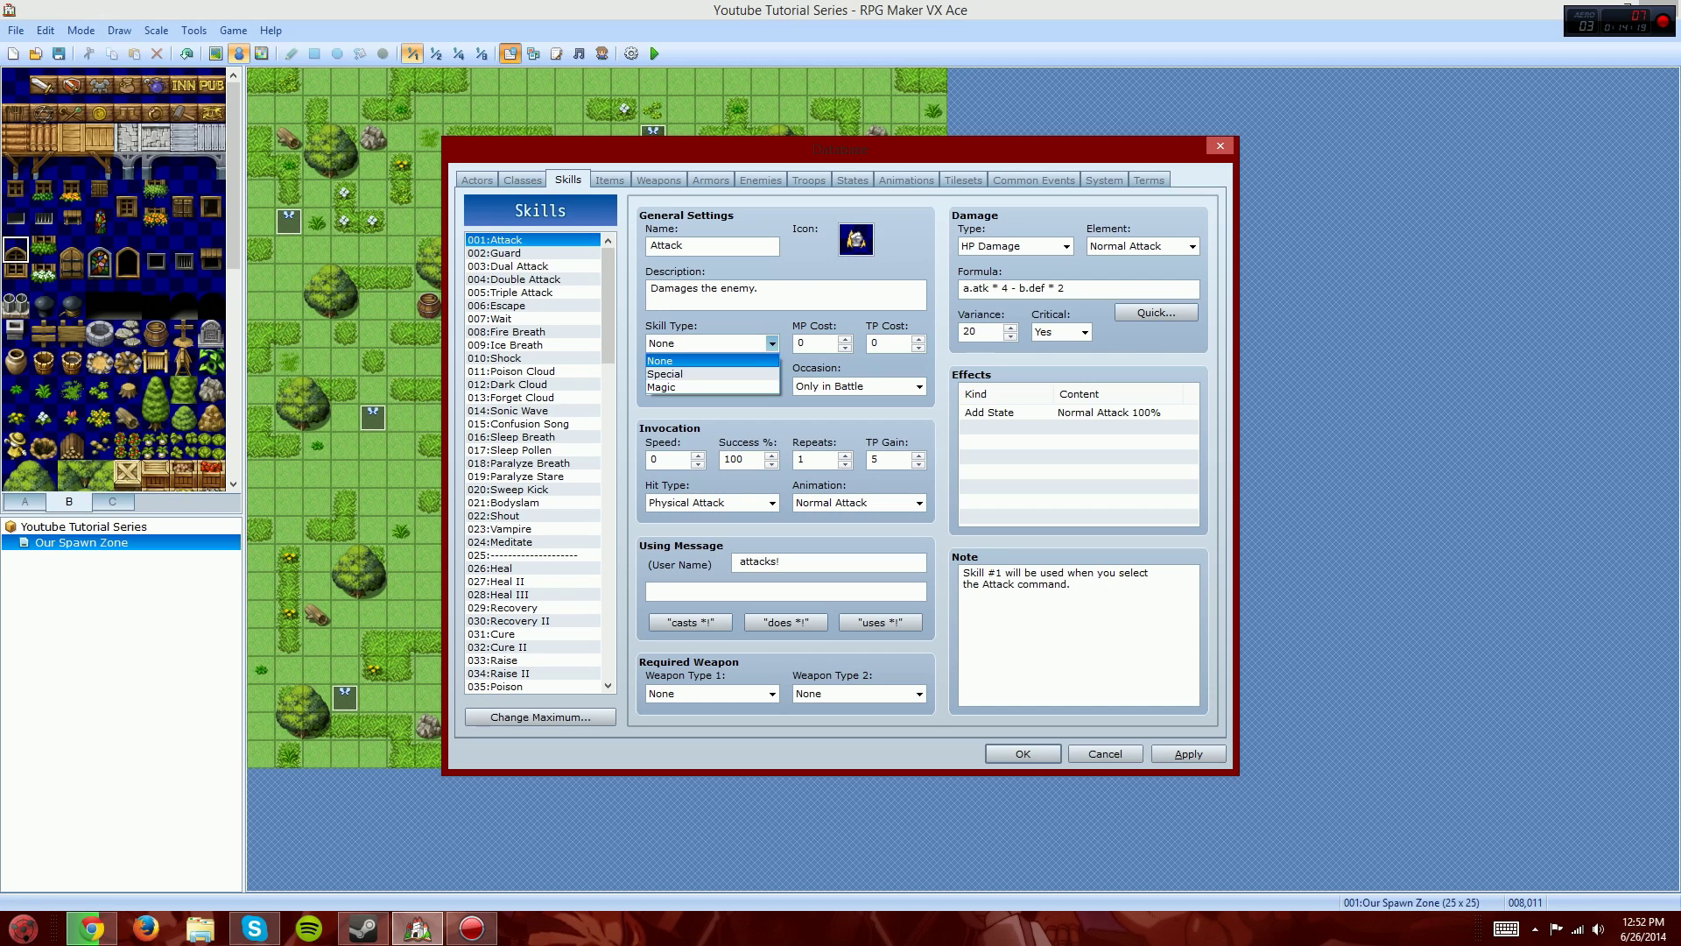
click(712, 361)
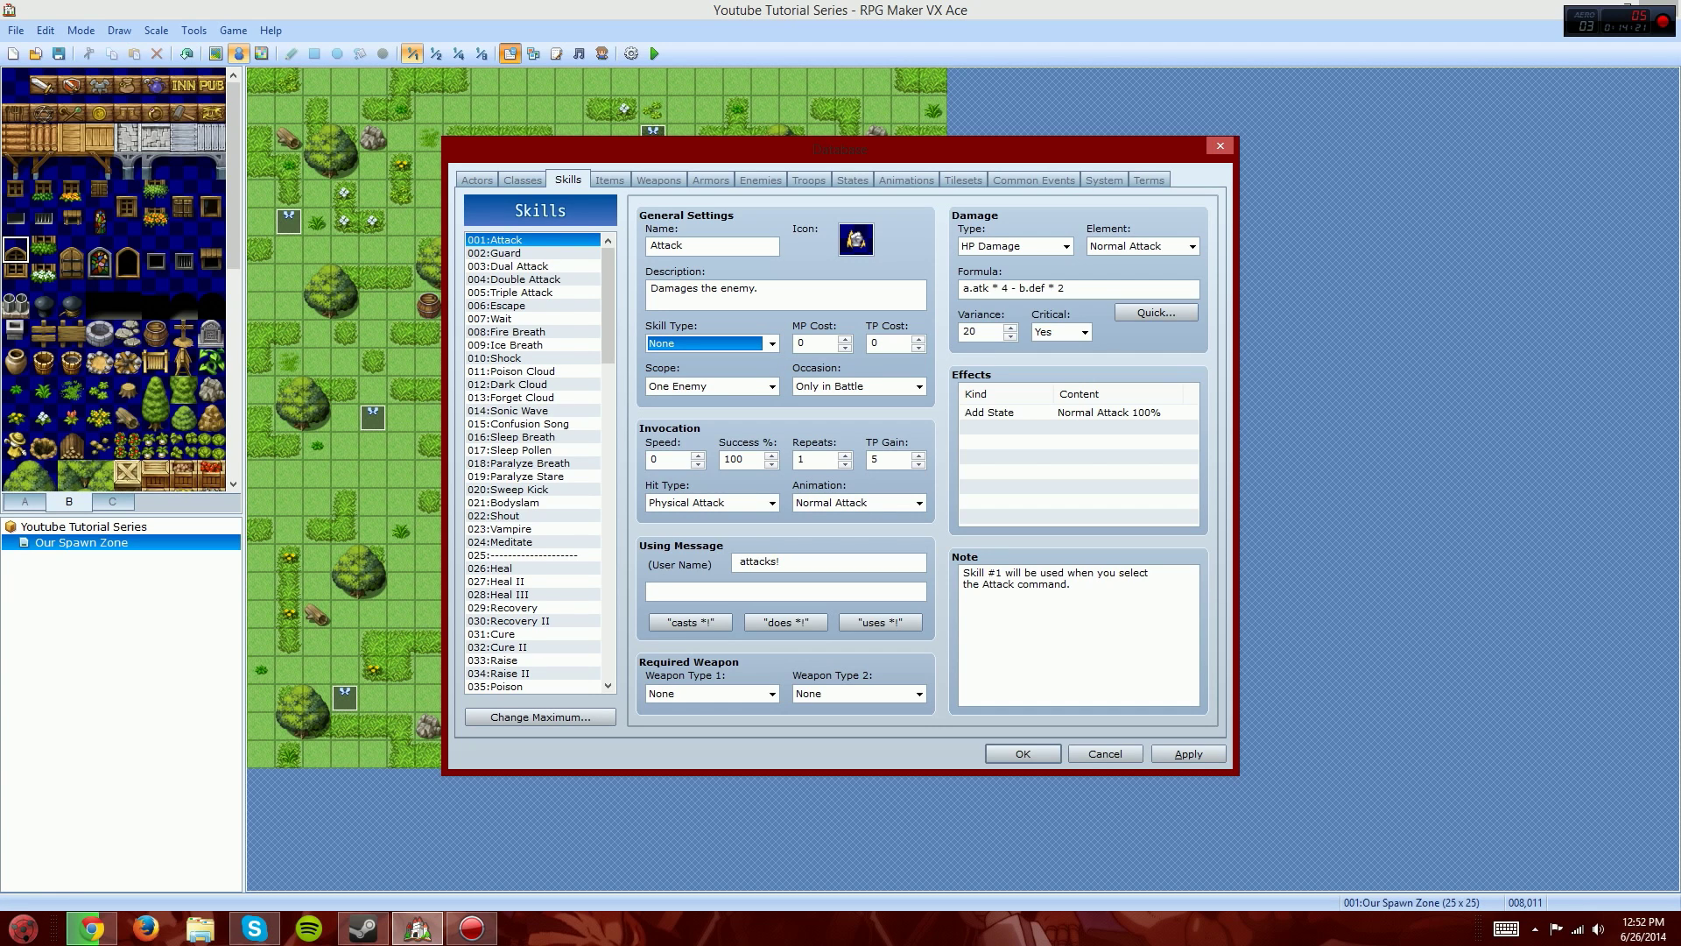
click(1149, 179)
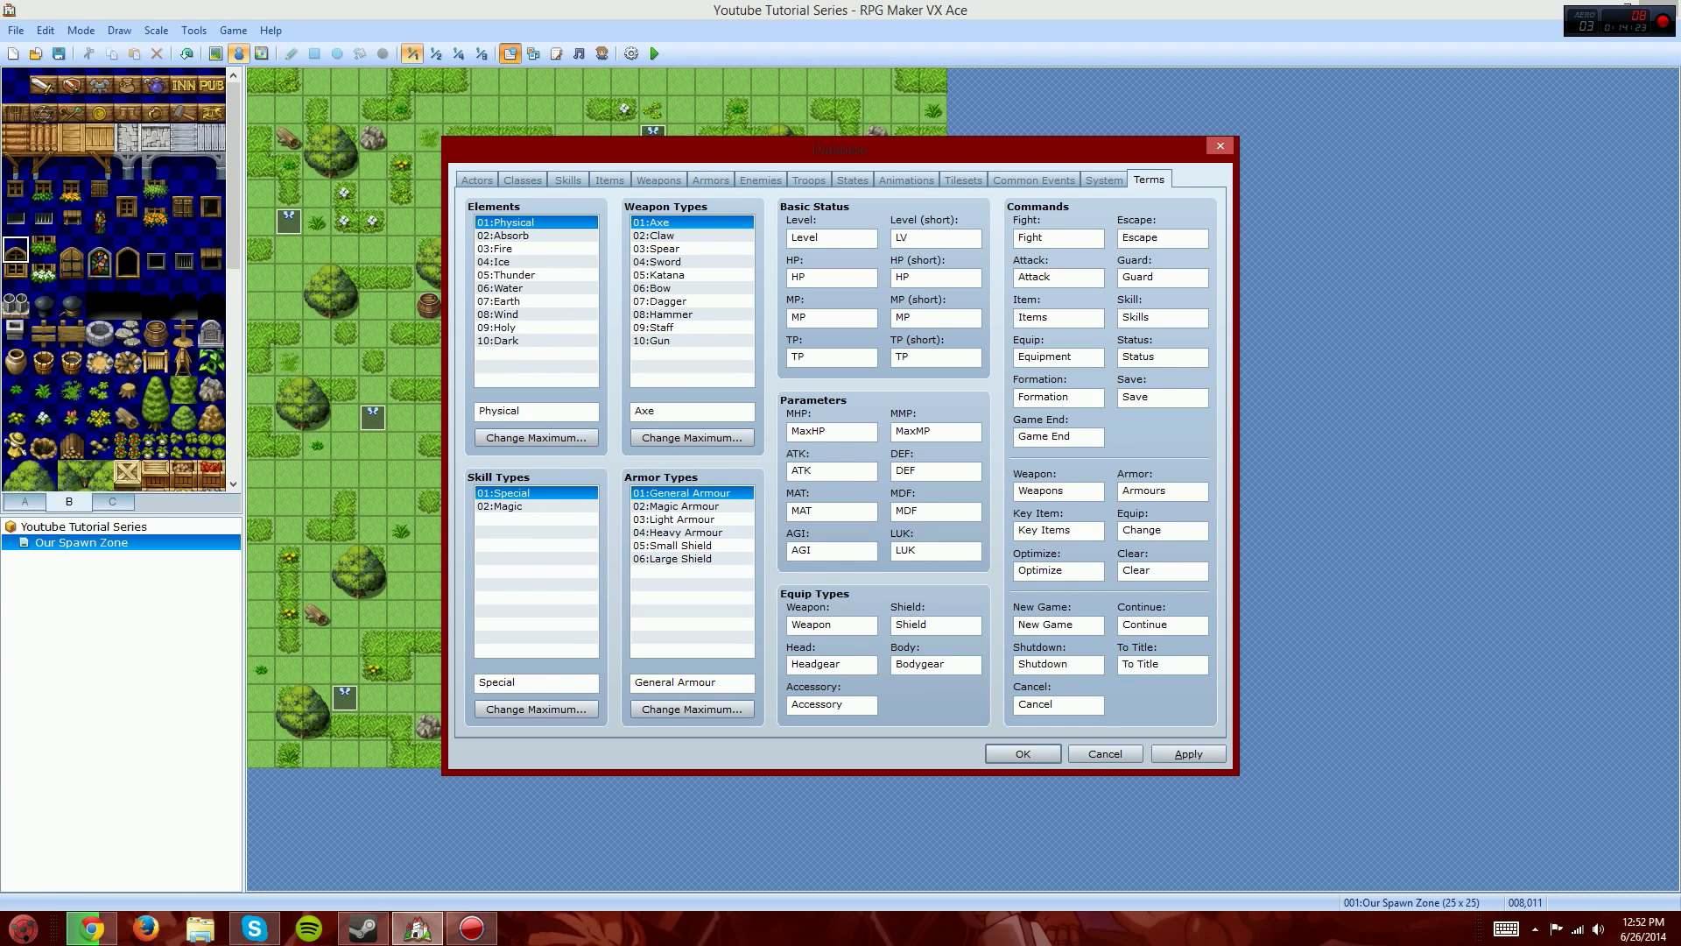
click(523, 179)
click(568, 179)
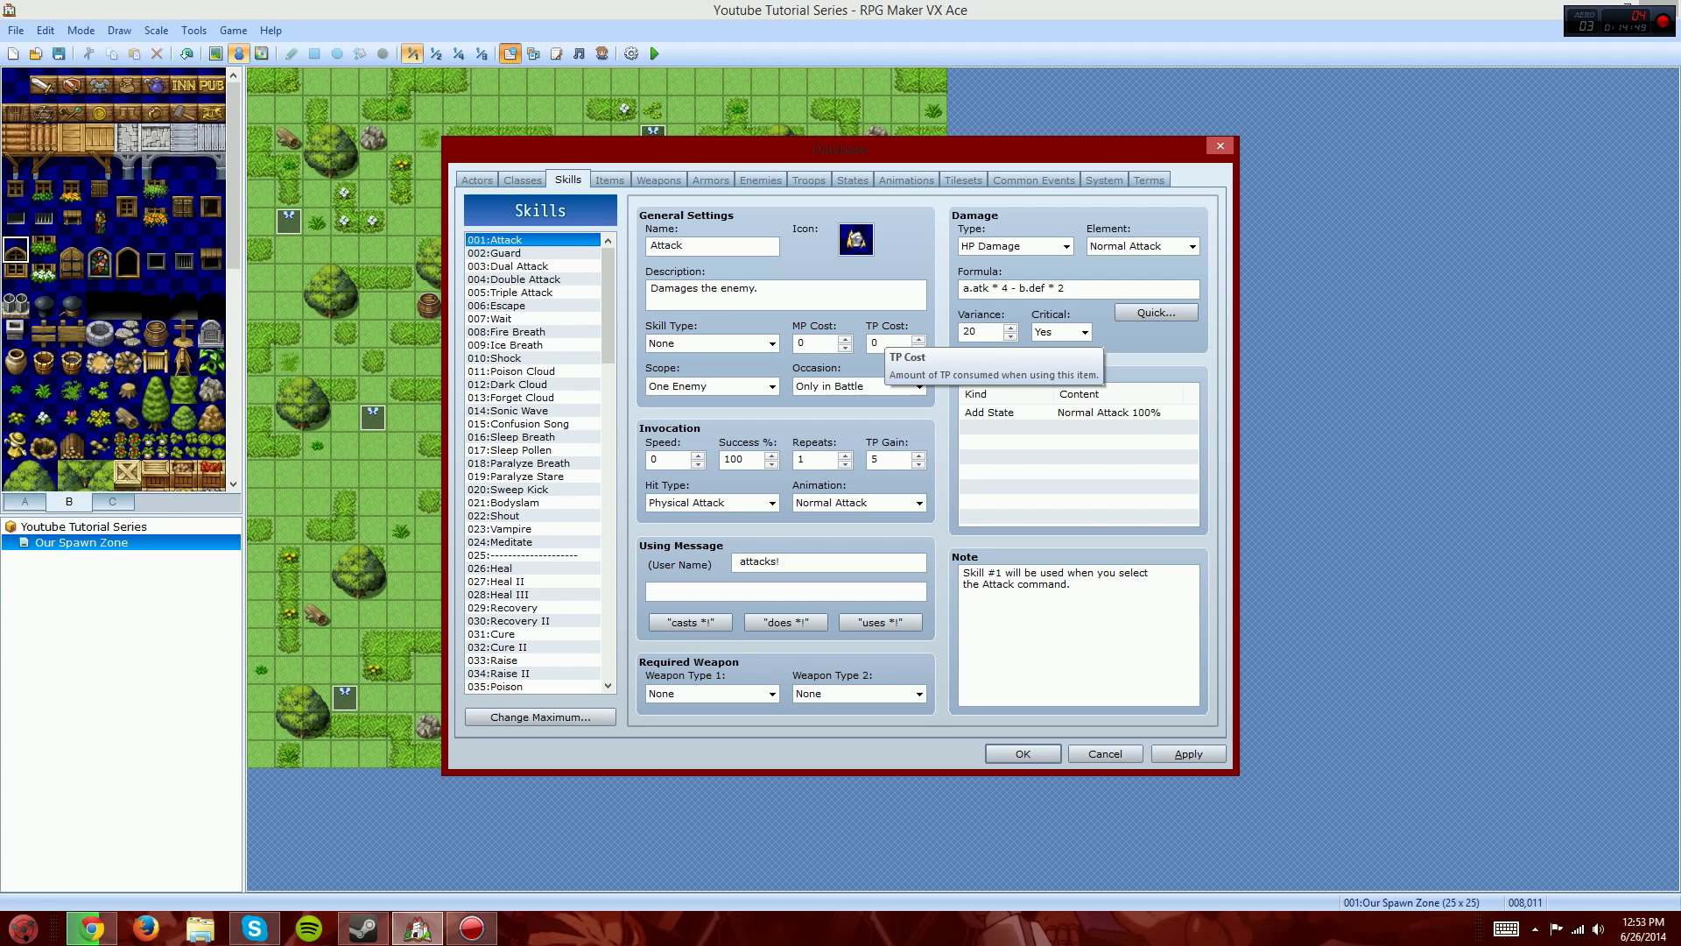
Step: Keep the Attack skill's TP cost at 0 and review its scope and occasion options
double_click(885, 343)
text(0)
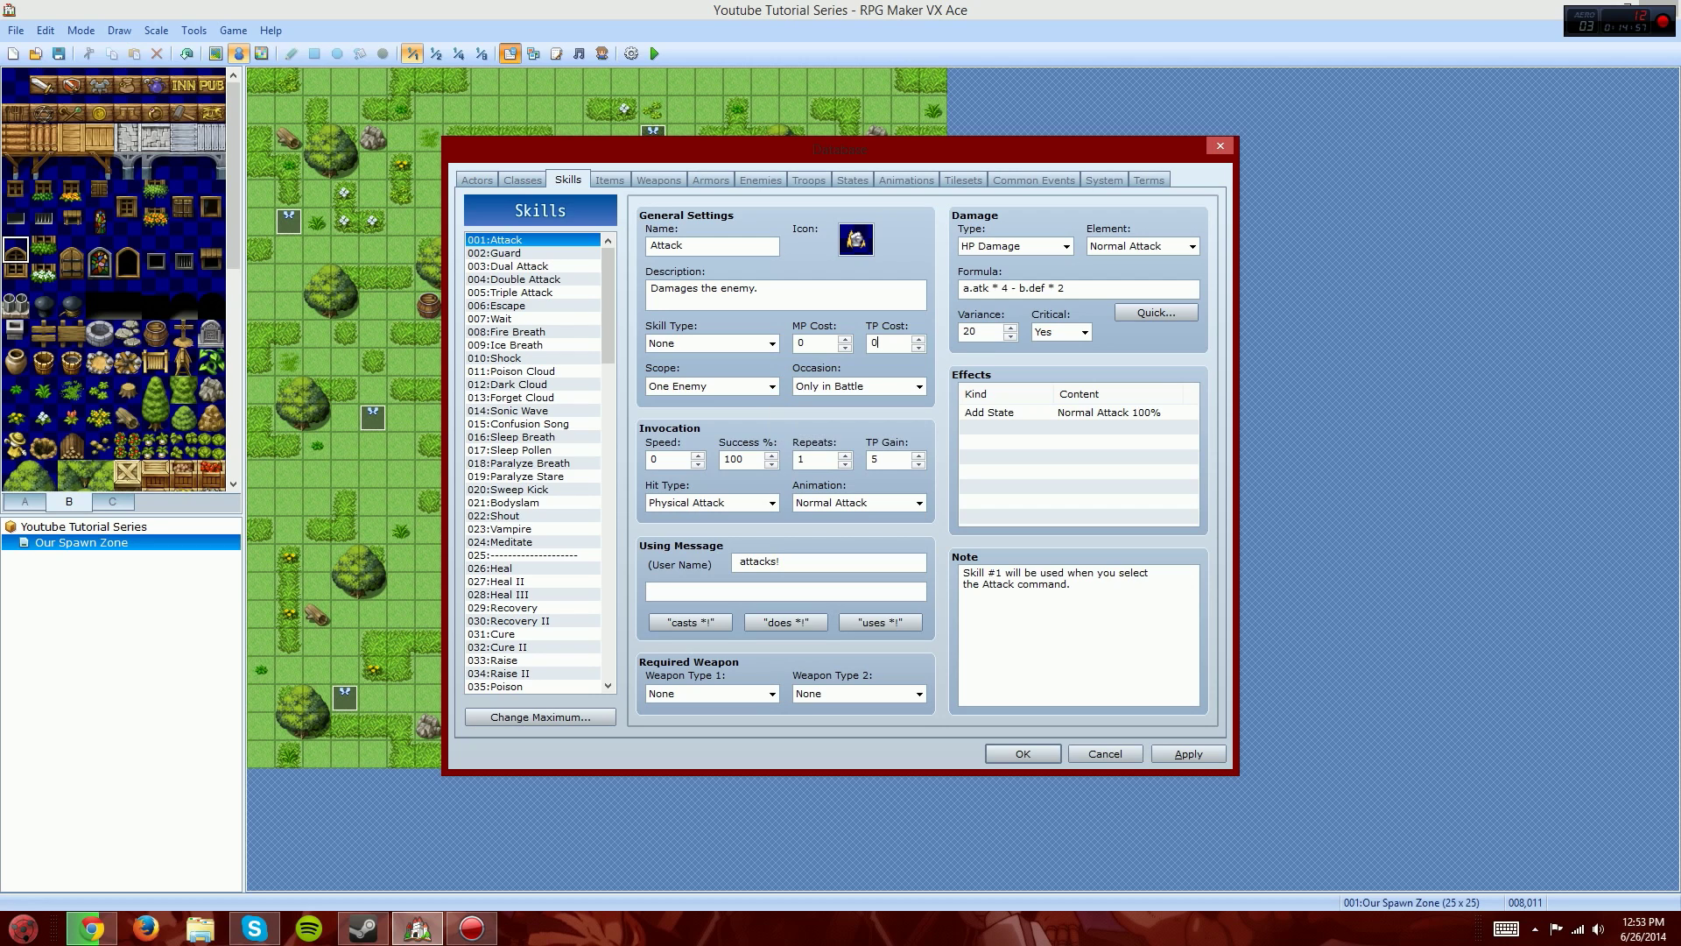
click(771, 386)
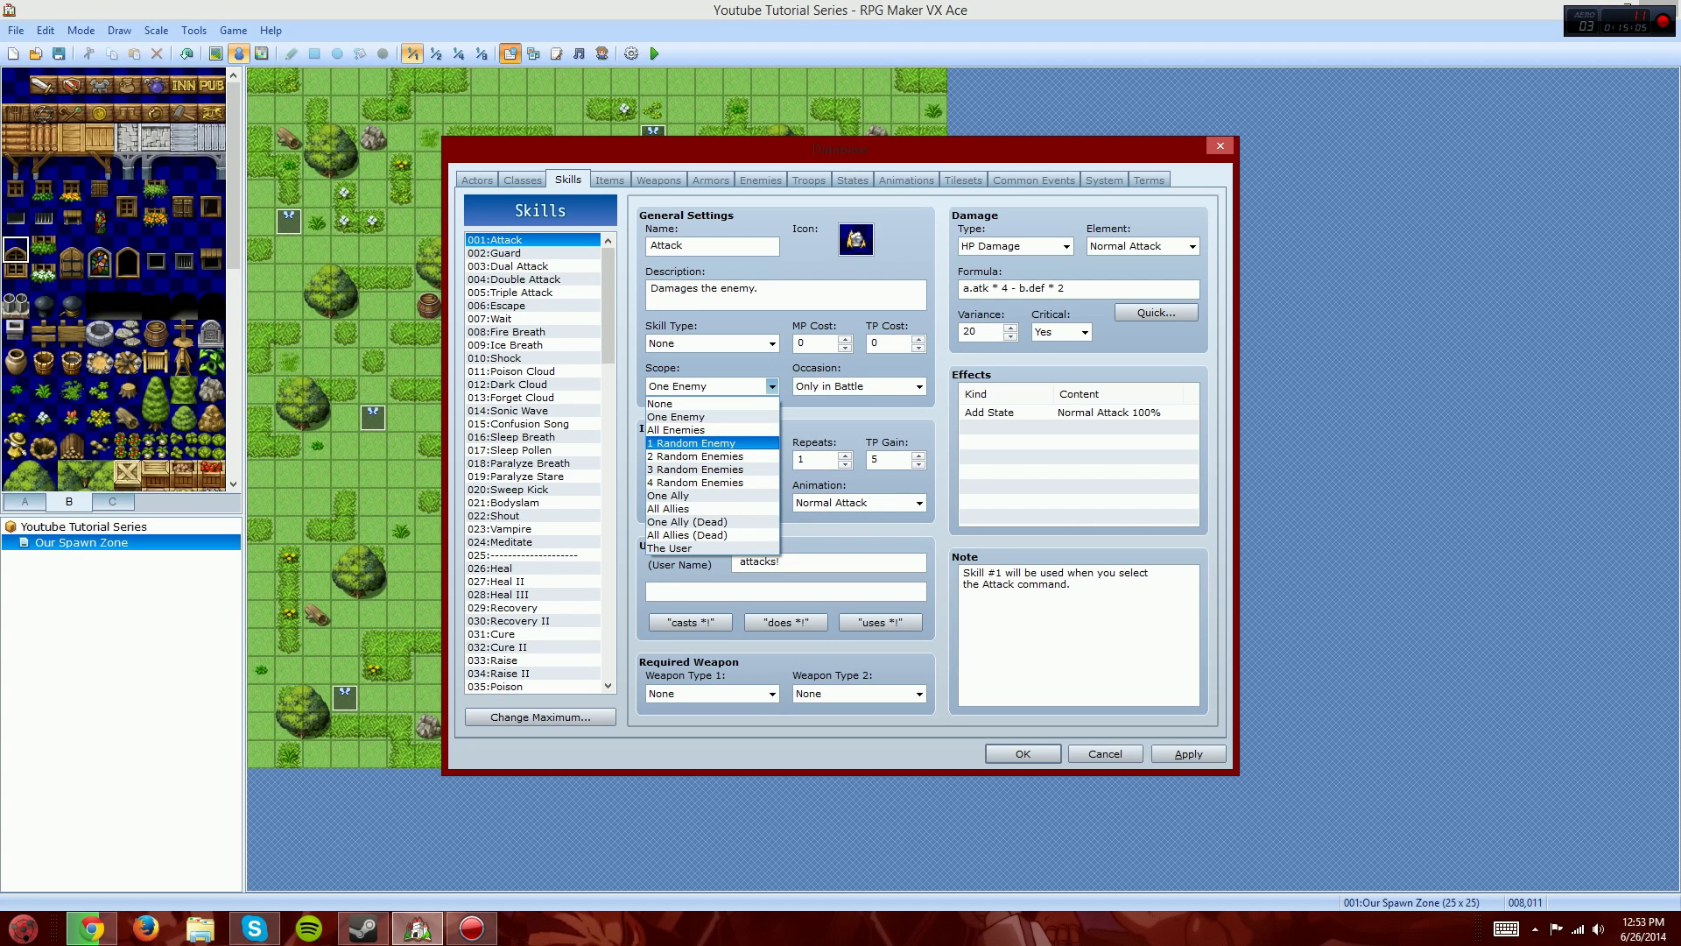
key(Escape)
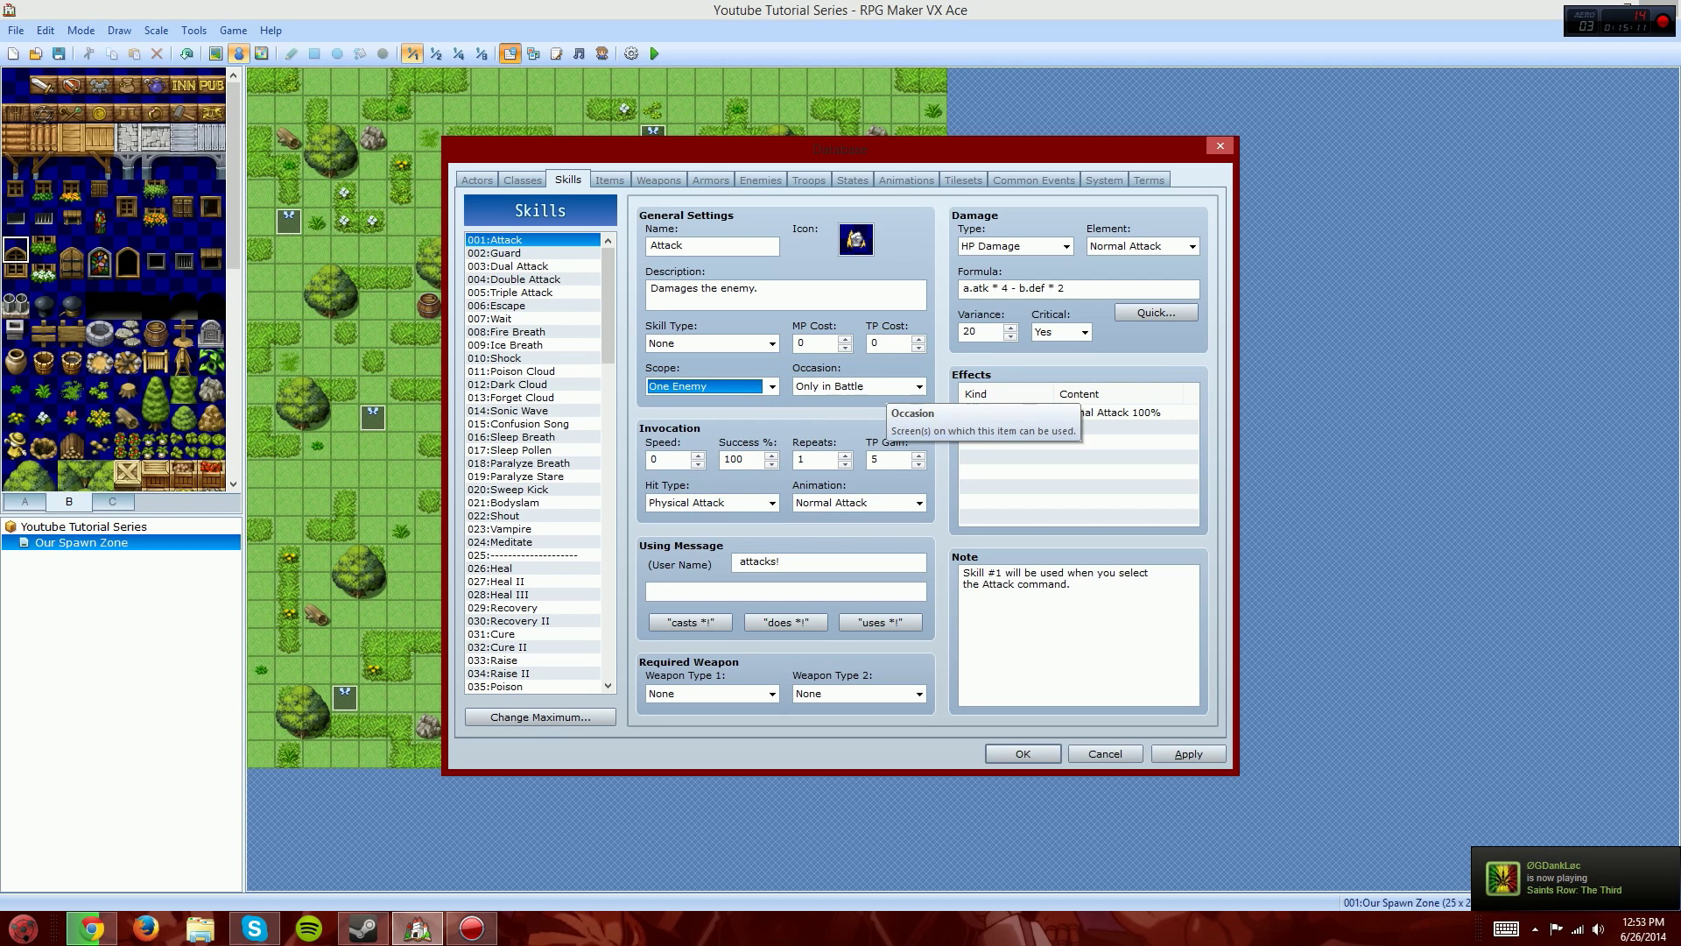
click(885, 386)
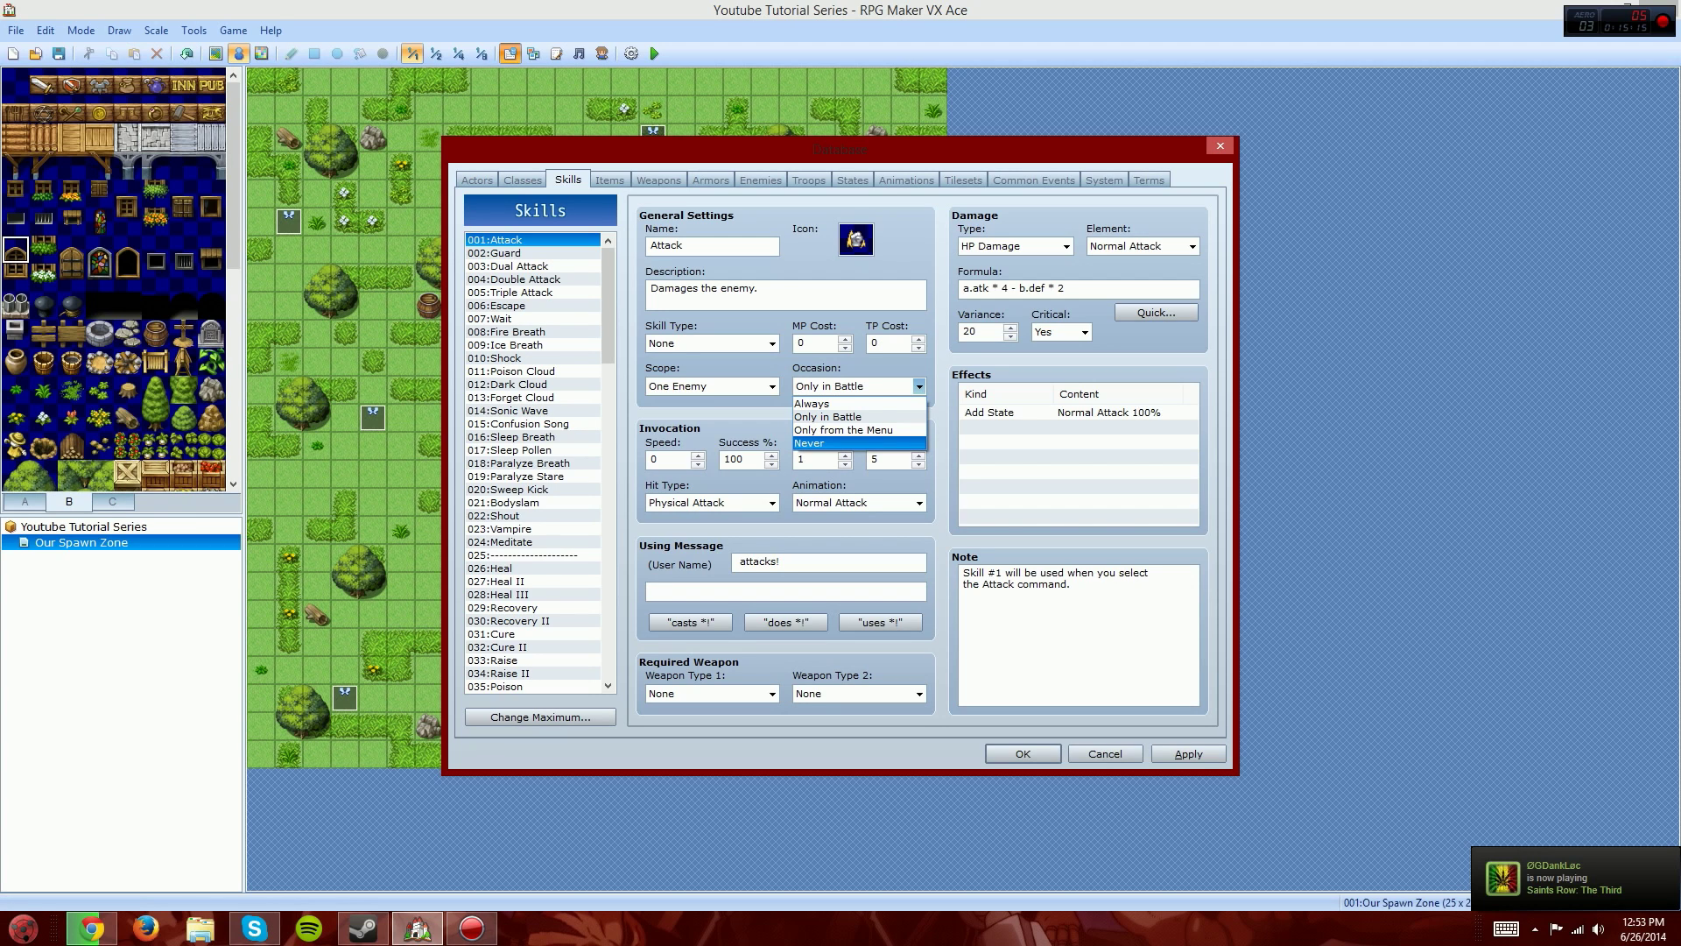
click(885, 386)
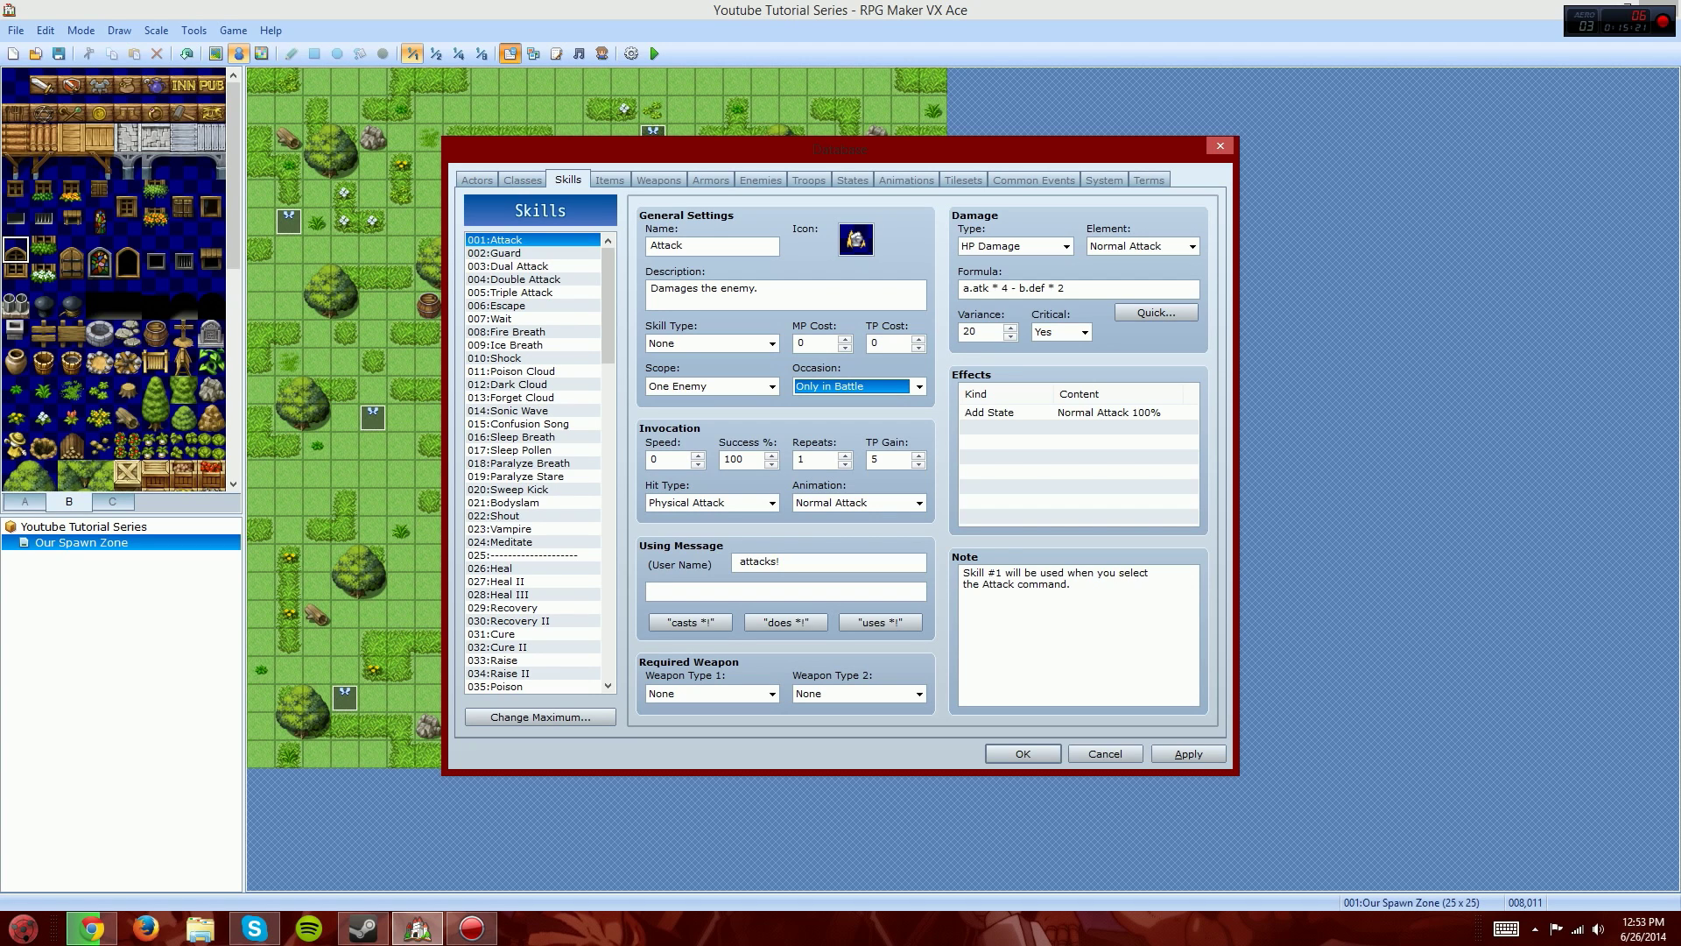
Step: Try lowering the Attack skill's success rate to 99% and set it back to 100%
mouse_move(667, 451)
mouse_move(761, 424)
mouse_move(740, 456)
key(Tab)
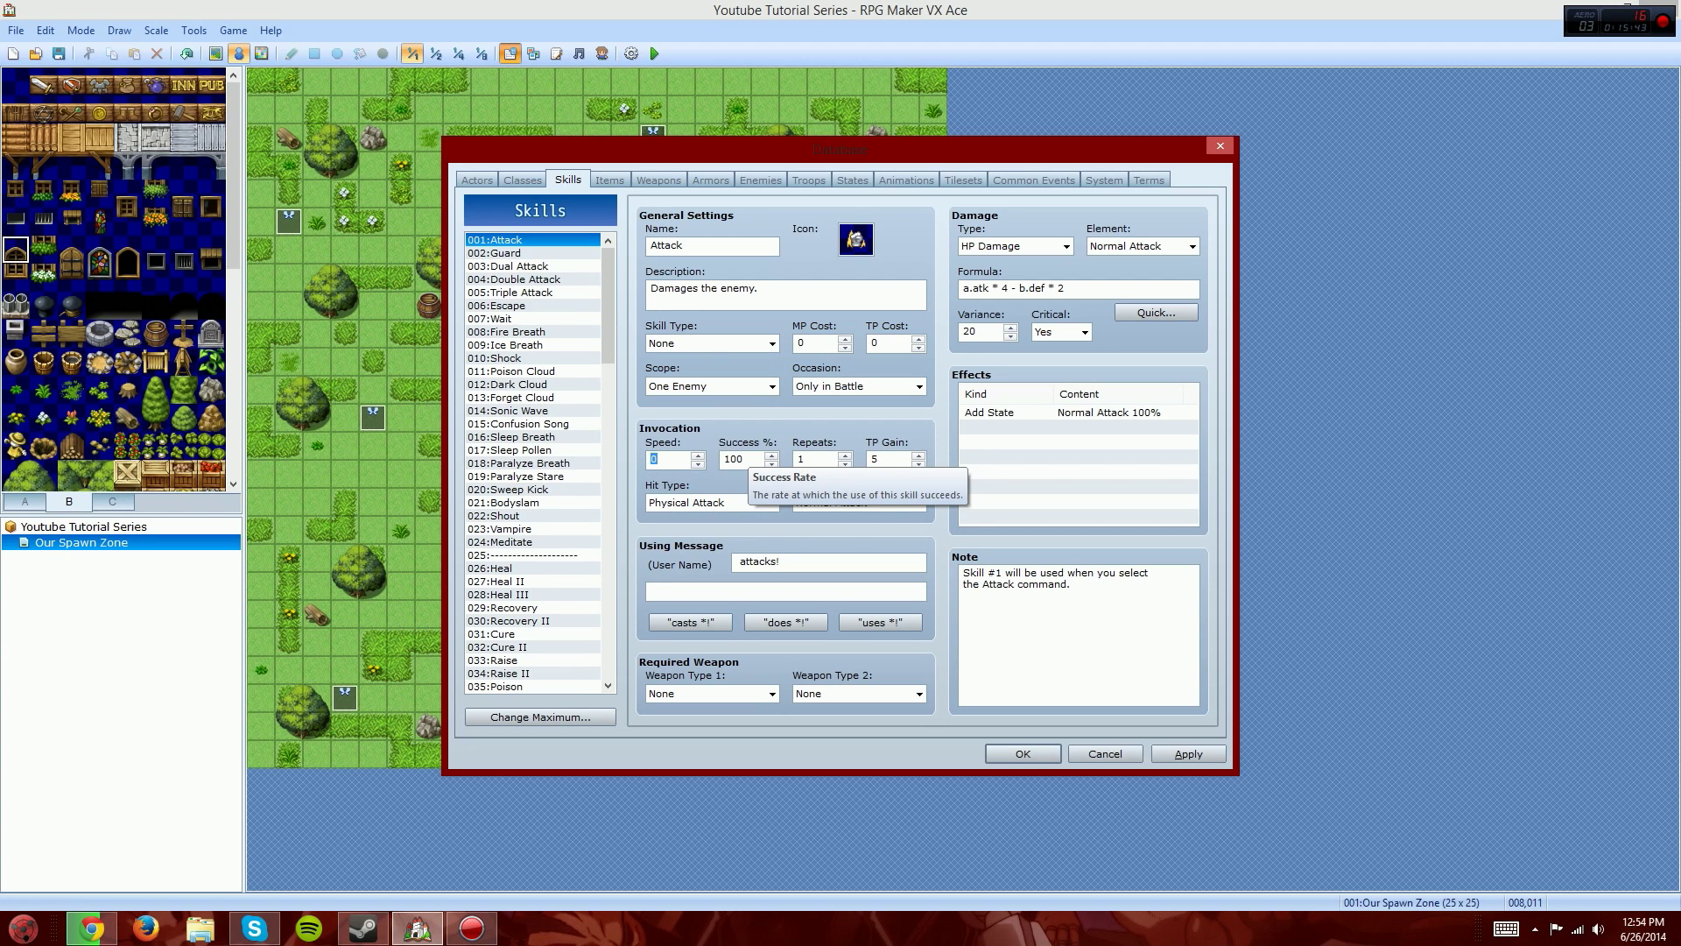
click(772, 463)
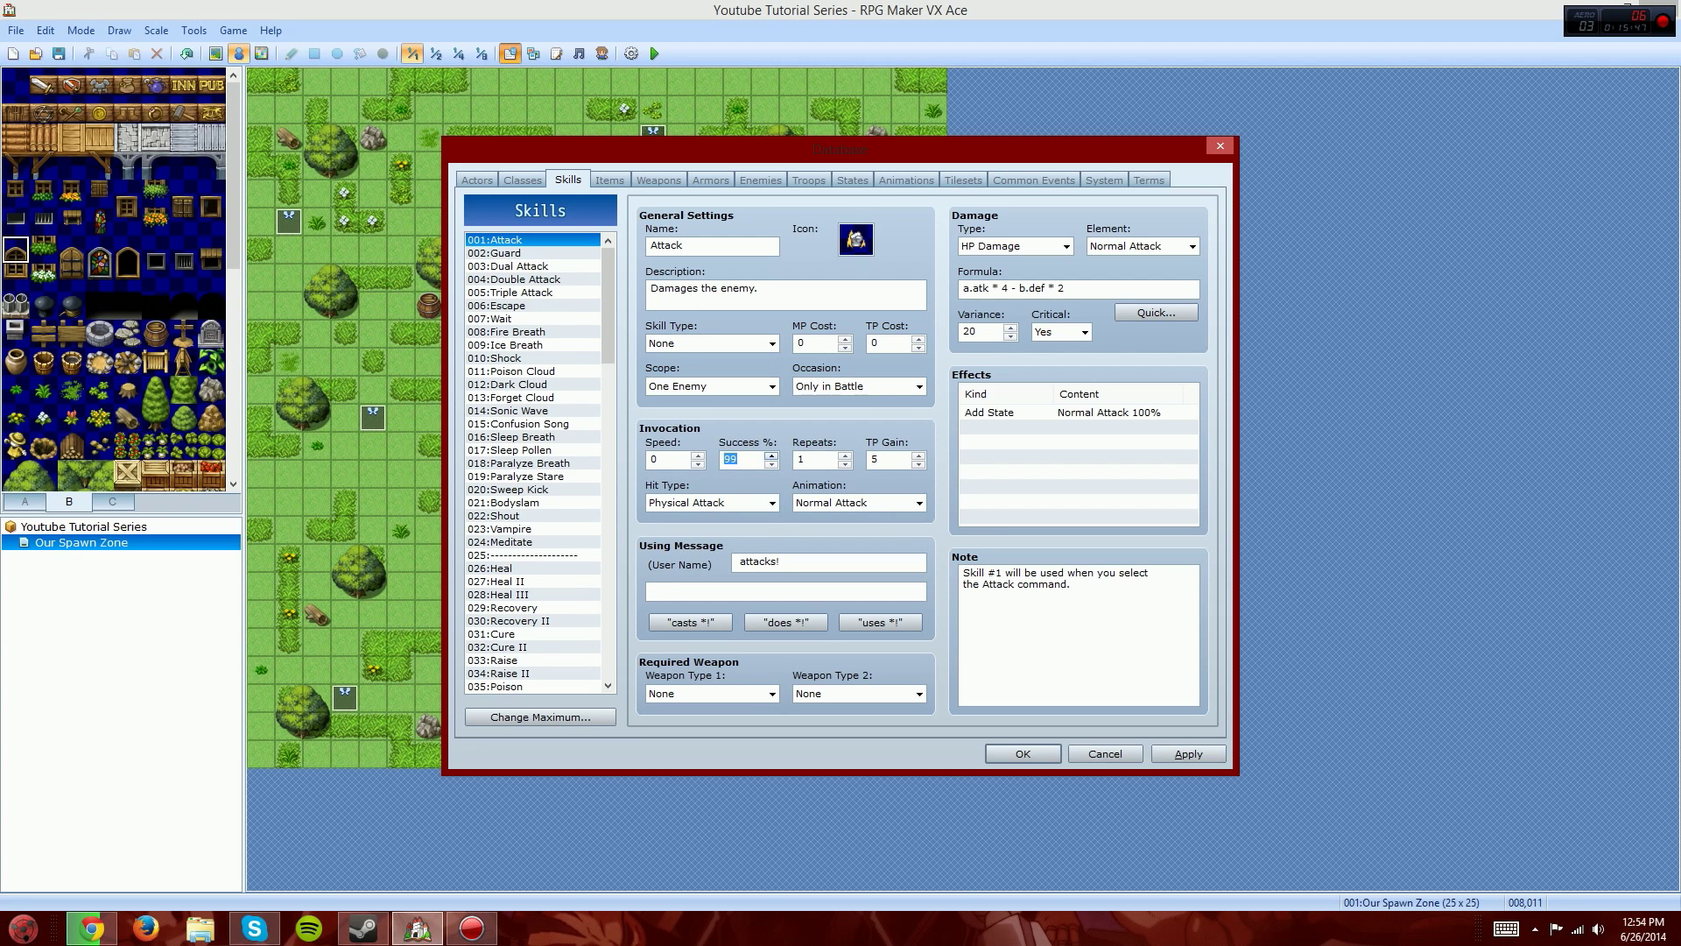
text(100)
Step: Review the Attack skill's hit type and animation options, and preview the 001:Hit Physical animation
click(772, 502)
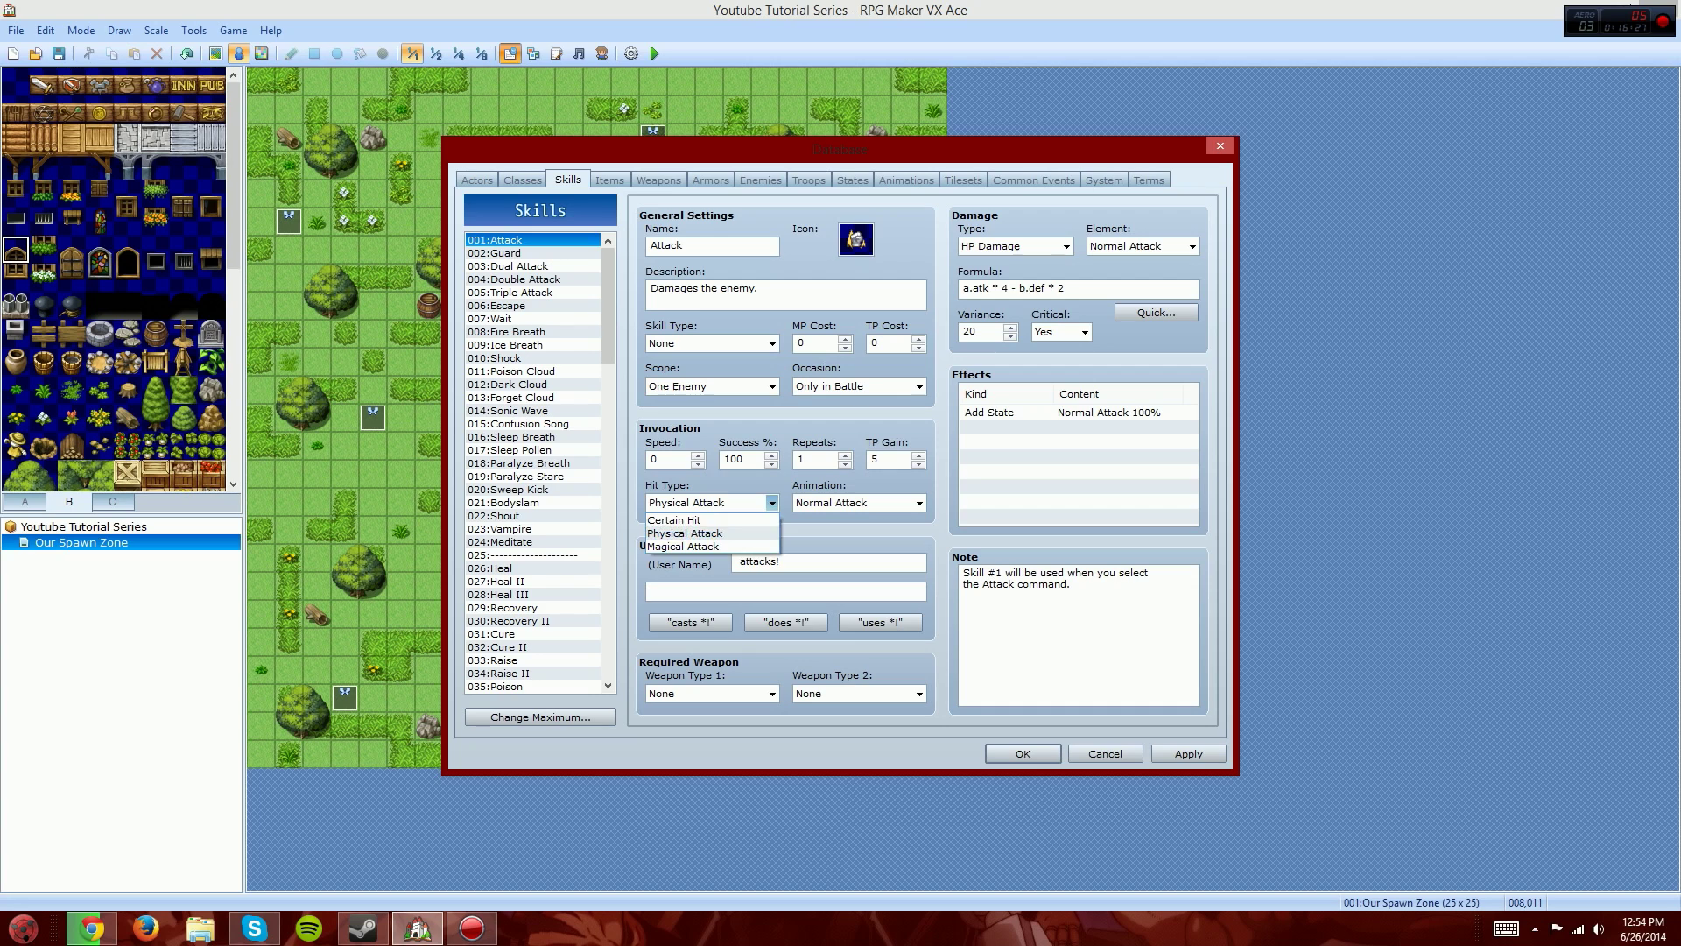
click(771, 502)
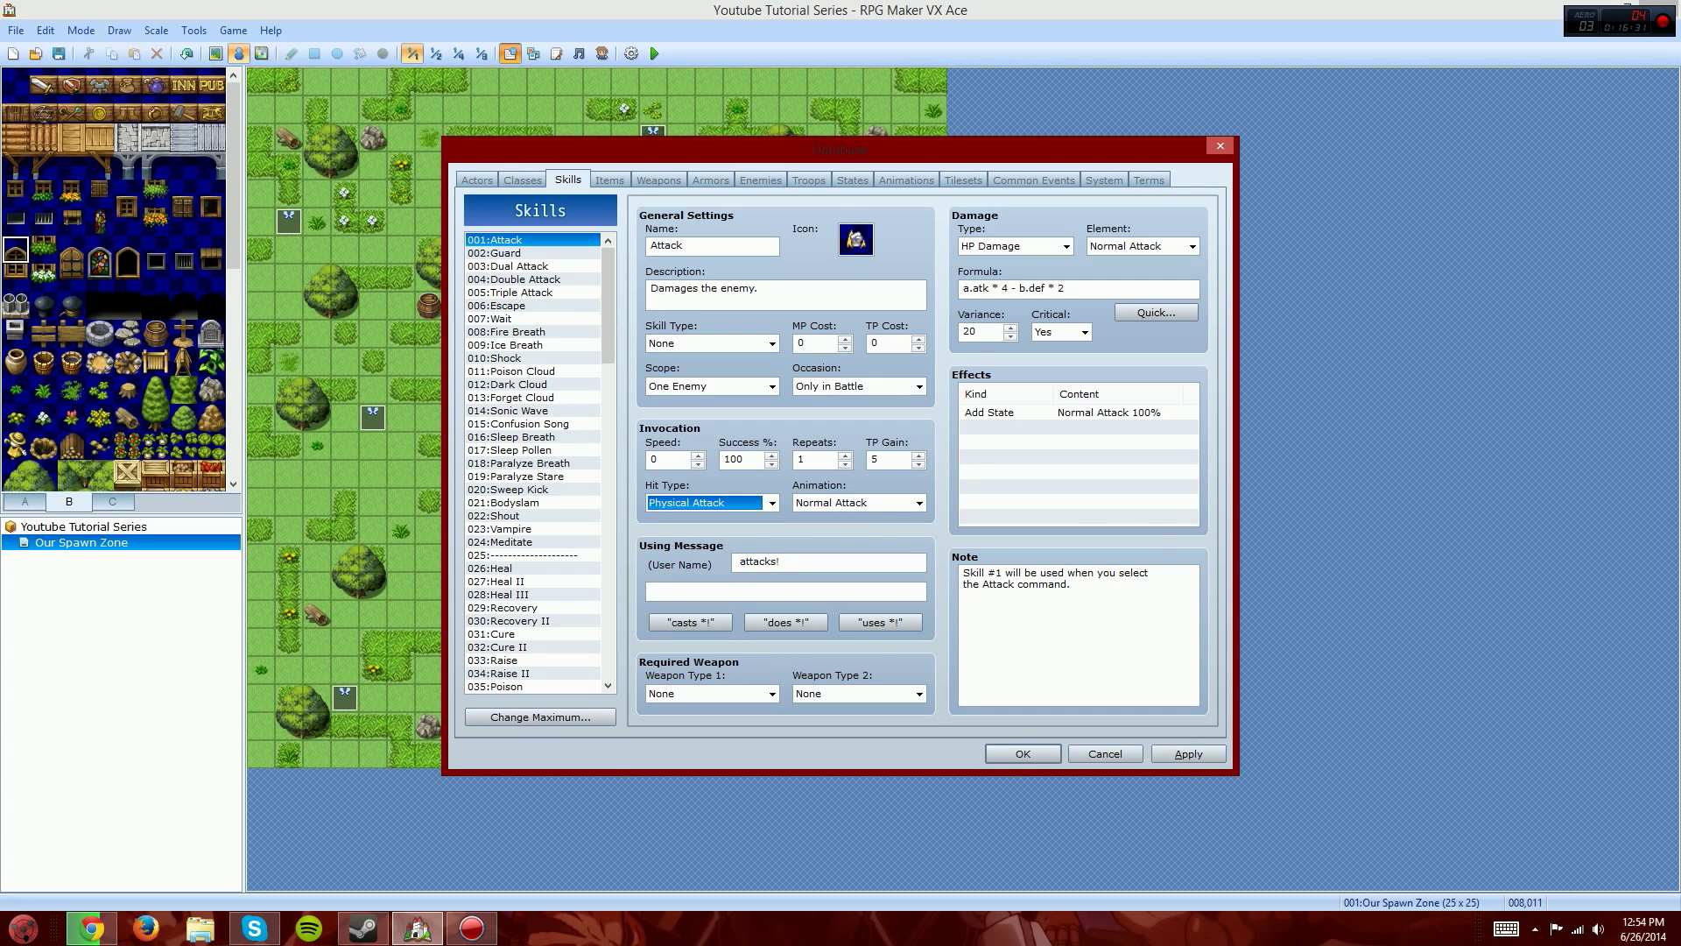
click(919, 502)
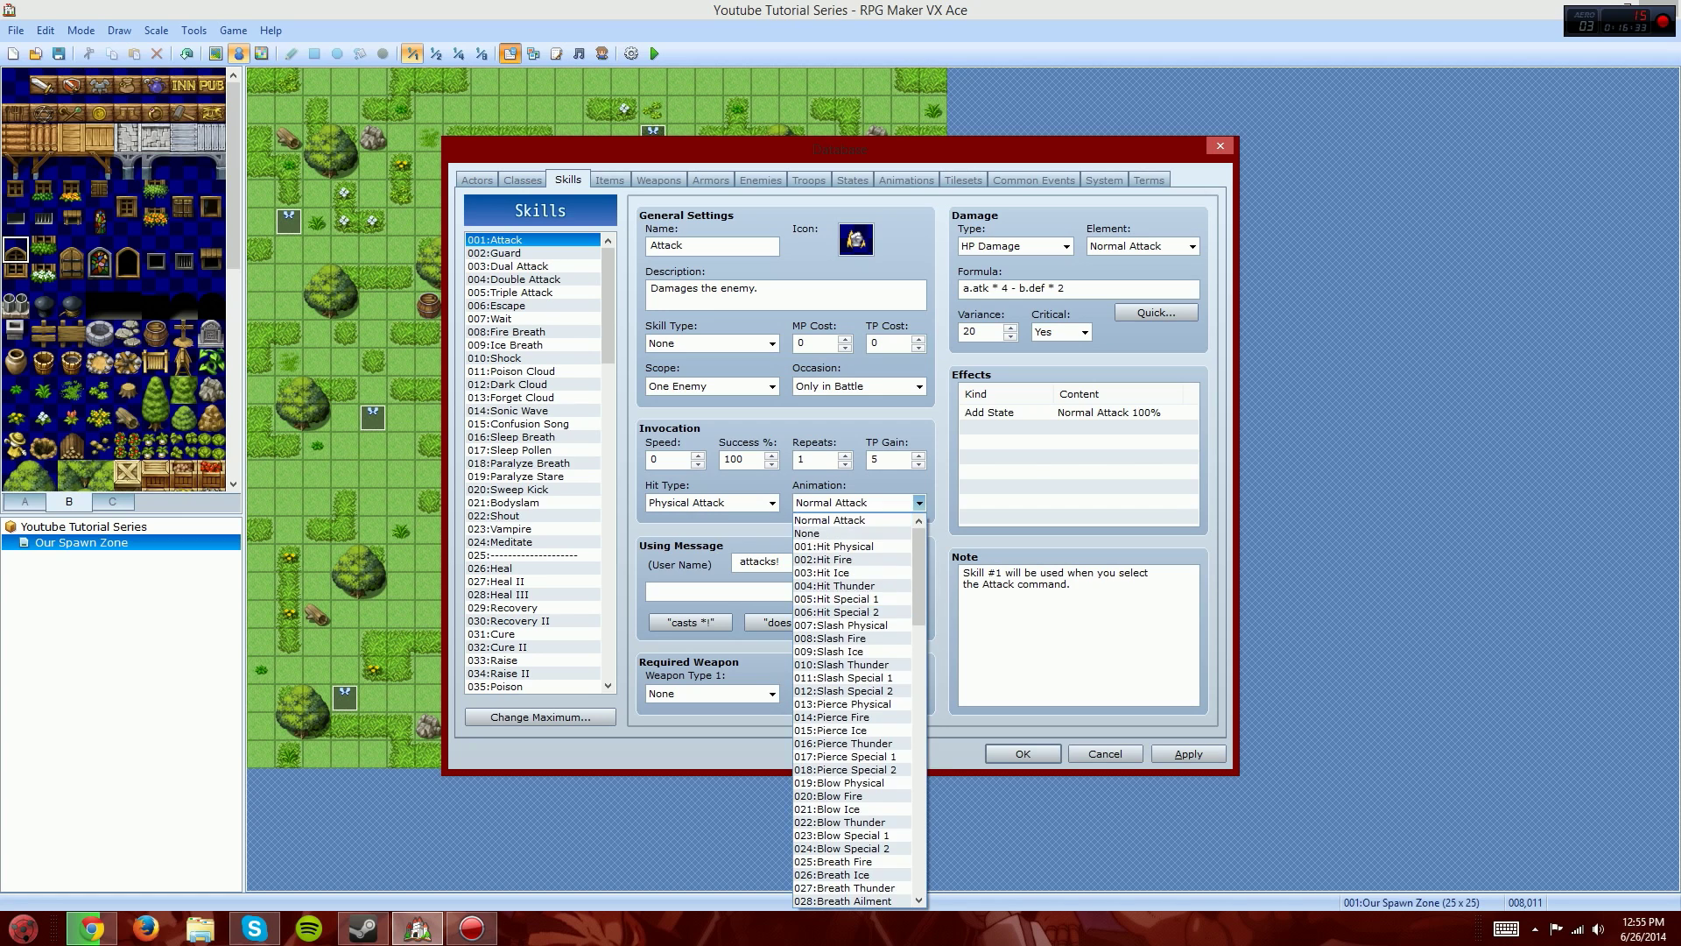
click(918, 503)
click(906, 180)
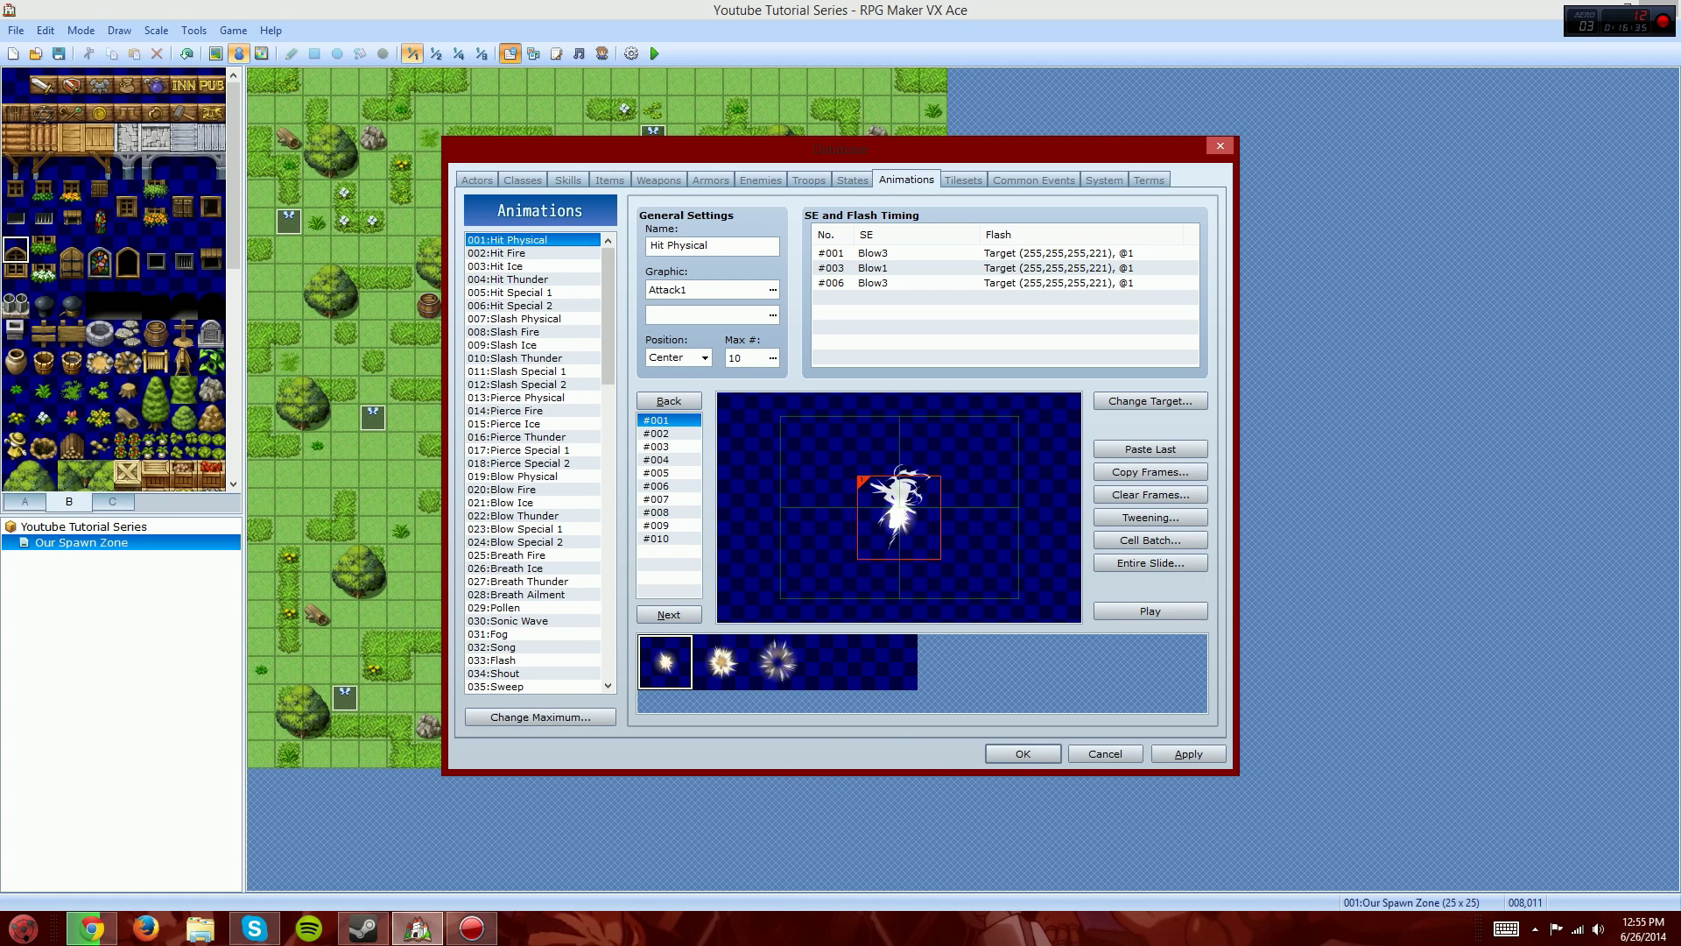
click(1150, 611)
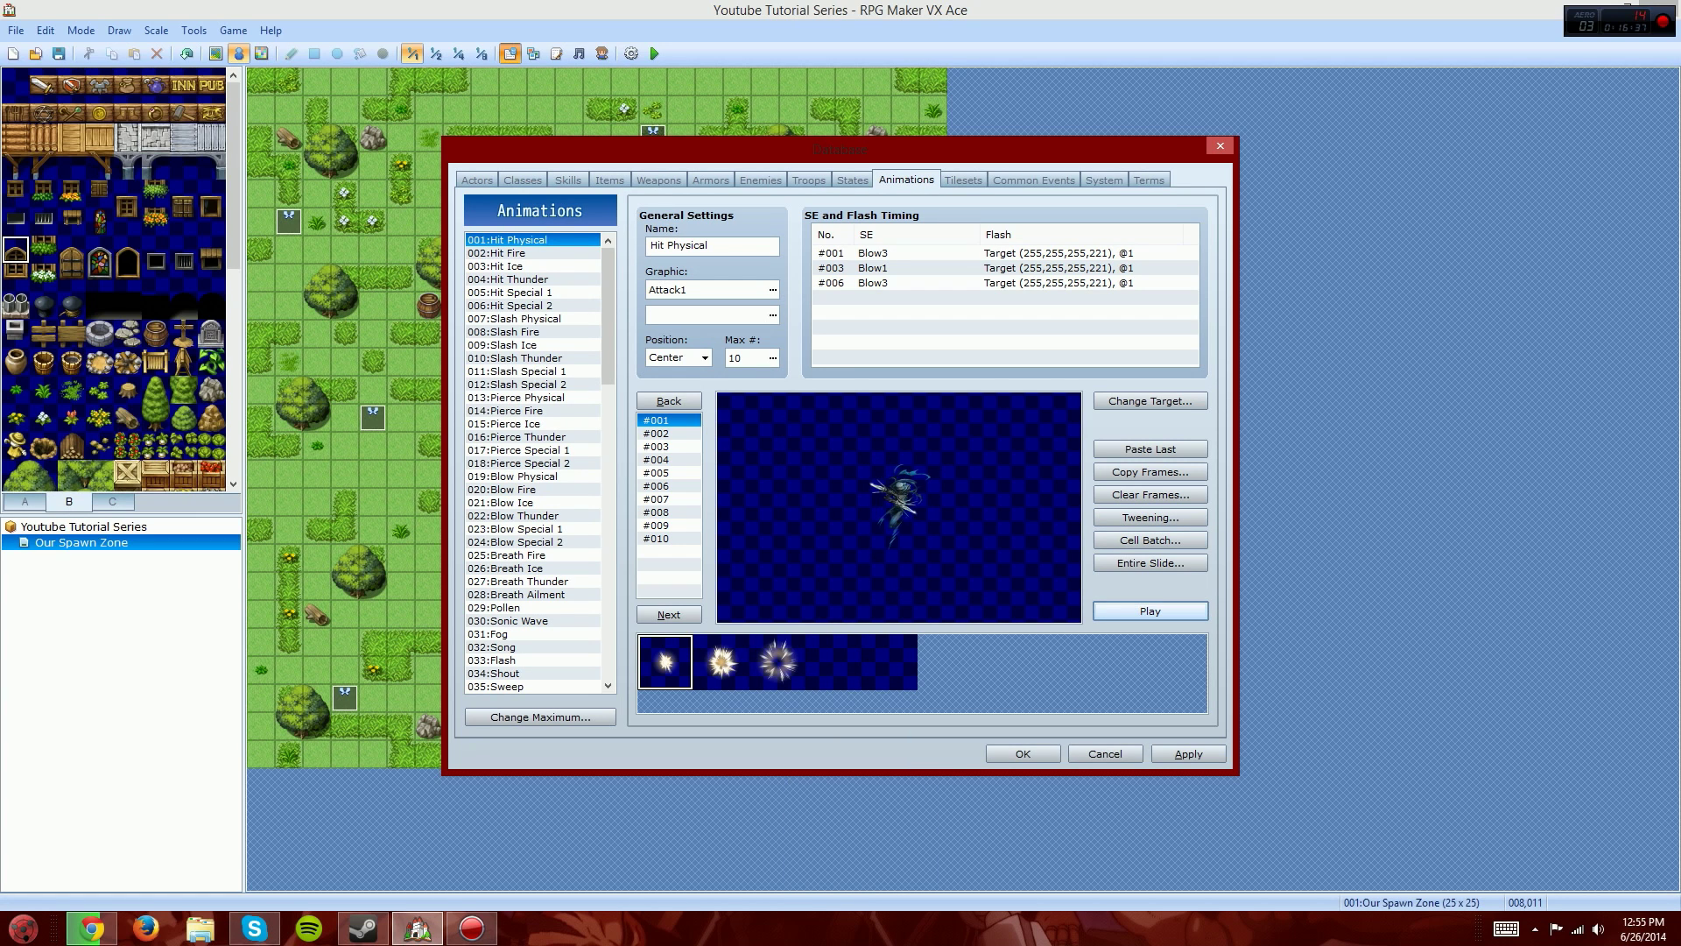
click(568, 179)
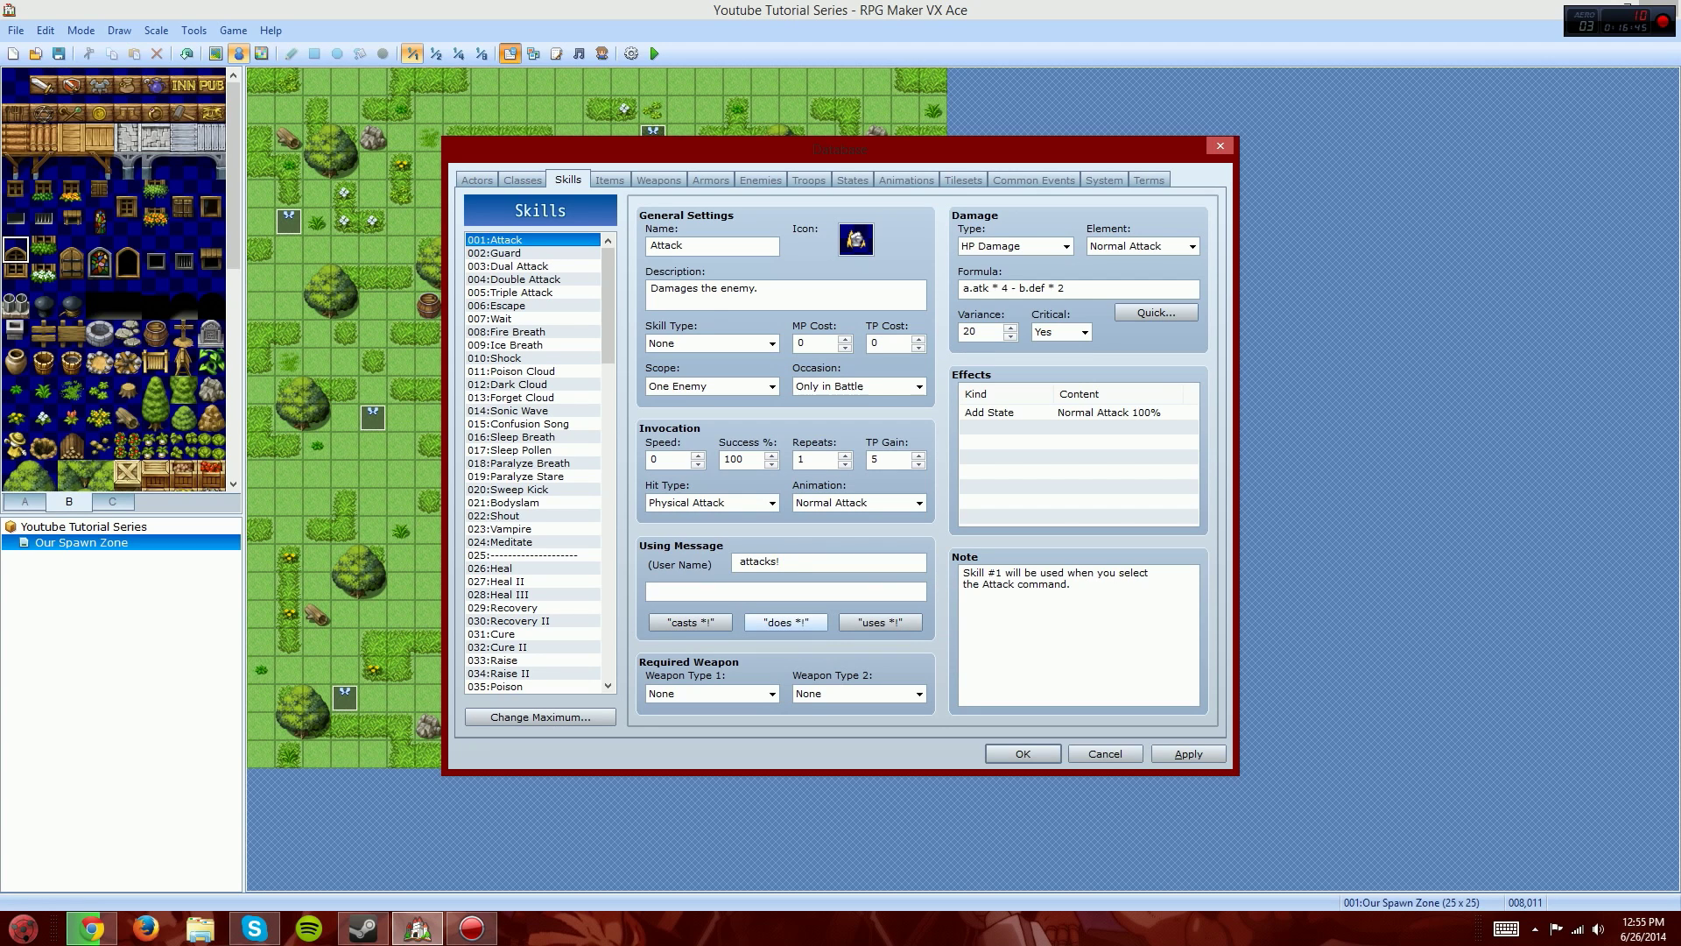
Step: Set the Attack skill's using message to the preset "uses Attack!"
click(690, 622)
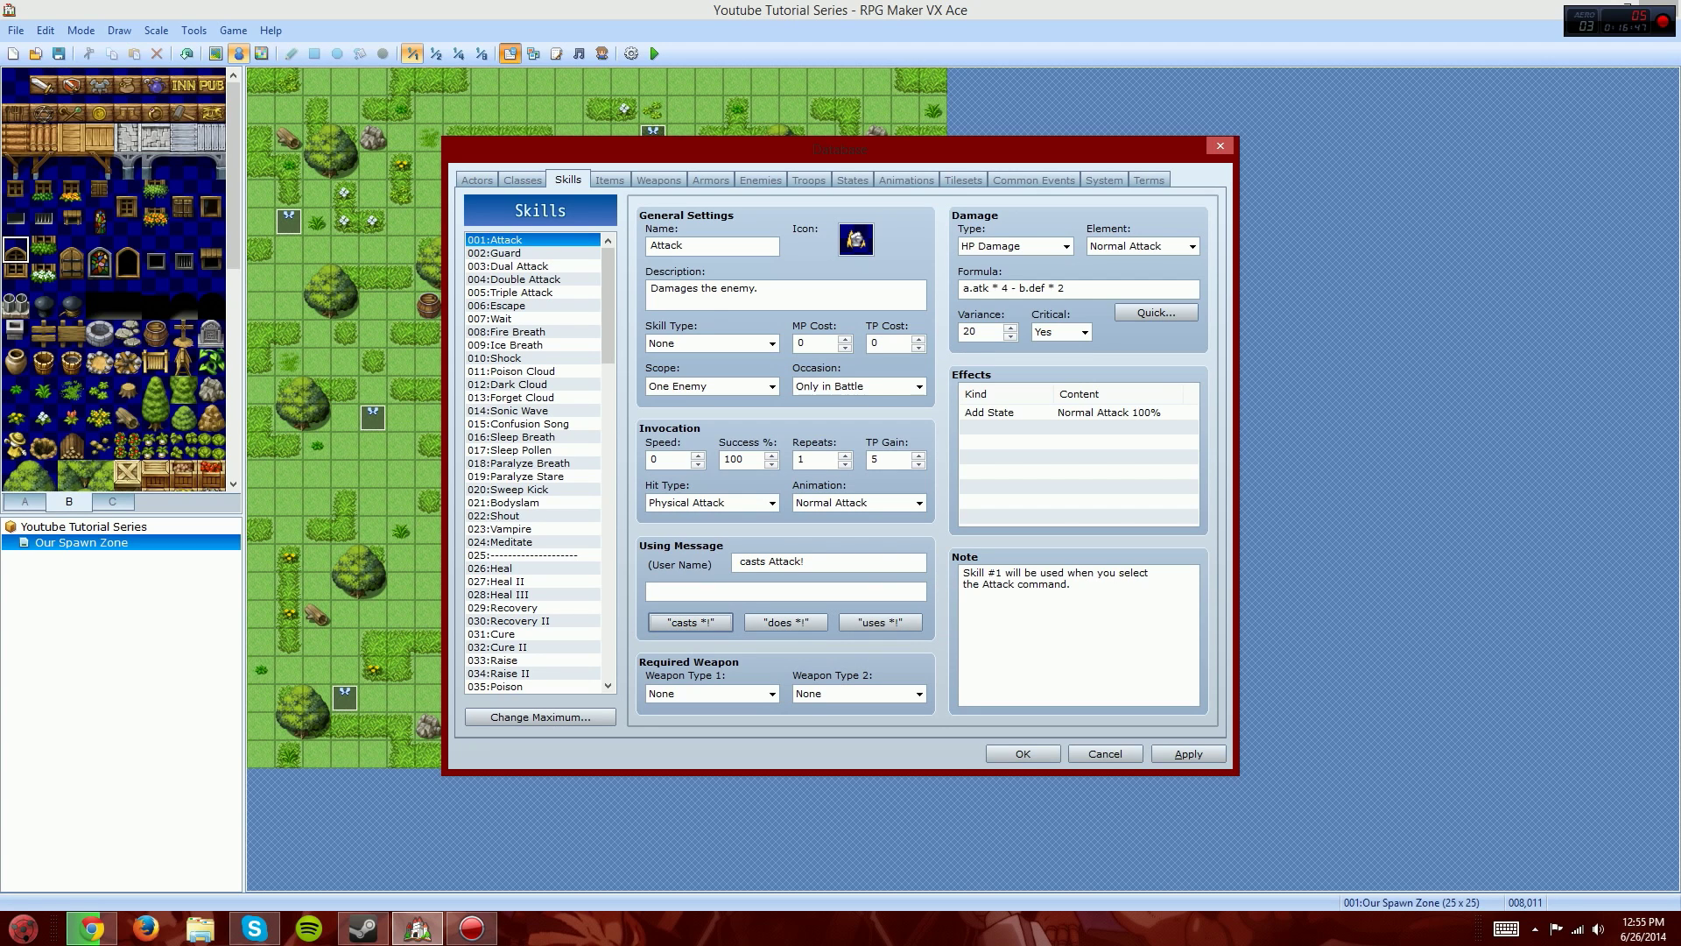
drag(809, 562, 740, 562)
click(767, 562)
click(806, 562)
click(881, 622)
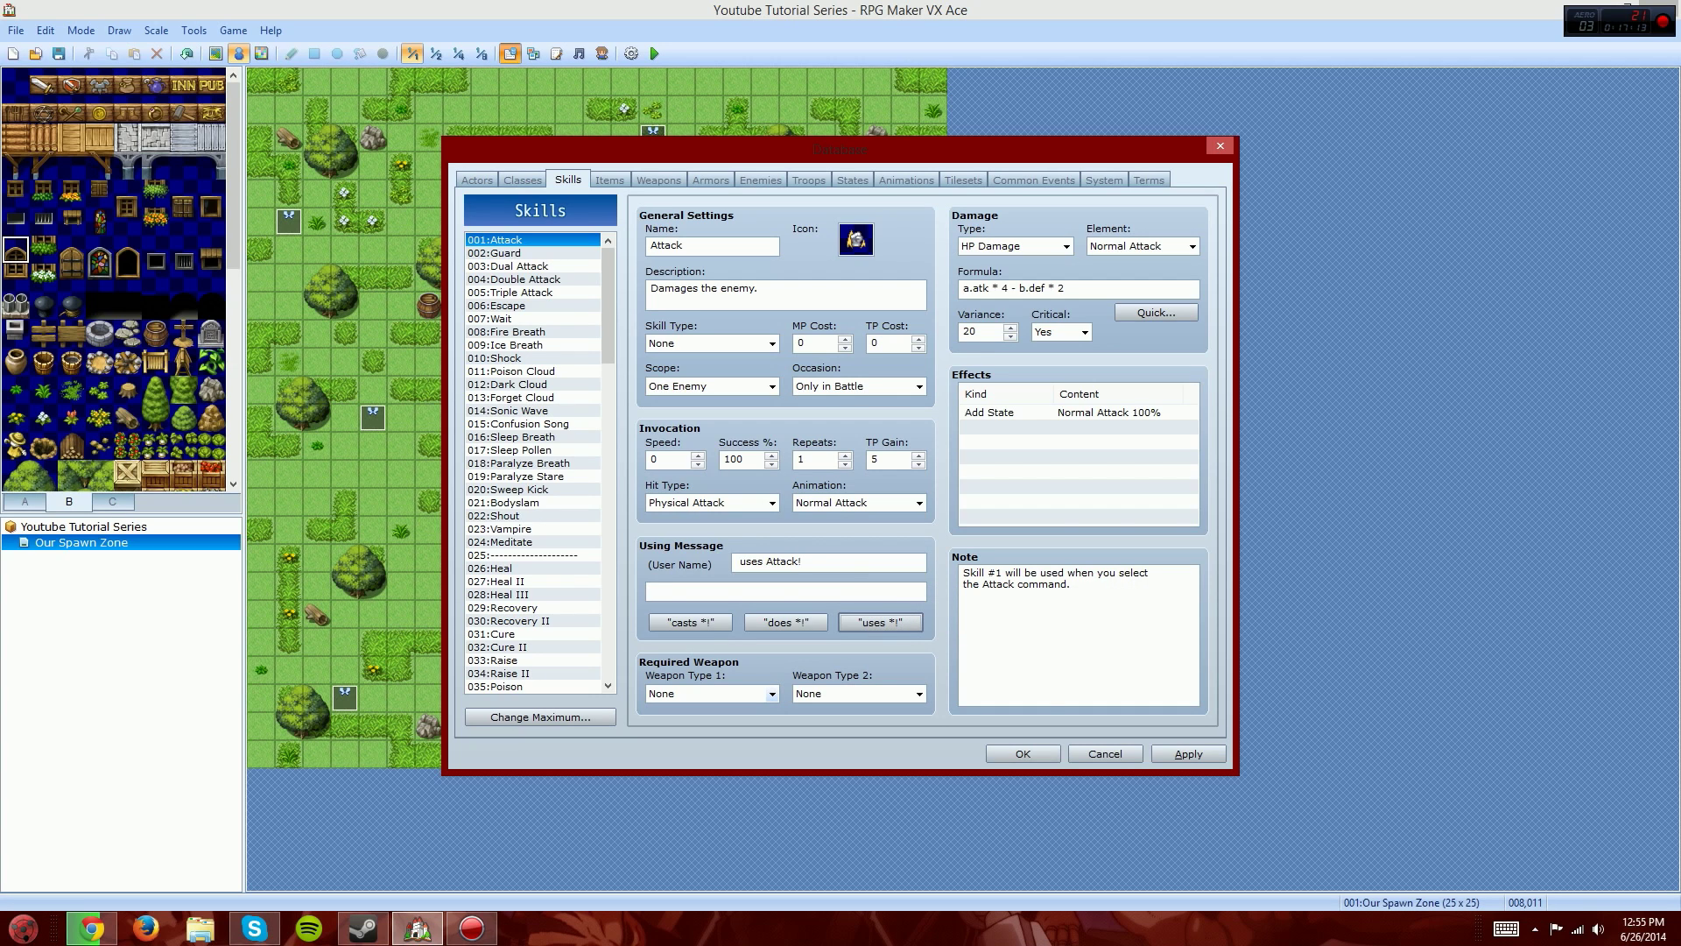
Step: Try requiring Axe and Claw as the Attack skill's weapon types, and set both back to None
click(772, 694)
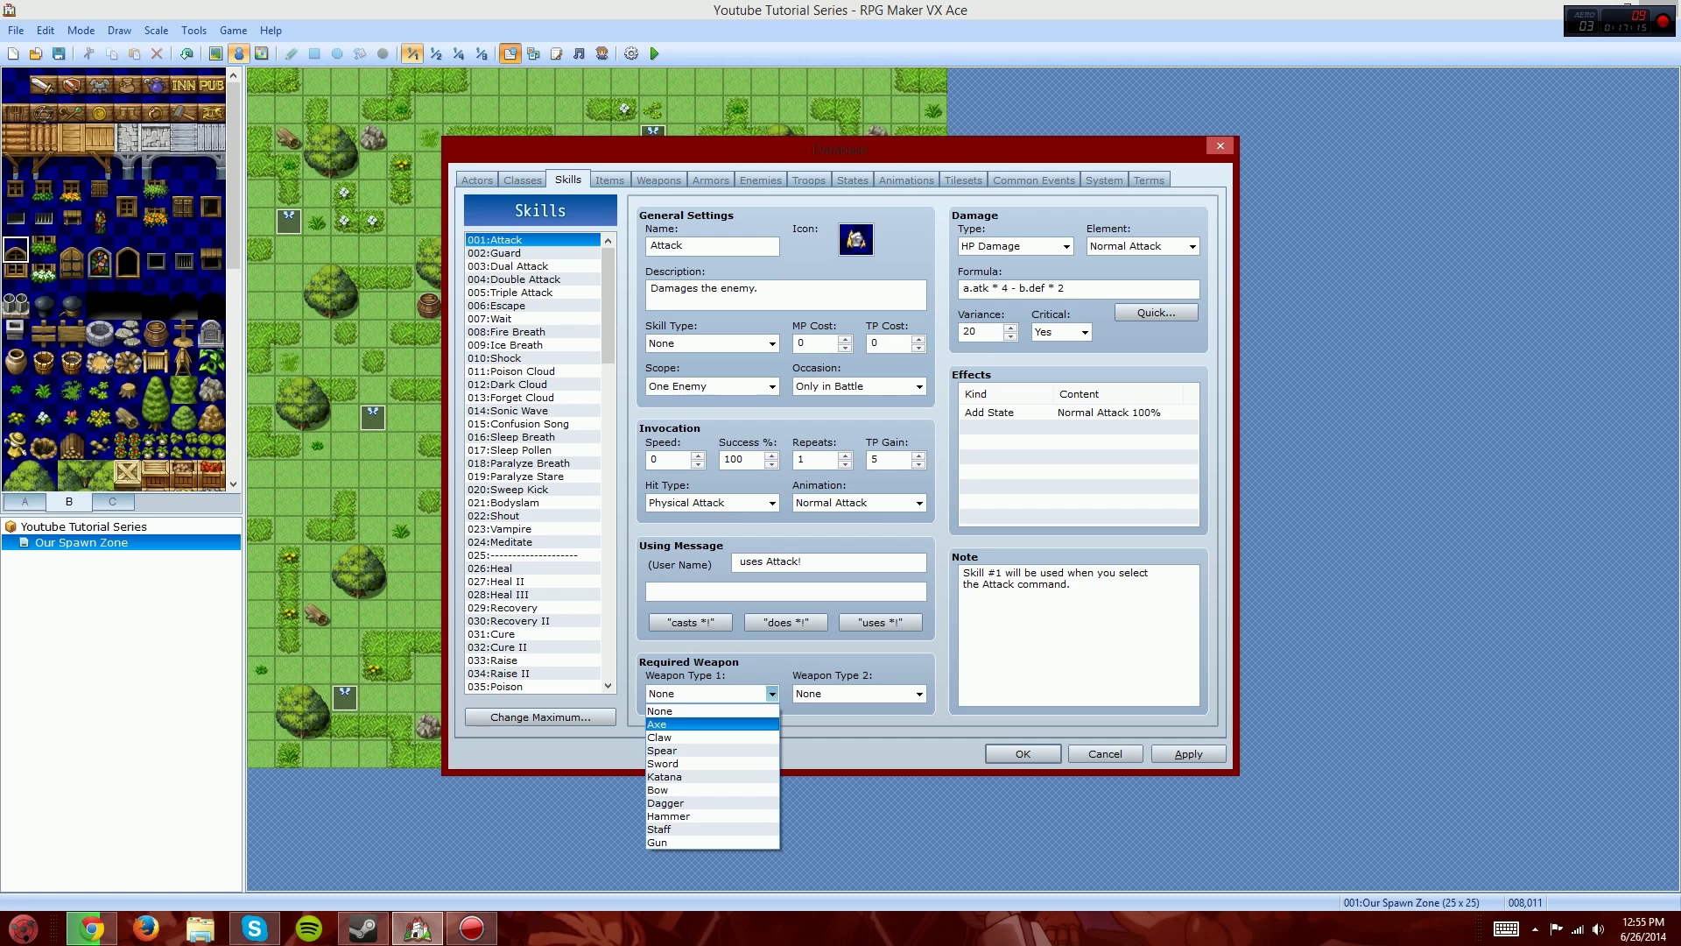
click(659, 724)
click(919, 693)
click(808, 738)
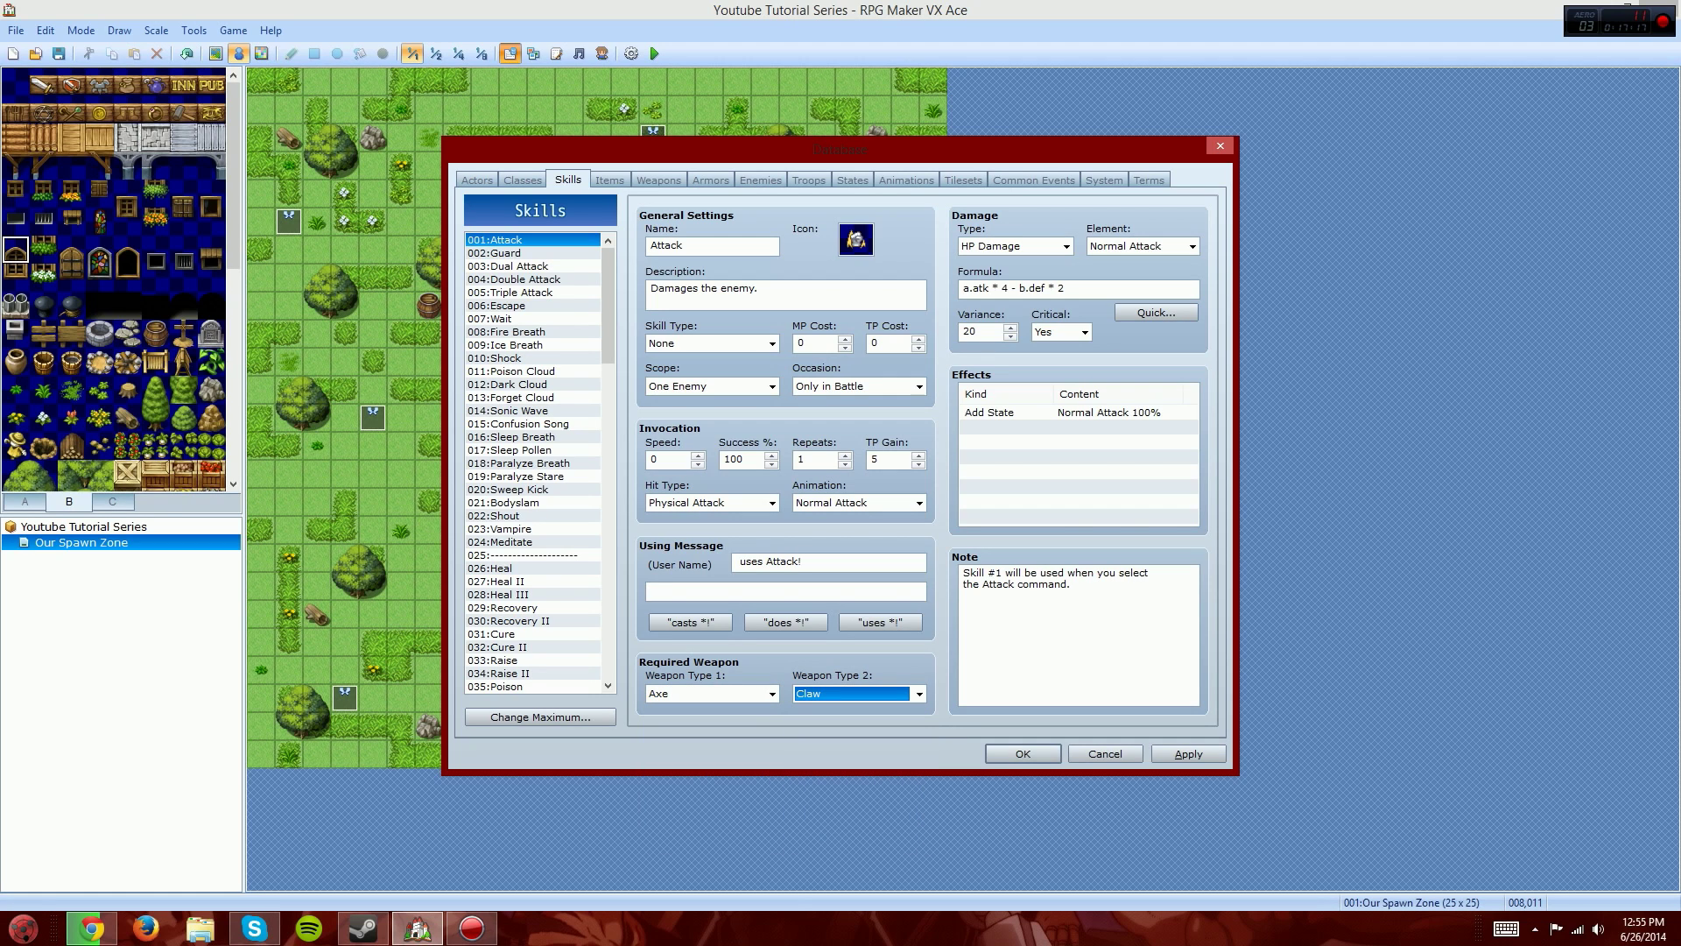
click(771, 693)
click(659, 711)
click(918, 693)
click(806, 712)
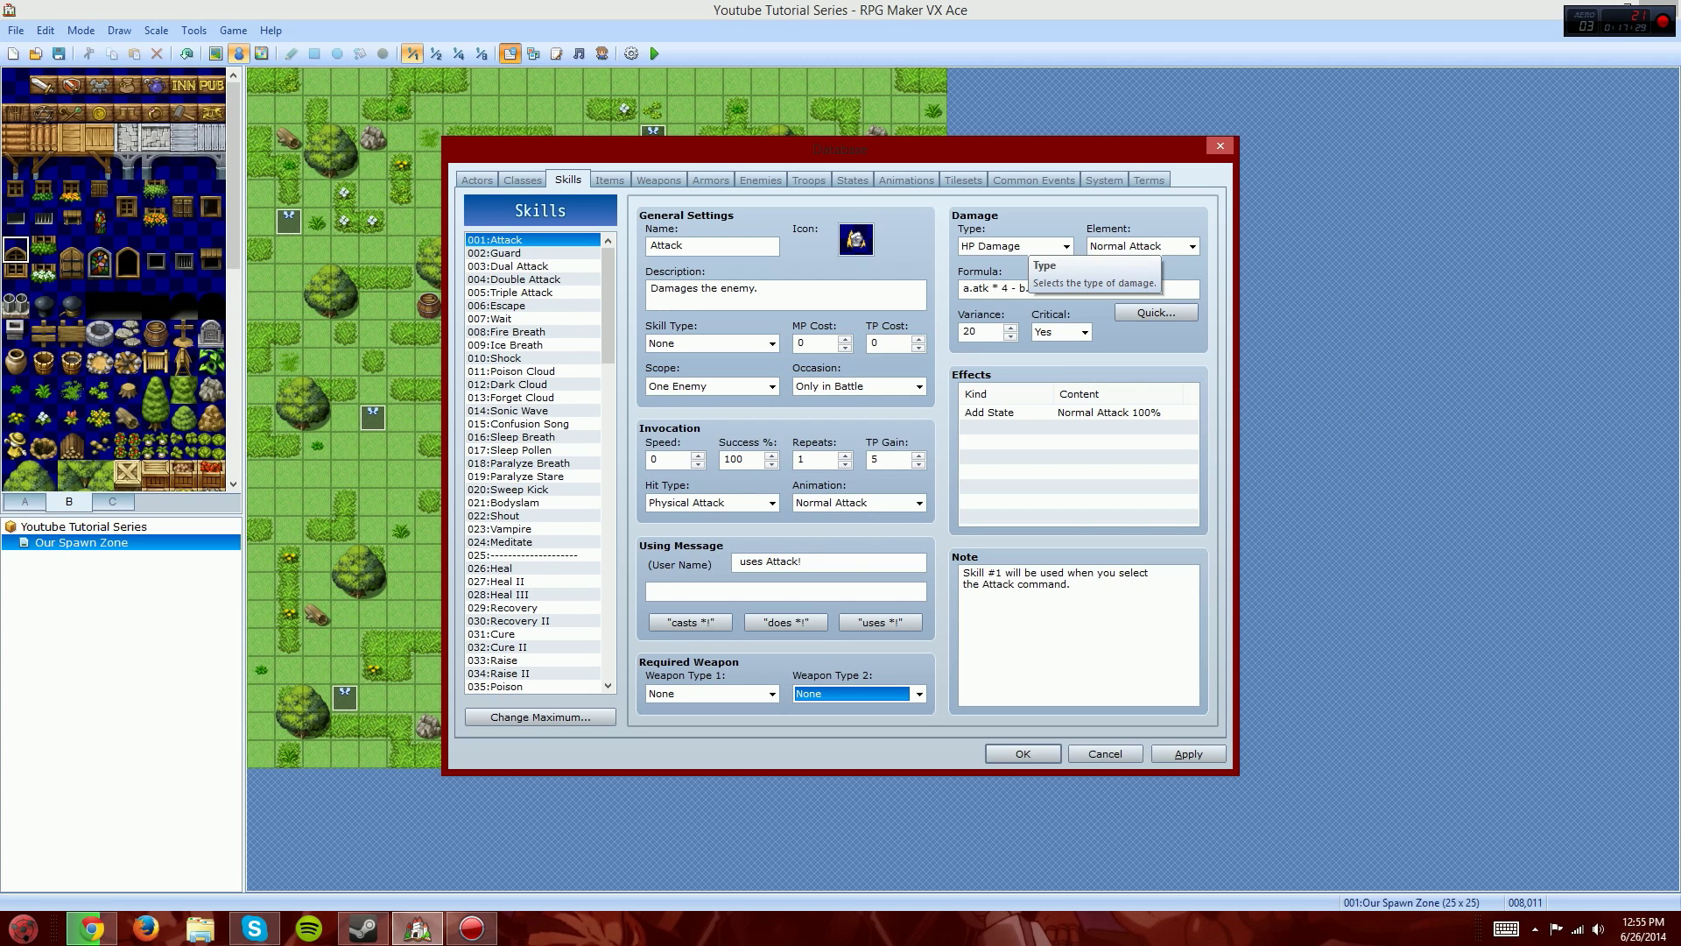
Step: Review the Attack skill's damage type and element options, keeping HP Damage and Normal Attack
click(1065, 246)
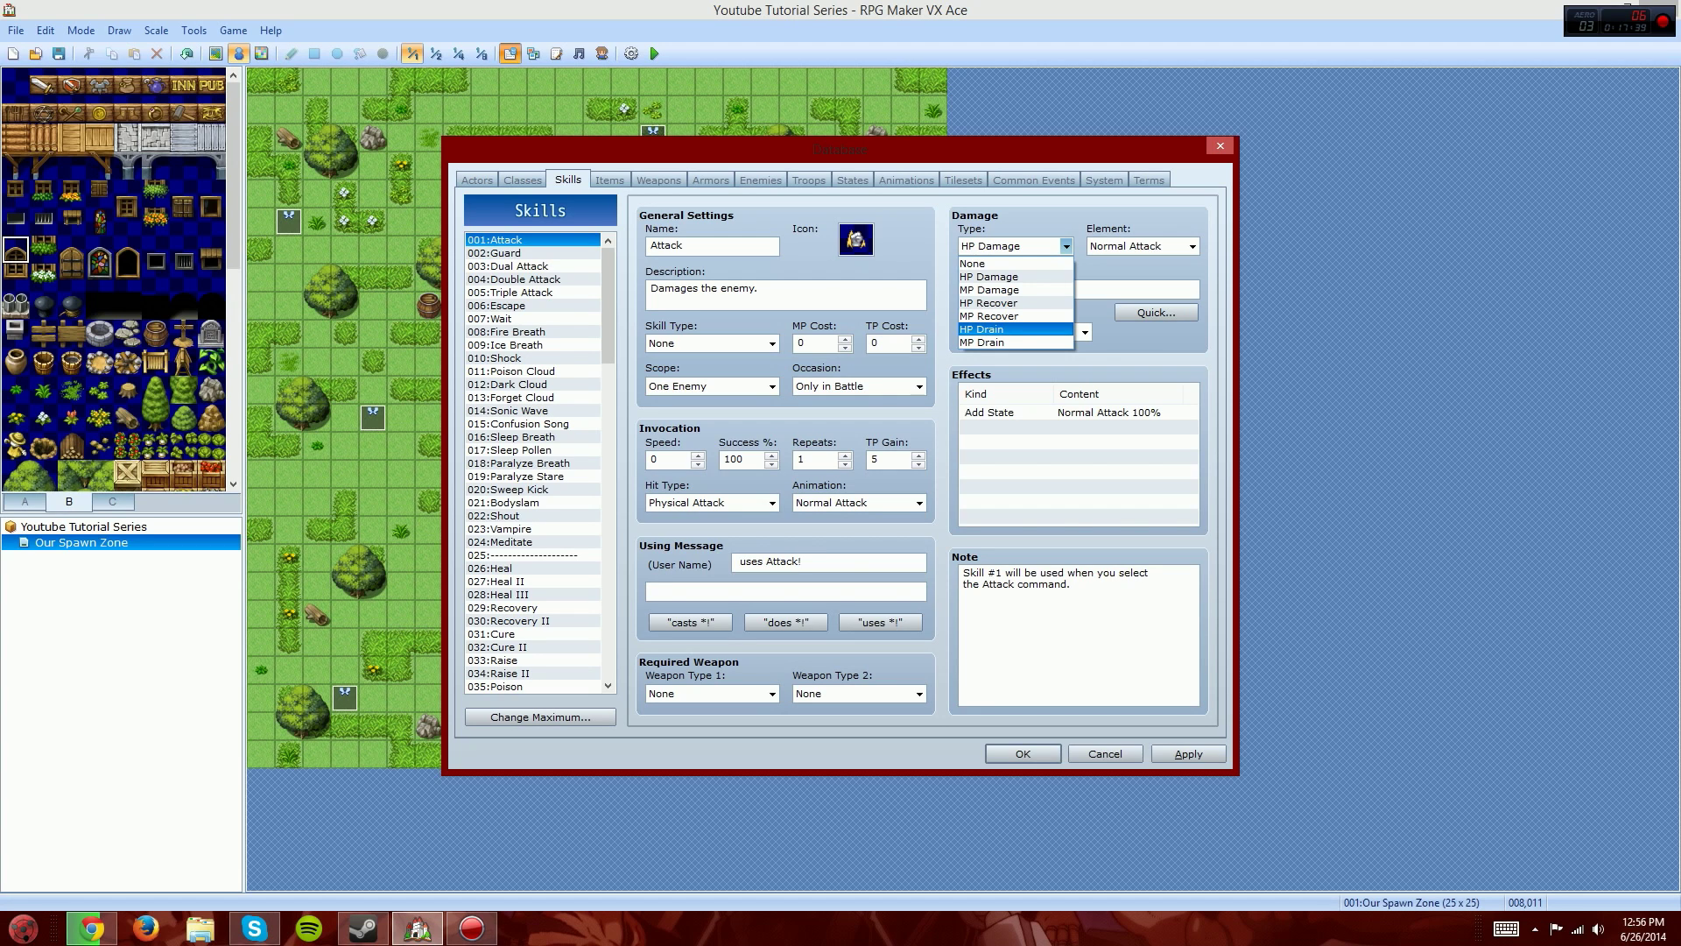
click(1008, 277)
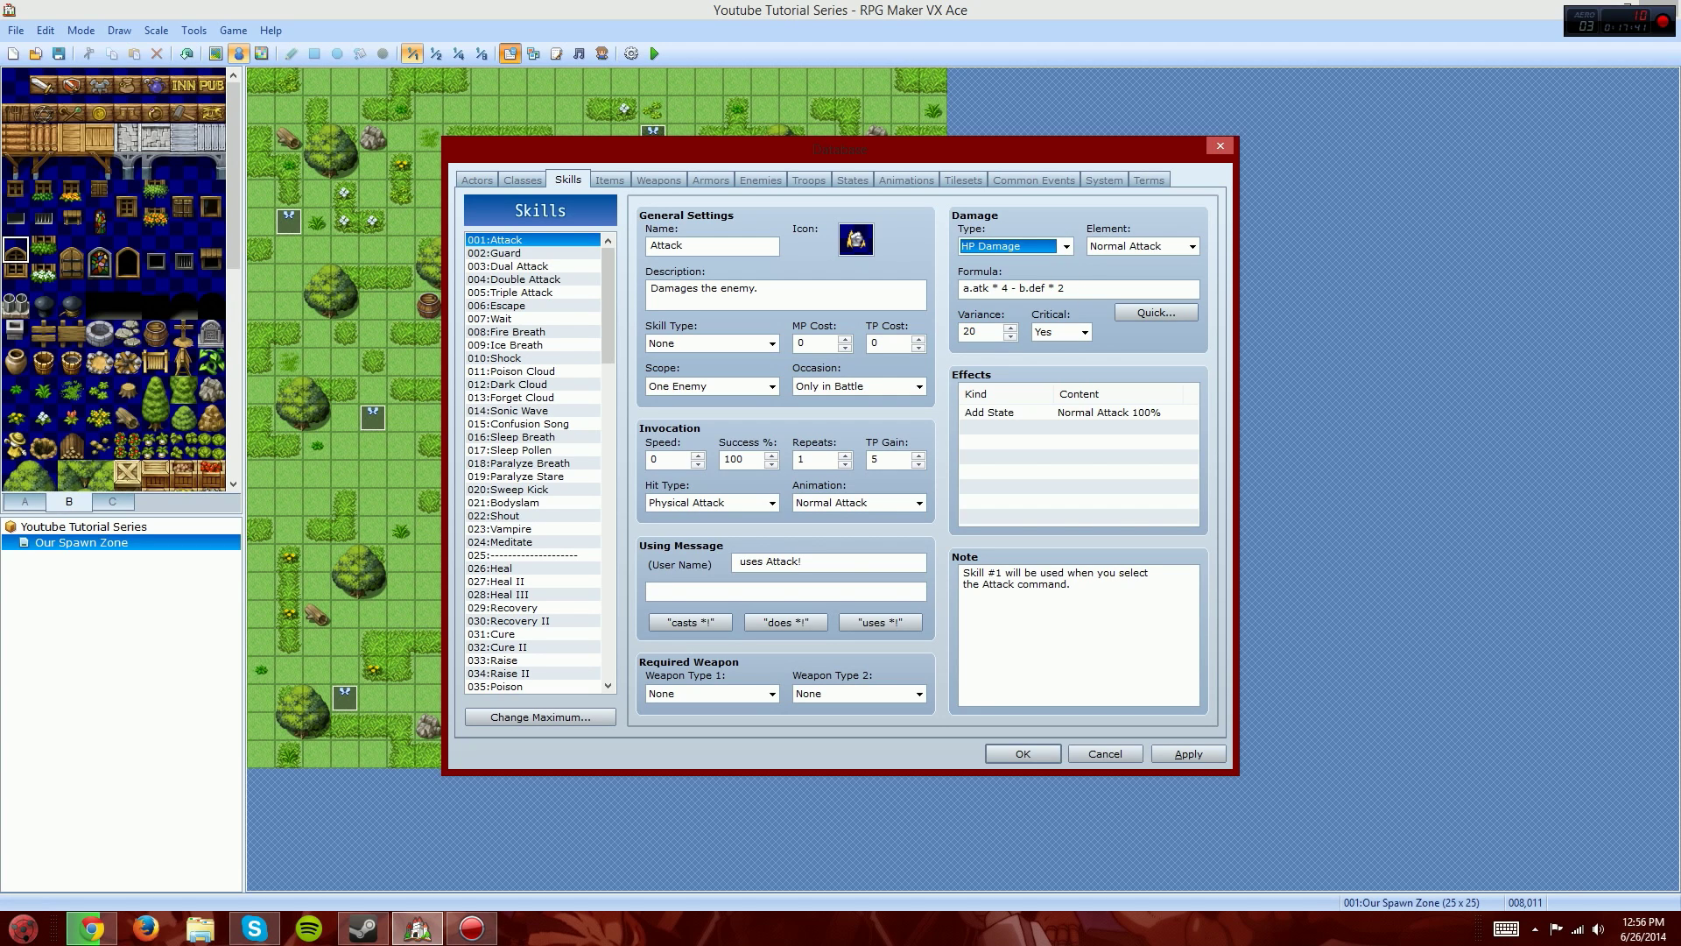
click(1192, 246)
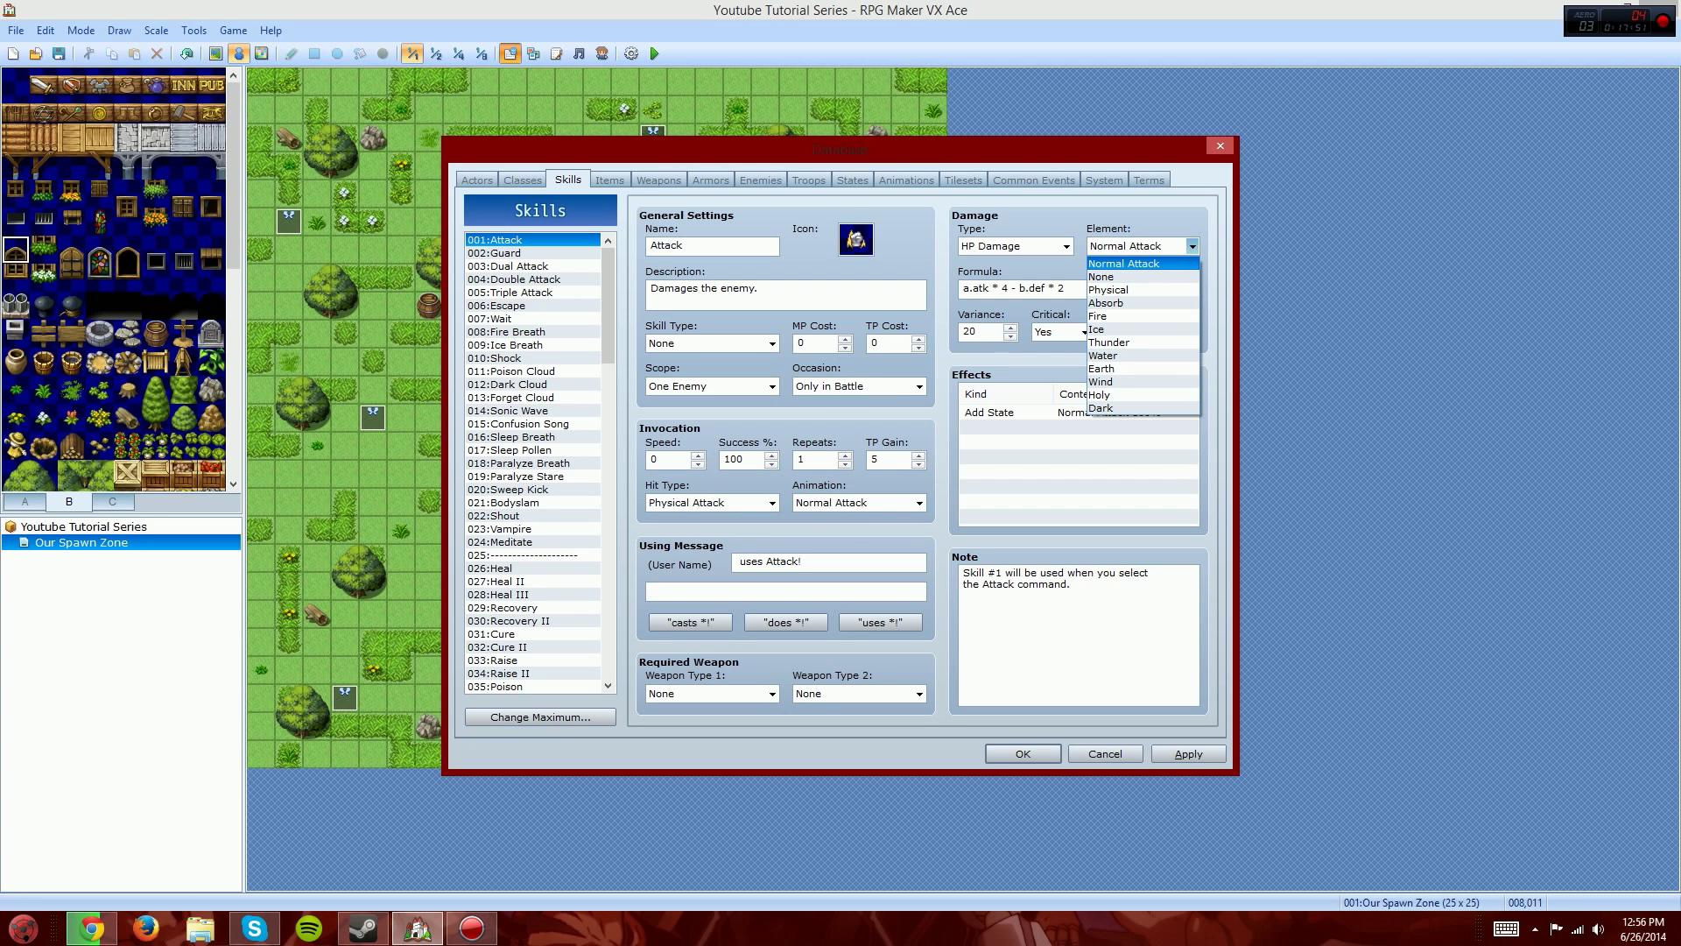
click(1142, 263)
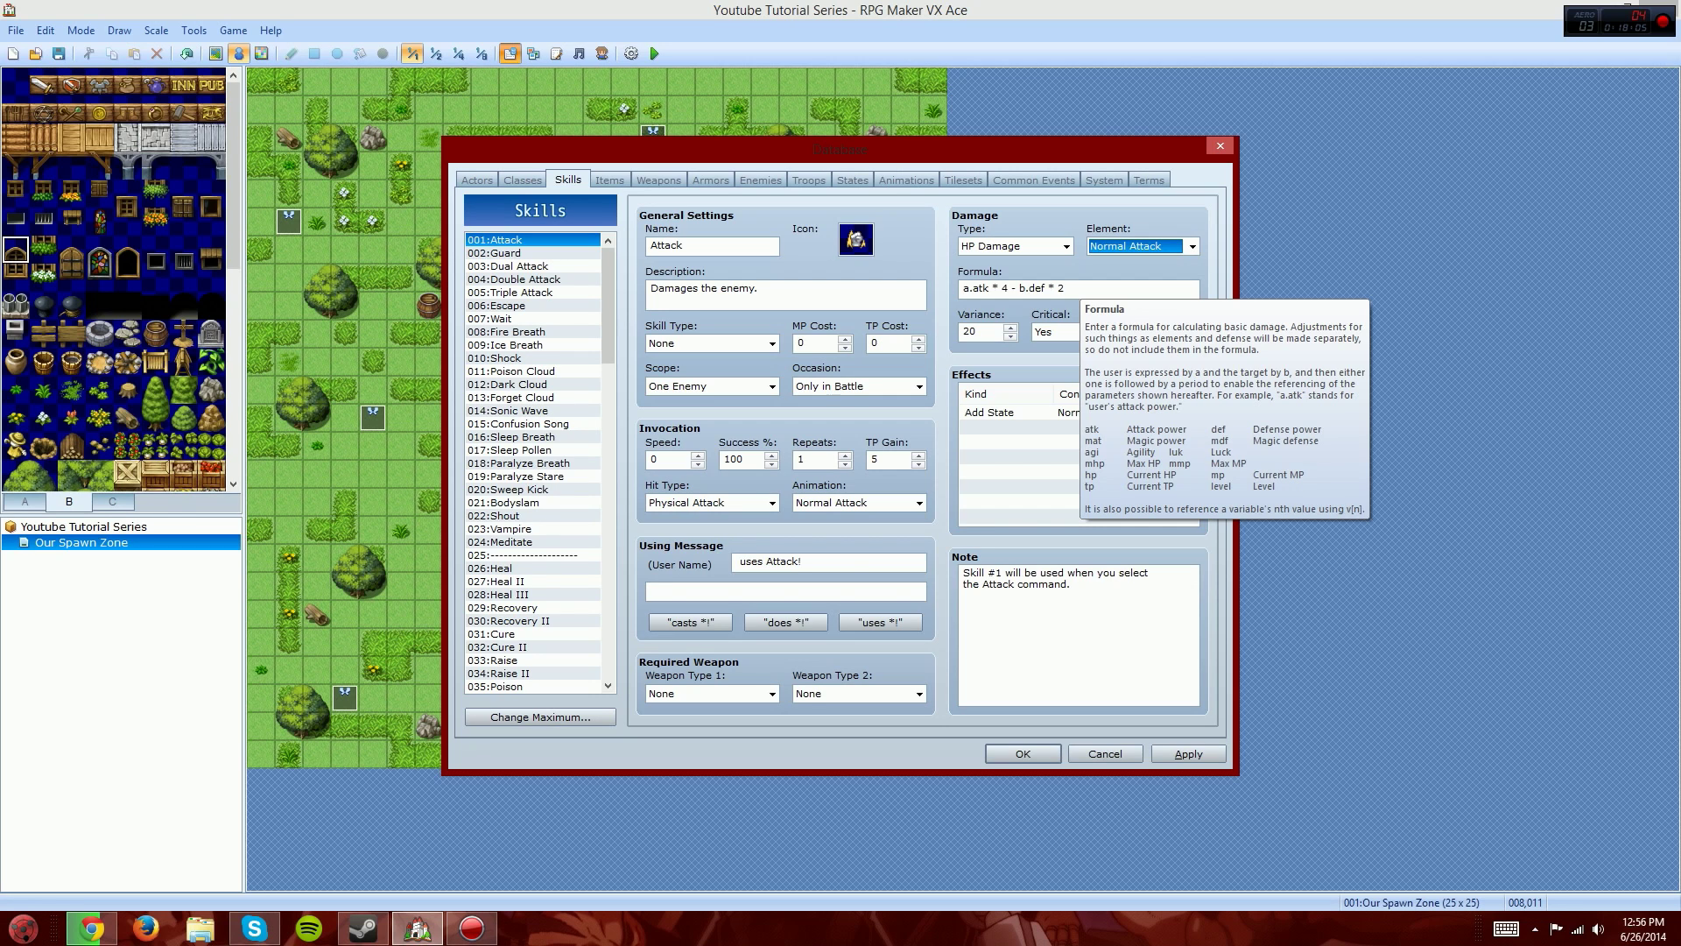
Step: Examine the Attack skill's damage formula and its quick setup, along with the critical and variance settings
double_click(1079, 288)
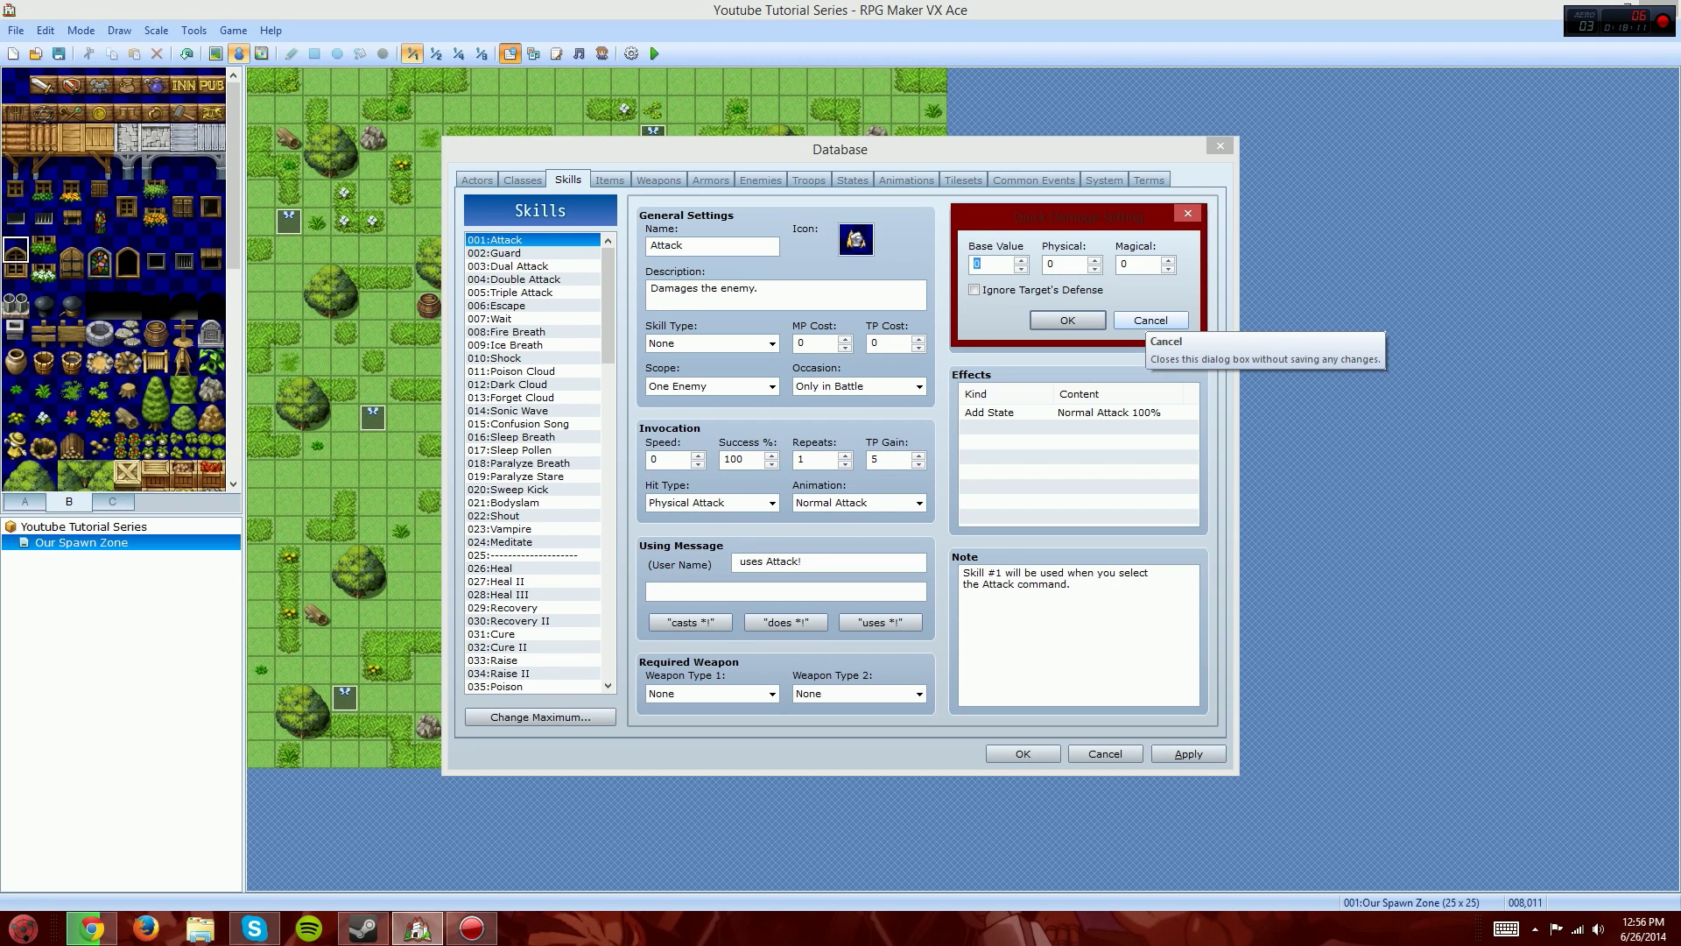
click(1151, 321)
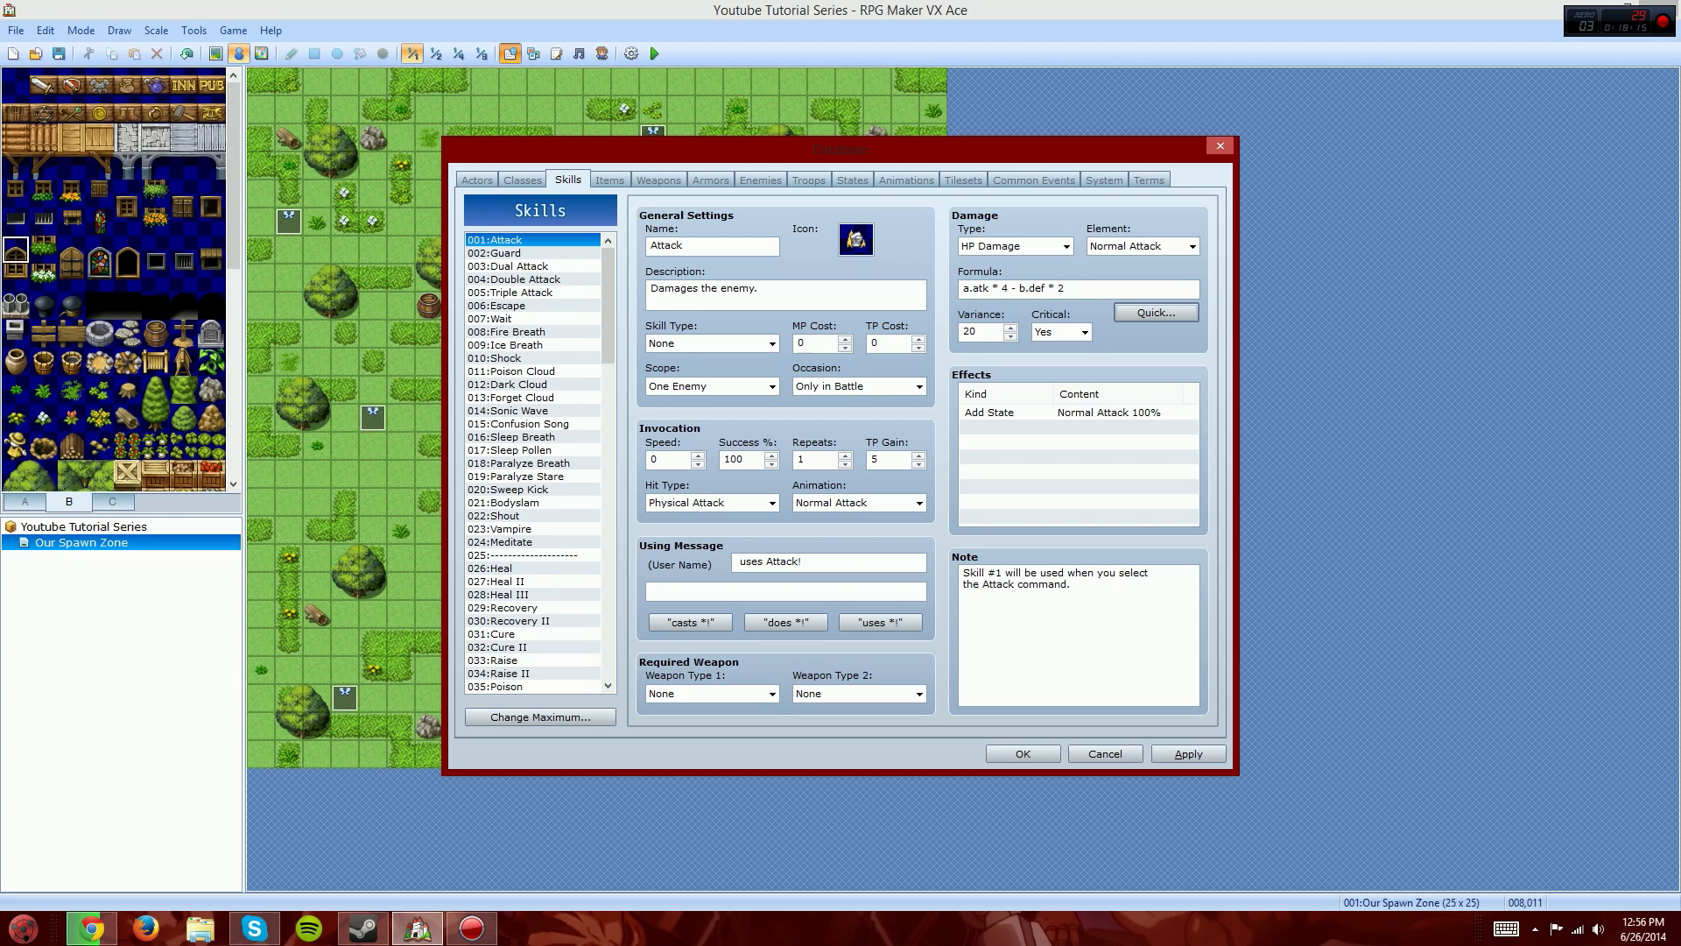
click(1085, 333)
click(1084, 333)
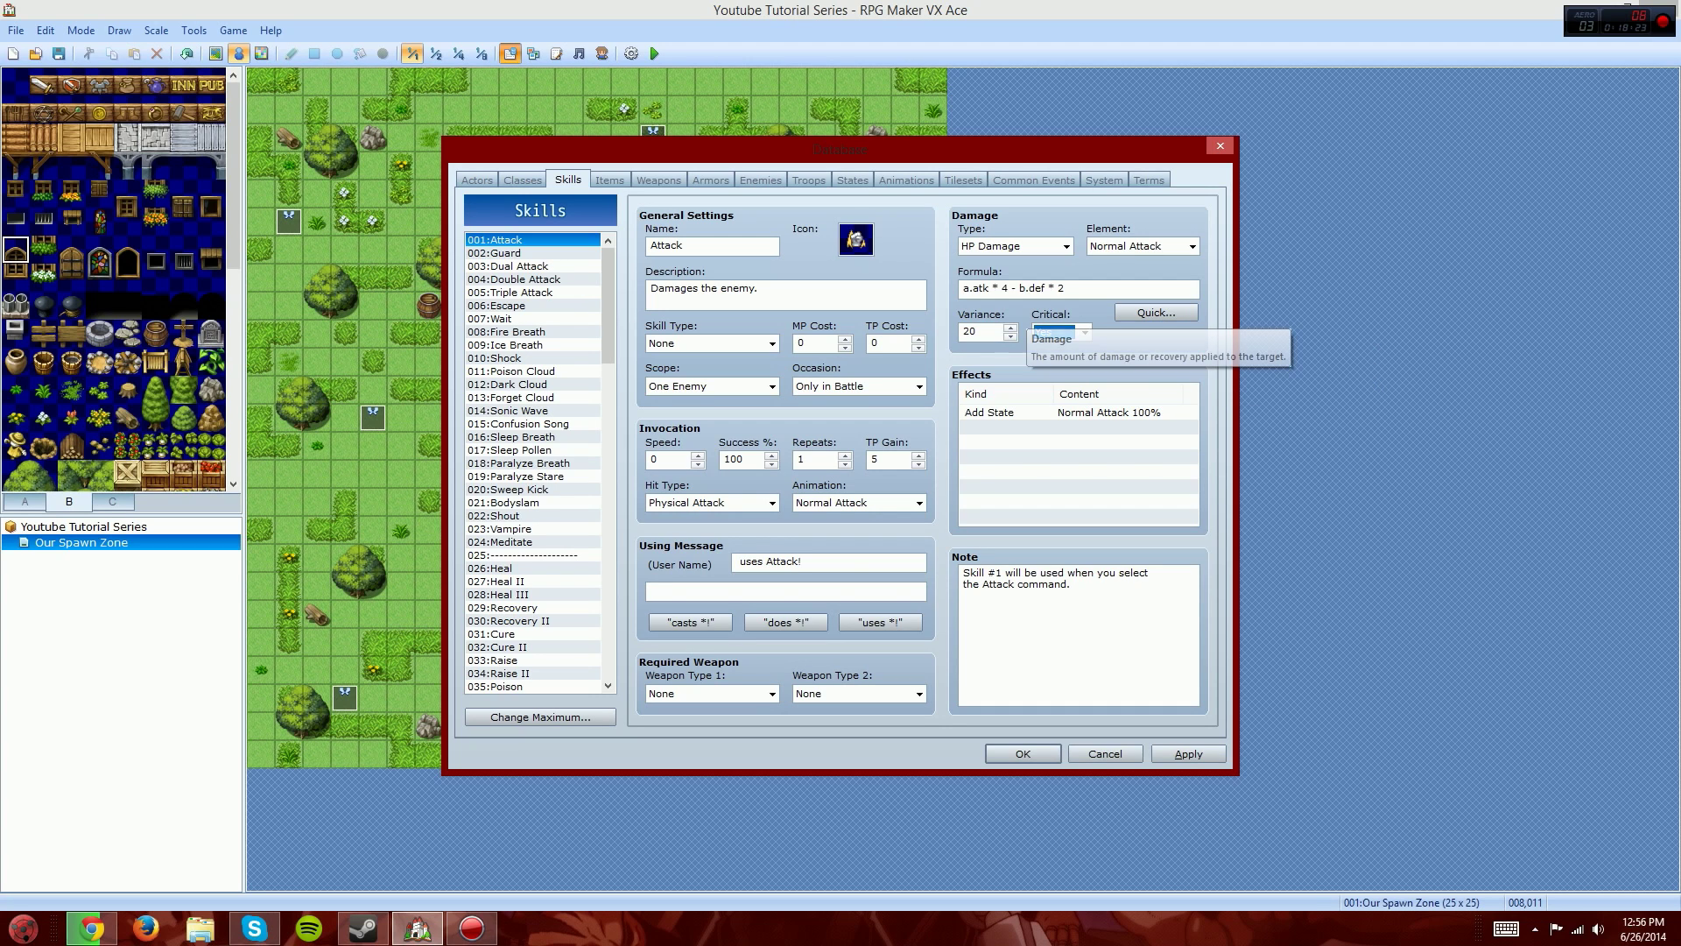
click(1084, 333)
click(1084, 333)
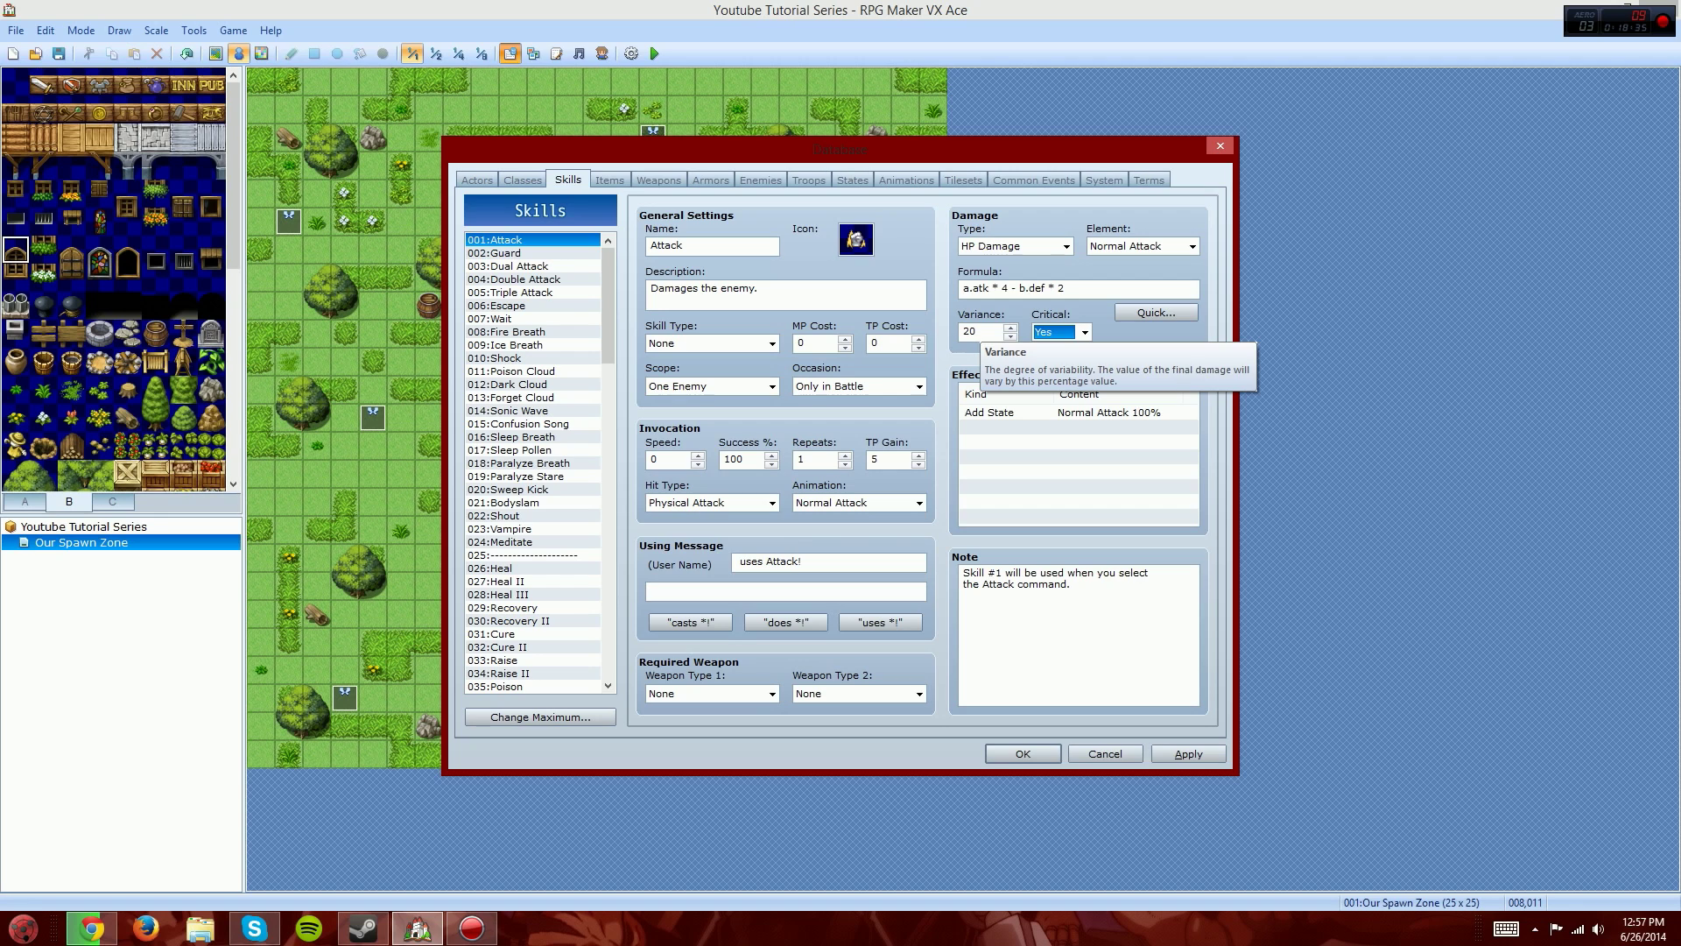
key(shift+Tab)
Step: Browse other preset skills such as Recovery and Double Attack to compare their settings, and return to Attack
click(533, 306)
click(532, 385)
click(532, 451)
click(533, 555)
click(532, 608)
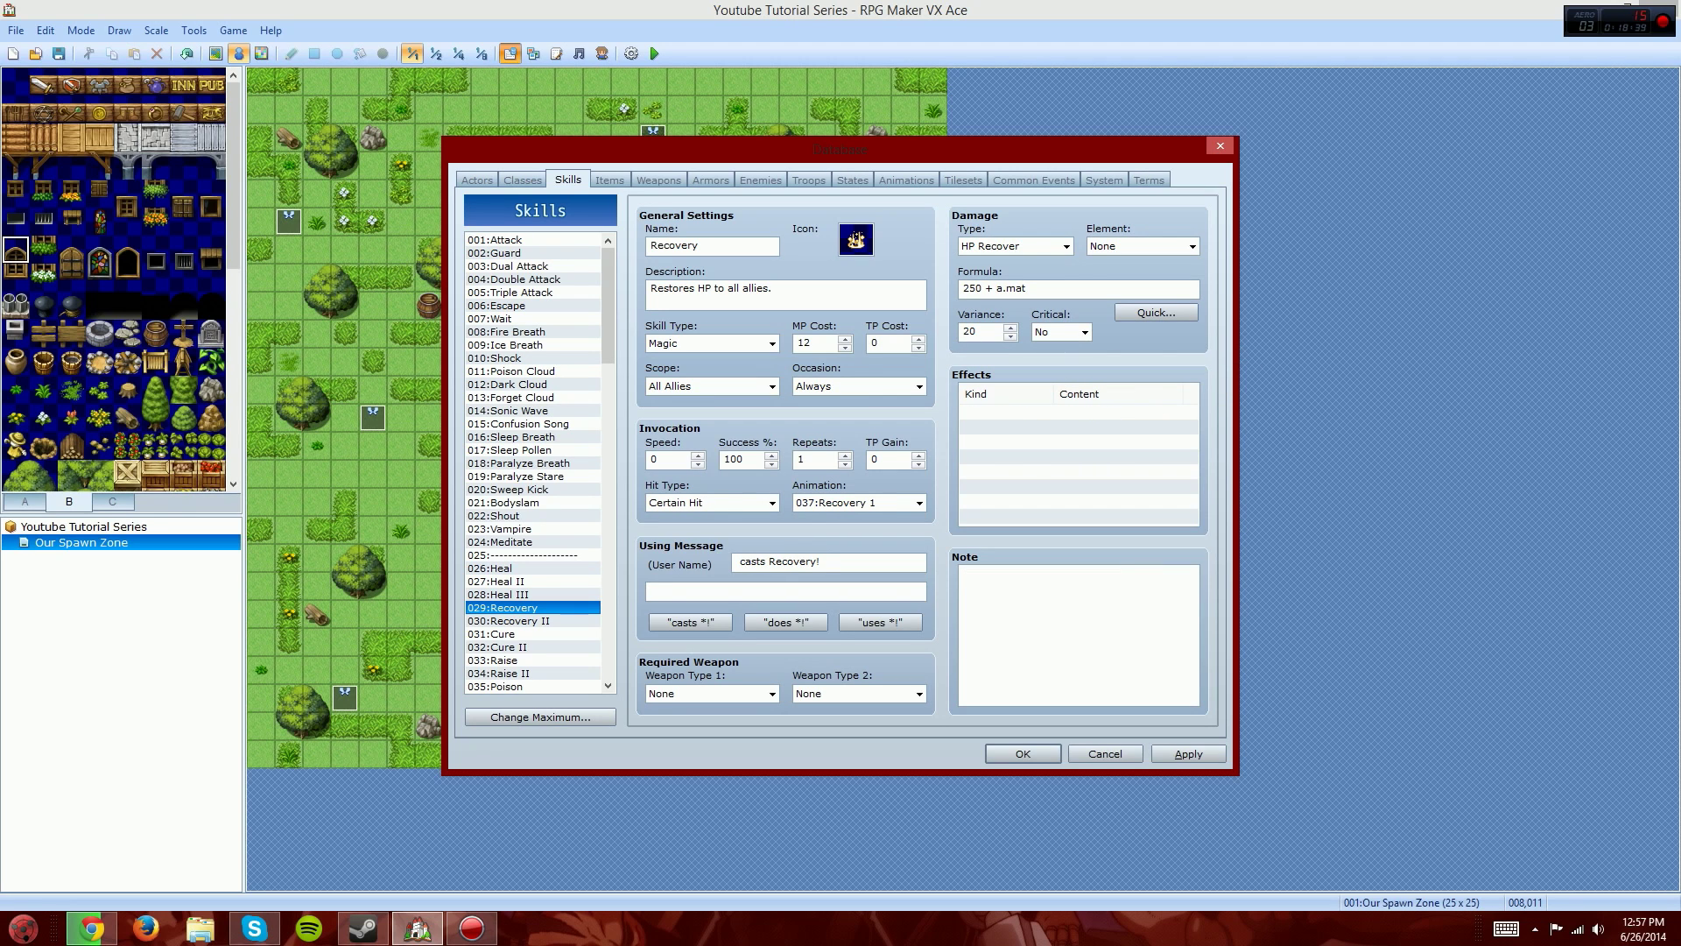
click(533, 266)
click(533, 279)
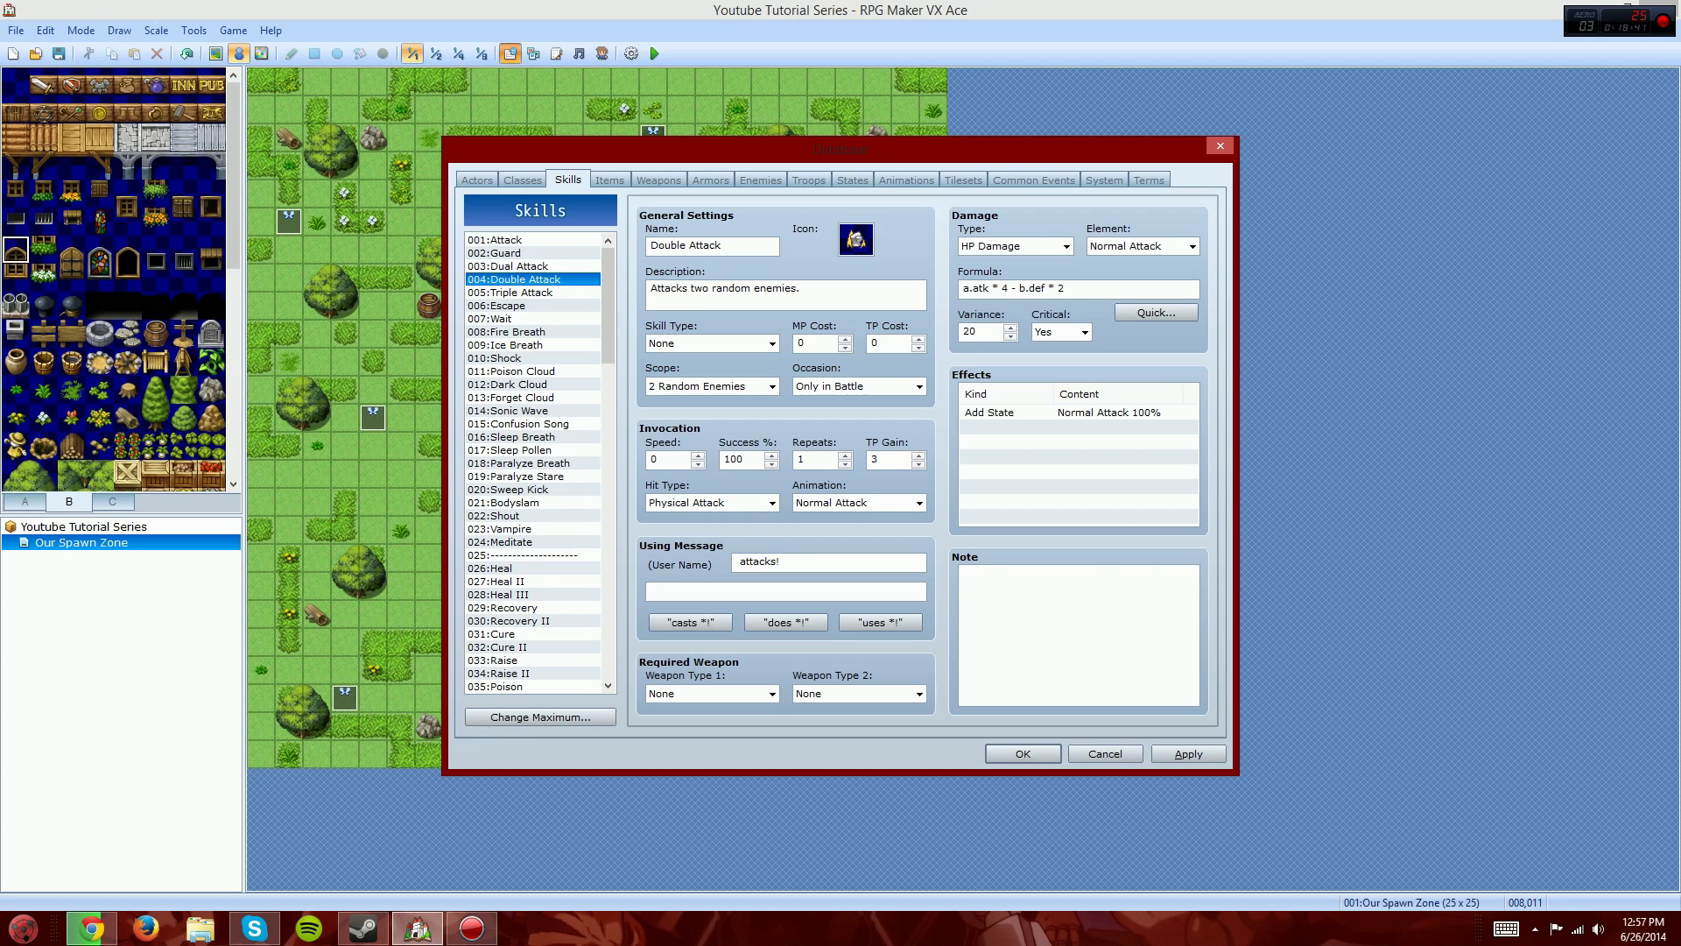
click(533, 240)
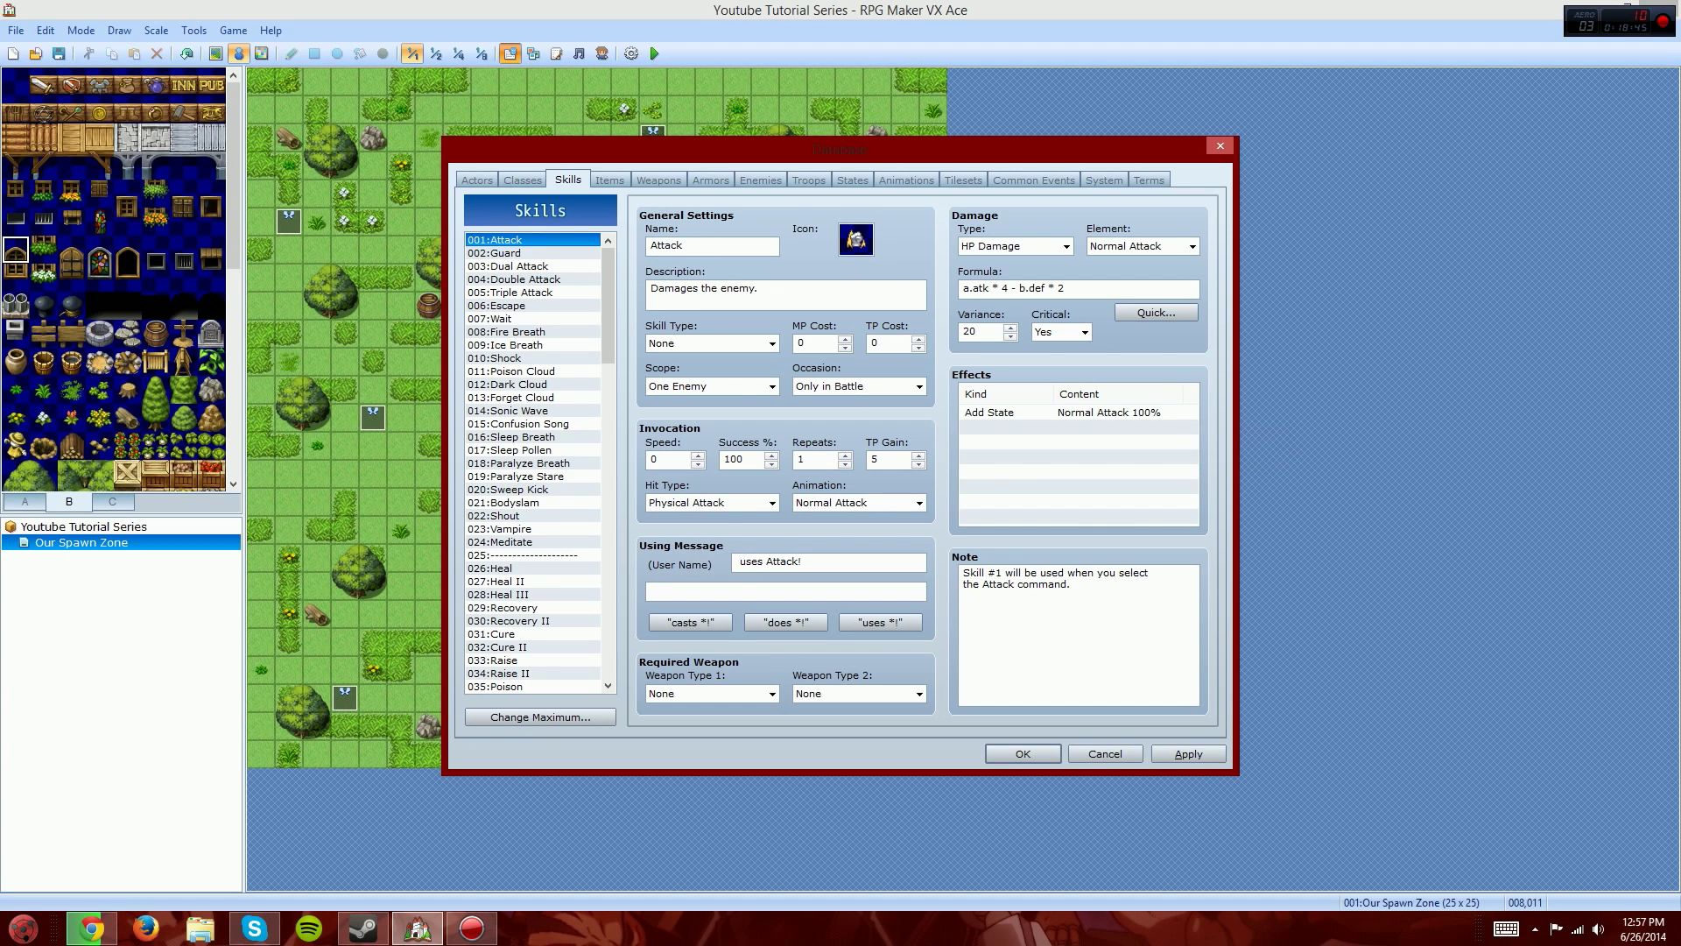
Step: Look through the first few states in the database, and return to the Attack skill's effects and note
click(852, 181)
click(532, 253)
click(533, 266)
click(532, 240)
click(568, 181)
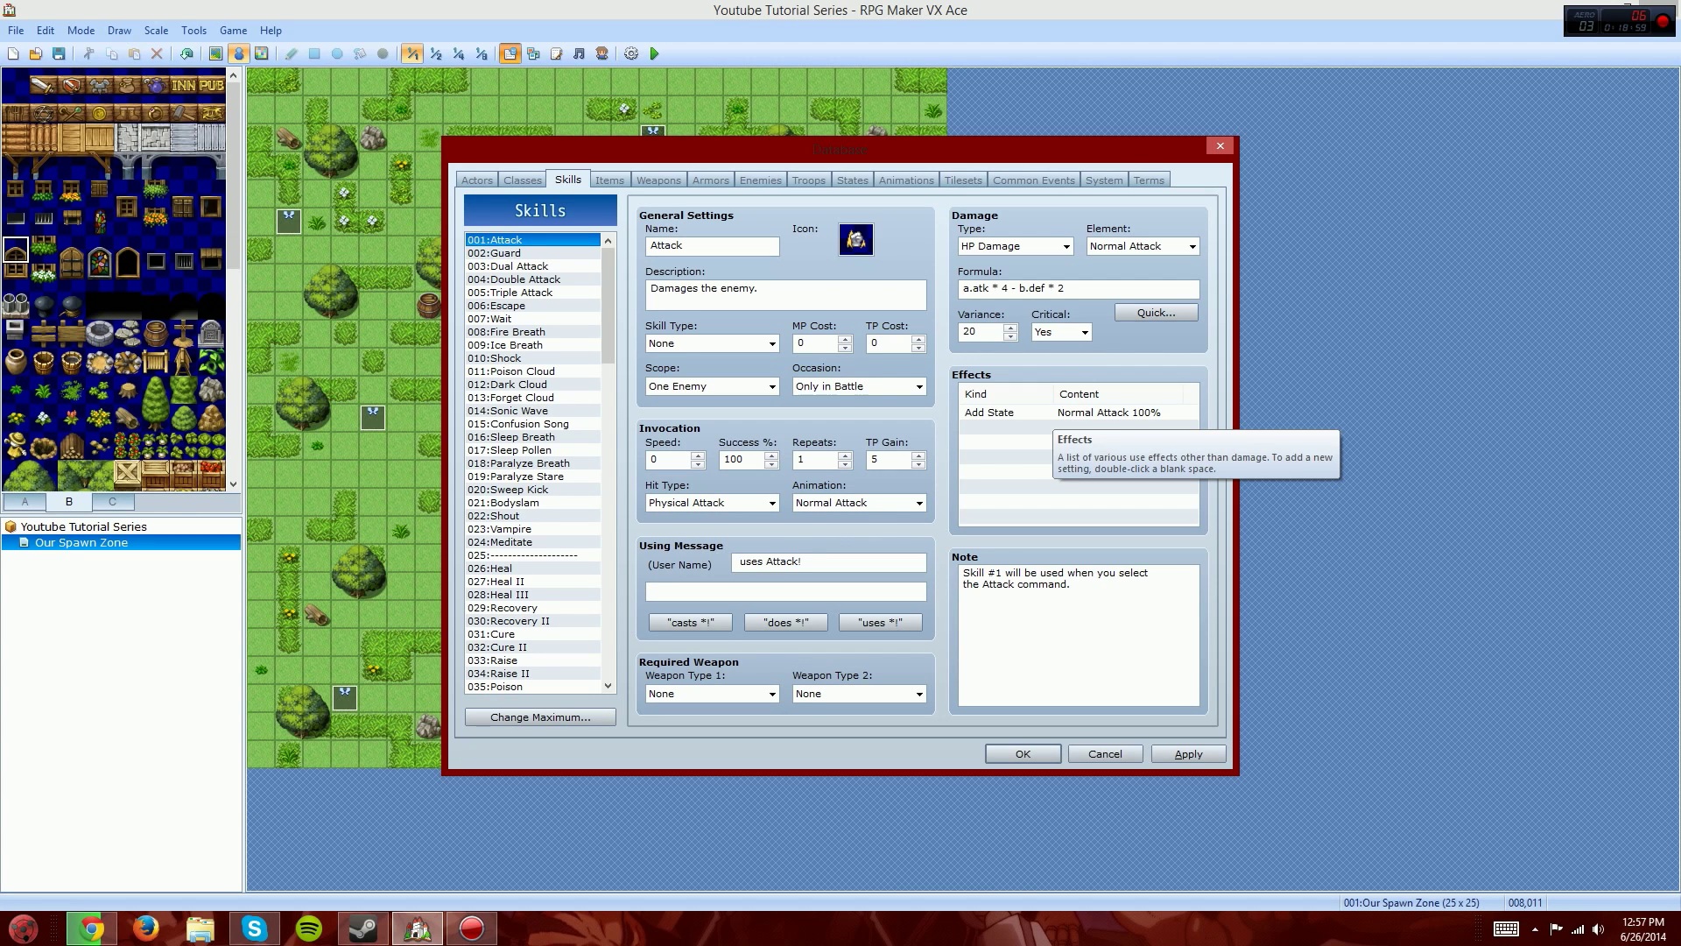
mouse_move(1079, 586)
mouse_down()
mouse_move(962, 573)
mouse_move(1074, 586)
mouse_up()
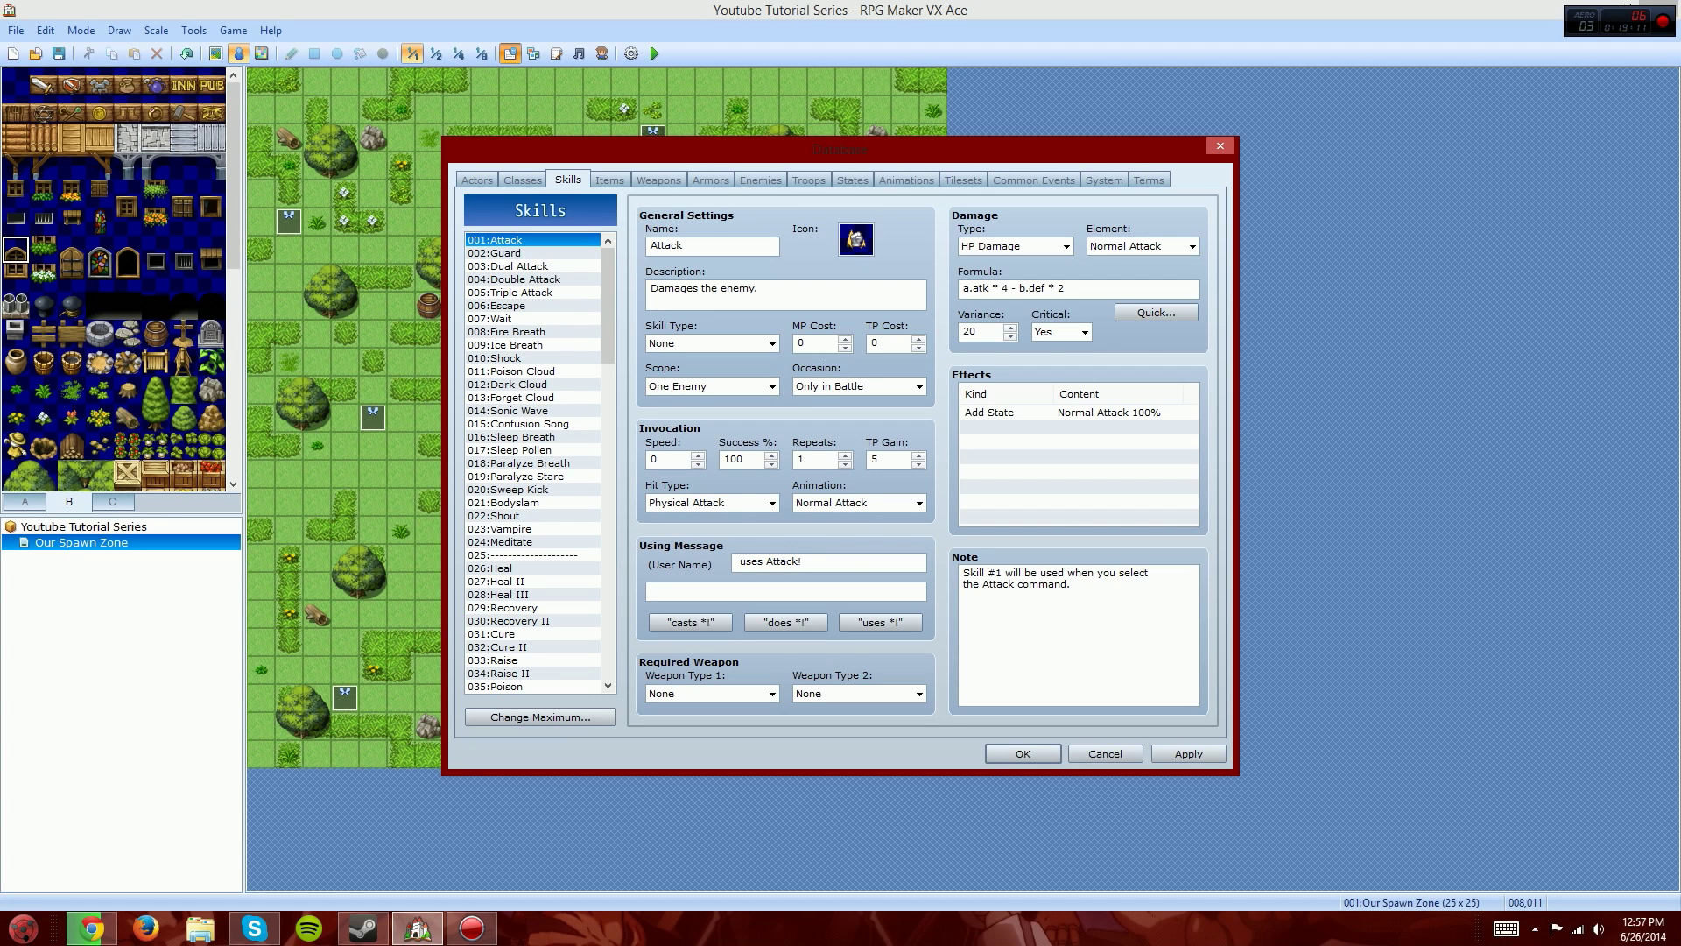
Step: Set the Potion's item type to Key Item in the Items database
key(ctrl+Tab)
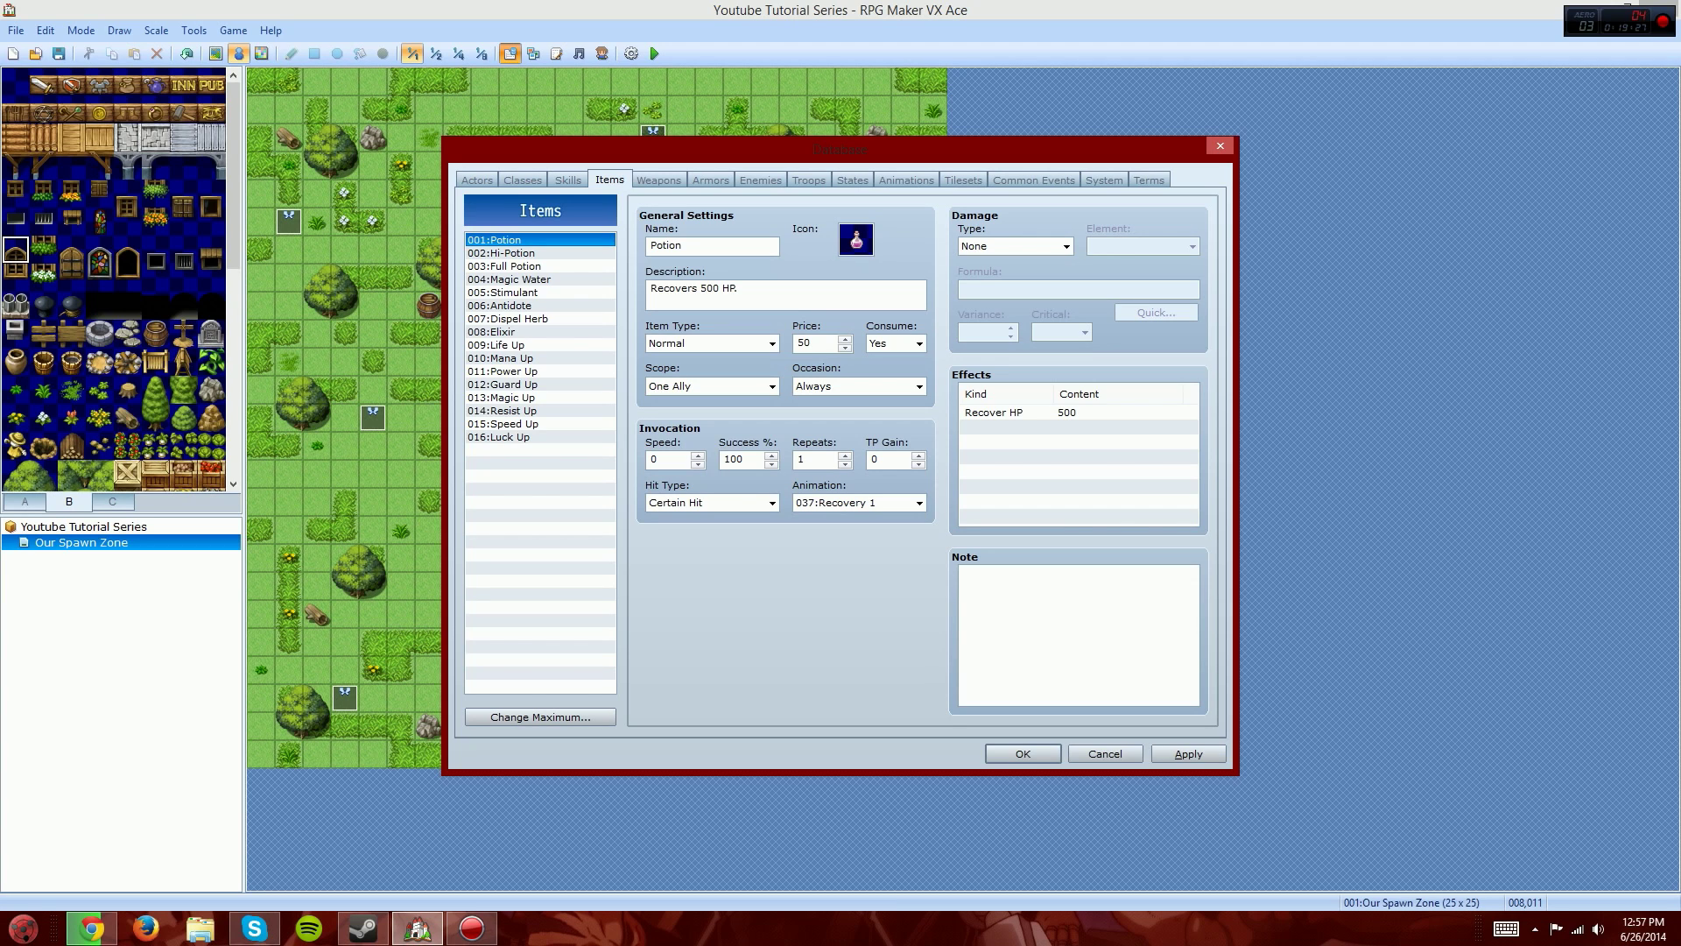
double_click(666, 246)
click(856, 239)
key(Tab)
click(772, 343)
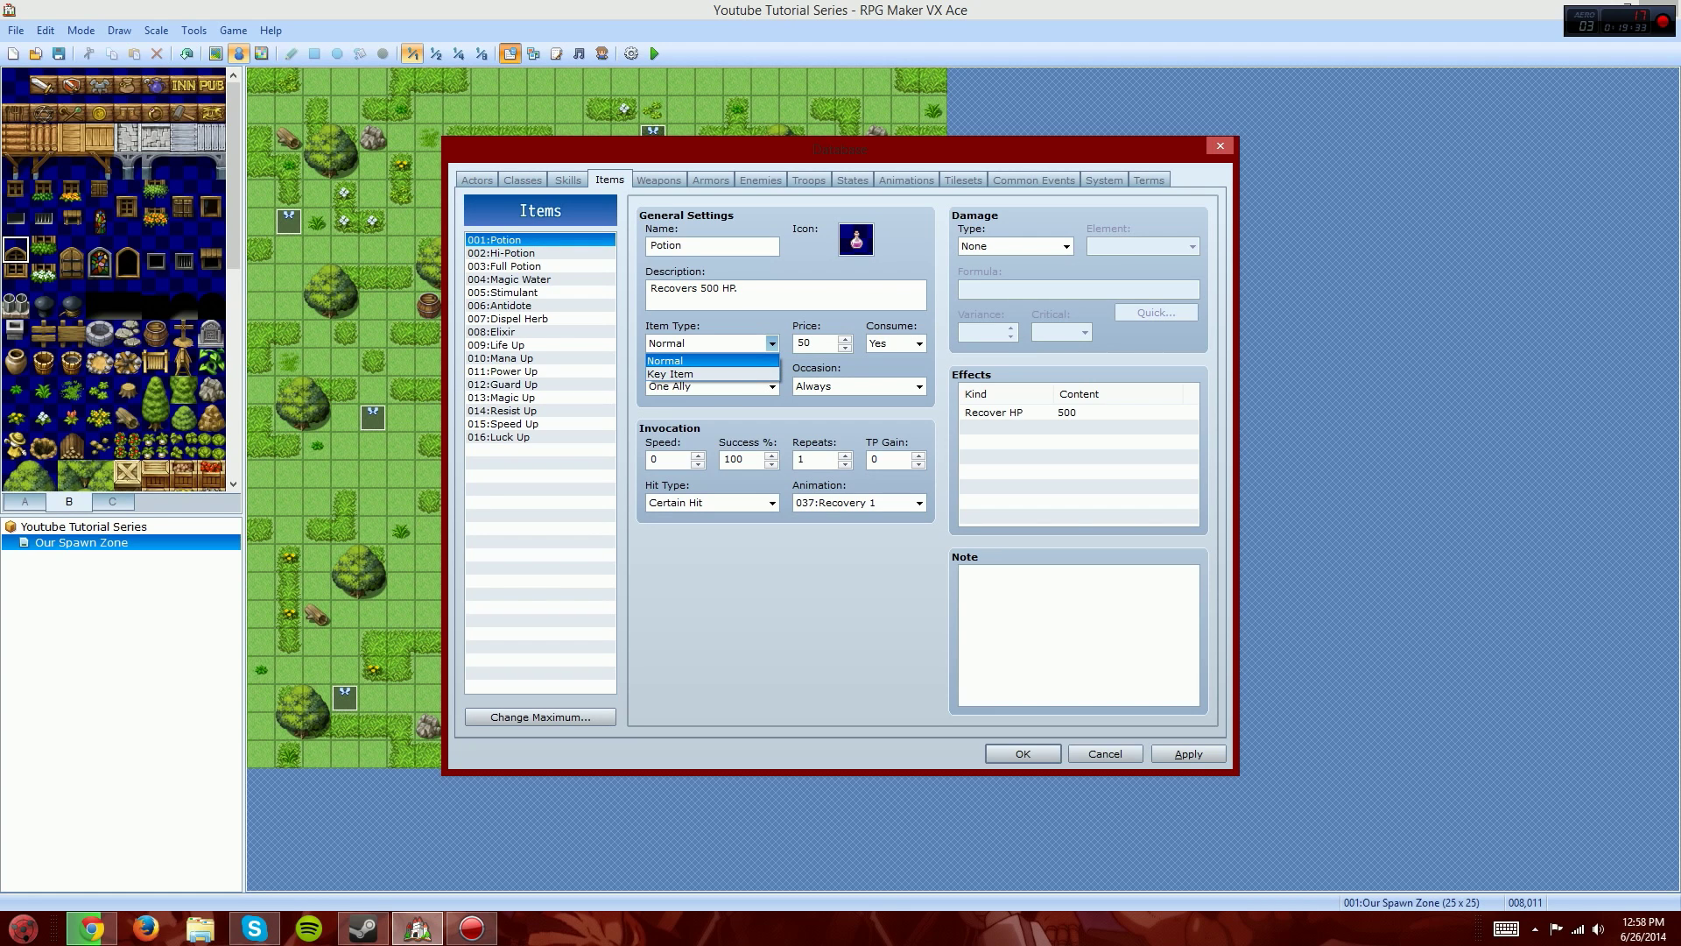
click(700, 373)
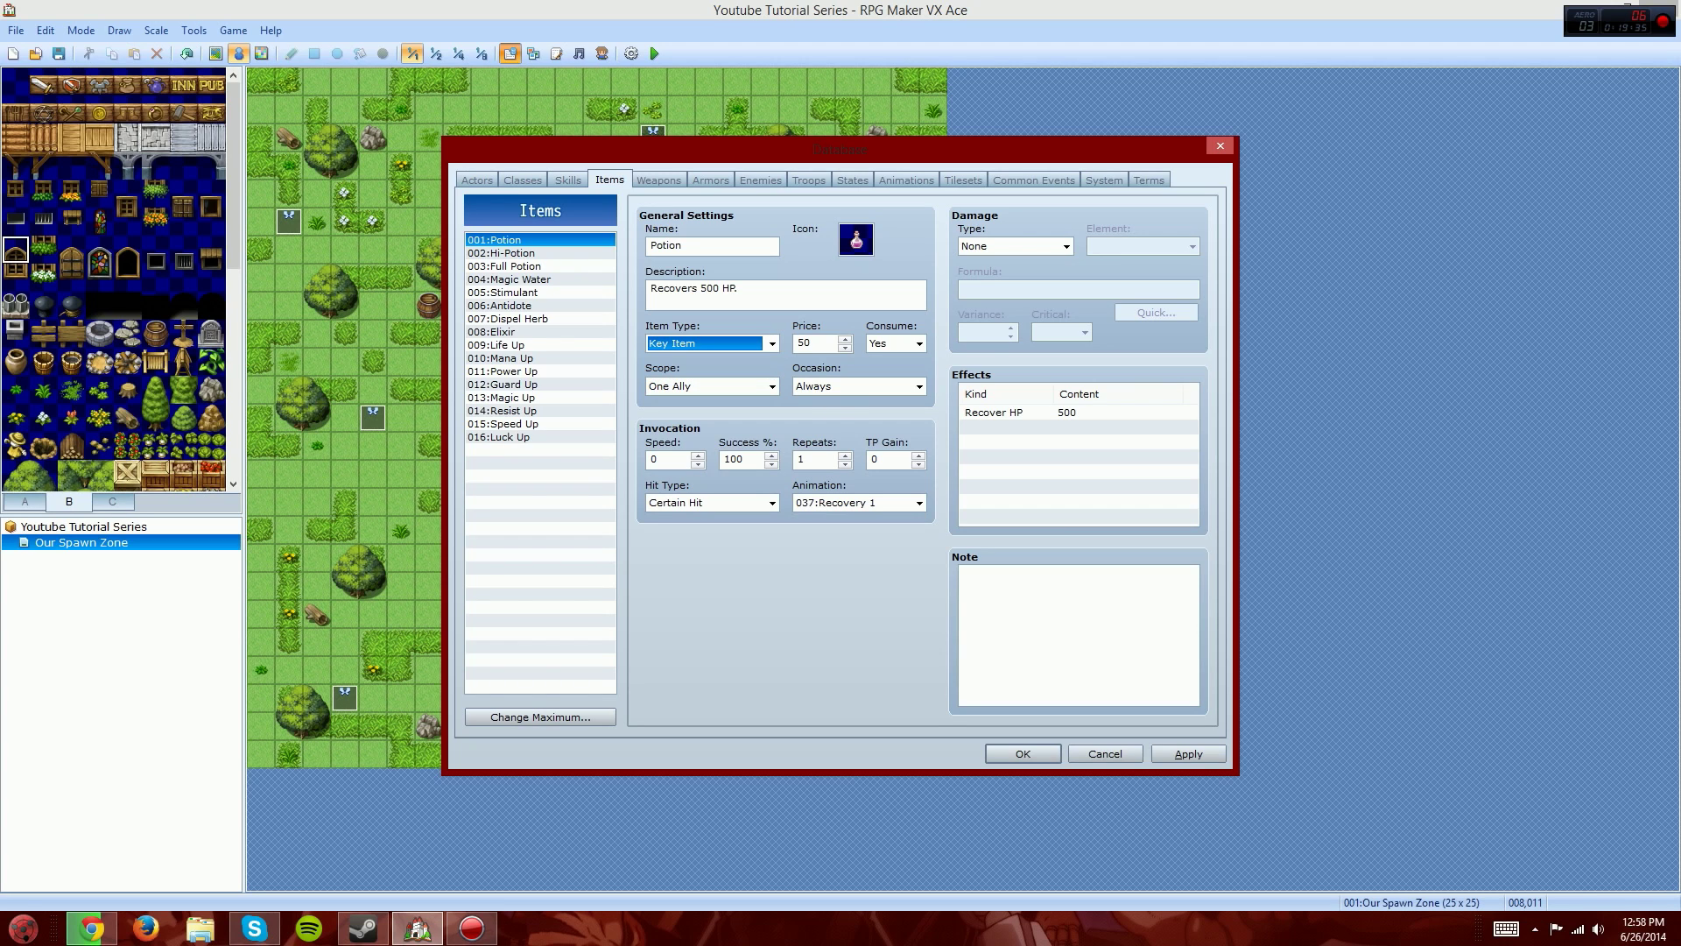
click(772, 343)
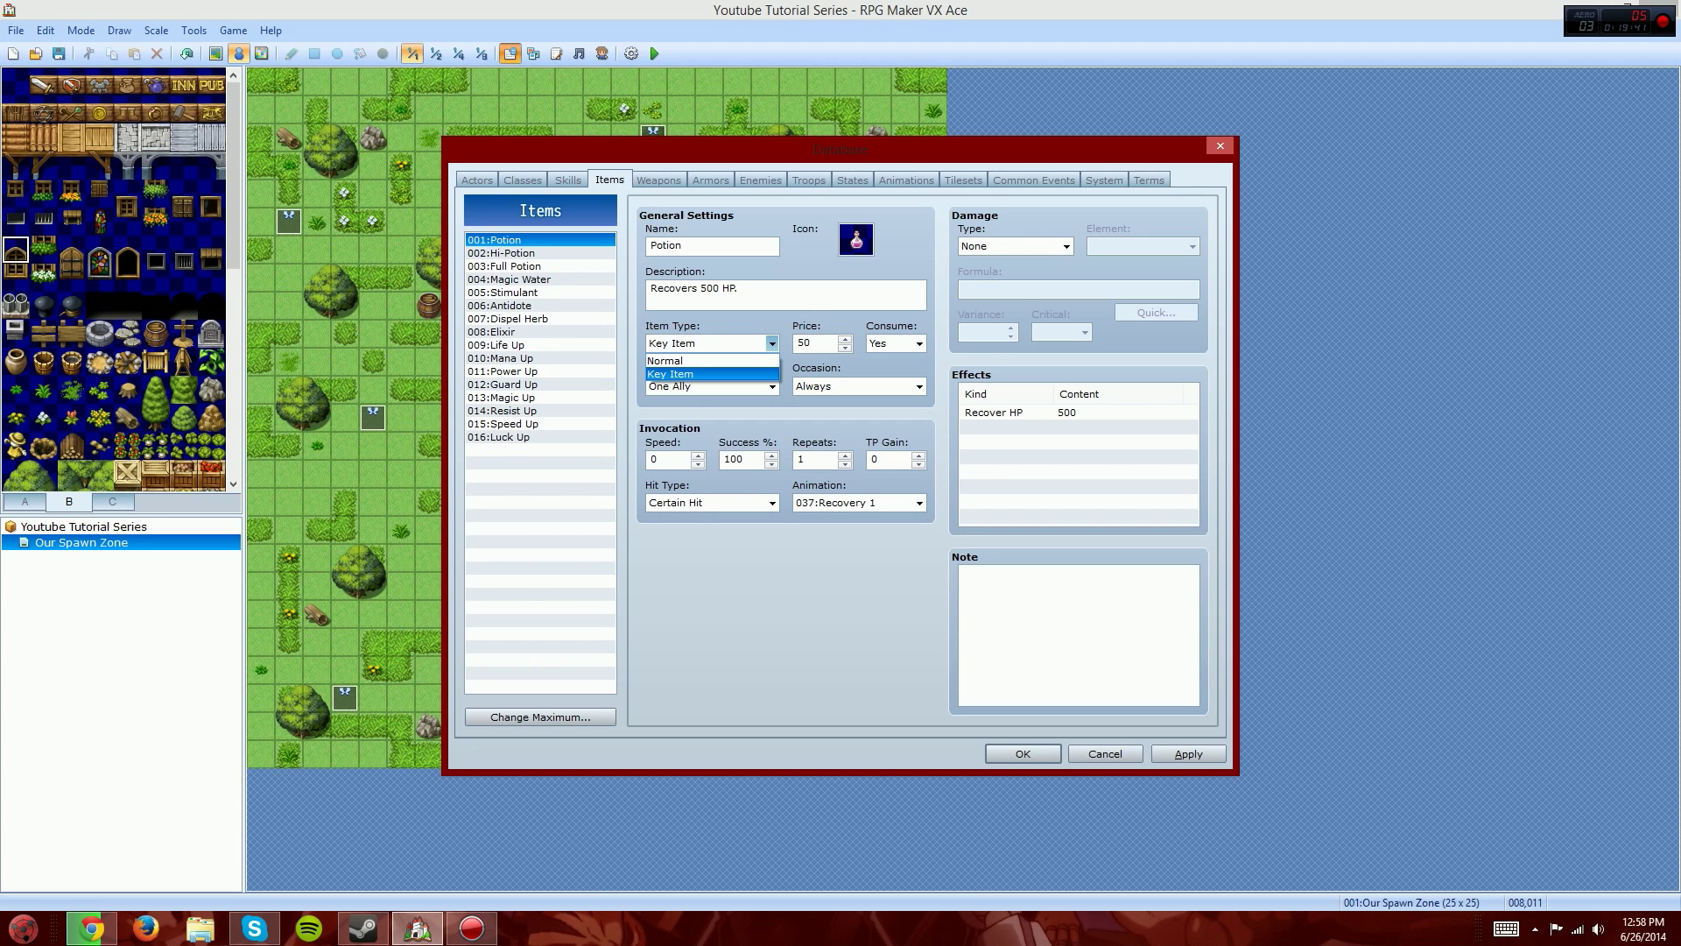
Step: Set the Potion's item type to Normal and keep Yes as its consume option
click(701, 361)
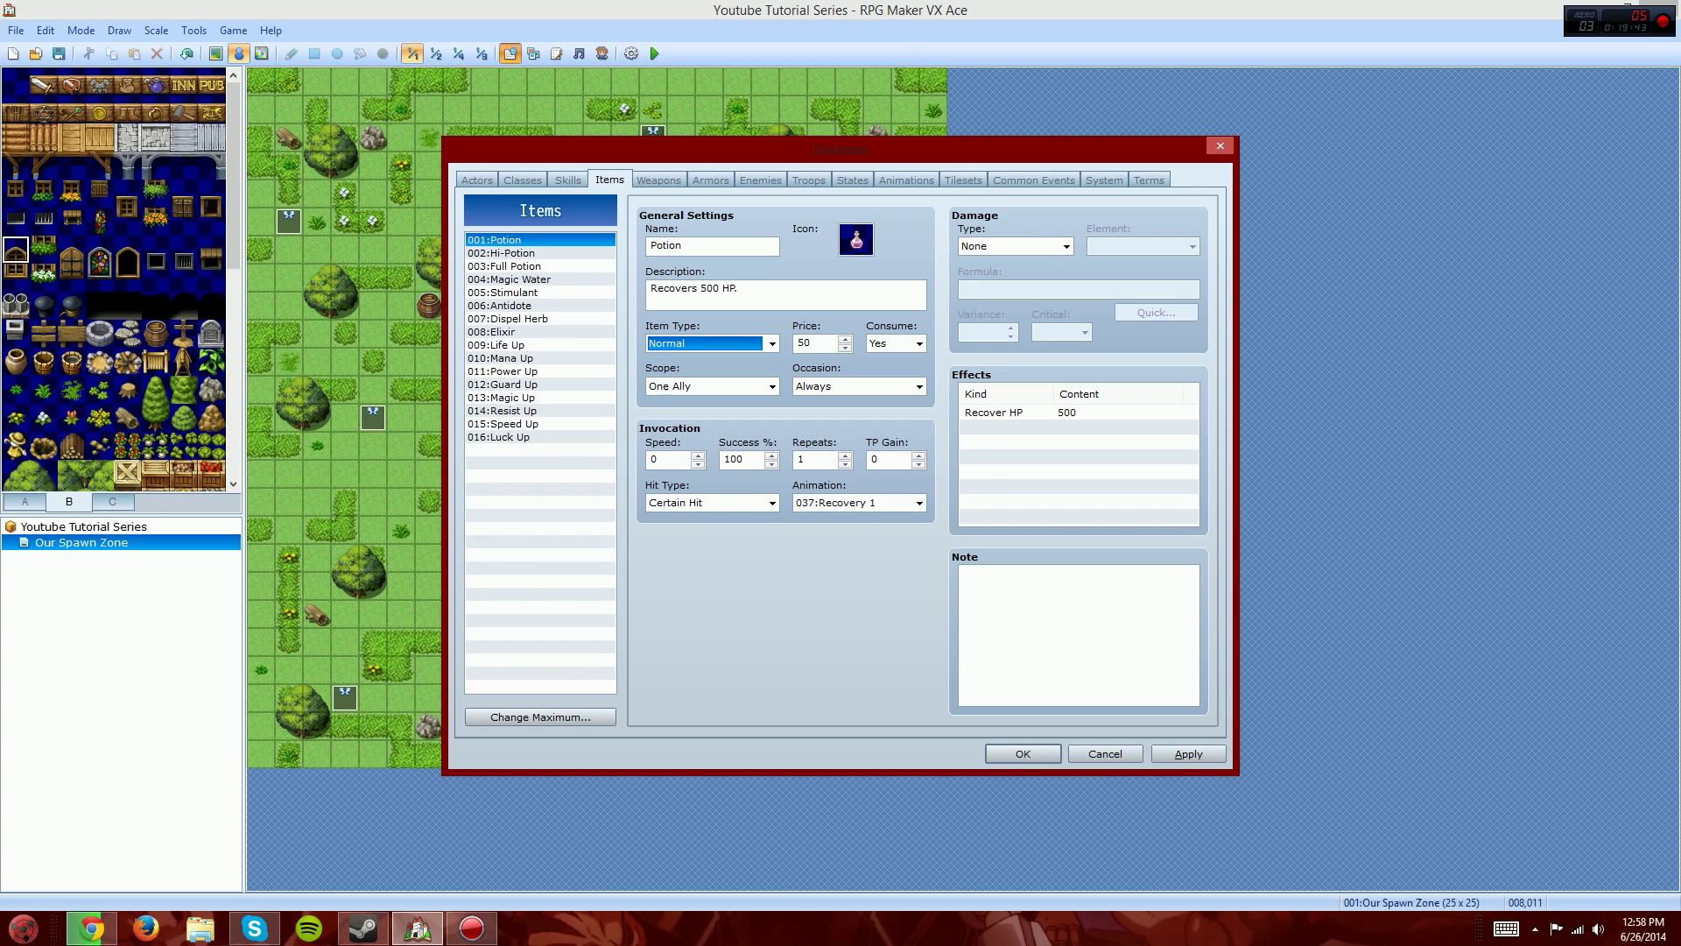
double_click(813, 344)
click(816, 345)
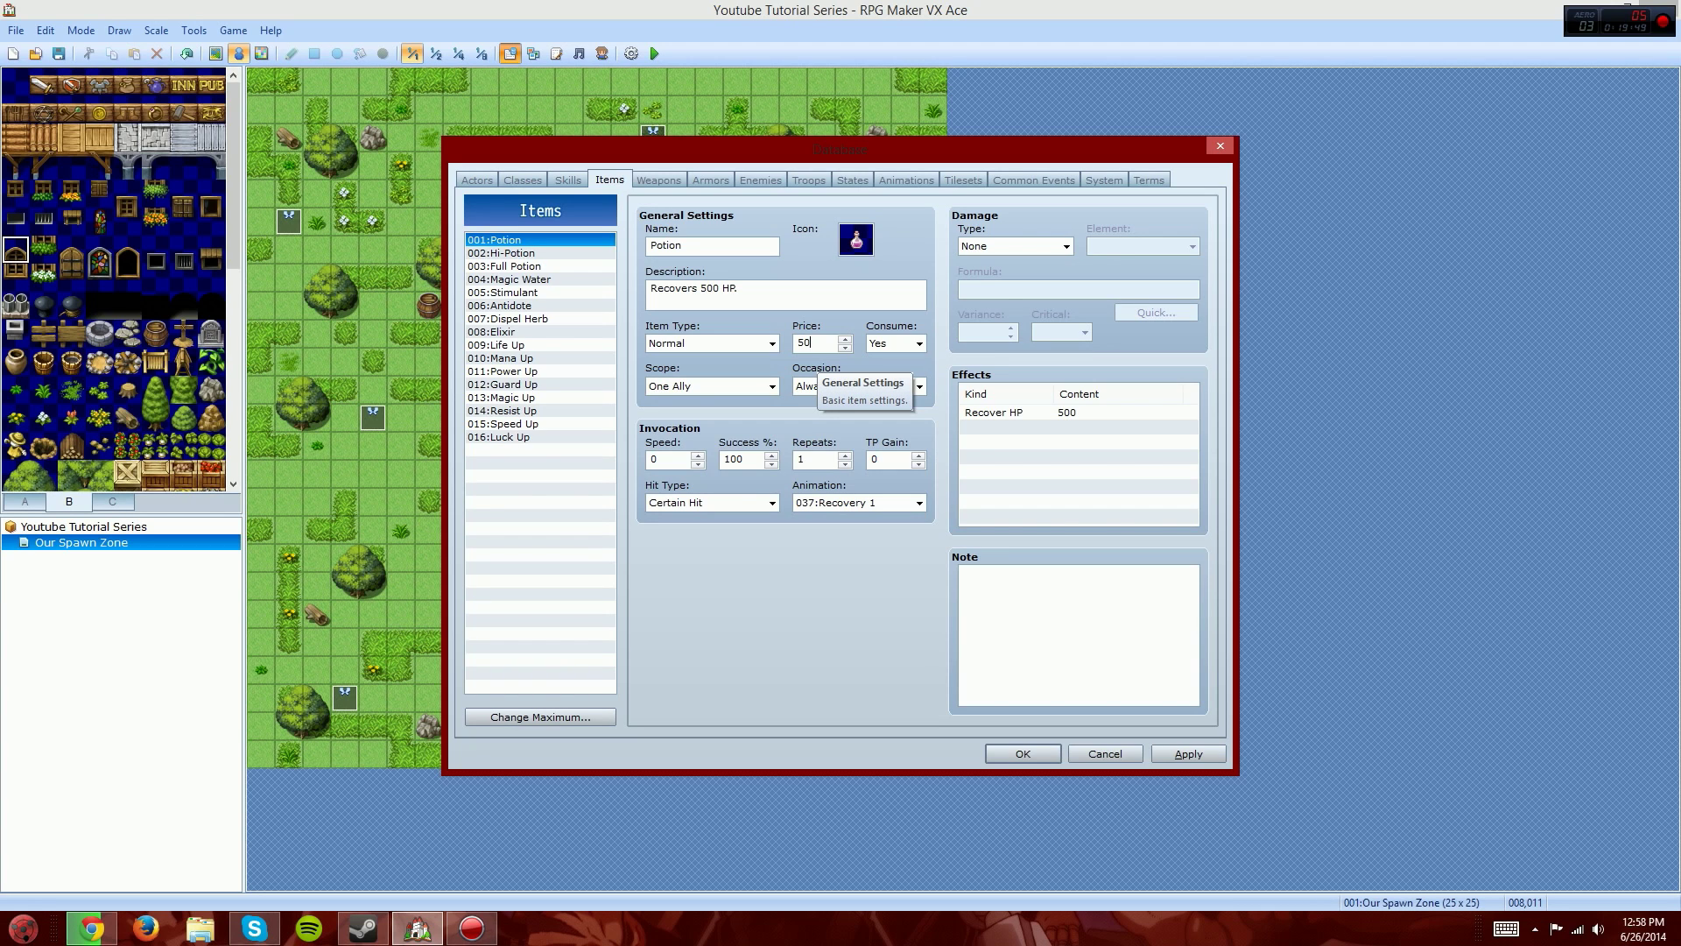
click(918, 343)
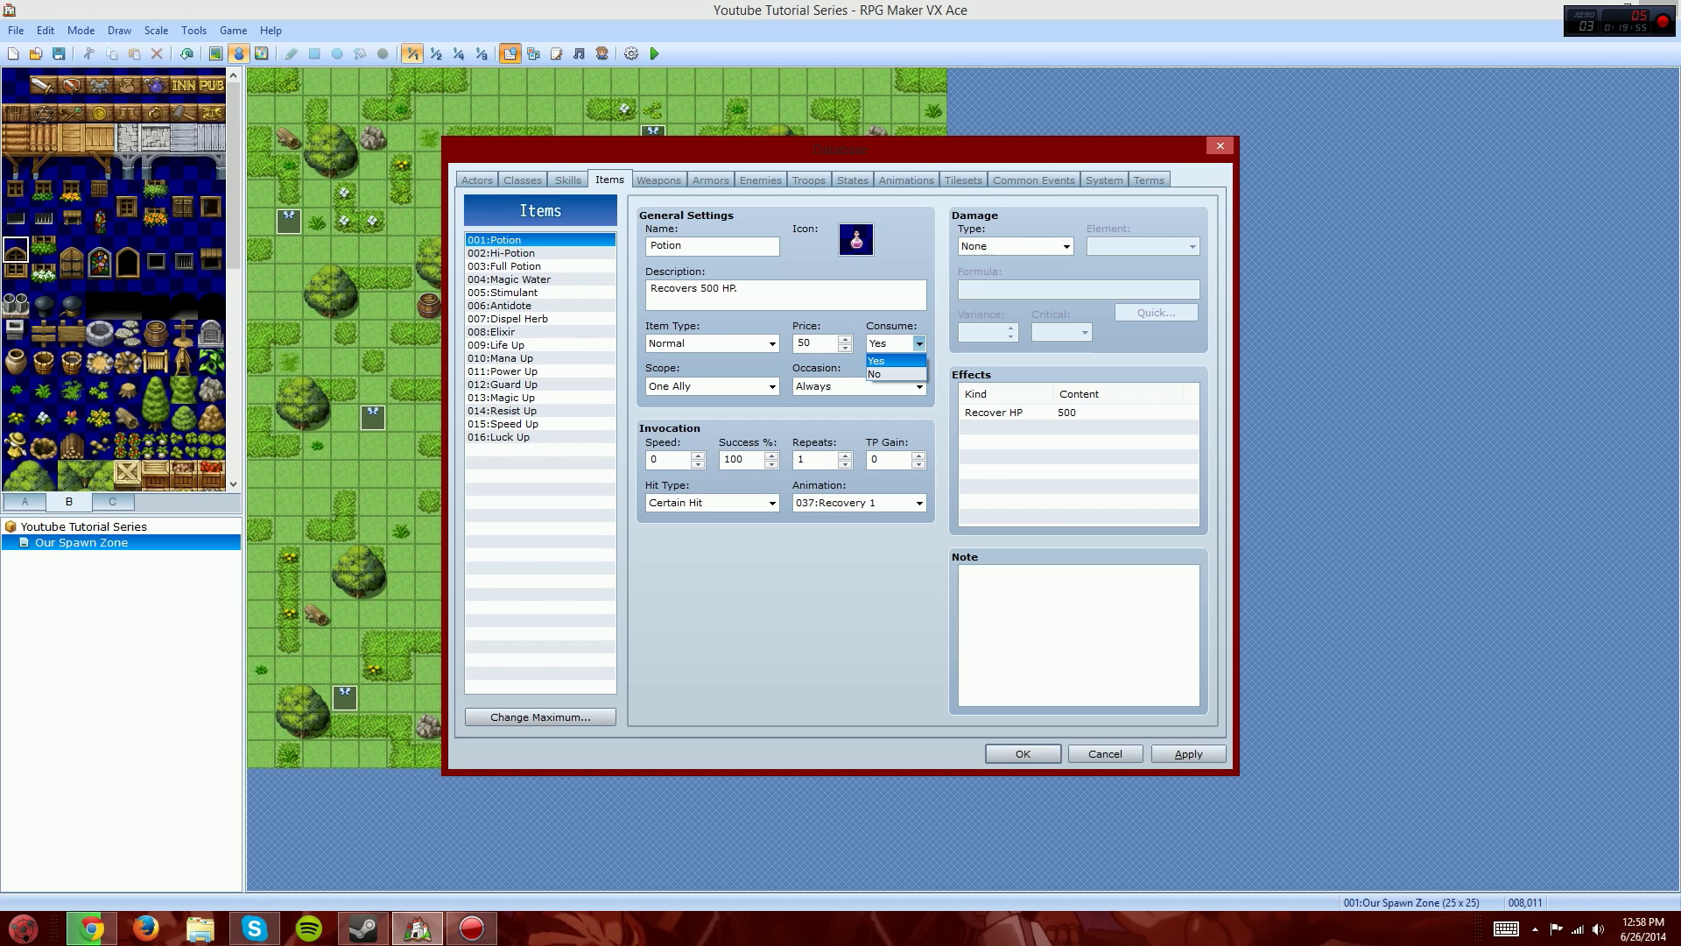
click(895, 361)
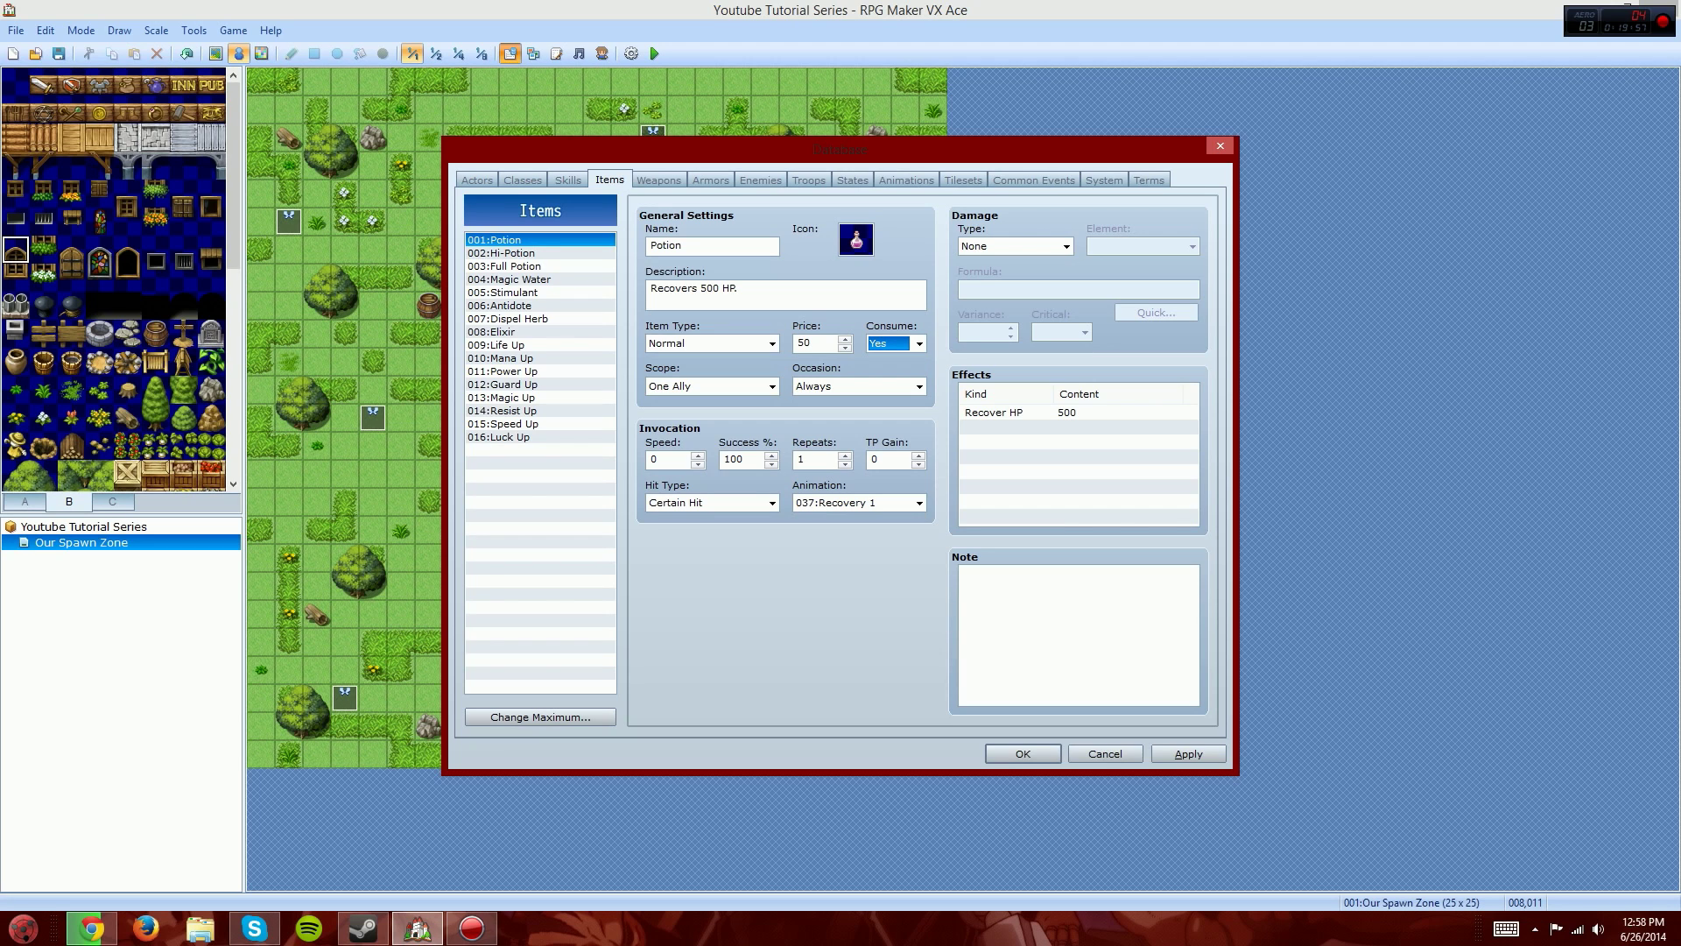
Step: View the Potion's scope options and try the occasions Only from the Menu, Only in Battle and Never, returning to Always
click(772, 386)
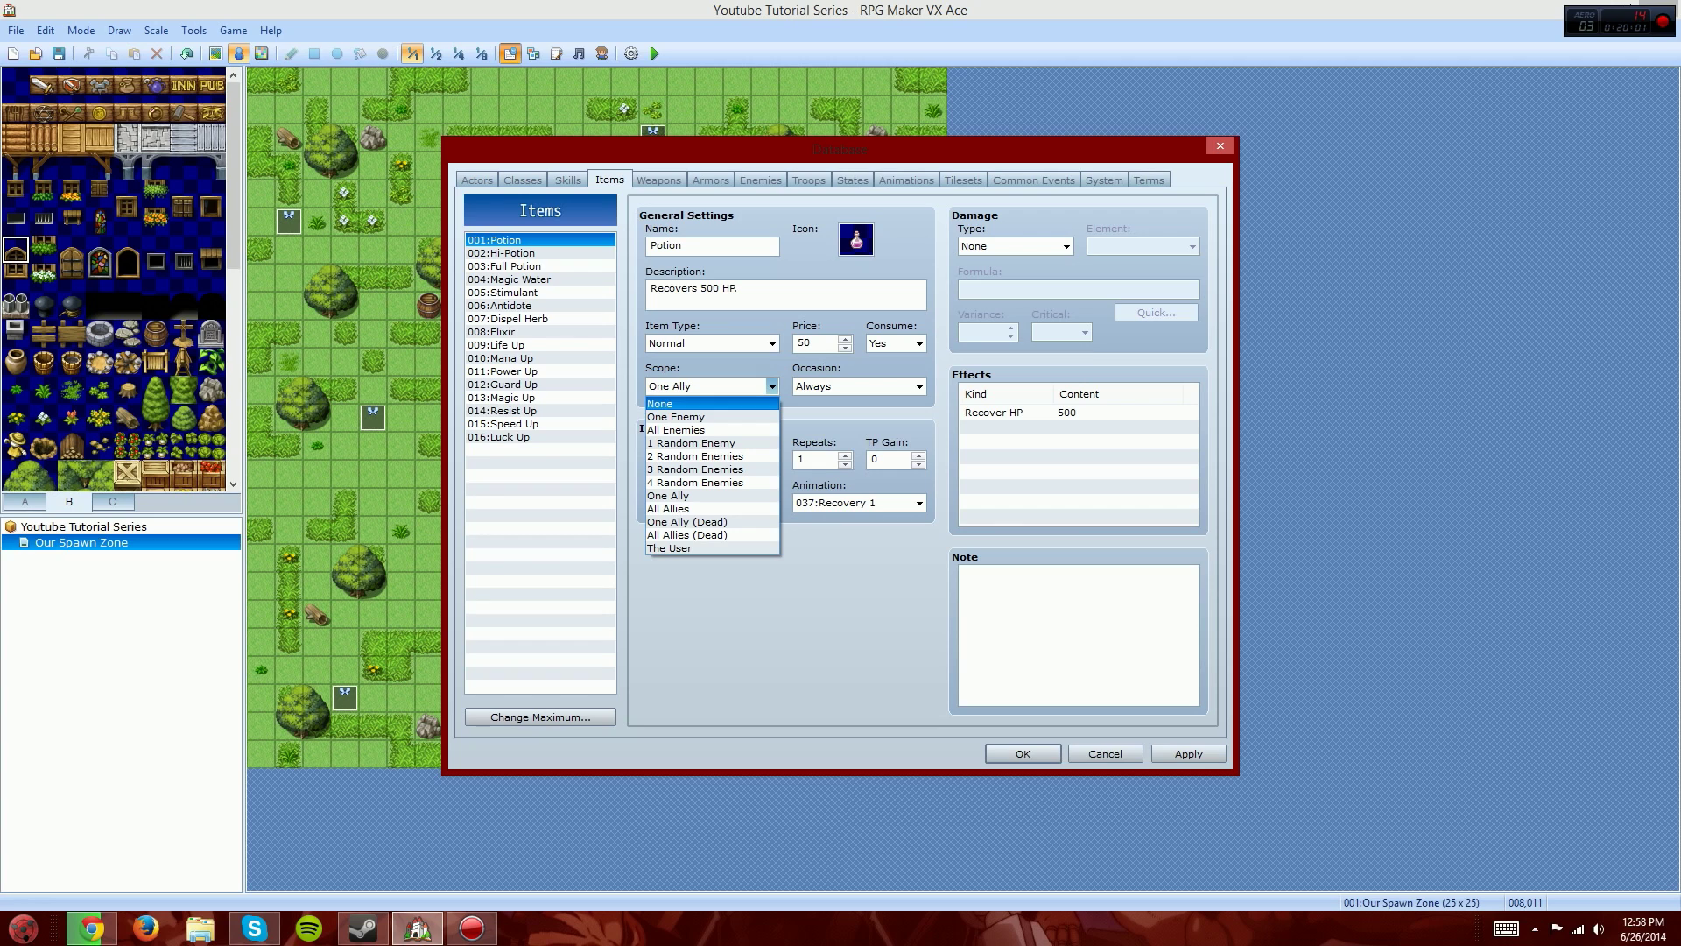
click(760, 386)
click(906, 386)
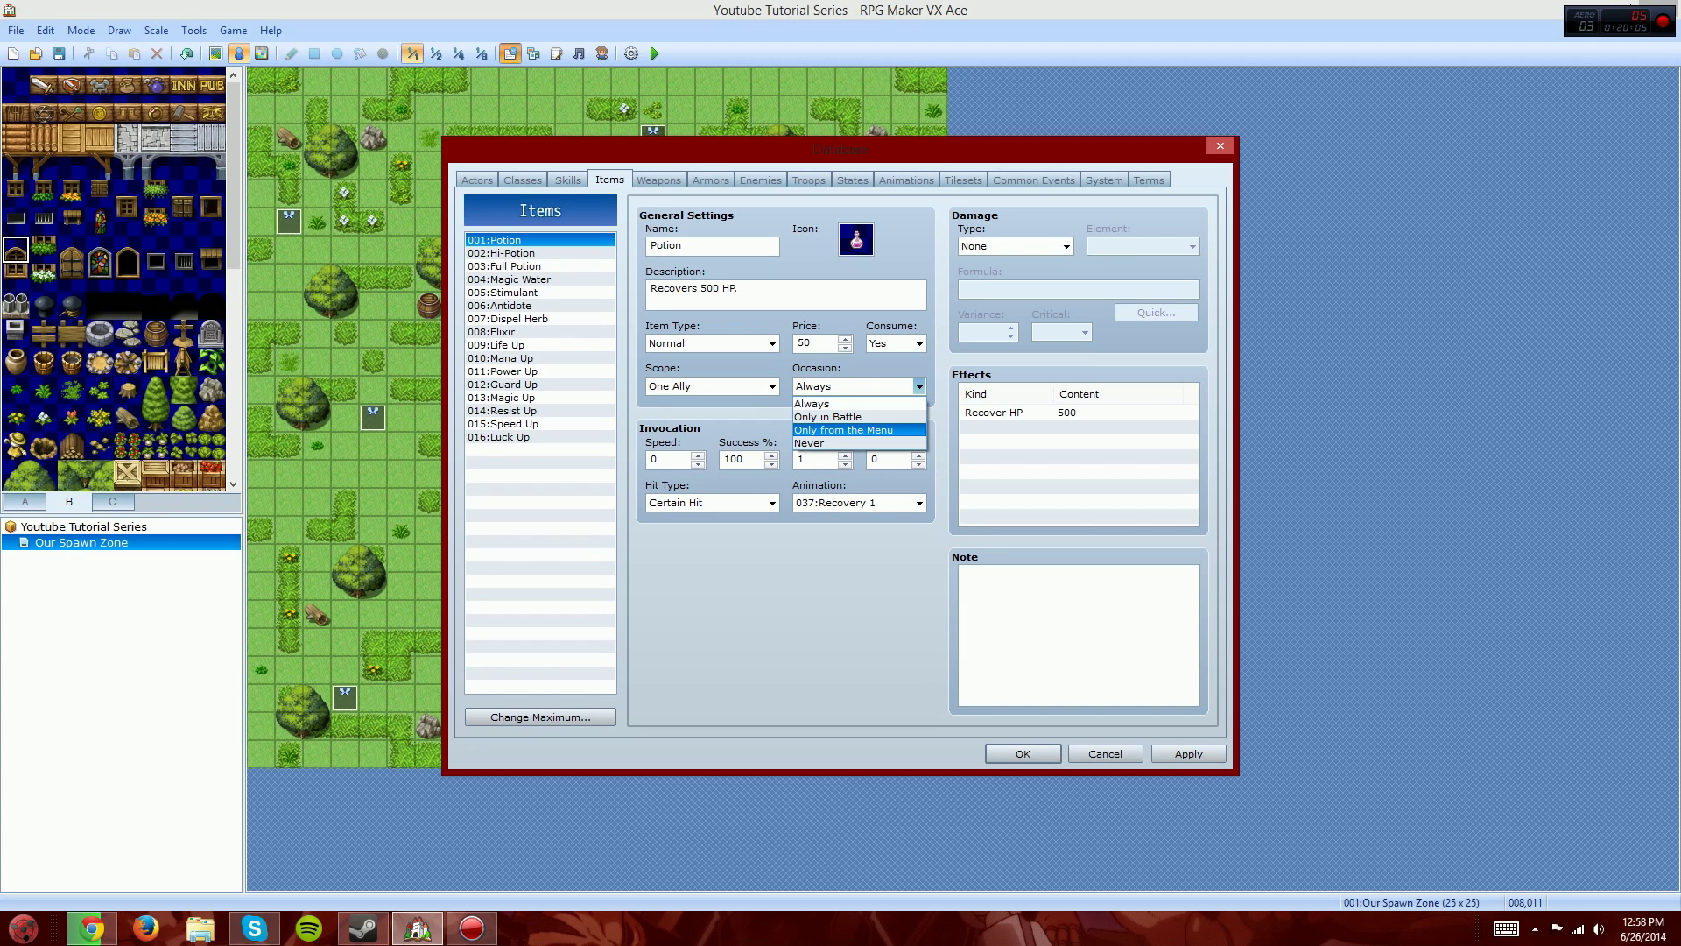
click(865, 430)
click(876, 387)
click(865, 417)
click(875, 386)
click(865, 443)
click(876, 387)
click(865, 404)
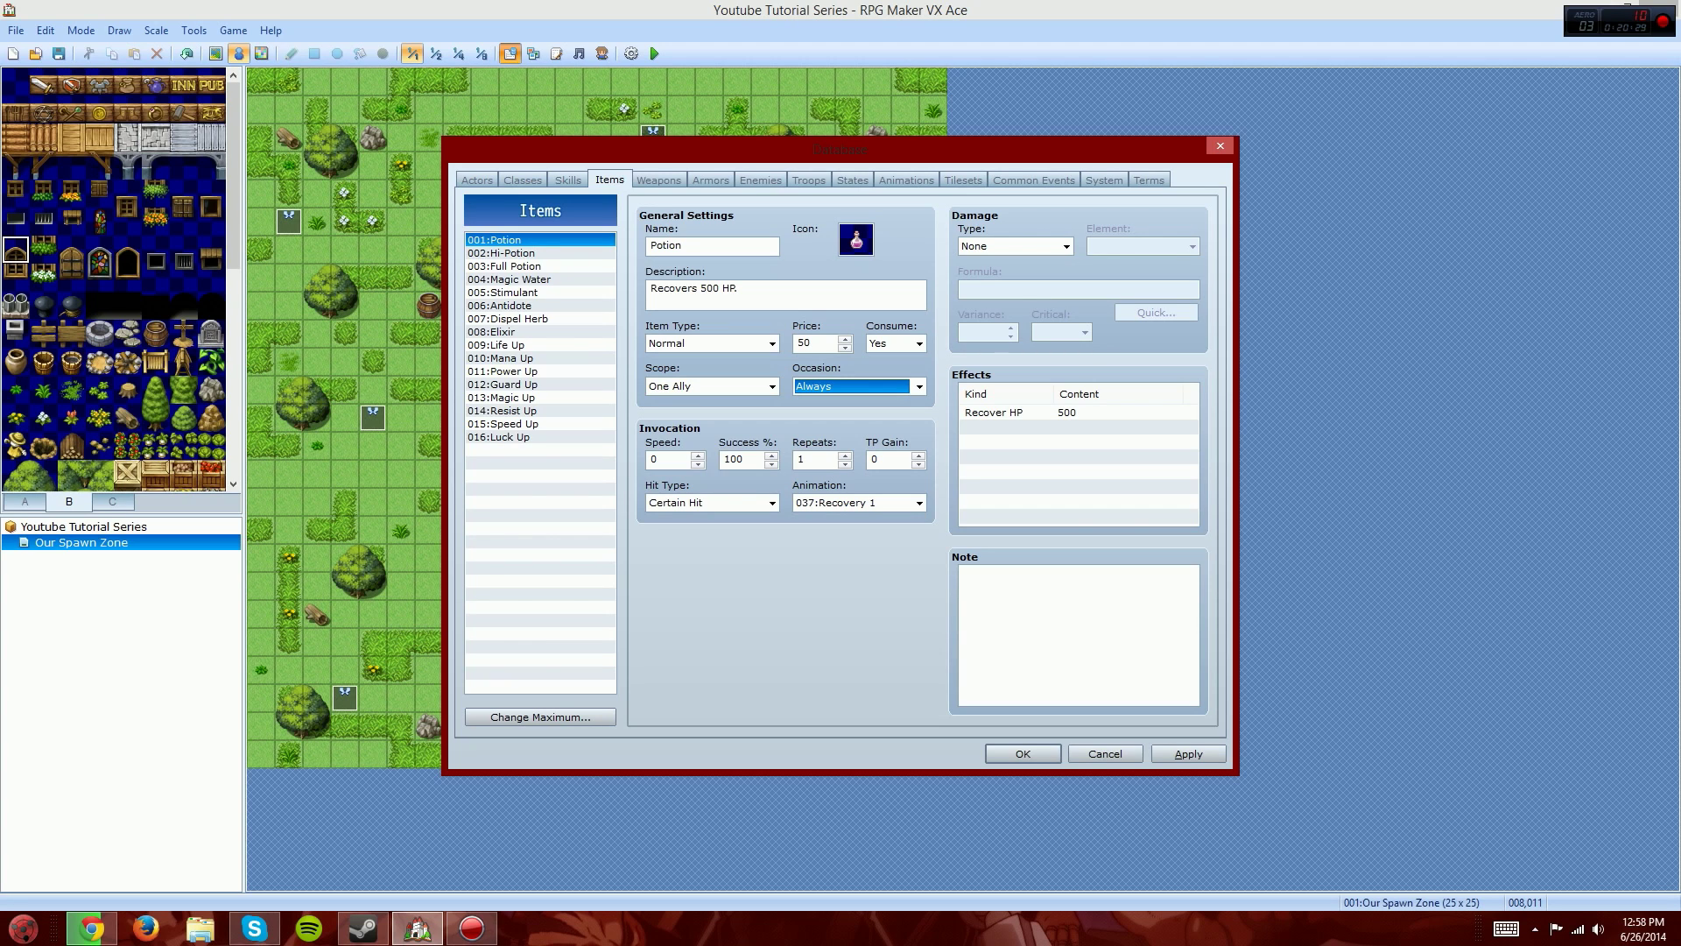
Step: Examine the Potion's damage type options and the settings of its Recover HP effect
click(1066, 246)
click(1065, 246)
click(1066, 246)
click(1066, 246)
click(1066, 246)
click(1066, 246)
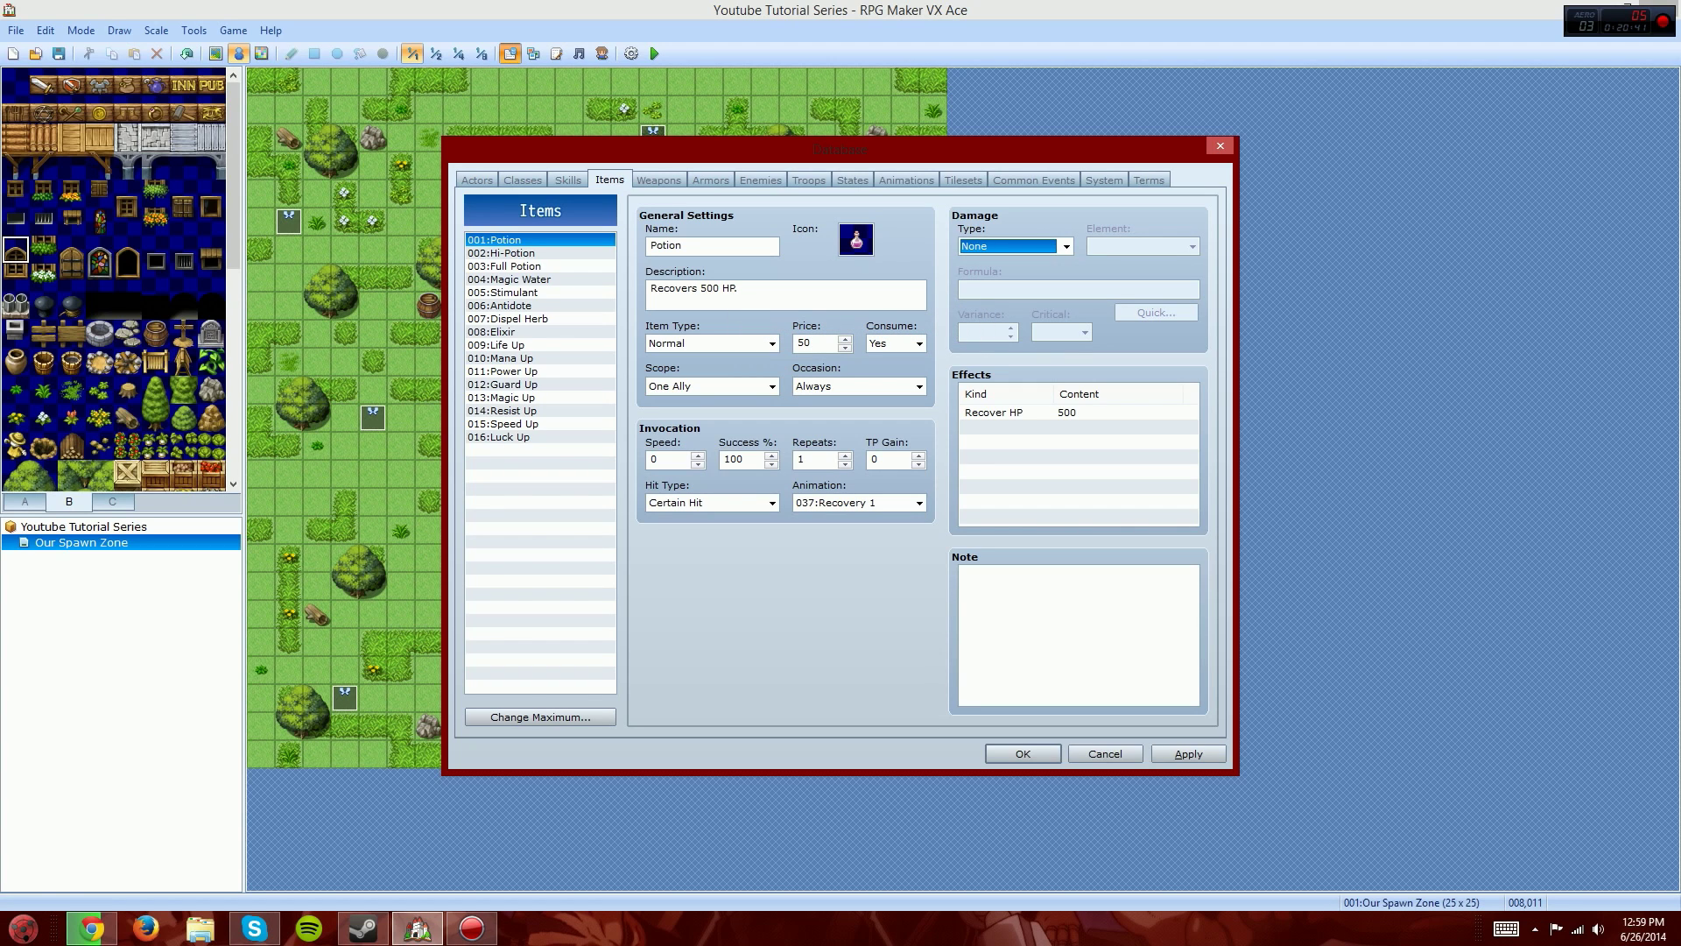
double_click(1067, 412)
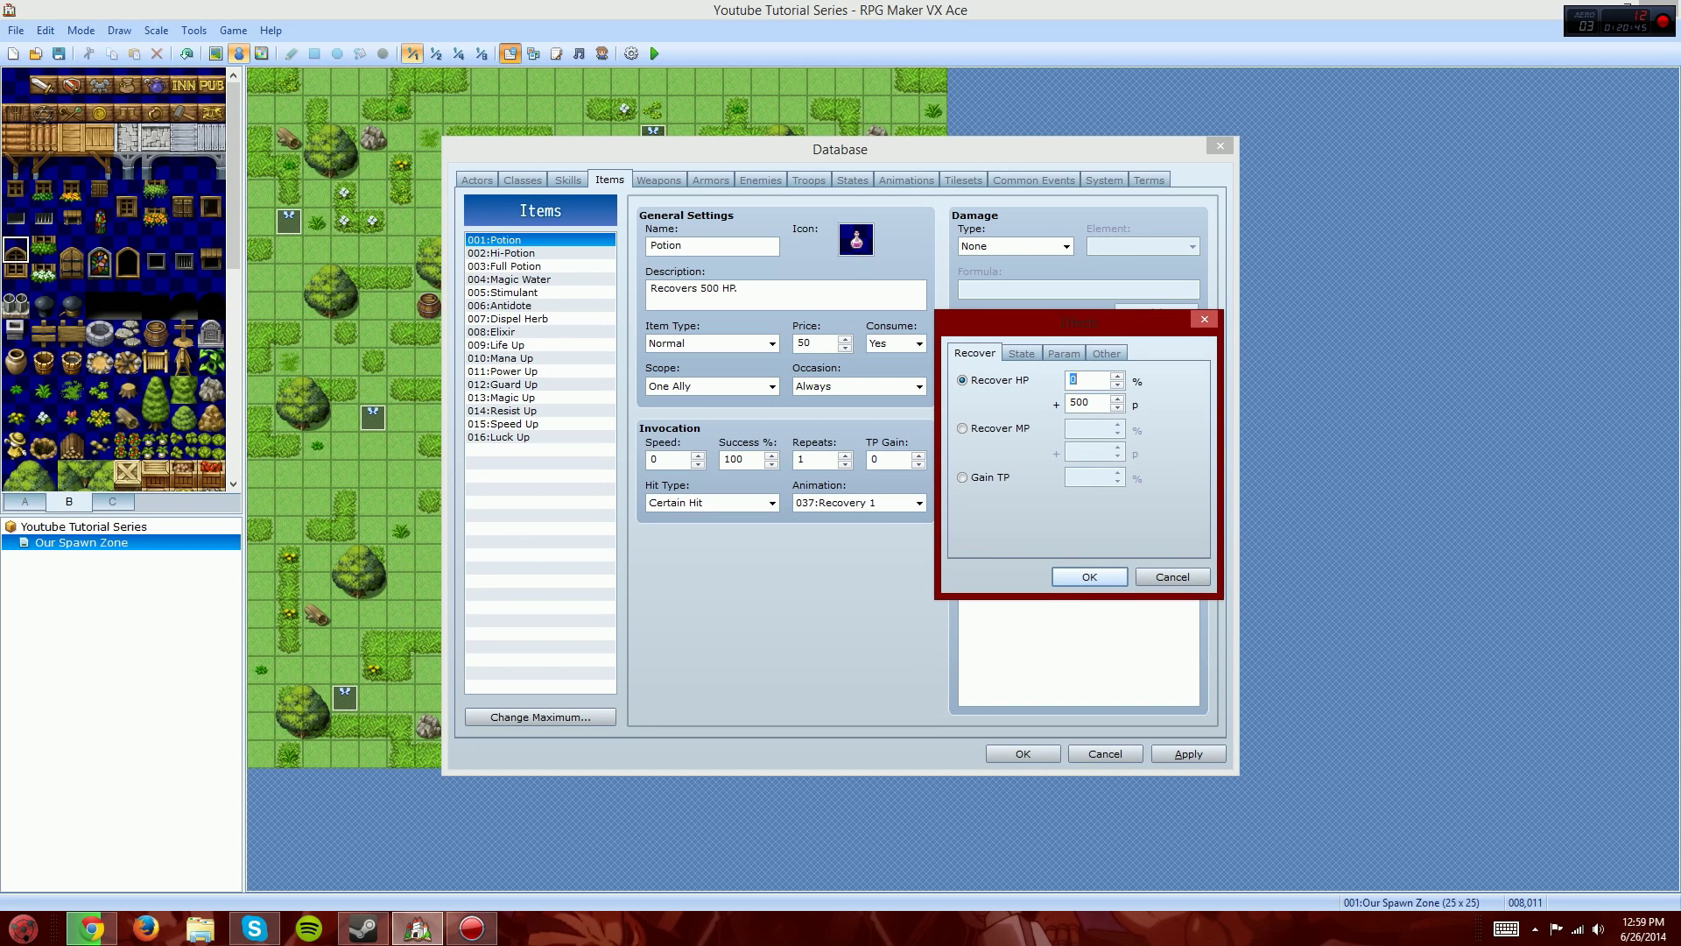
click(1089, 576)
Step: Try HP Recover as the Potion's damage type and set it back to None
click(1067, 246)
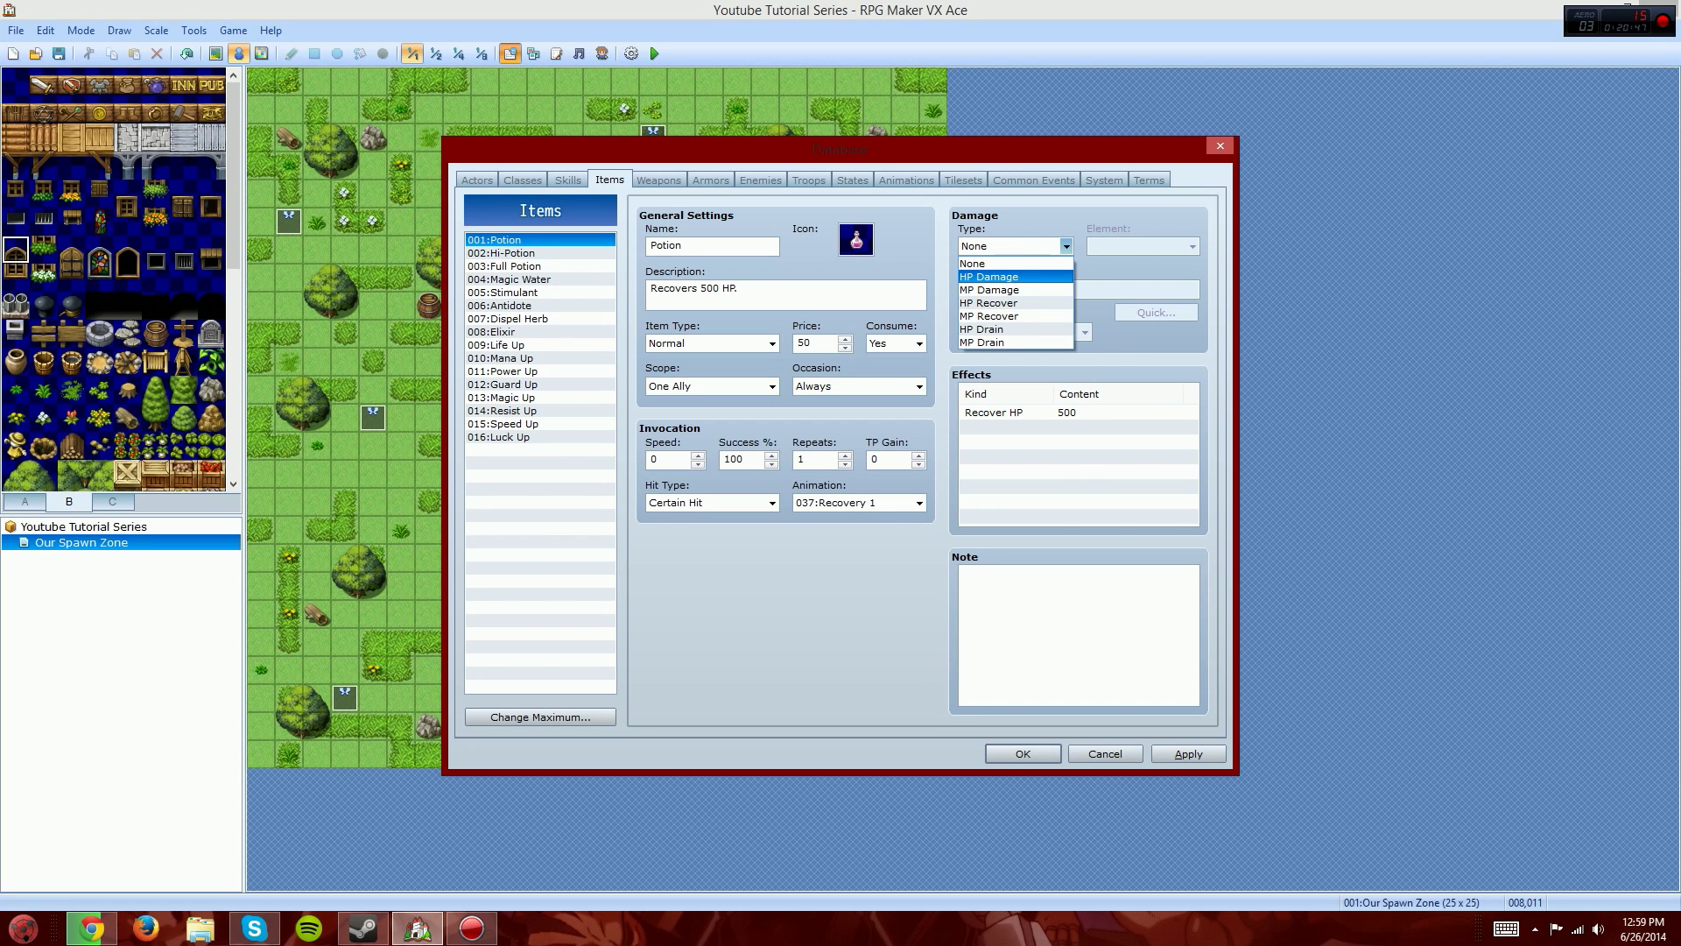
click(990, 303)
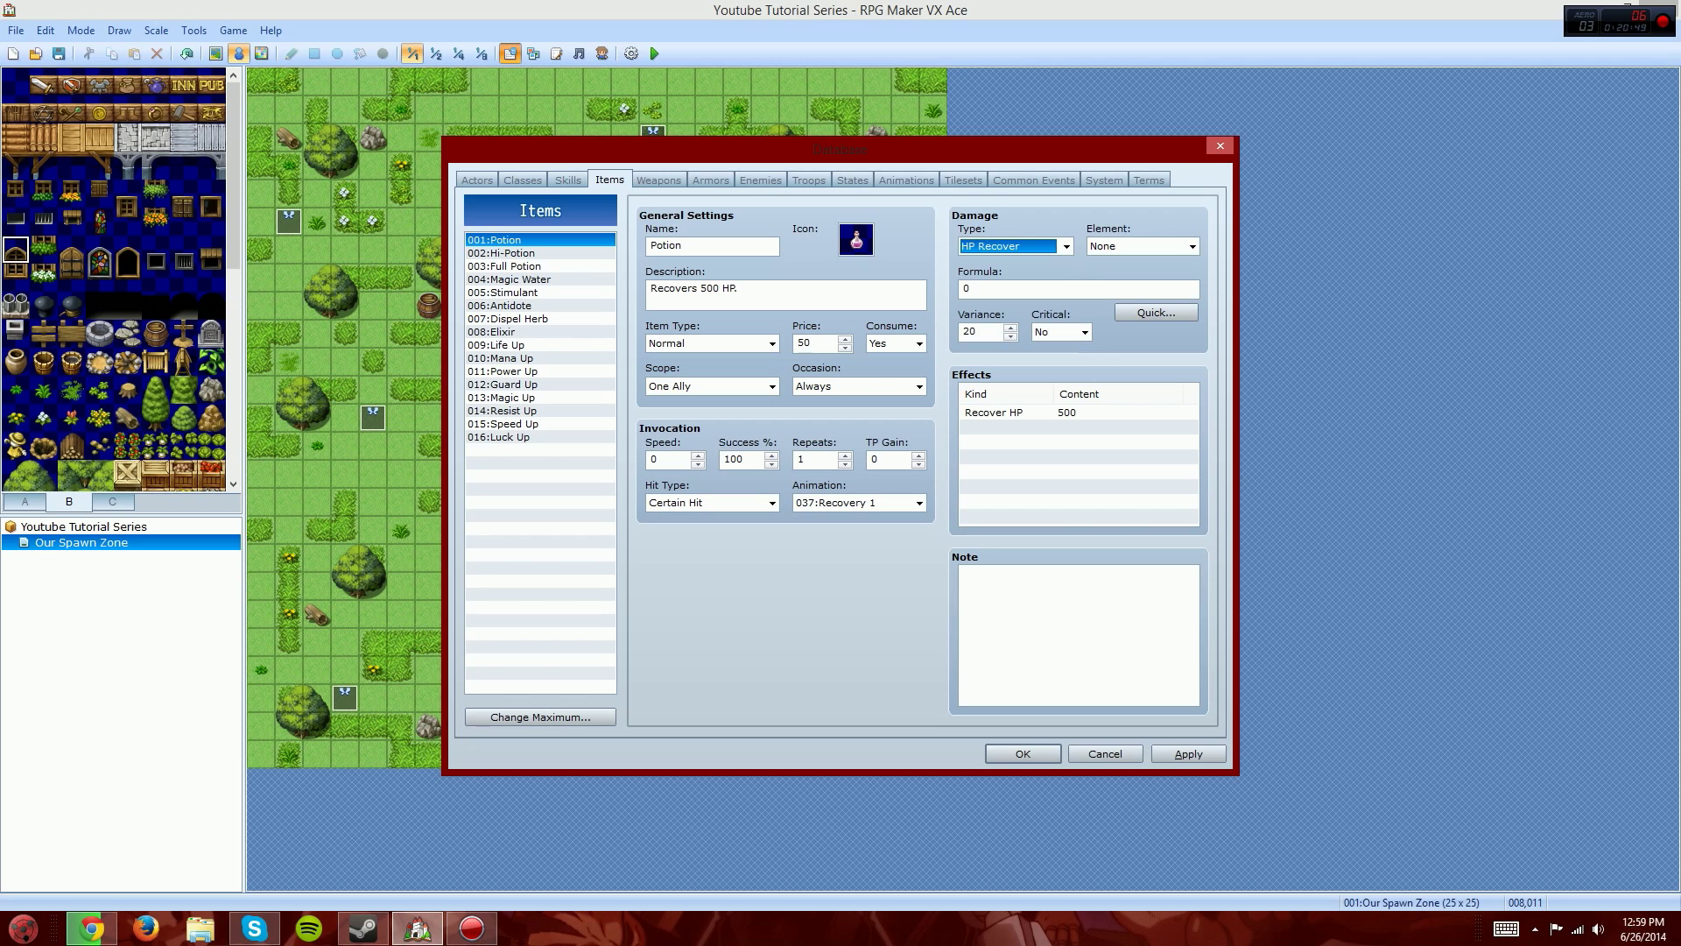
mouse_move(1045, 285)
click(1008, 246)
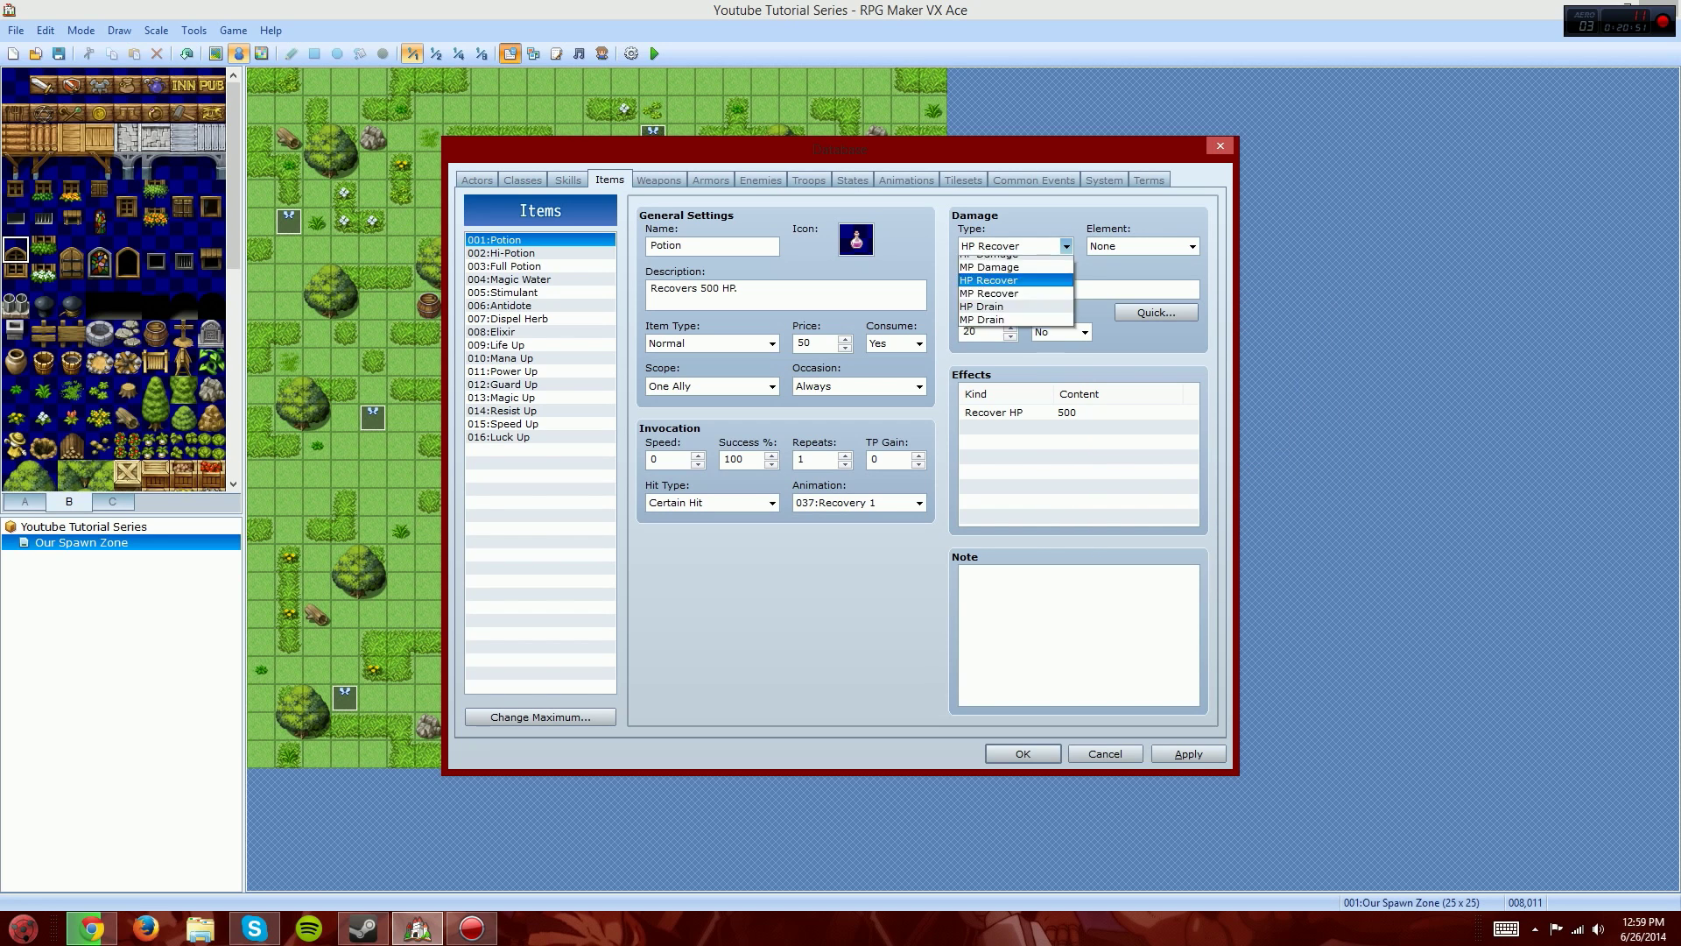
click(989, 264)
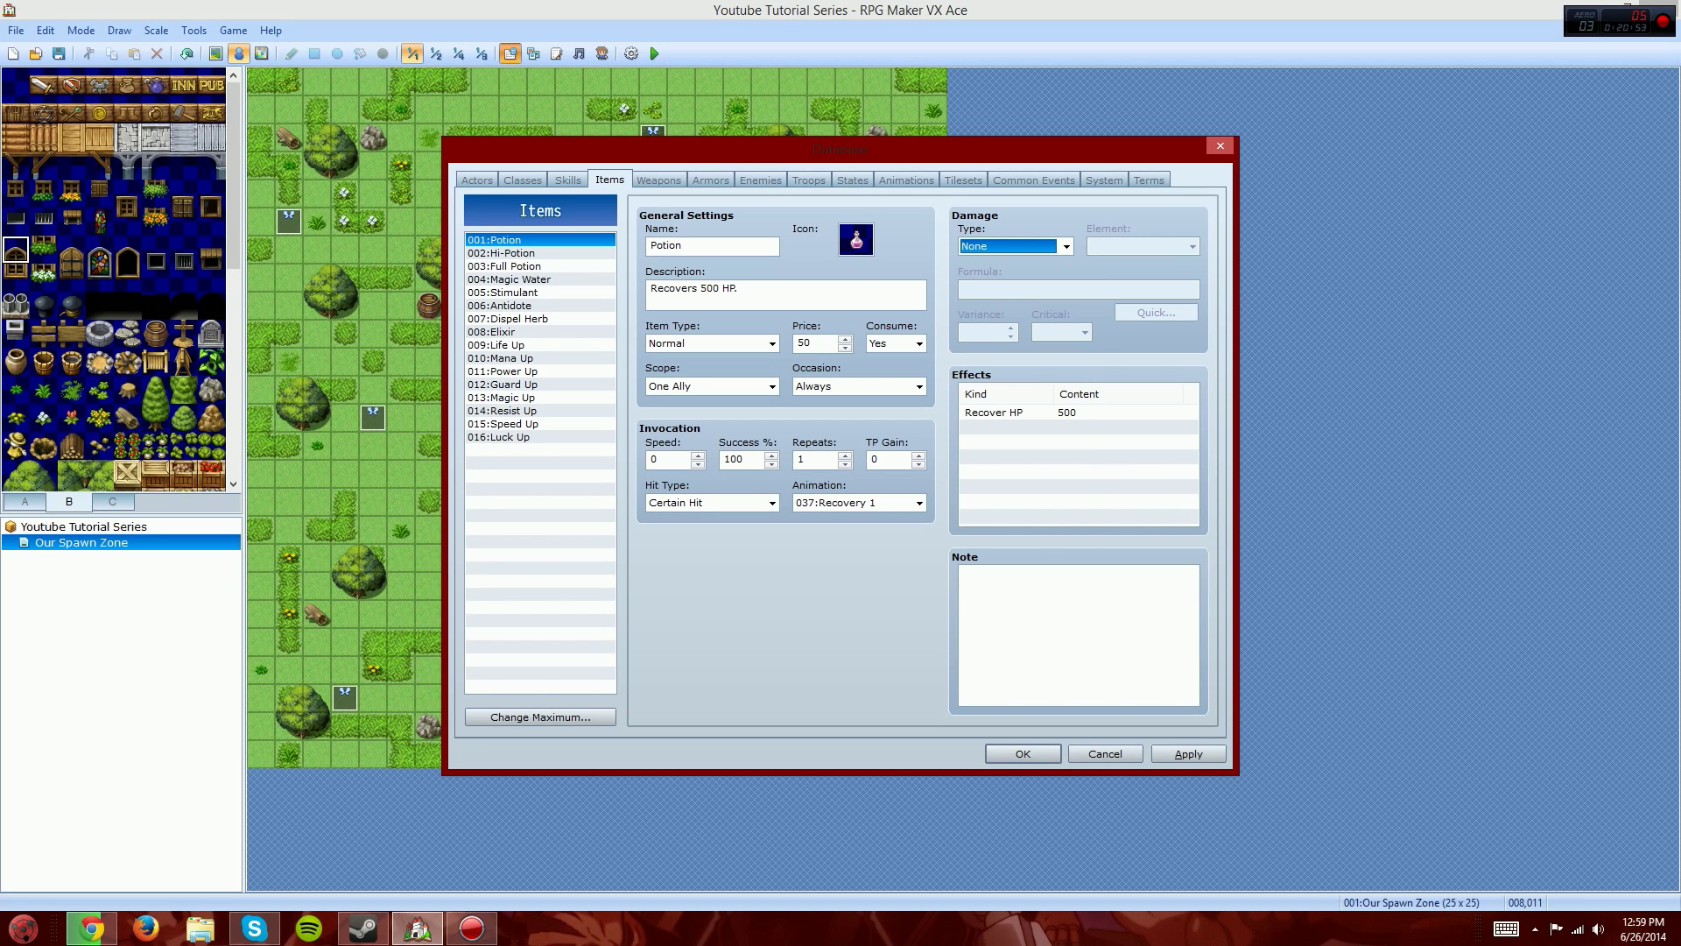
Step: Look through the settings of several other items, including Guard Up and Magic Up
click(525, 266)
click(525, 305)
click(525, 345)
click(525, 385)
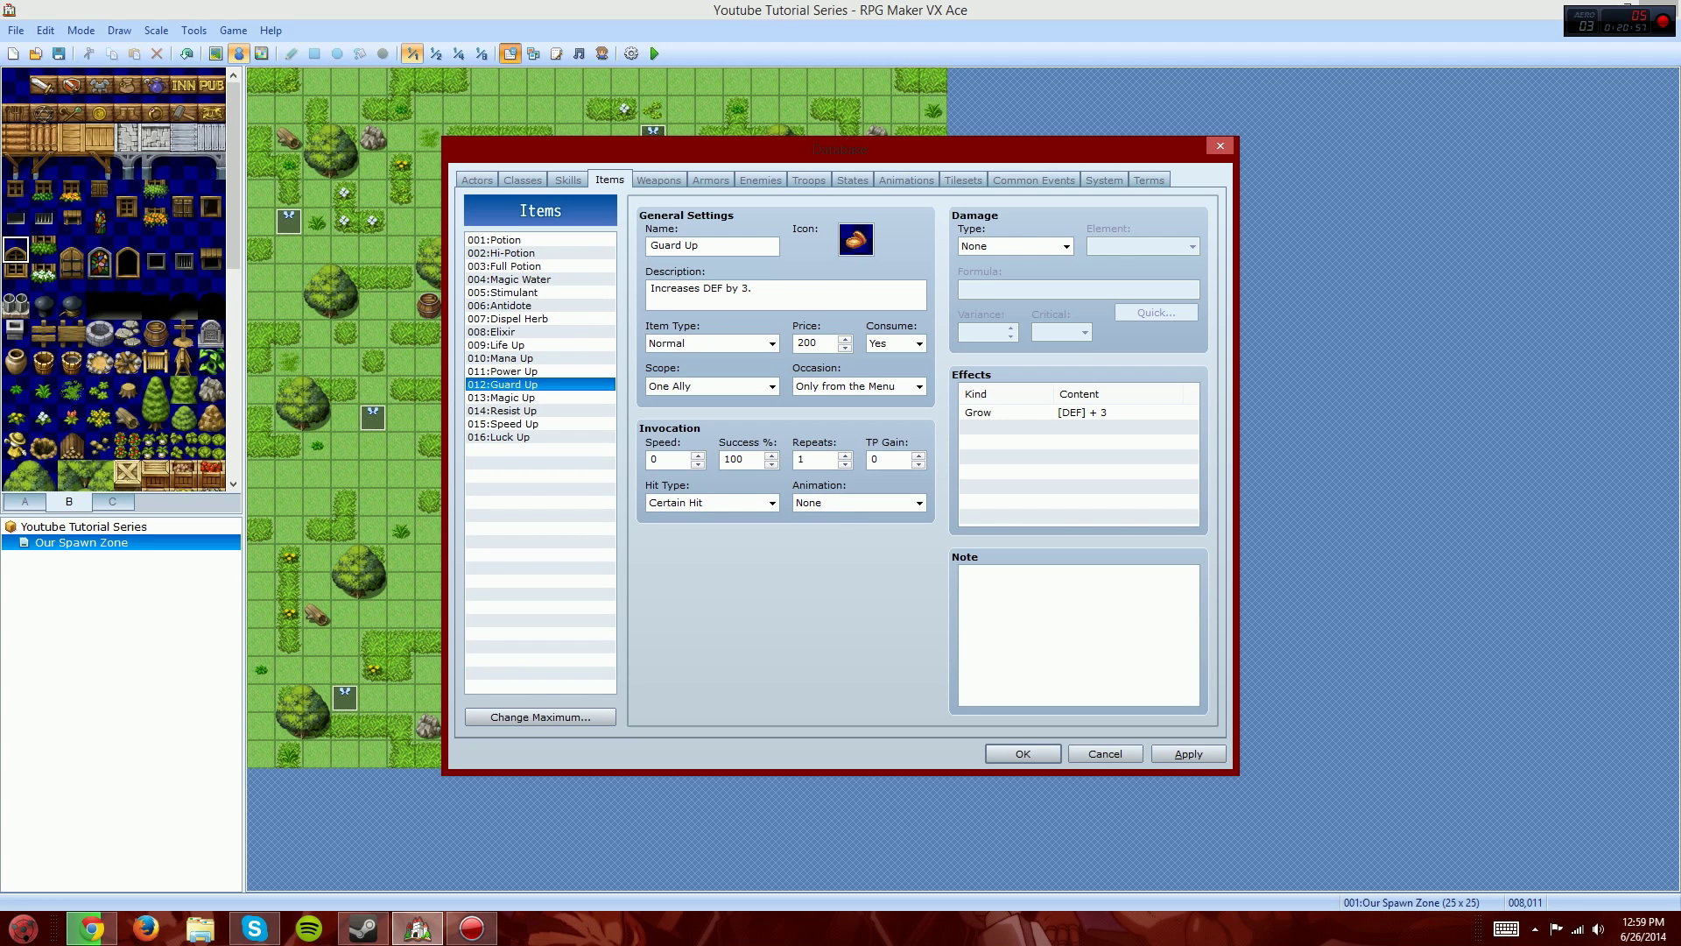
click(525, 397)
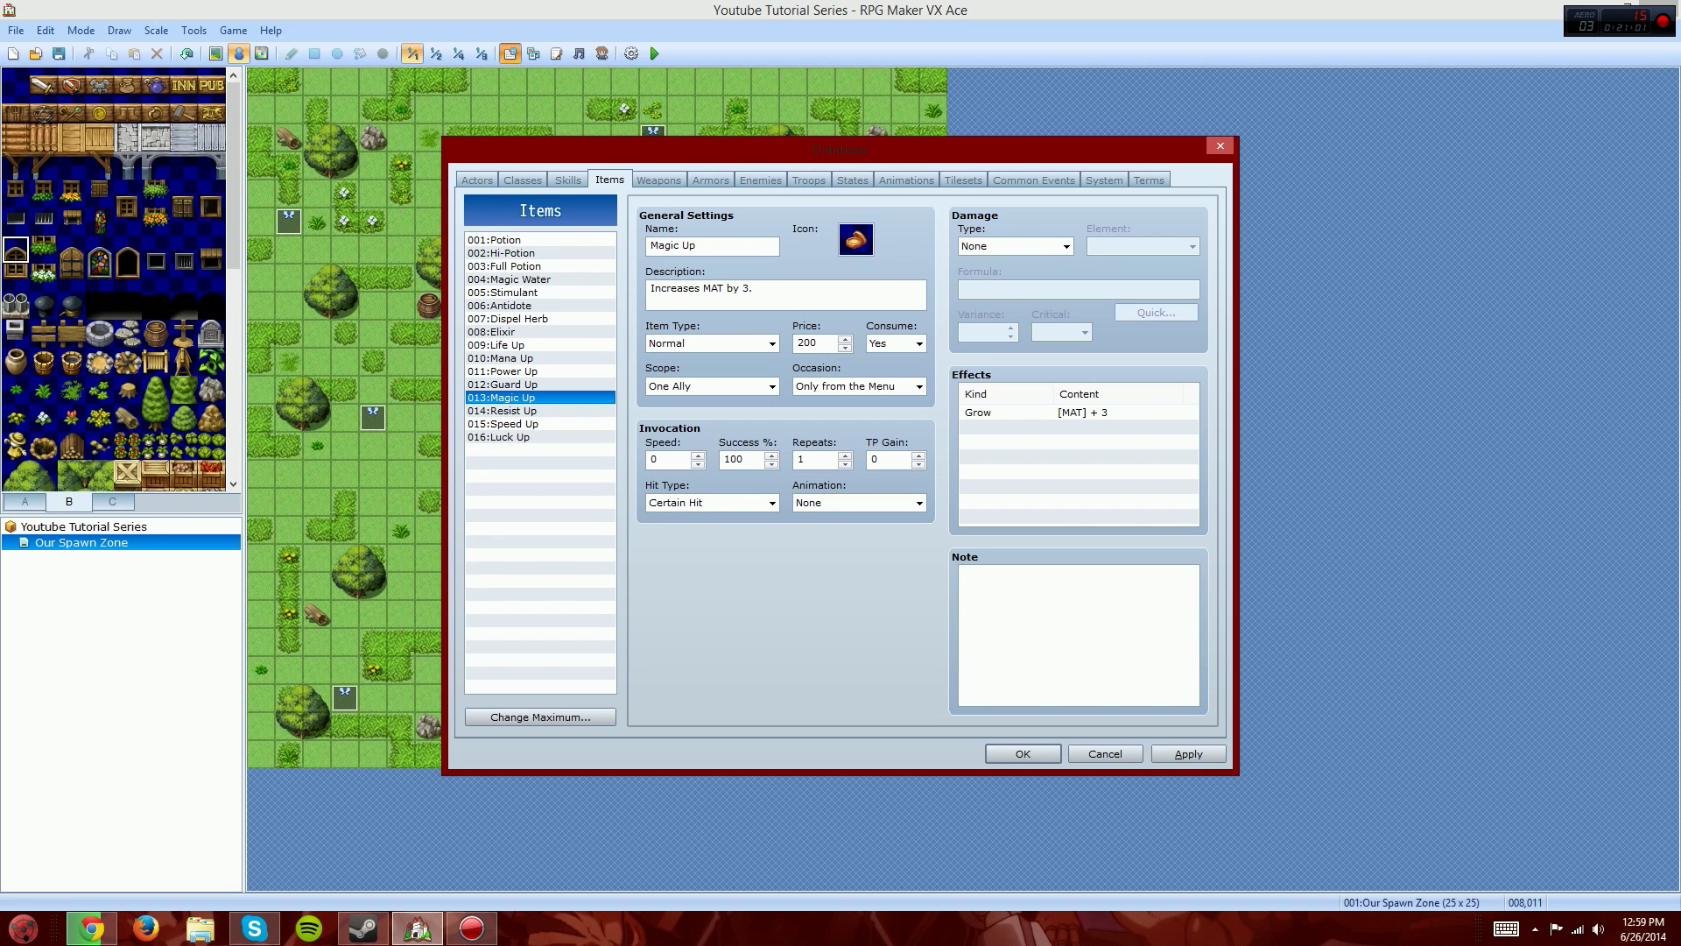
Step: Examine the Hand Ax's weapon type options and the weapon types defined in the database terms
click(659, 180)
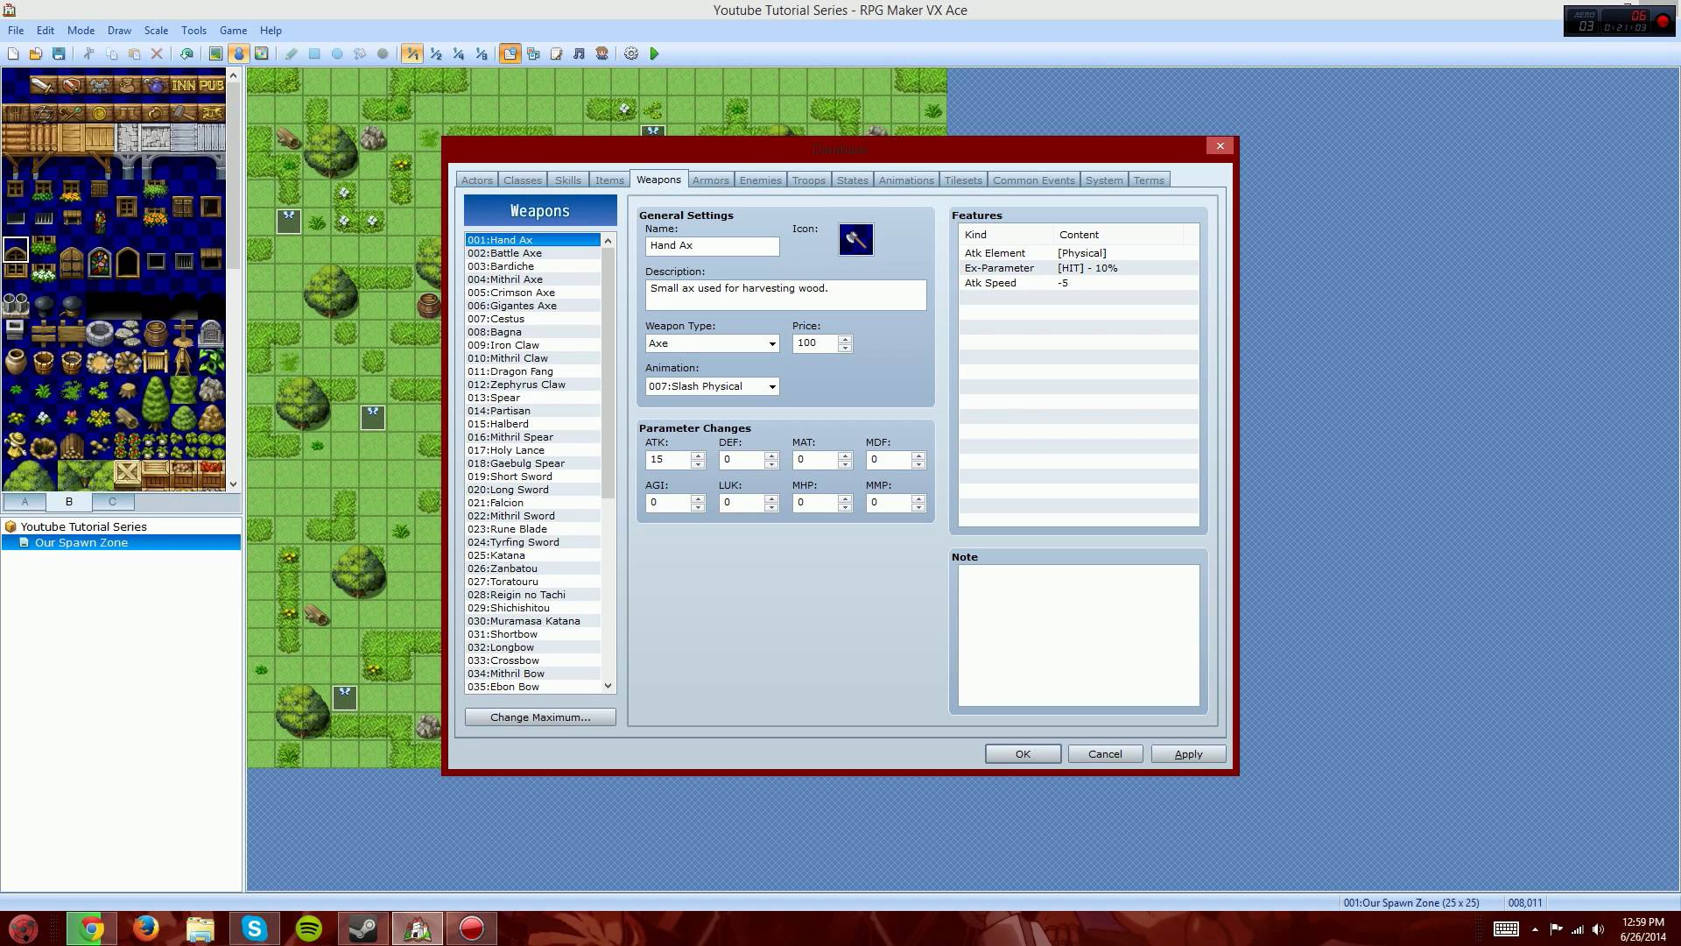
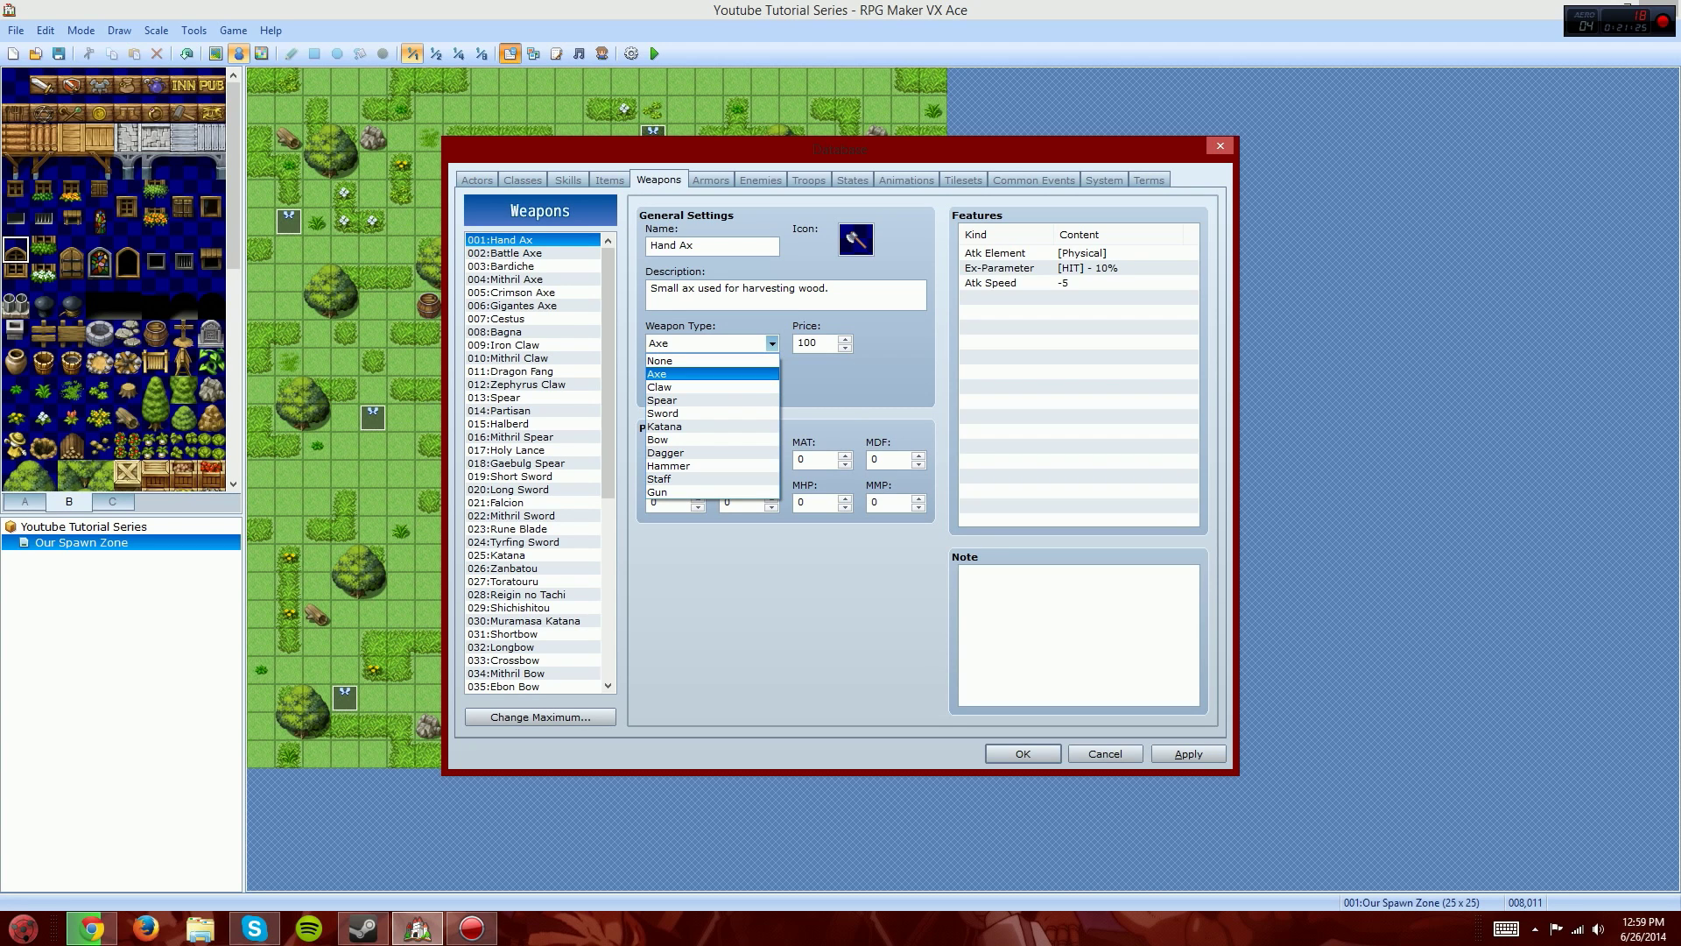
key(Escape)
click(1149, 179)
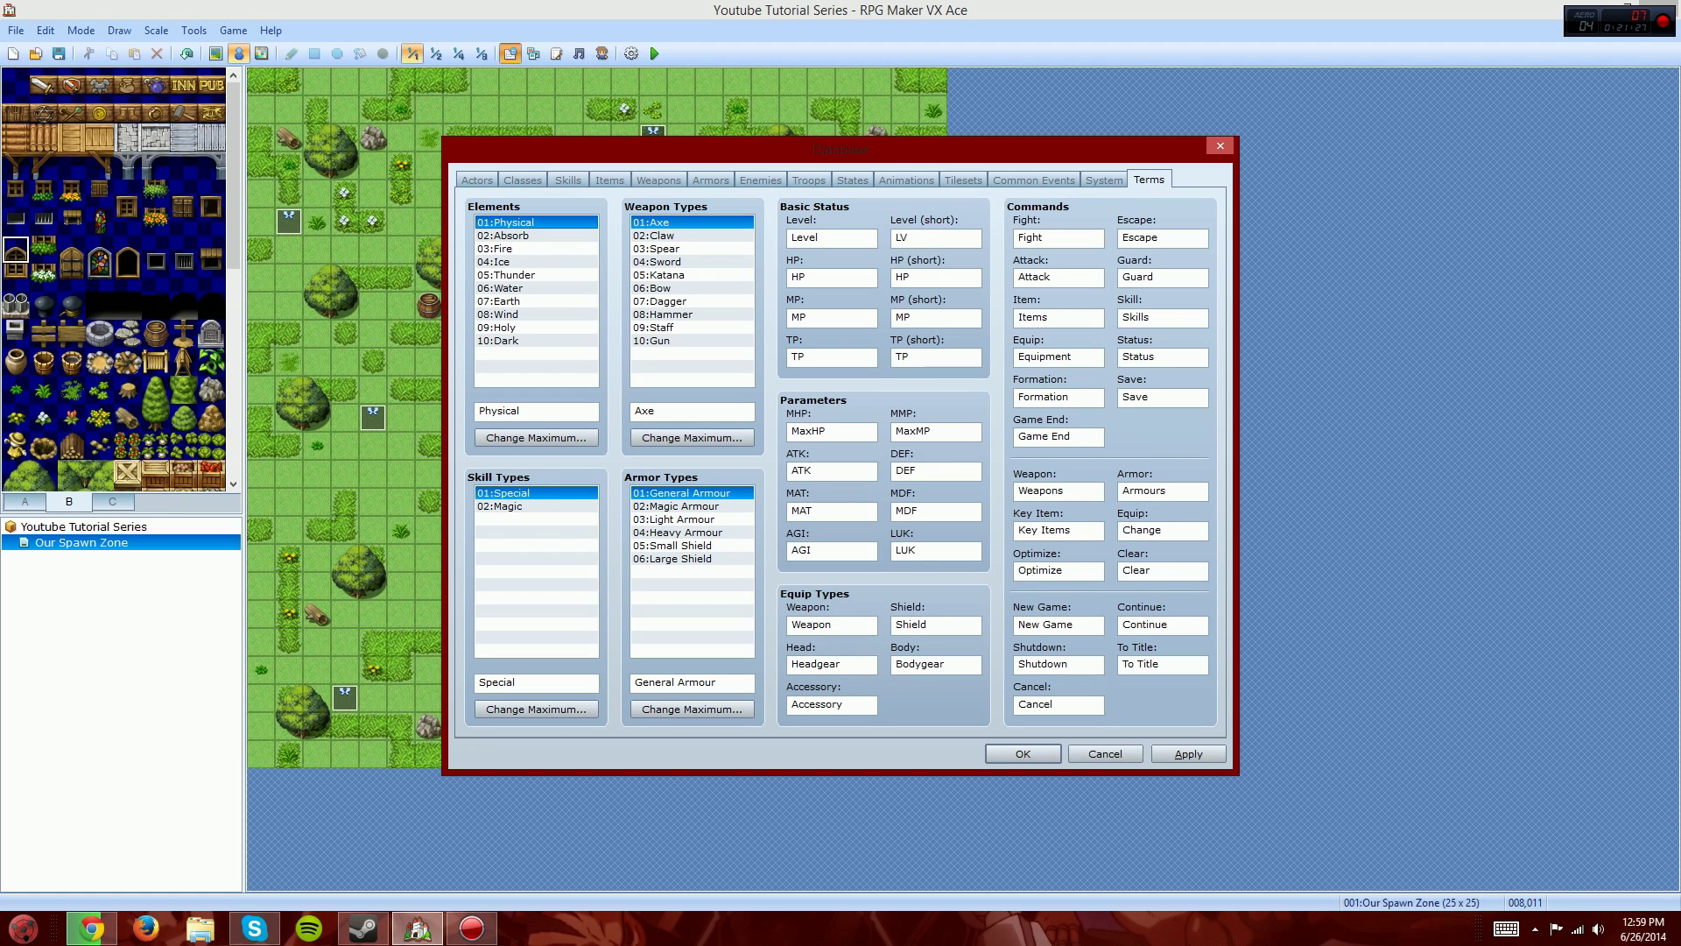
click(658, 179)
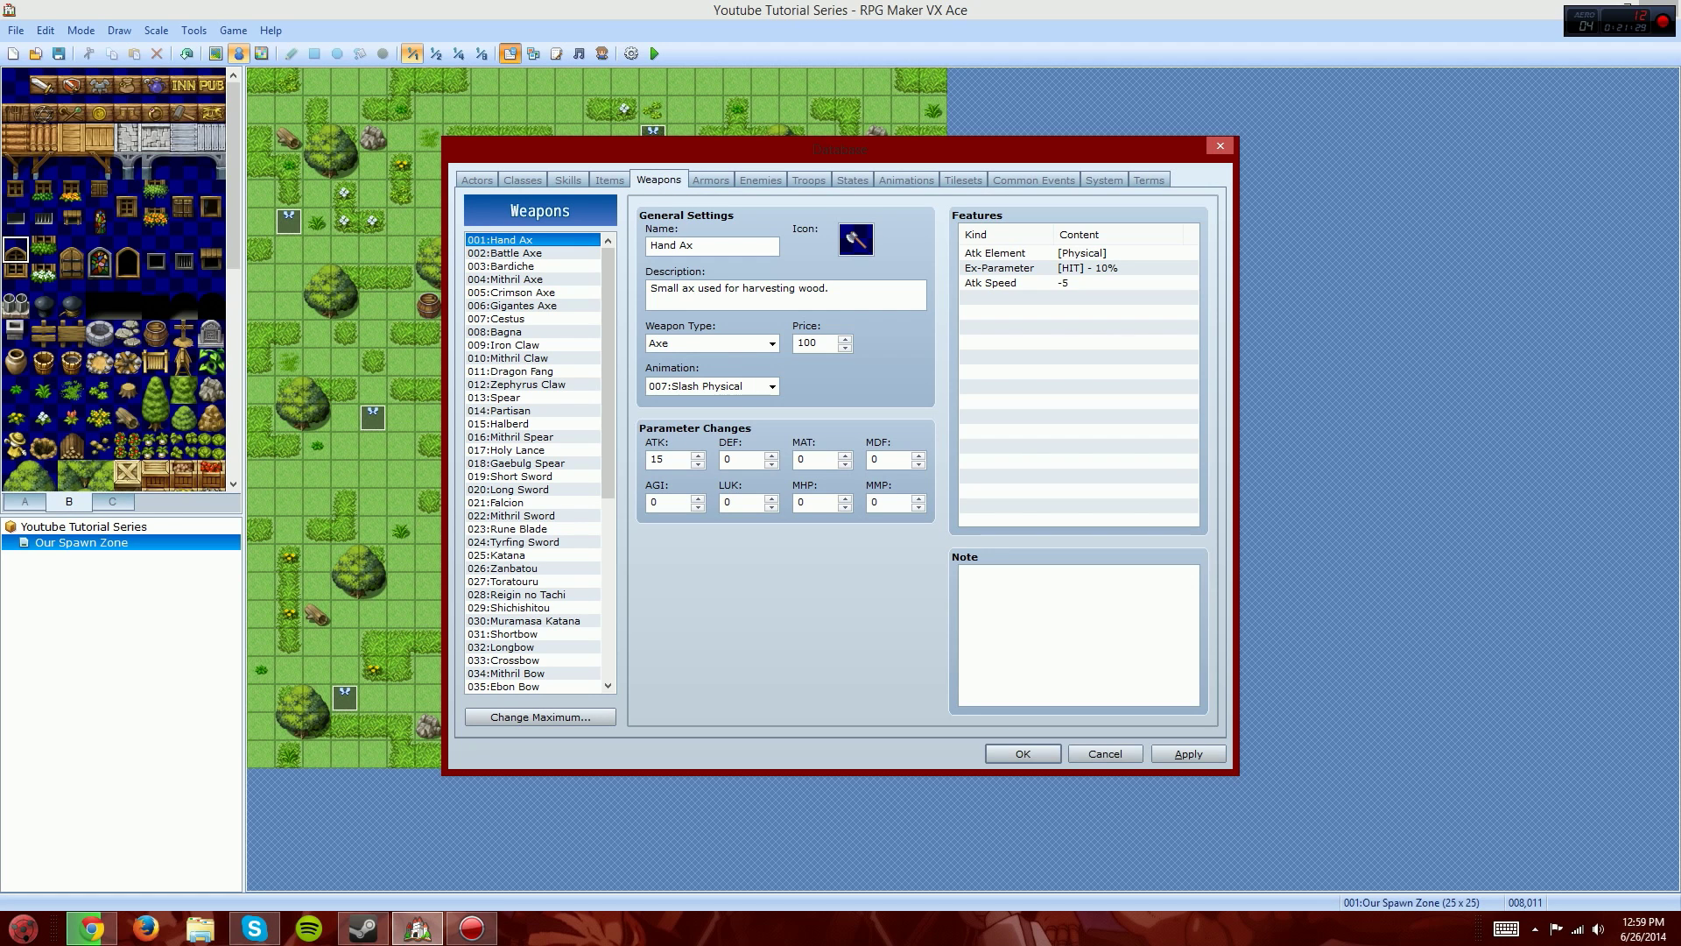
Step: Try Katana as the Hand Ax's weapon type and set it back to Axe
click(772, 343)
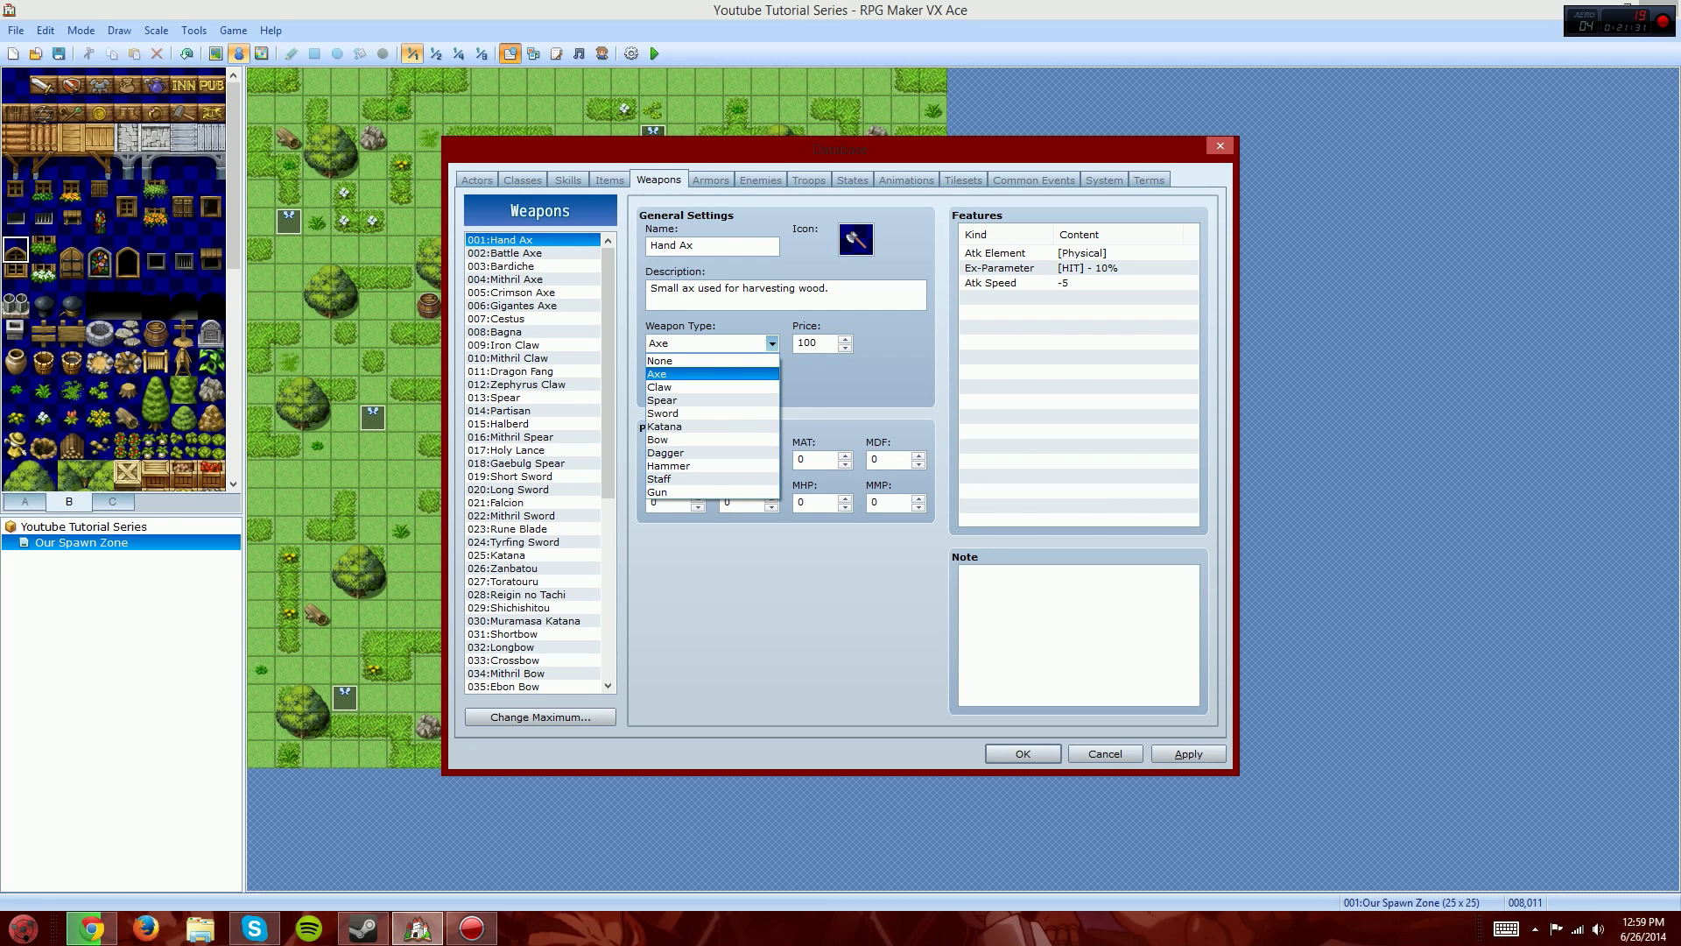
click(712, 426)
click(772, 343)
click(711, 374)
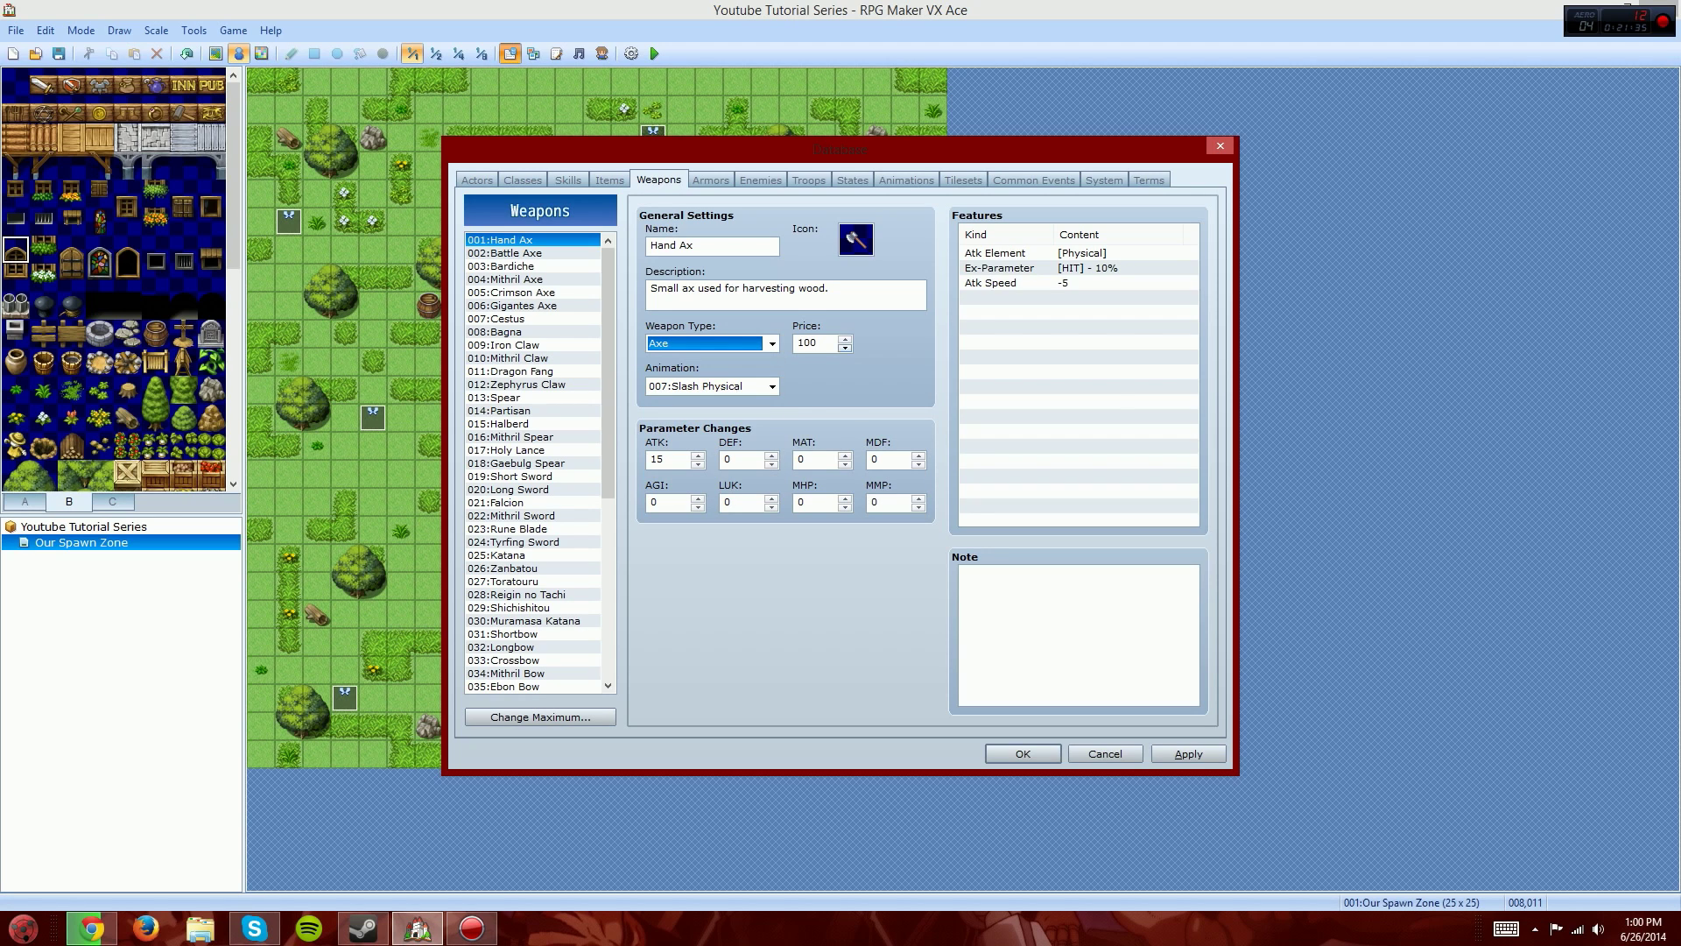
Step: Examine the Hand Ax's price and its attack animation options
key(Tab)
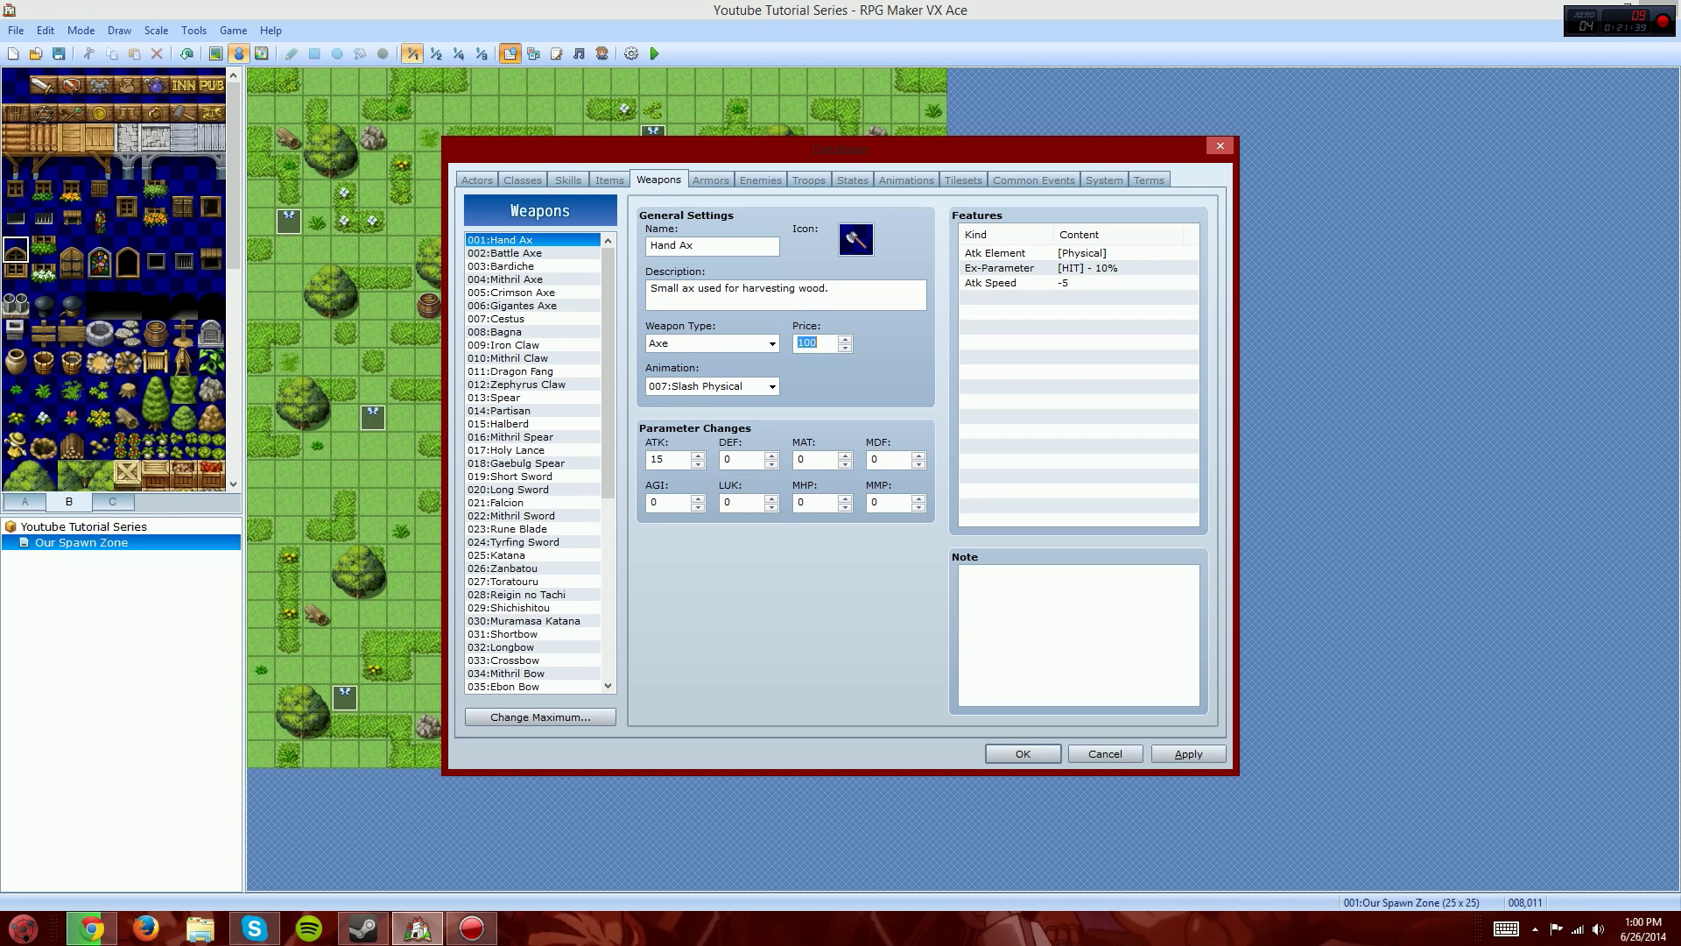
click(772, 386)
click(771, 386)
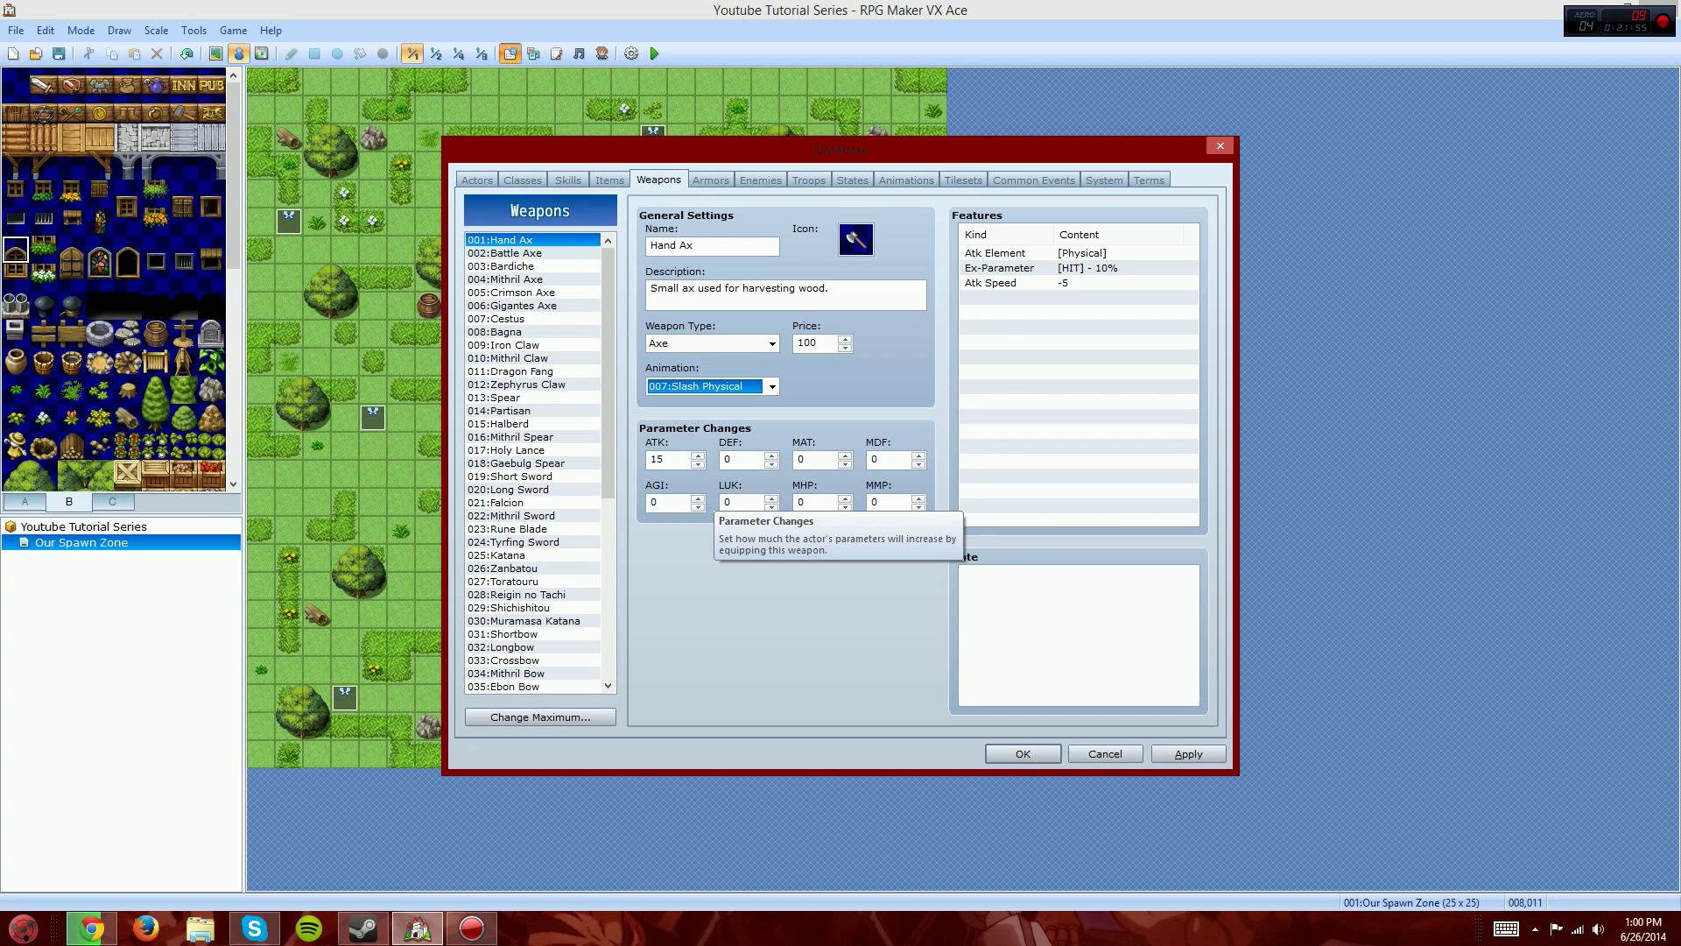
Step: Compare the parameters and features of the Cestus, Iron Claw and several axes with those of the Hand Ax
click(532, 319)
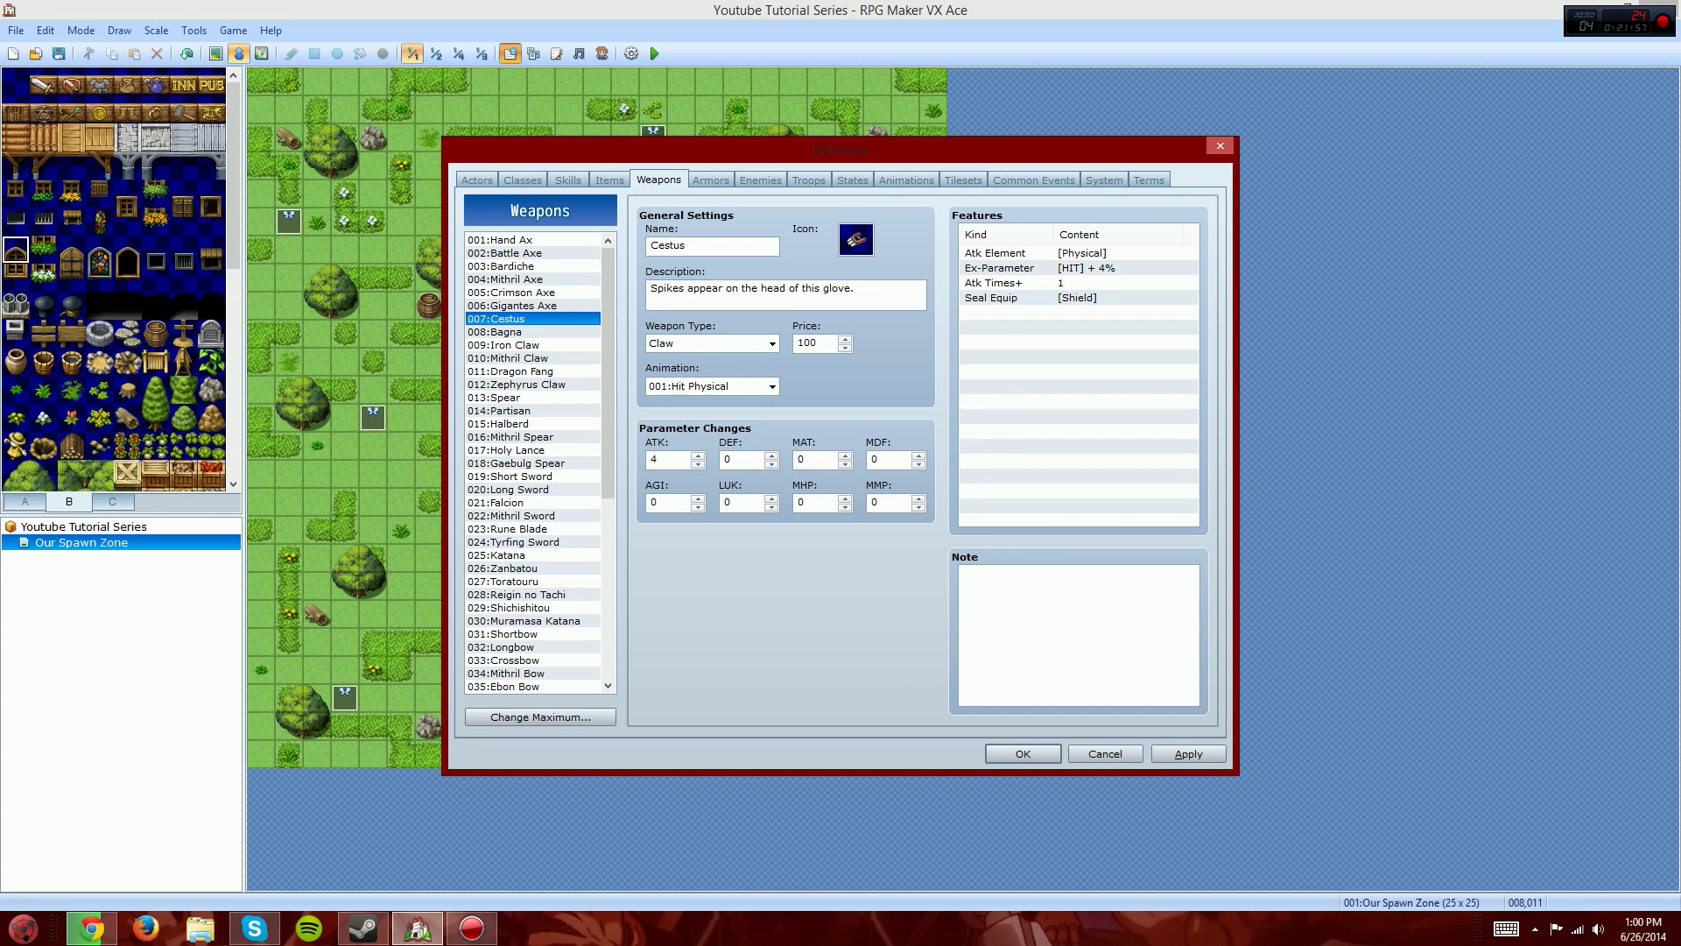
click(532, 345)
click(533, 240)
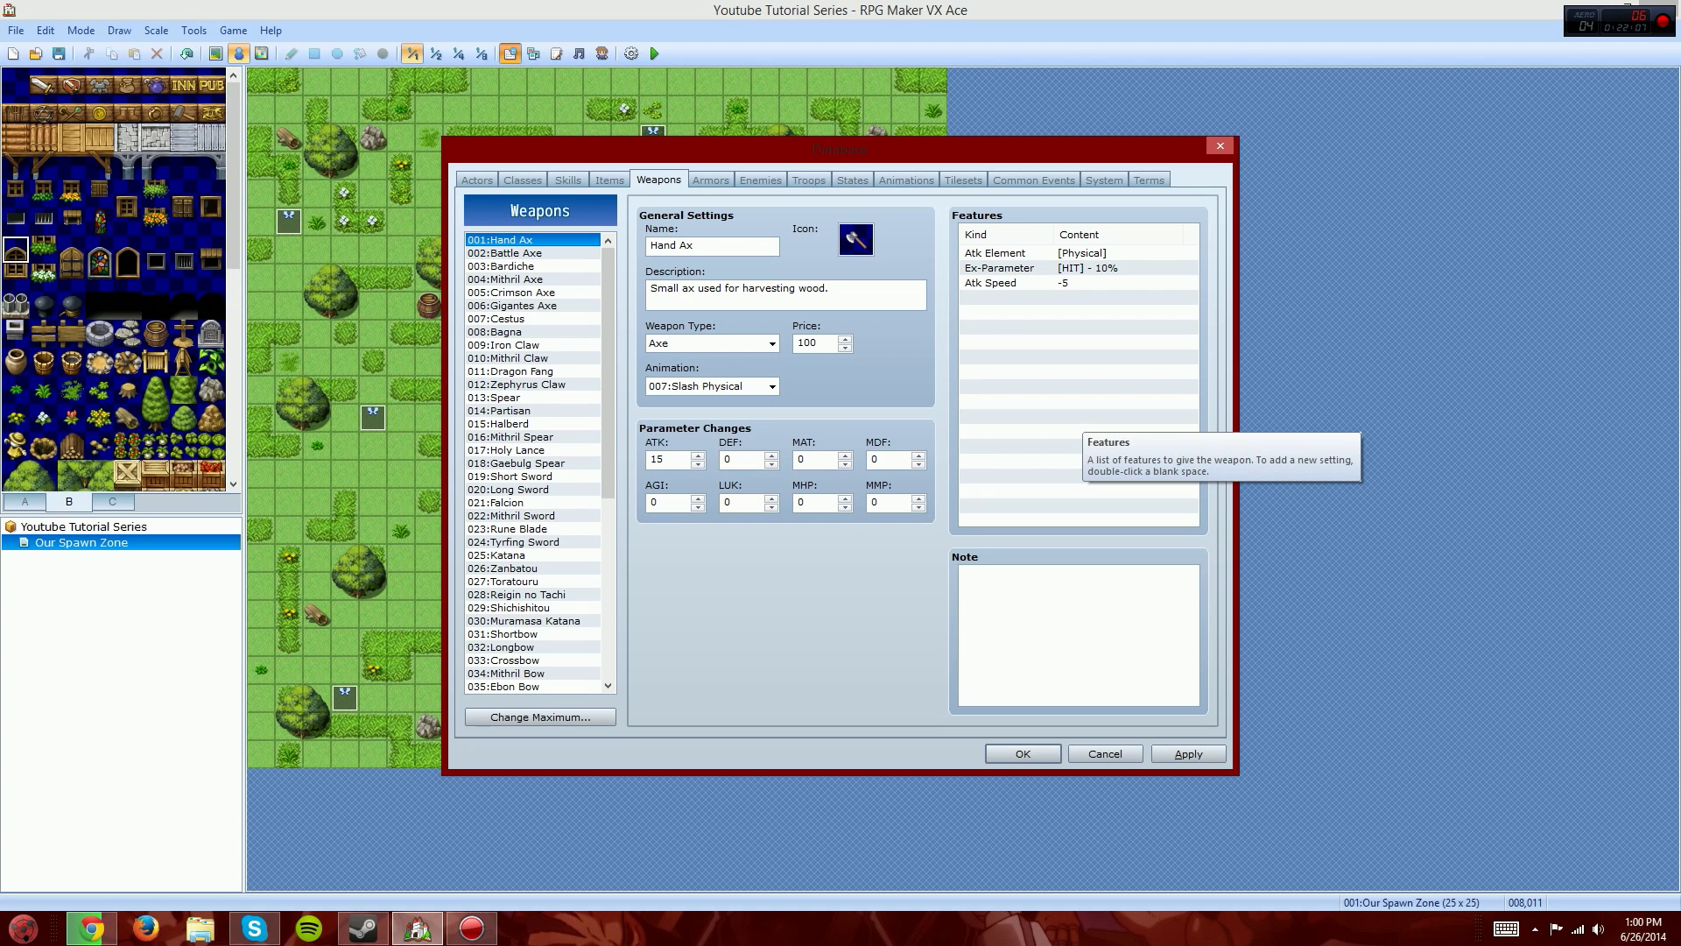
click(1081, 253)
click(534, 253)
click(534, 279)
click(534, 306)
click(535, 240)
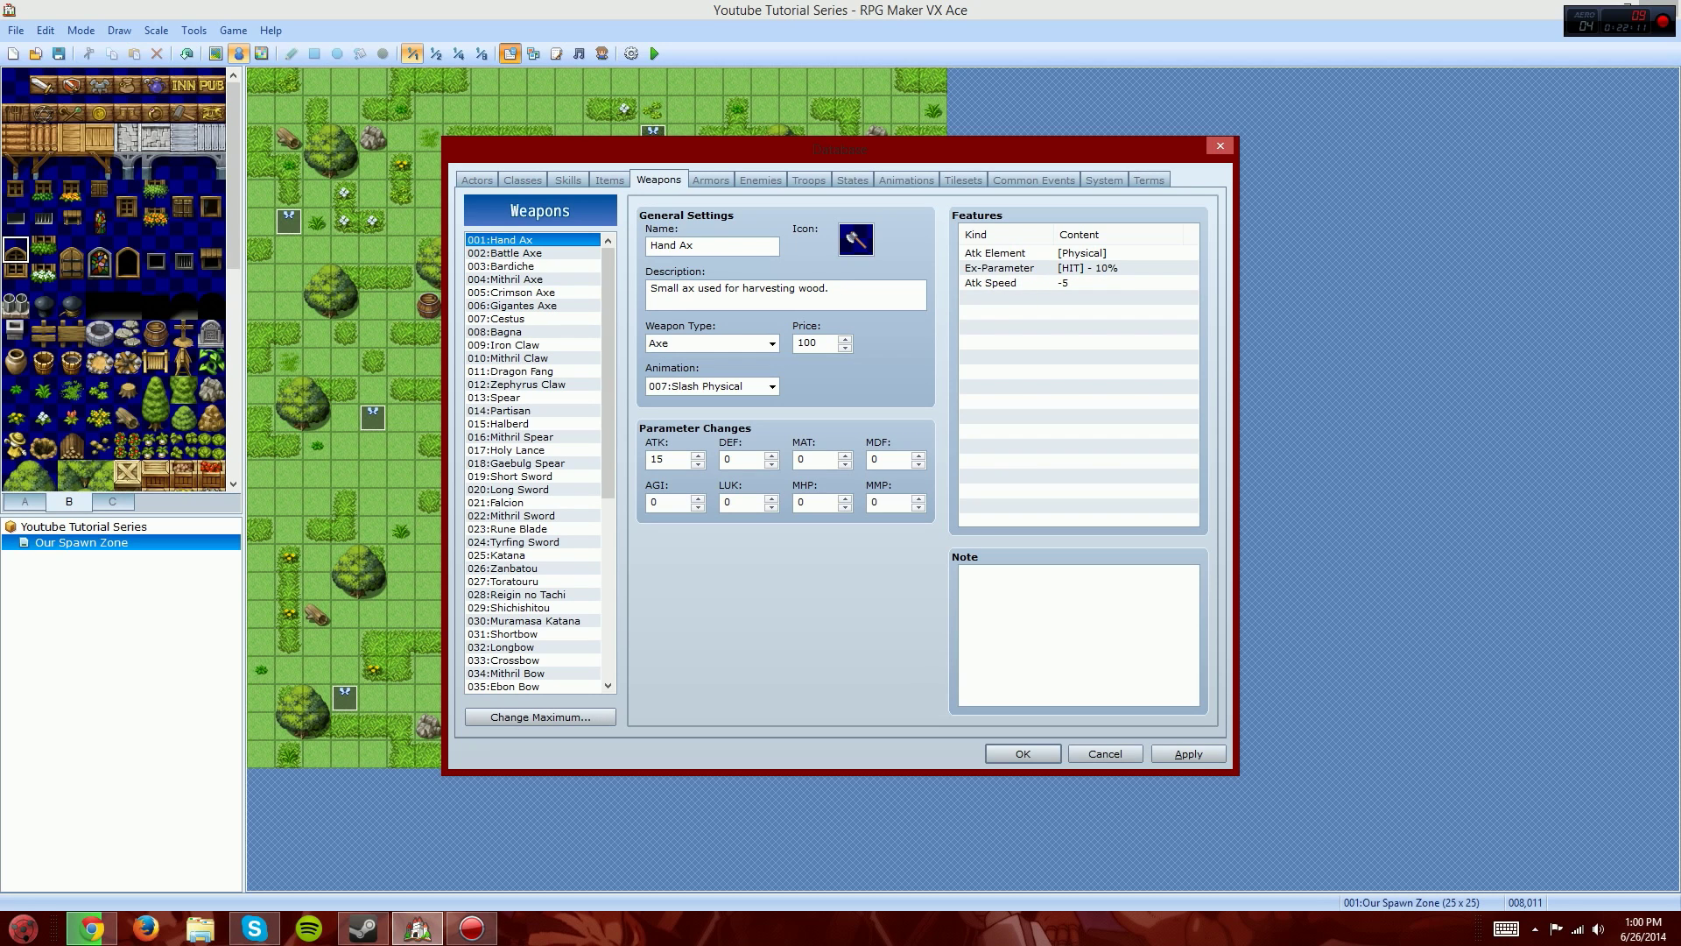
Step: Examine the element options of the Hand Ax's Atk Element feature and cancel without changes
double_click(1083, 253)
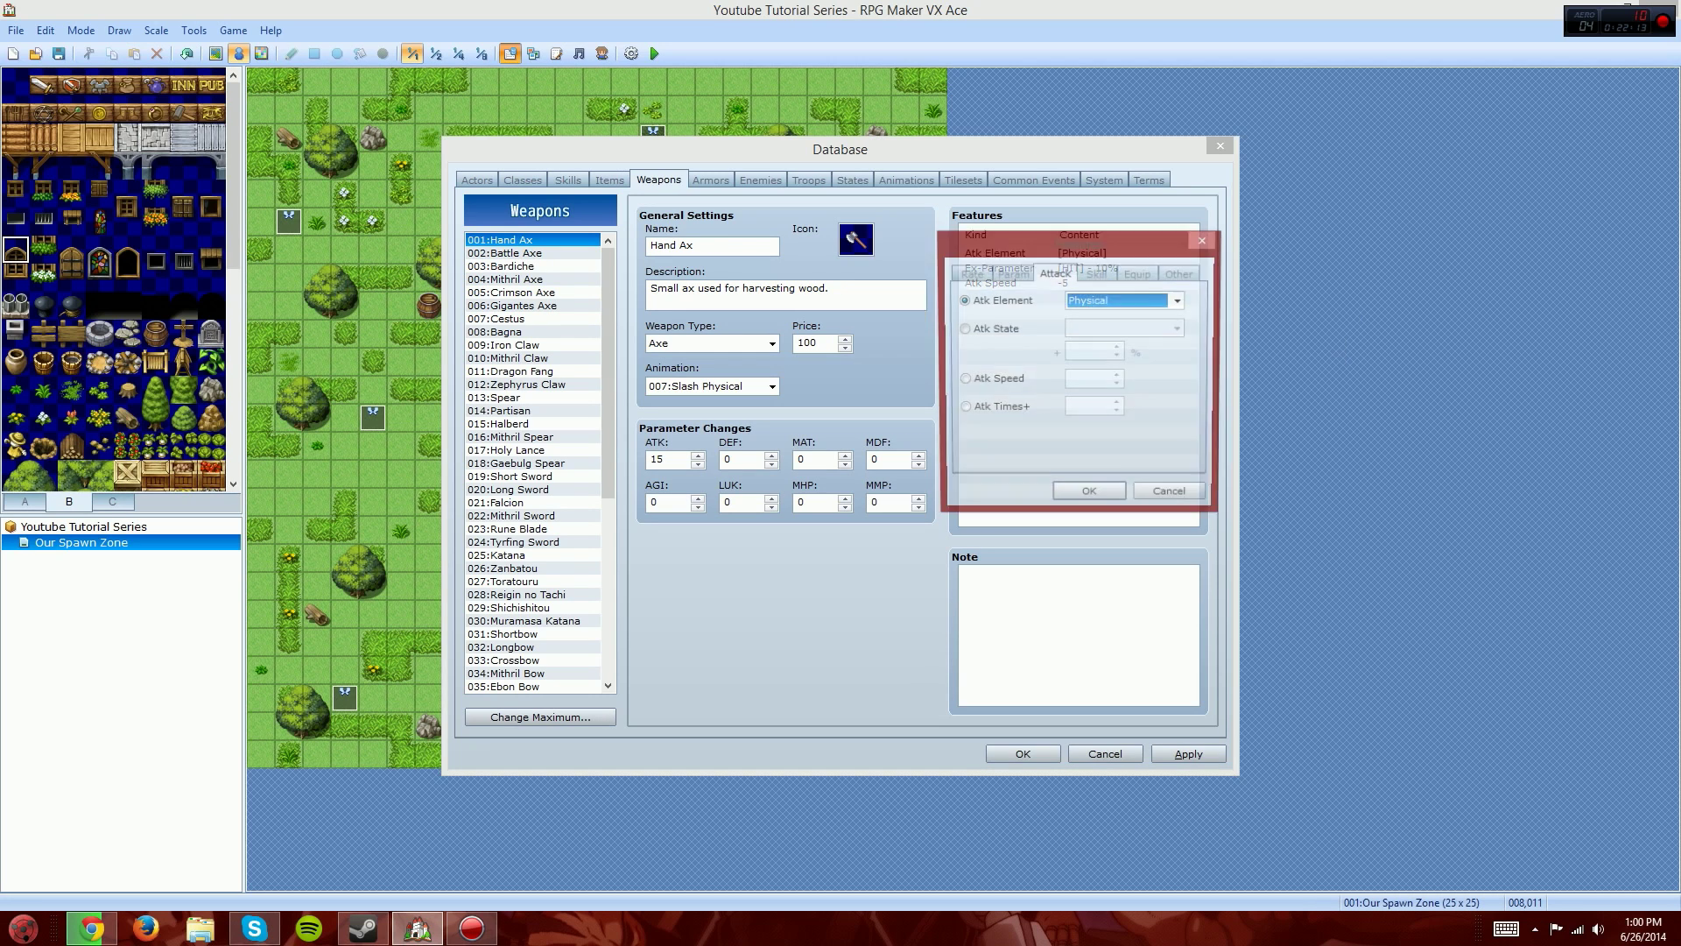
click(1130, 300)
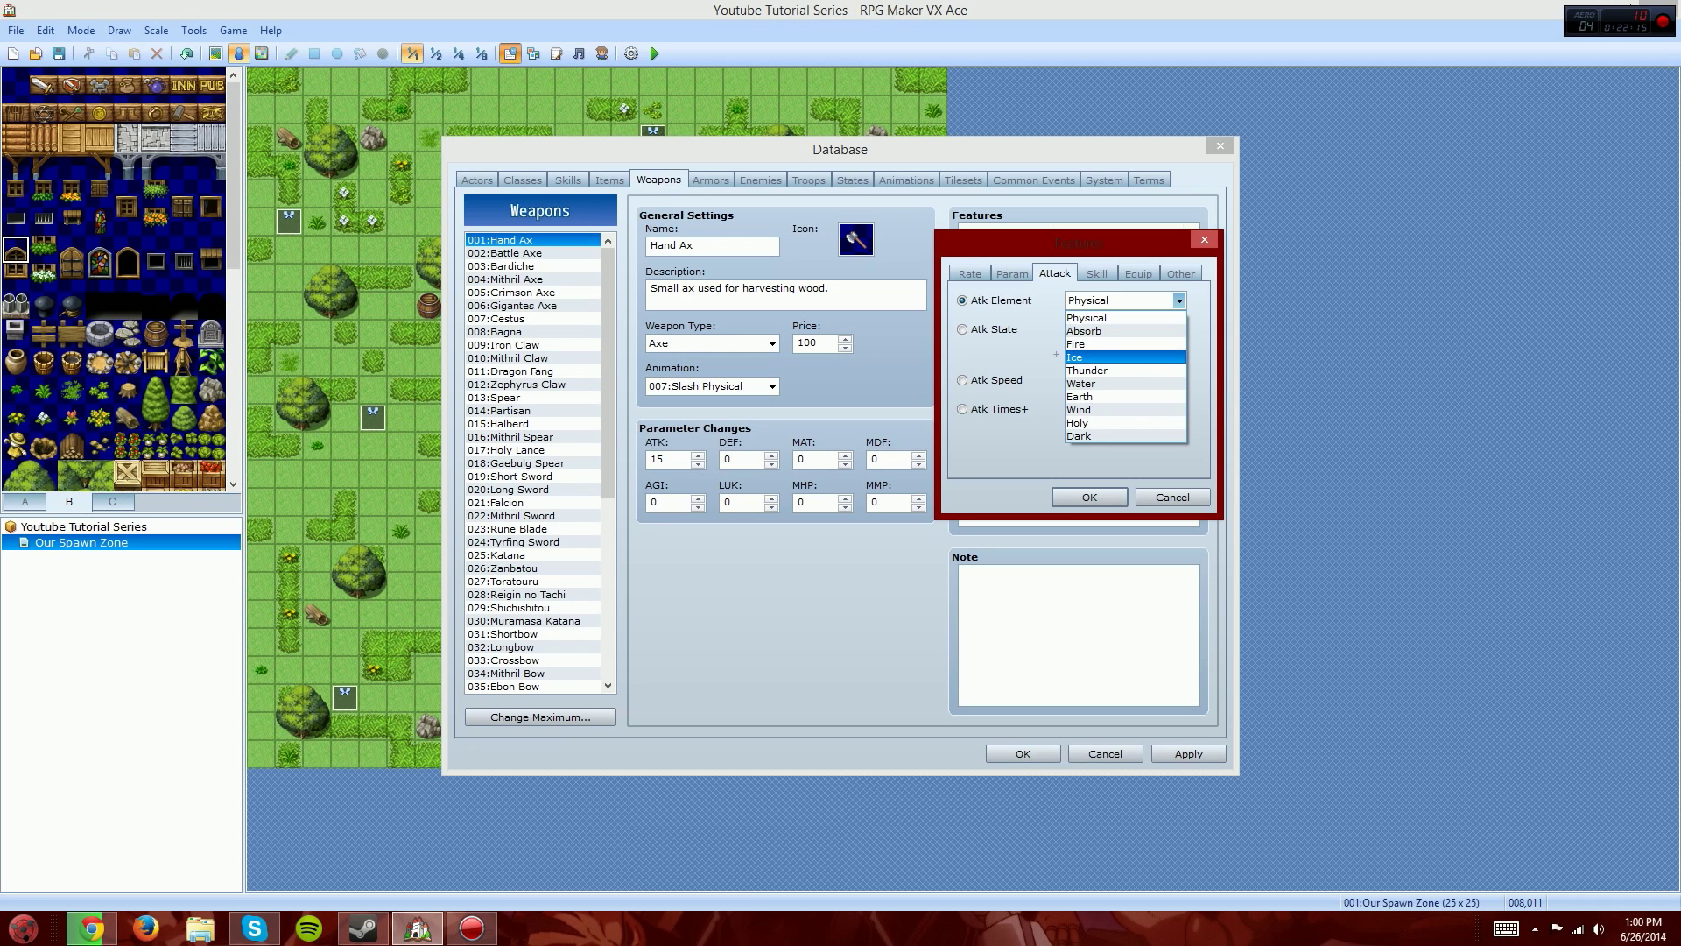
click(1121, 318)
click(1173, 497)
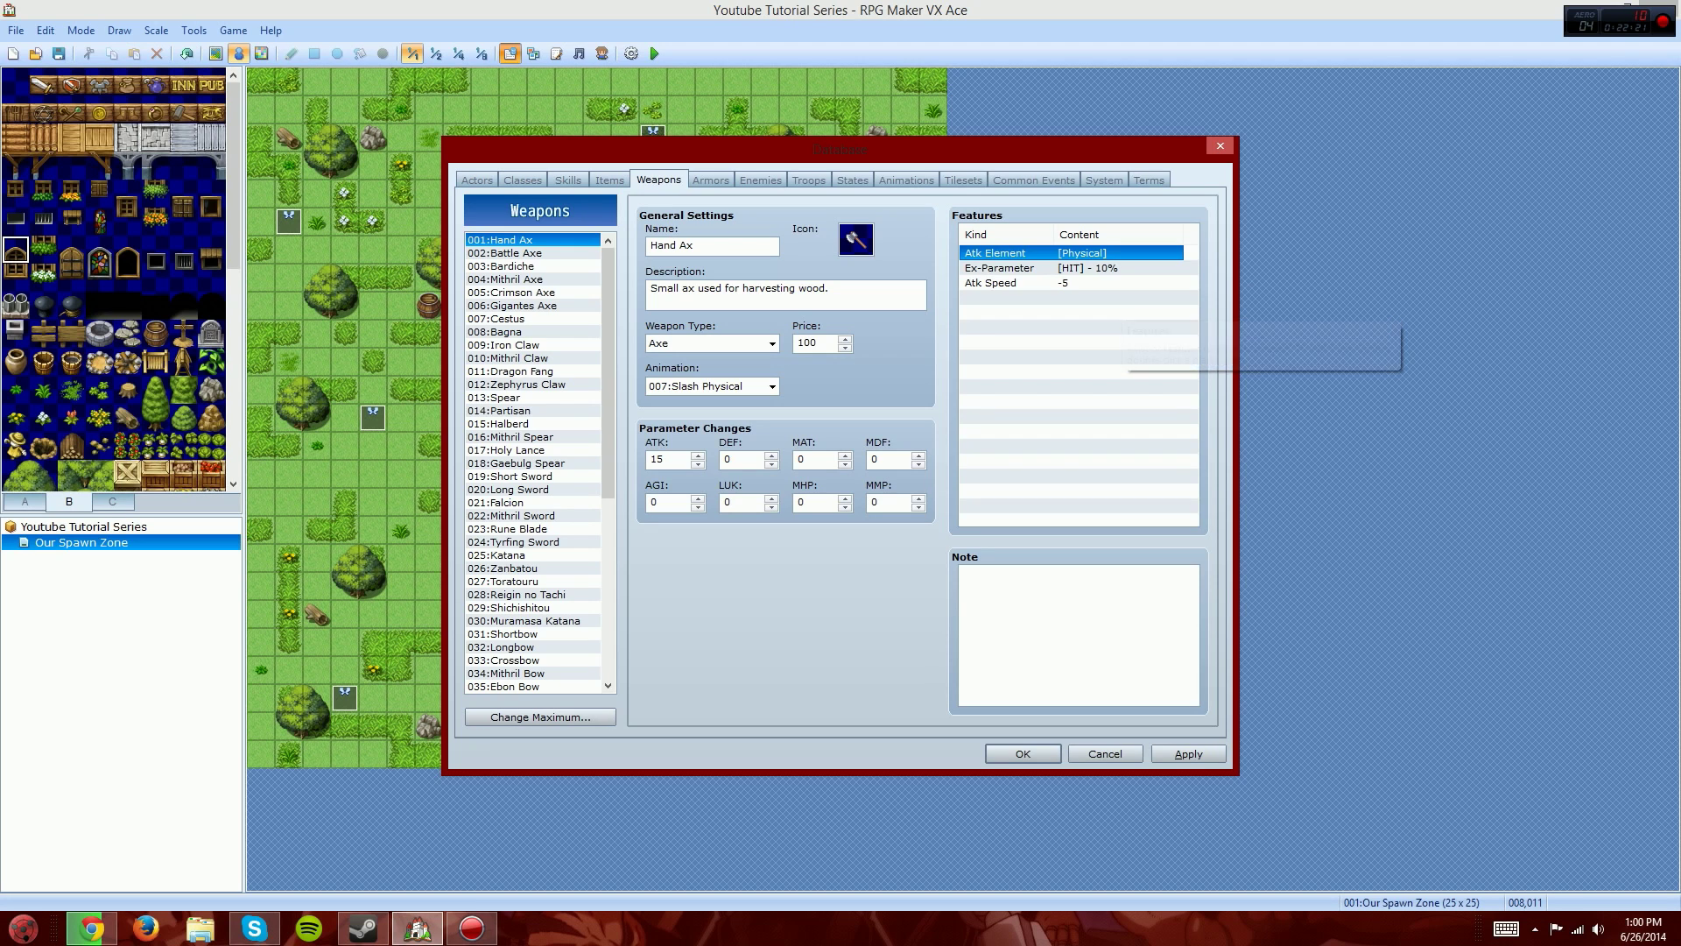
Step: Check the actor's features, add the Gold Double party ability to the Hand Ax as a trial, and delete it again
click(477, 179)
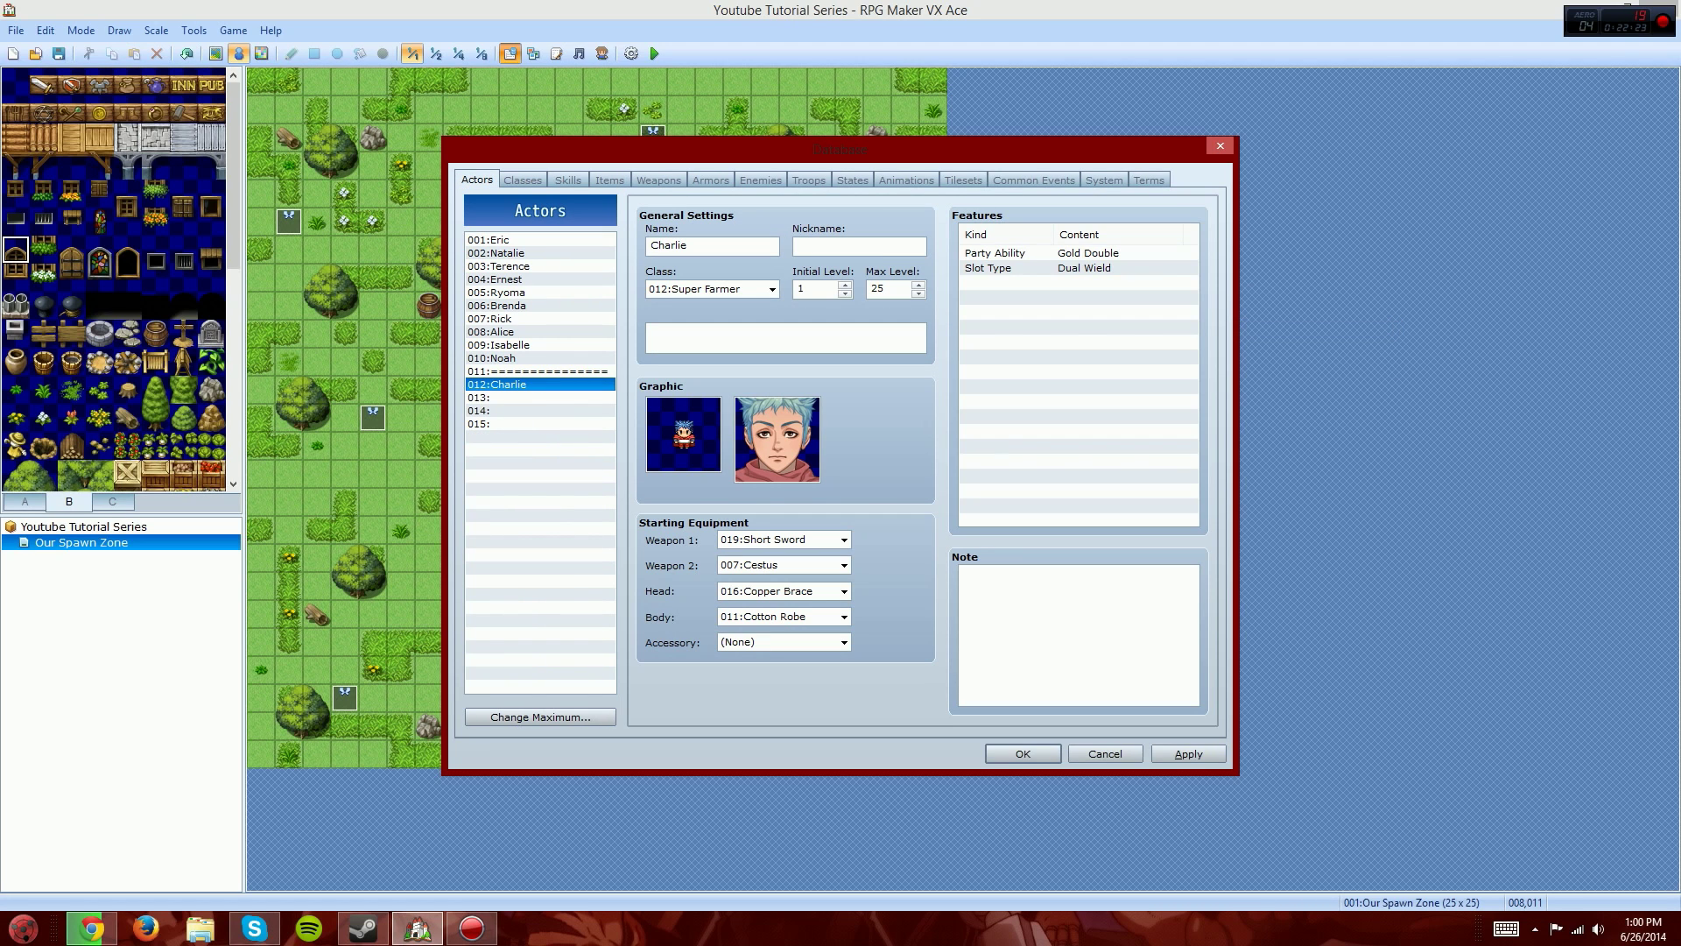
click(658, 180)
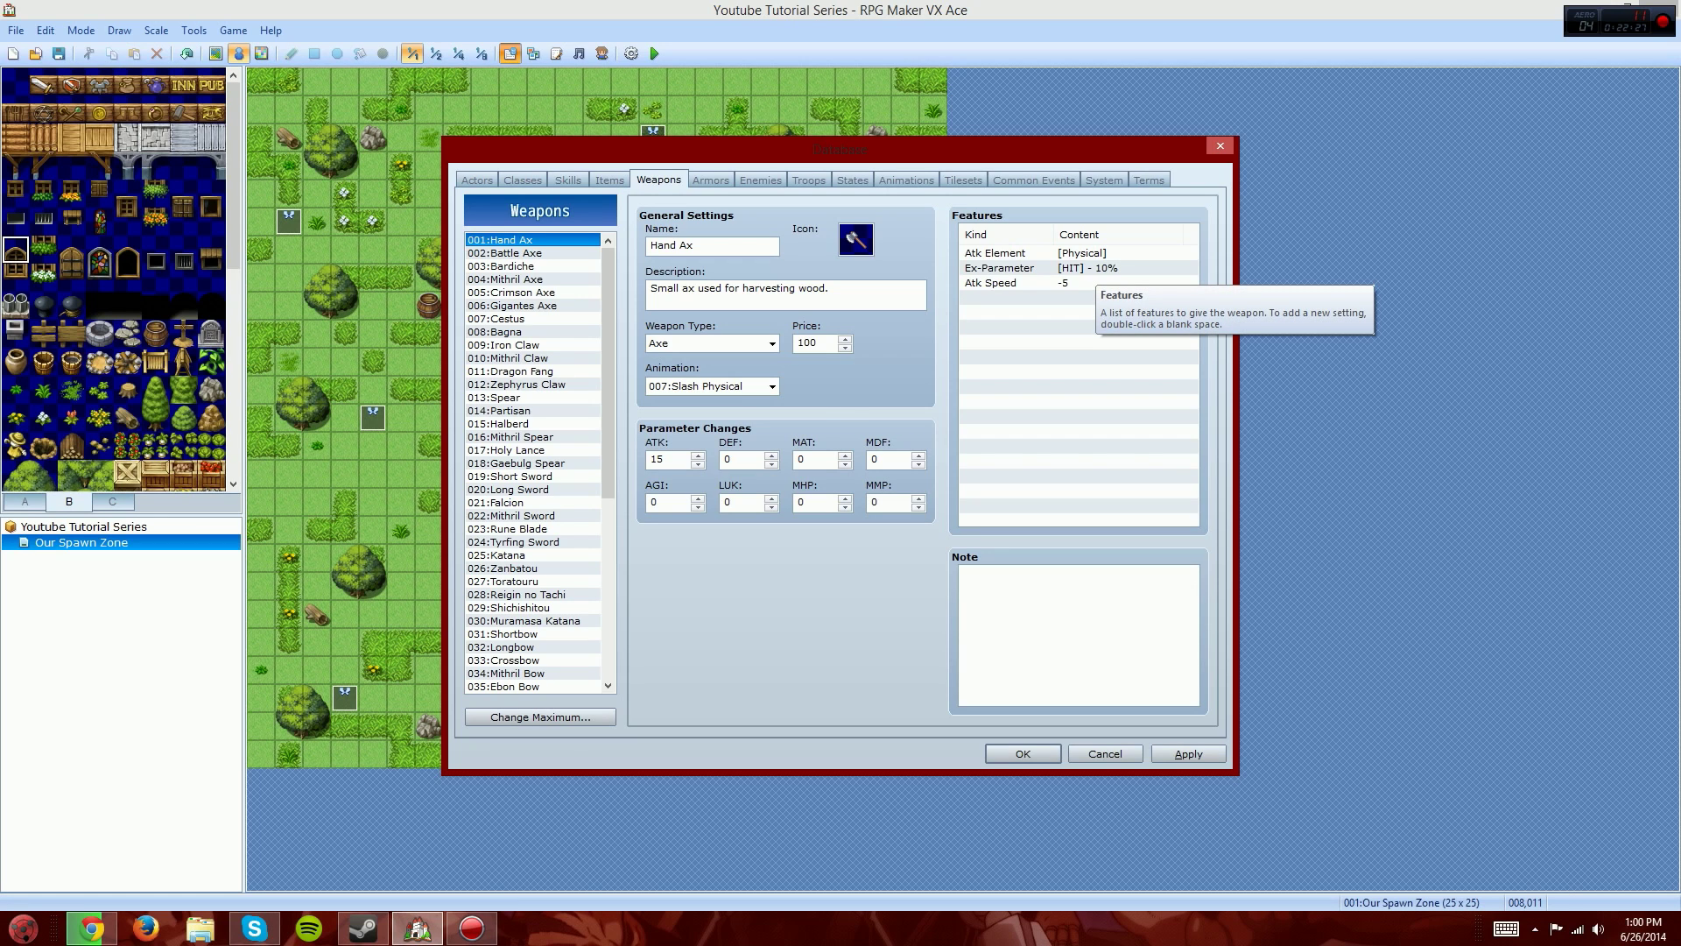
double_click(1078, 306)
click(1180, 273)
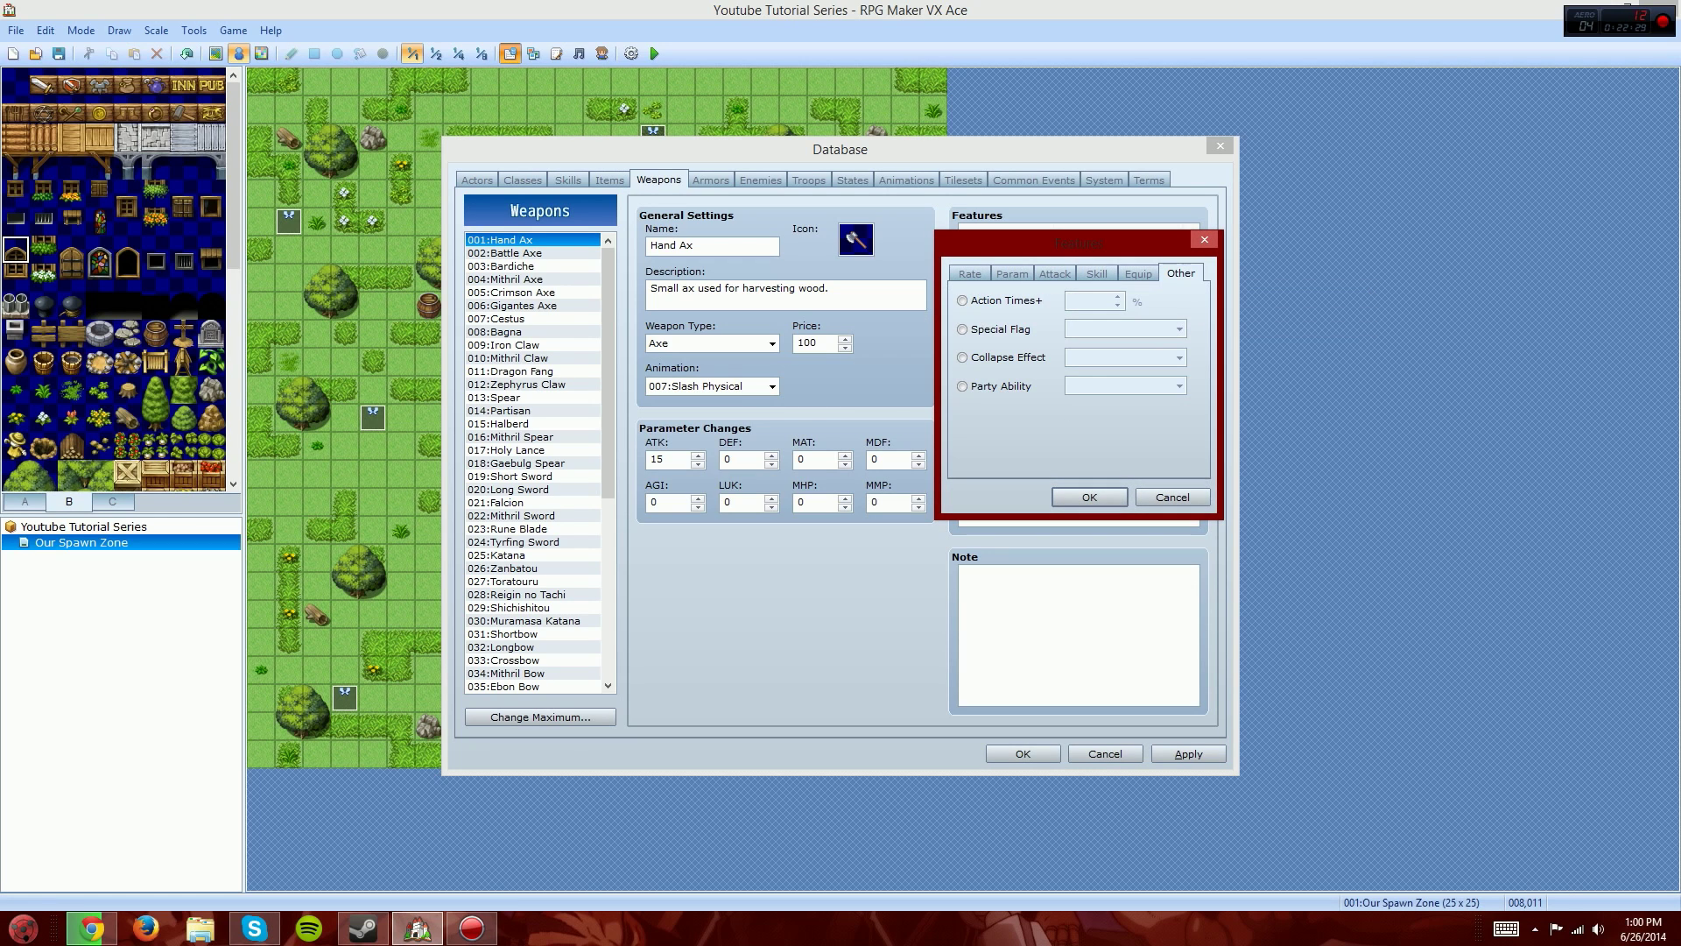
click(994, 386)
click(1138, 386)
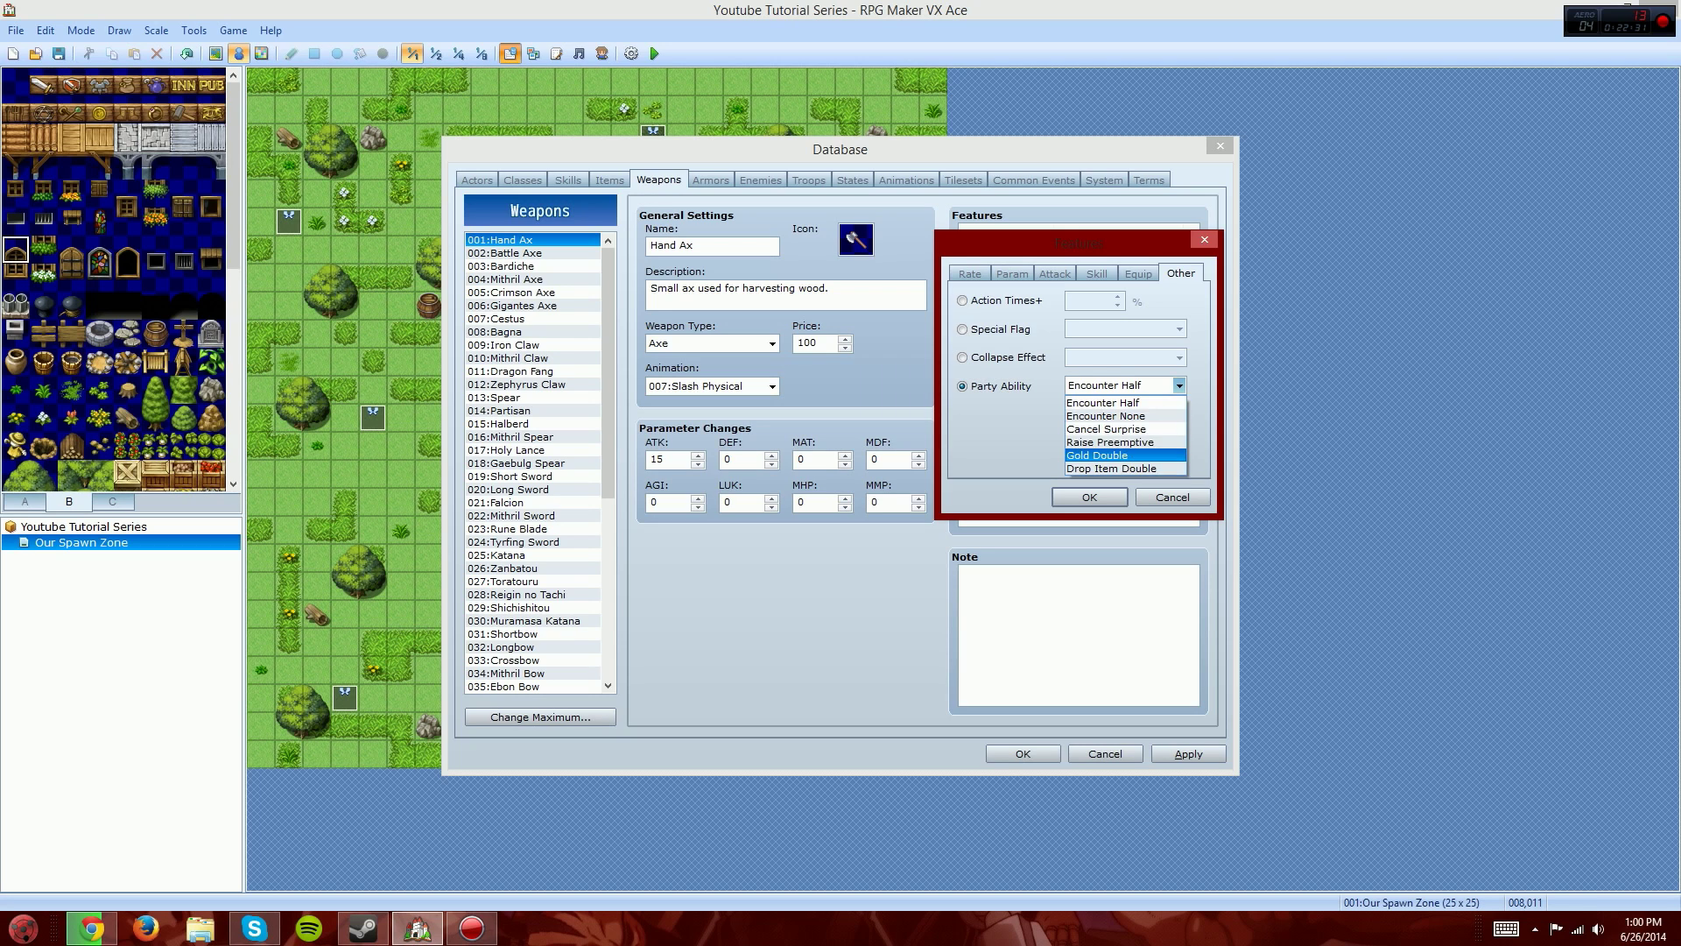
click(1121, 455)
click(1090, 498)
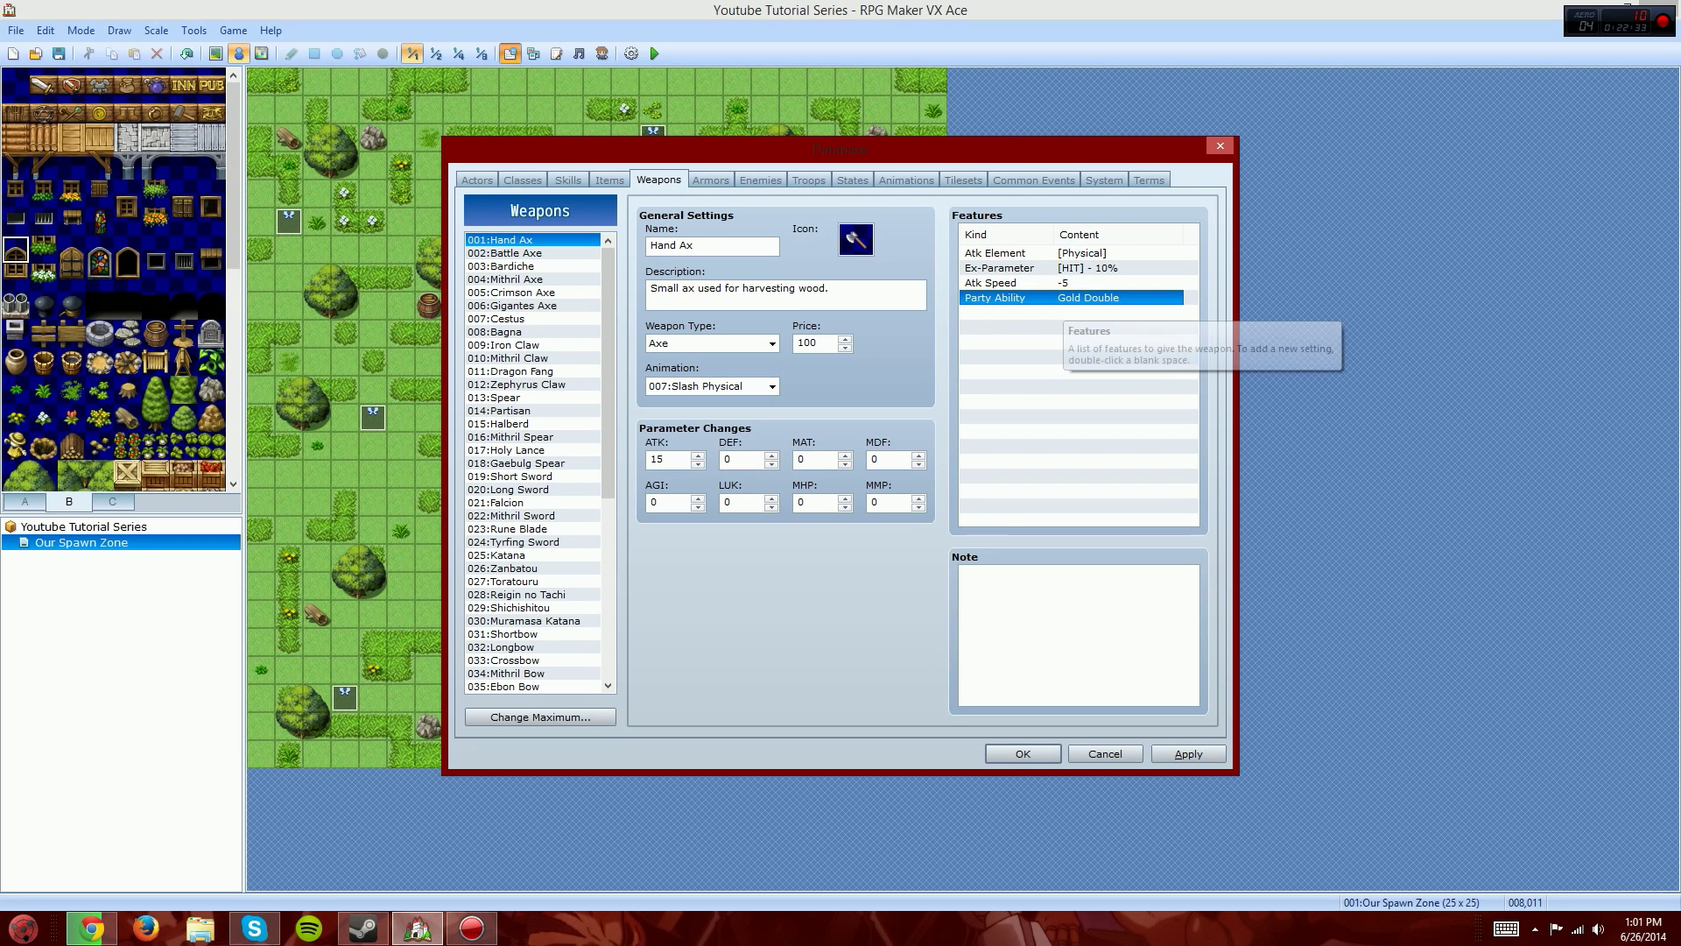
key(Delete)
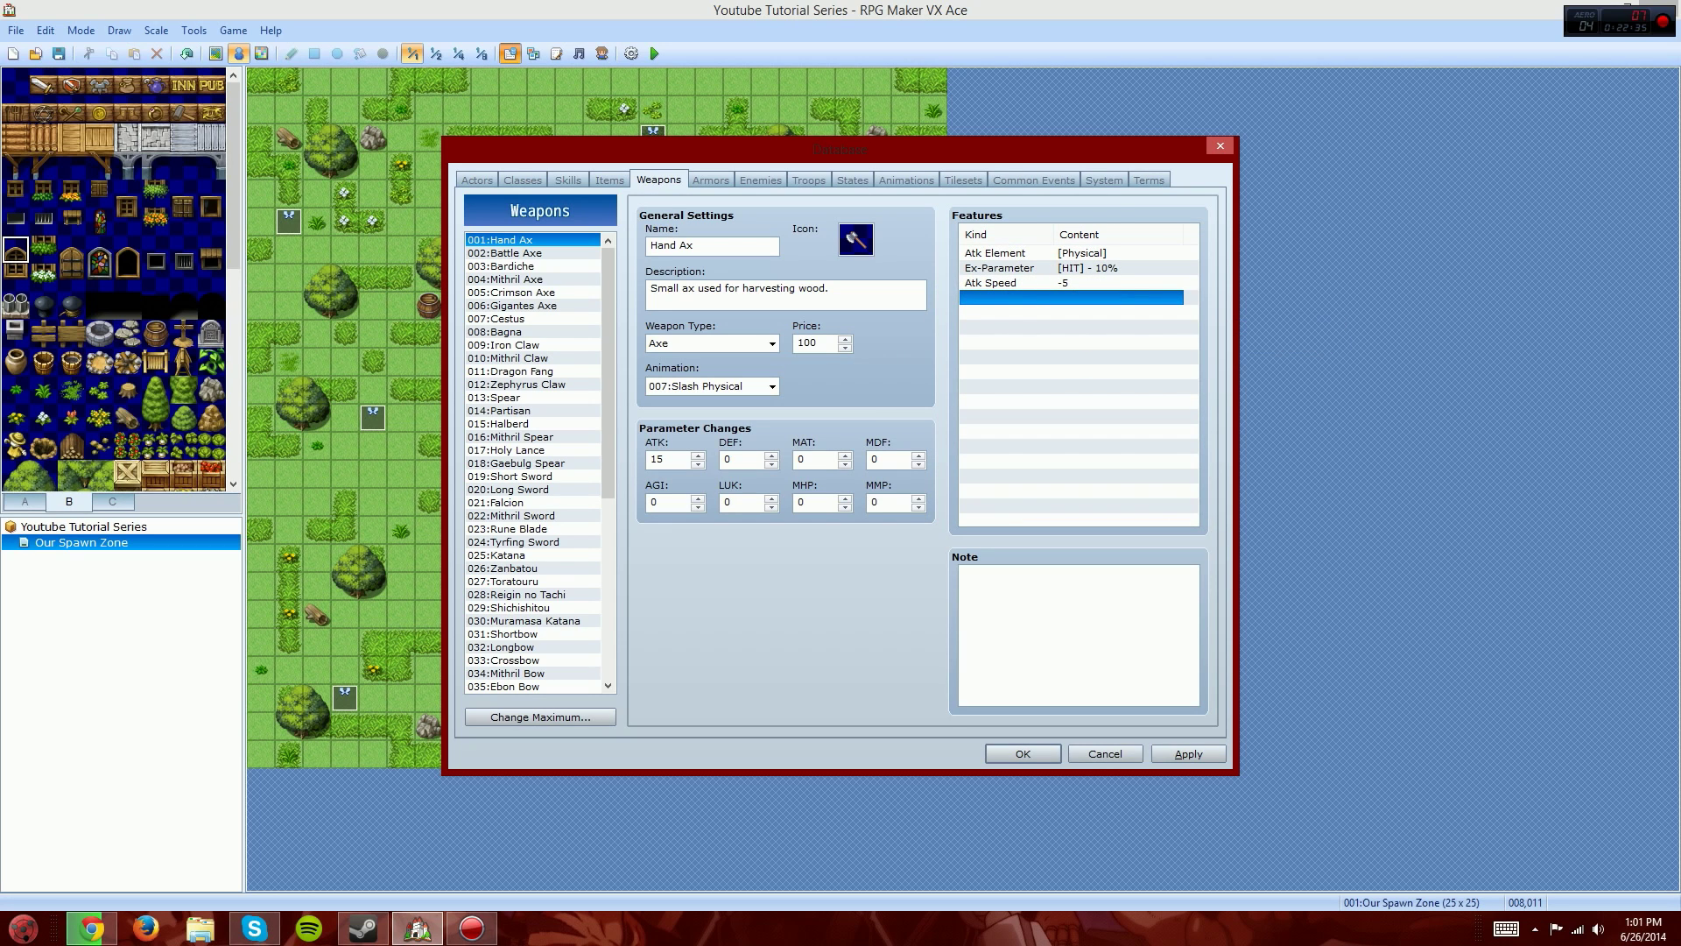
Step: Examine the armor type options of the Casual Clothes, keeping General Armour
click(710, 180)
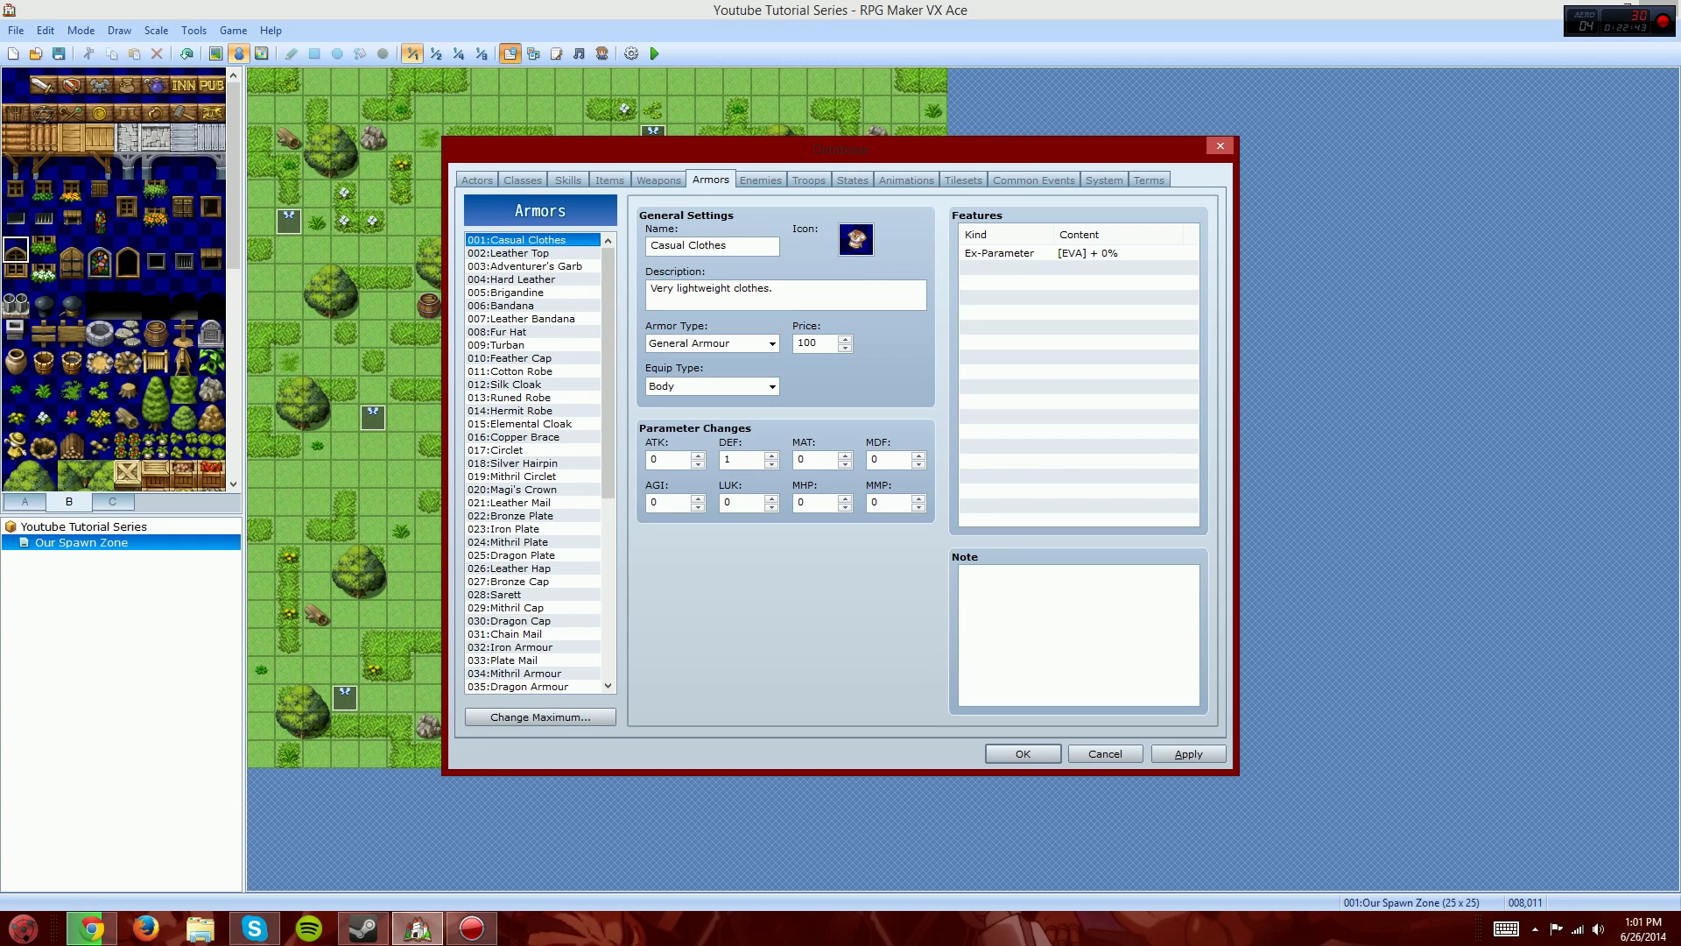
click(772, 343)
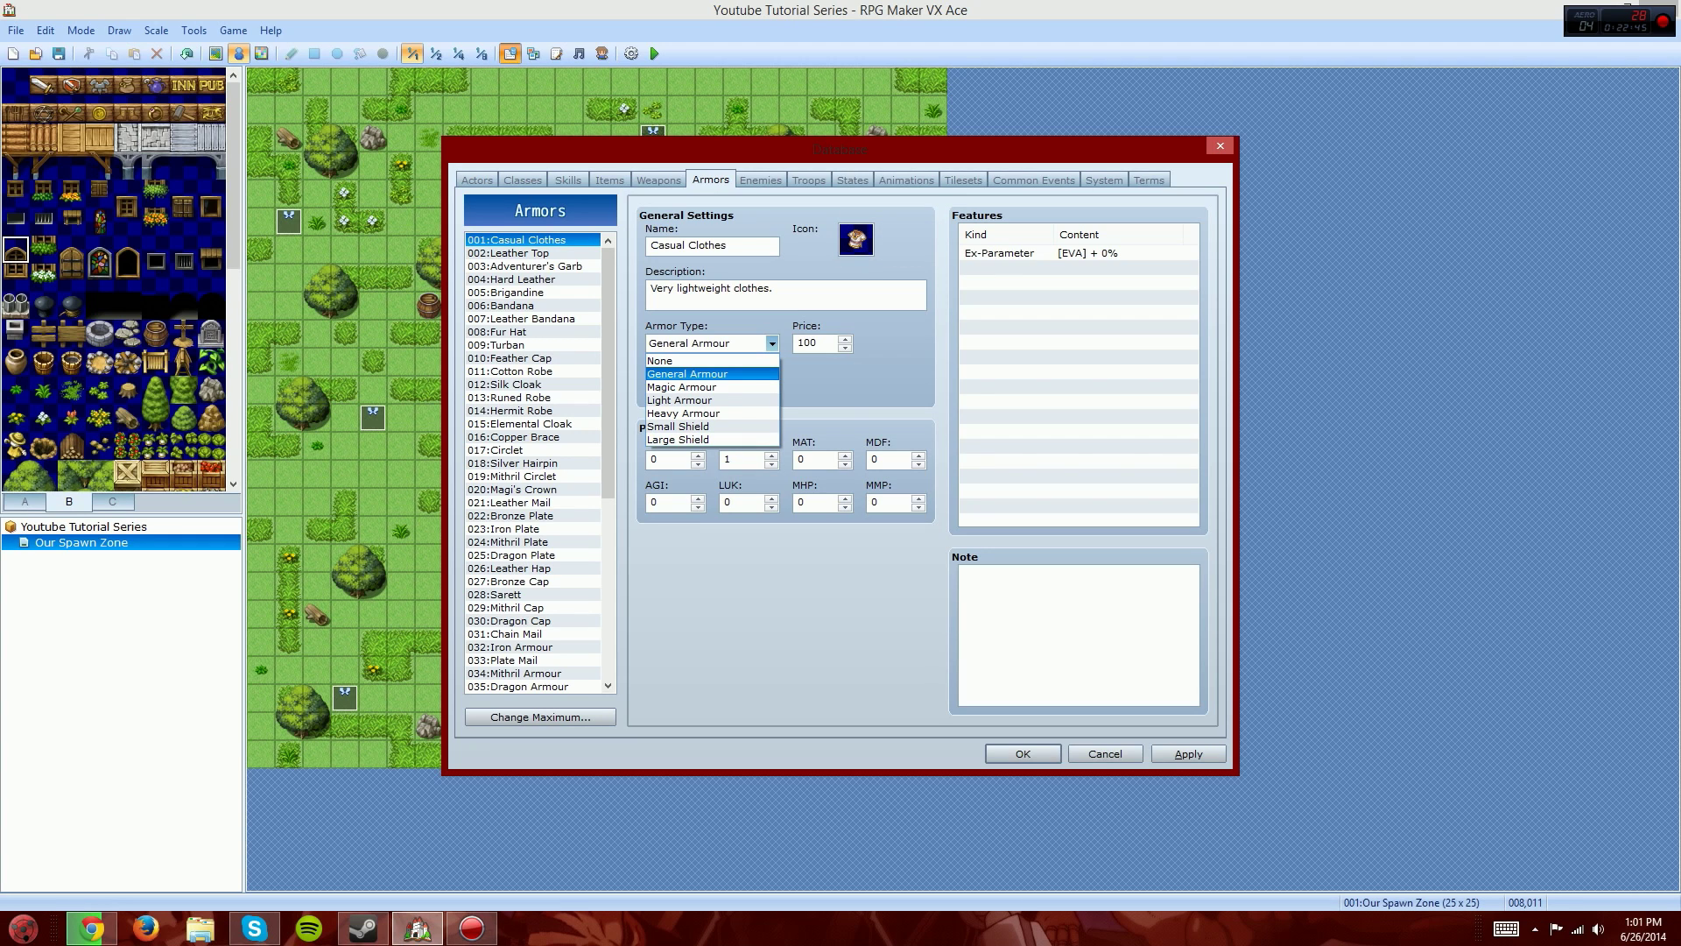
click(687, 374)
Step: Examine the equip type options of the Casual Clothes, trying Head and restoring Body
click(771, 386)
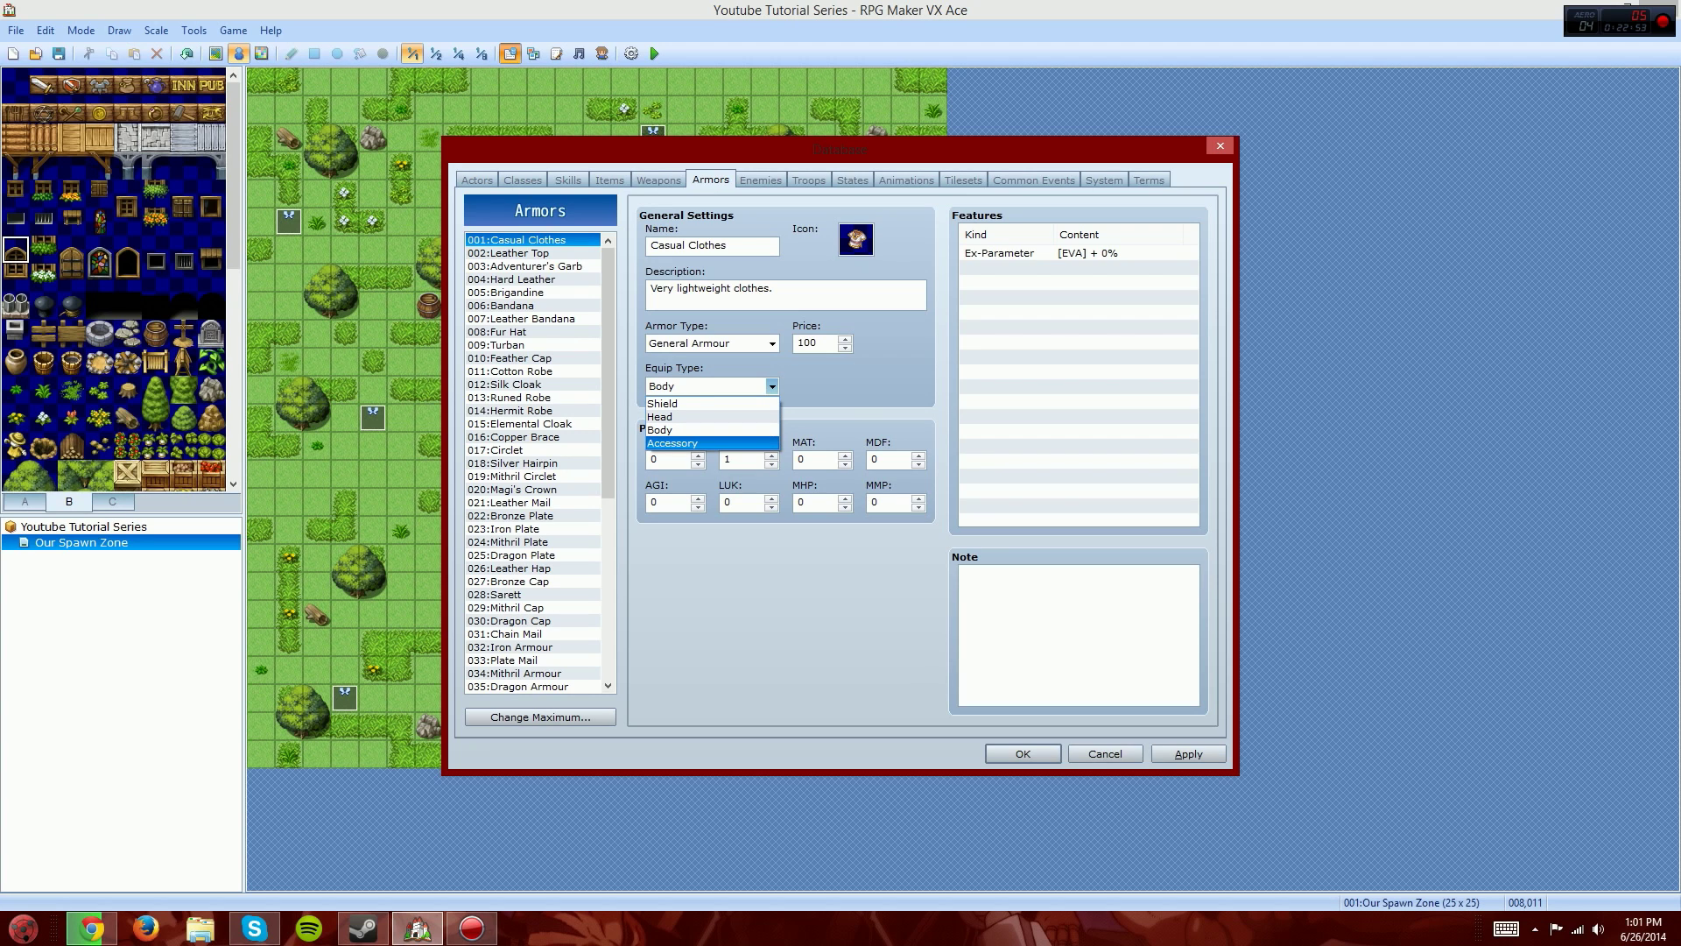
click(711, 417)
click(745, 386)
click(711, 430)
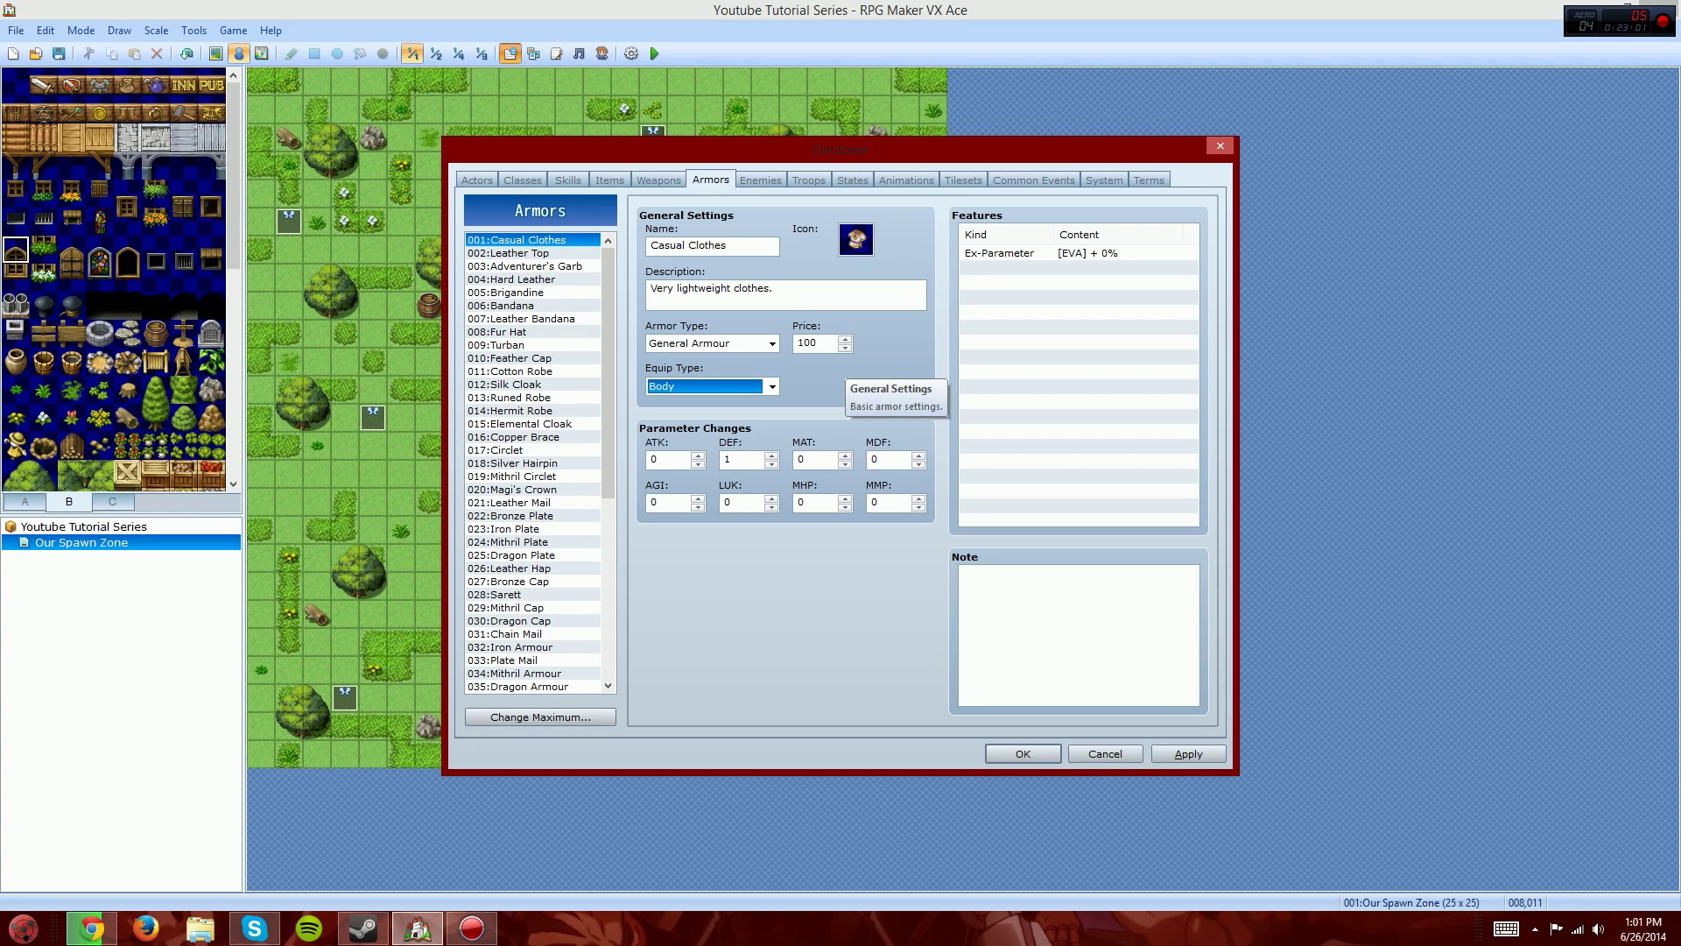
click(759, 386)
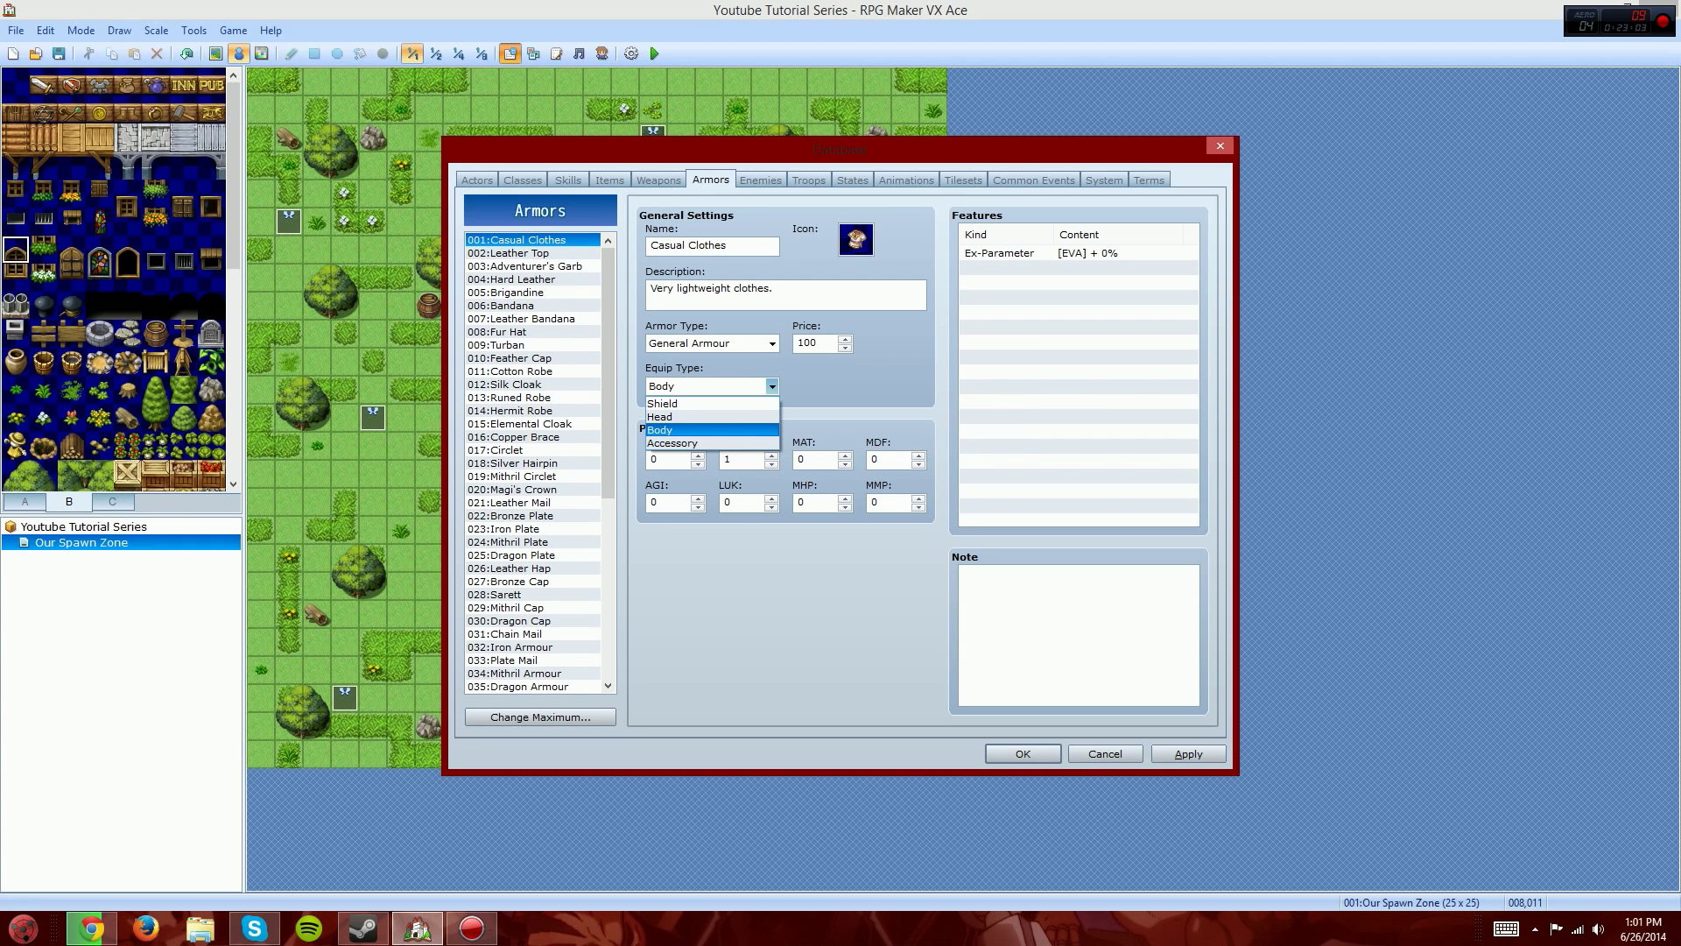
click(711, 430)
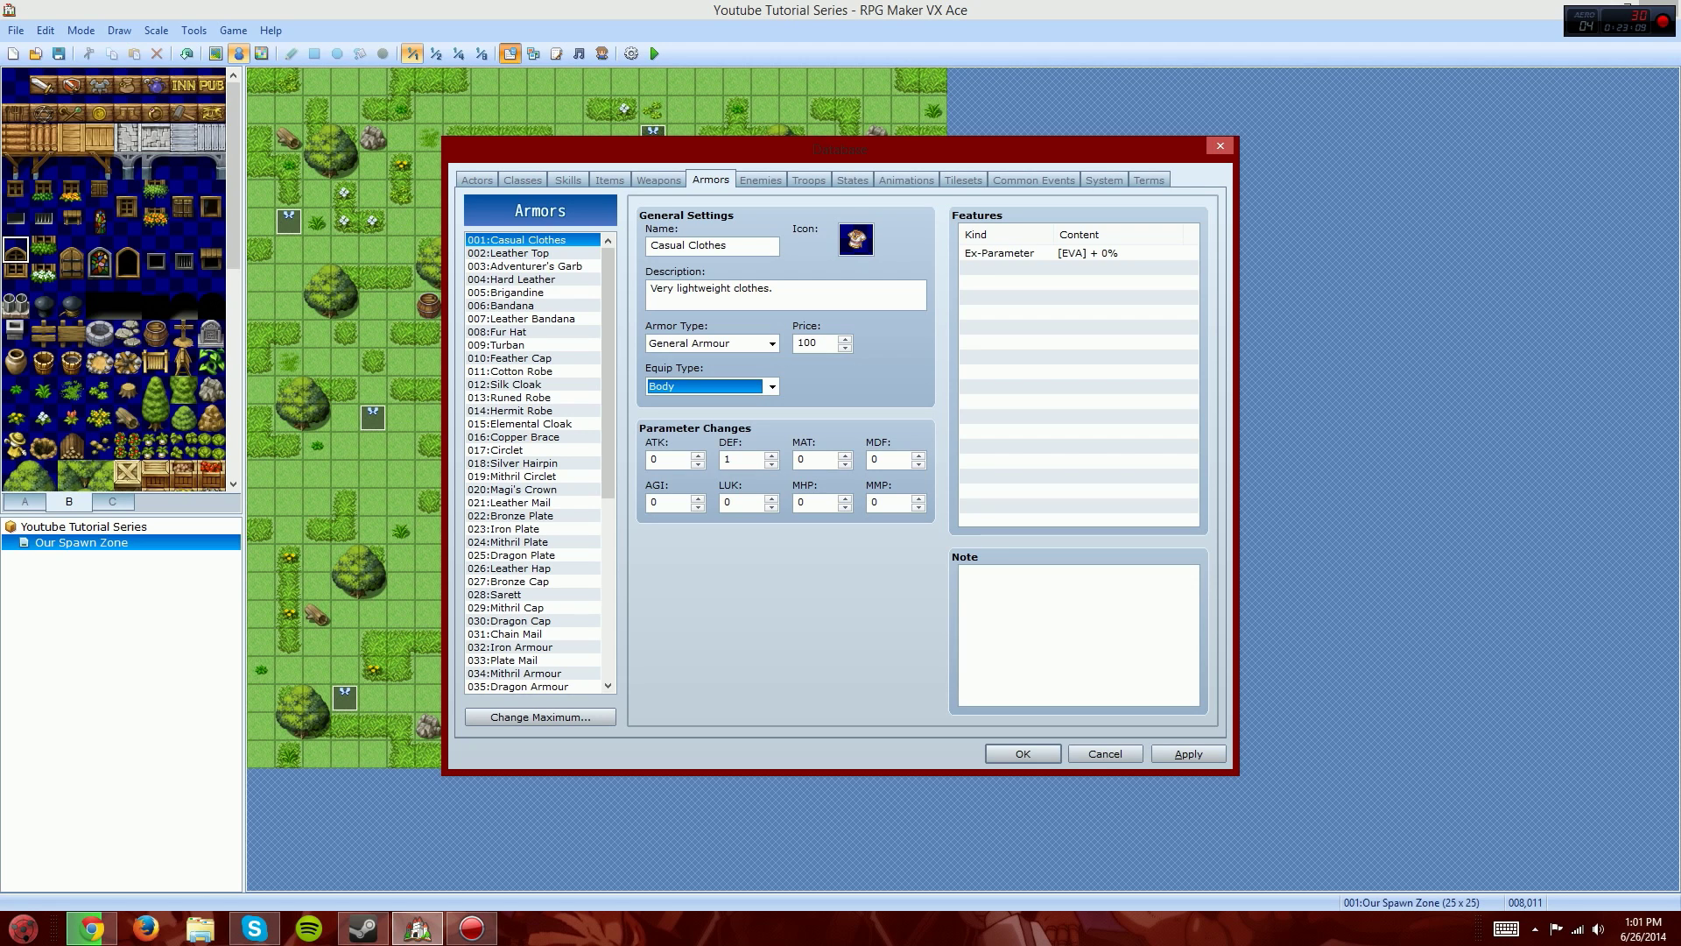
click(1050, 622)
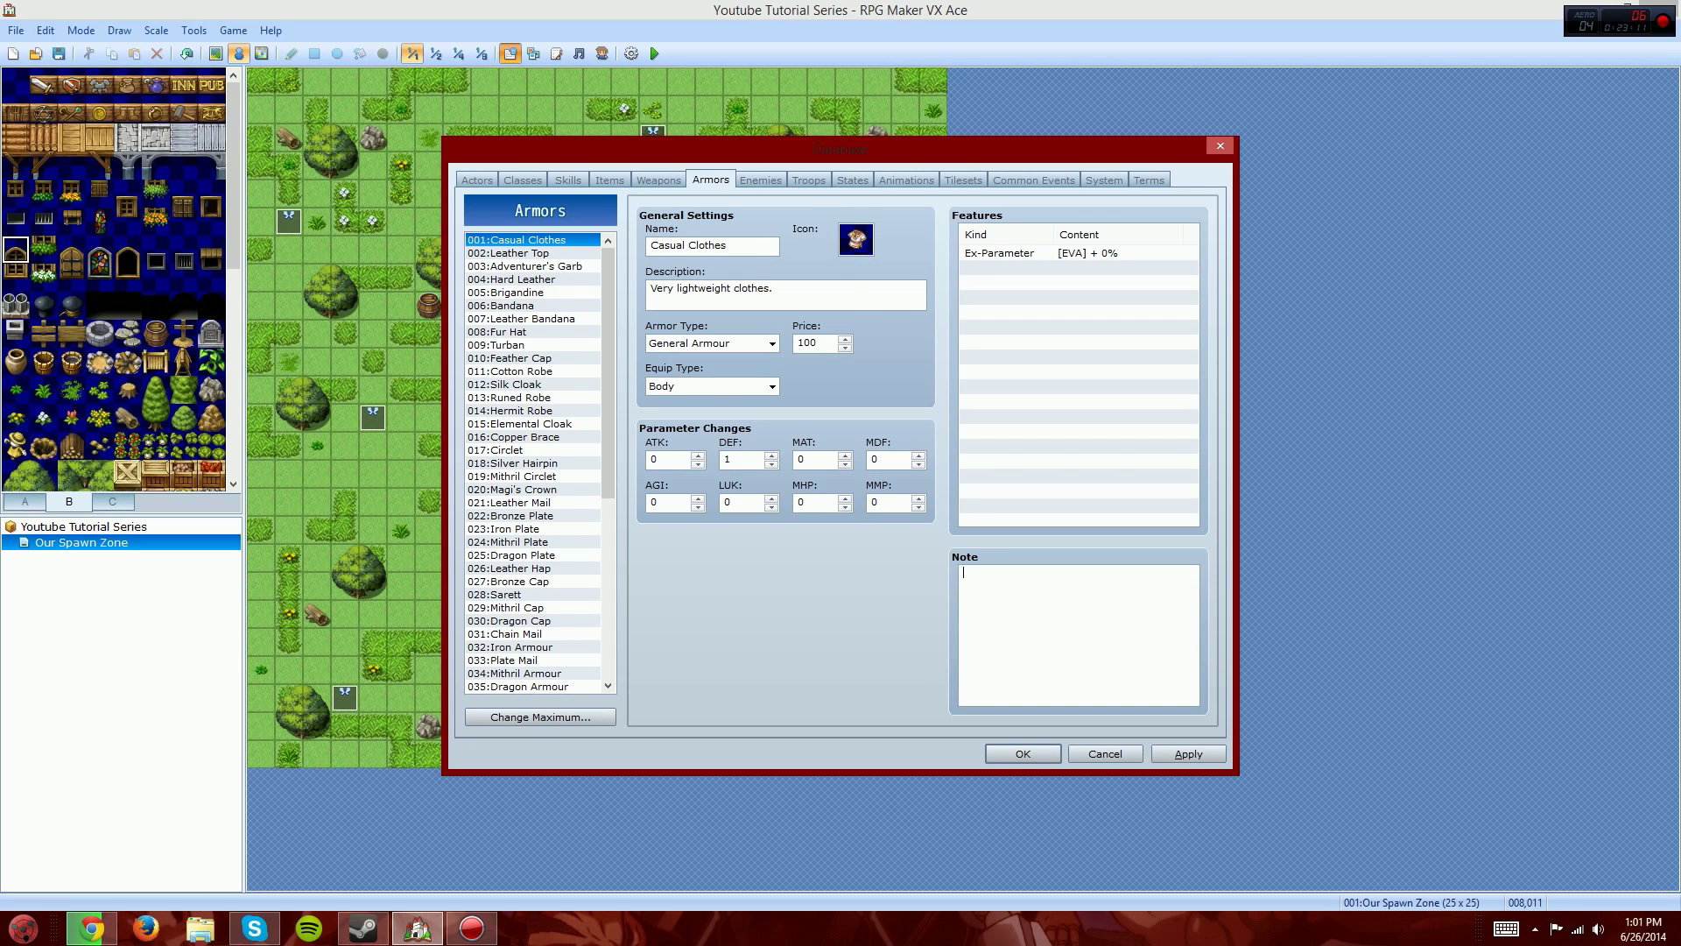
Step: Compare the Slime enemy's parameters, rewards and action patterns with those of the Demon God
click(761, 180)
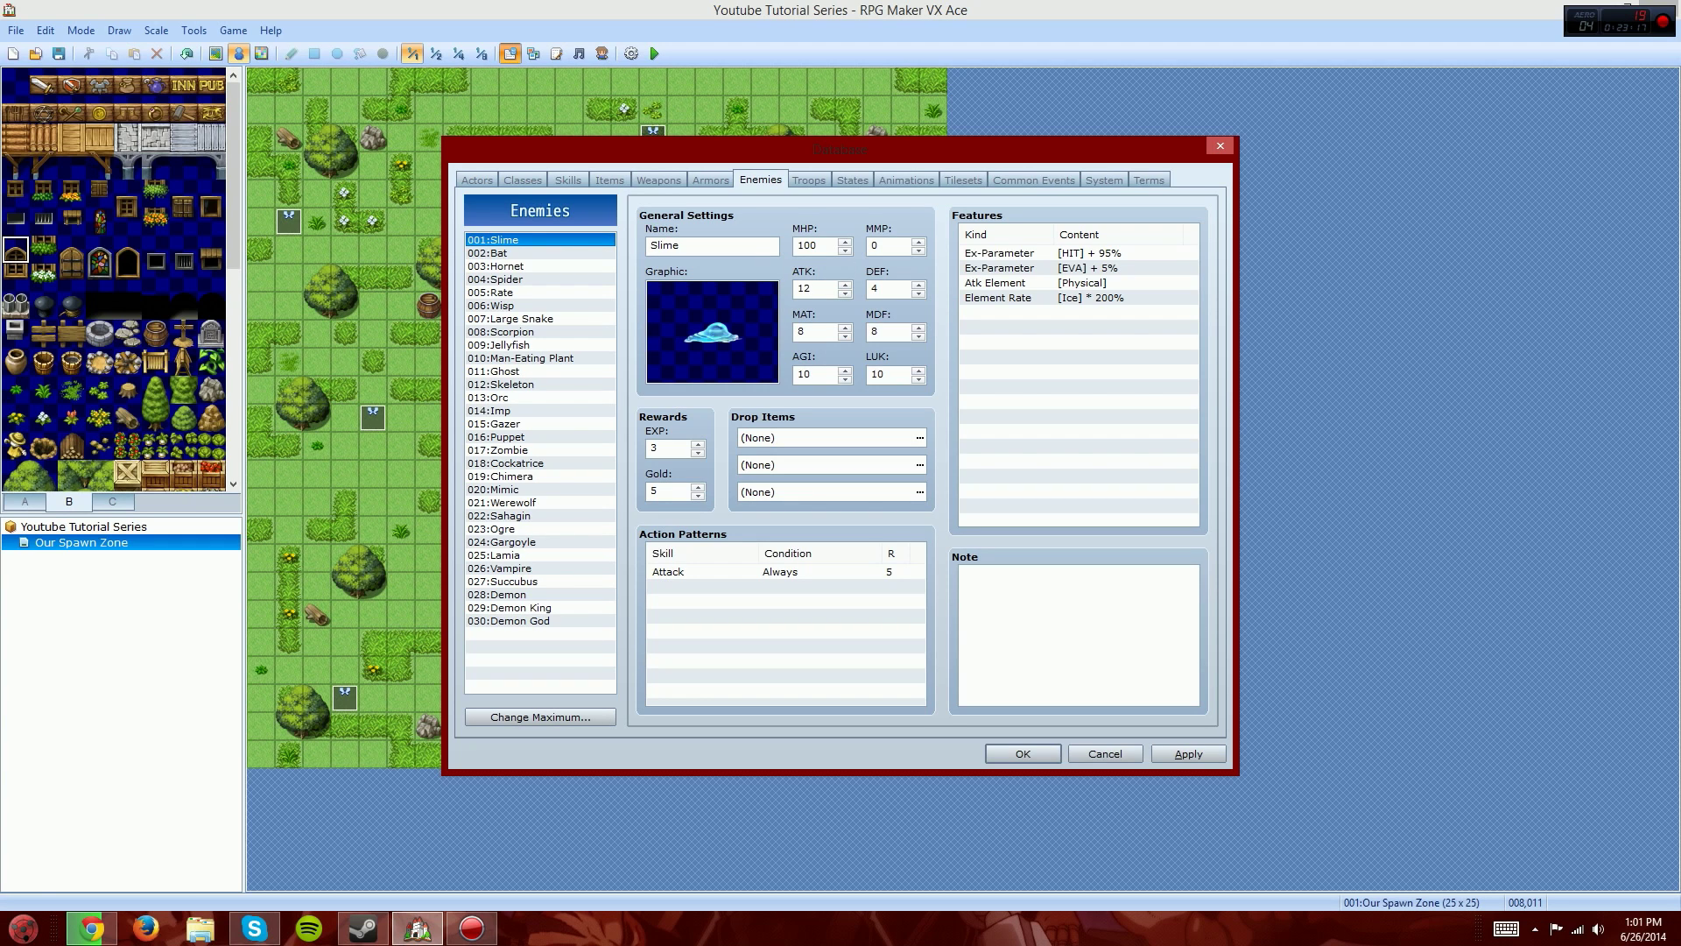
key(Tab)
click(683, 246)
key(Tab)
click(1077, 634)
click(508, 621)
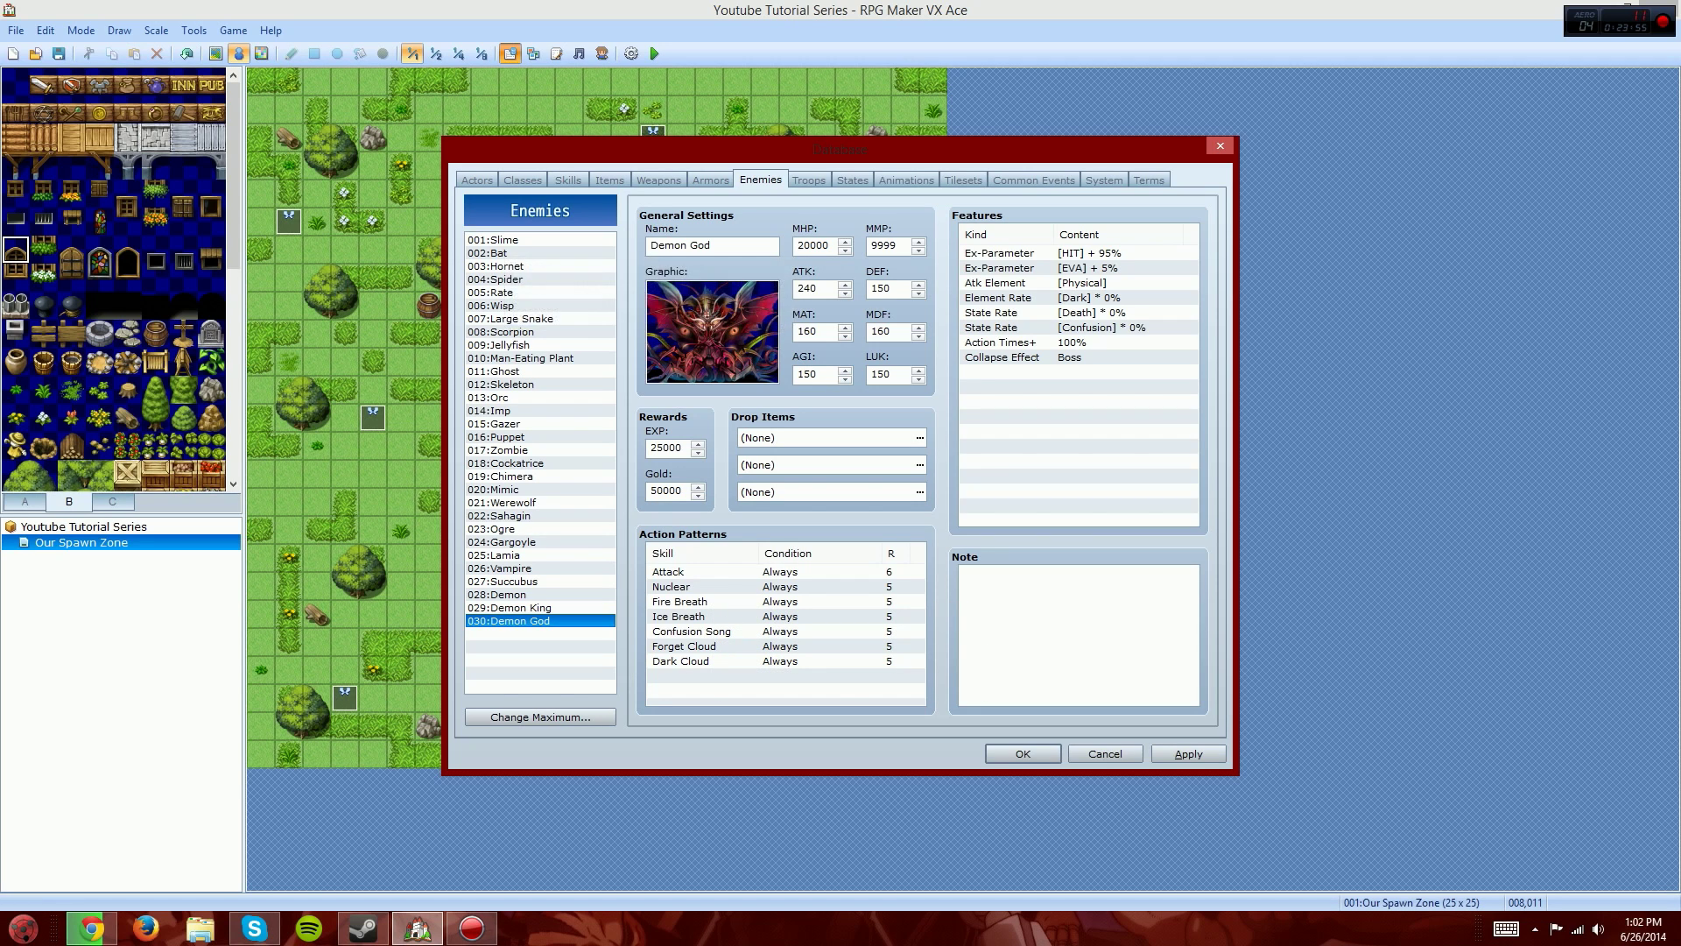
Step: Try Turn No. 5, HP, Always and Switch as conditions for the Slime's Attack action pattern, and cancel the changes
click(508, 240)
double_click(700, 572)
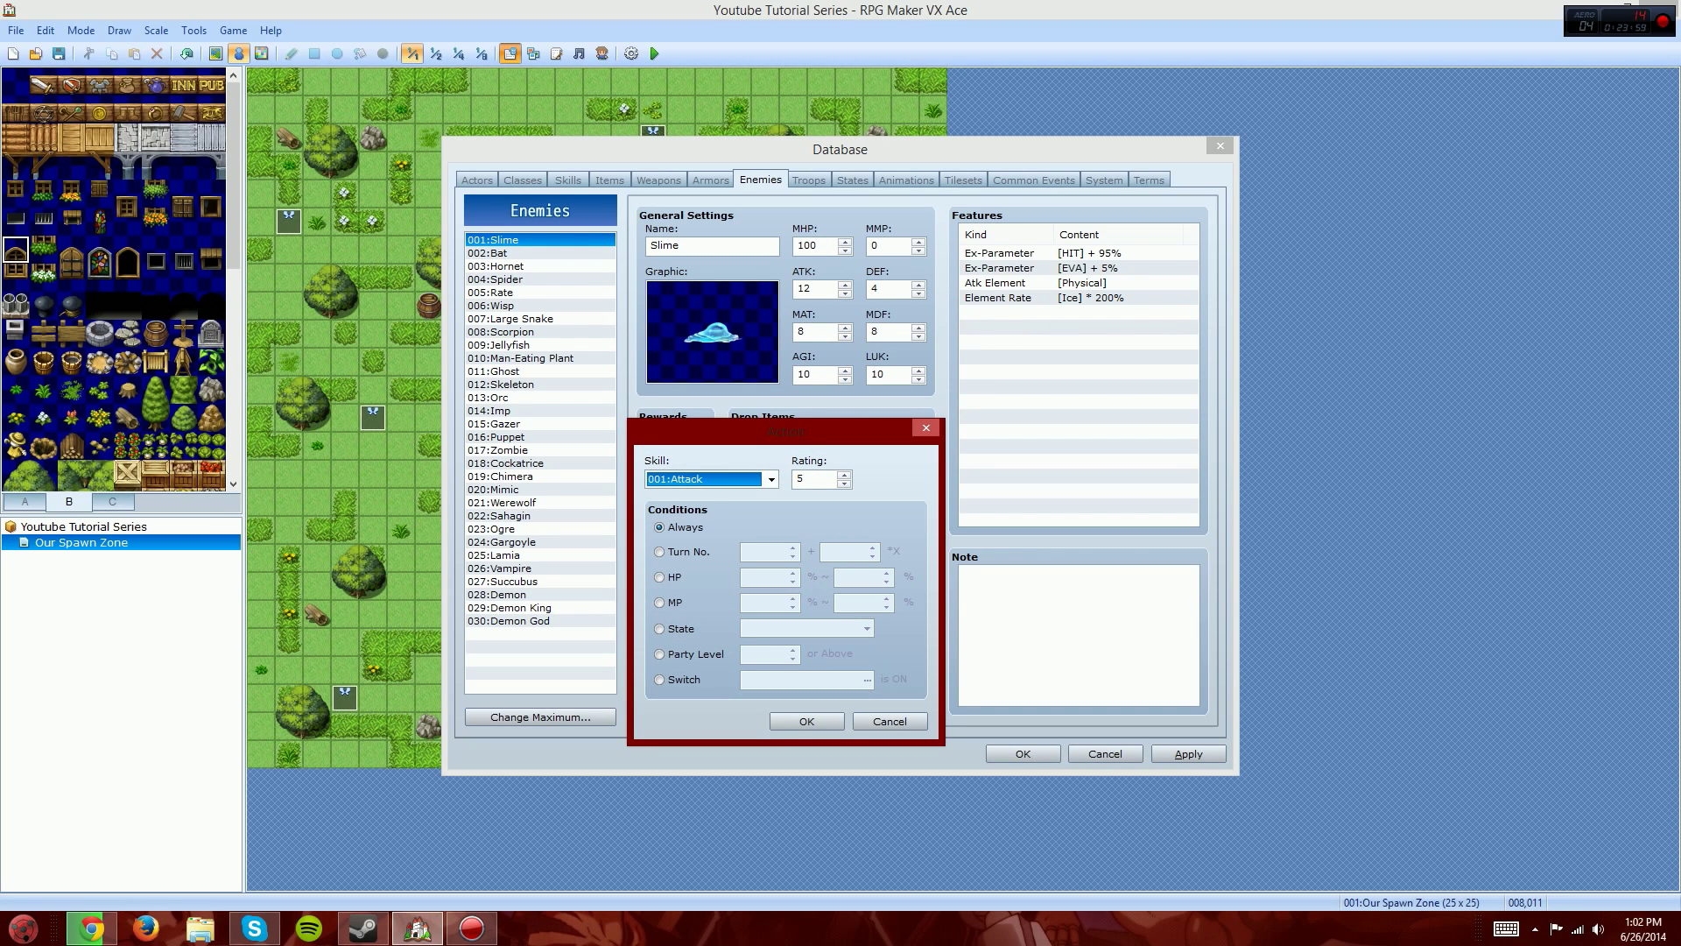
click(660, 552)
double_click(762, 551)
text(5)
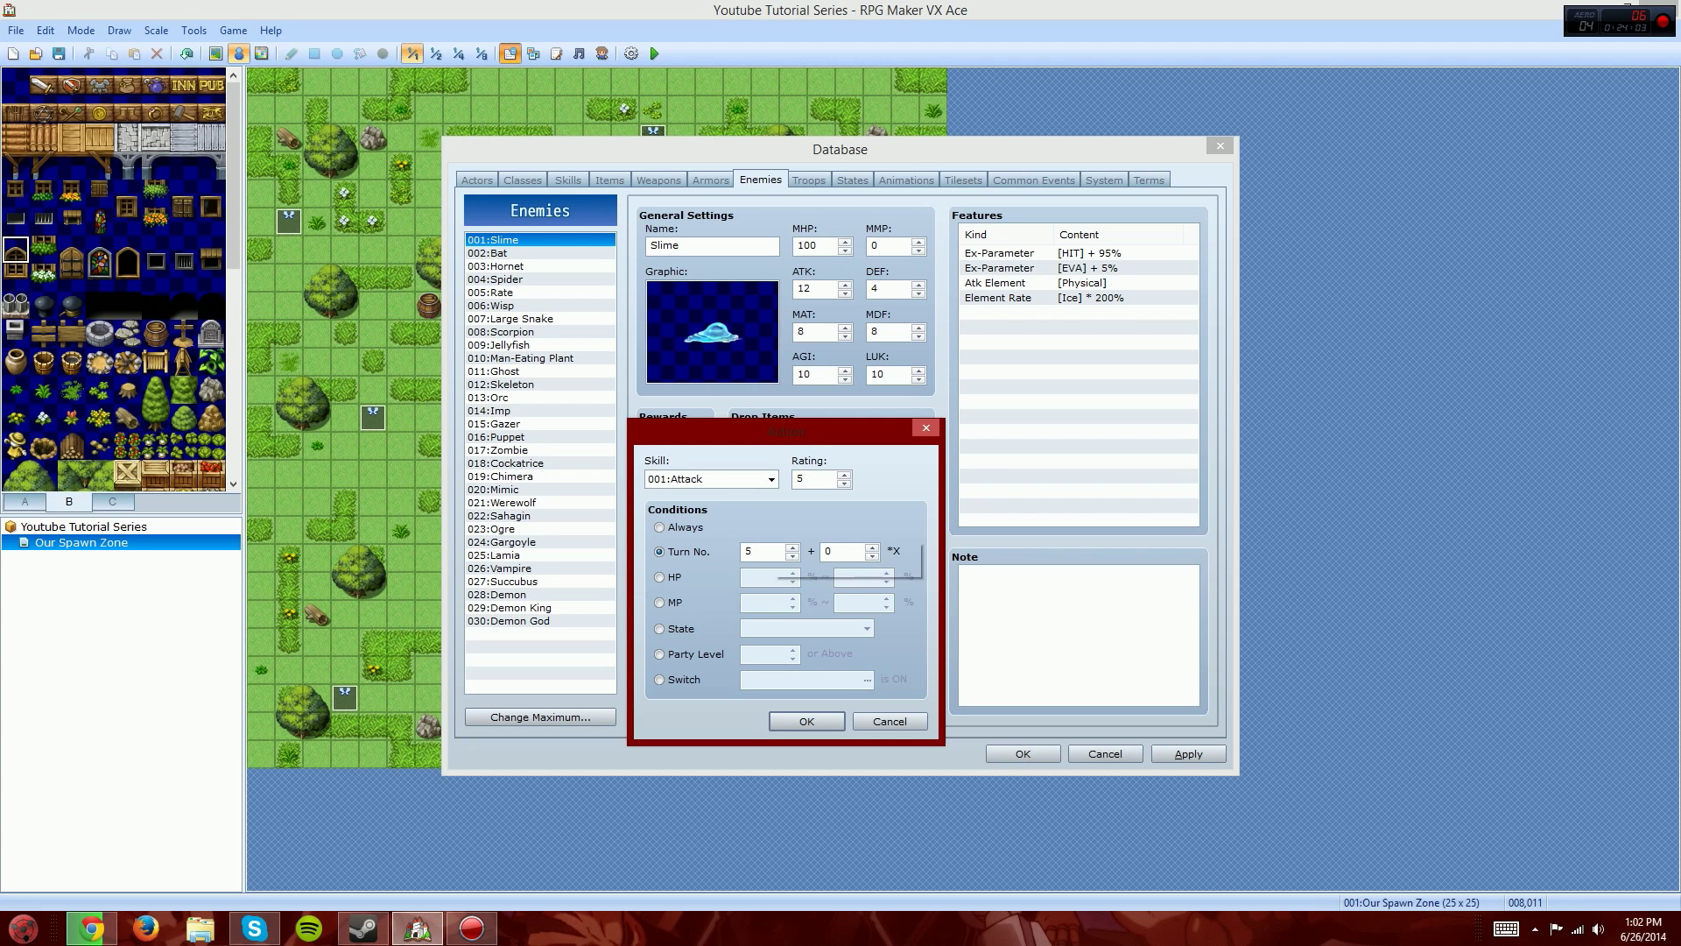
click(659, 578)
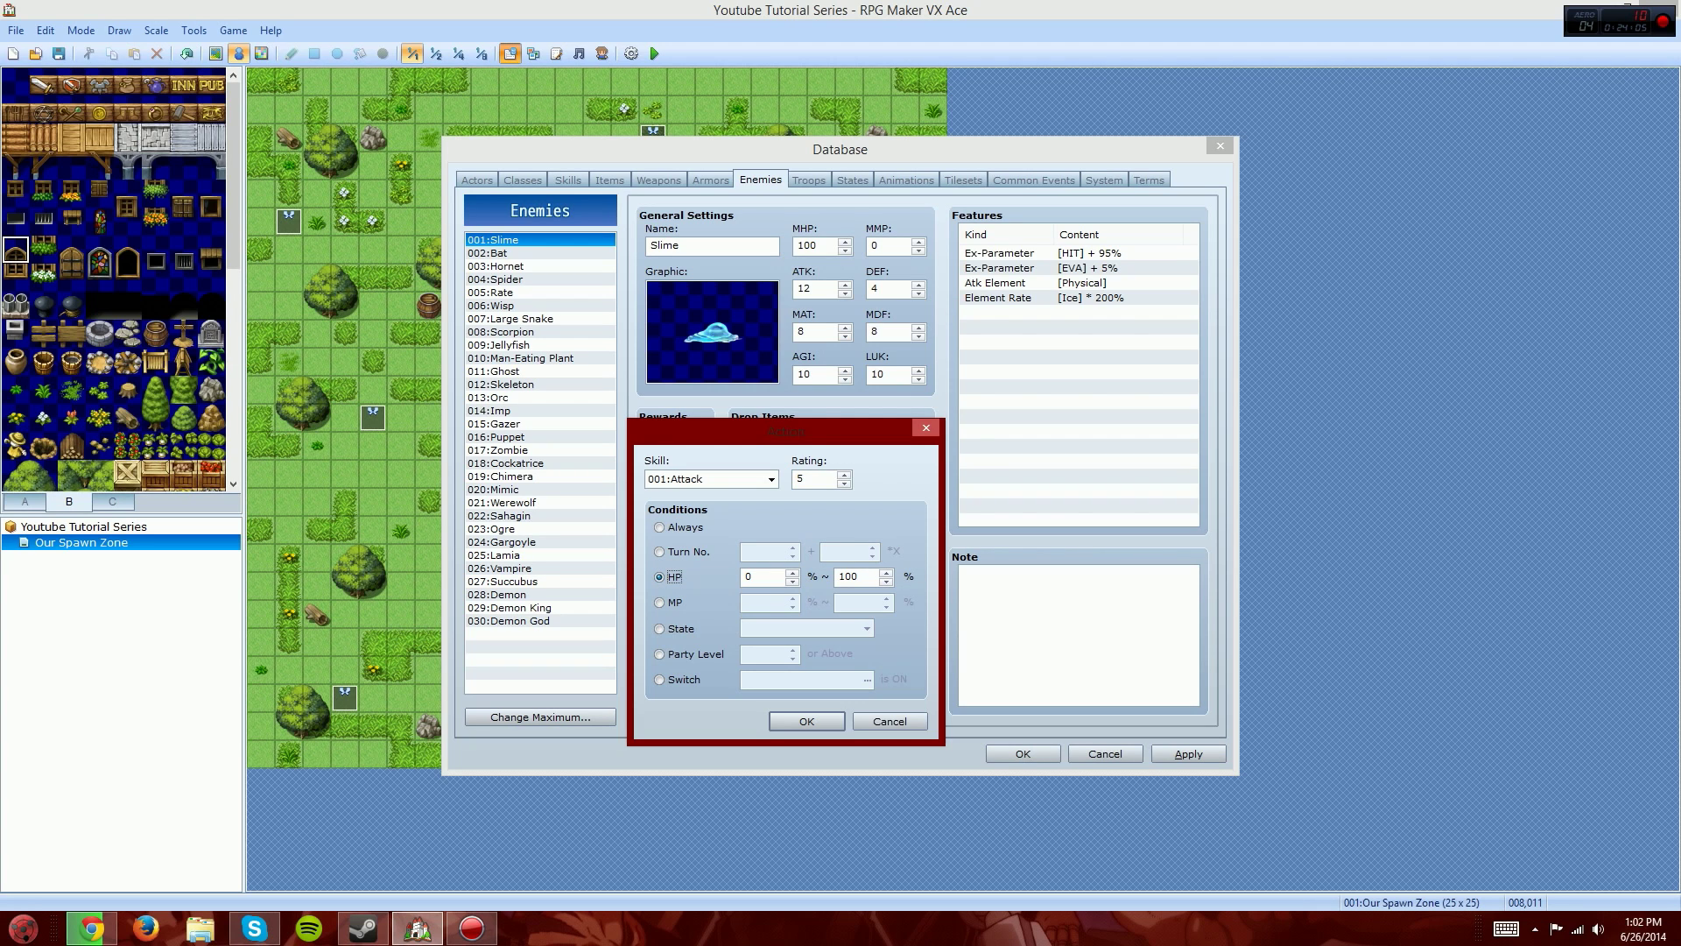
click(659, 527)
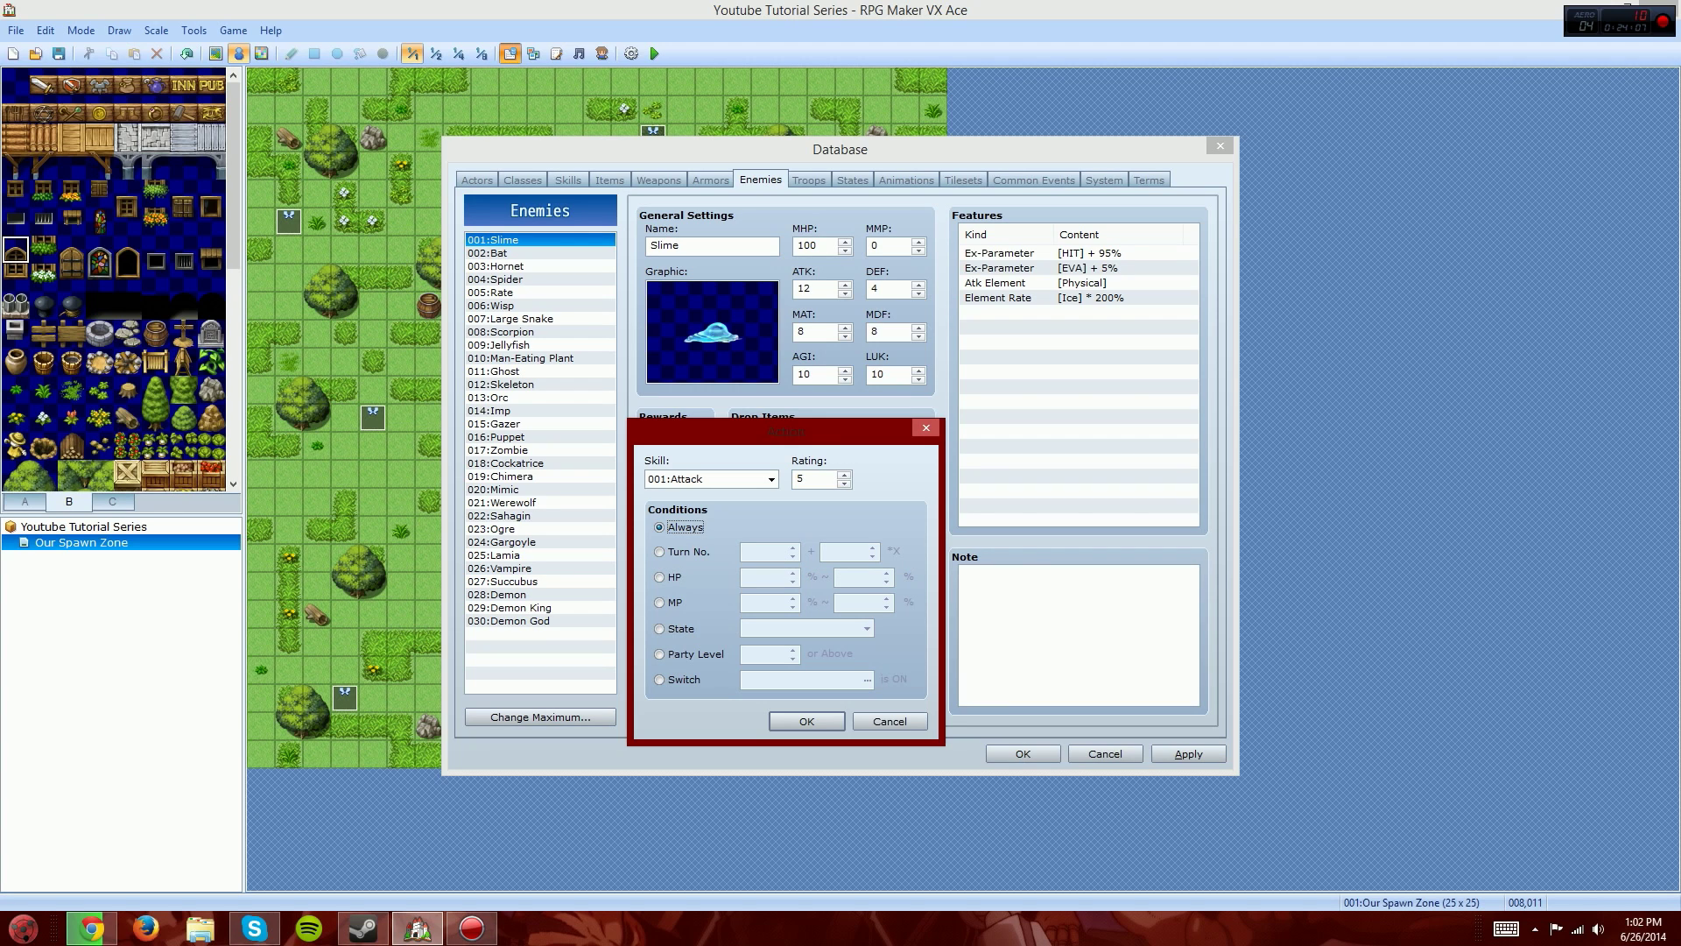
click(660, 679)
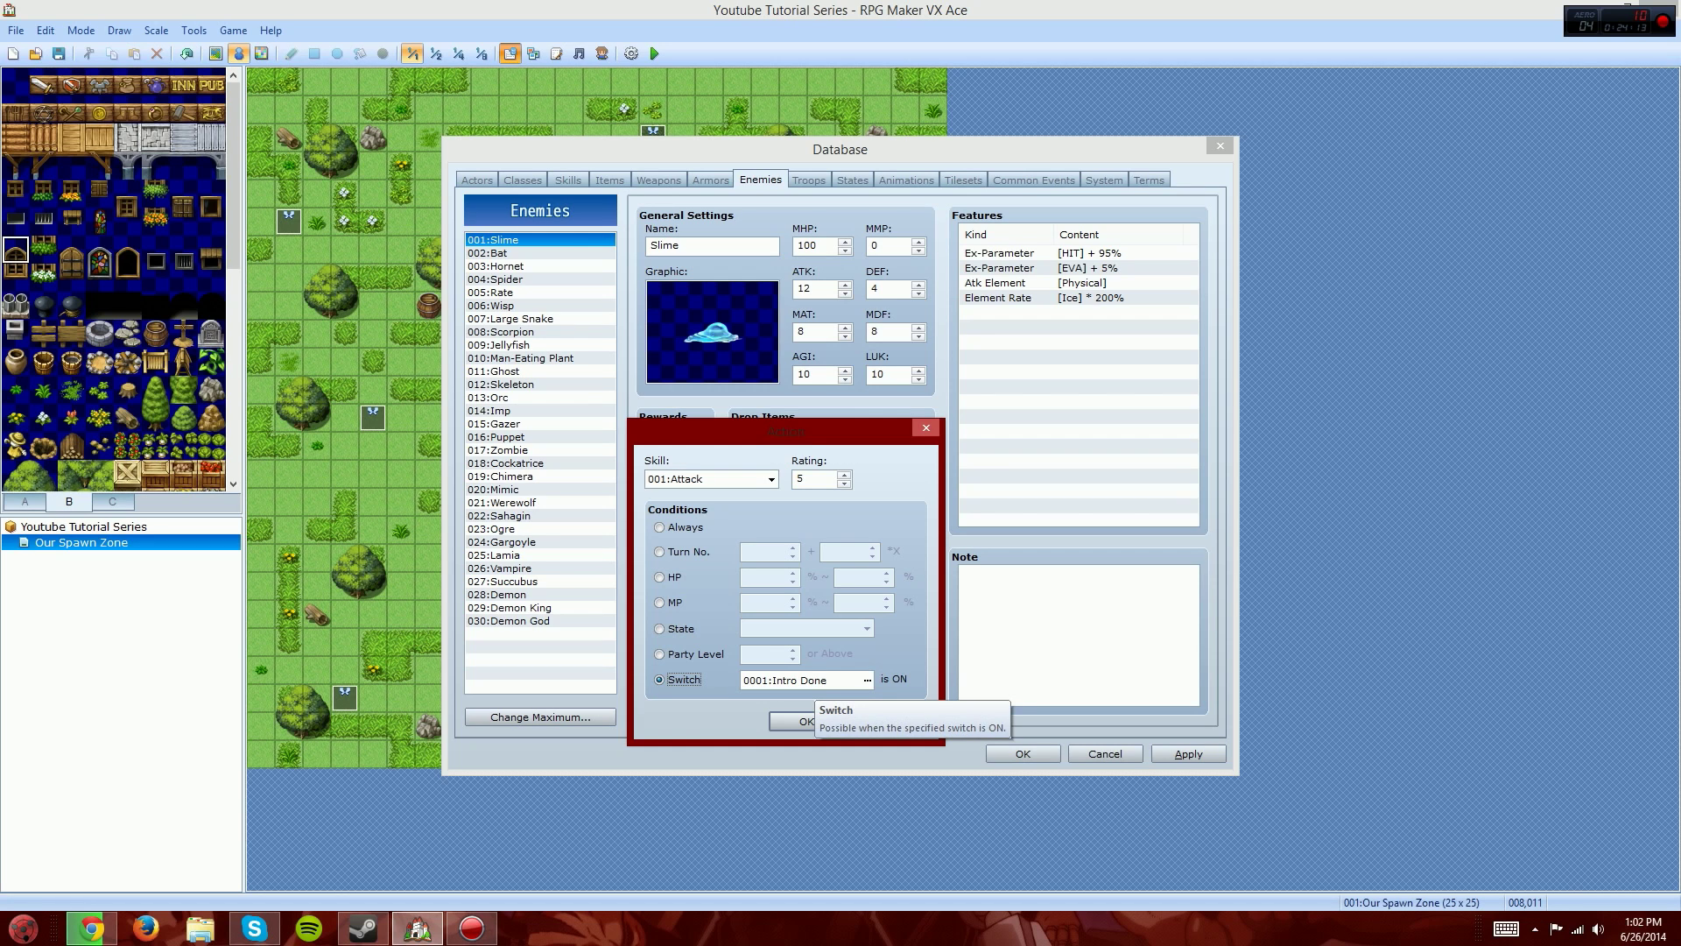
click(890, 720)
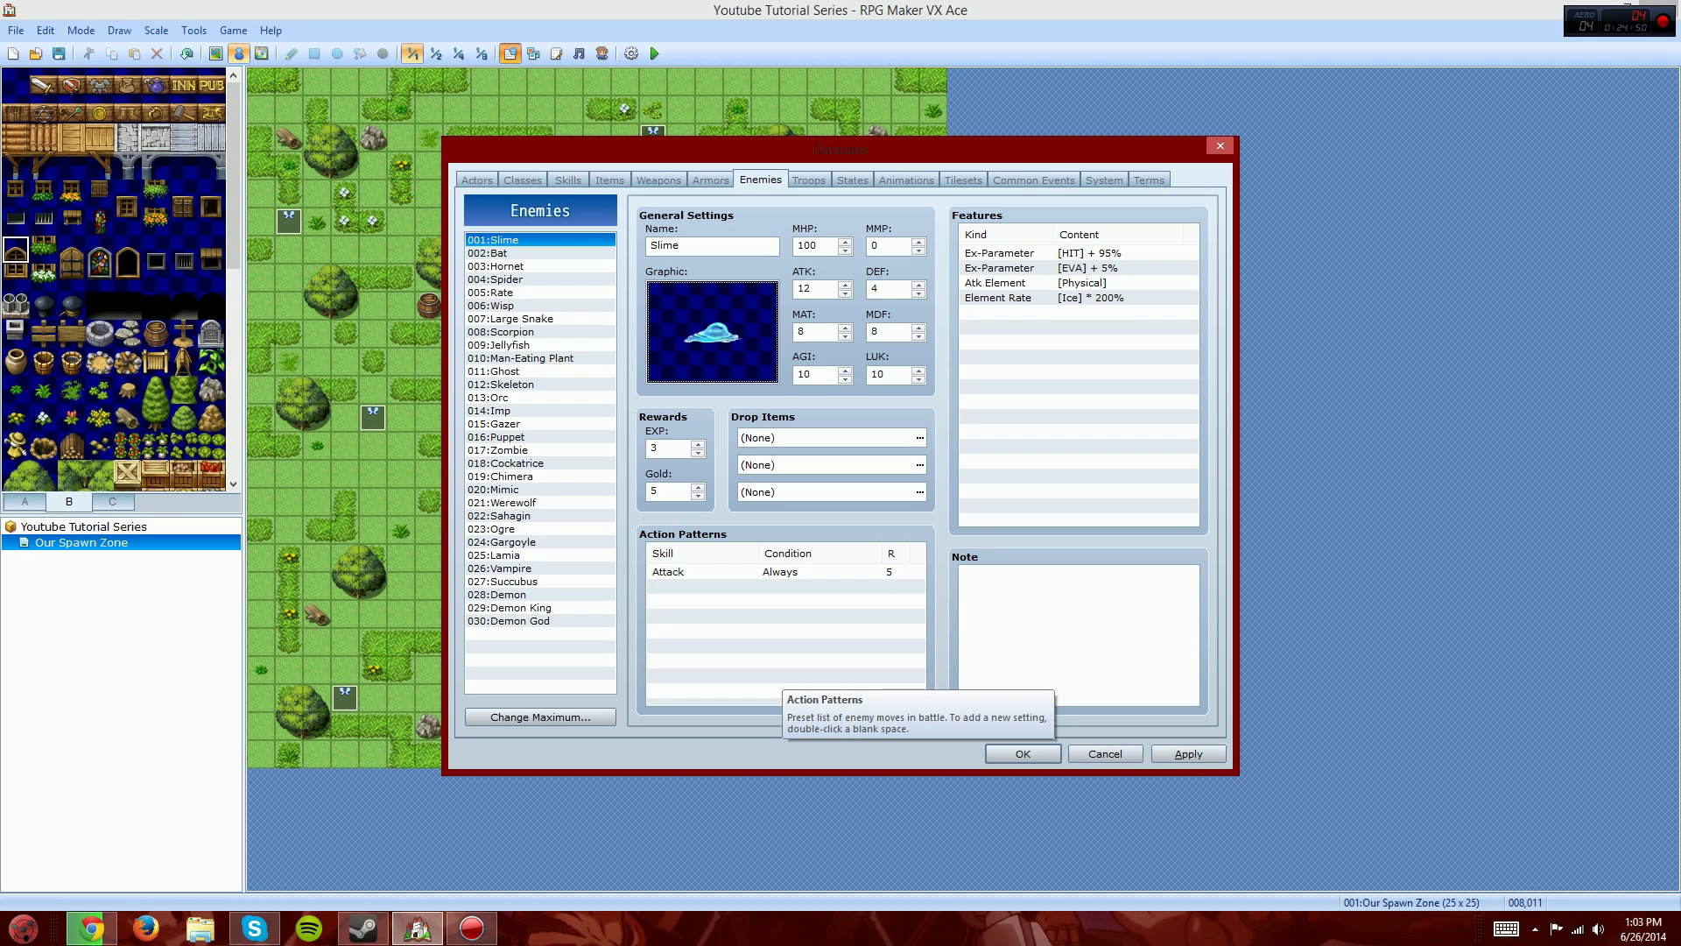
Step: Try adding and removing extra Slimes in the Slime*2 troop, and arrange its enemies in the battle scene
click(808, 180)
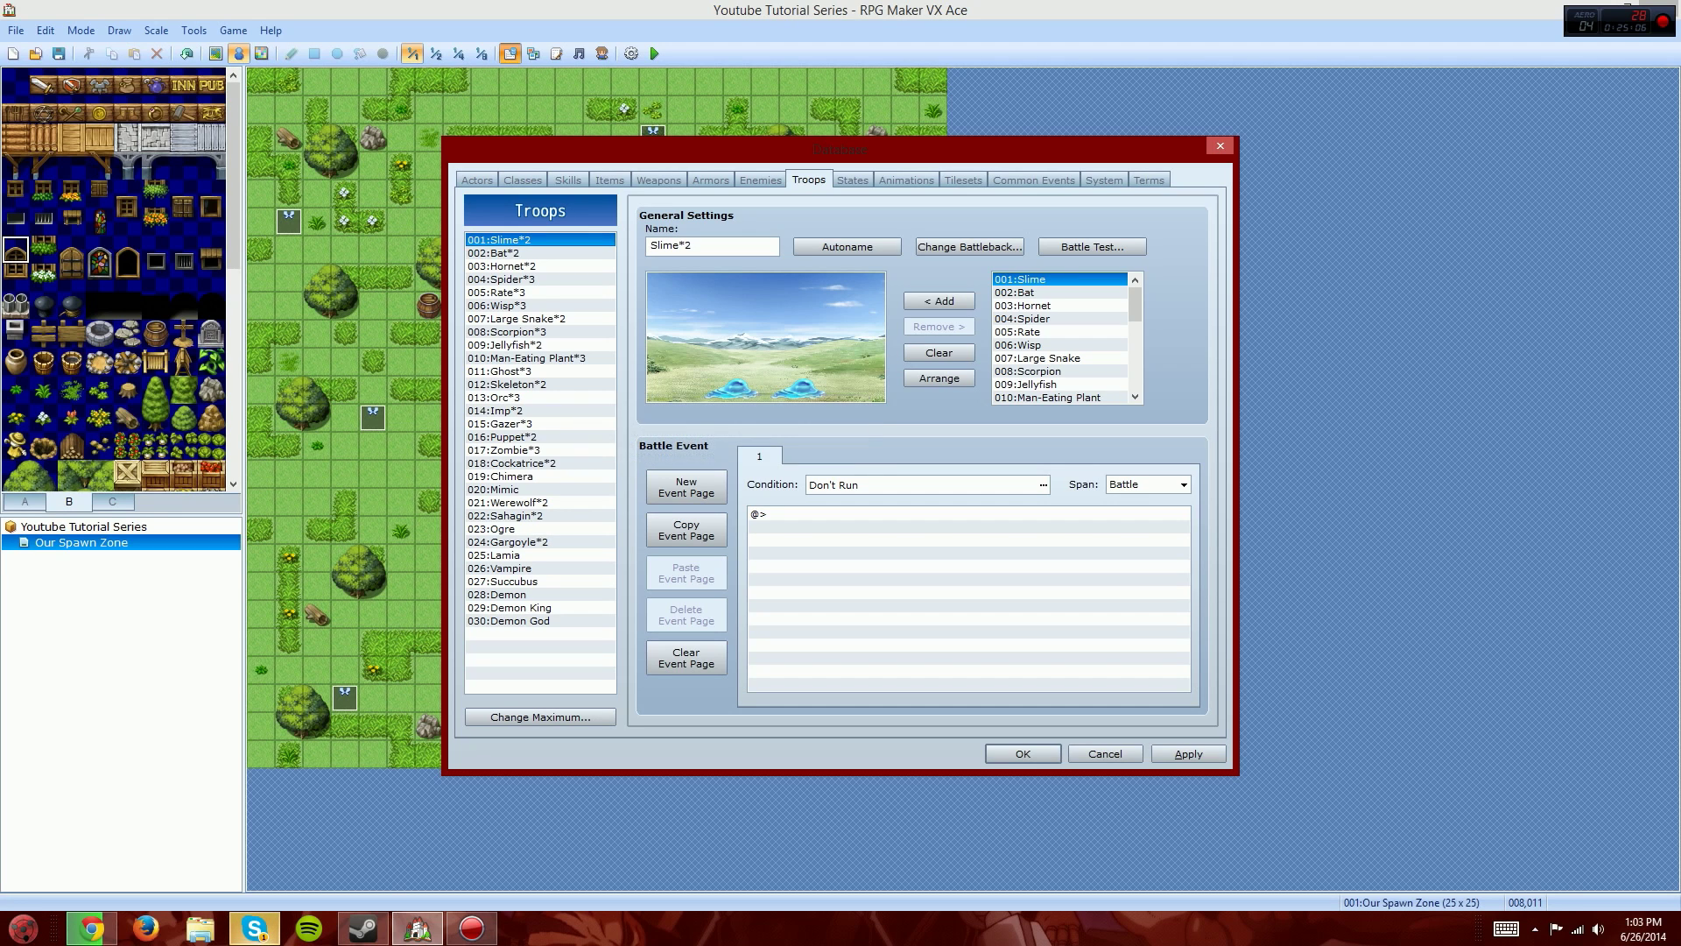
click(938, 301)
click(939, 301)
click(939, 327)
click(938, 327)
mouse_move(733, 389)
mouse_down()
mouse_move(749, 350)
mouse_move(734, 388)
mouse_up()
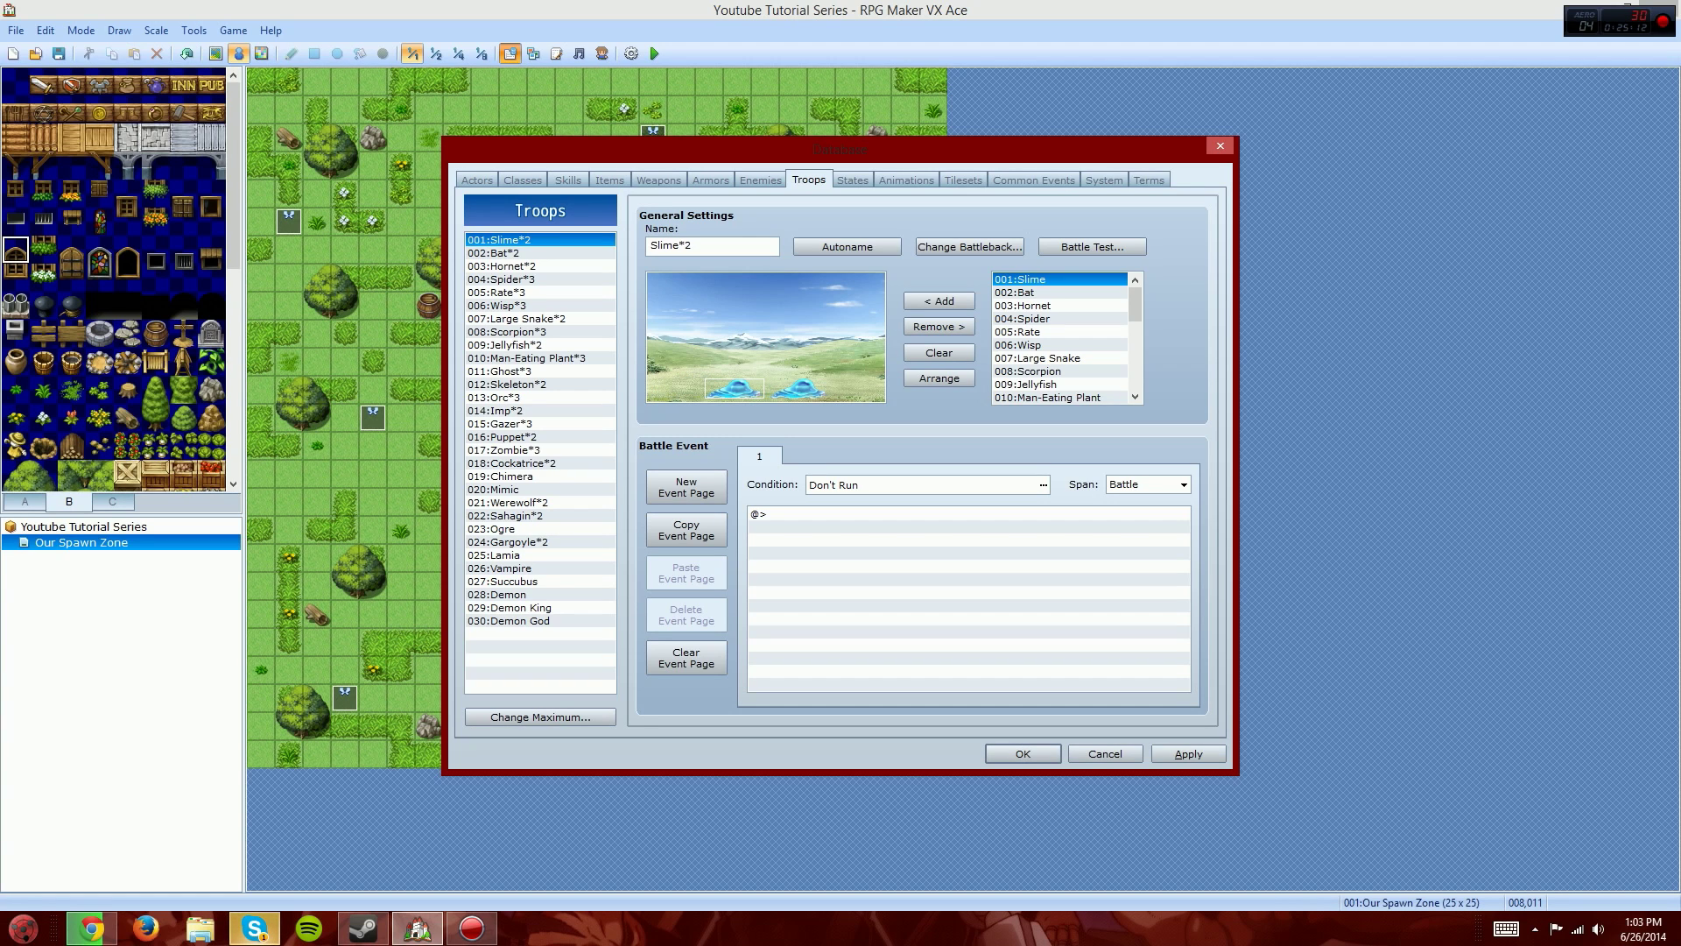
click(939, 378)
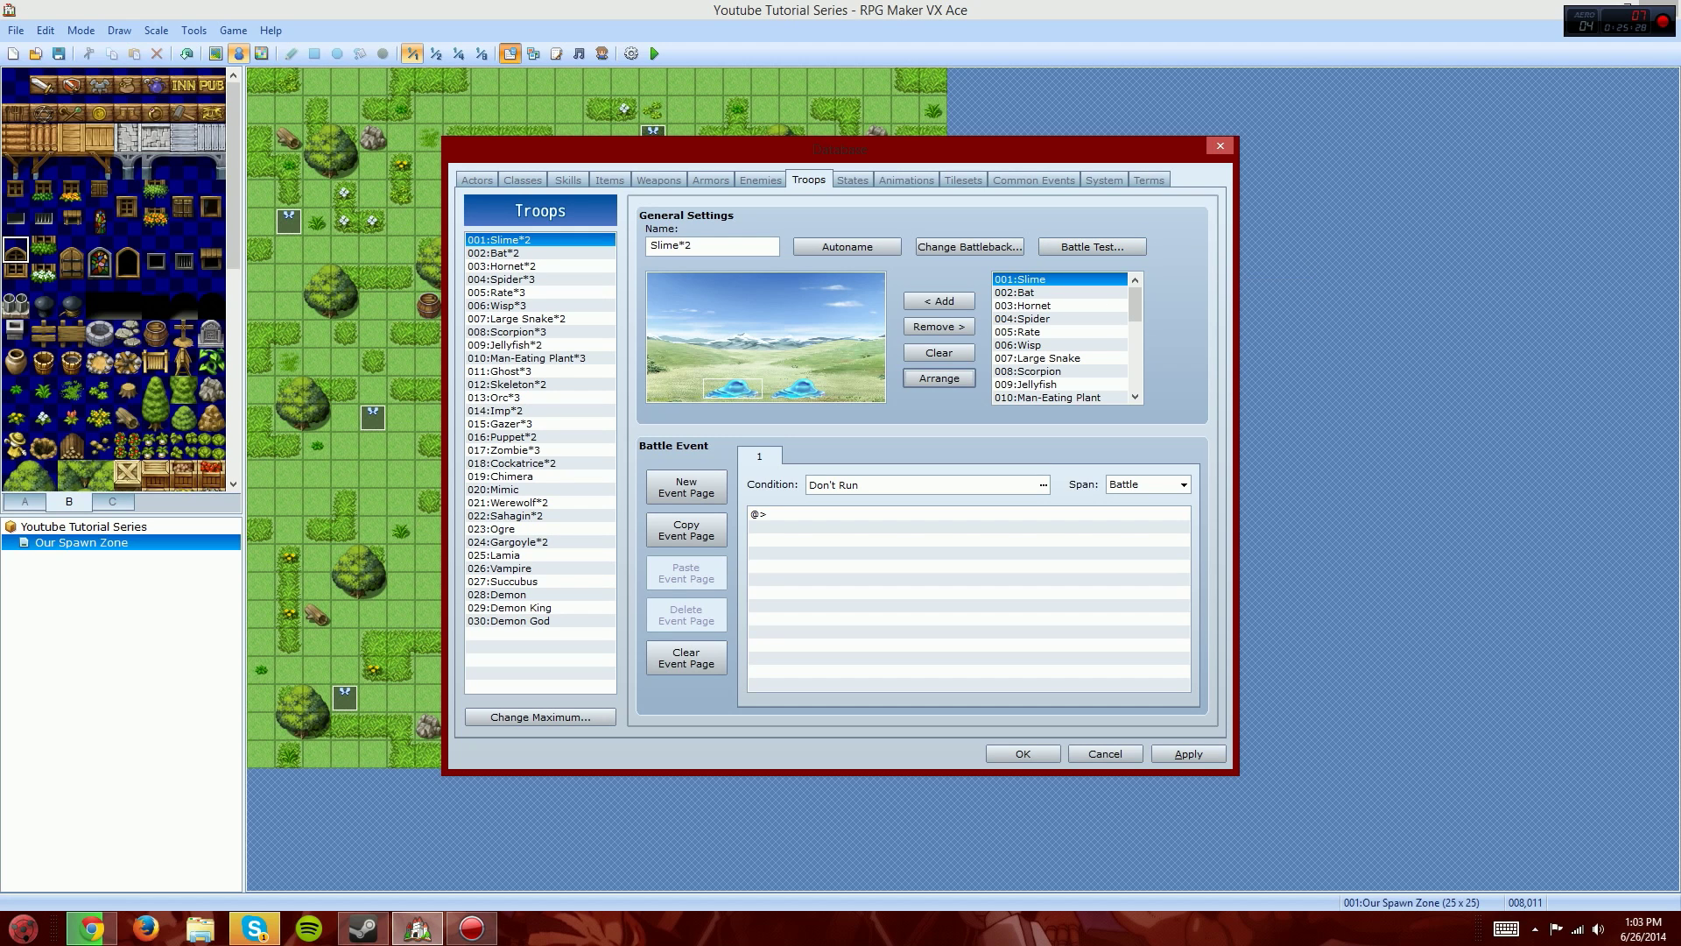
Step: Examine the Slime*2 troop's battle test setup, try another weapon for the first actor, reinitialize the equipment and cancel
click(1092, 246)
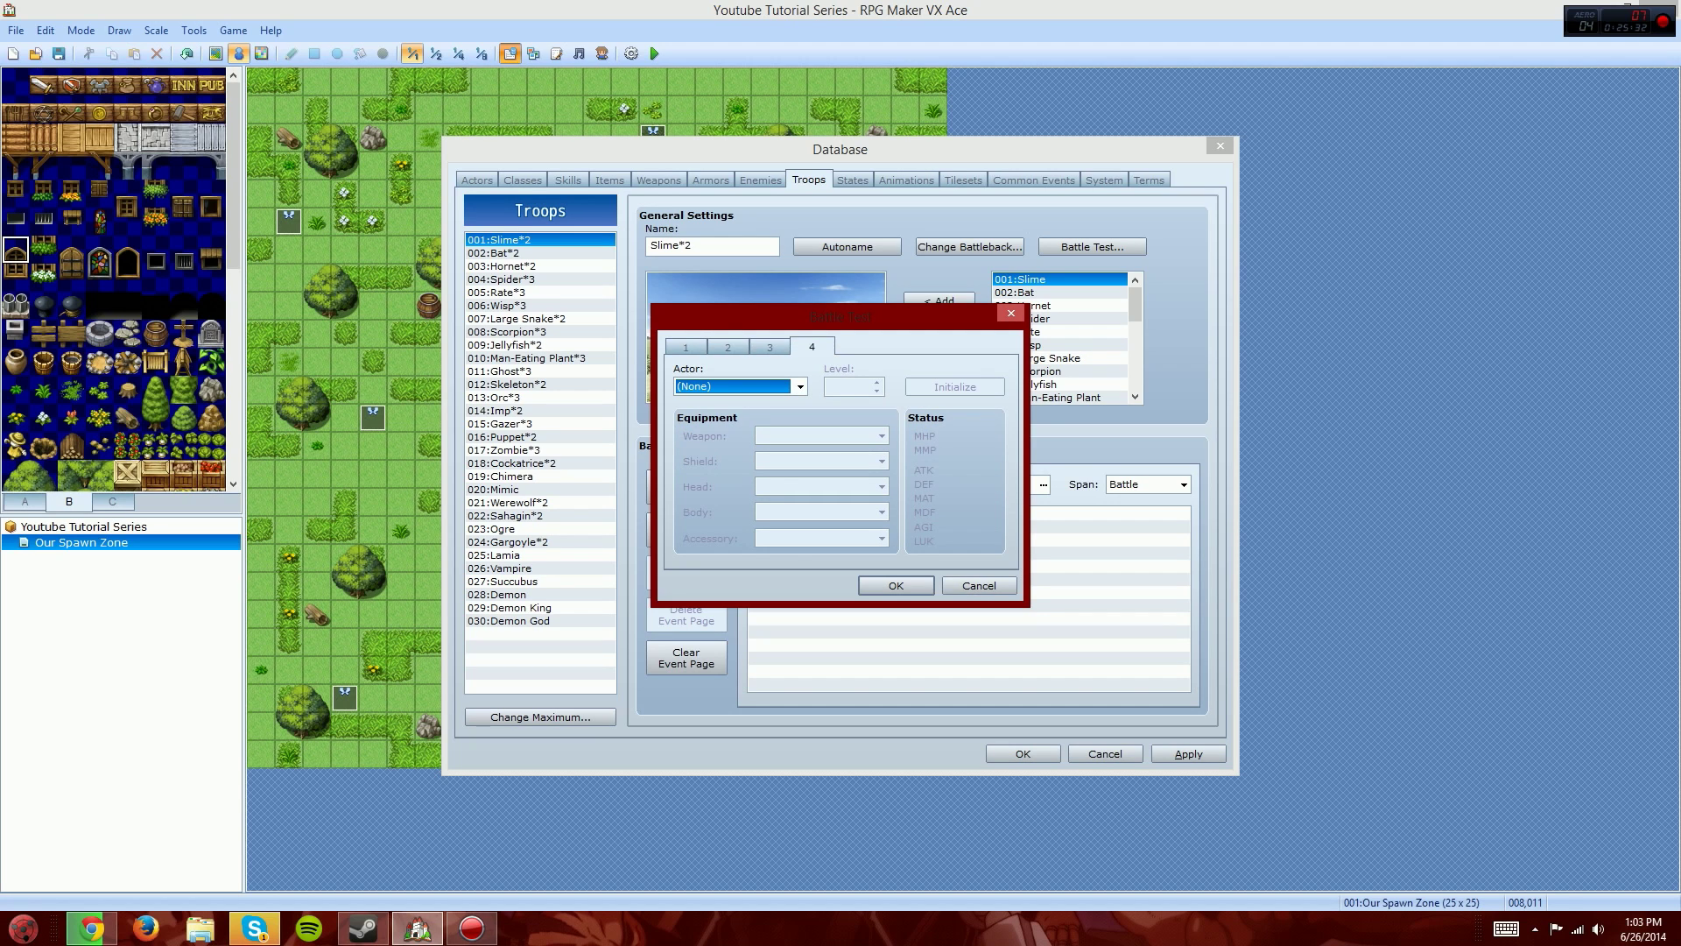
click(956, 386)
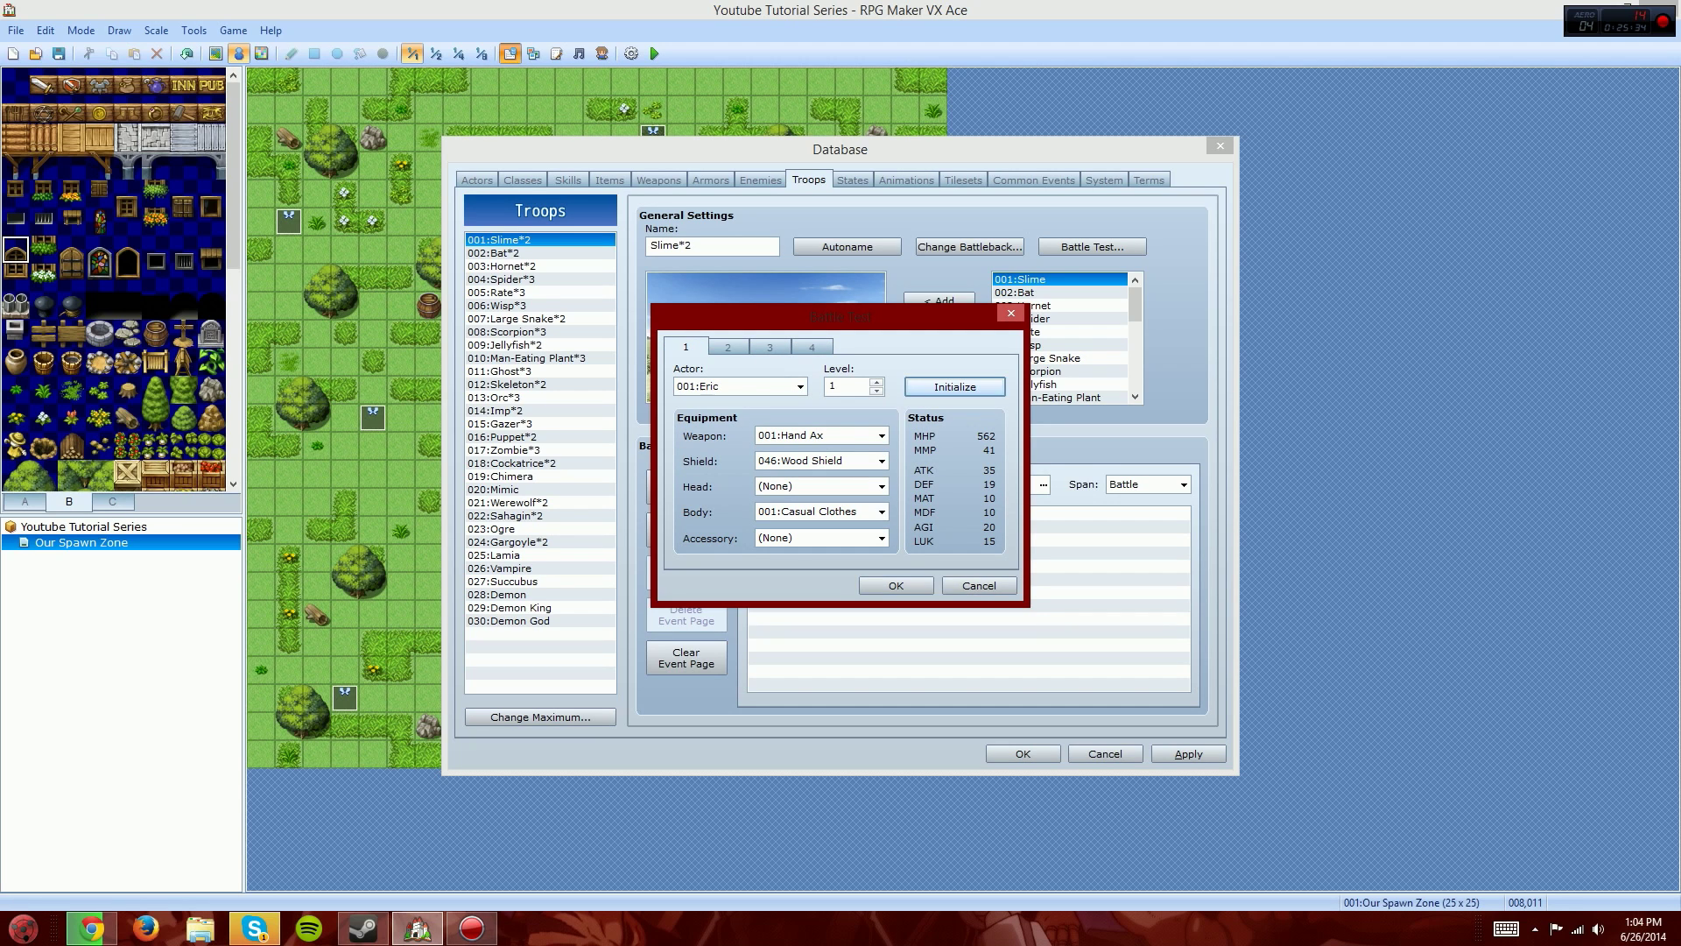
click(881, 435)
click(840, 479)
click(955, 386)
key(Escape)
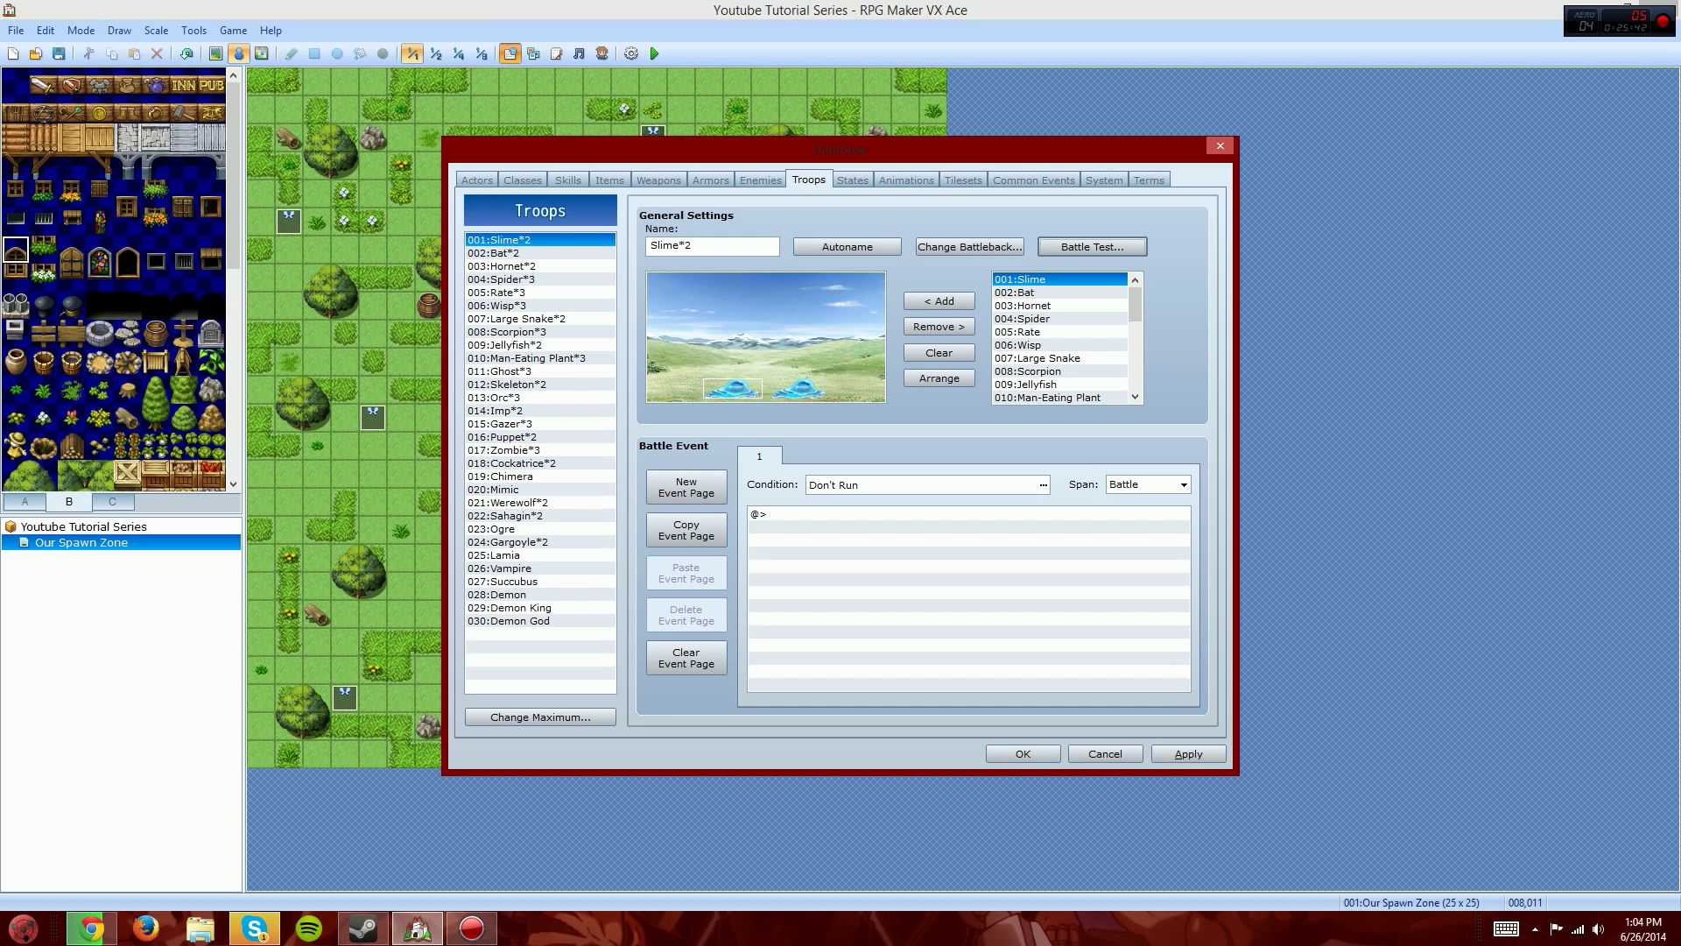
Step: Examine the event commands and the Turn No. condition for the Demon God troop's battle event, and cancel both
click(526, 621)
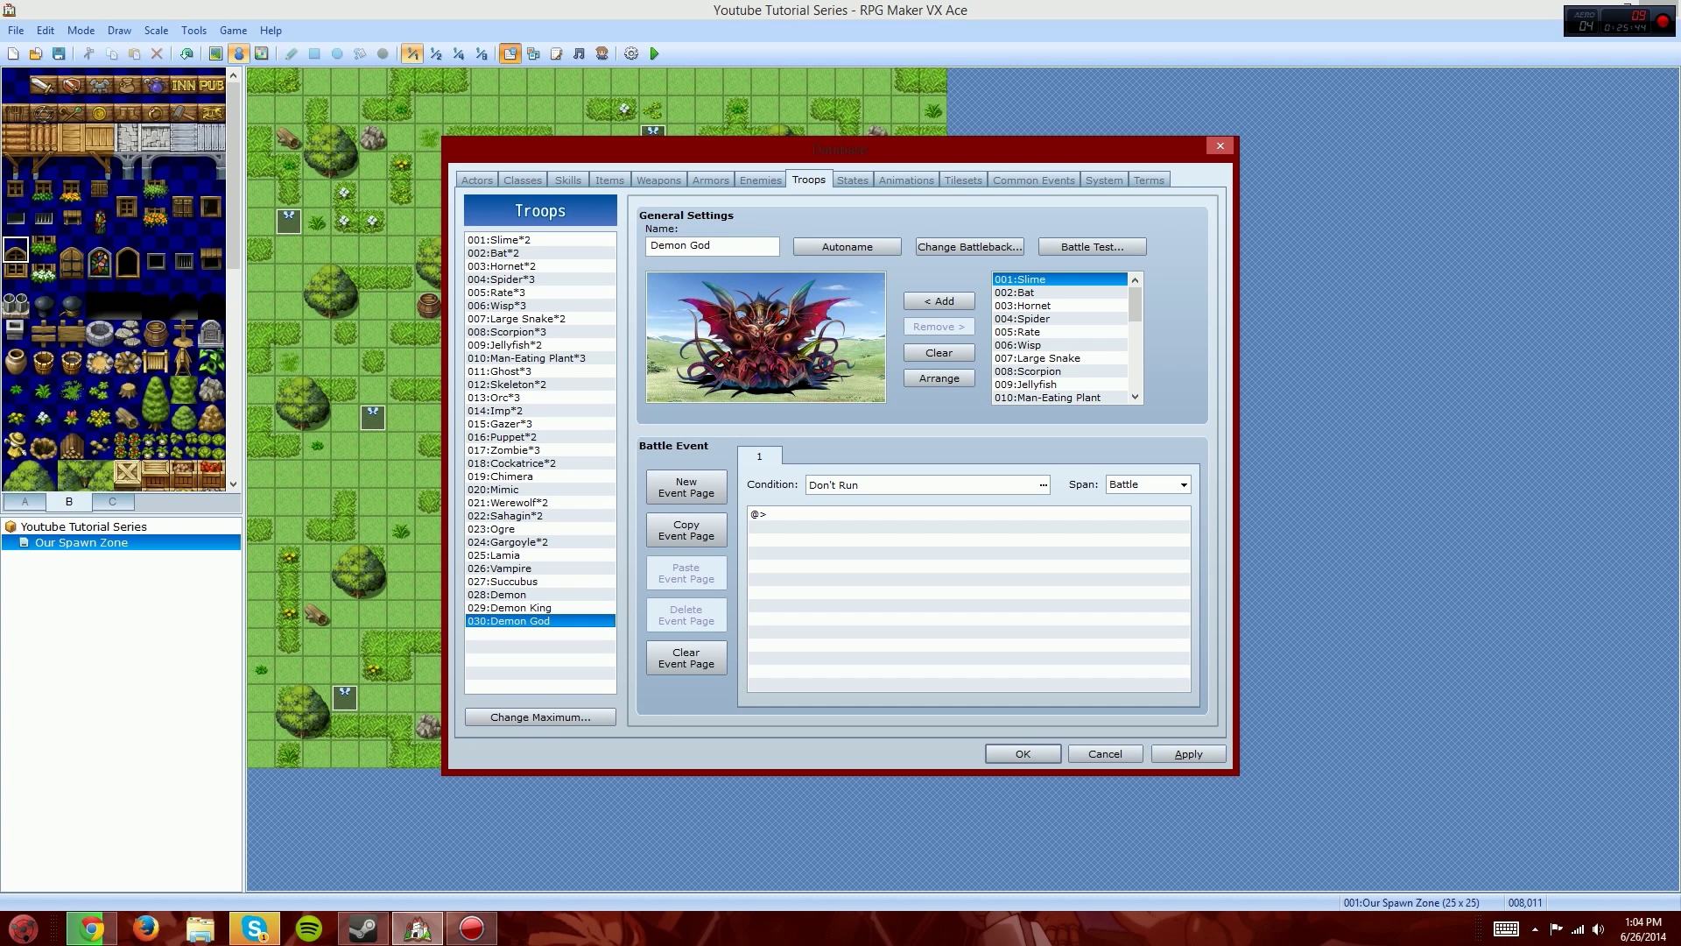
double_click(875, 514)
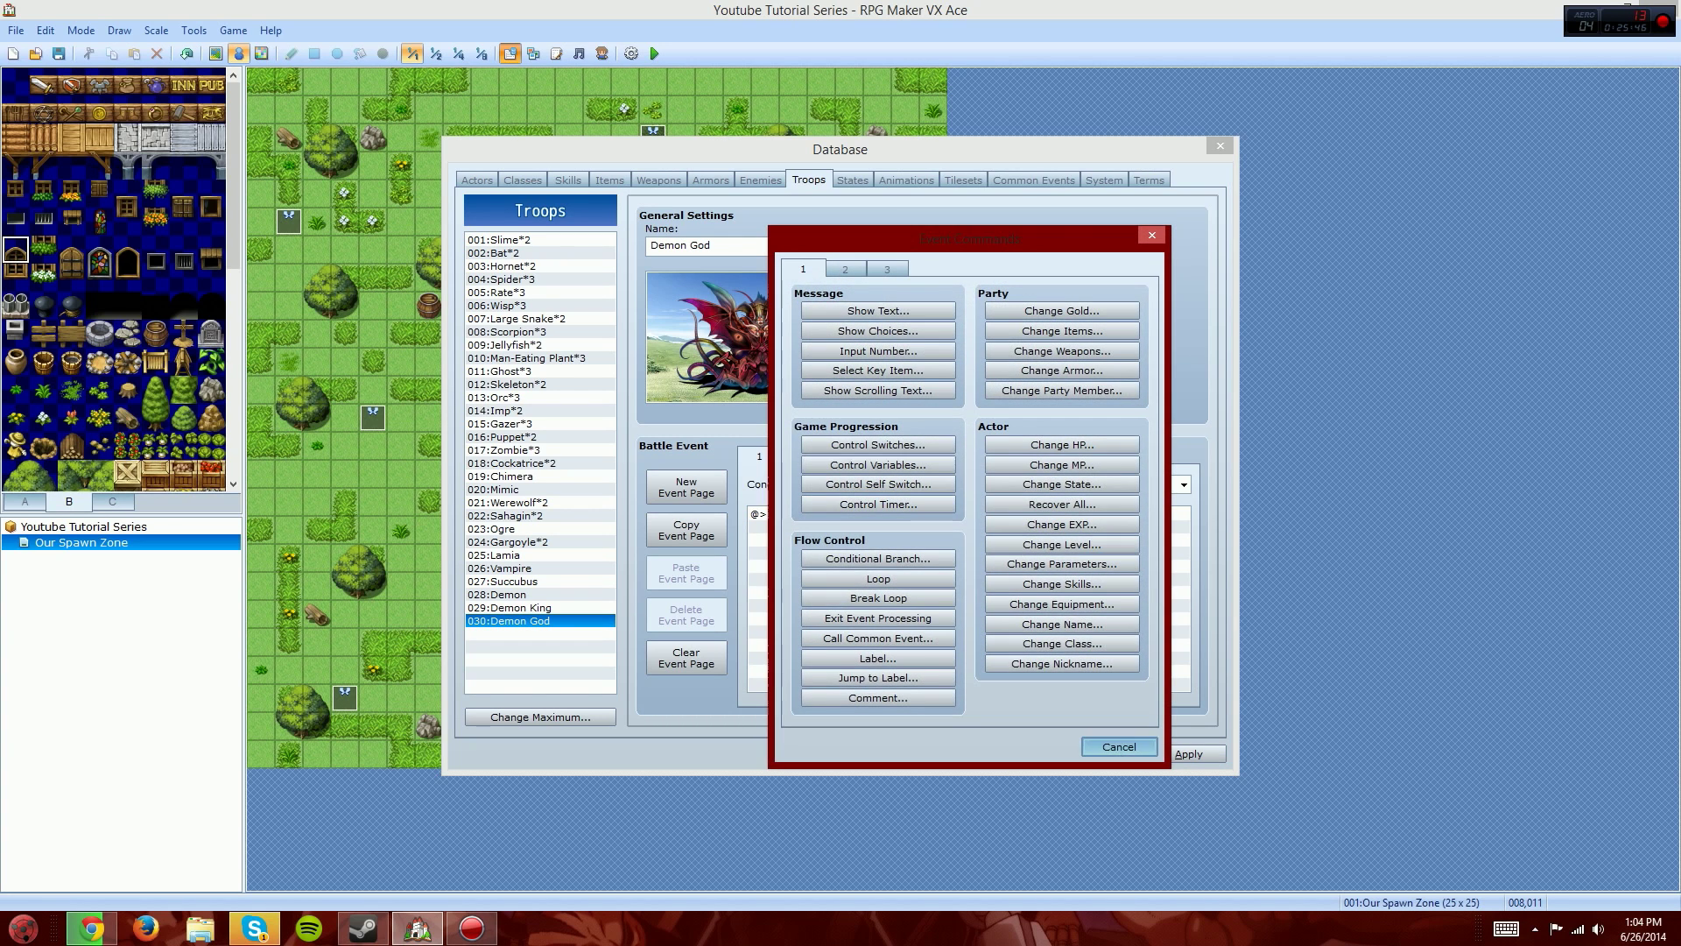
click(1120, 747)
click(922, 486)
click(1043, 485)
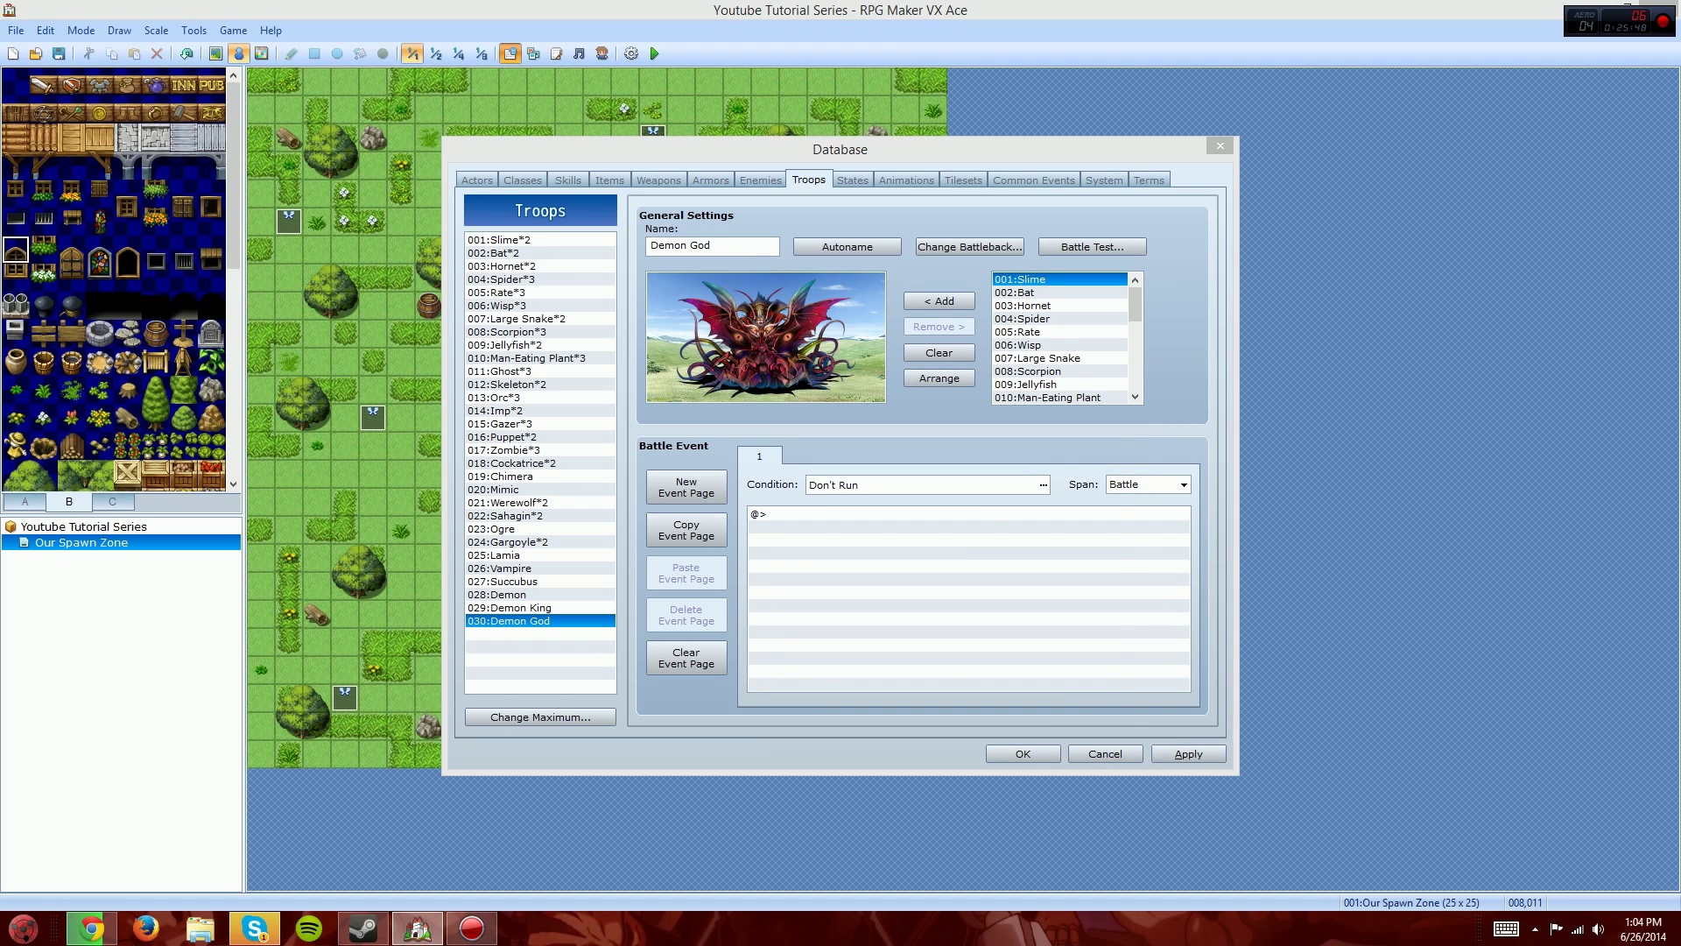
click(846, 531)
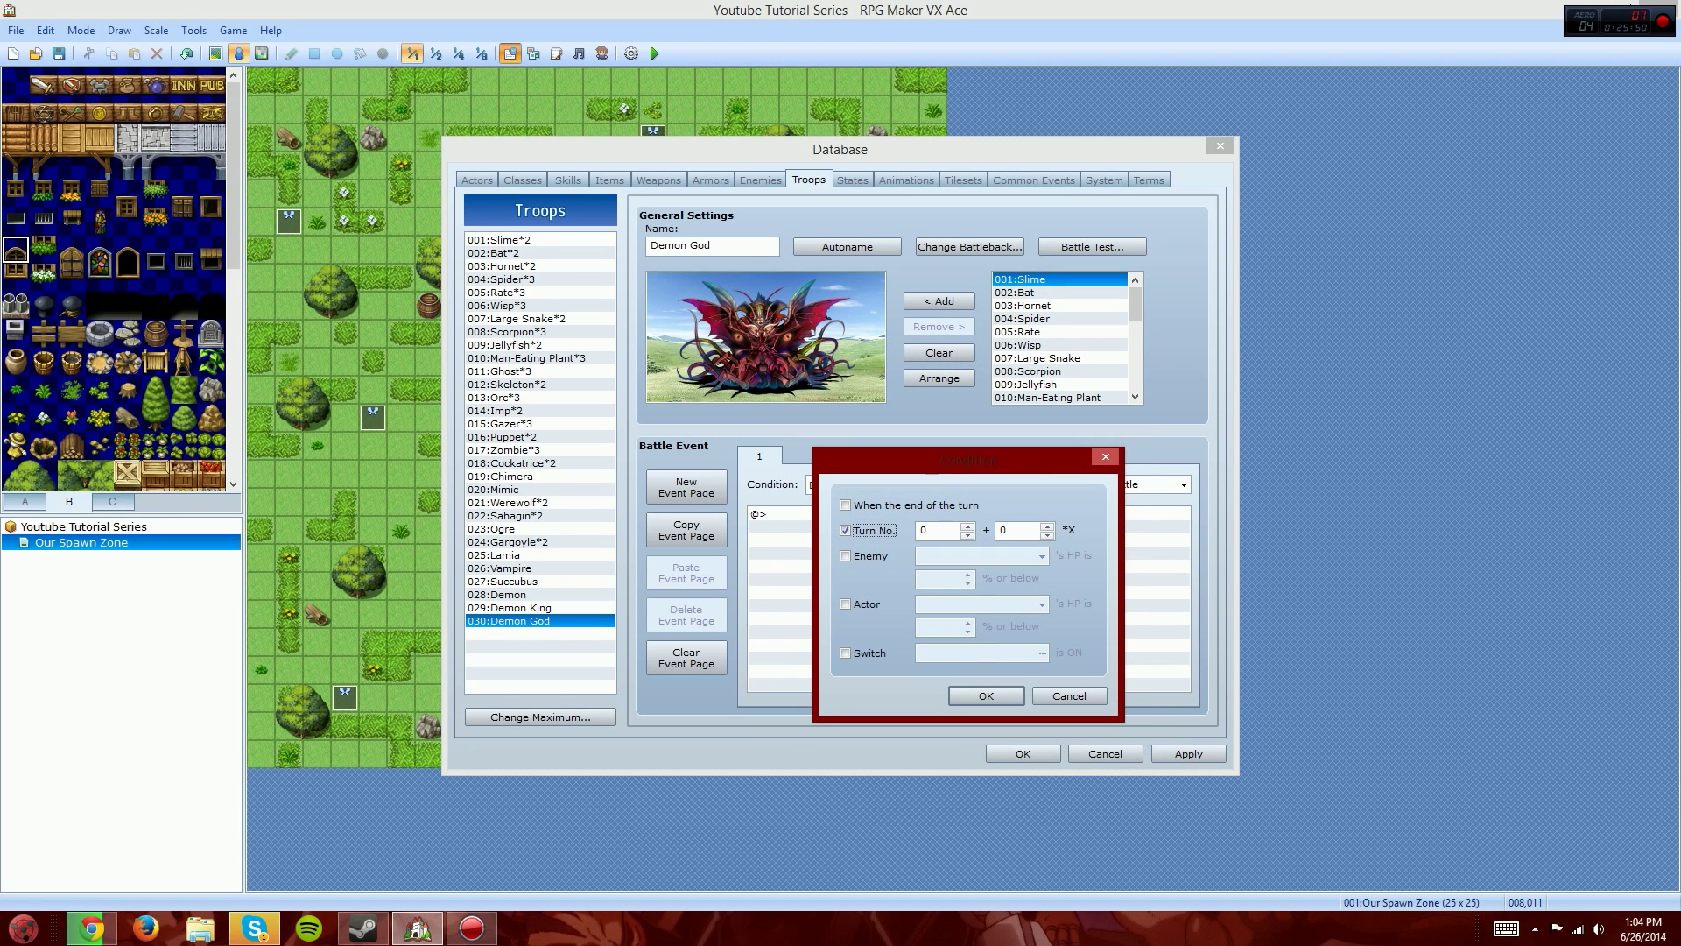
click(1069, 696)
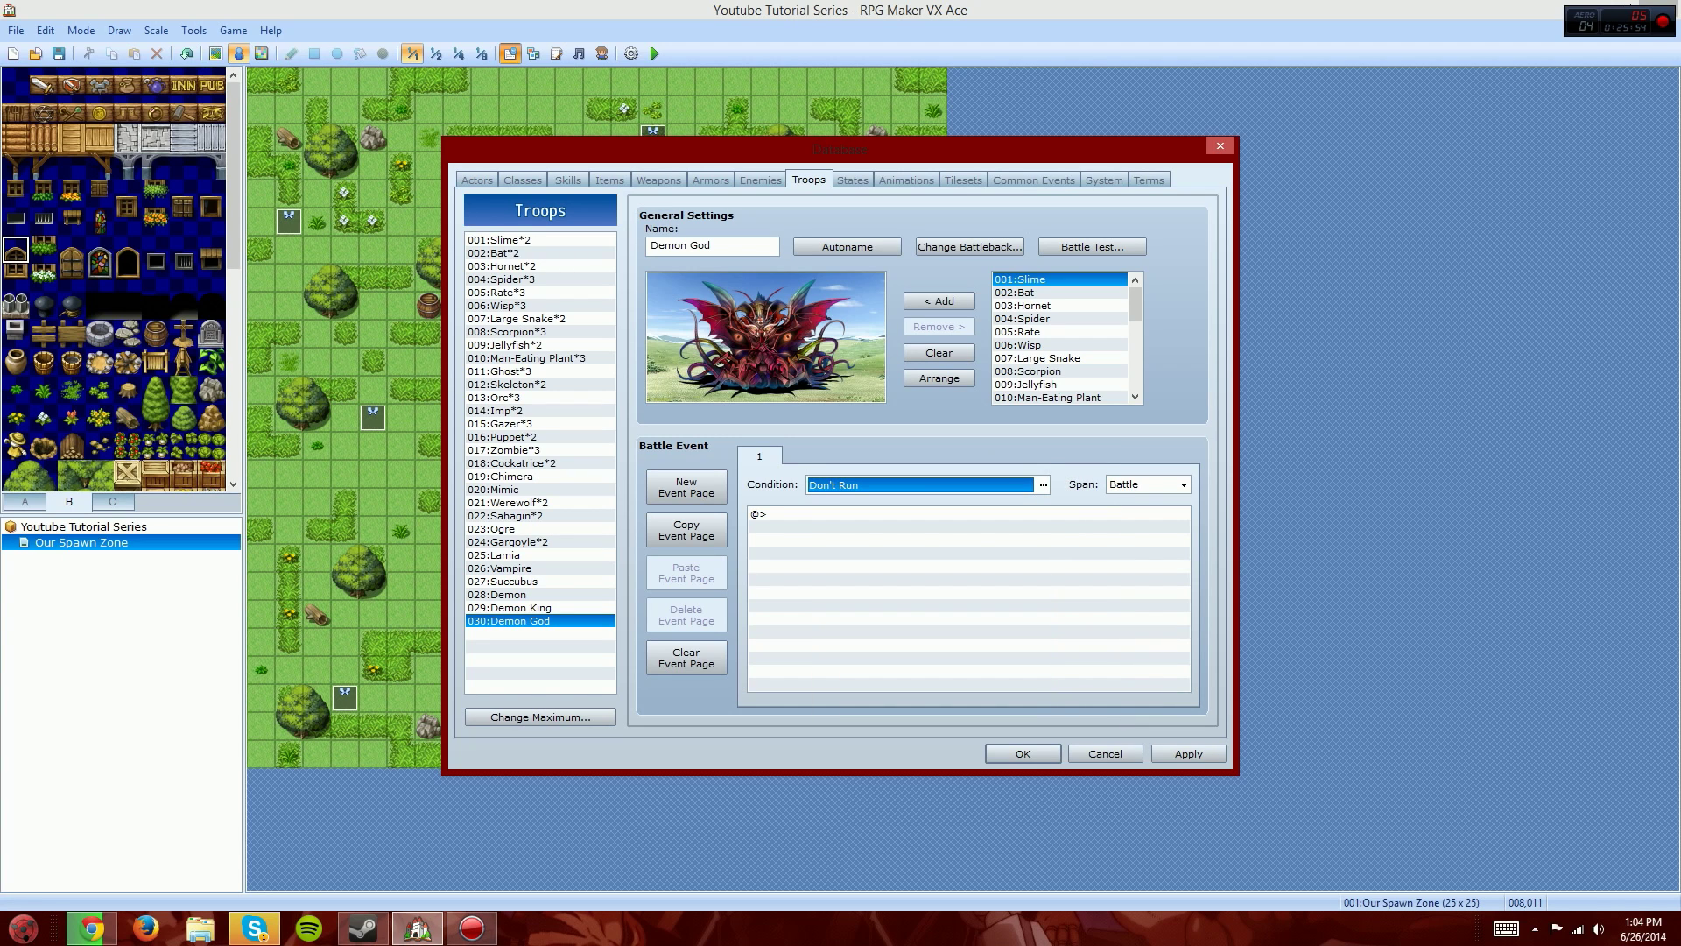
Step: Try Turn as the Demon God battle event's span, restore Battle, and return to the Slime*2 troop
click(1147, 484)
click(1130, 515)
click(1183, 484)
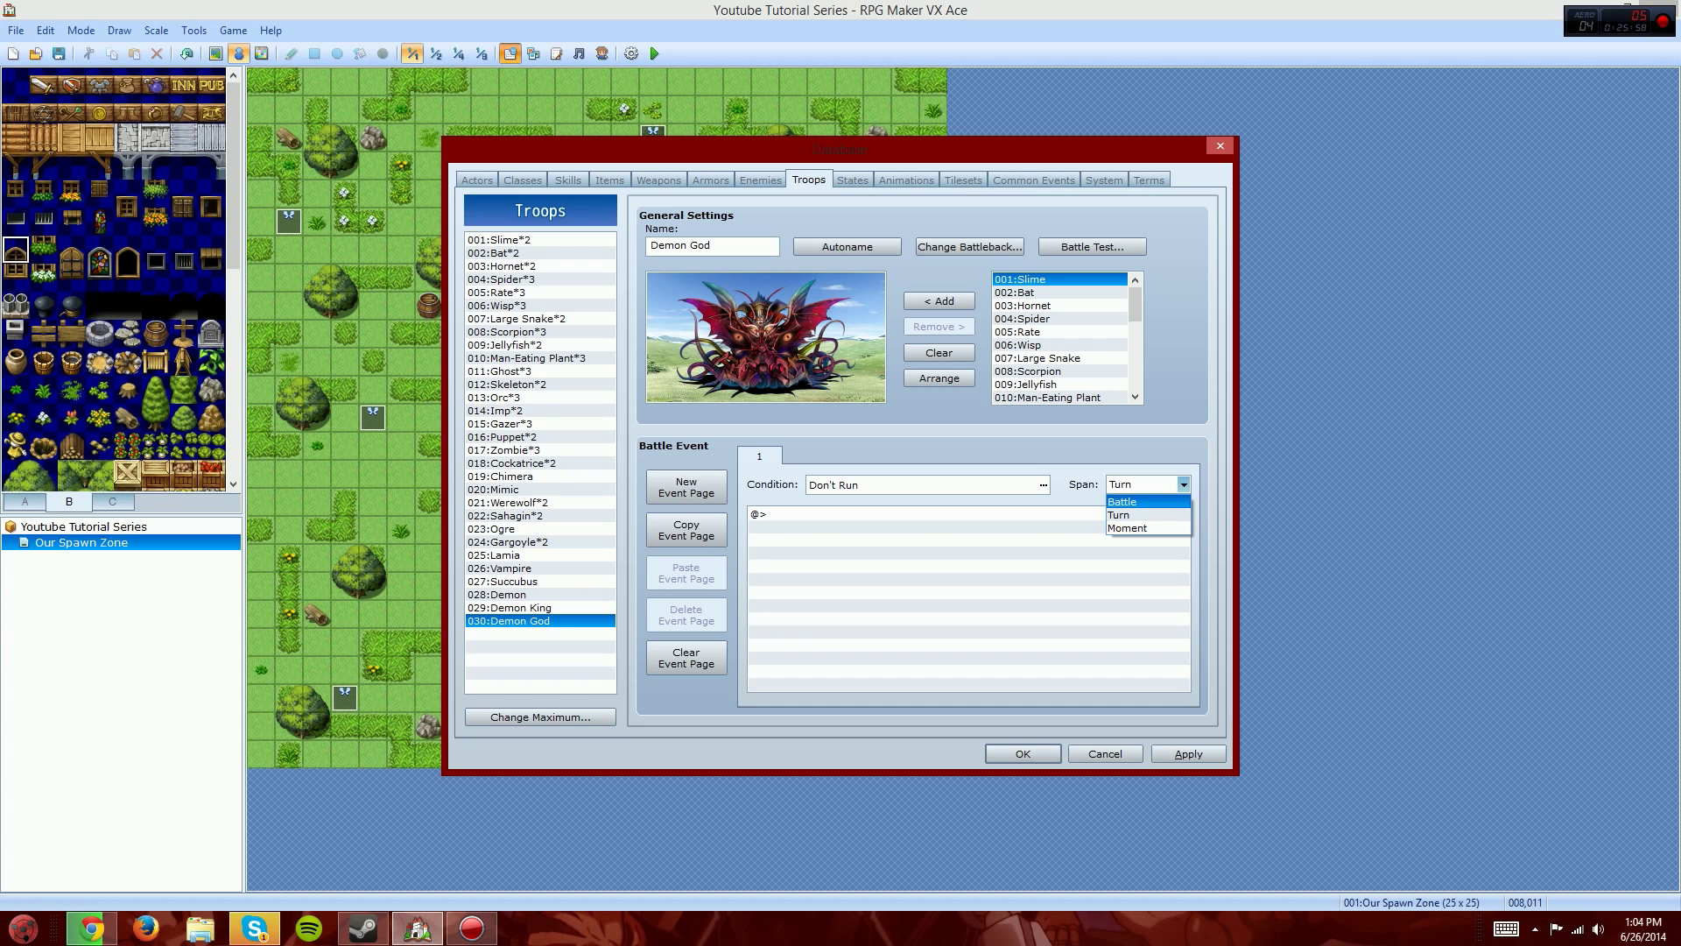
click(1129, 501)
click(969, 514)
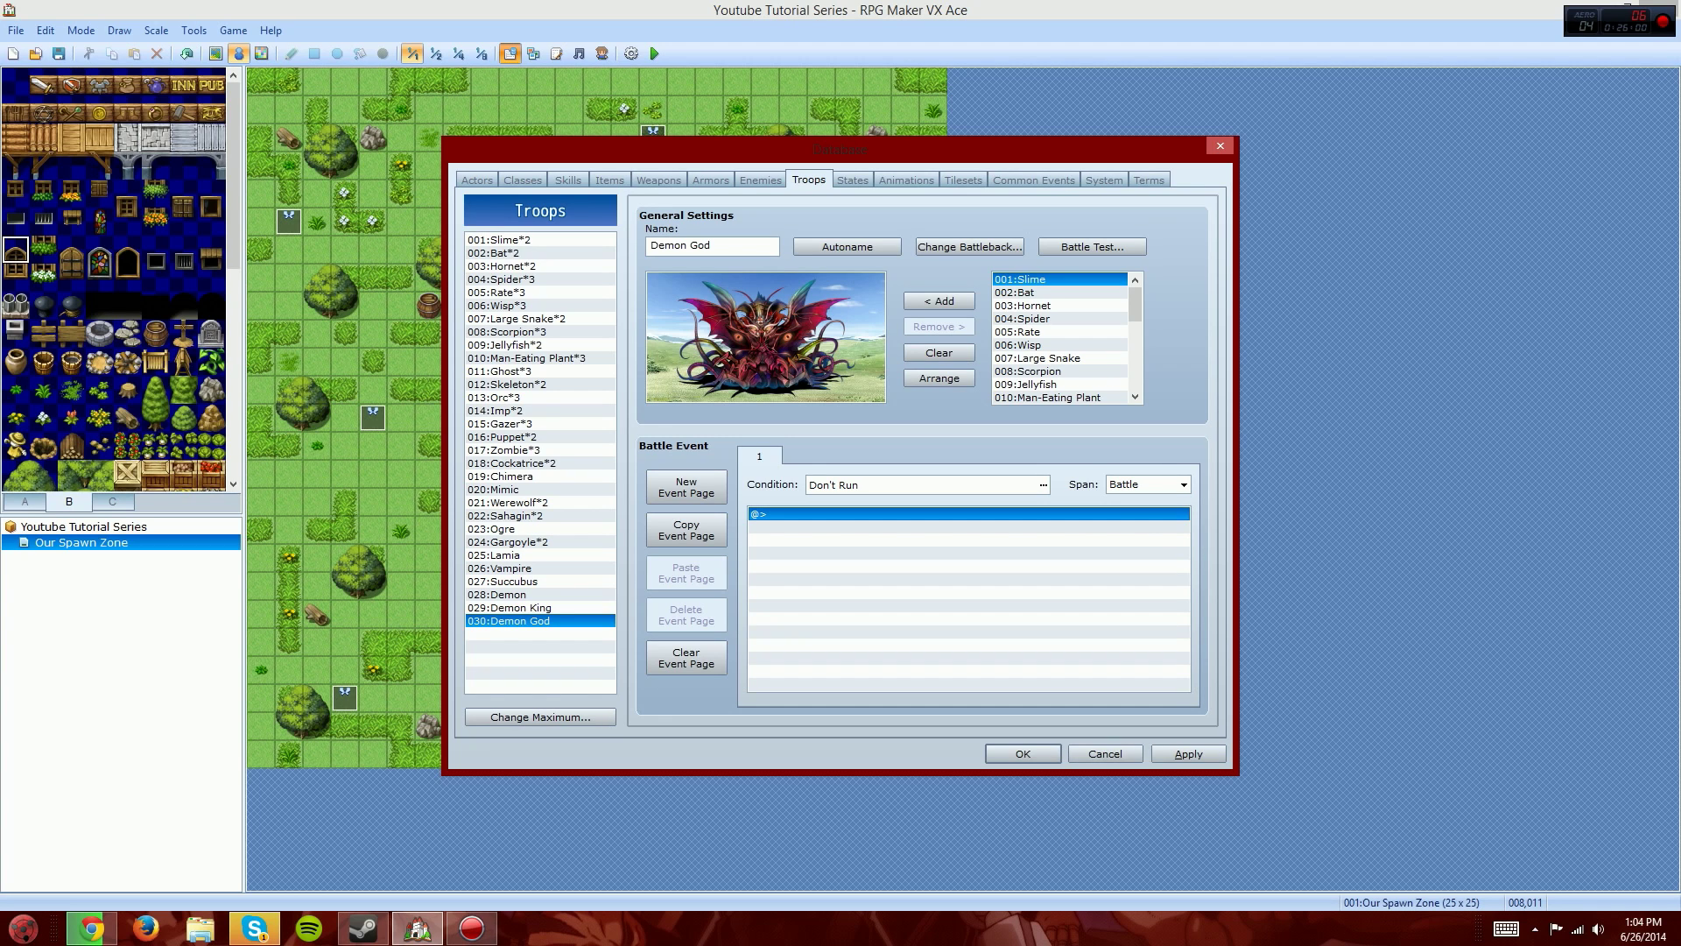
click(540, 240)
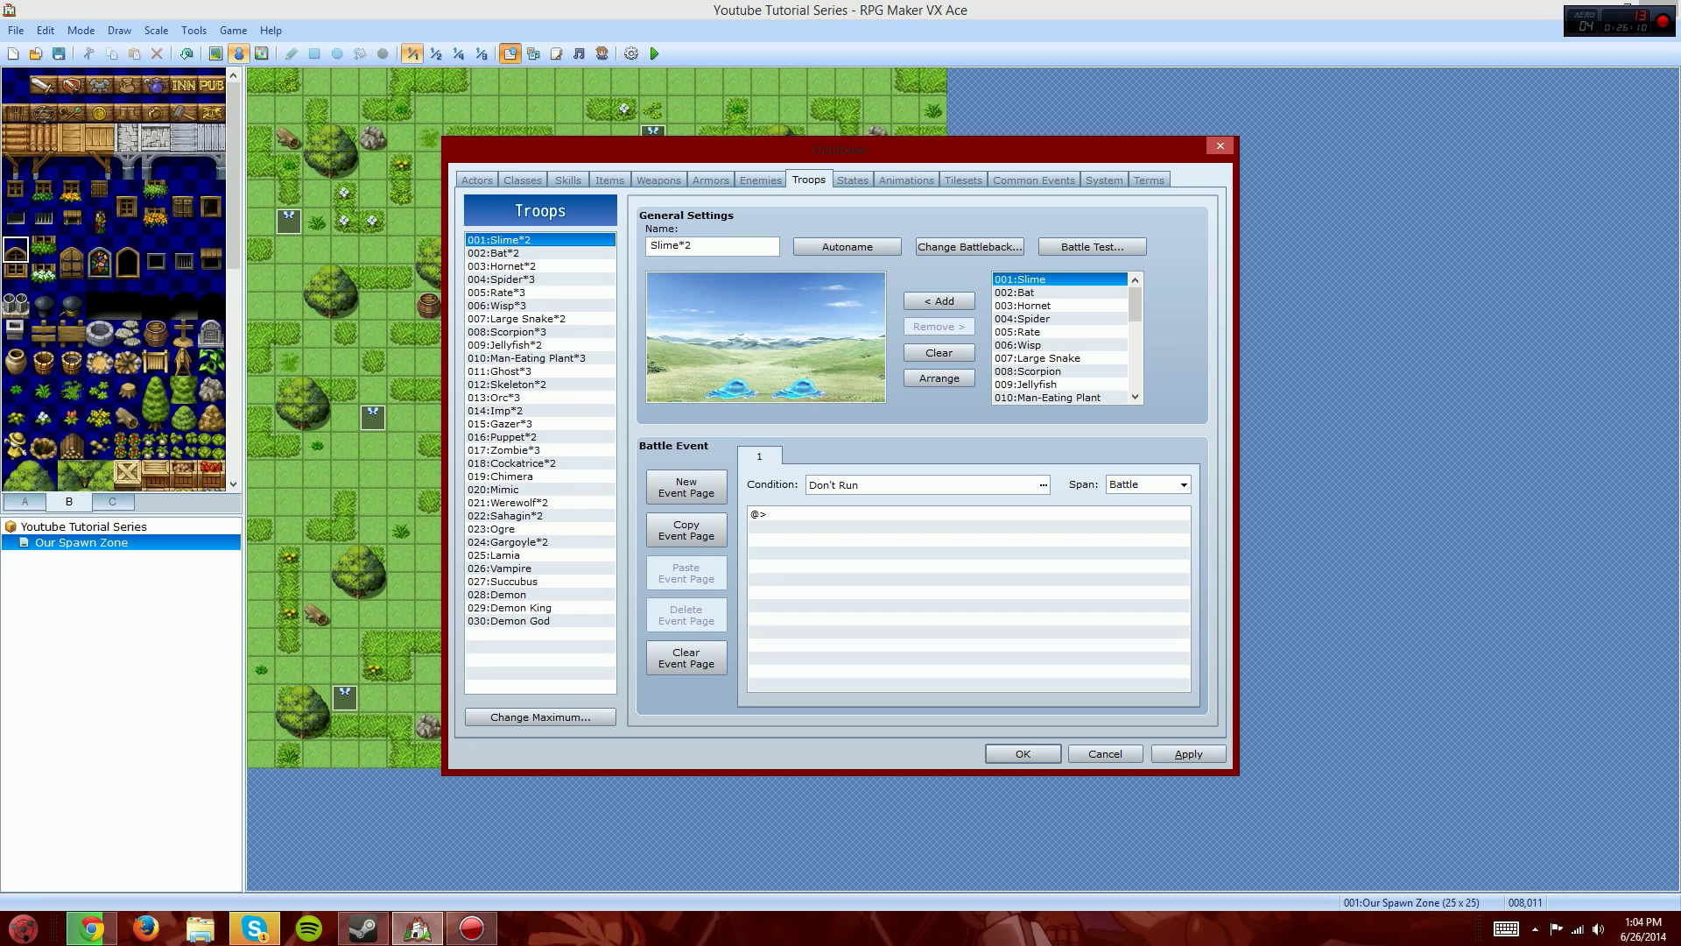
Step: Examine the Death state's priority and restriction options, keeping Cannot move
key(ctrl+Tab)
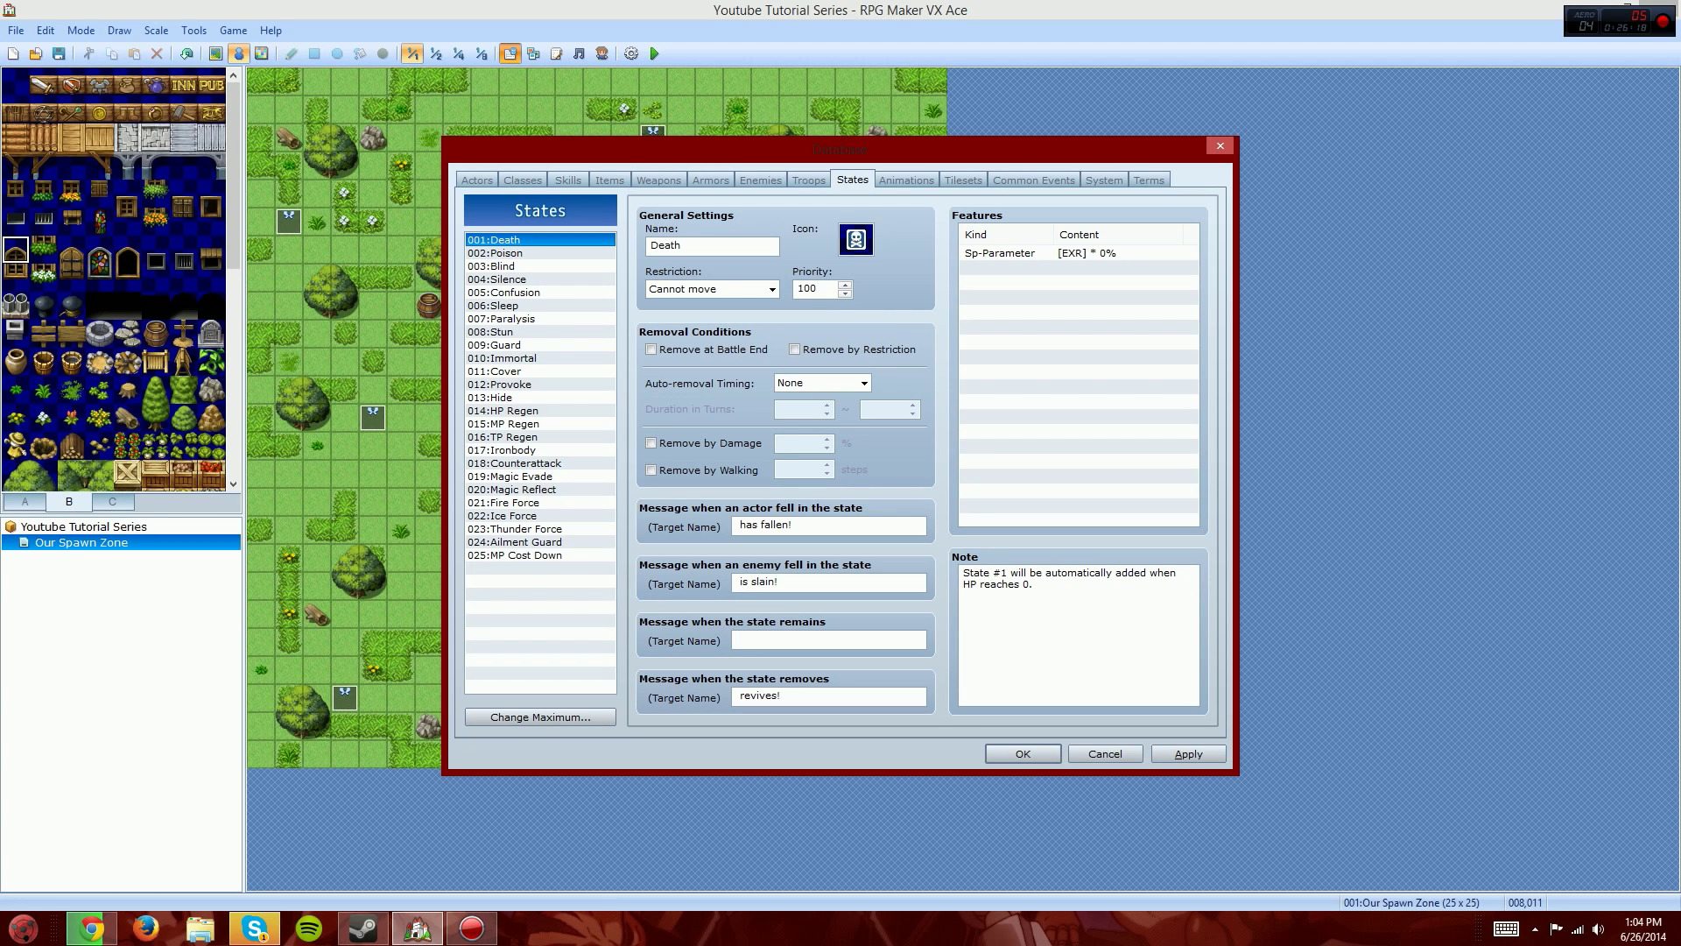
click(713, 289)
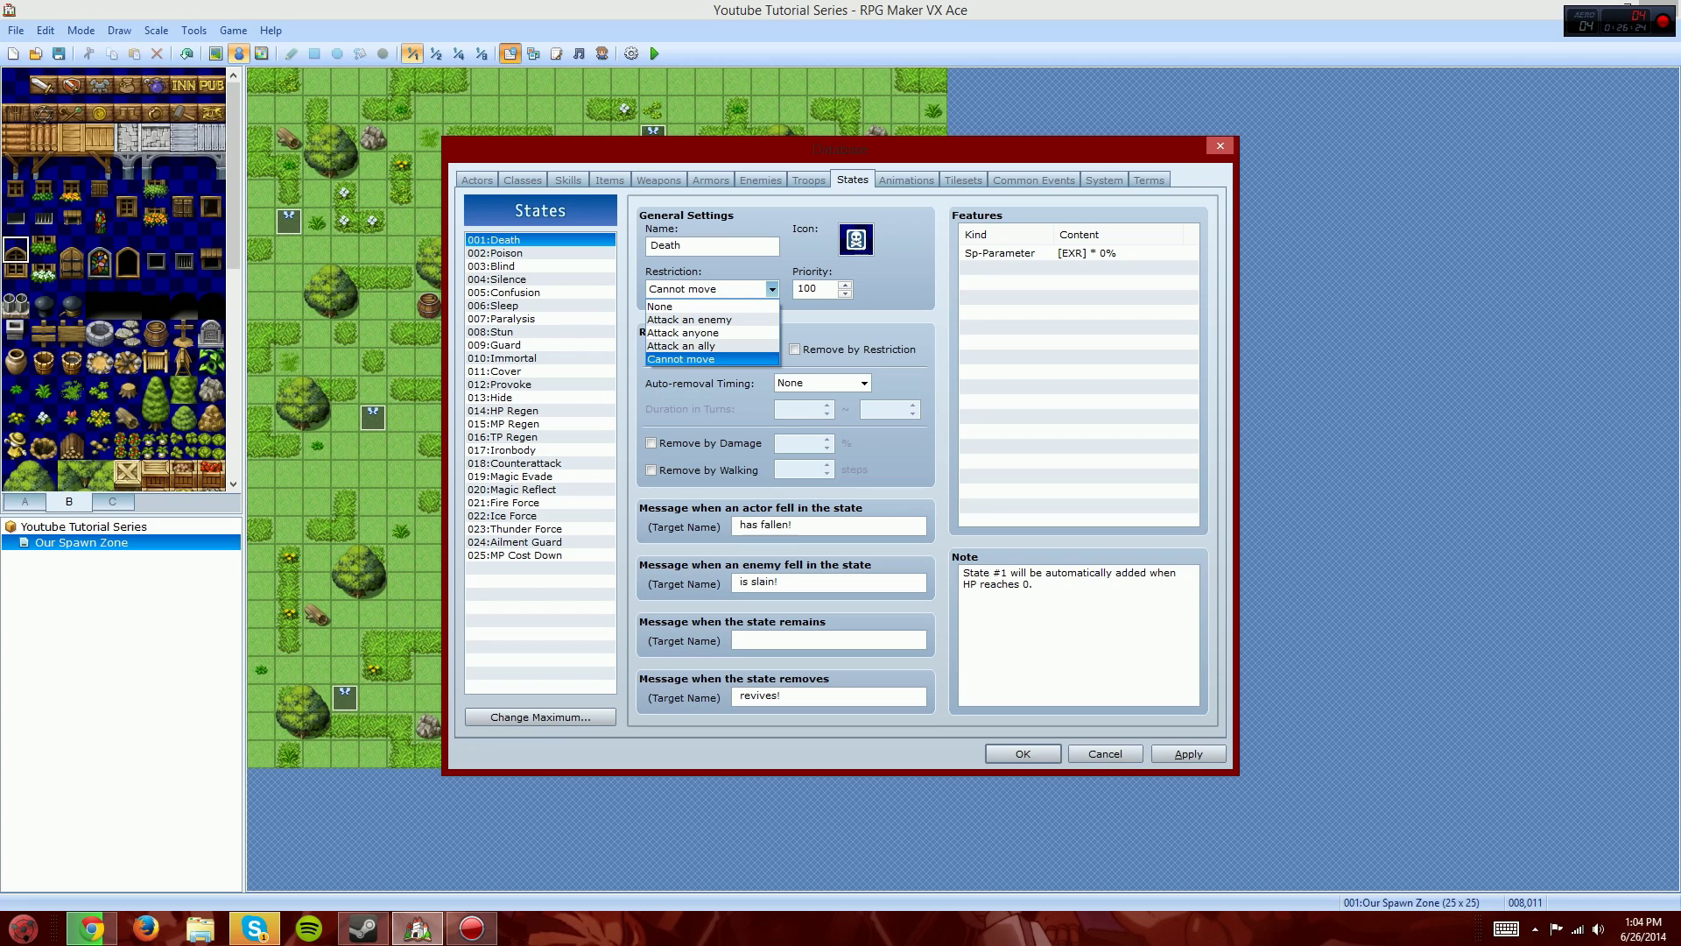
key(Return)
mouse_move(832, 284)
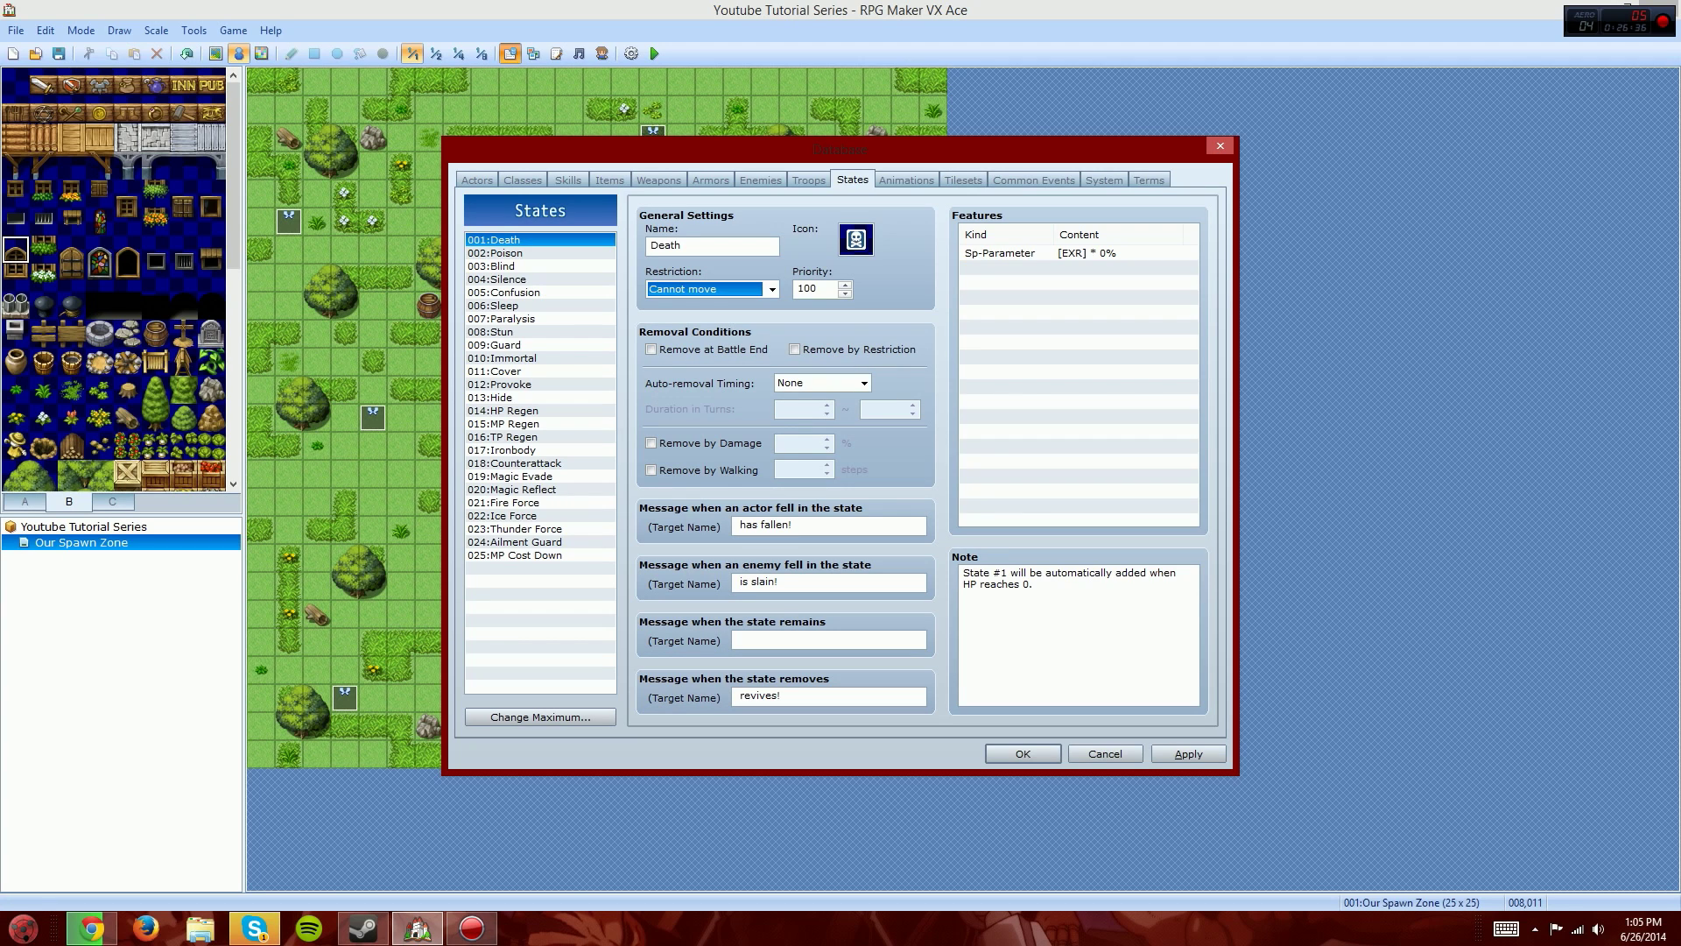
Step: Compare the Death state's priority and removal conditions with those of the Blind and Poison states
click(517, 266)
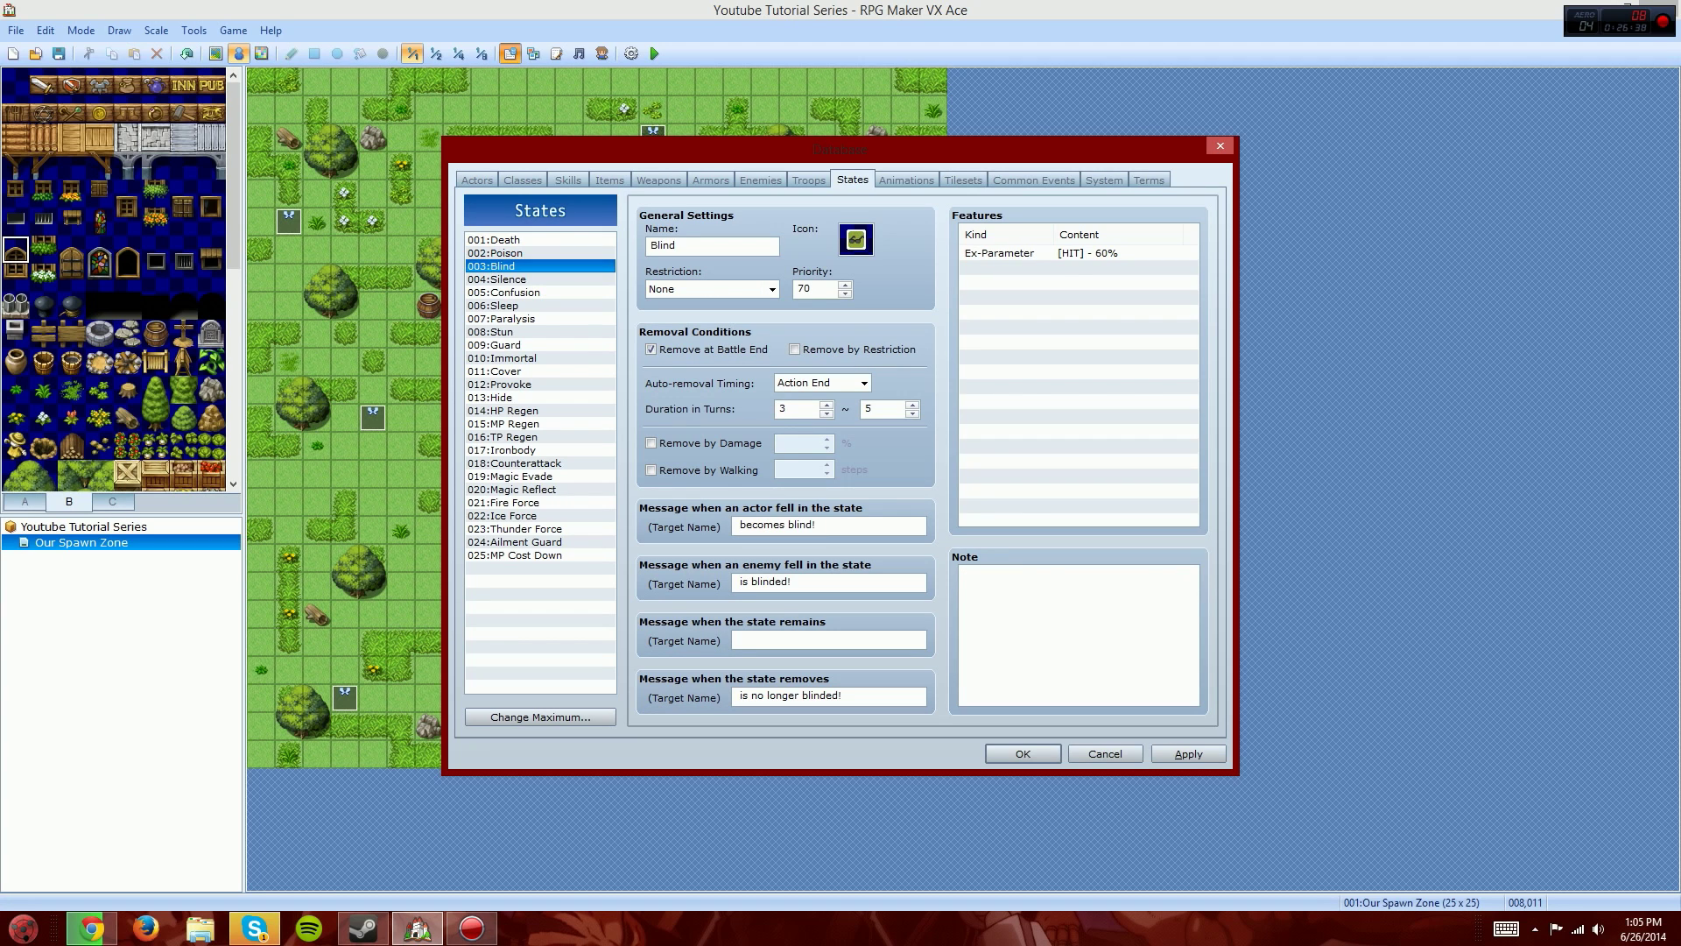
click(516, 239)
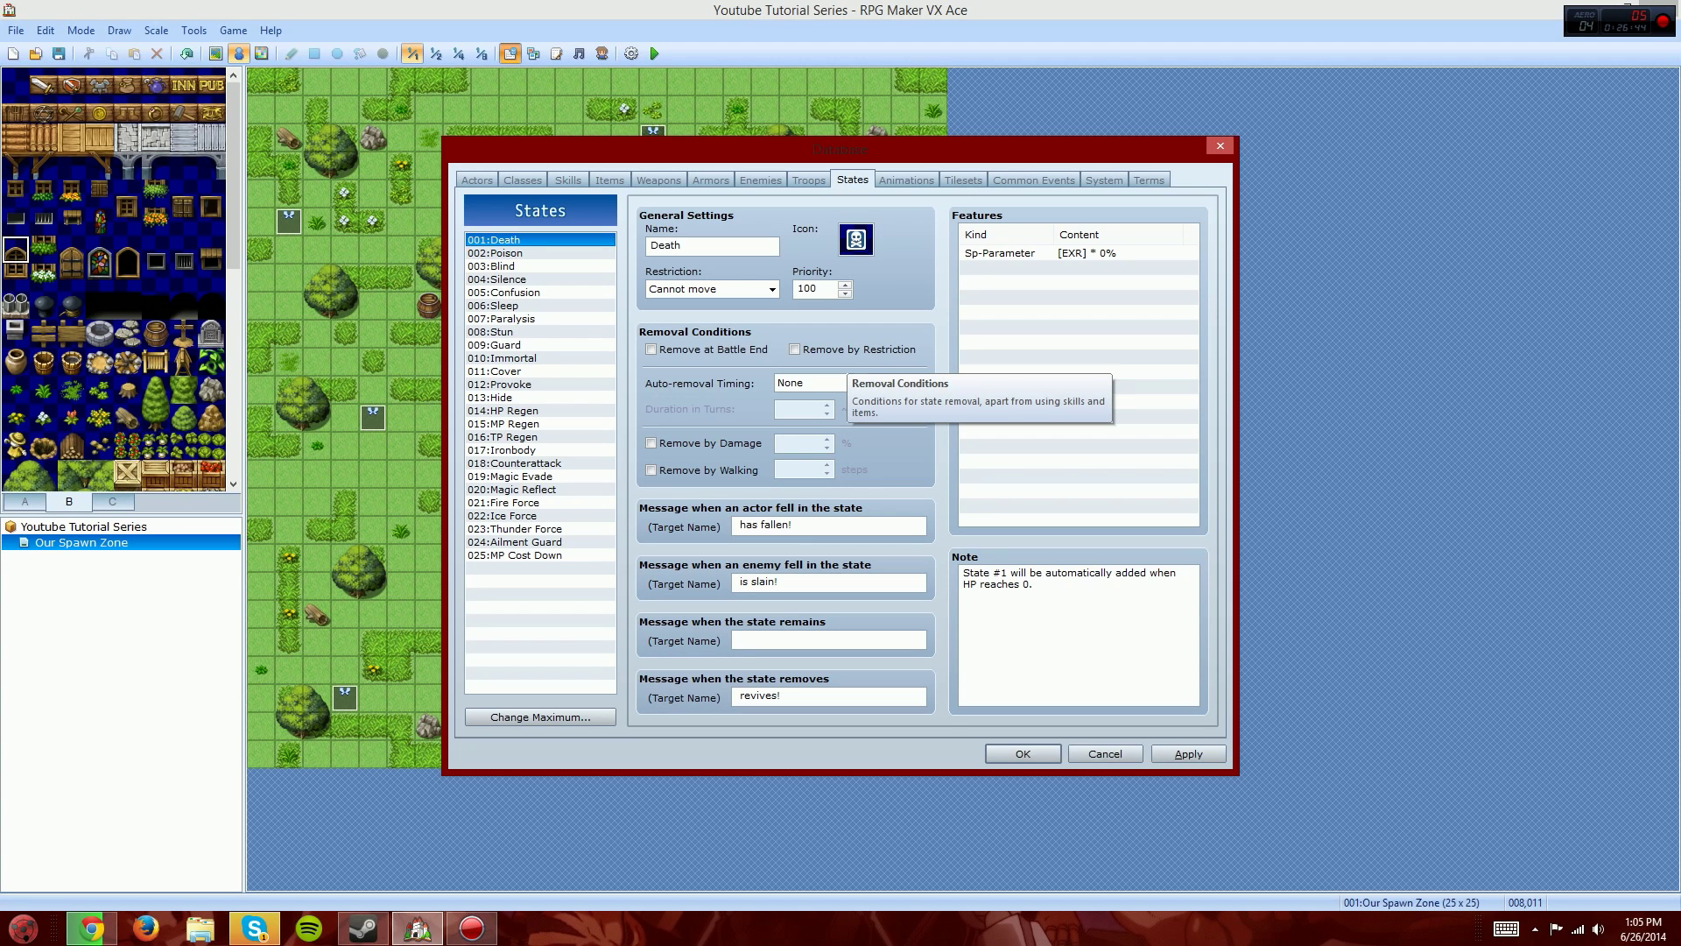
click(517, 253)
click(517, 239)
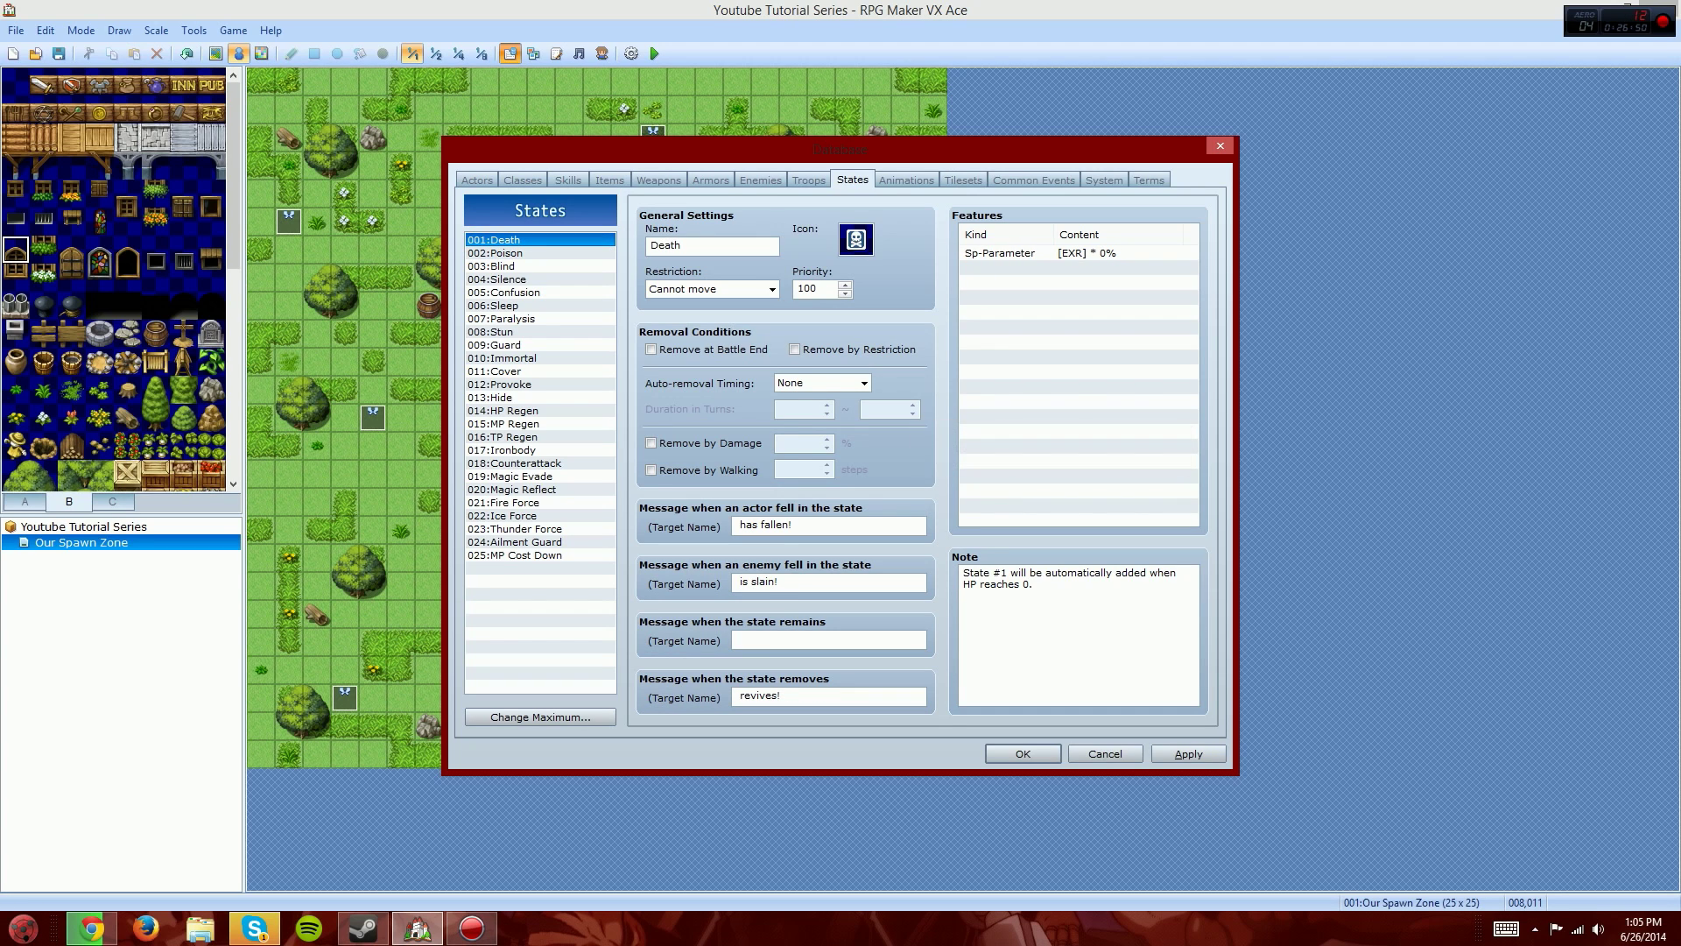
Step: Try Action End as the Death state's auto-removal timing, and restore None
click(864, 383)
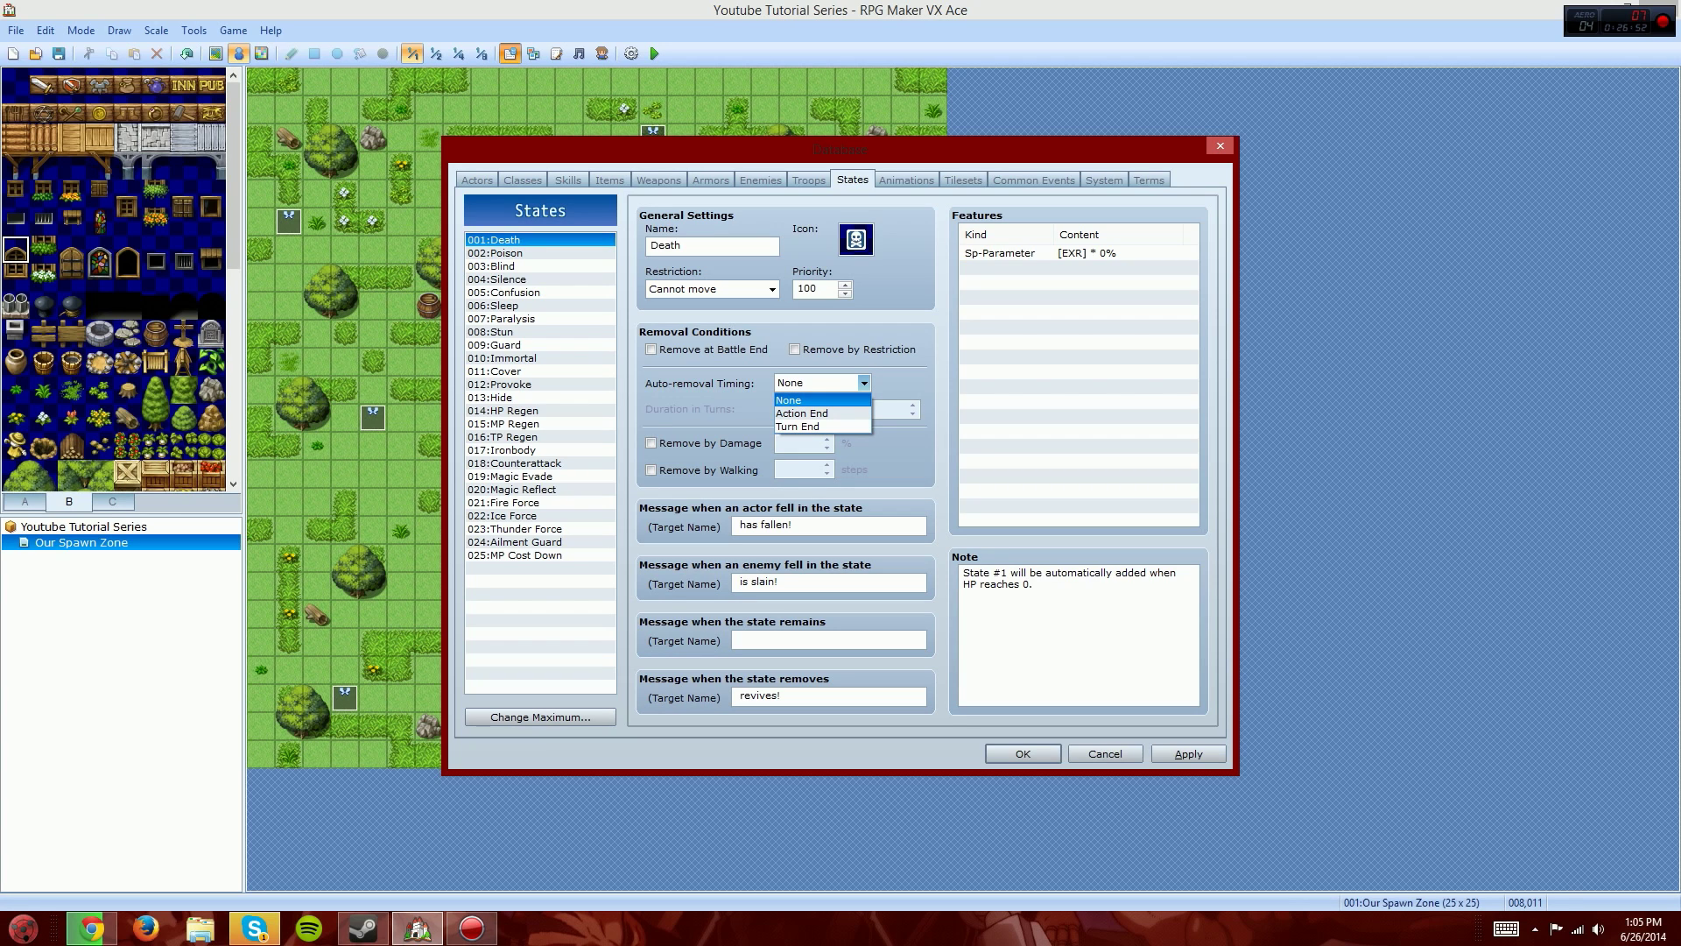
click(824, 413)
click(864, 383)
click(823, 400)
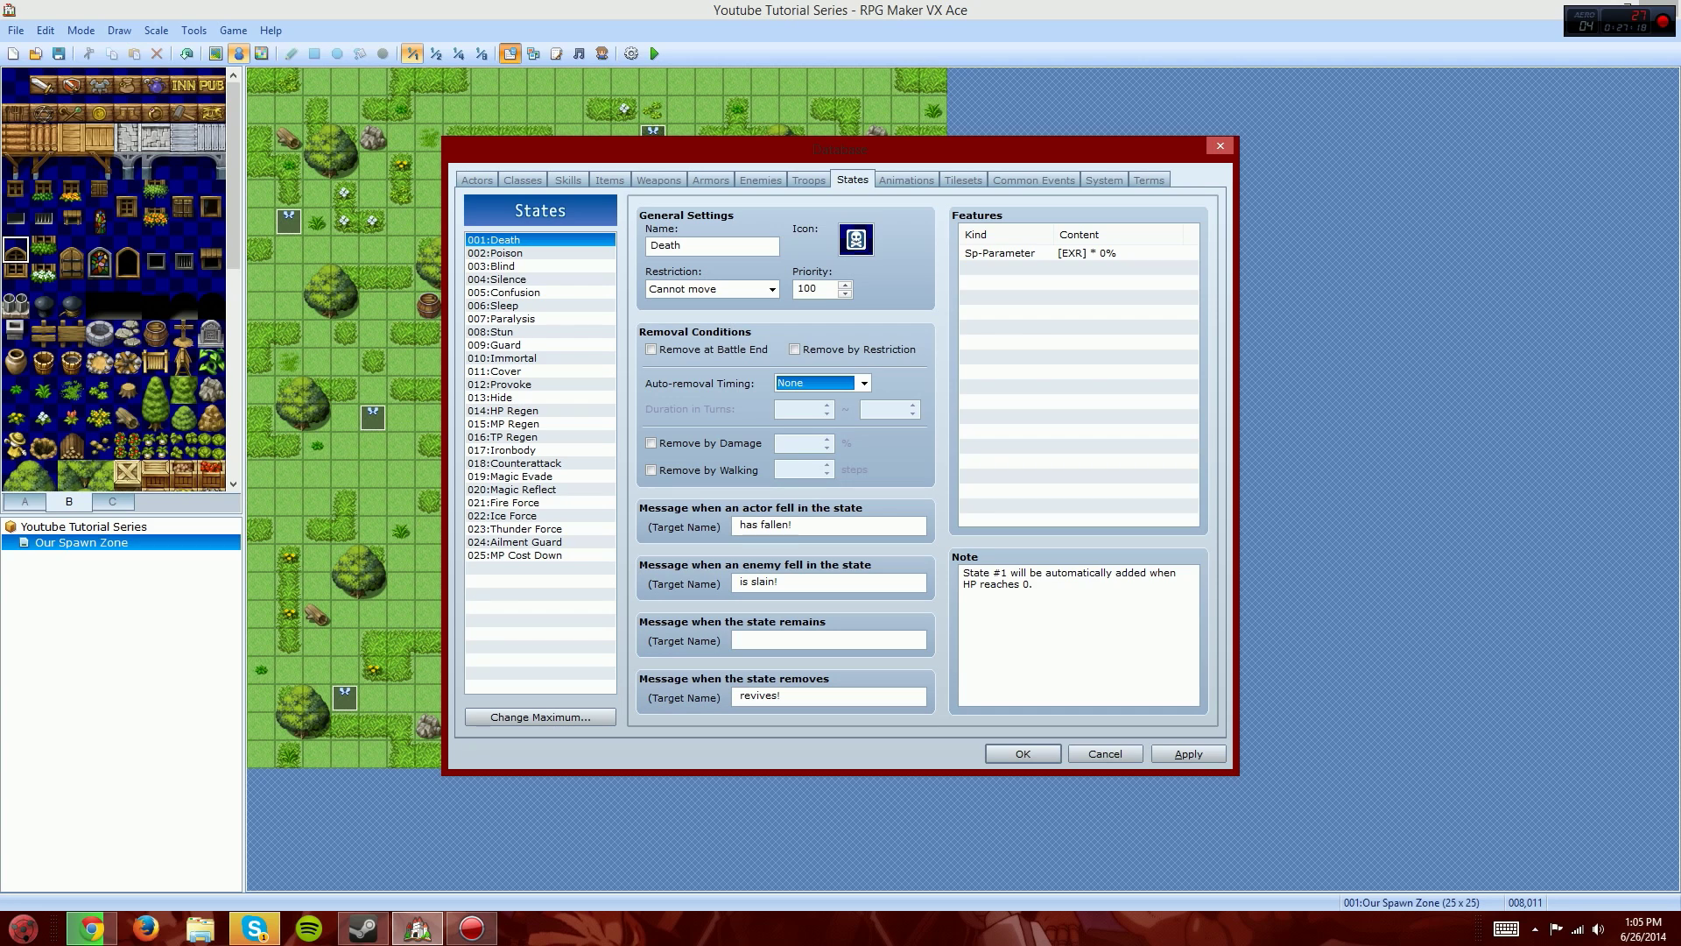
Step: Examine the Death state's features list and note
click(1071, 268)
drag(1051, 587, 962, 571)
click(1051, 587)
click(1037, 585)
Step: Preview graphics such as Earth2 for the Hit Physical animation's second graphic, and cancel the selection
click(906, 179)
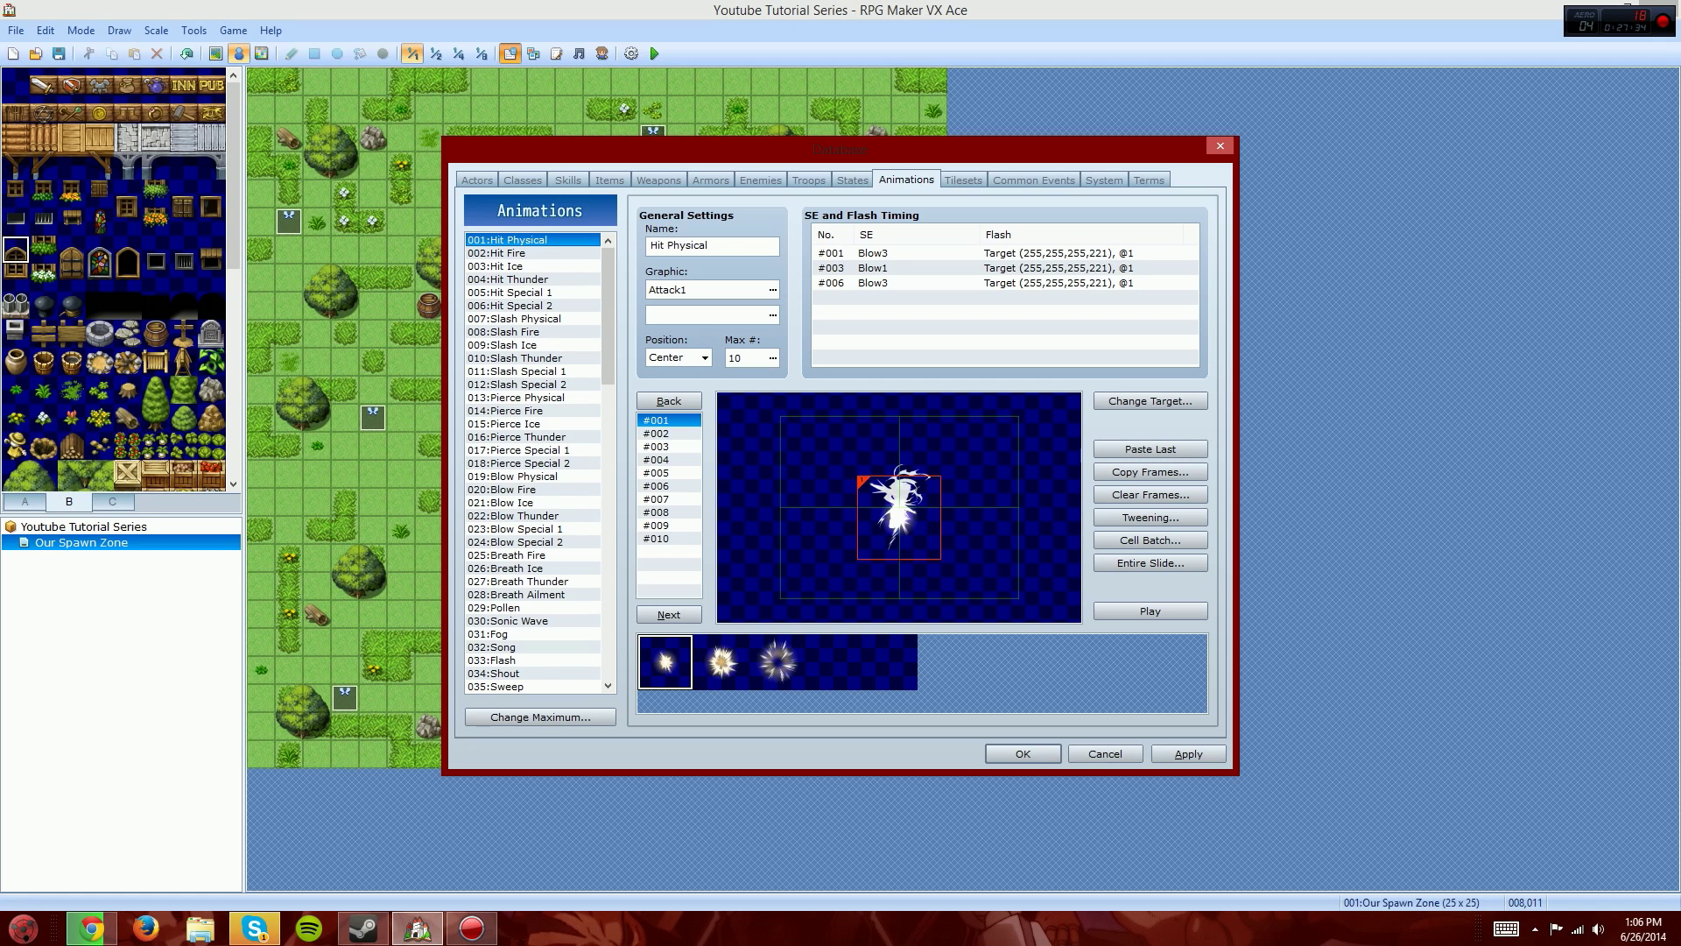
key(Tab)
click(773, 315)
click(560, 334)
click(543, 412)
click(543, 517)
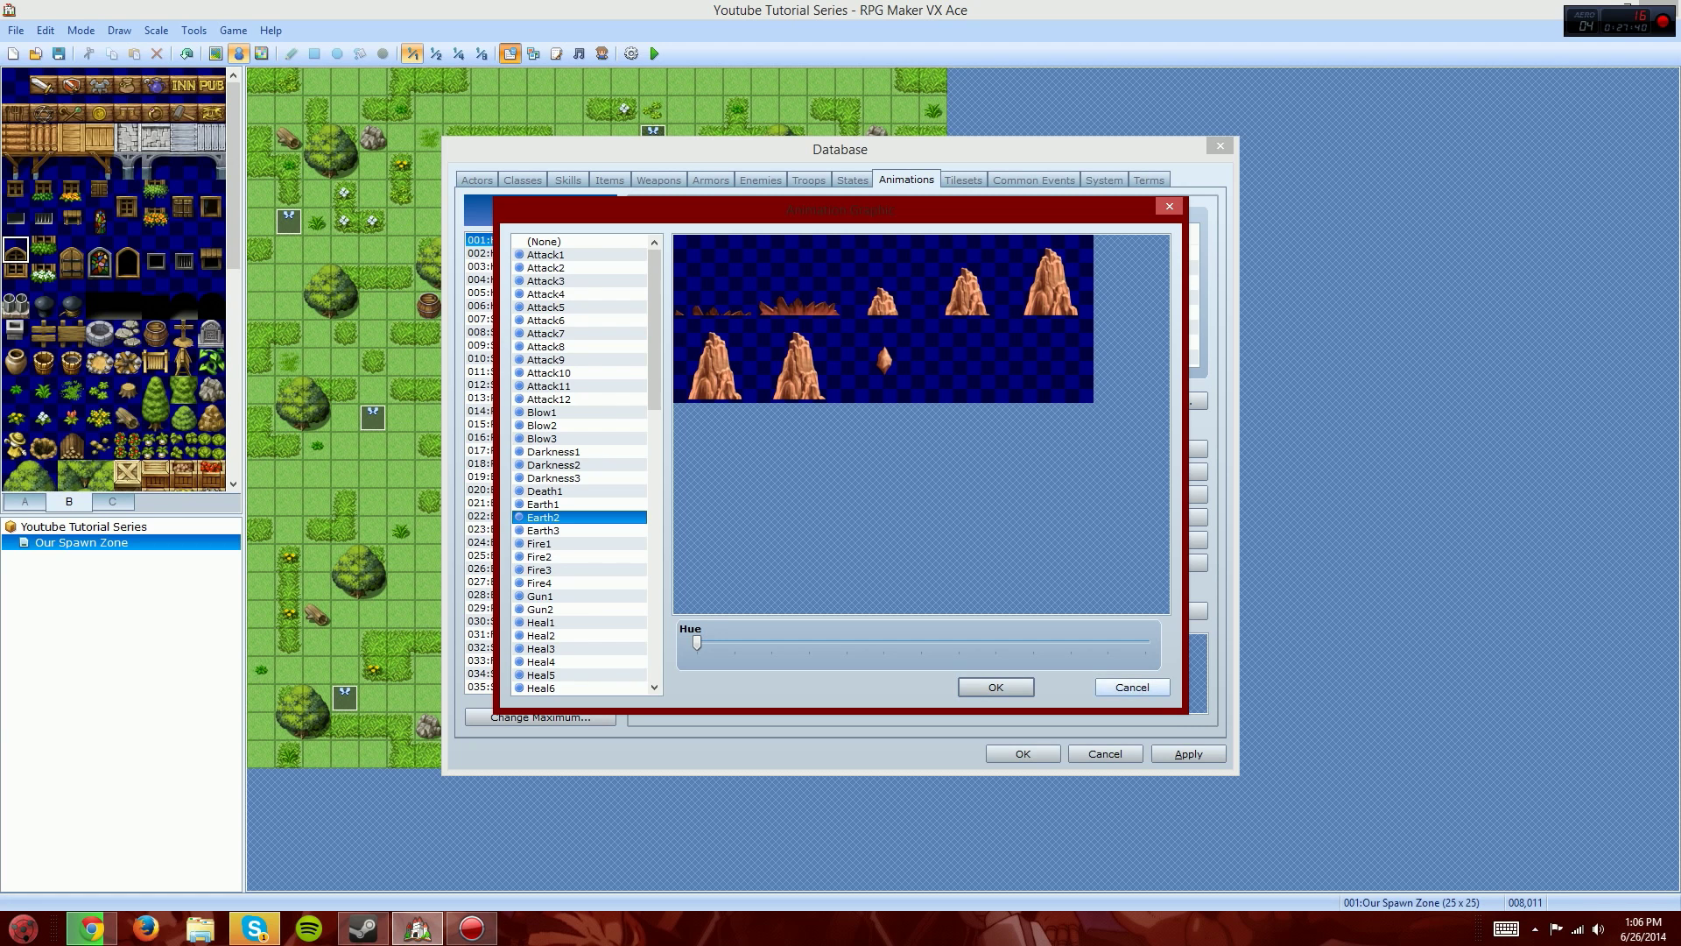
click(1132, 687)
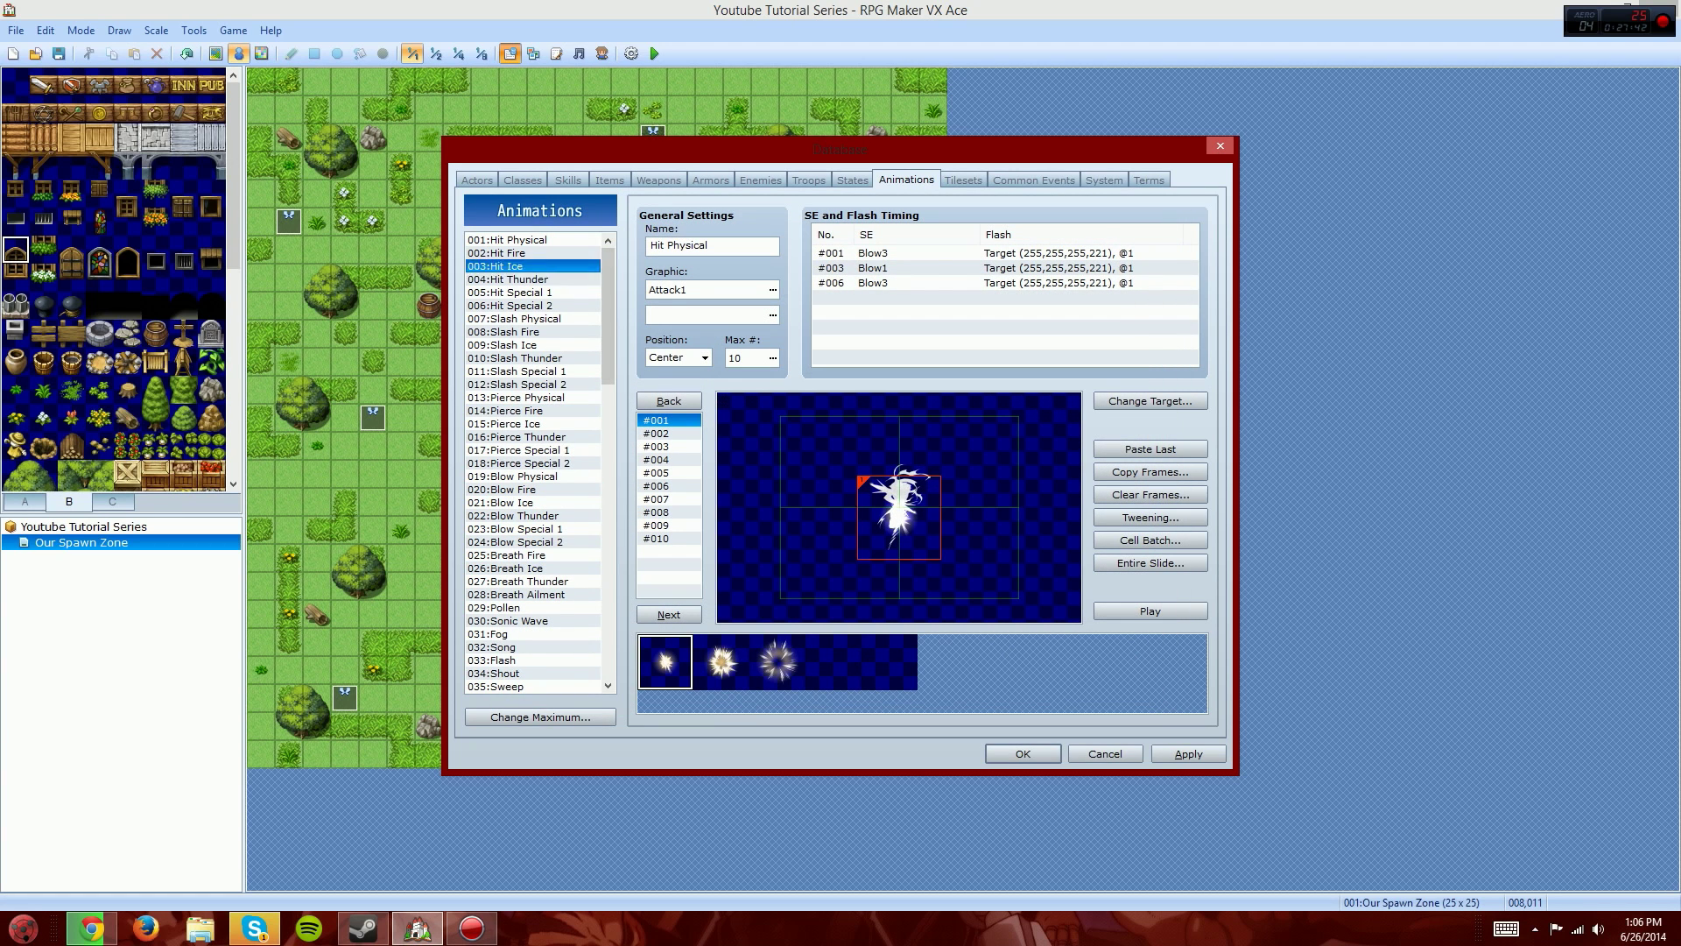
drag(607, 316, 608, 609)
click(540, 716)
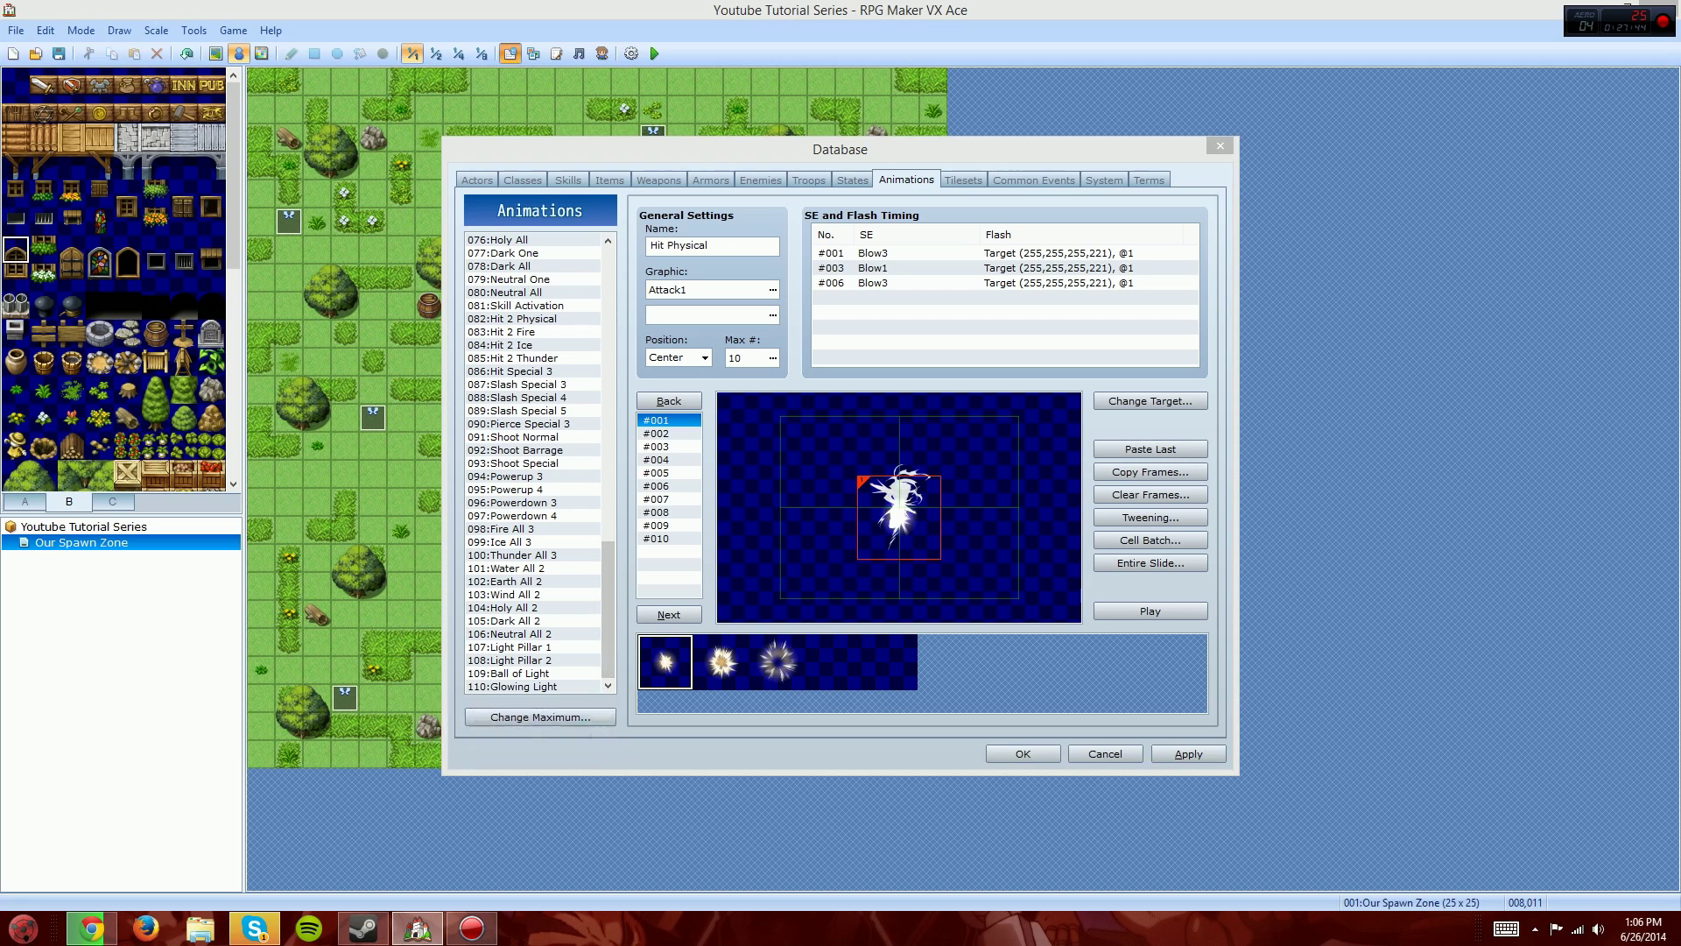
text(12)
key(Return)
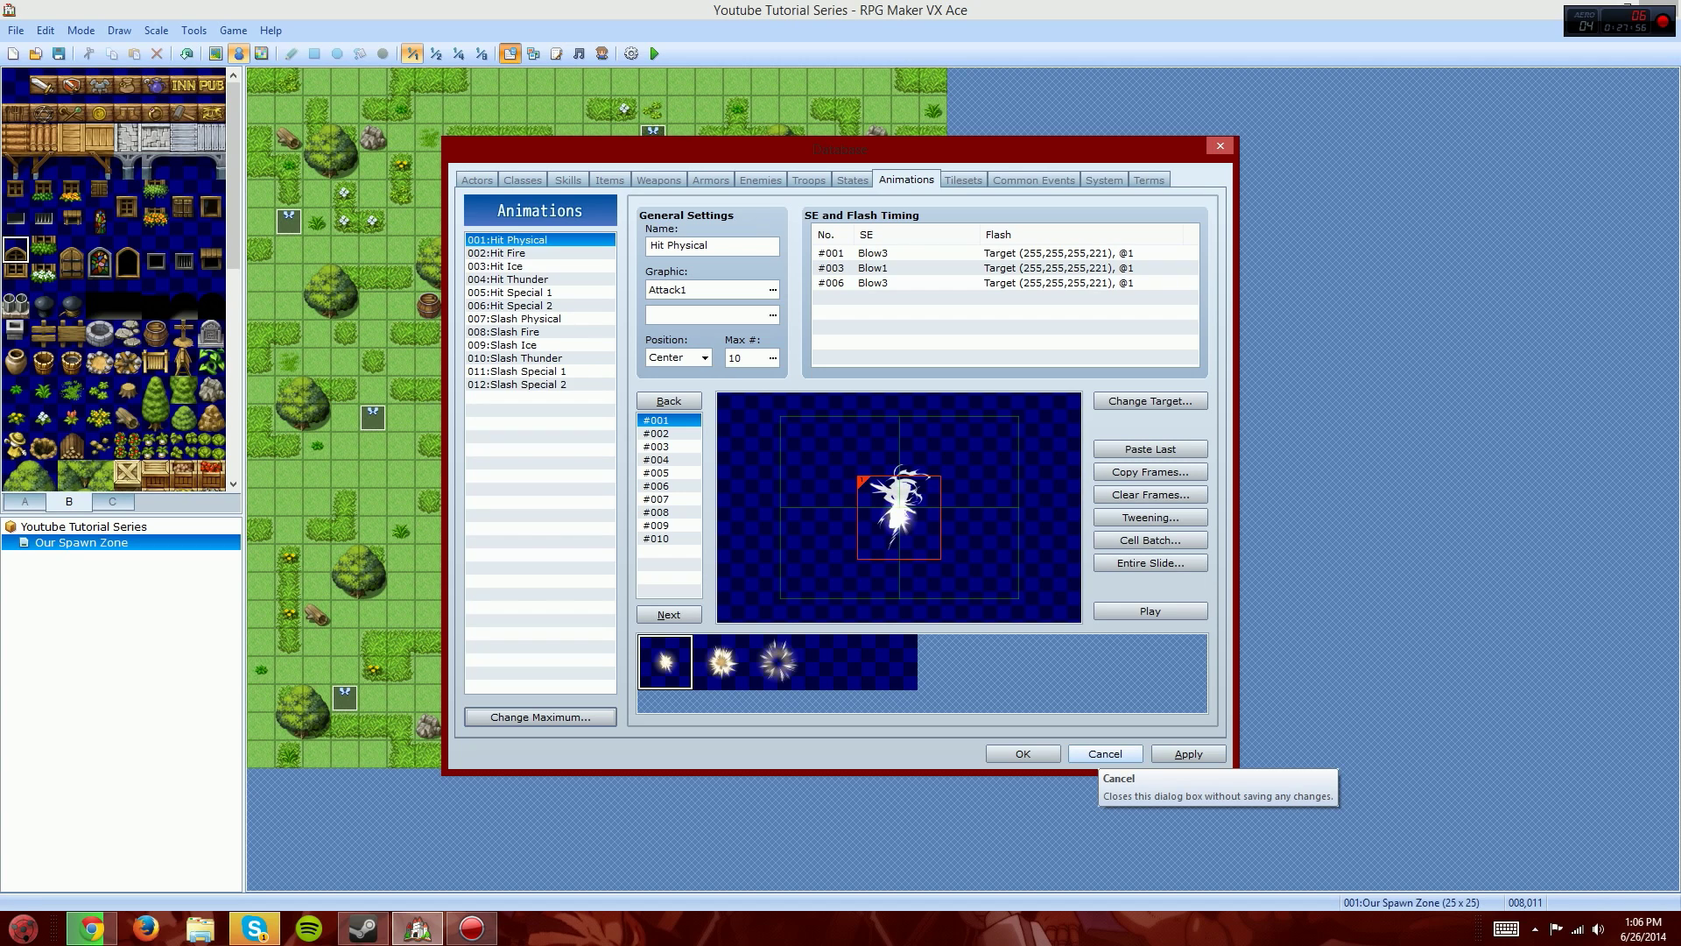
click(1100, 759)
click(509, 53)
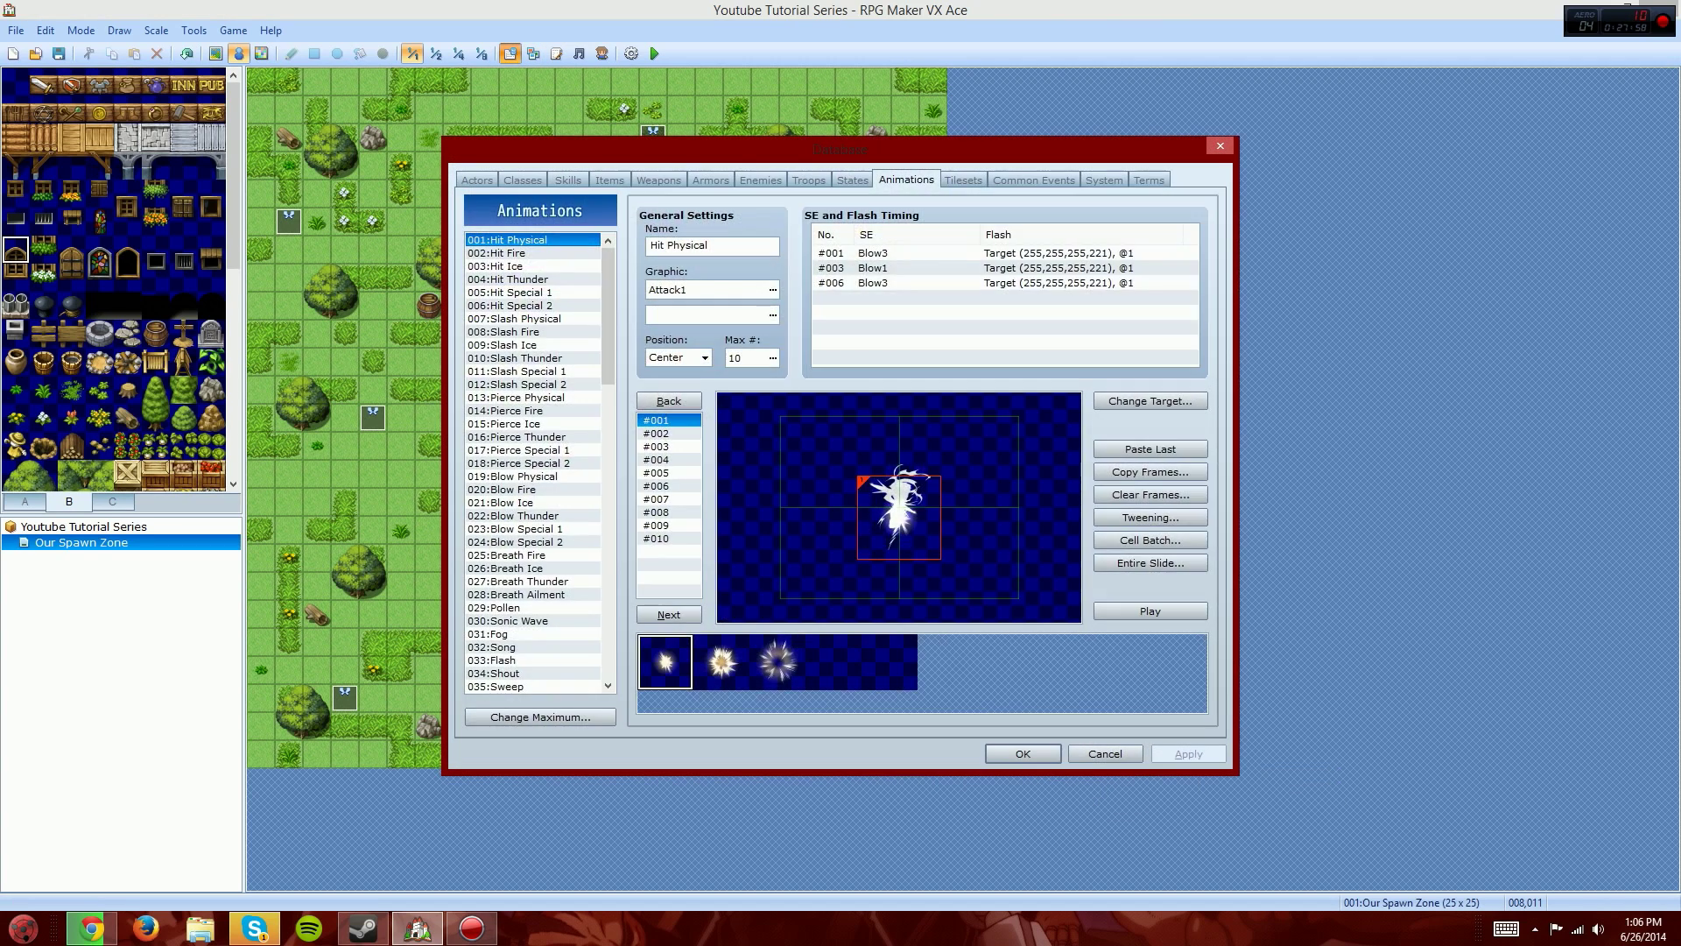
Step: Review the Actors, Classes and Skills entries in the reopened database
click(477, 180)
click(522, 181)
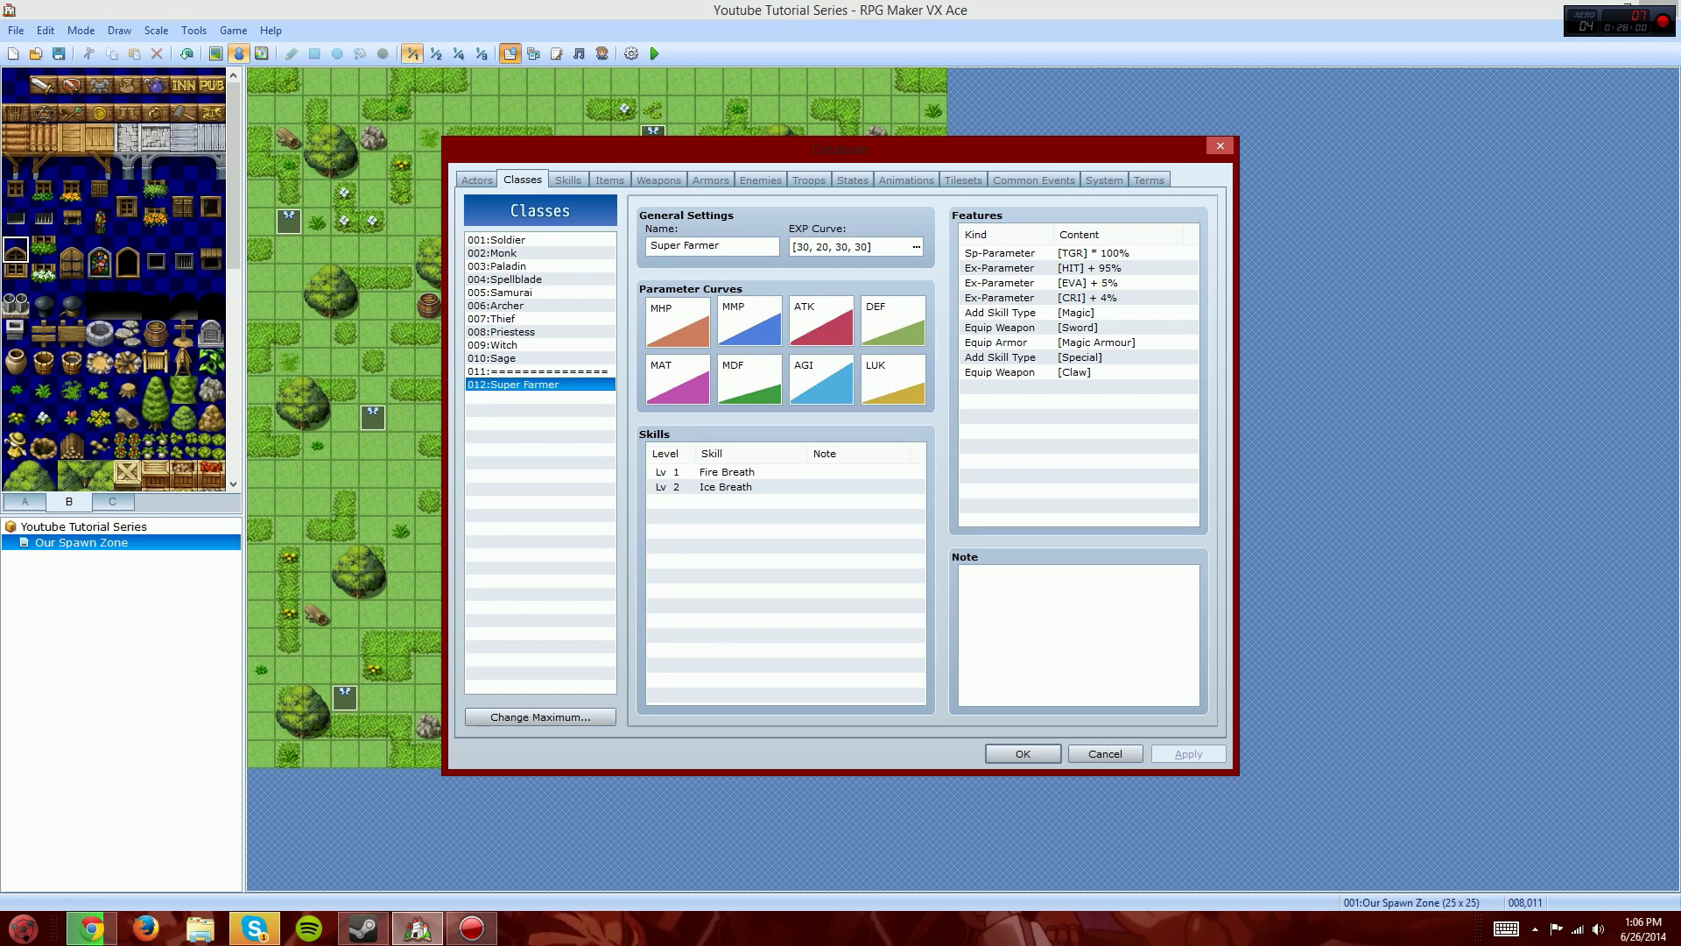
click(568, 180)
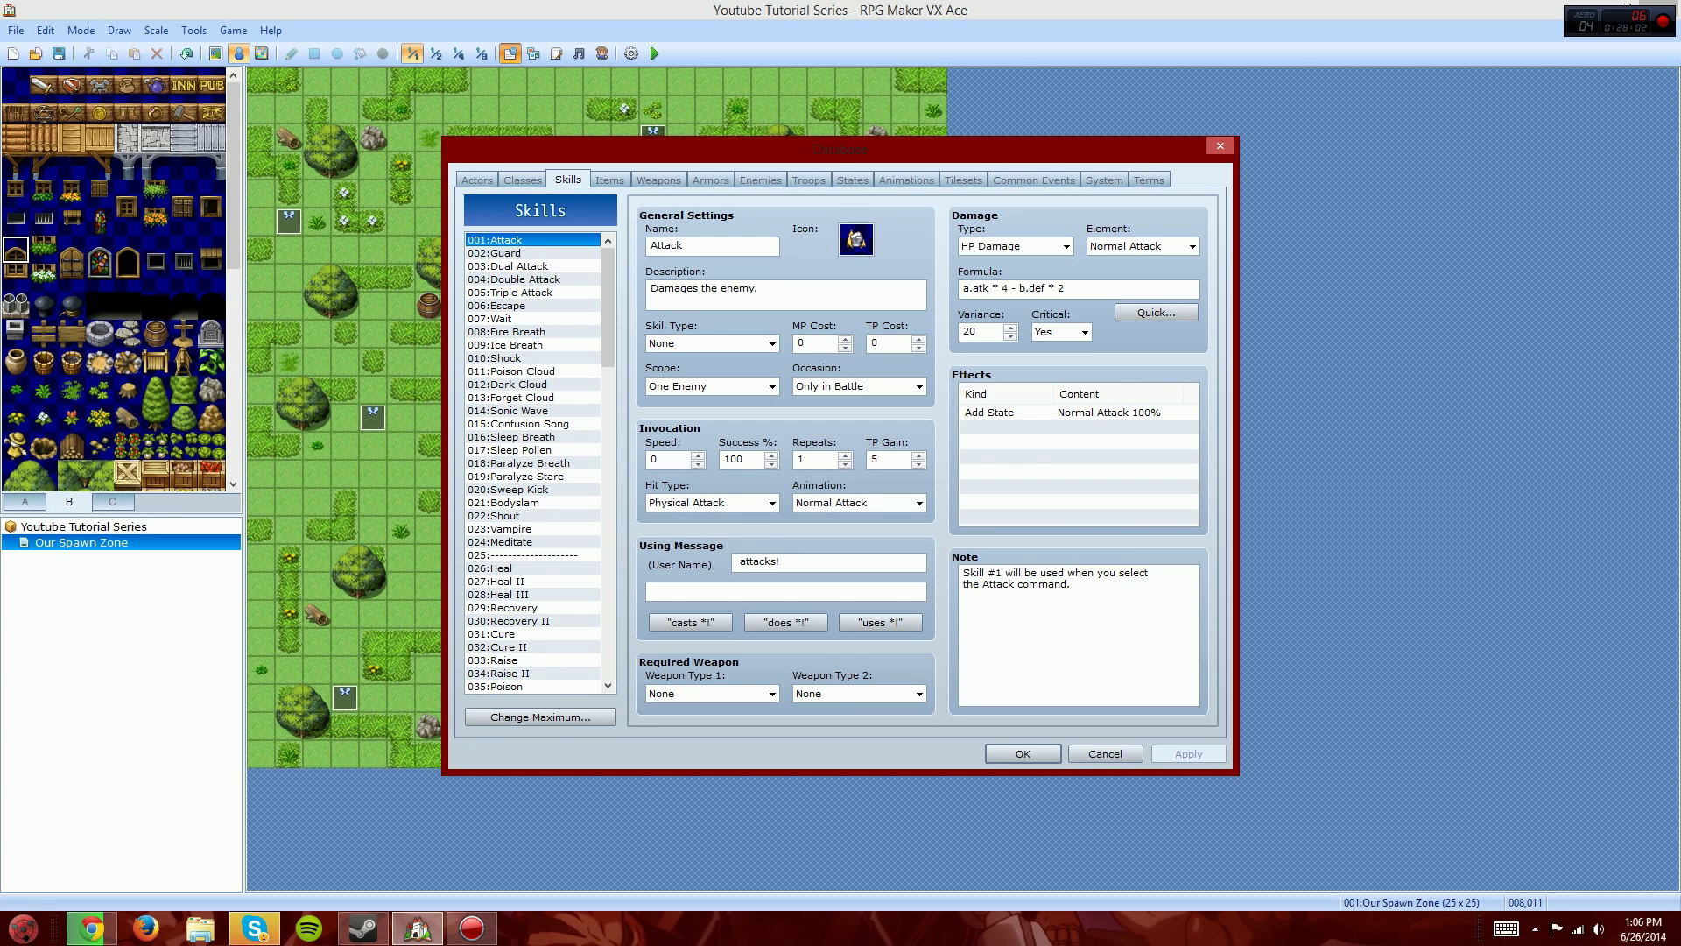
Step: Set the maximum number of animations to 112
click(906, 180)
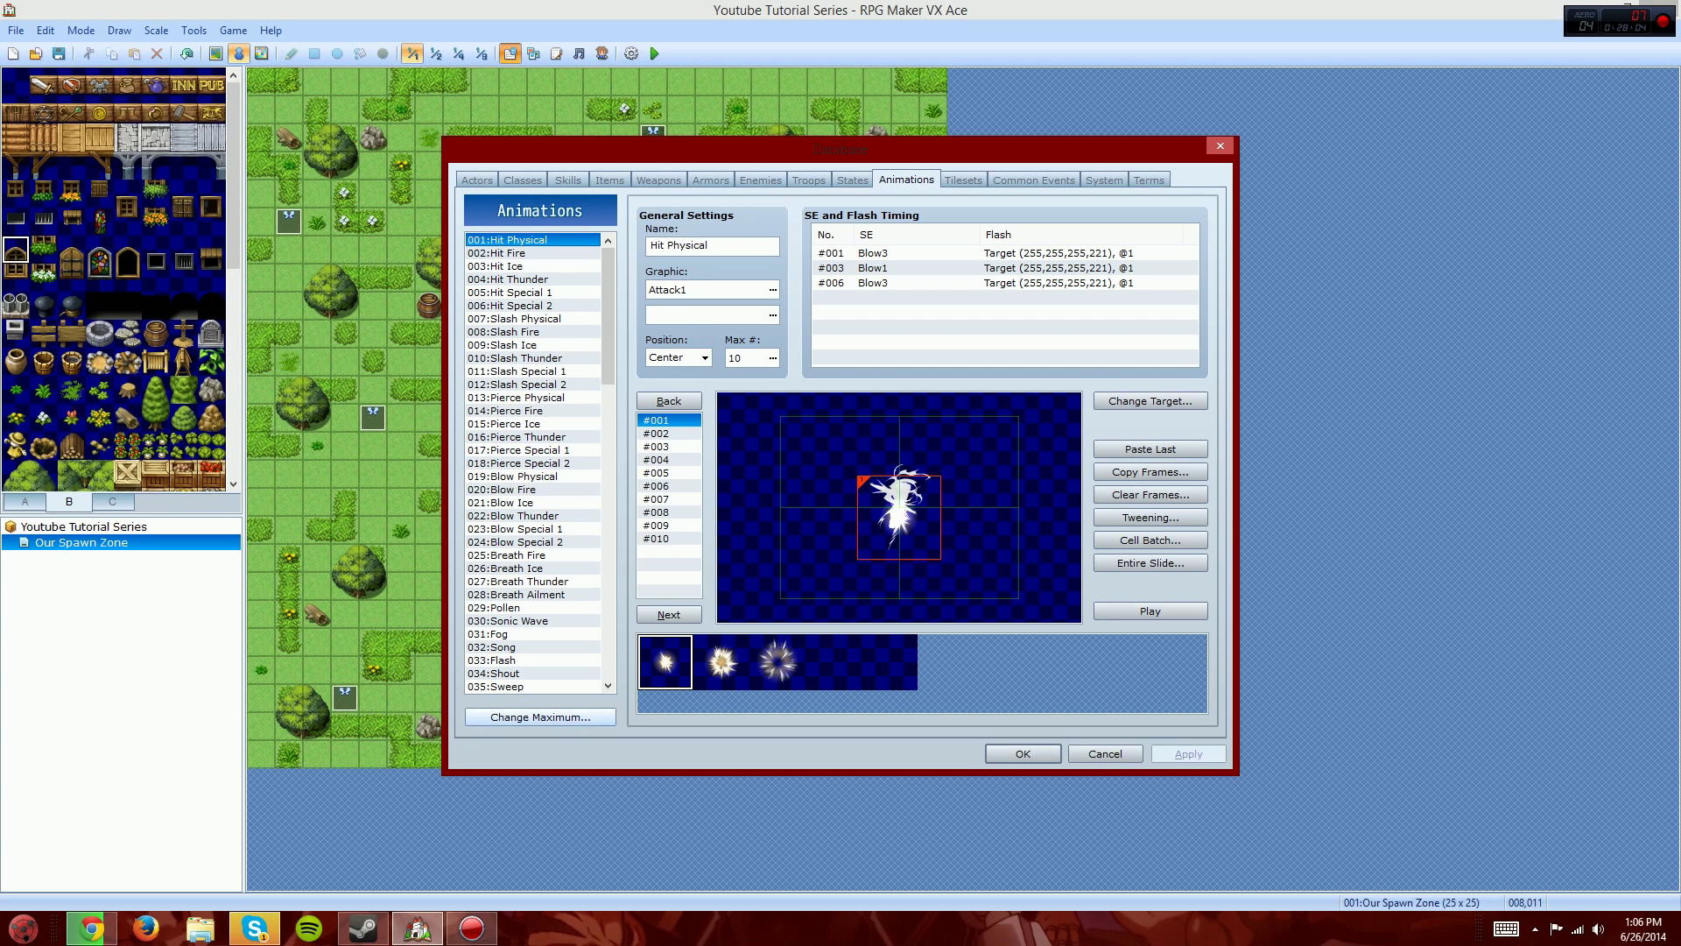
drag(608, 316, 607, 610)
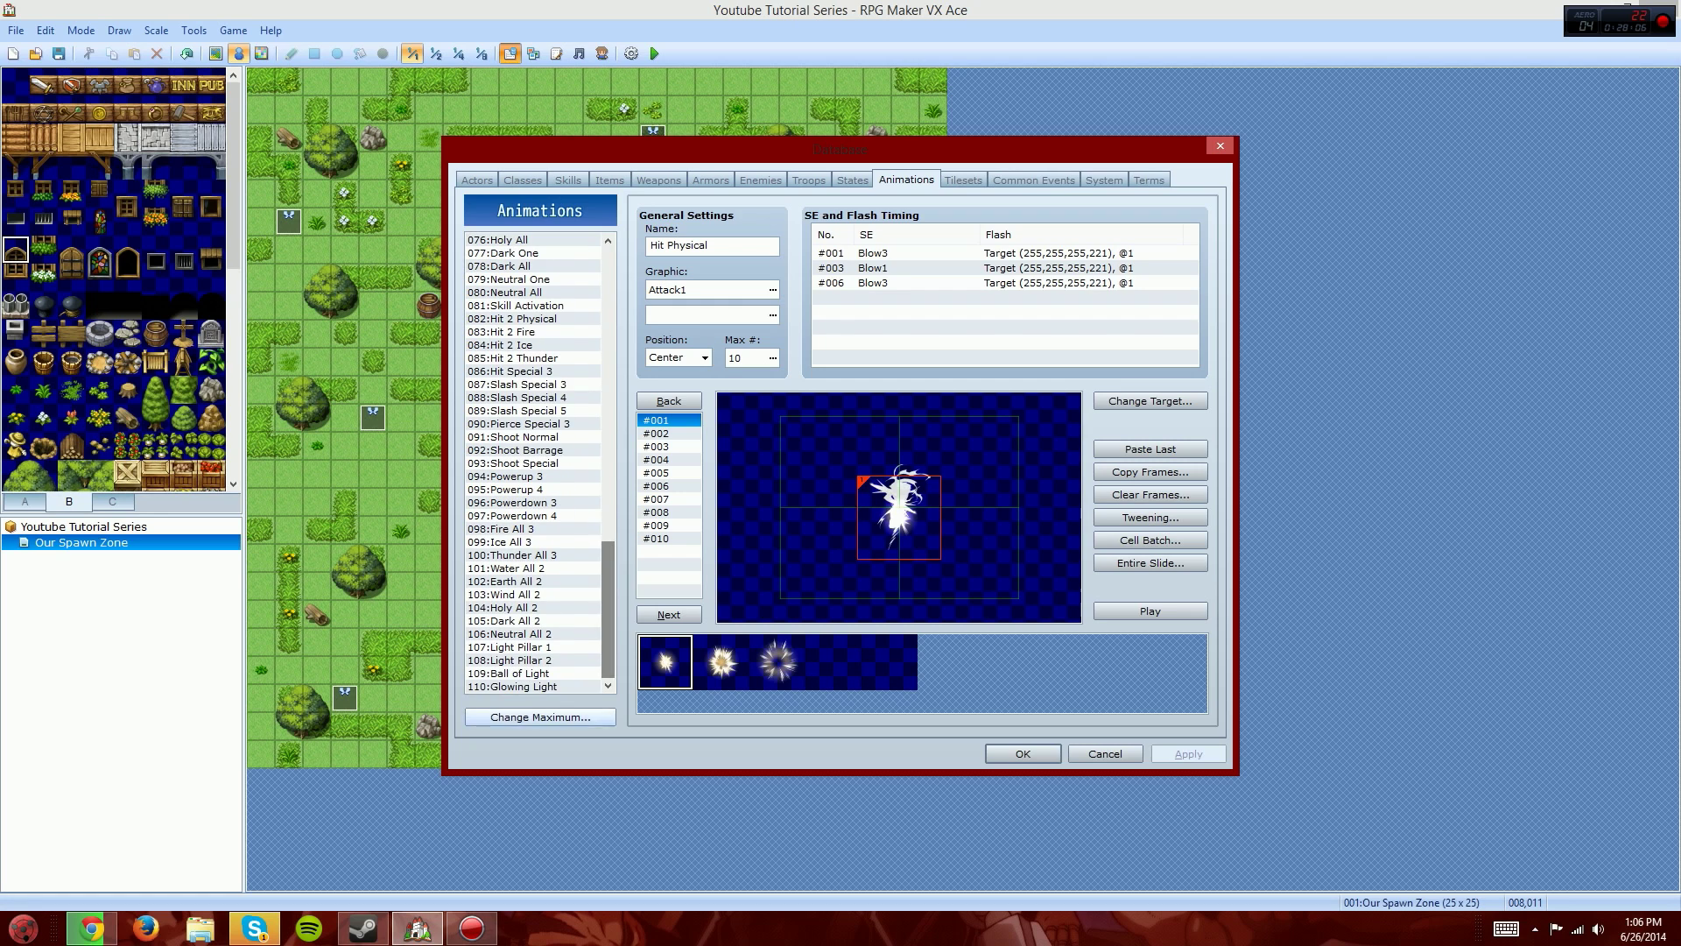
click(541, 716)
text(112)
click(579, 713)
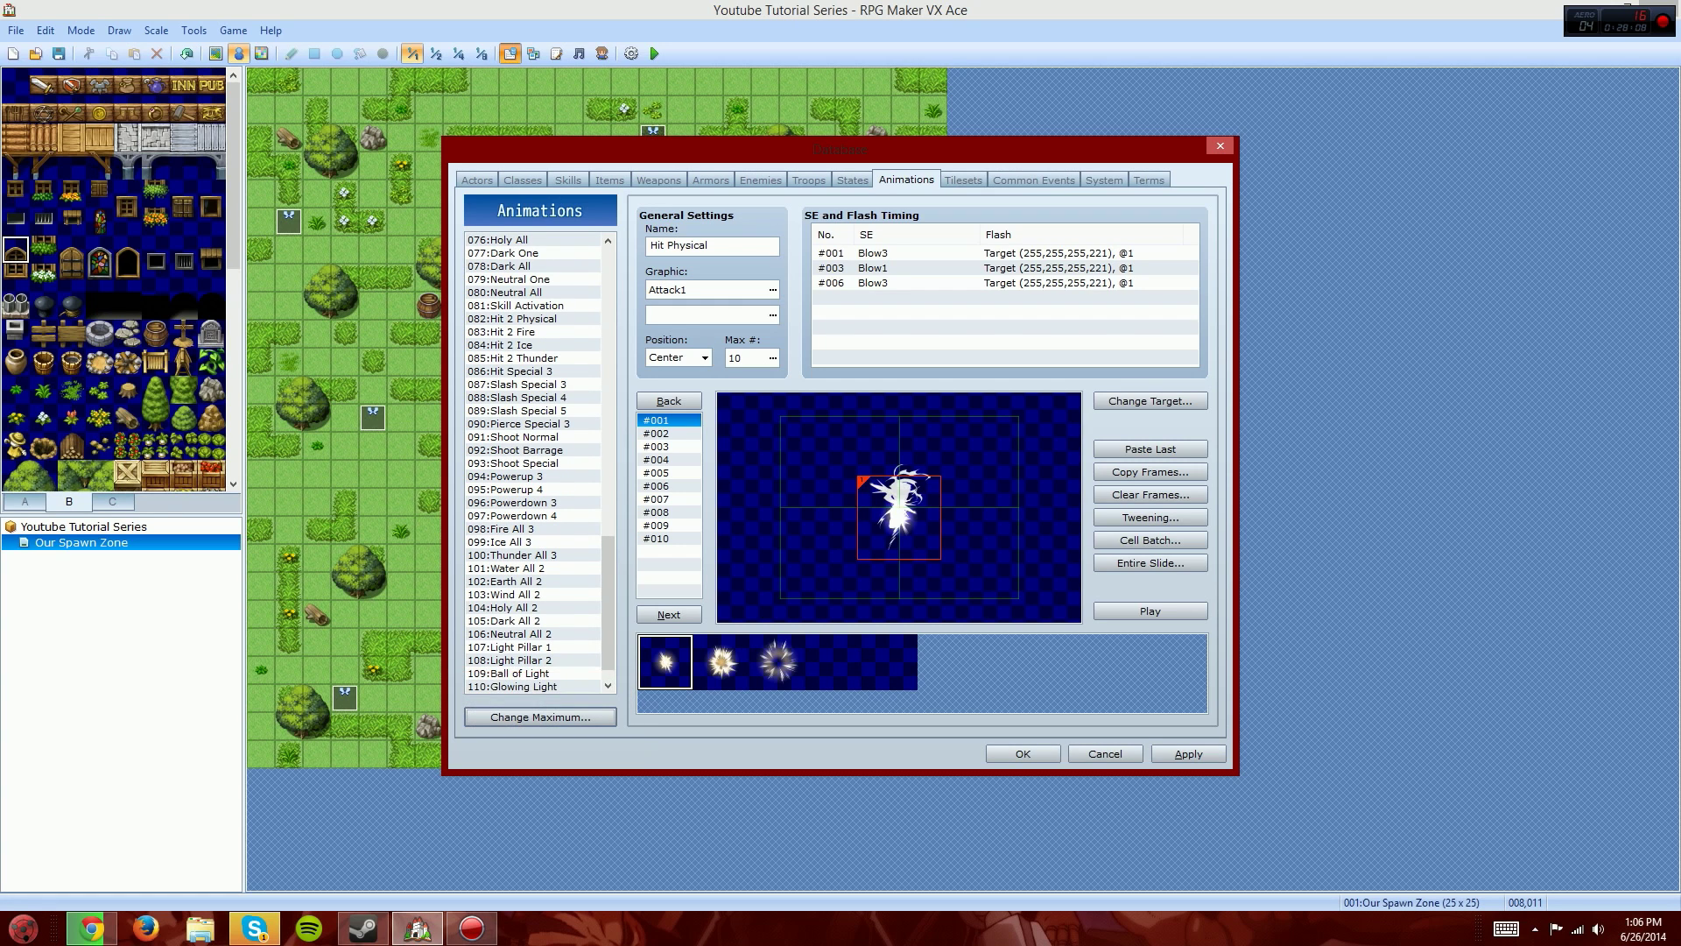
Step: Name the empty animation entry 112 "Farm Powerz"
click(534, 686)
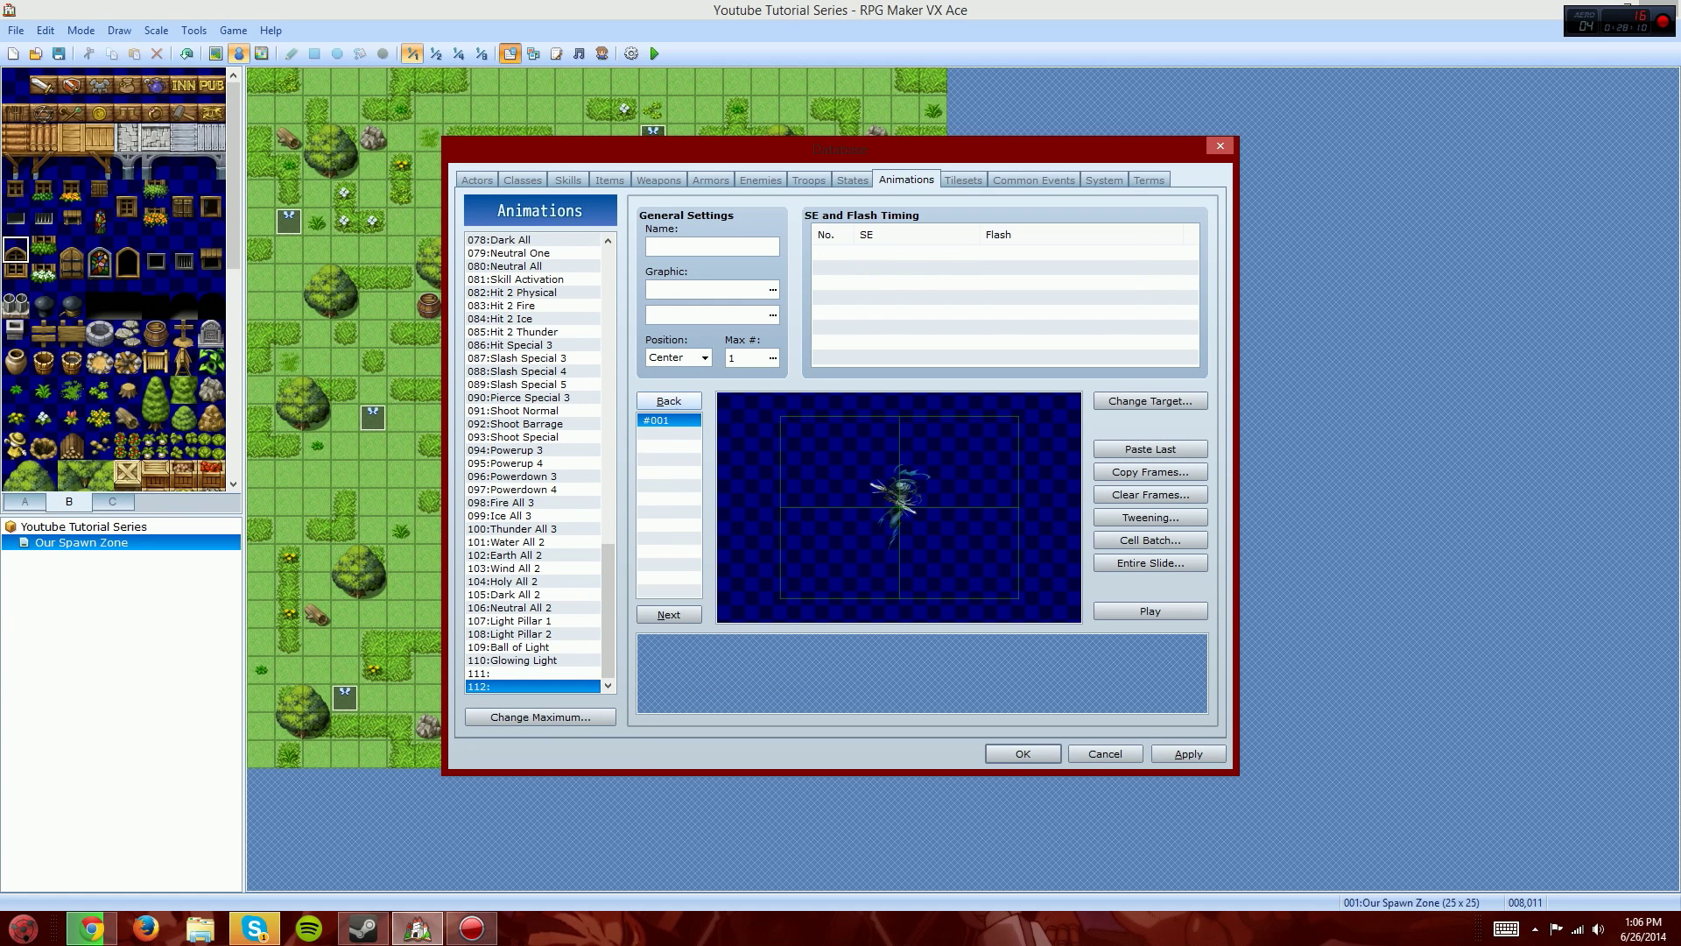
click(714, 246)
text(Farm Powerz)
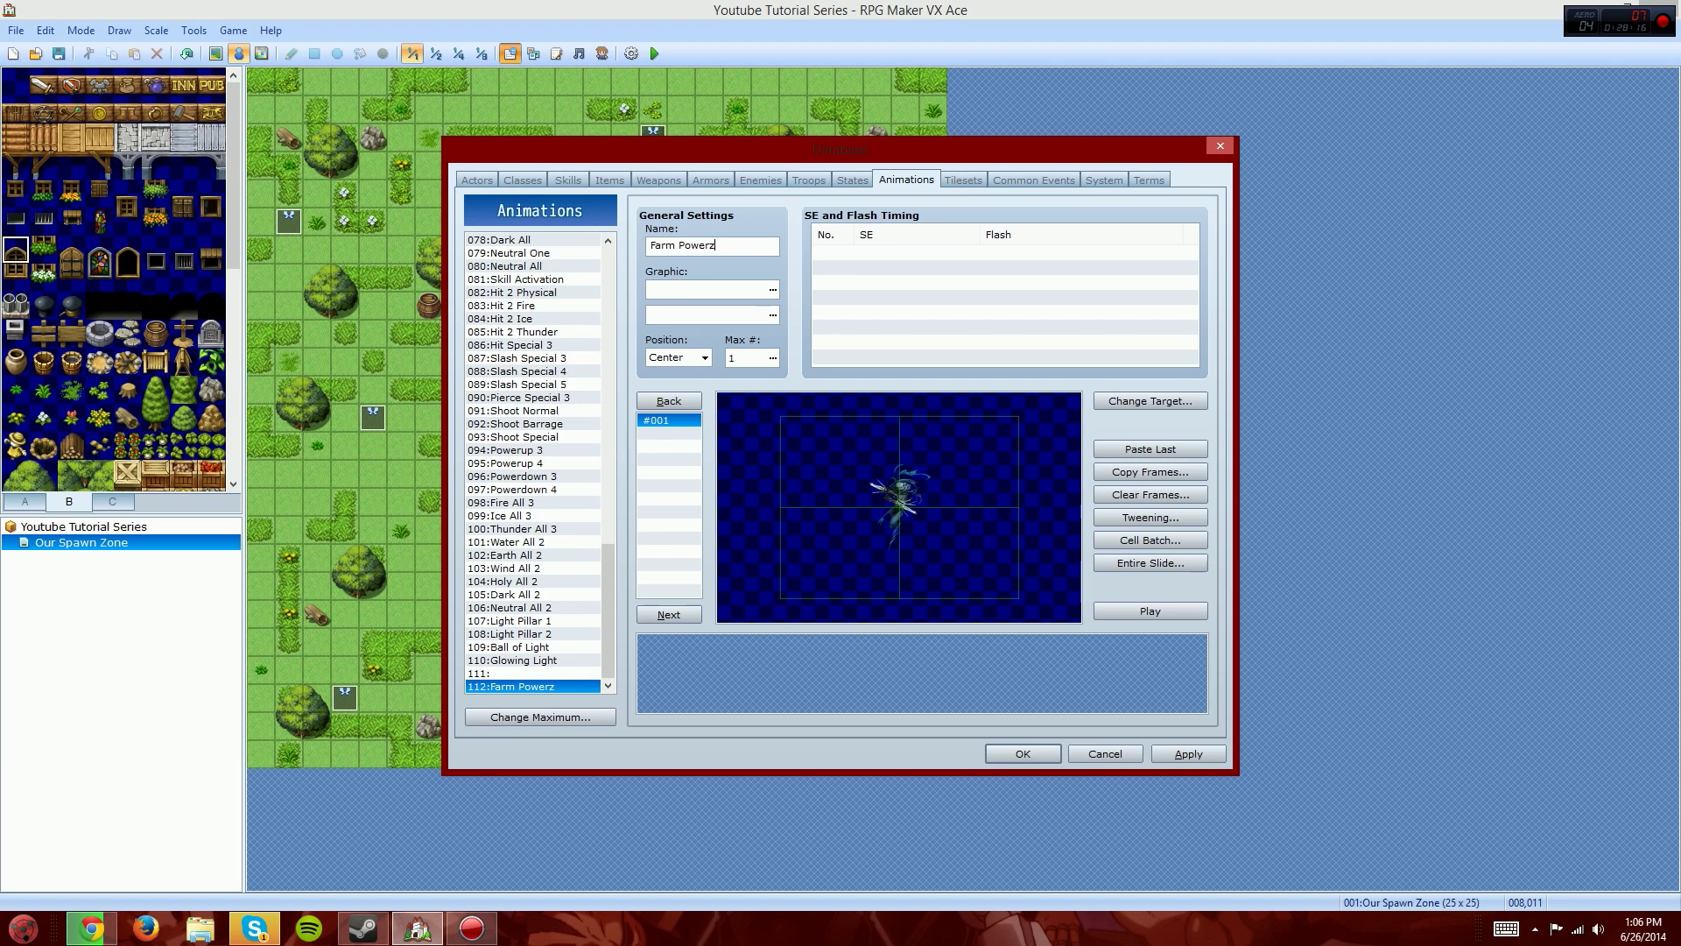
Step: Assign Attack2 as the Farm Powerz animation's first graphic and Darkness1 as its second
click(773, 289)
click(547, 254)
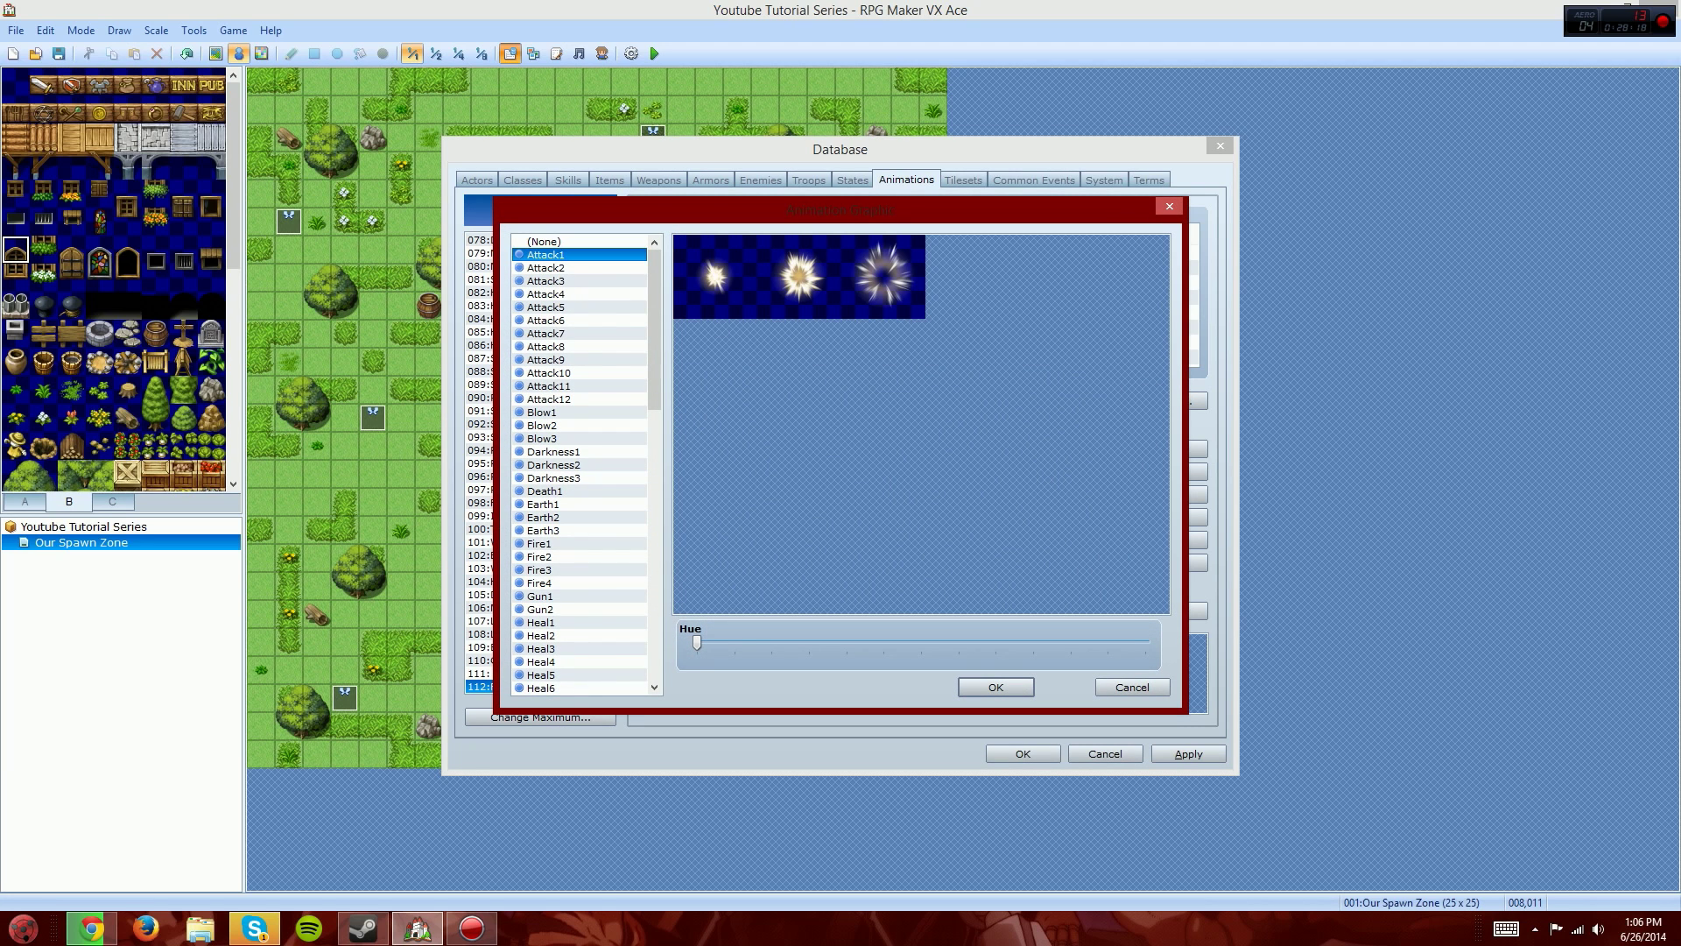
click(547, 268)
double_click(546, 268)
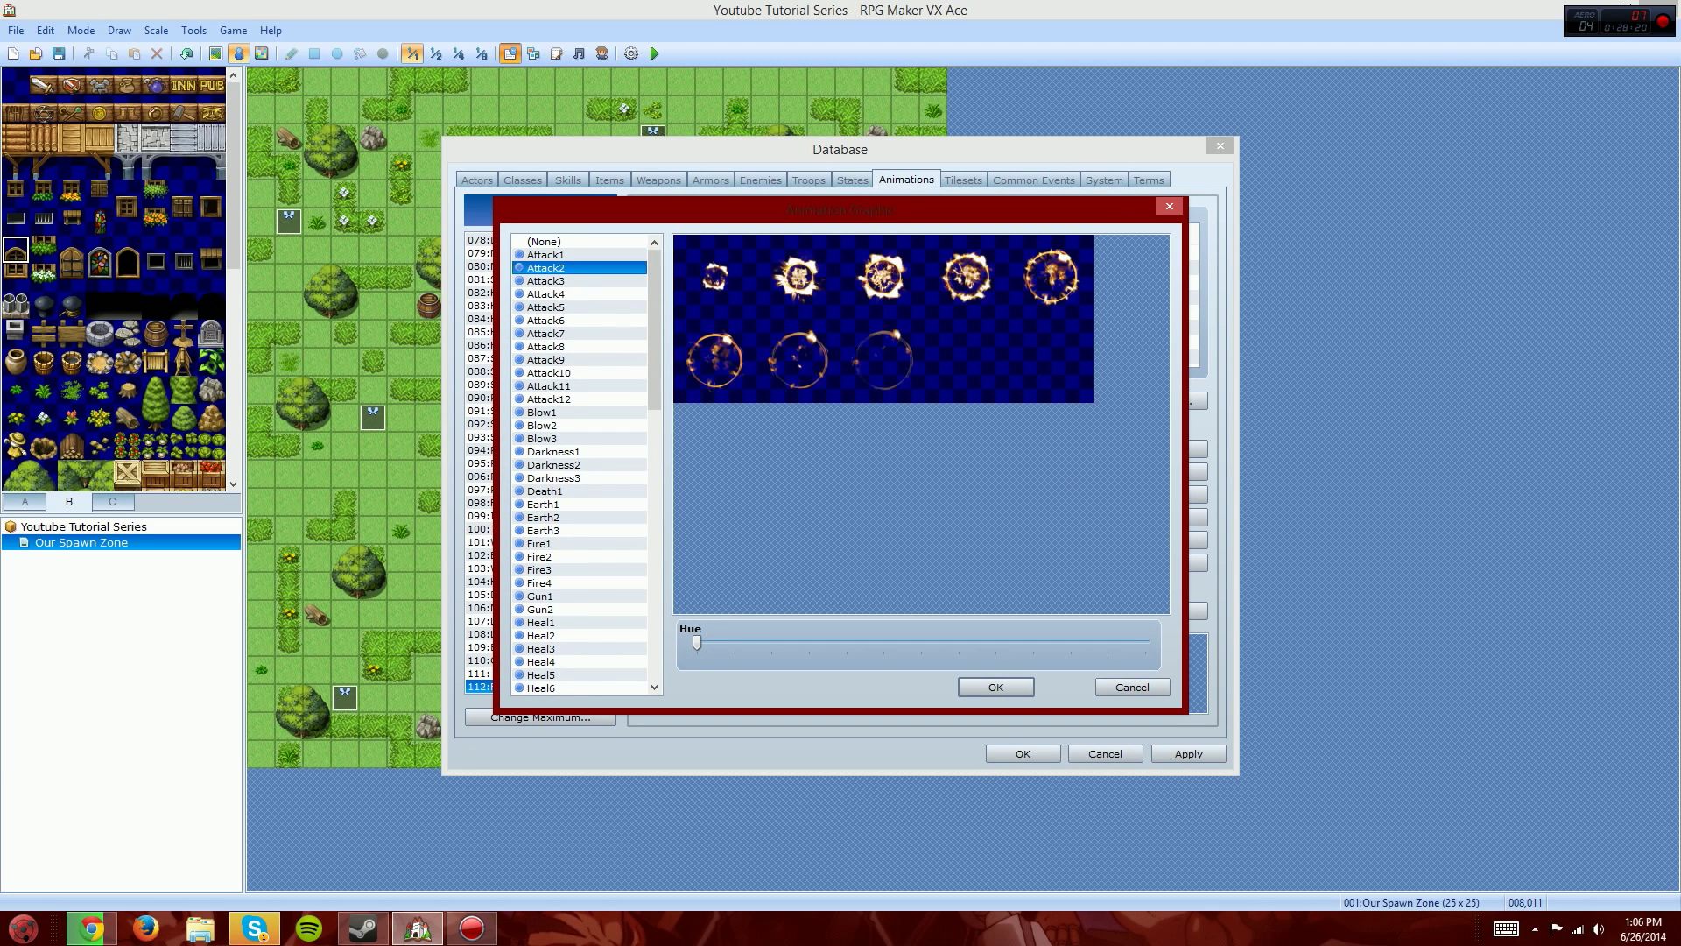
double_click(705, 315)
click(560, 308)
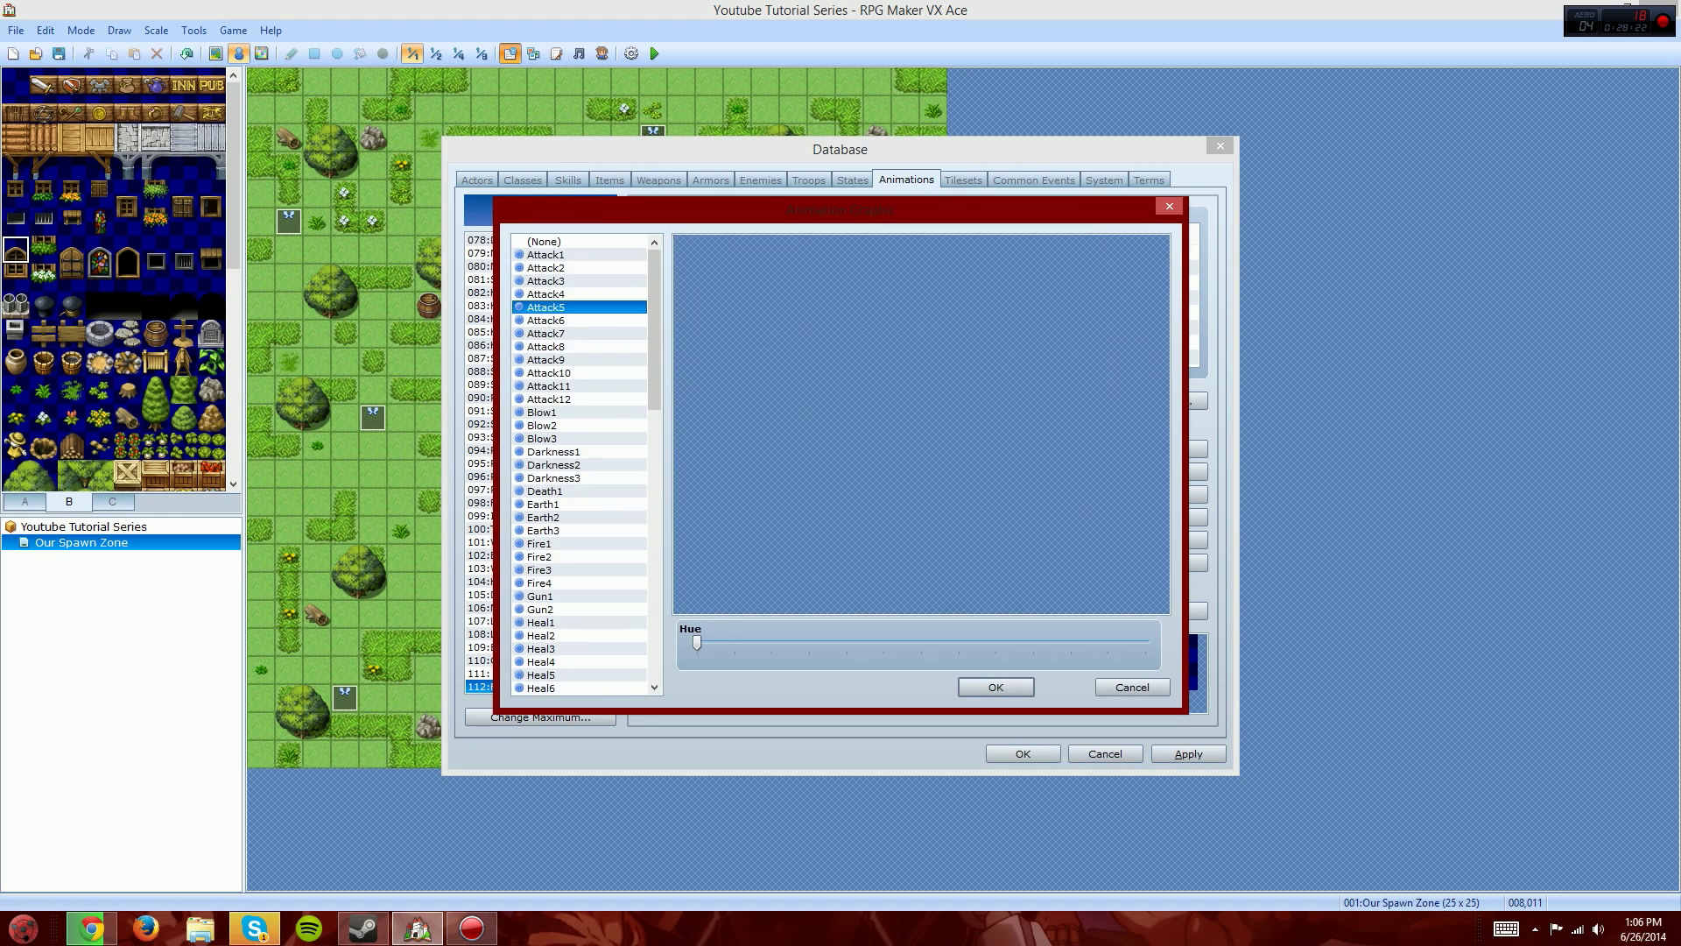
click(560, 465)
double_click(554, 452)
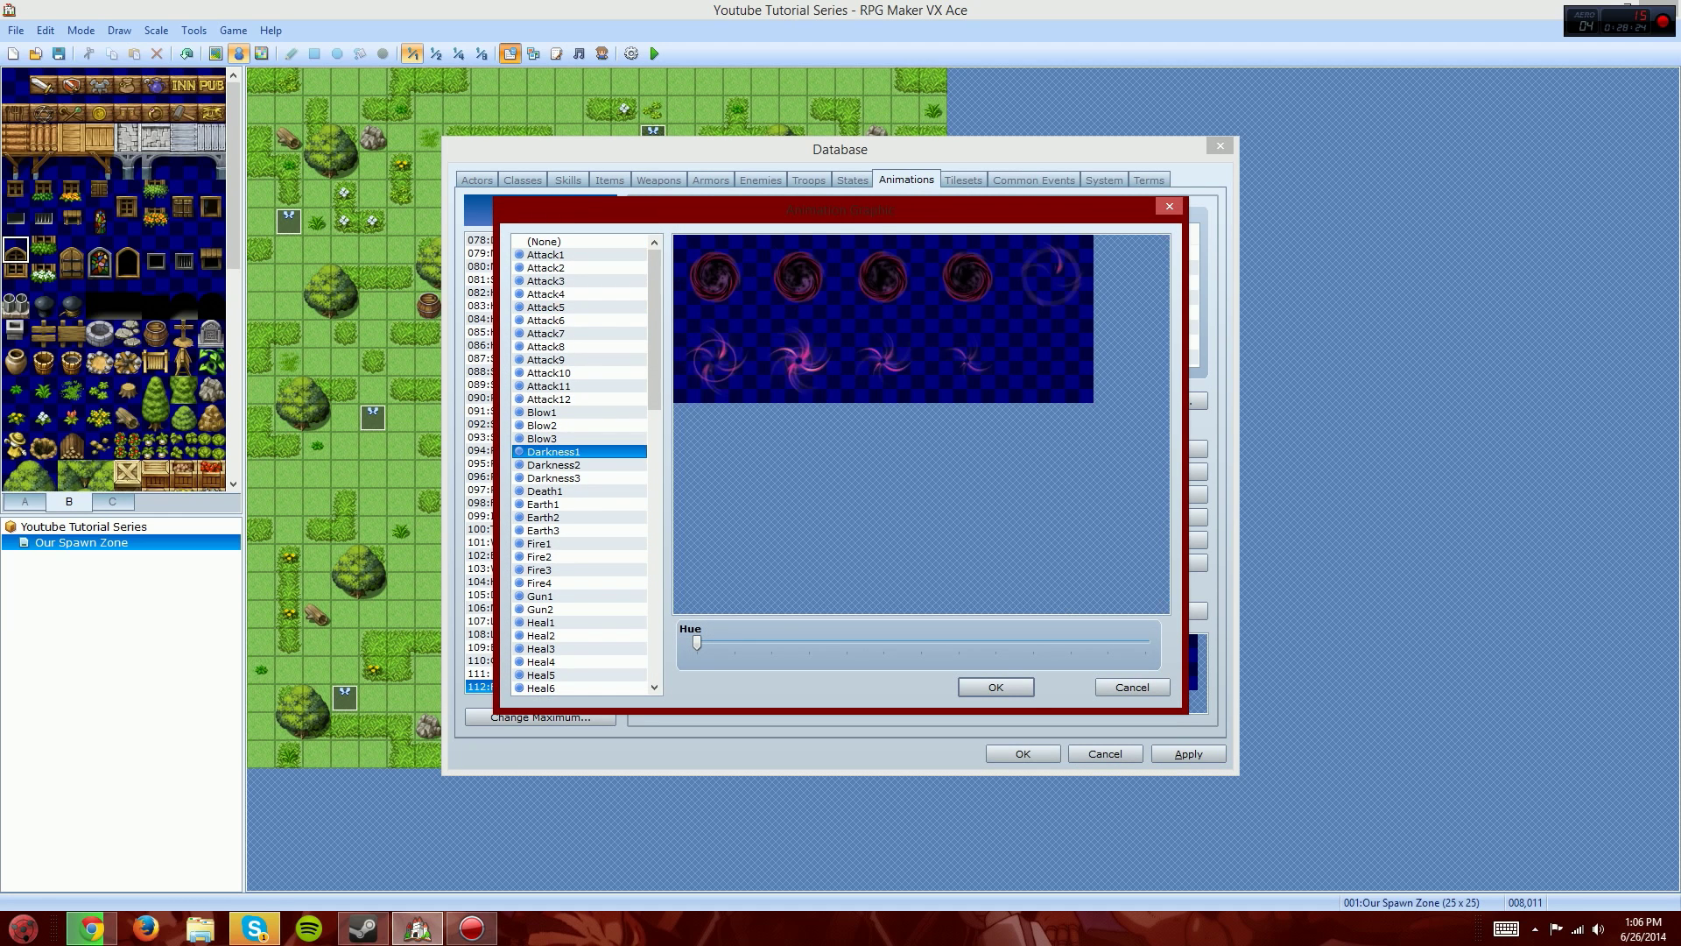
Step: Try Feet and Head as the Farm Powerz animation's position, and restore Center
click(705, 357)
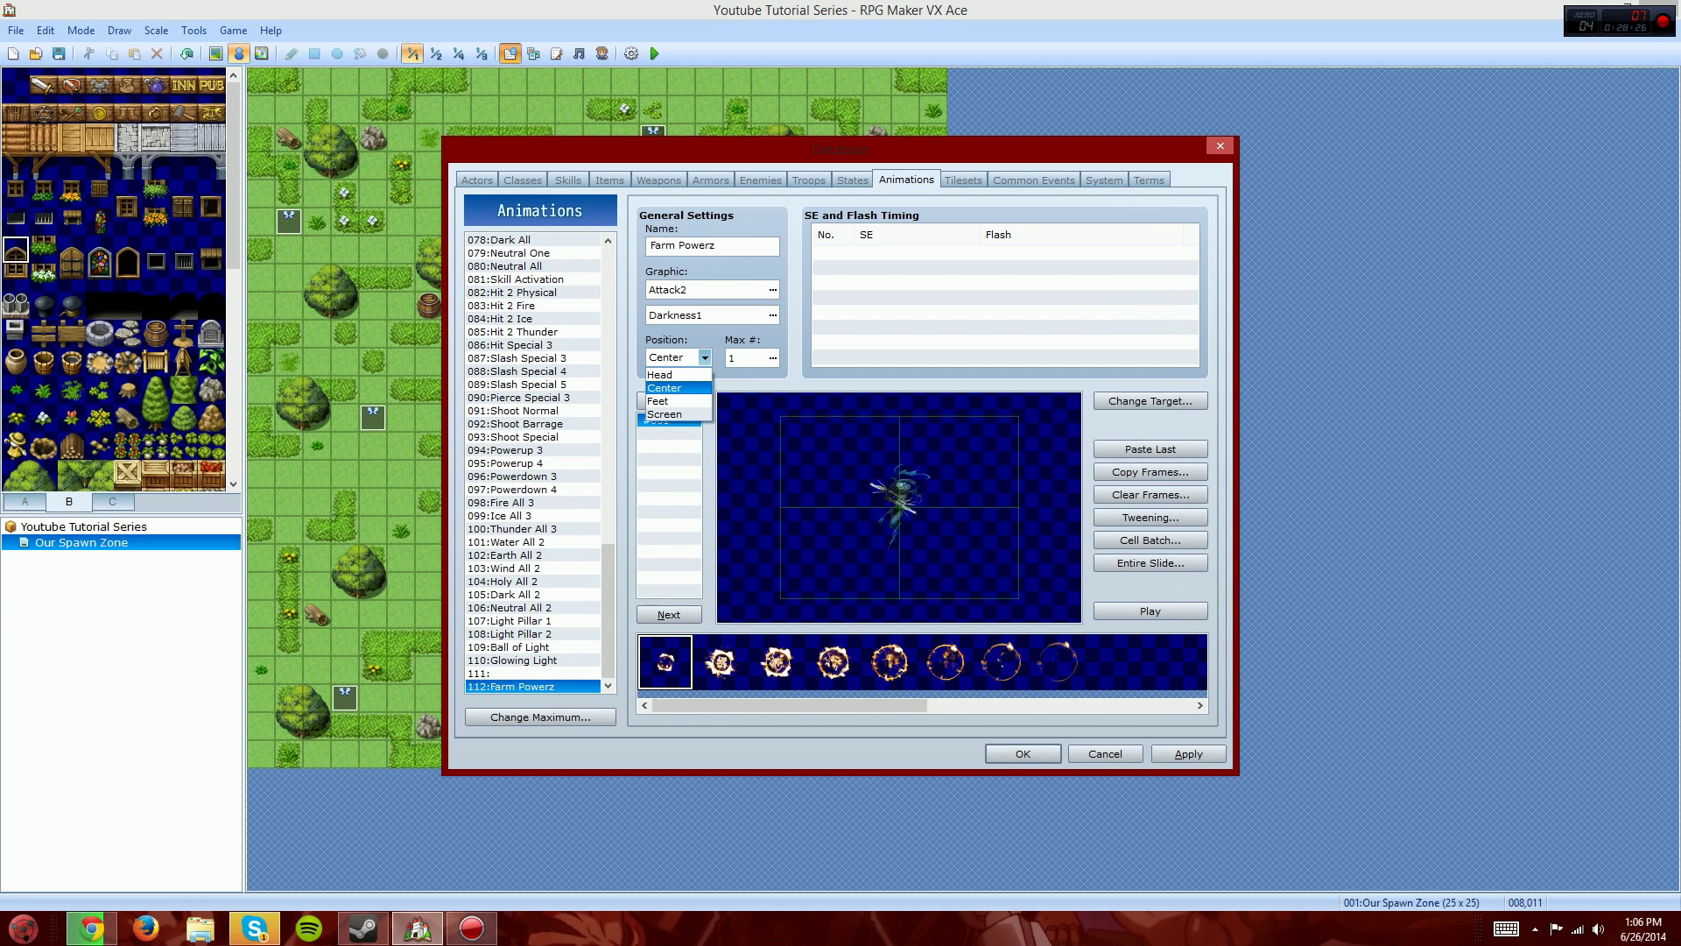
click(665, 401)
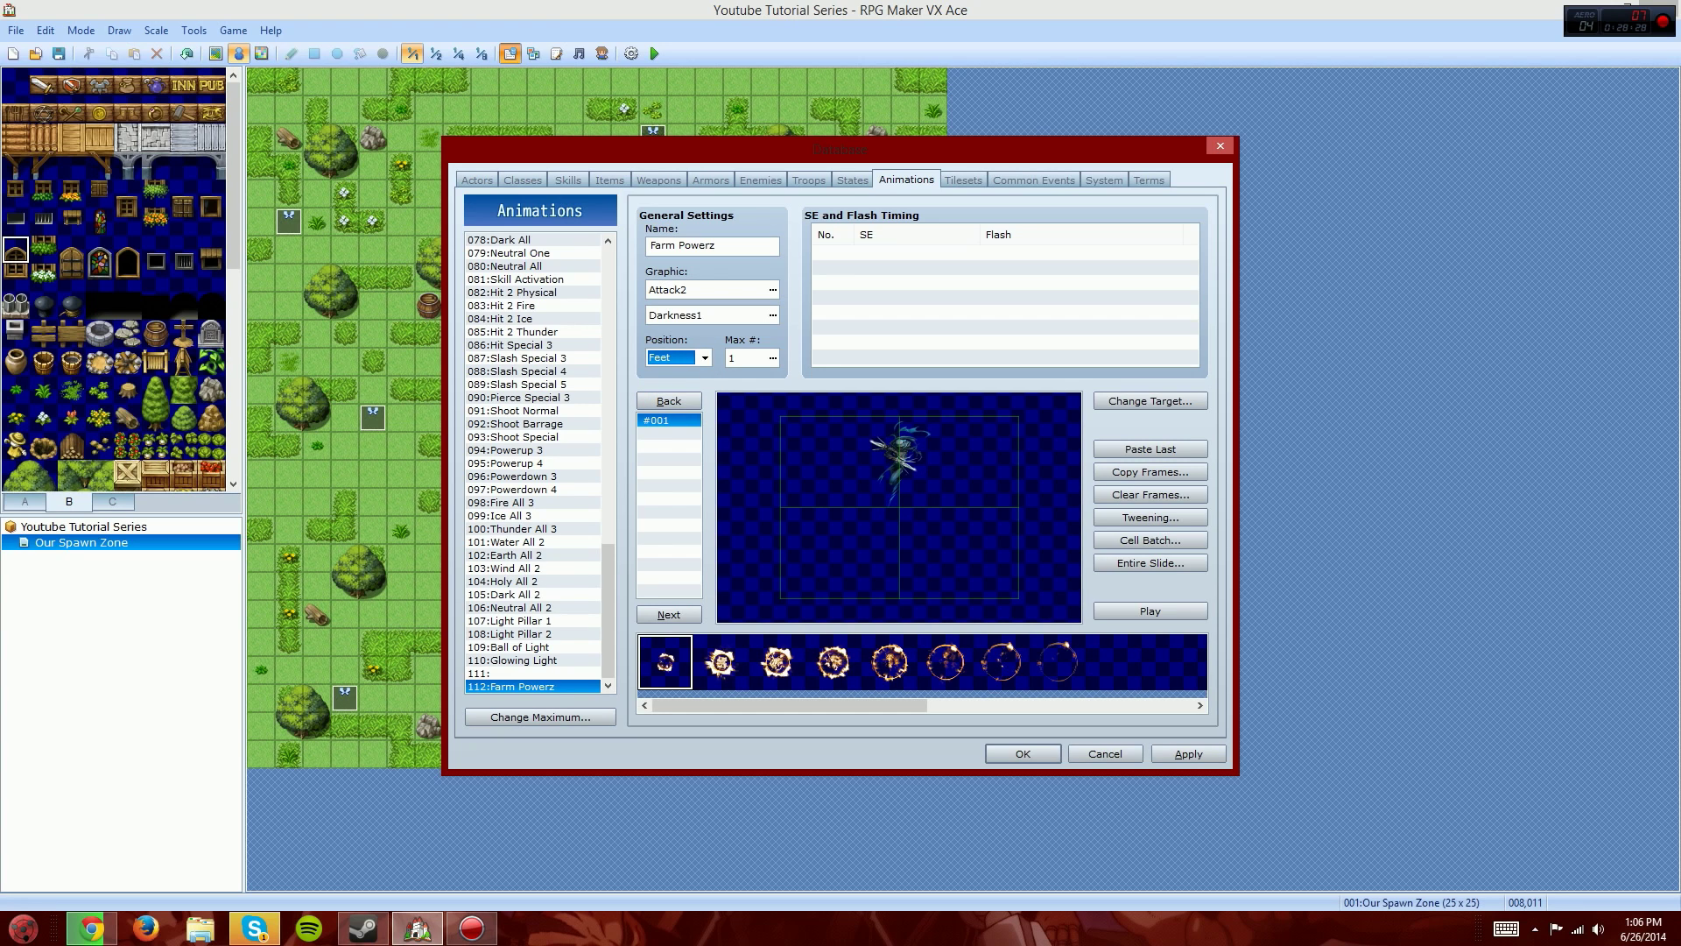
click(705, 358)
click(666, 387)
click(705, 357)
click(666, 374)
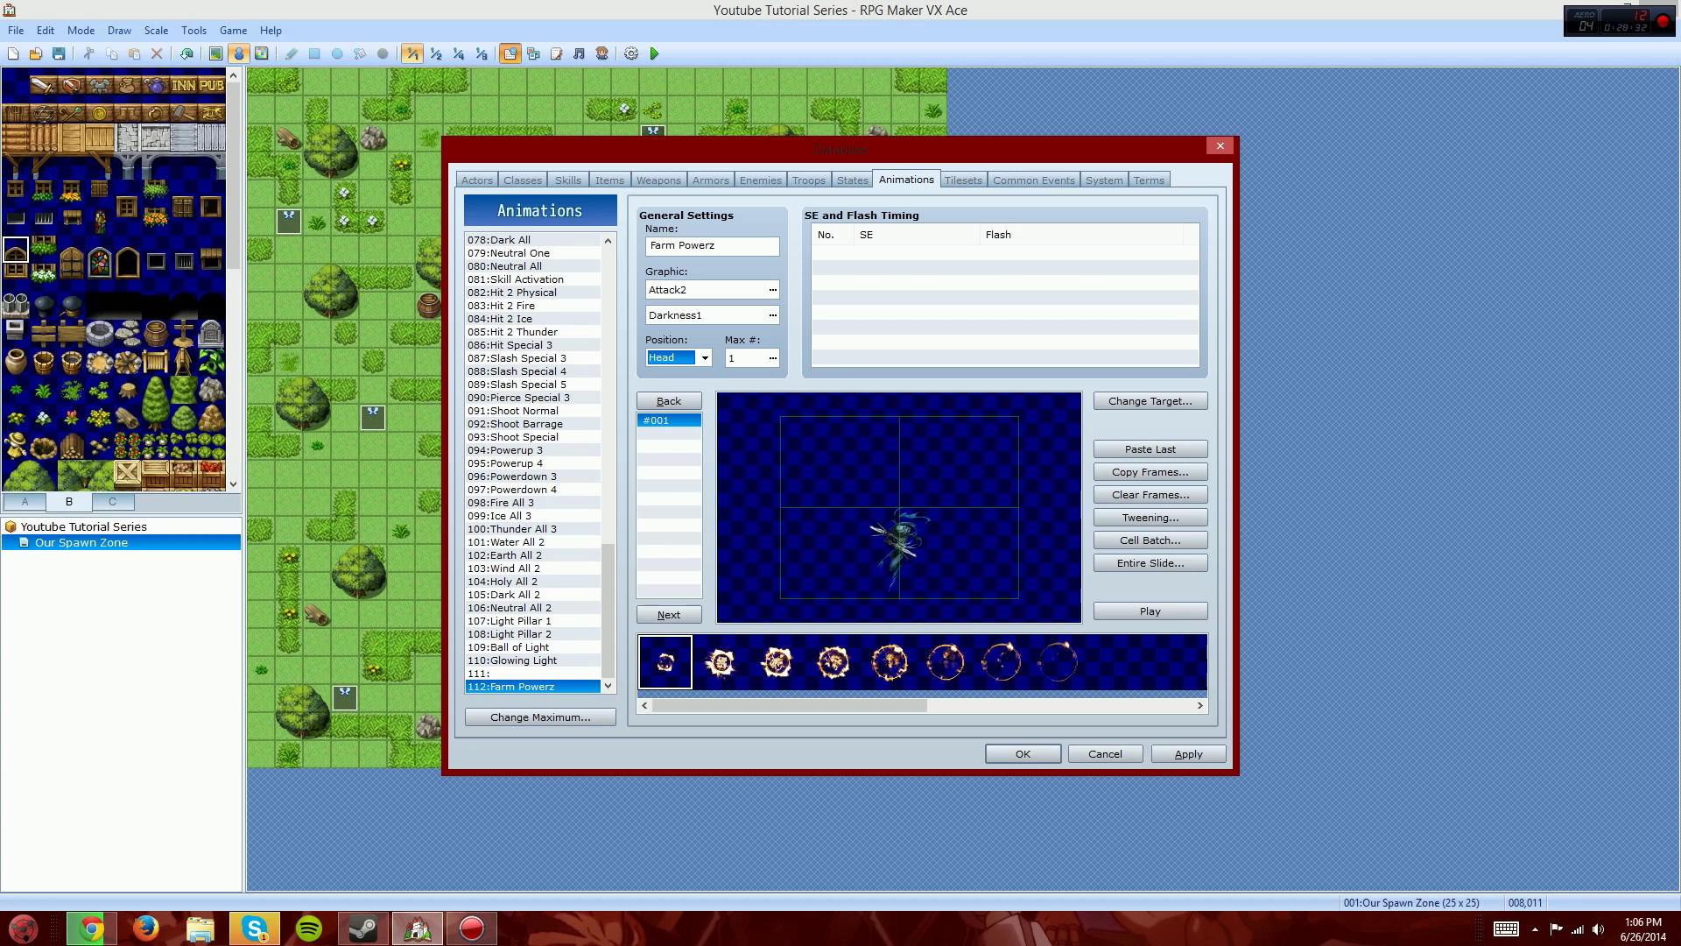
click(705, 358)
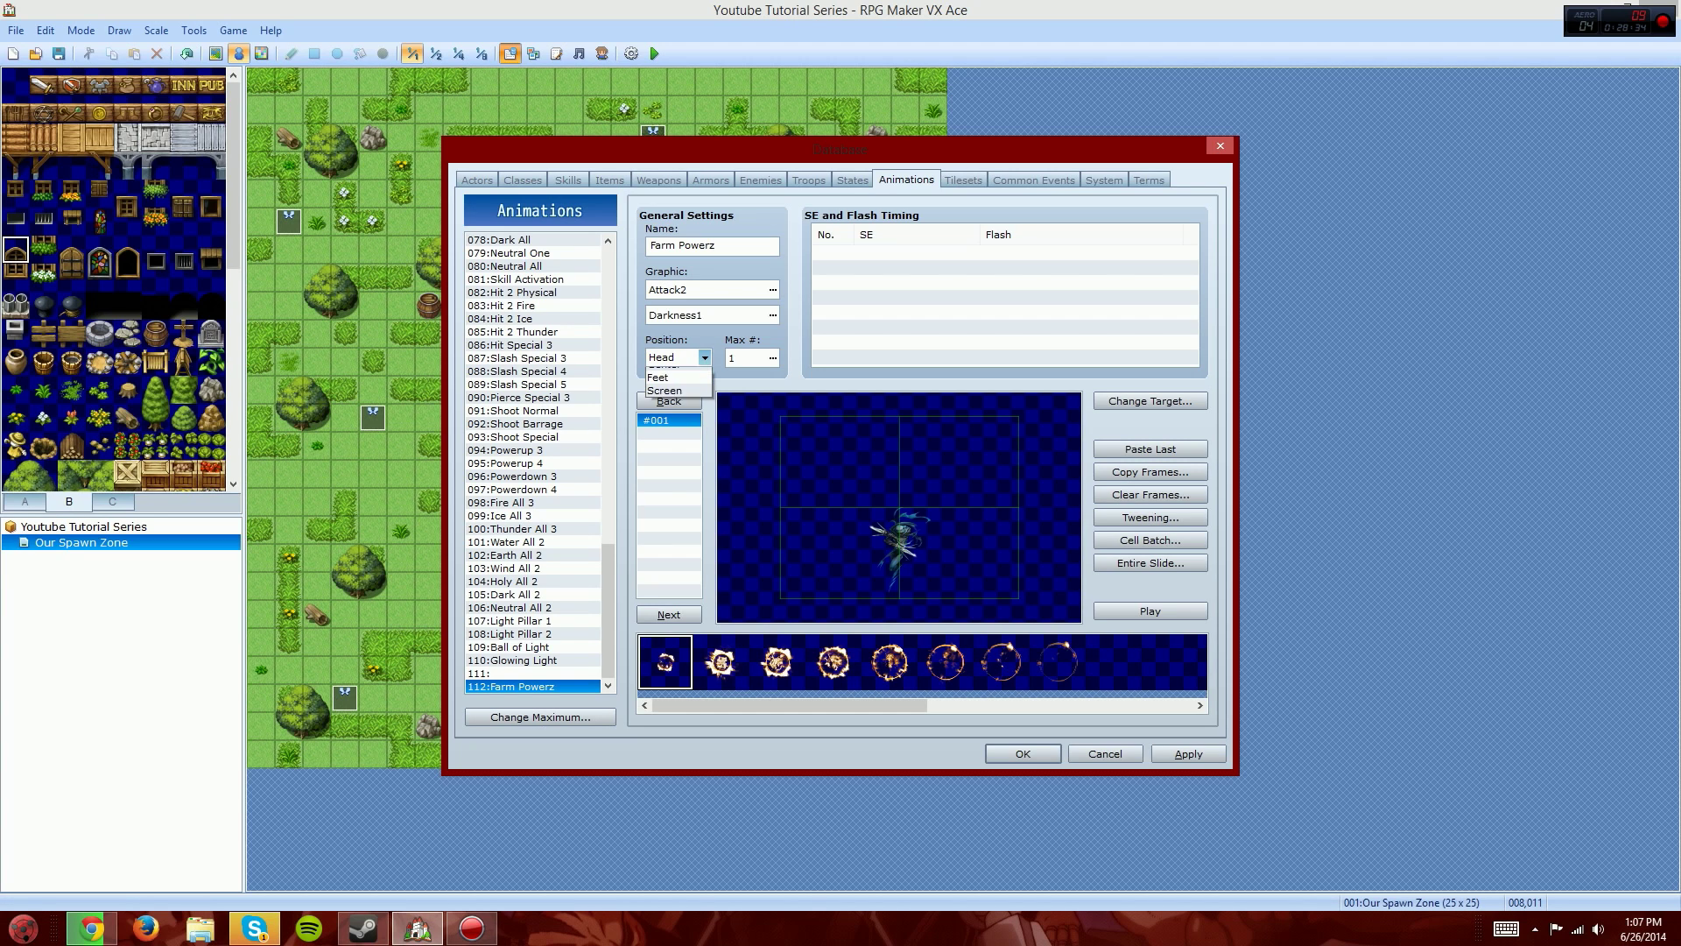
click(666, 387)
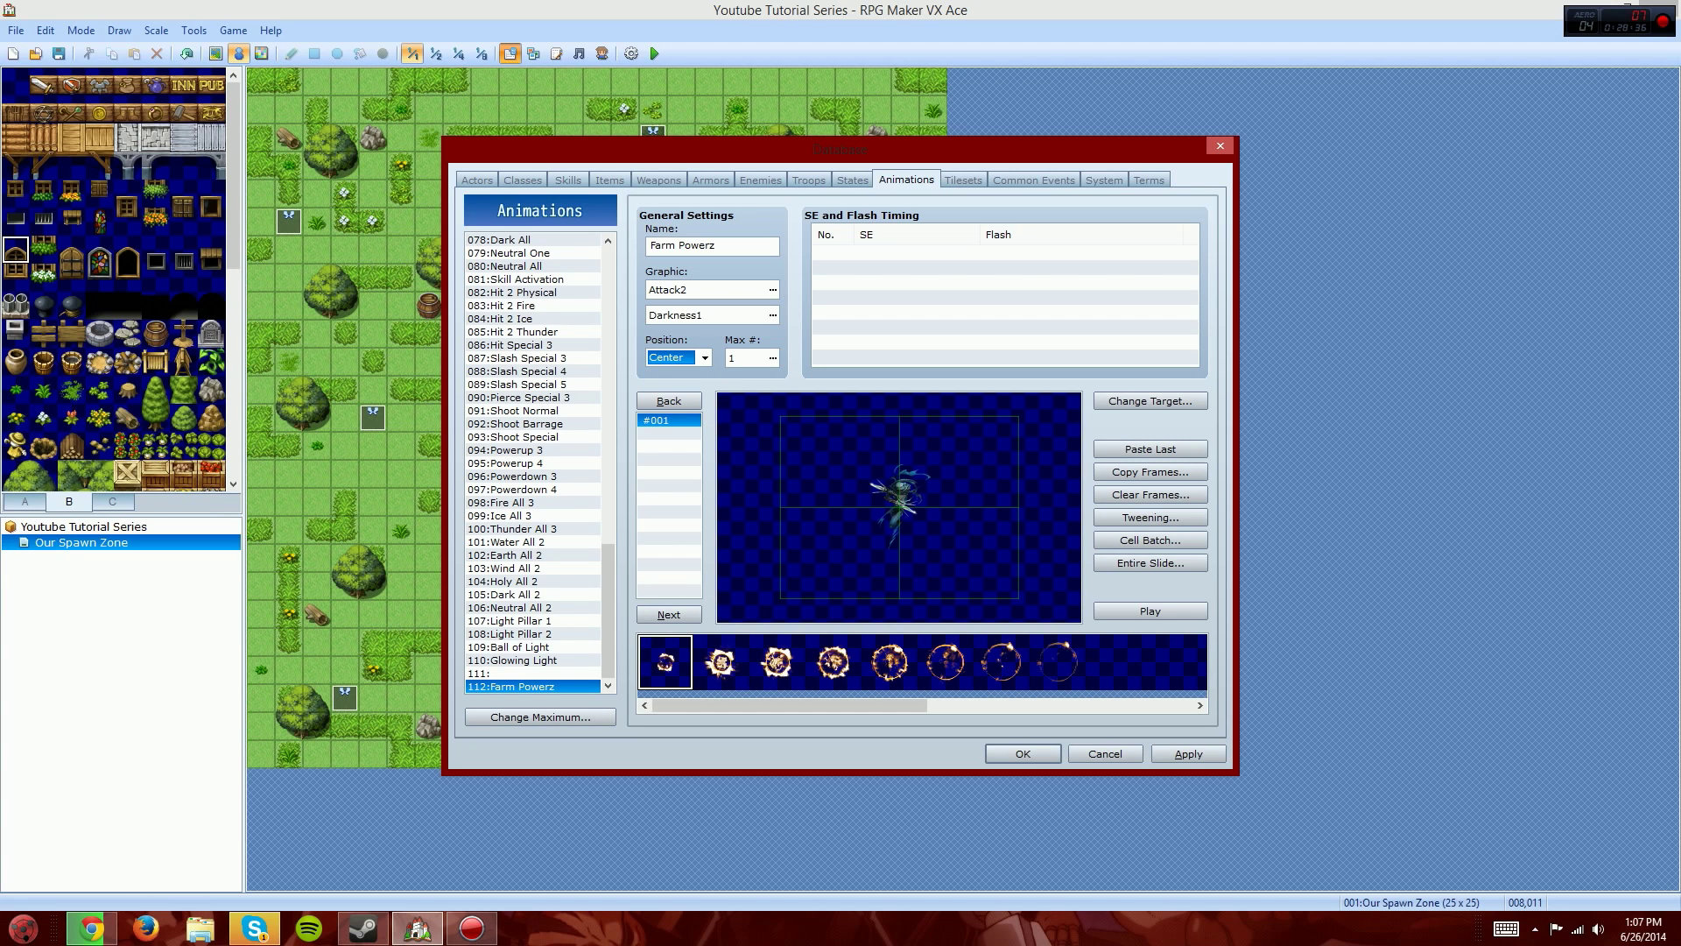
Step: Set the Farm Powerz animation's maximum number of frames to 10
click(772, 358)
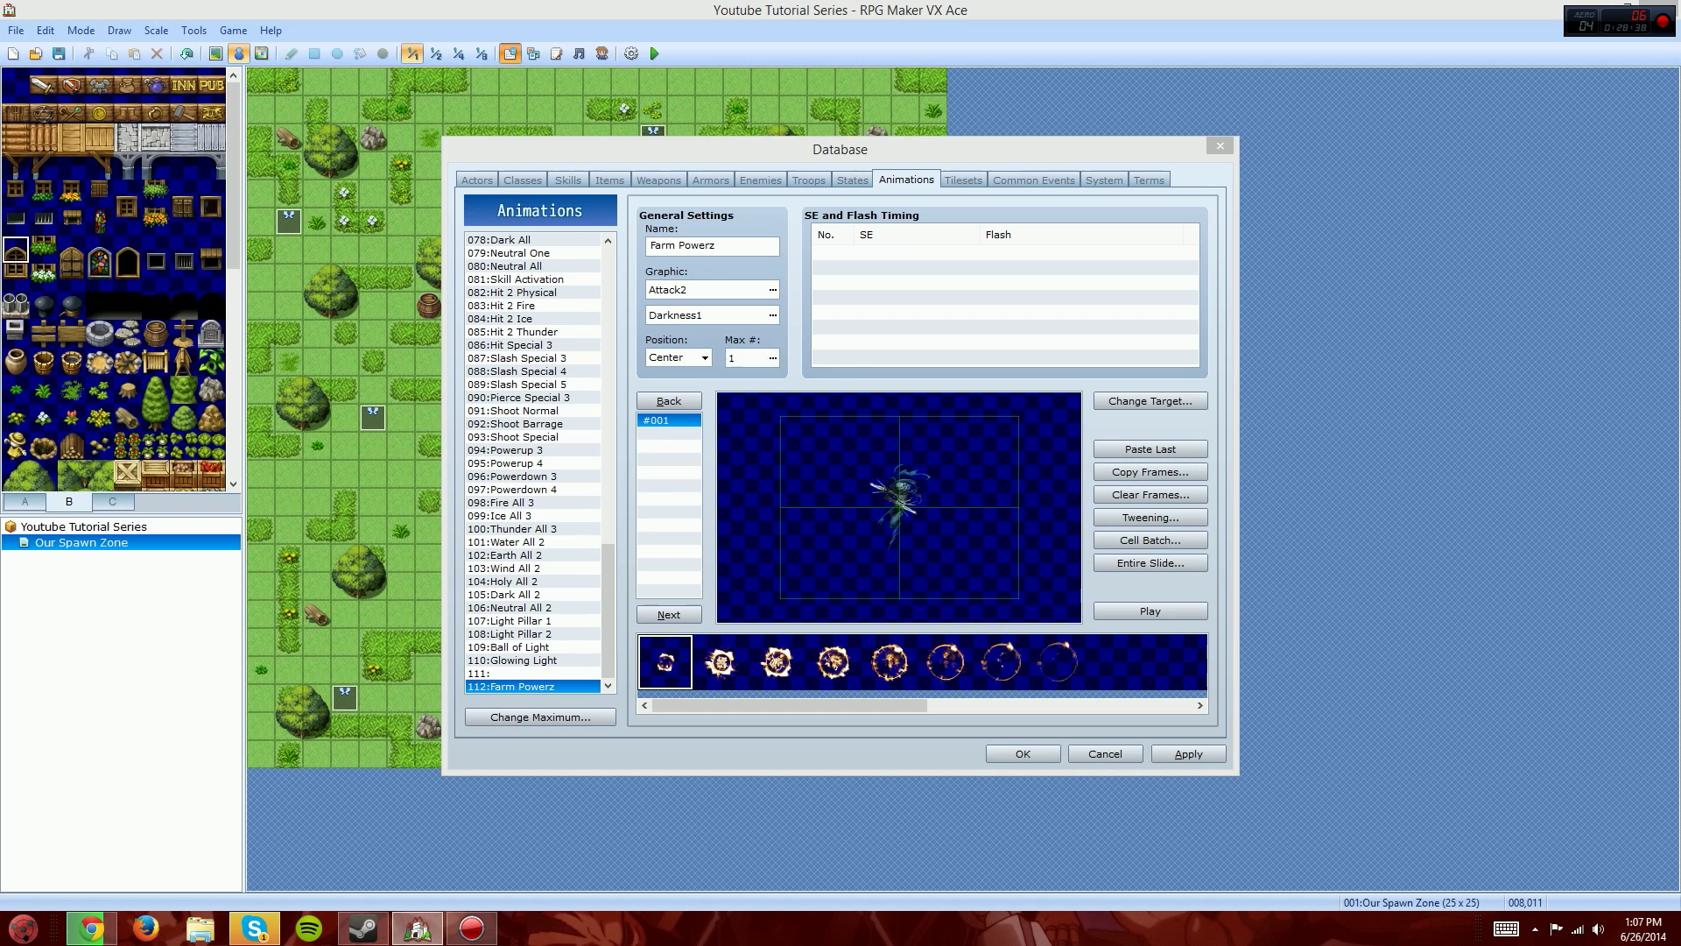
text(10)
key(Return)
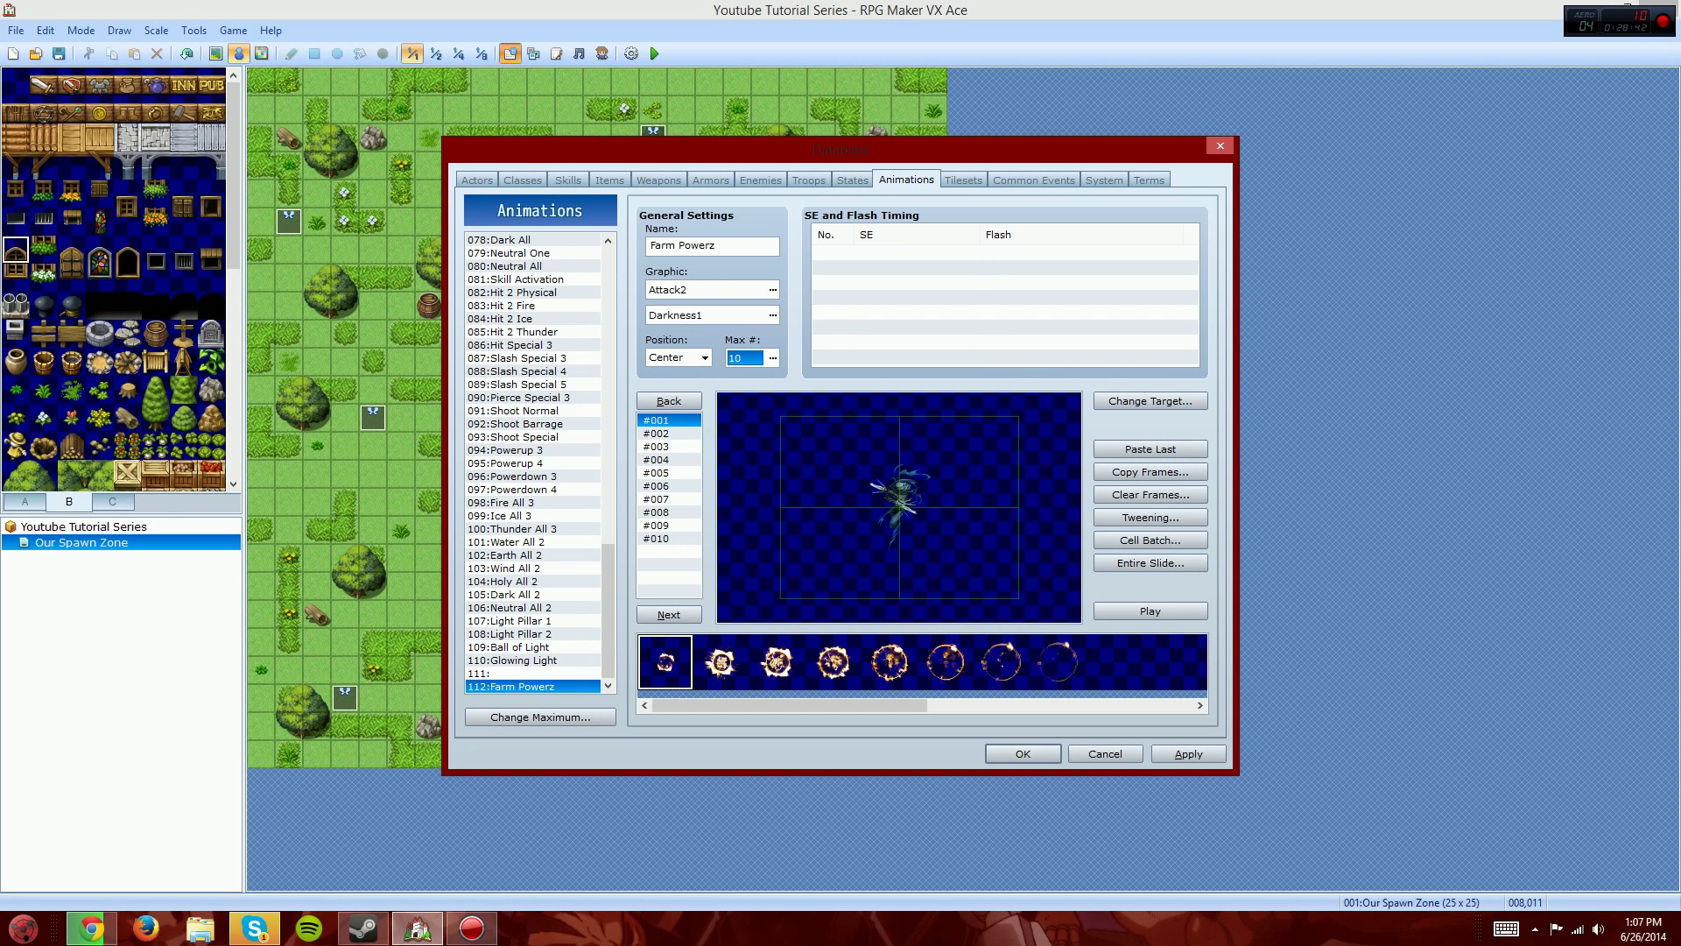
Step: Change the Farm Powerz animation's preview target to the Cockatrice battler
click(1150, 400)
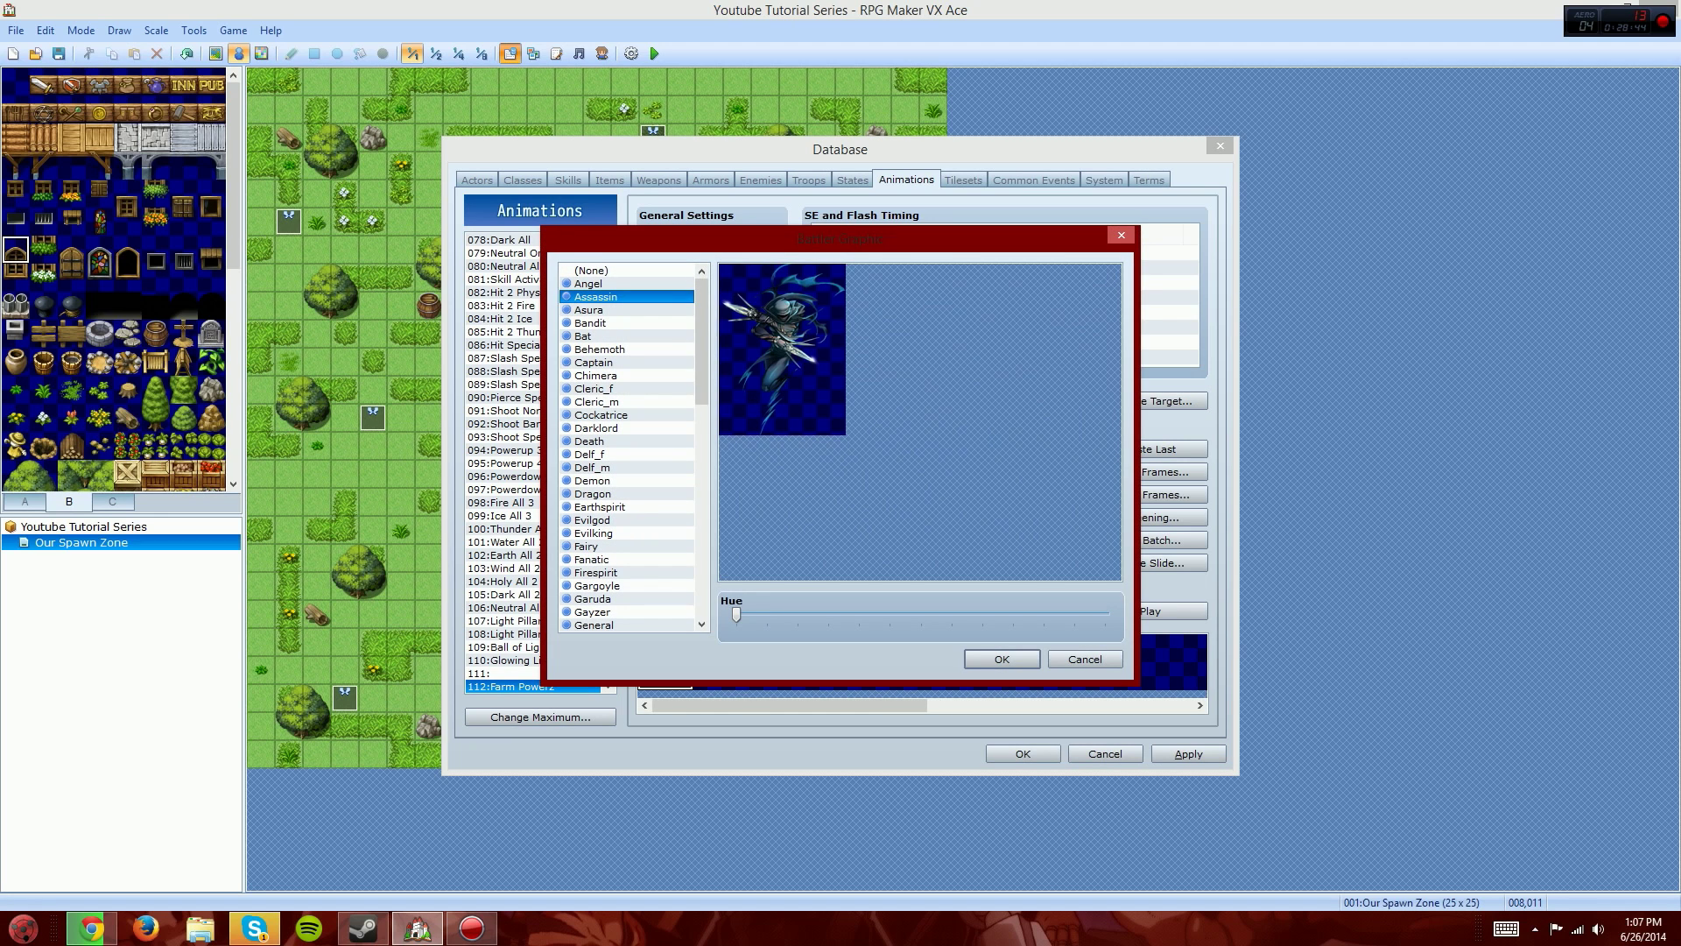
click(1085, 658)
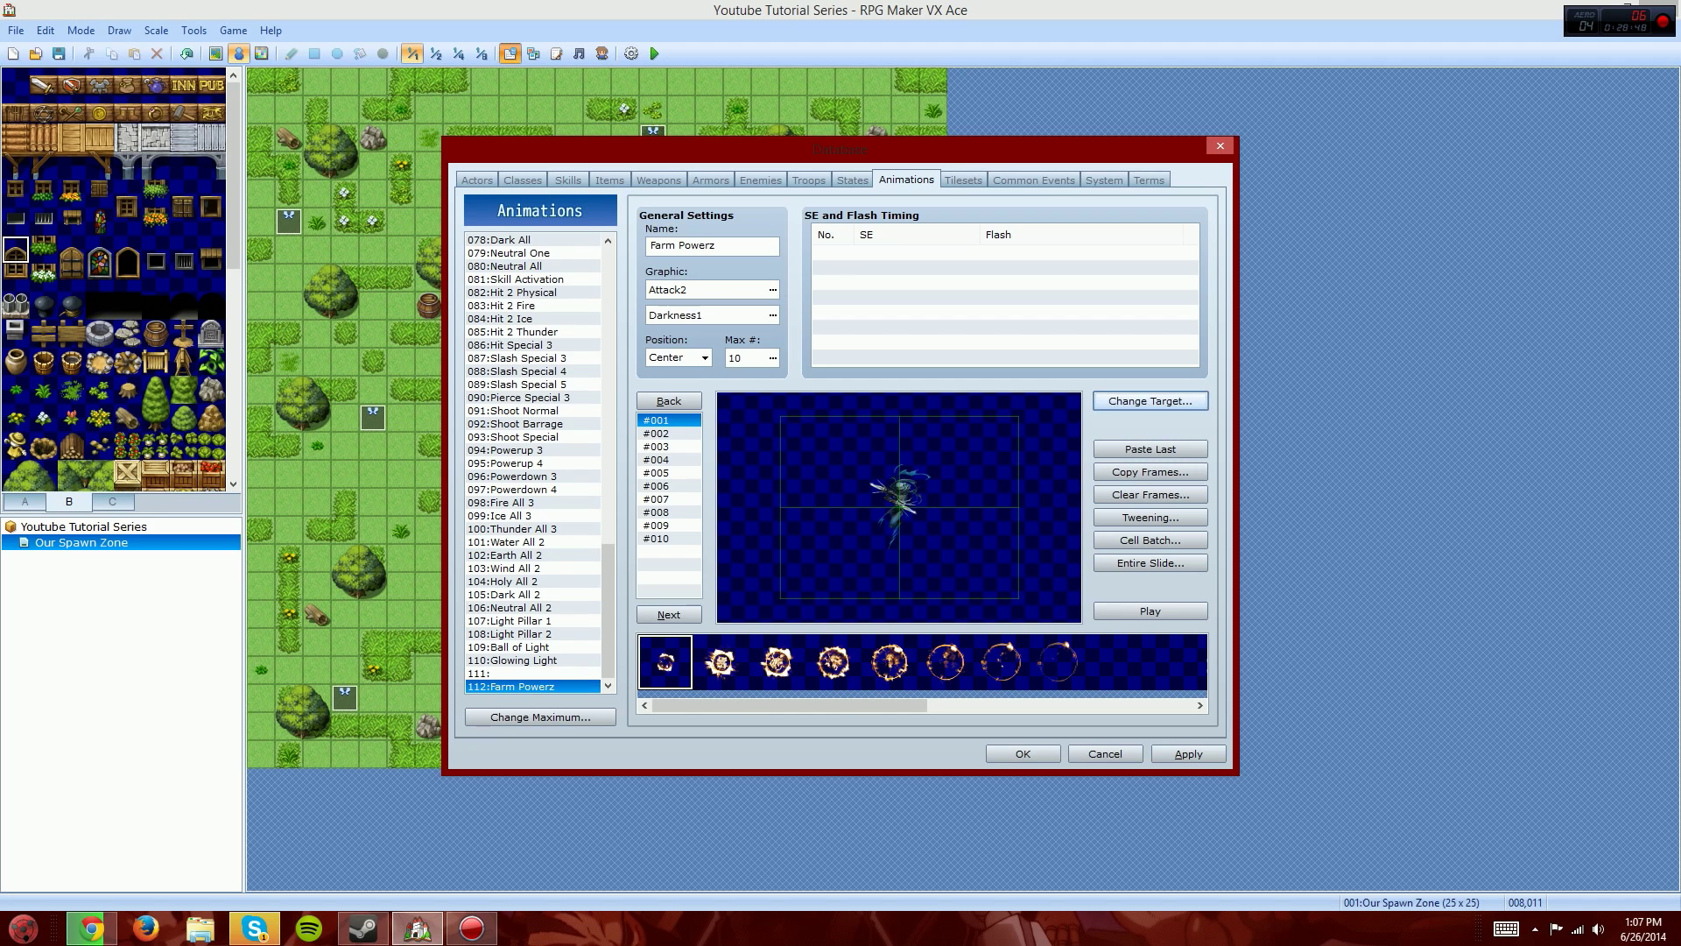
click(1151, 400)
click(601, 414)
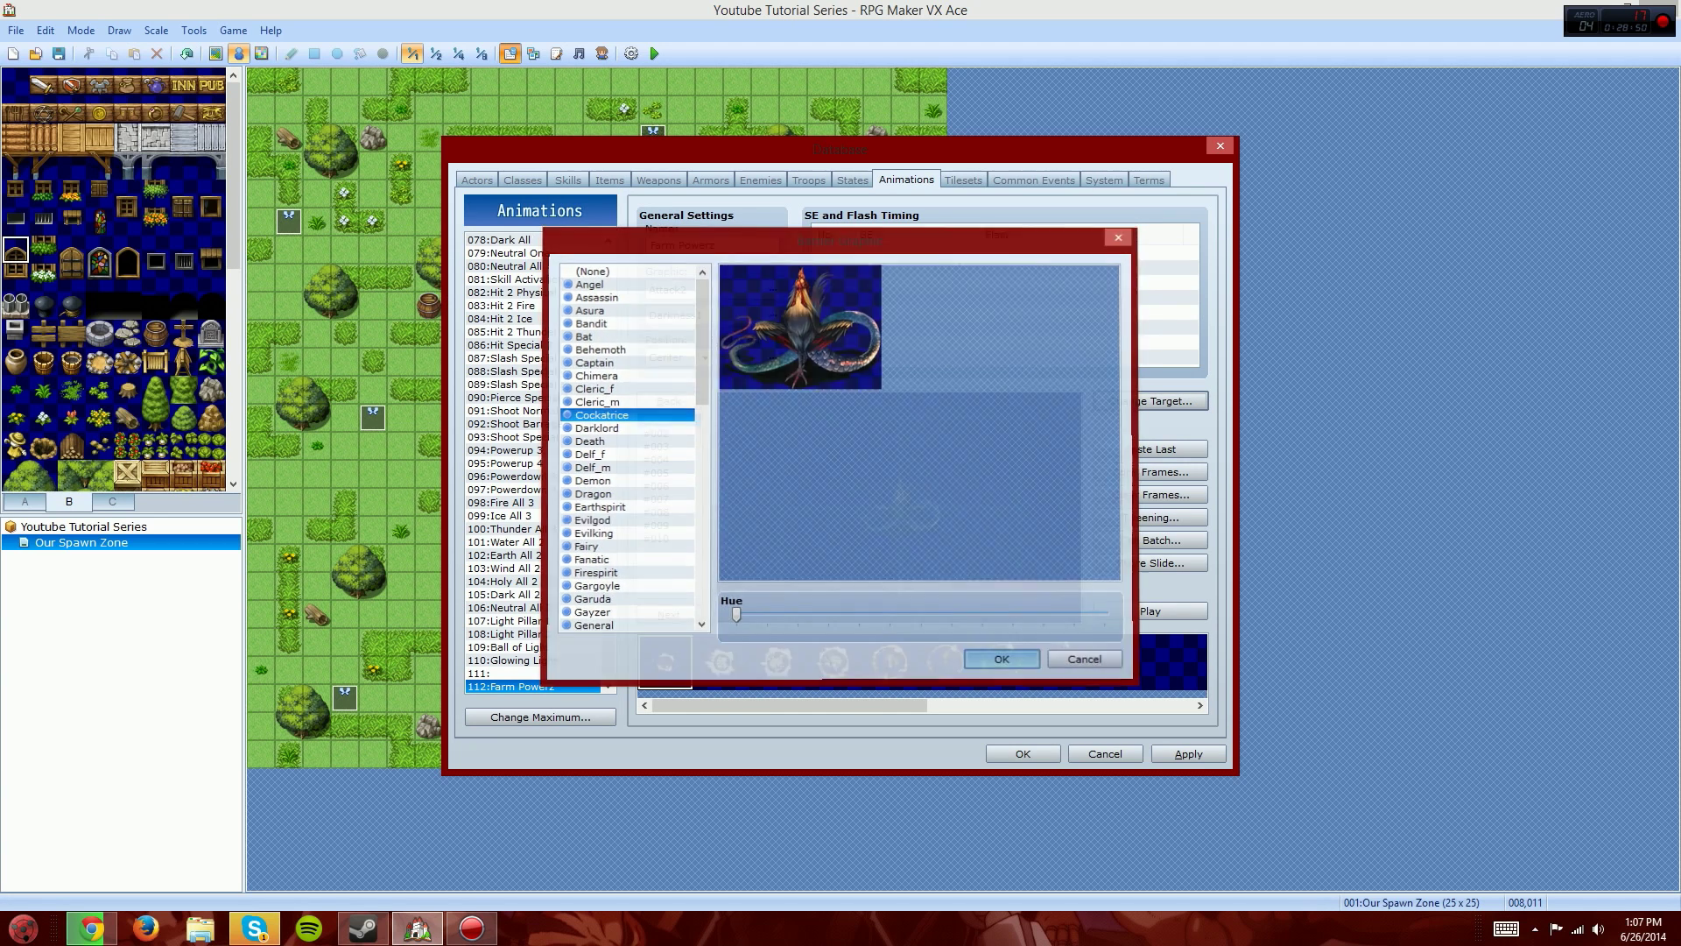
key(Return)
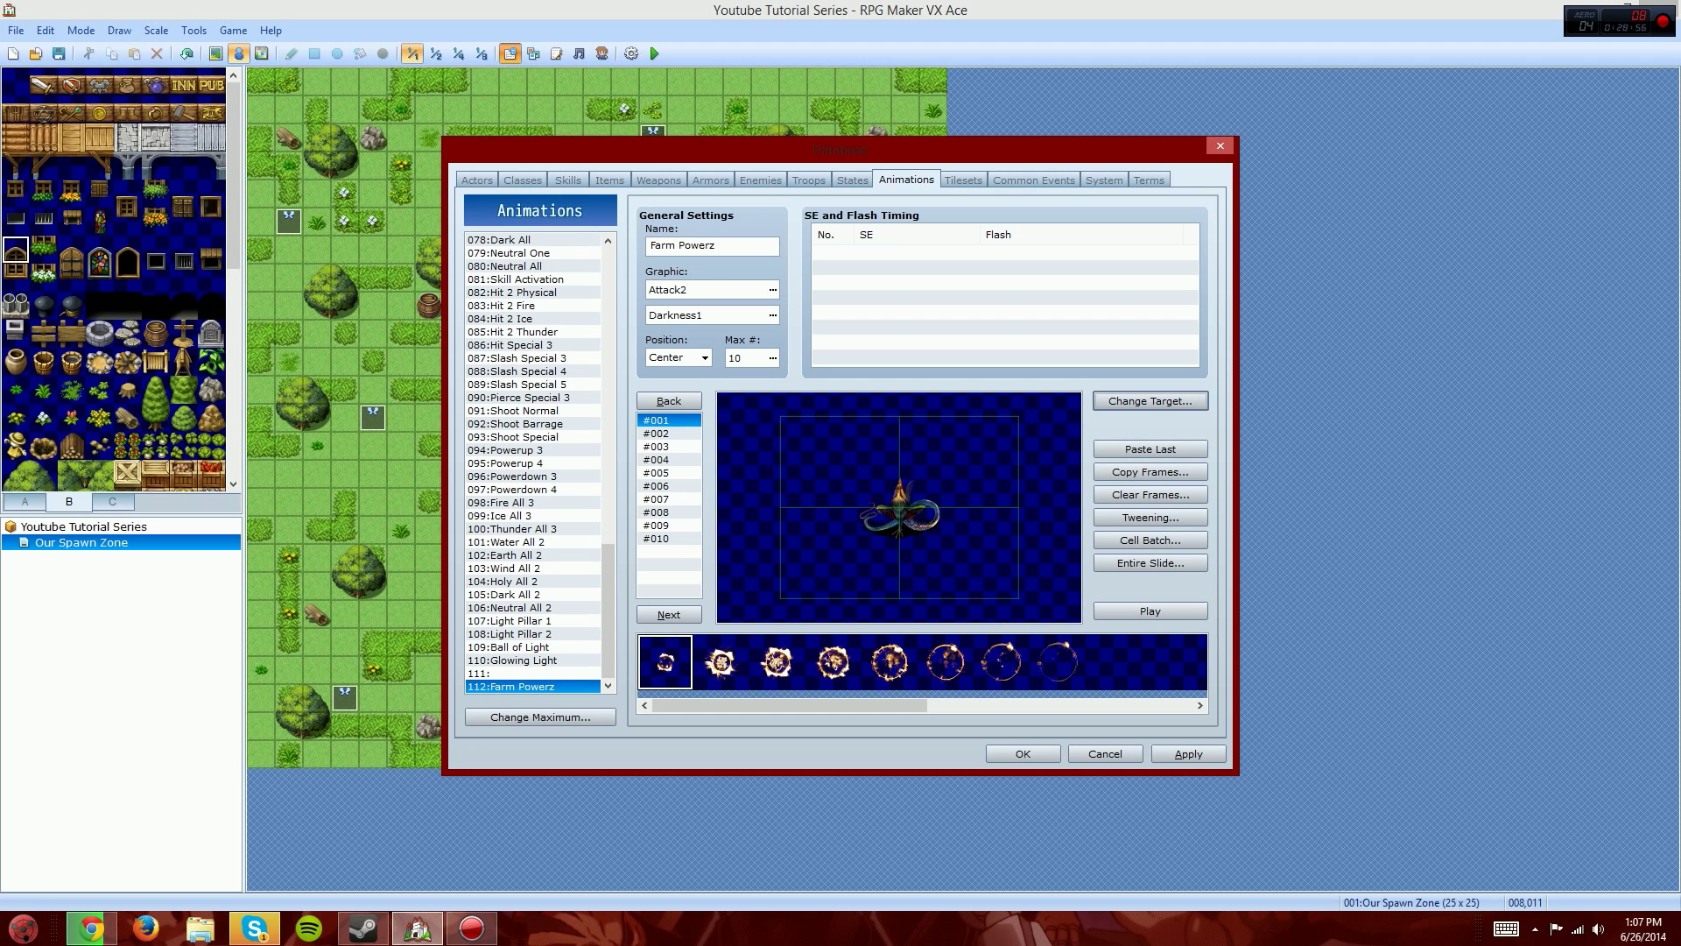
Step: Examine the Tweening, Cell Batch and Entire Slide options for the Farm Powerz animation, cancelling each
click(1150, 516)
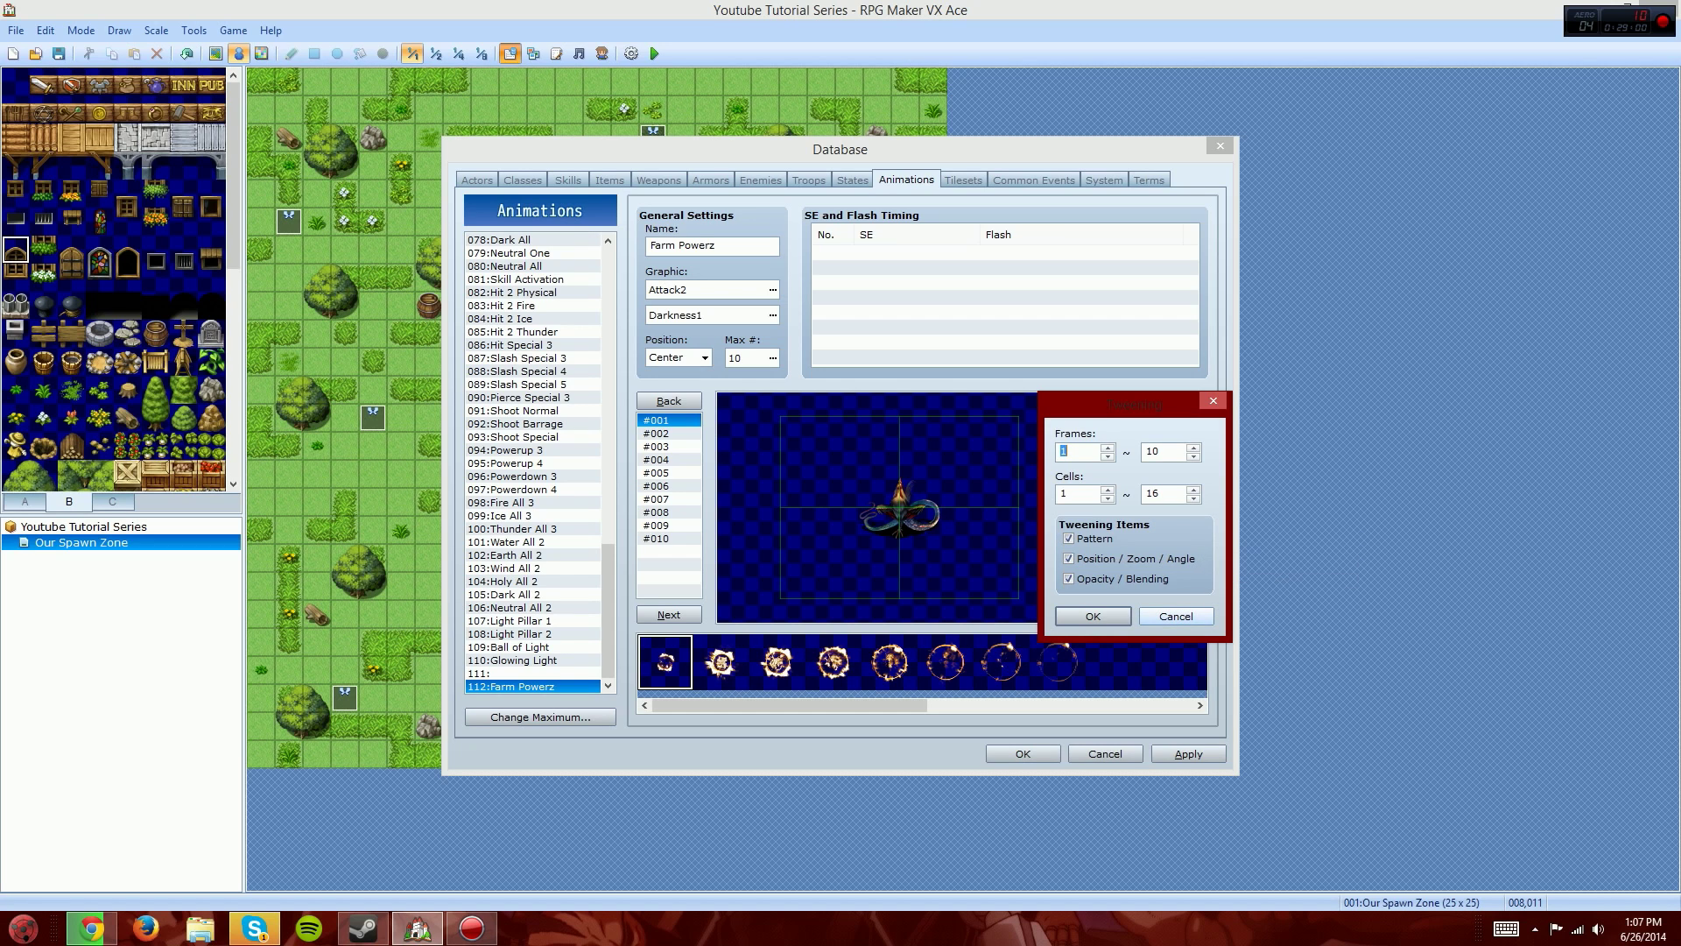
click(1177, 615)
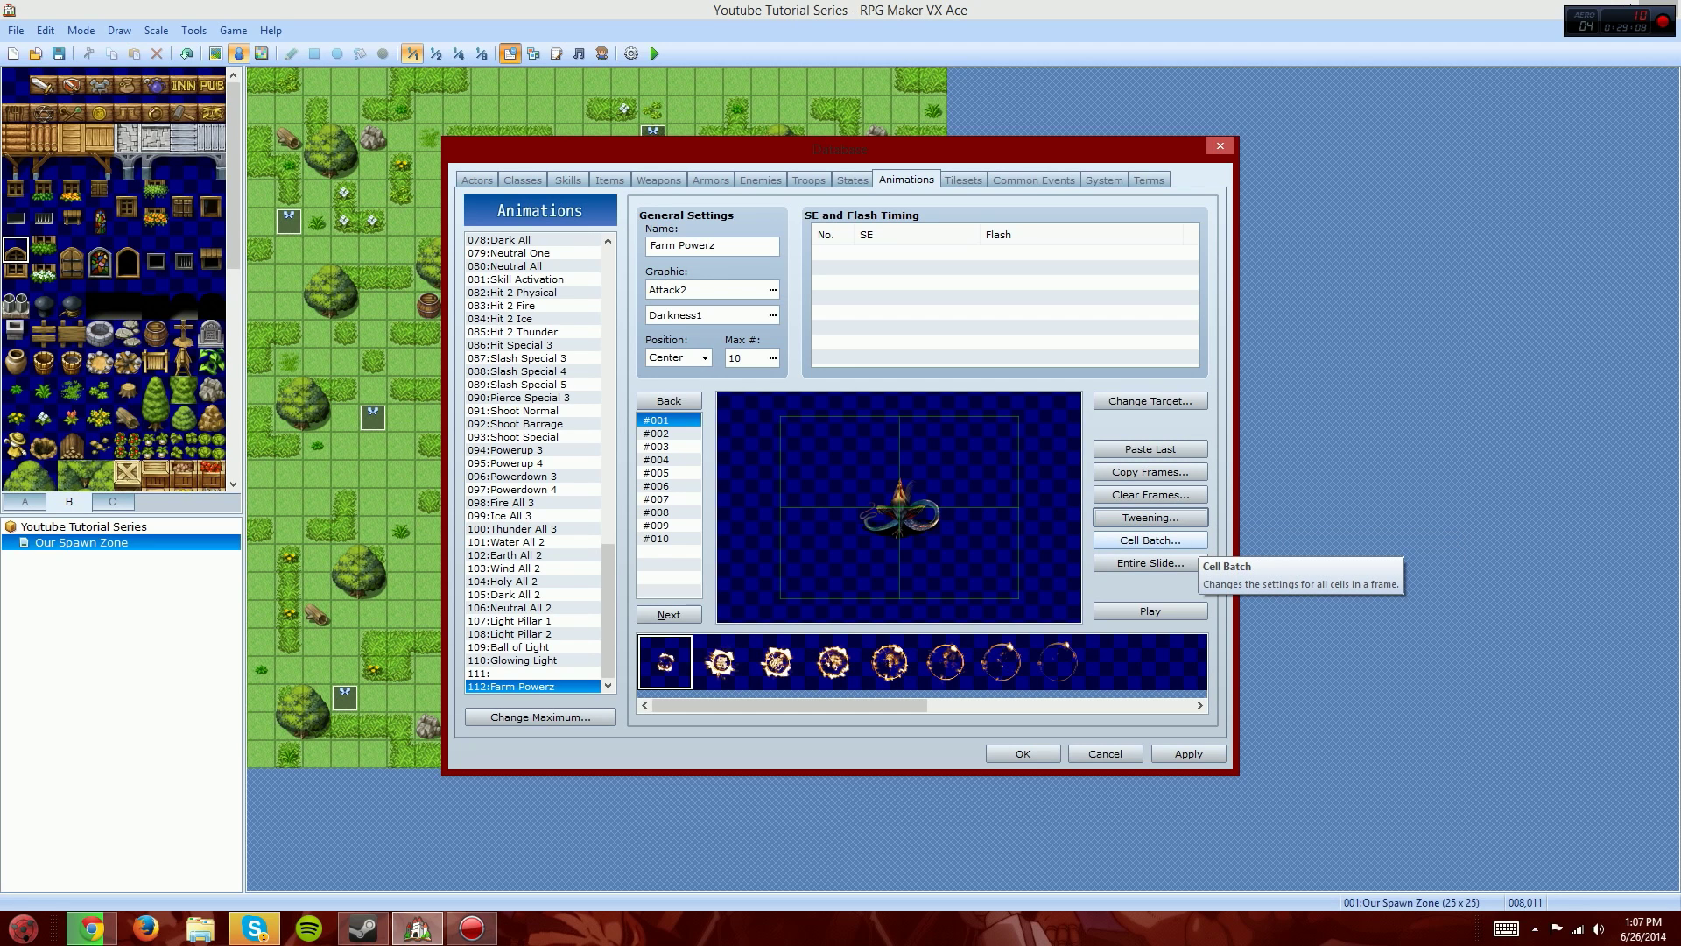
click(1151, 539)
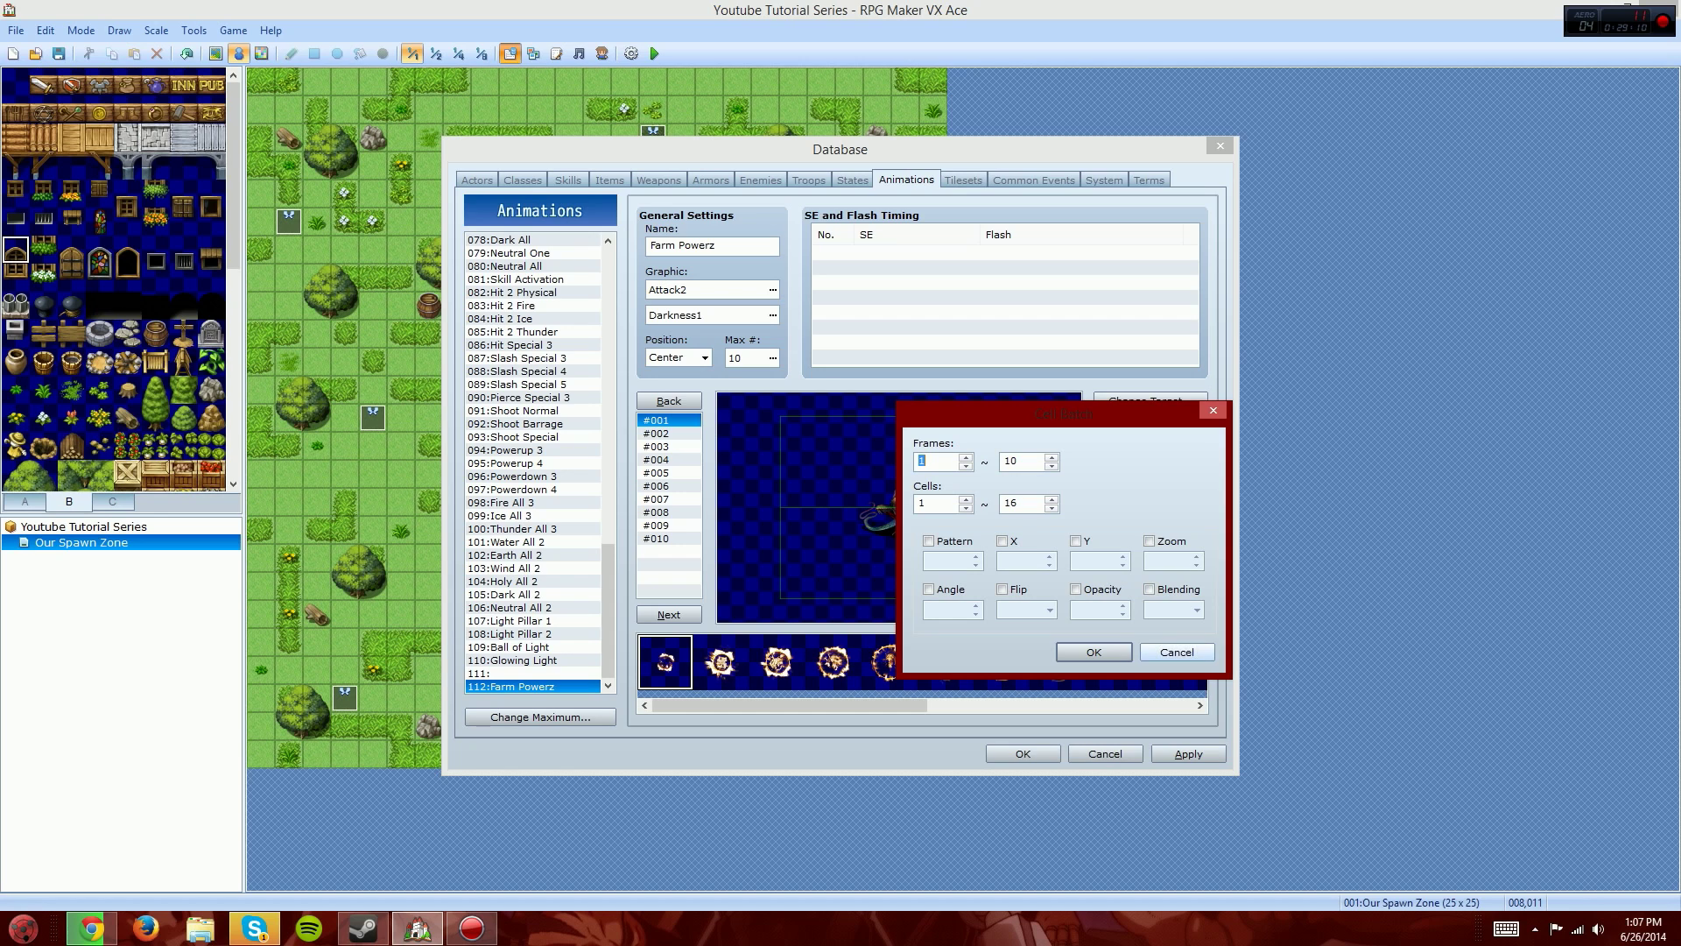
click(1177, 652)
click(1151, 562)
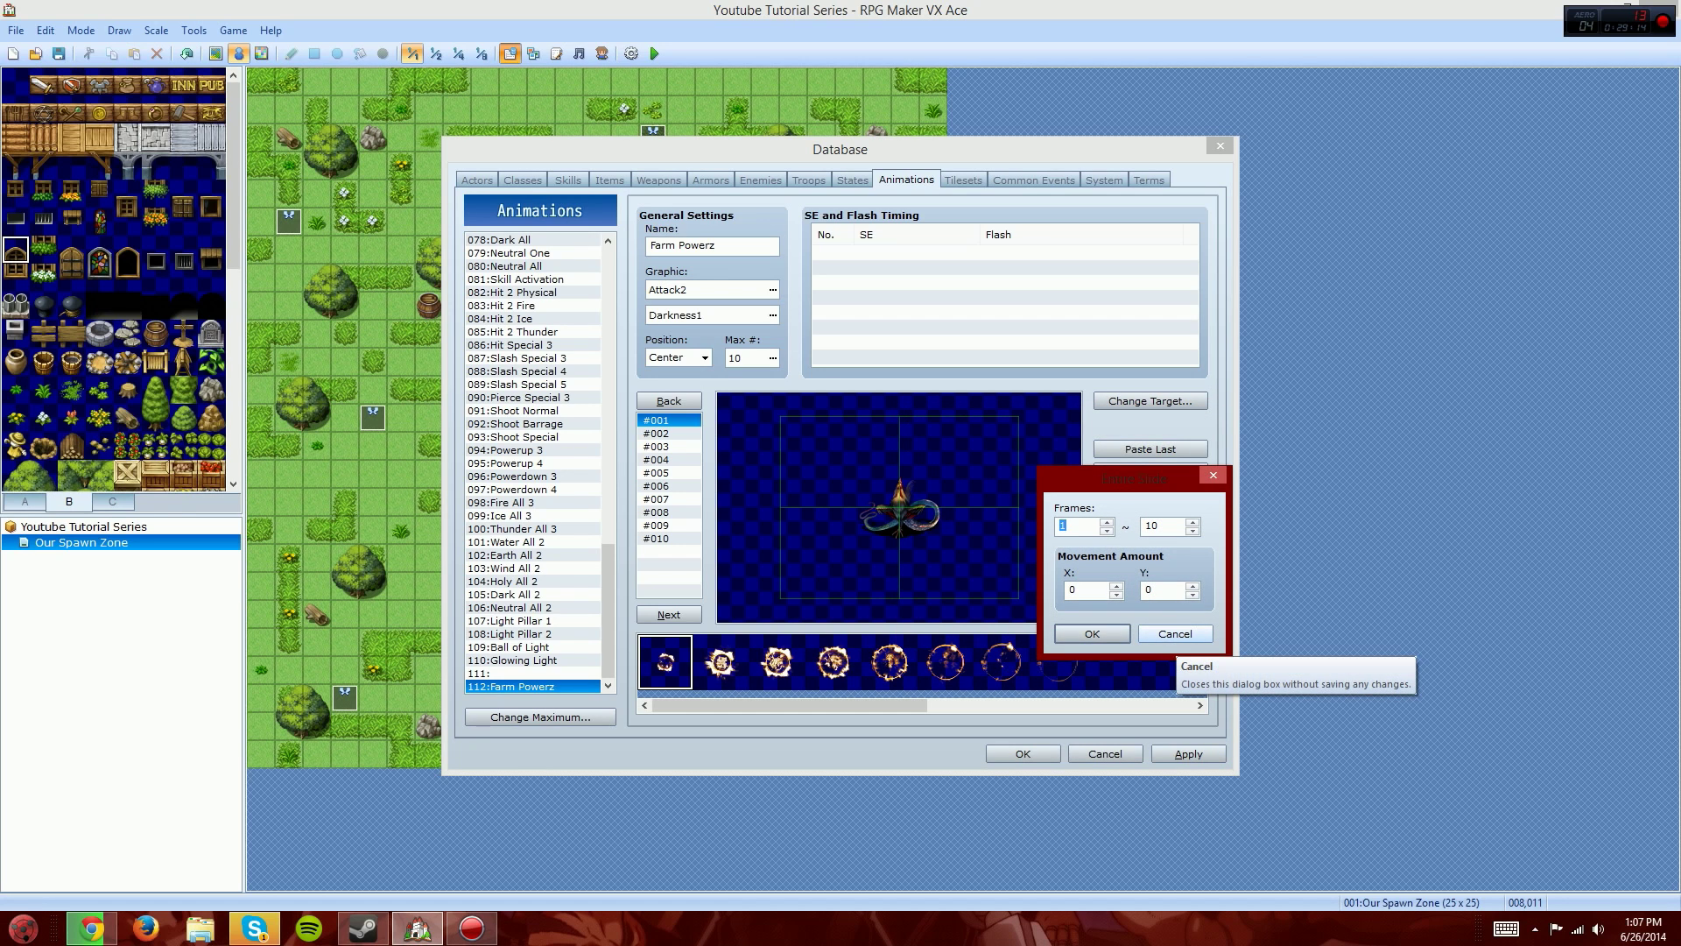
click(1175, 633)
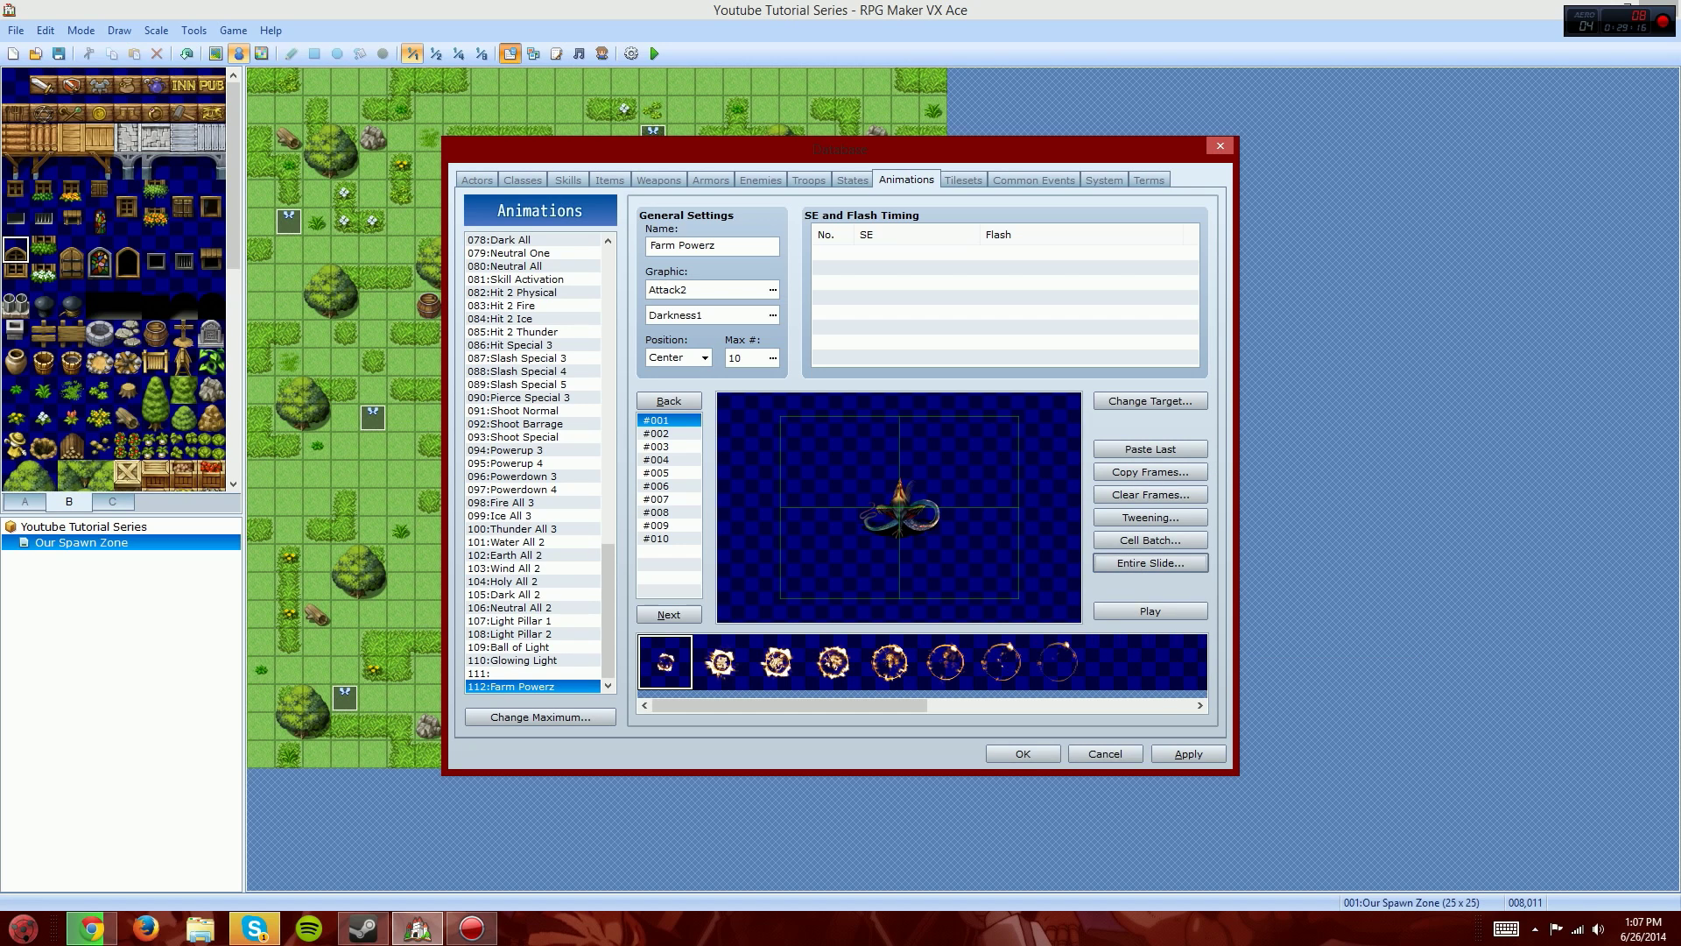
Step: Review the Entire Slide settings for the Farm Powerz animation without applying them, and play the animation preview
click(1151, 562)
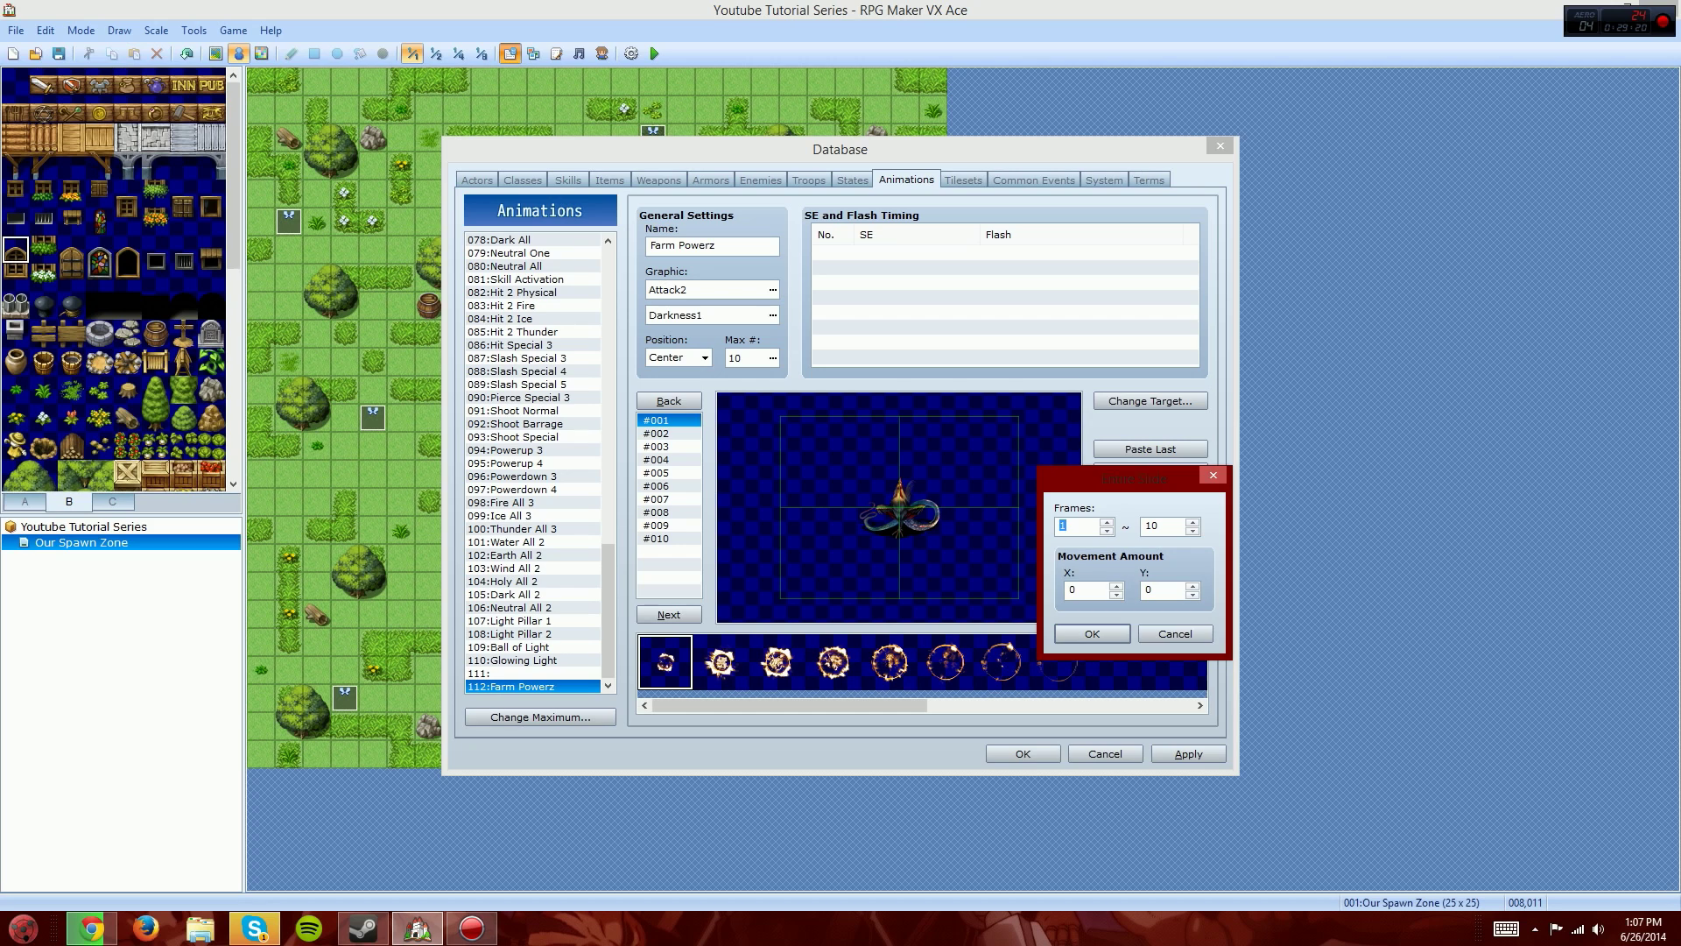
click(1175, 633)
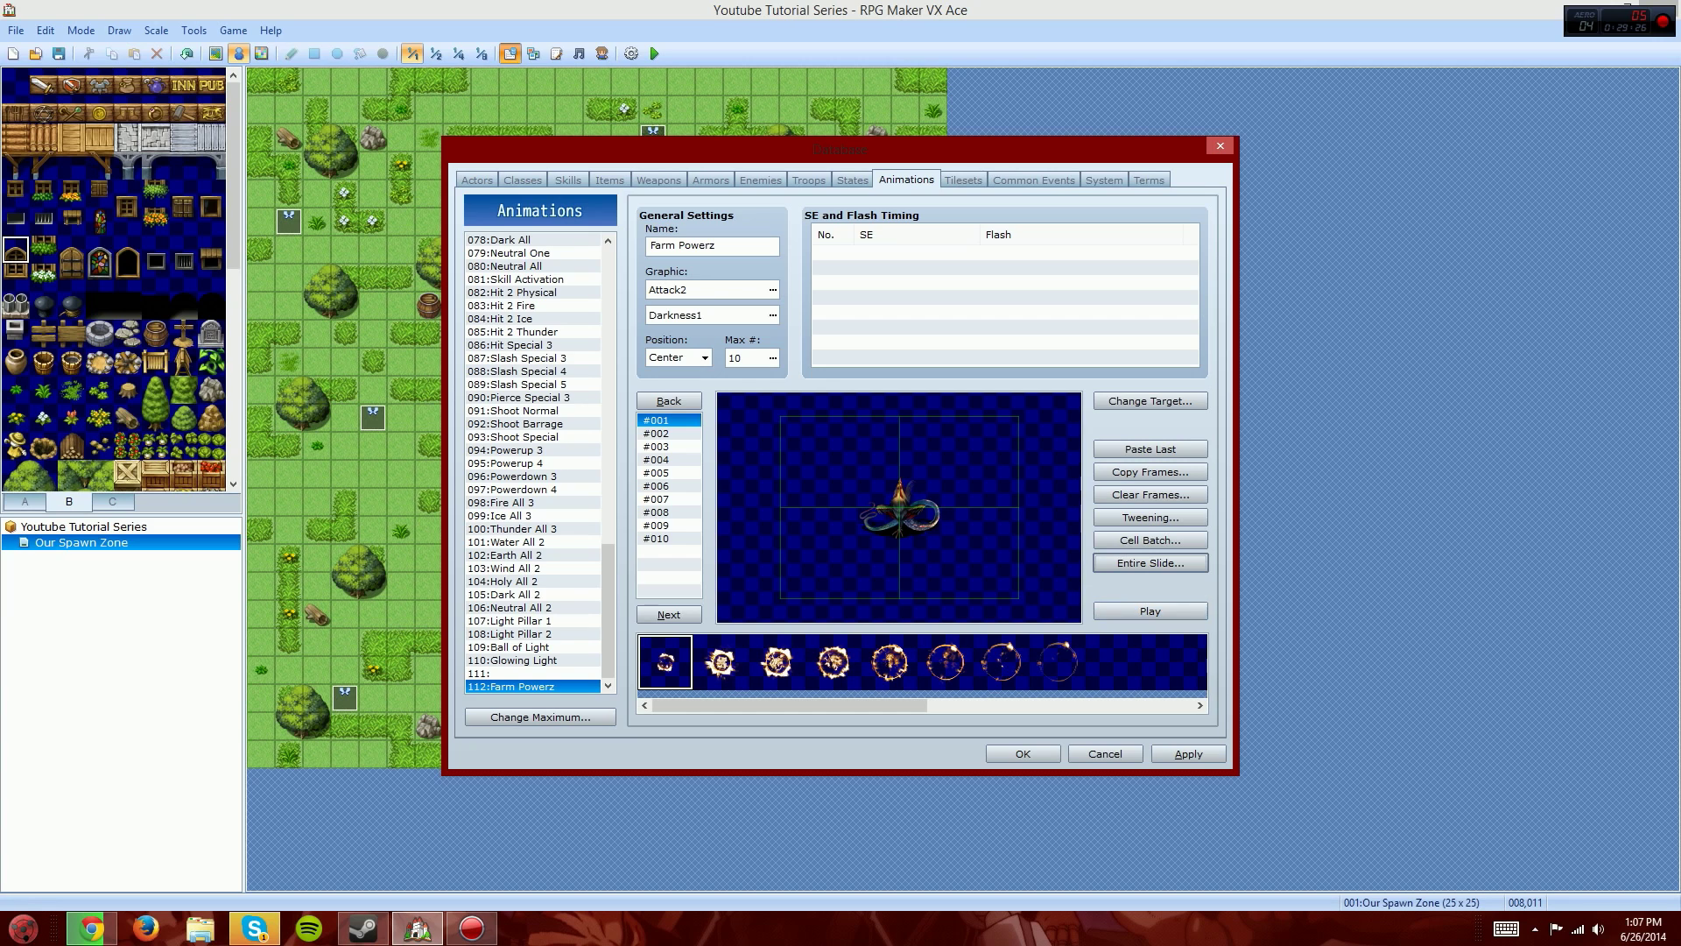
click(1149, 610)
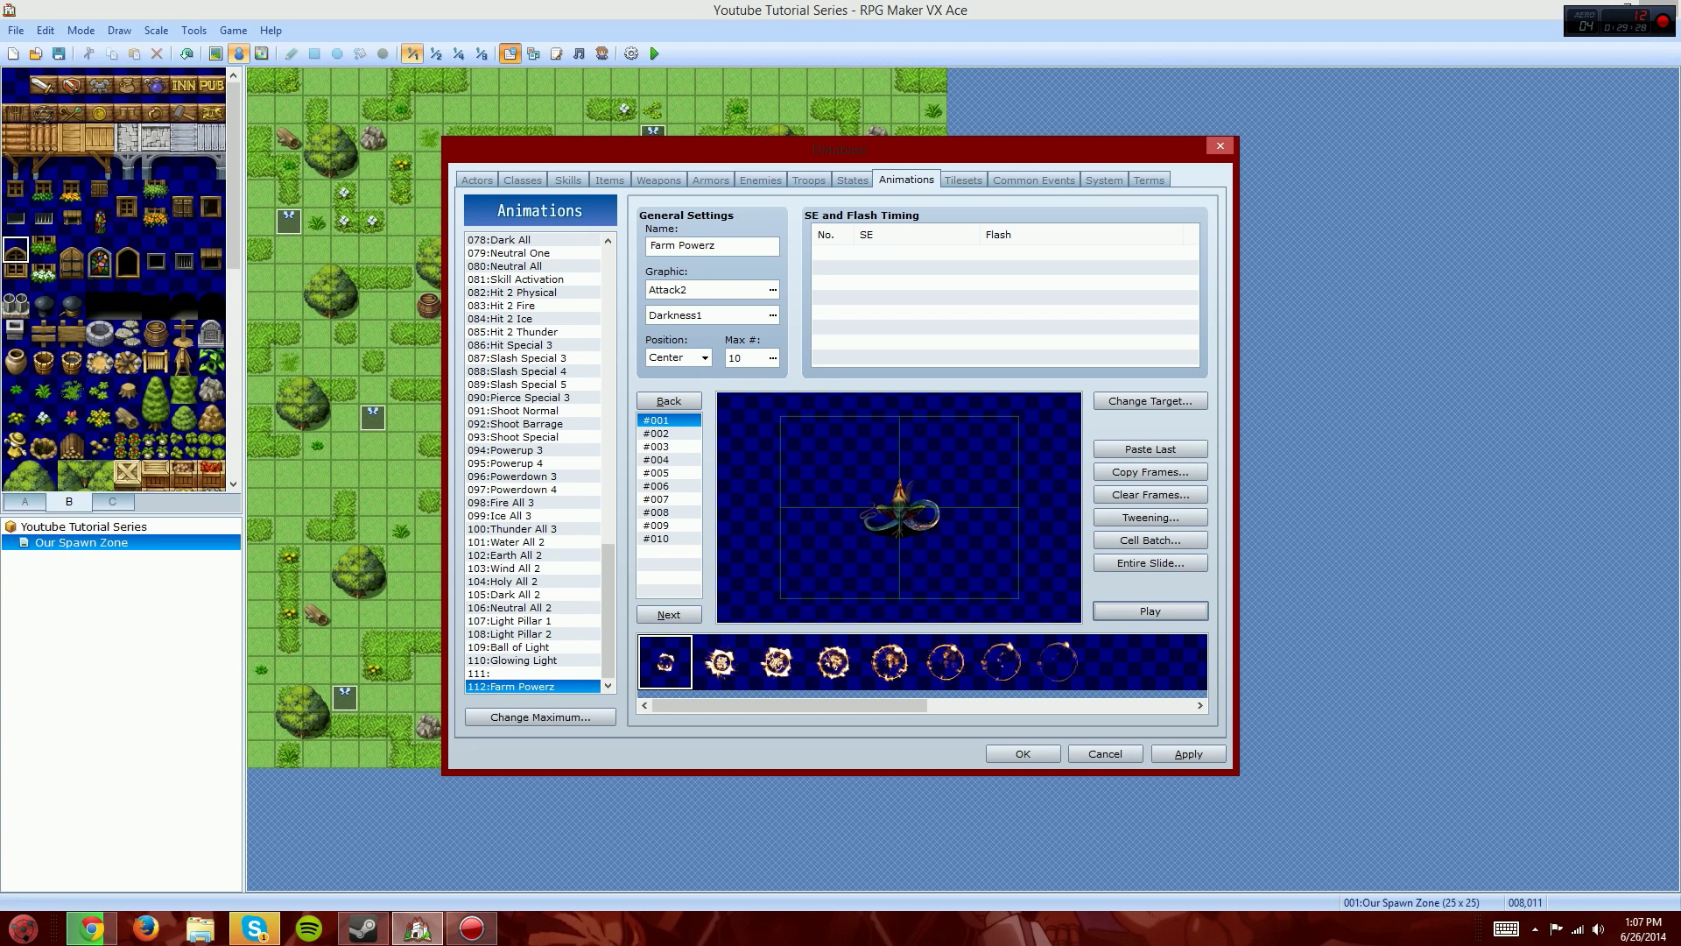
Step: Place the first Attack2 pattern at the centre of frame #001 and the second pattern at the centre of frame #002
click(665, 662)
click(899, 507)
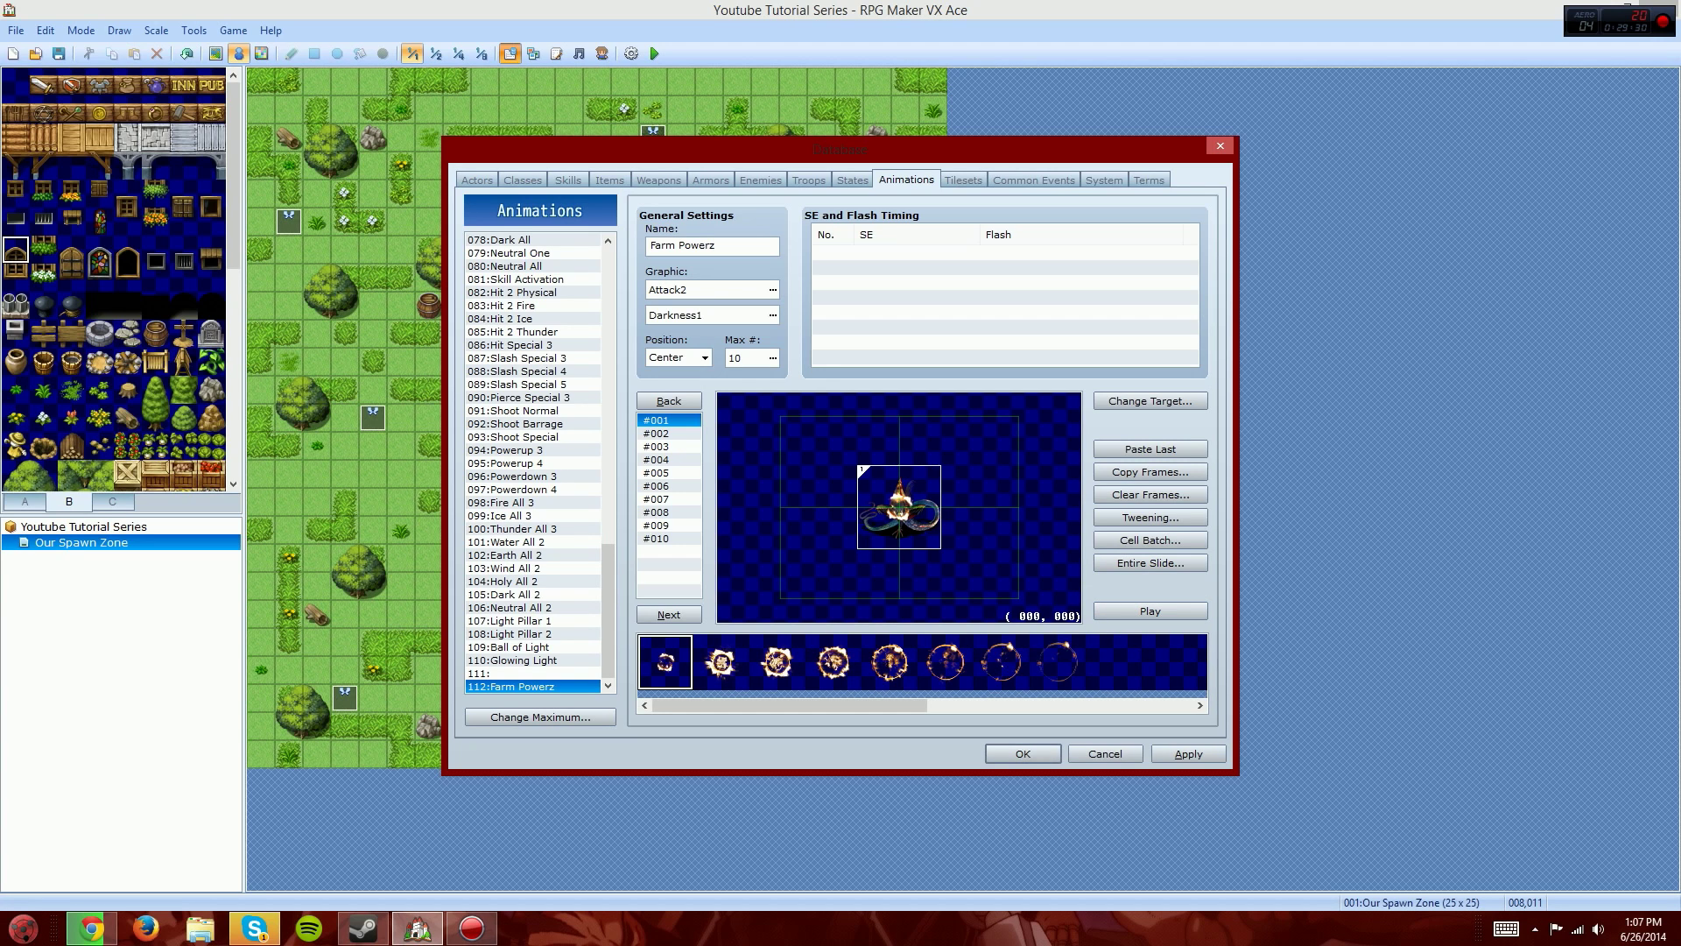
click(669, 434)
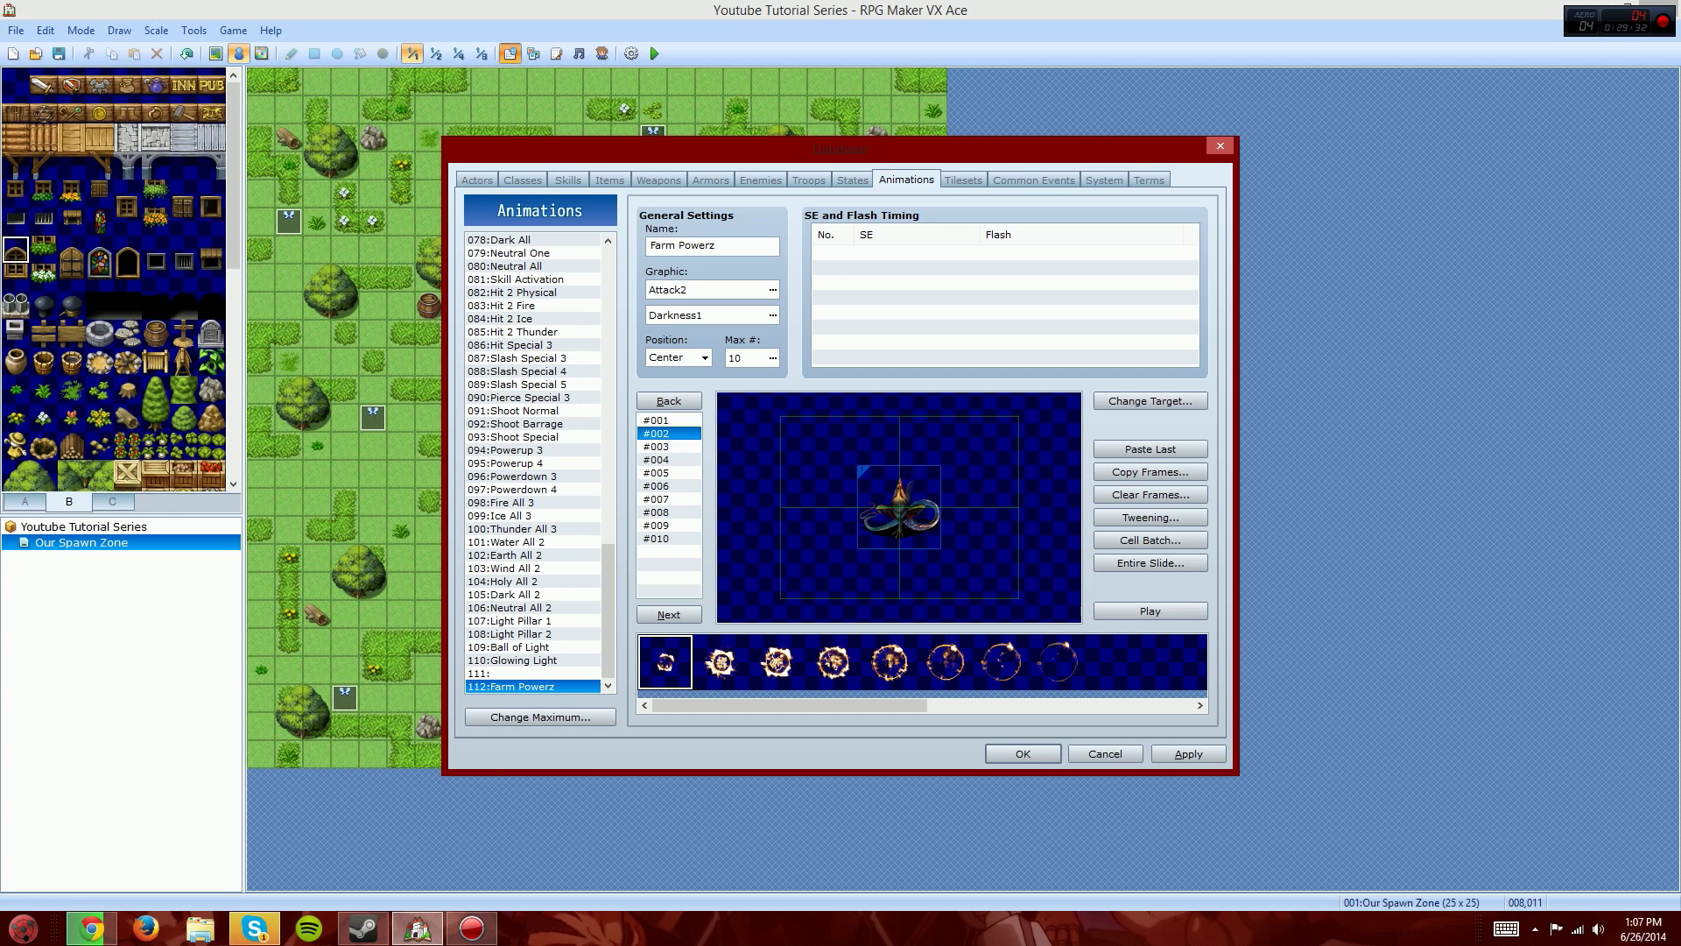
click(720, 662)
click(899, 507)
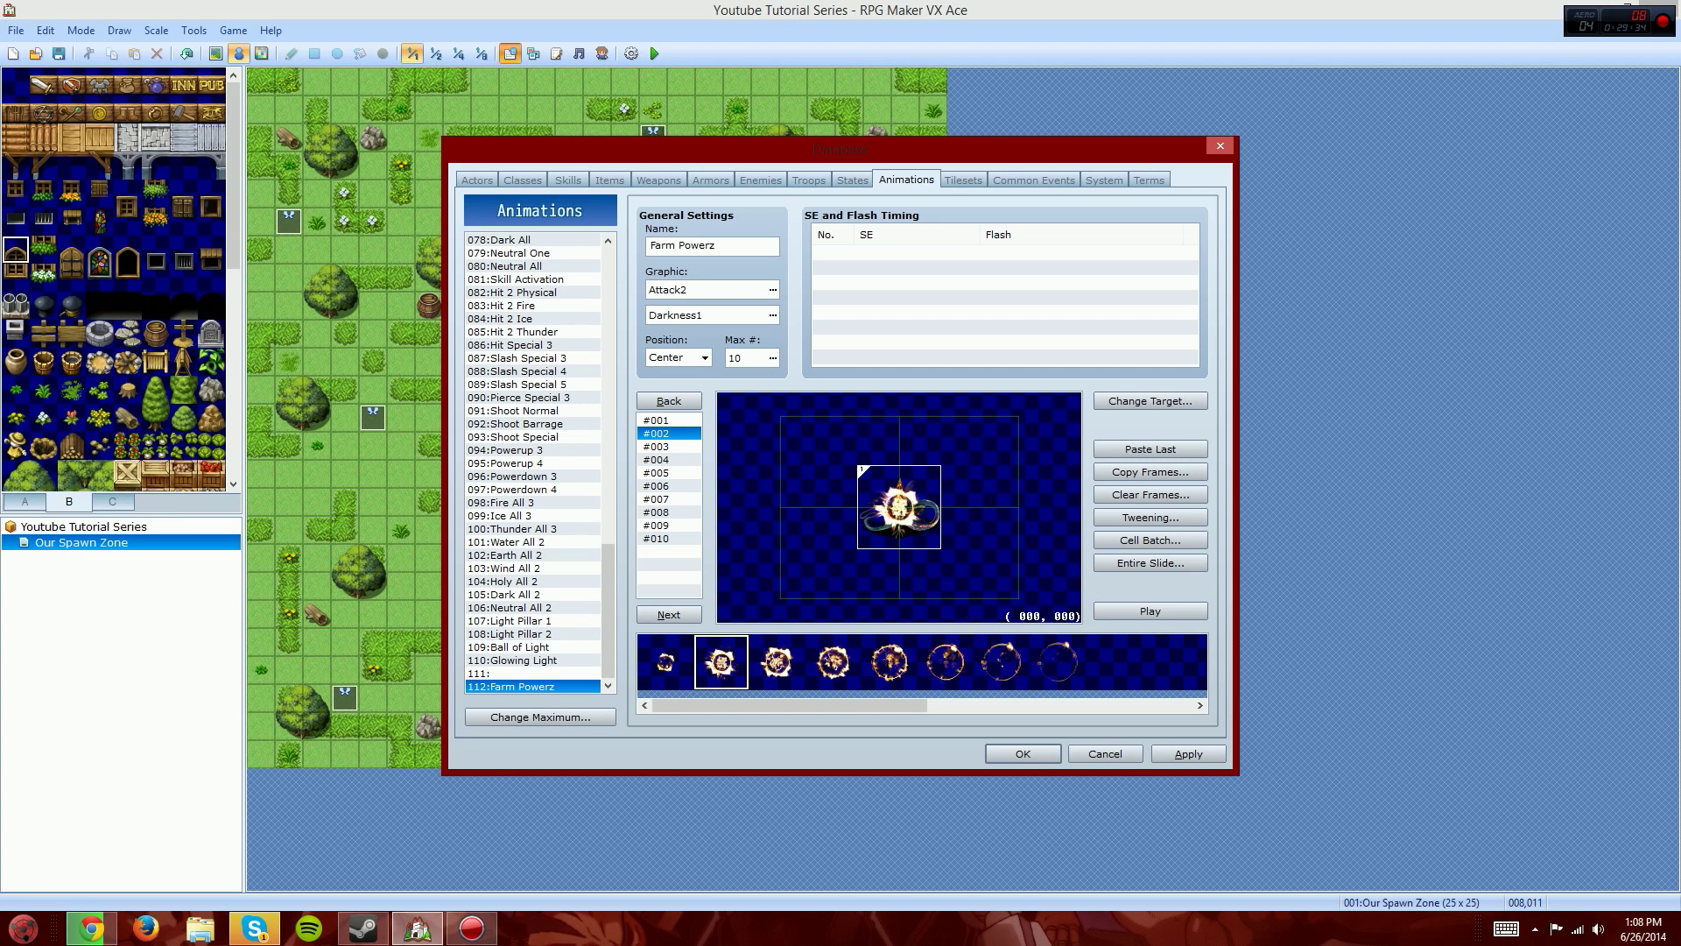
Step: Place the third pattern centred in frame #003 and the fourth at about (0, -8) in frame #004, and preview the animation
click(778, 662)
click(669, 447)
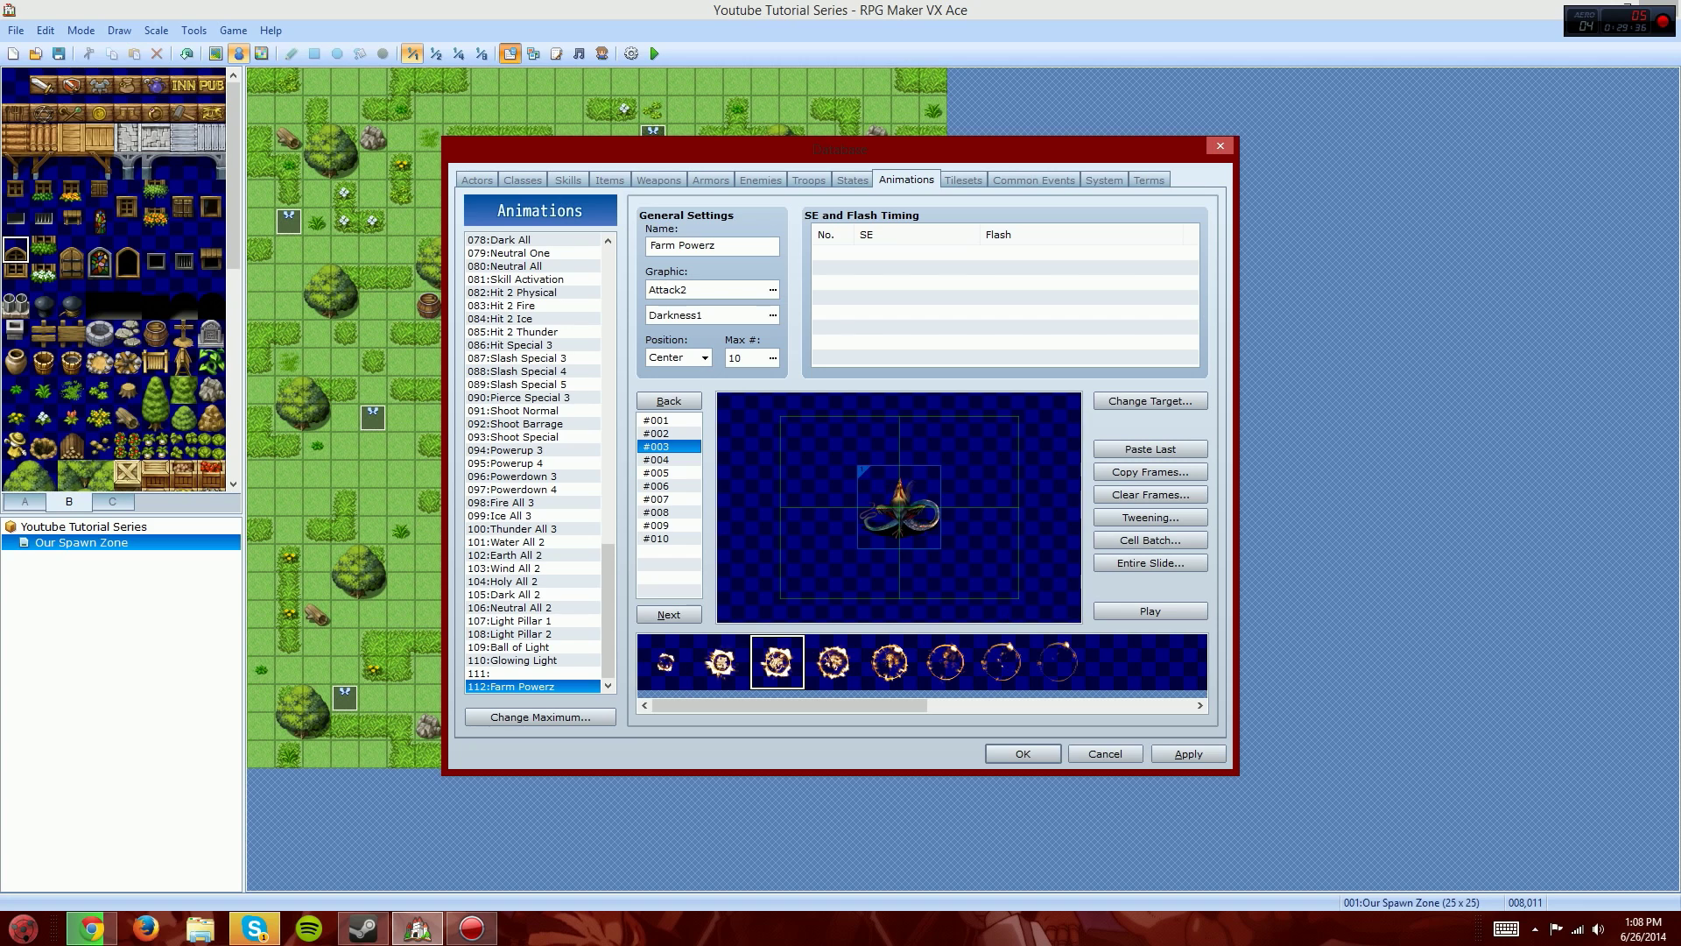
click(899, 507)
click(833, 662)
click(669, 460)
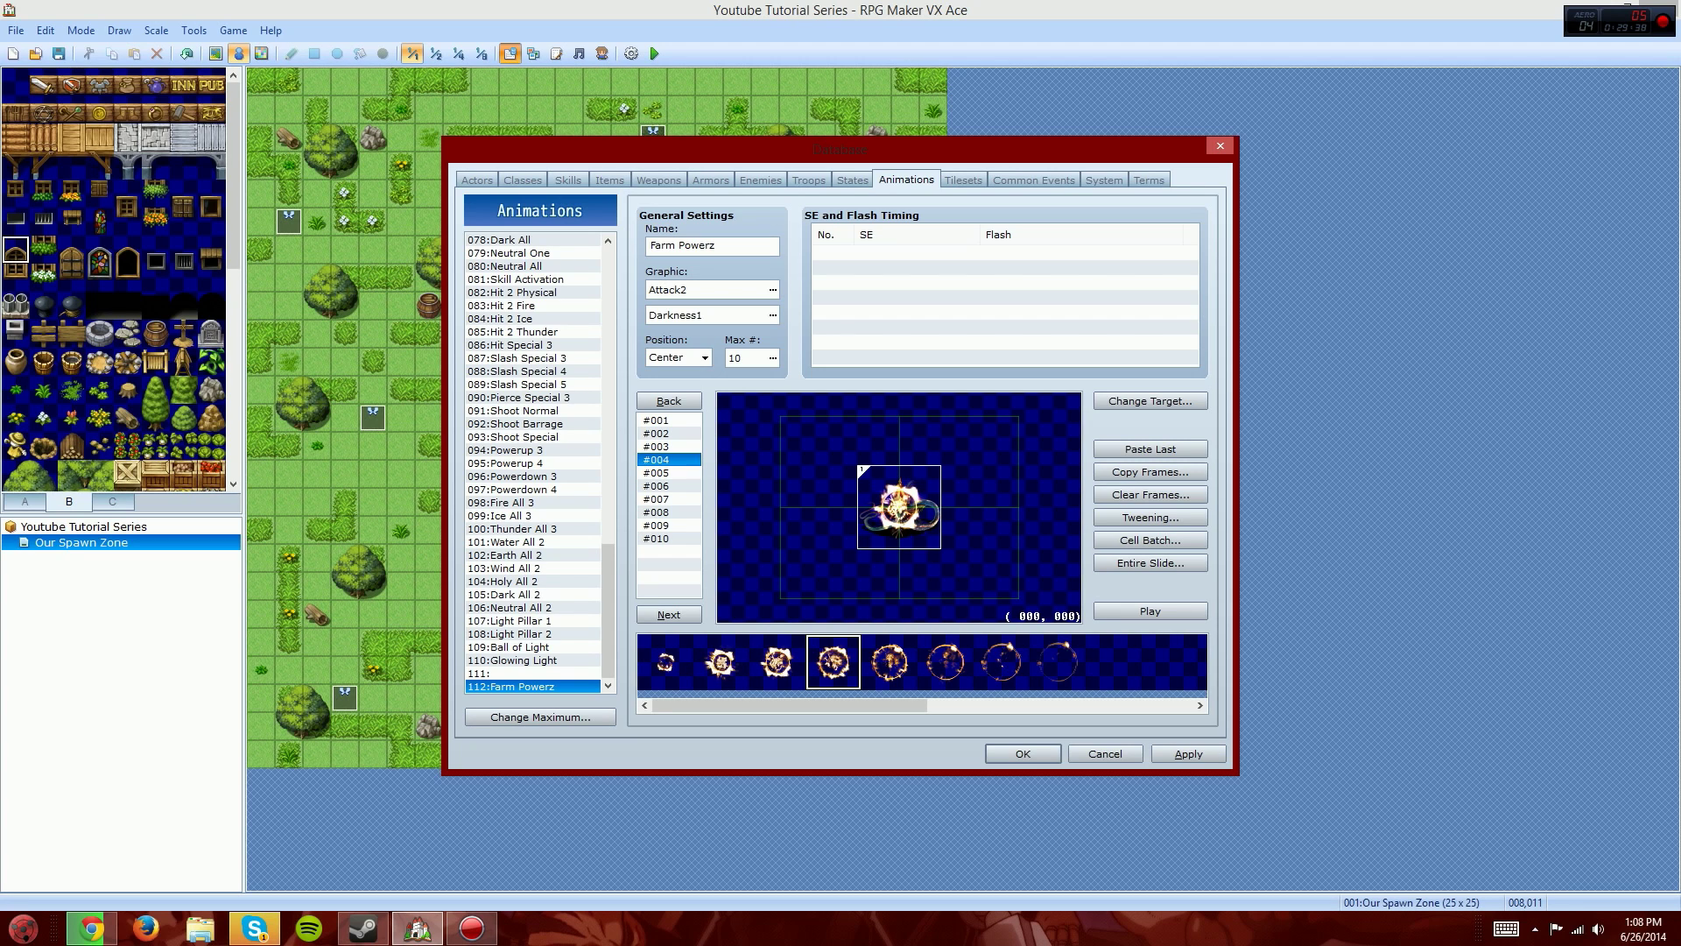
click(900, 503)
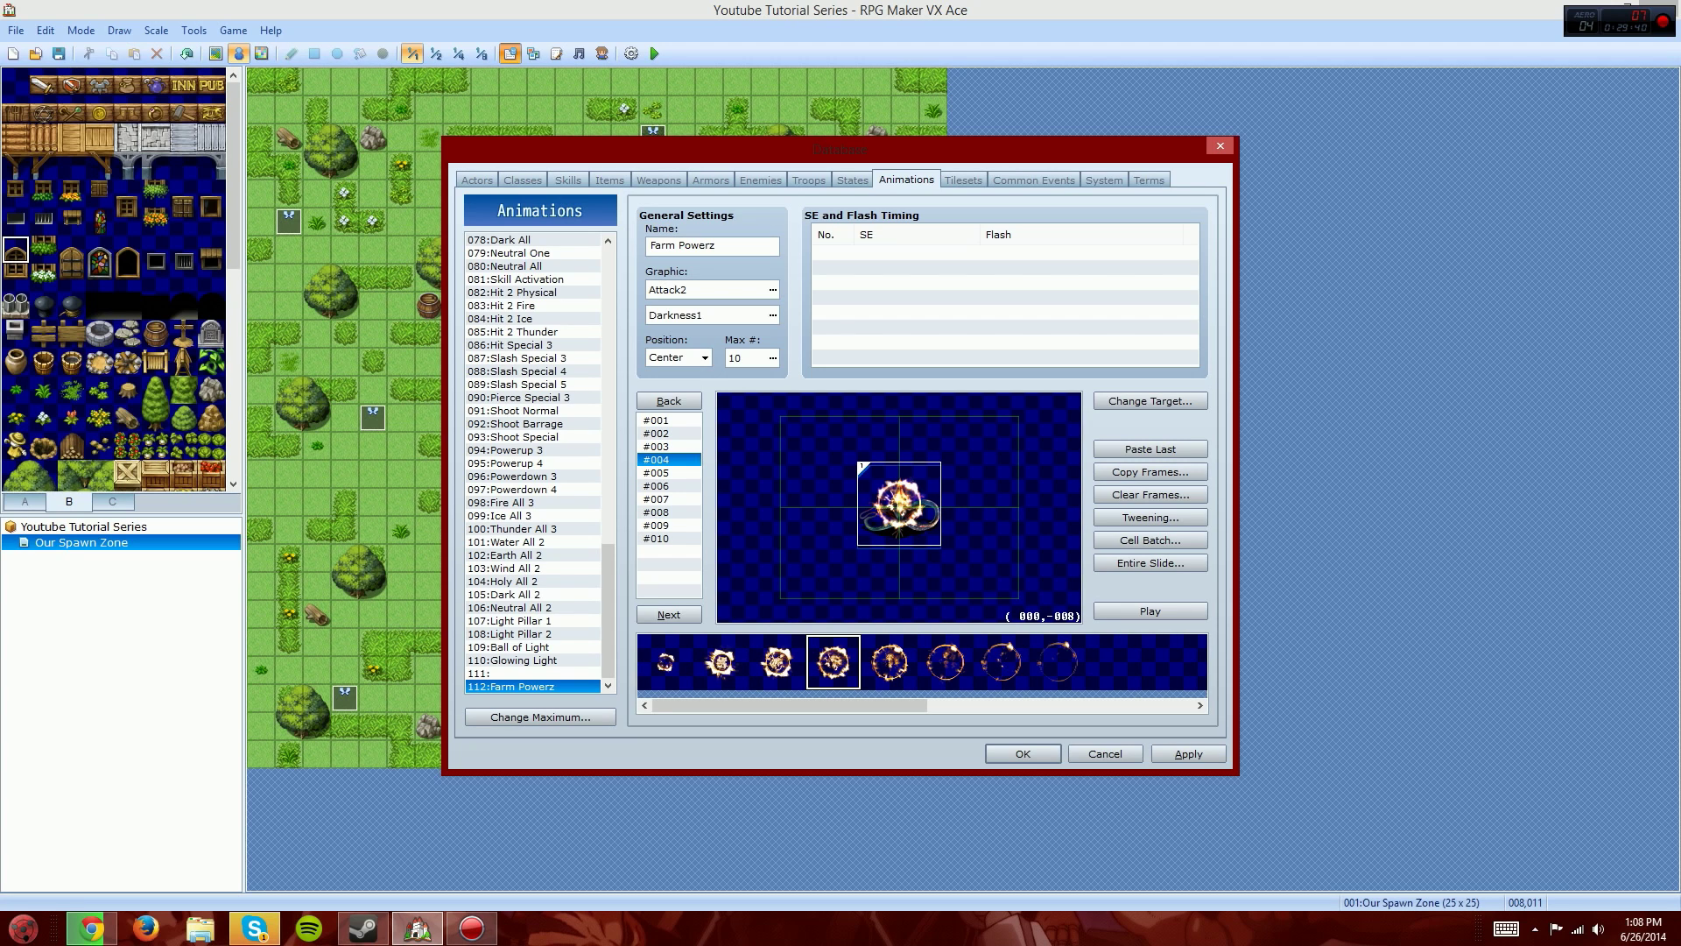
click(1150, 610)
click(1150, 610)
Step: Add three cells of the second pattern to frame #001: lower left, lower right and upper right at about (176, -120)
click(661, 420)
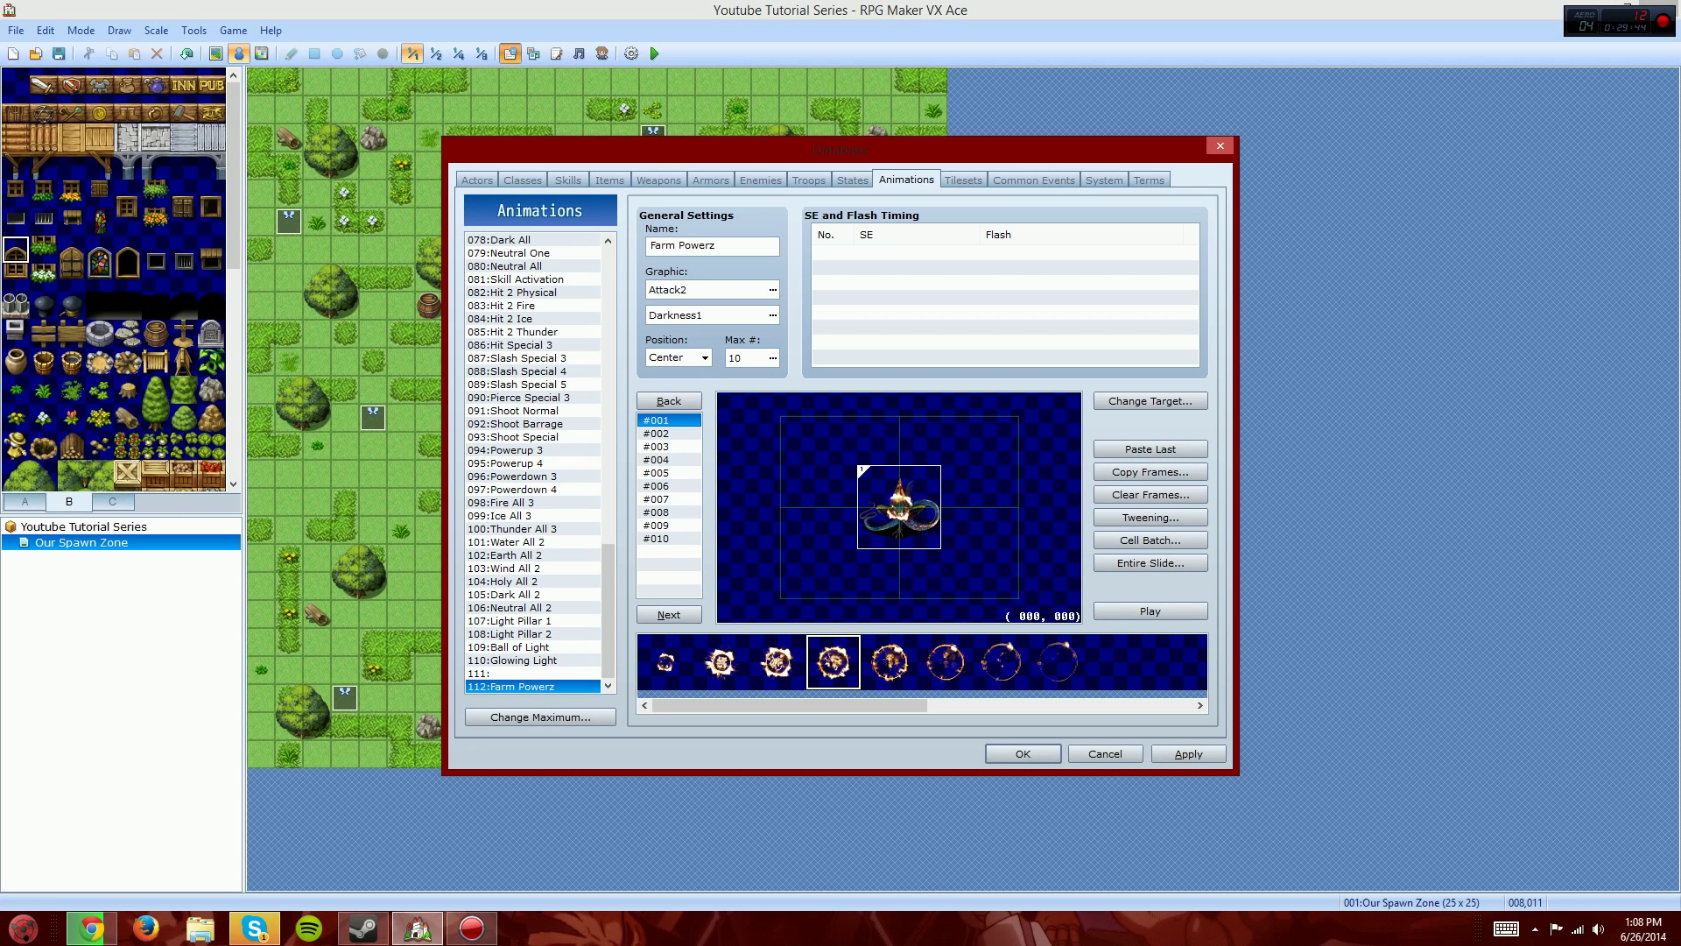
click(722, 662)
click(840, 539)
click(952, 548)
click(977, 454)
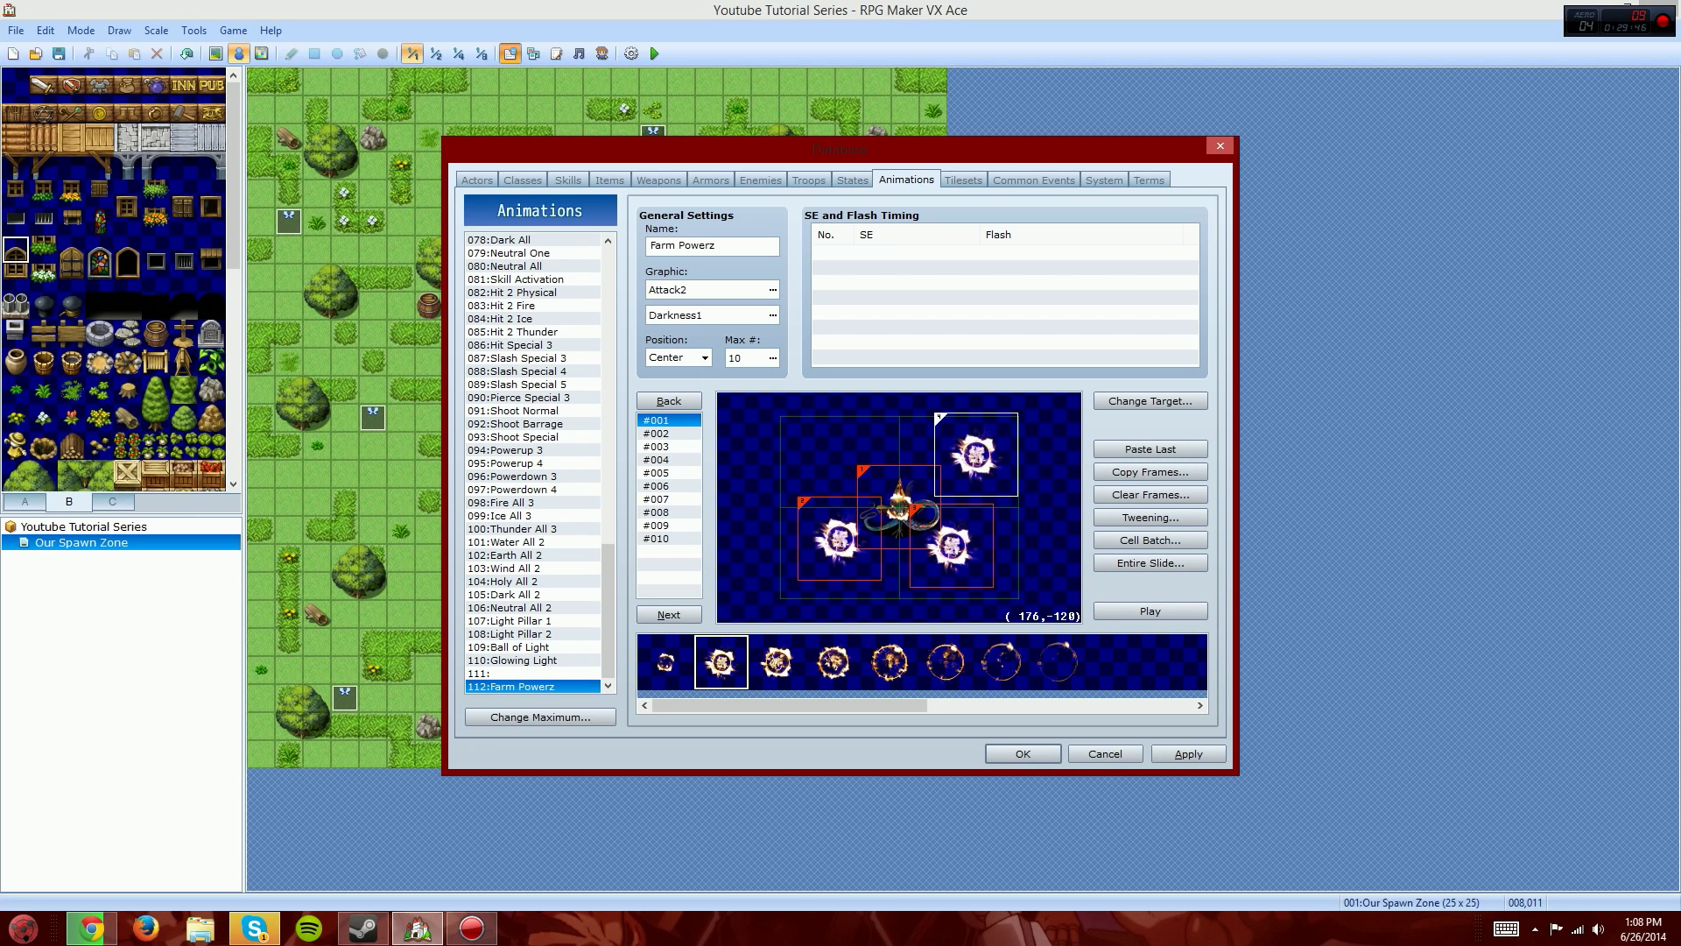
Step: Add the fourth pattern at about (-208, 72), the fifth right of centre and the sixth upper left in frame #002
click(656, 434)
click(833, 662)
click(808, 539)
click(889, 662)
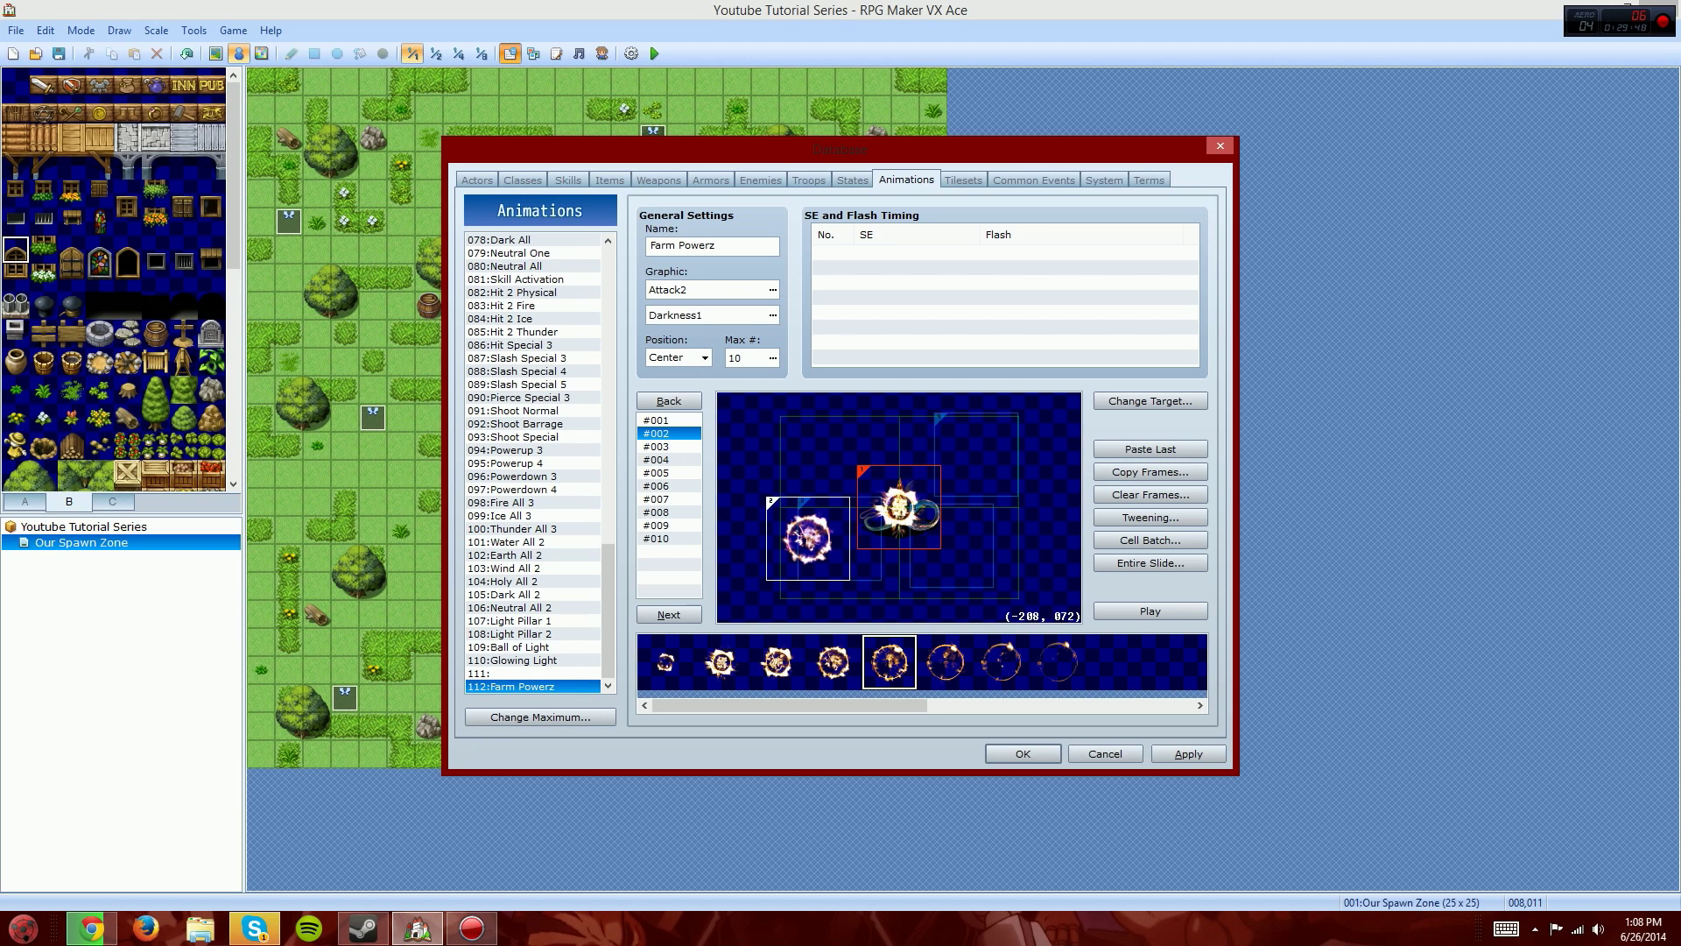
click(975, 515)
click(945, 662)
click(815, 455)
Step: Add three fourth-pattern cells to frame #003, lower left, right and above at about (88, -208), and preview the animation
click(655, 447)
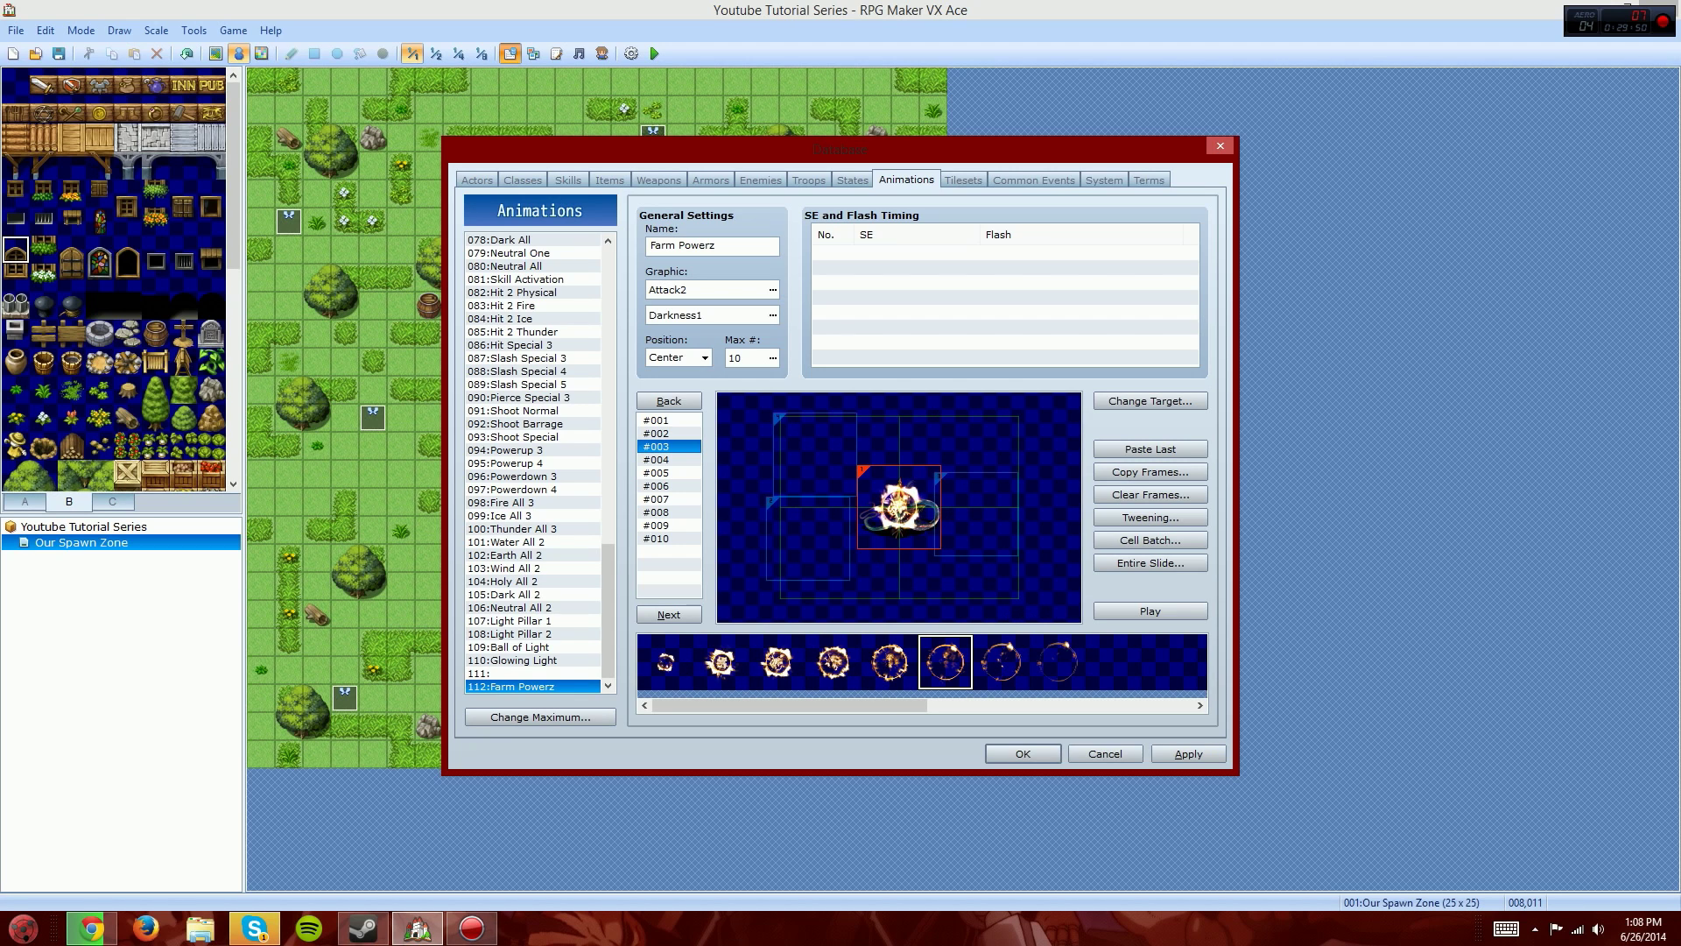
click(834, 662)
click(827, 552)
click(1014, 475)
click(937, 416)
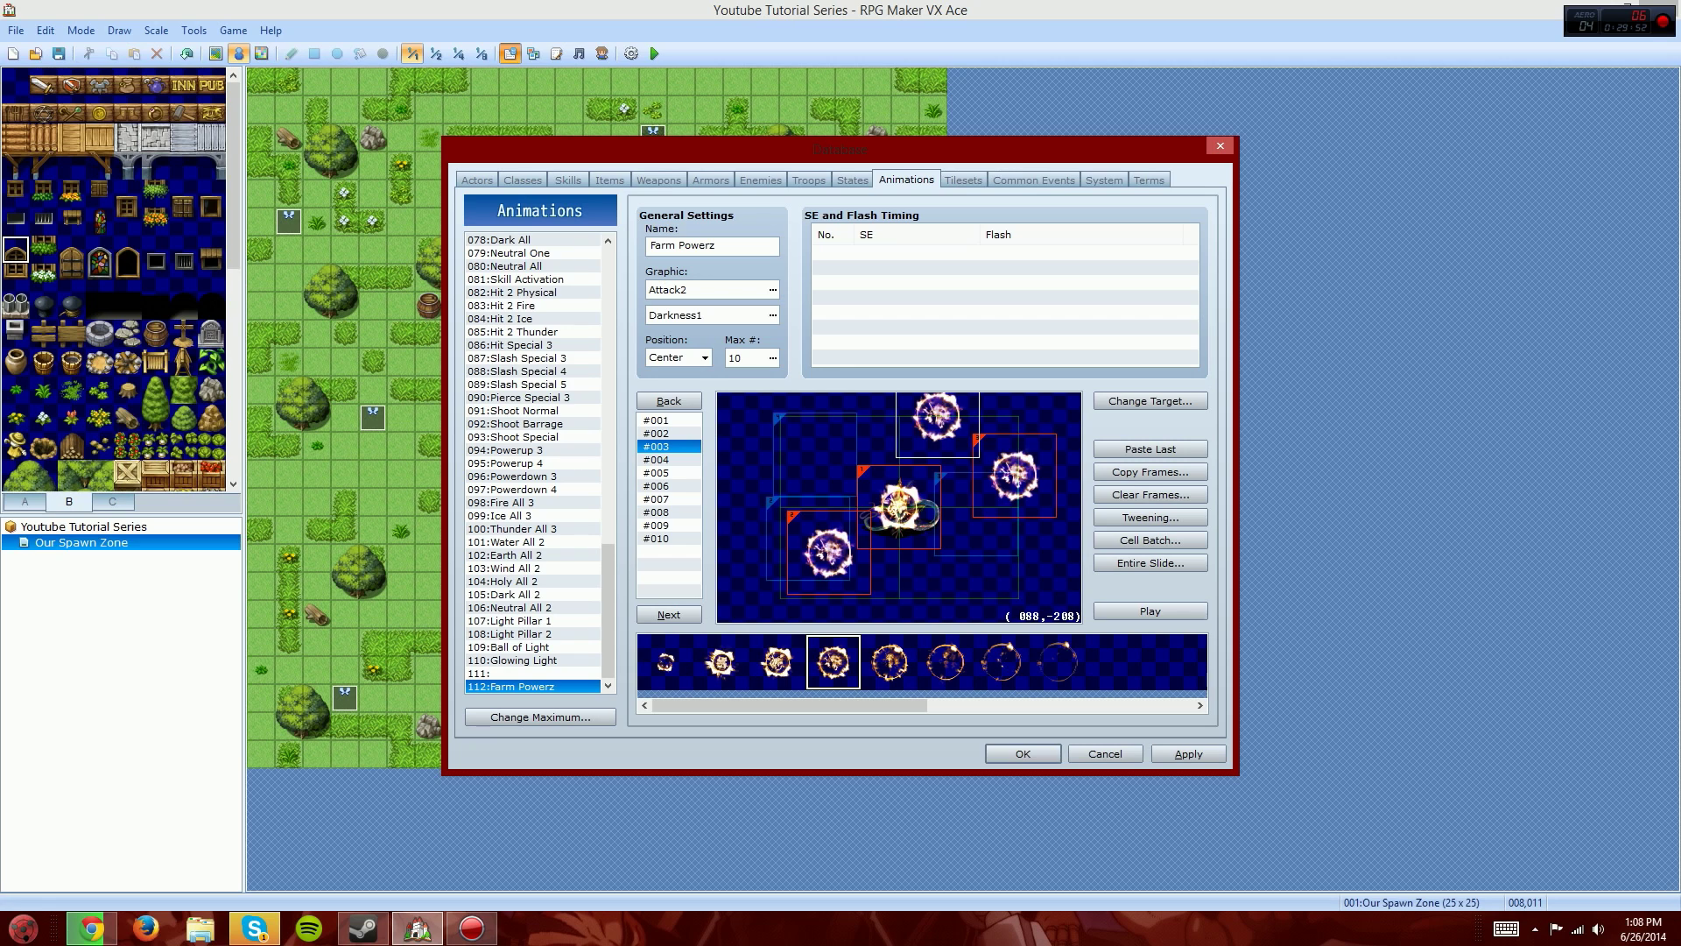
click(1150, 610)
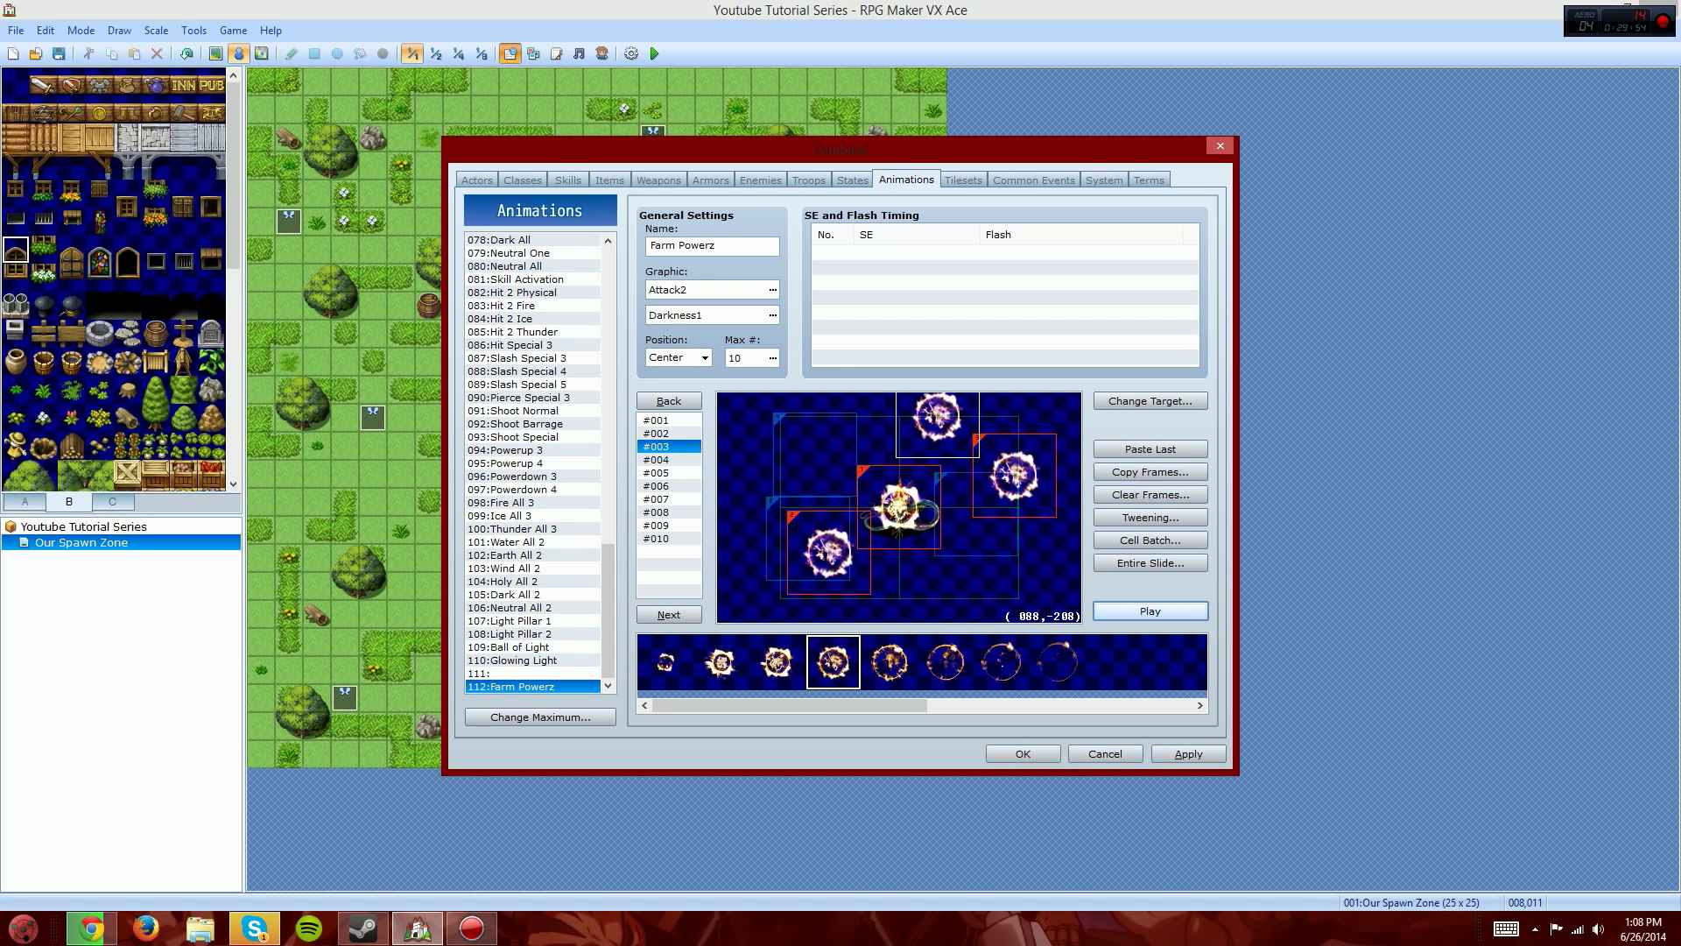
click(1150, 610)
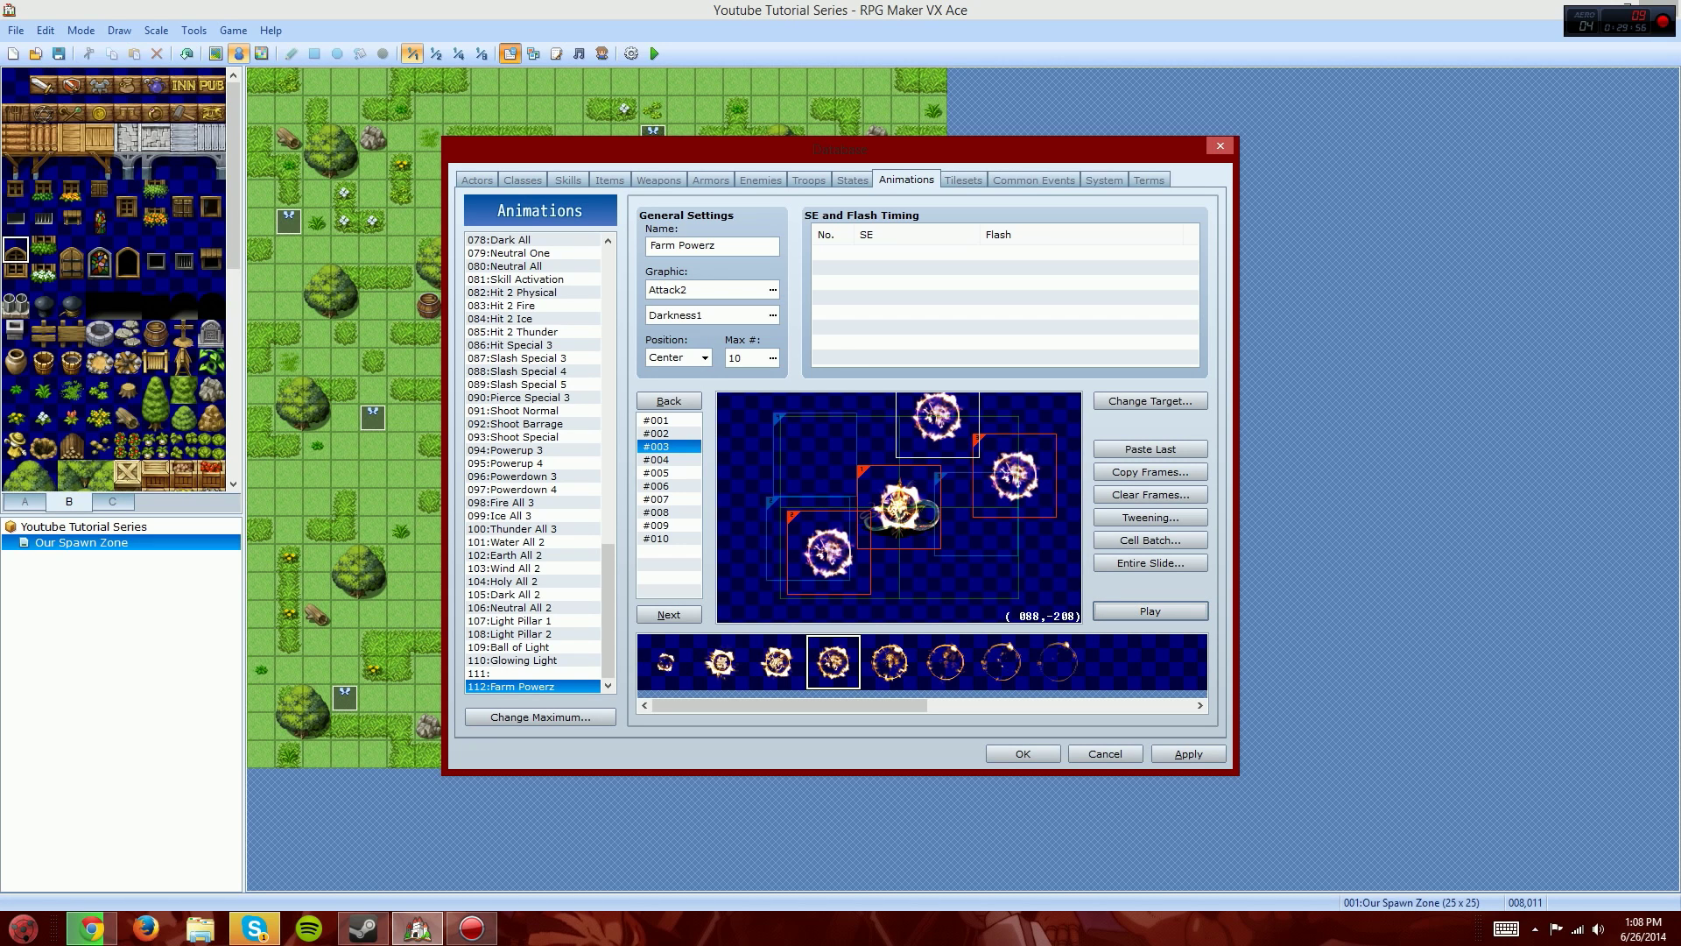
Step: Examine the sound effect list and the Target, Screen and Hide Target flash options for a new timing entry, cancelling it
double_click(878, 262)
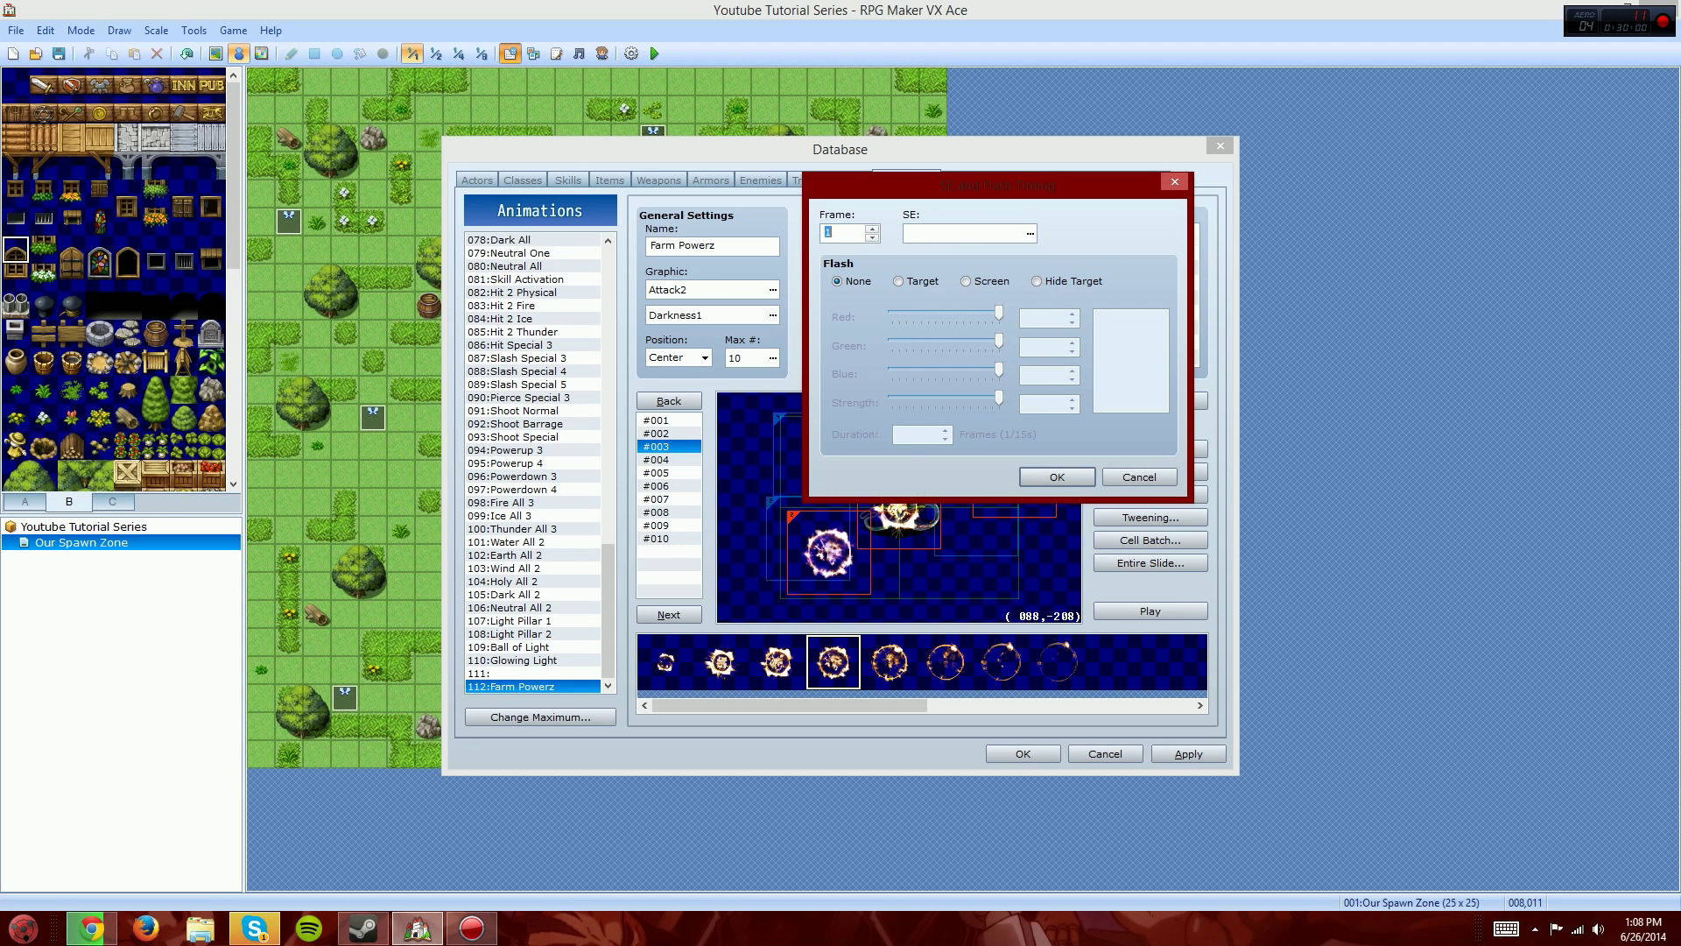
click(1031, 234)
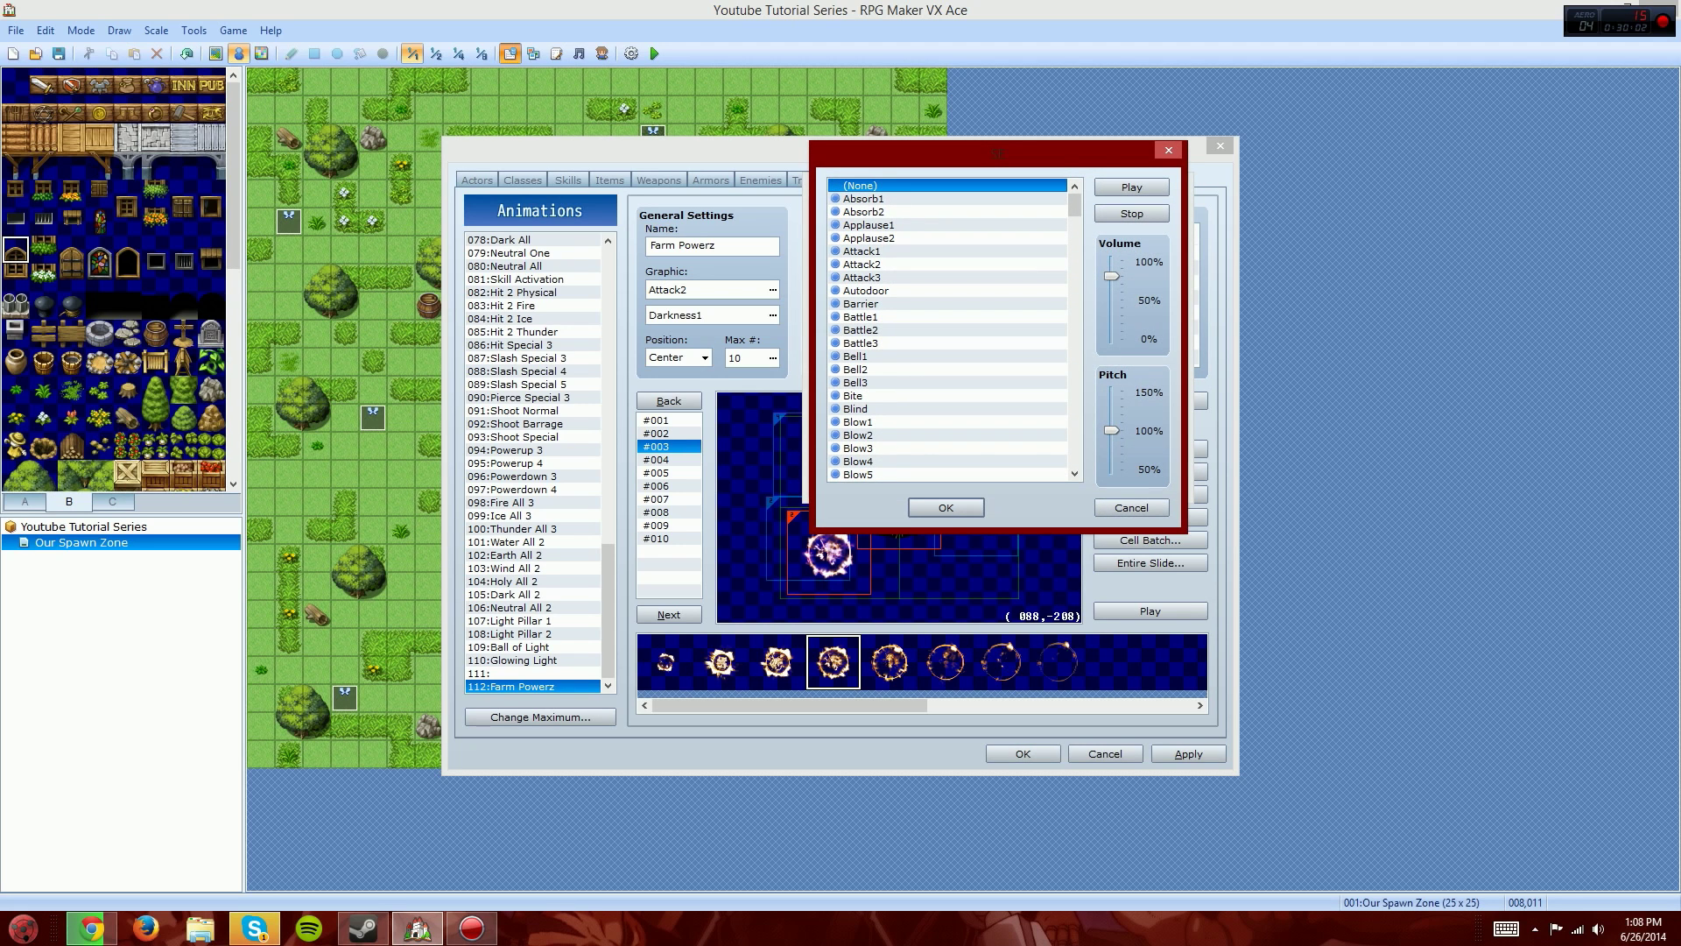
click(1132, 508)
click(900, 281)
click(968, 281)
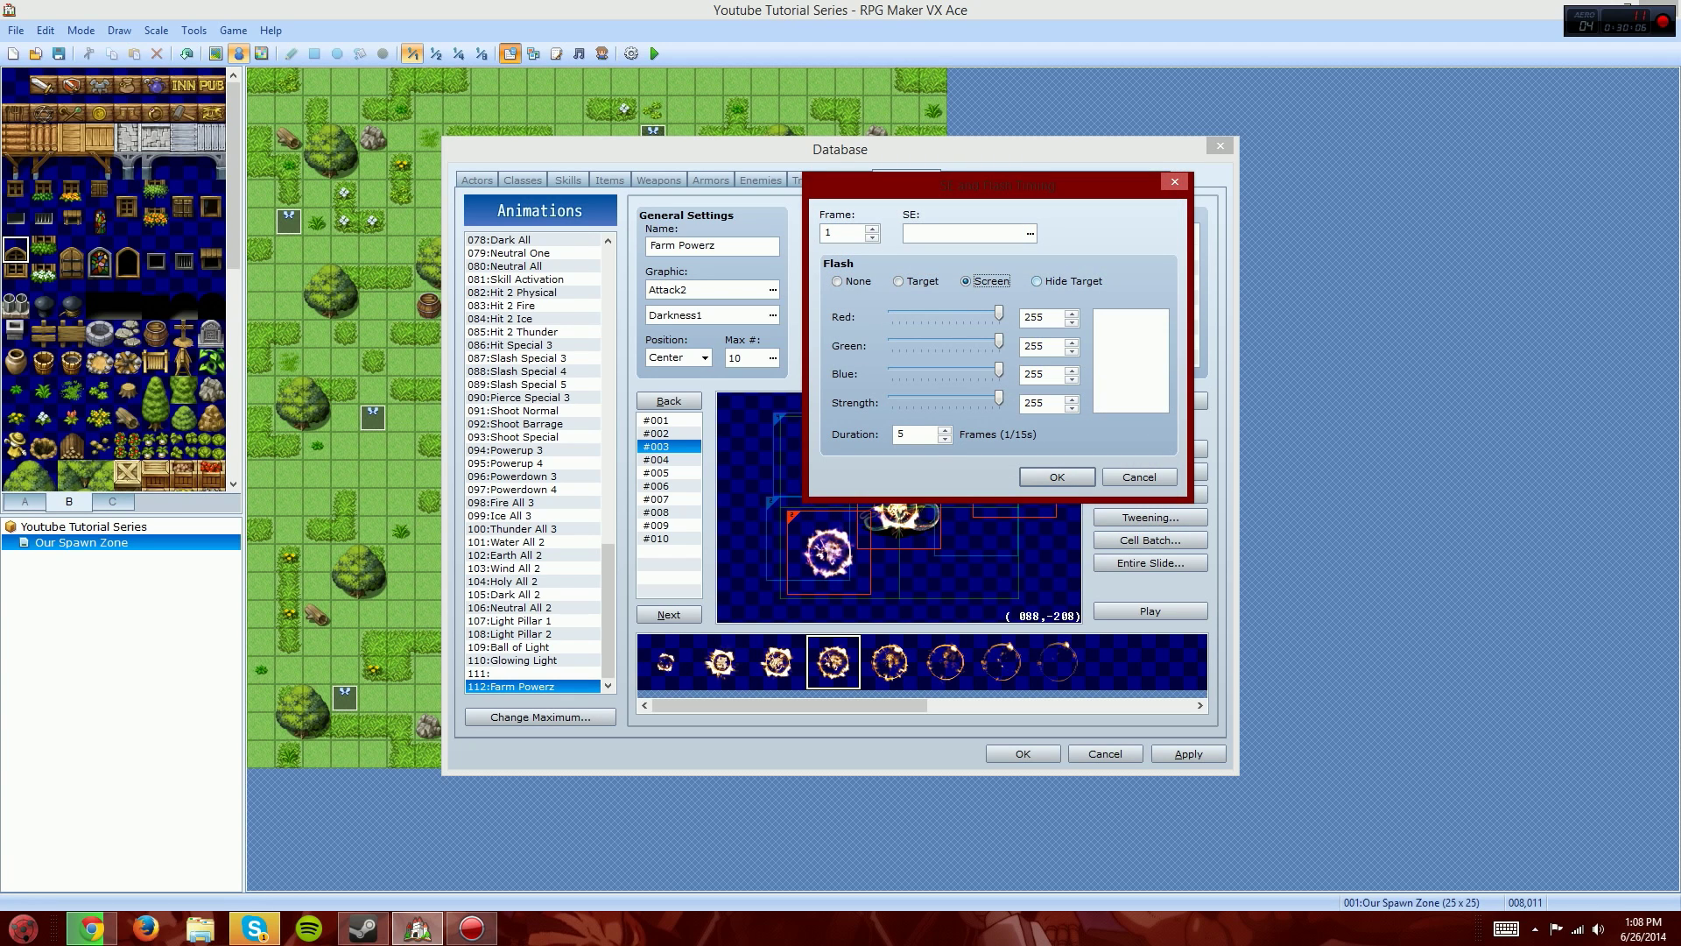
click(1038, 281)
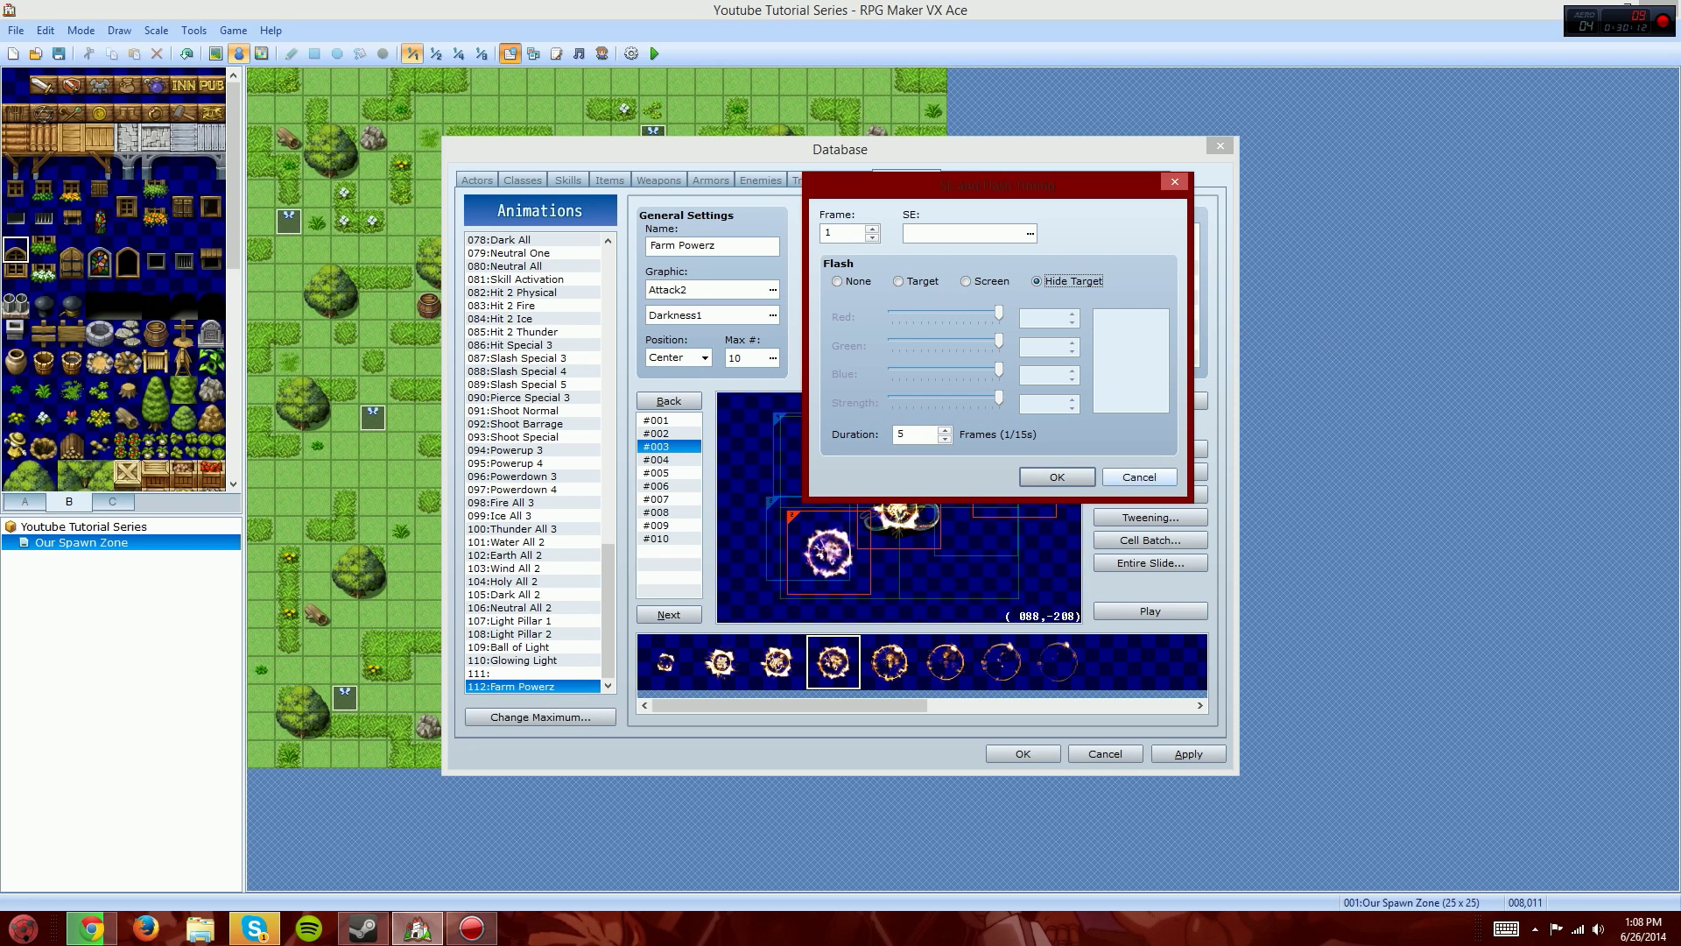
click(1139, 476)
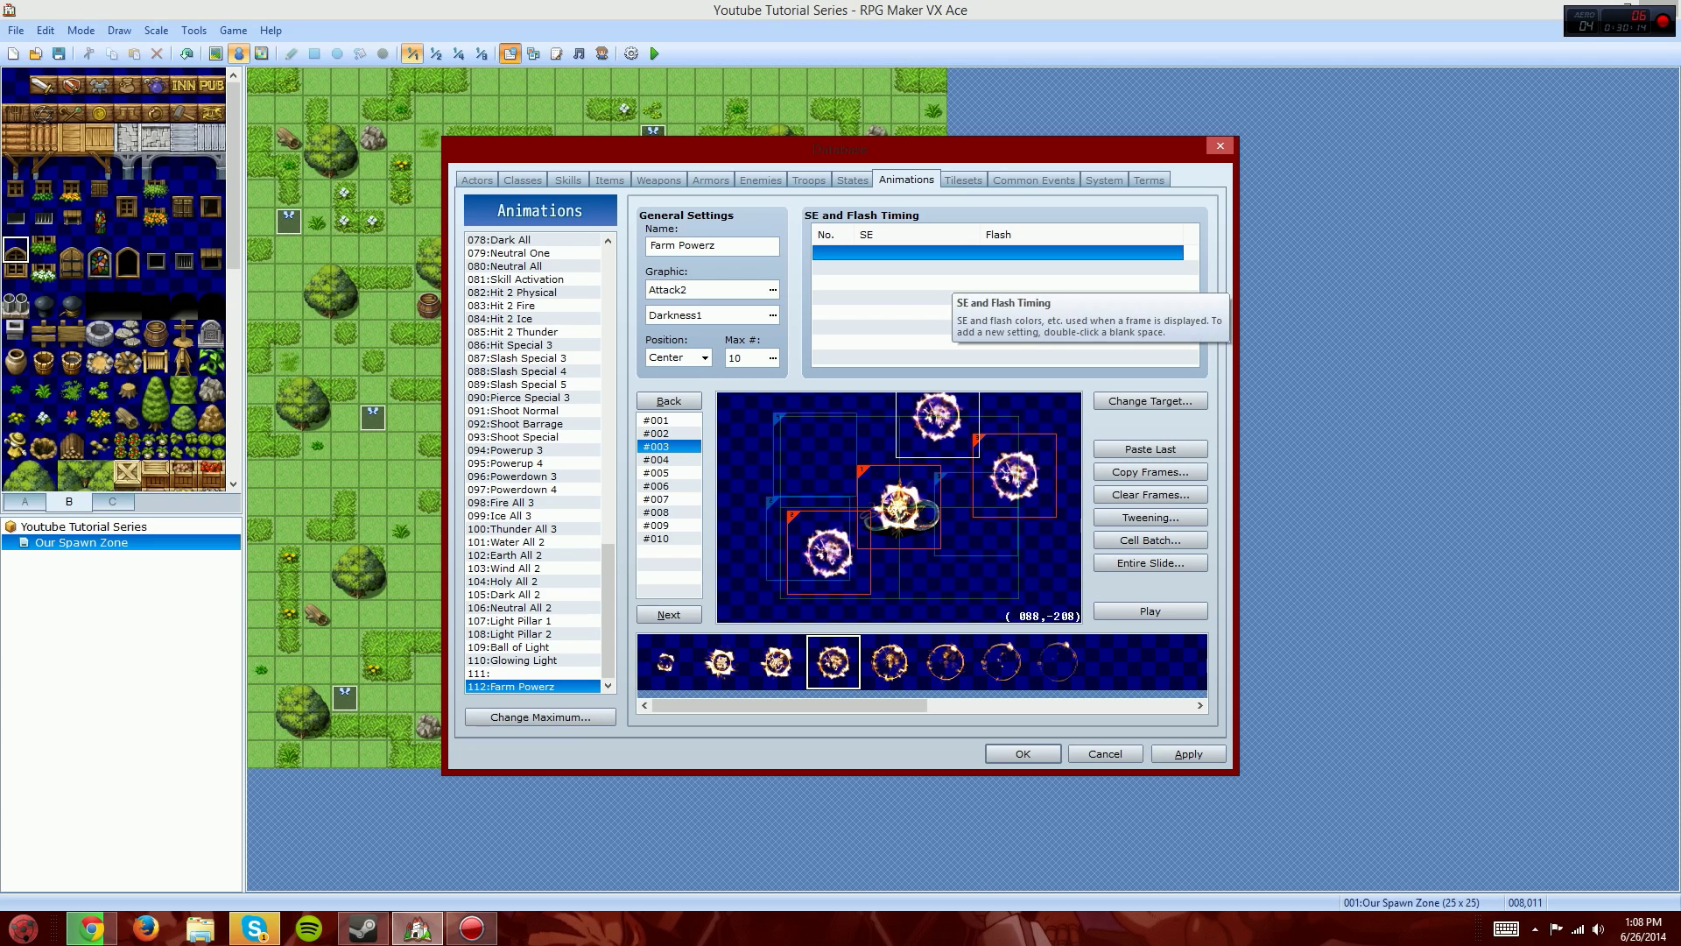
Step: View the Hit Physical animation's SE and Flash Timing entries and play its preview
click(517, 267)
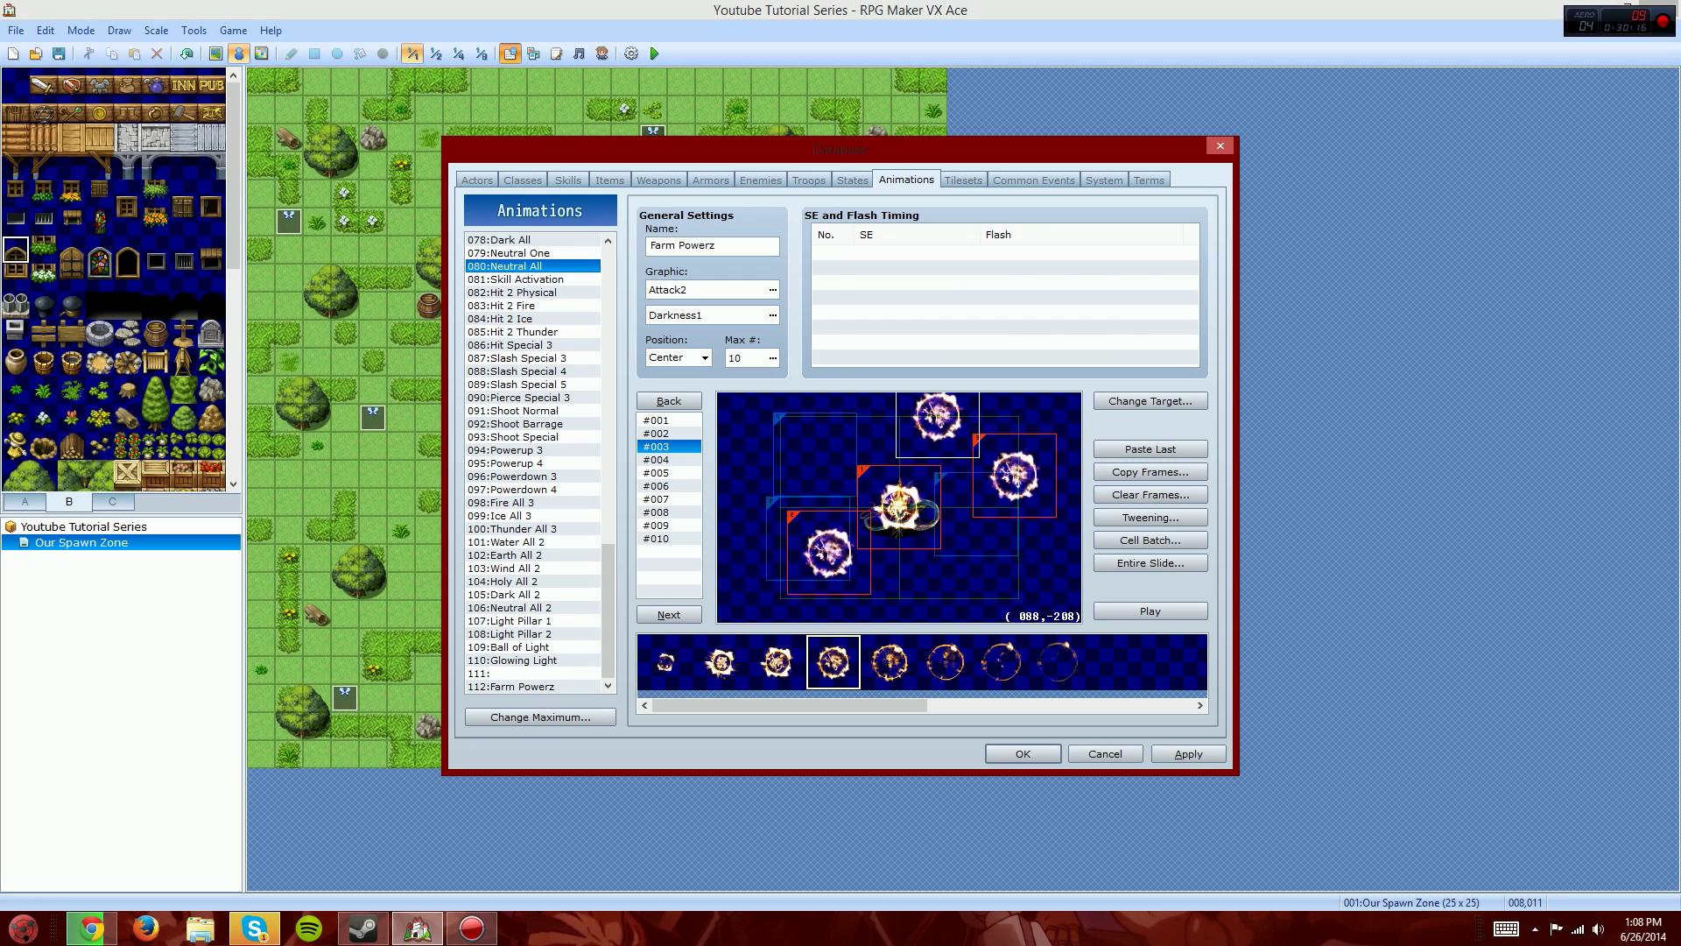
drag(608, 604, 608, 307)
click(525, 240)
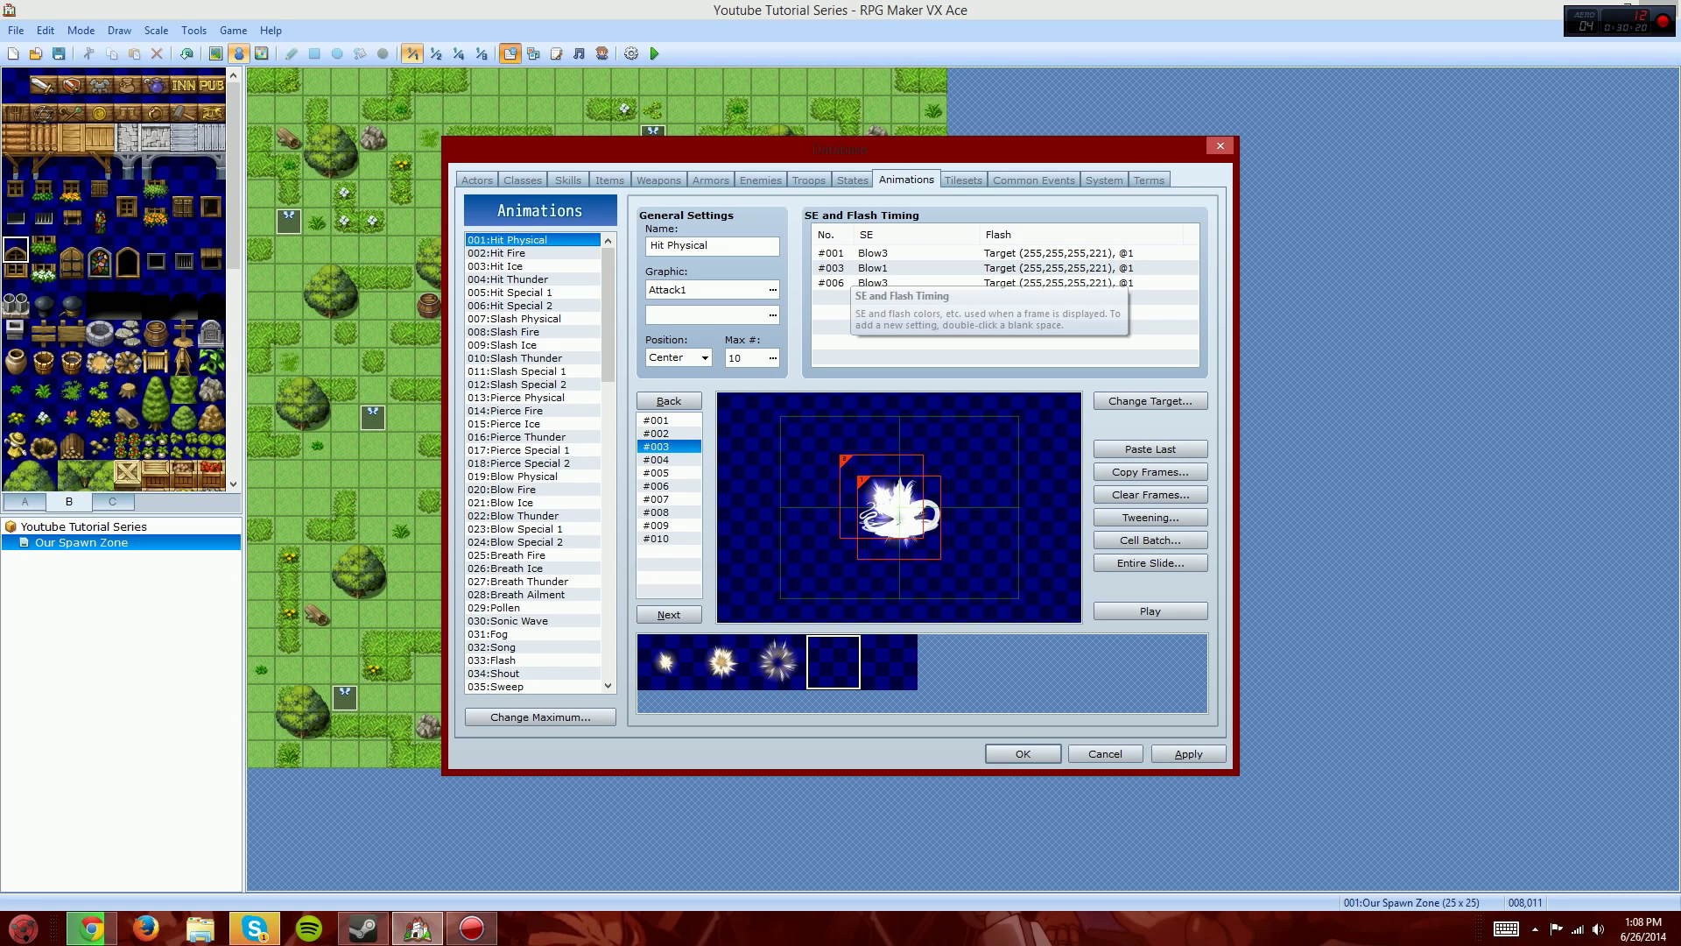
click(1150, 611)
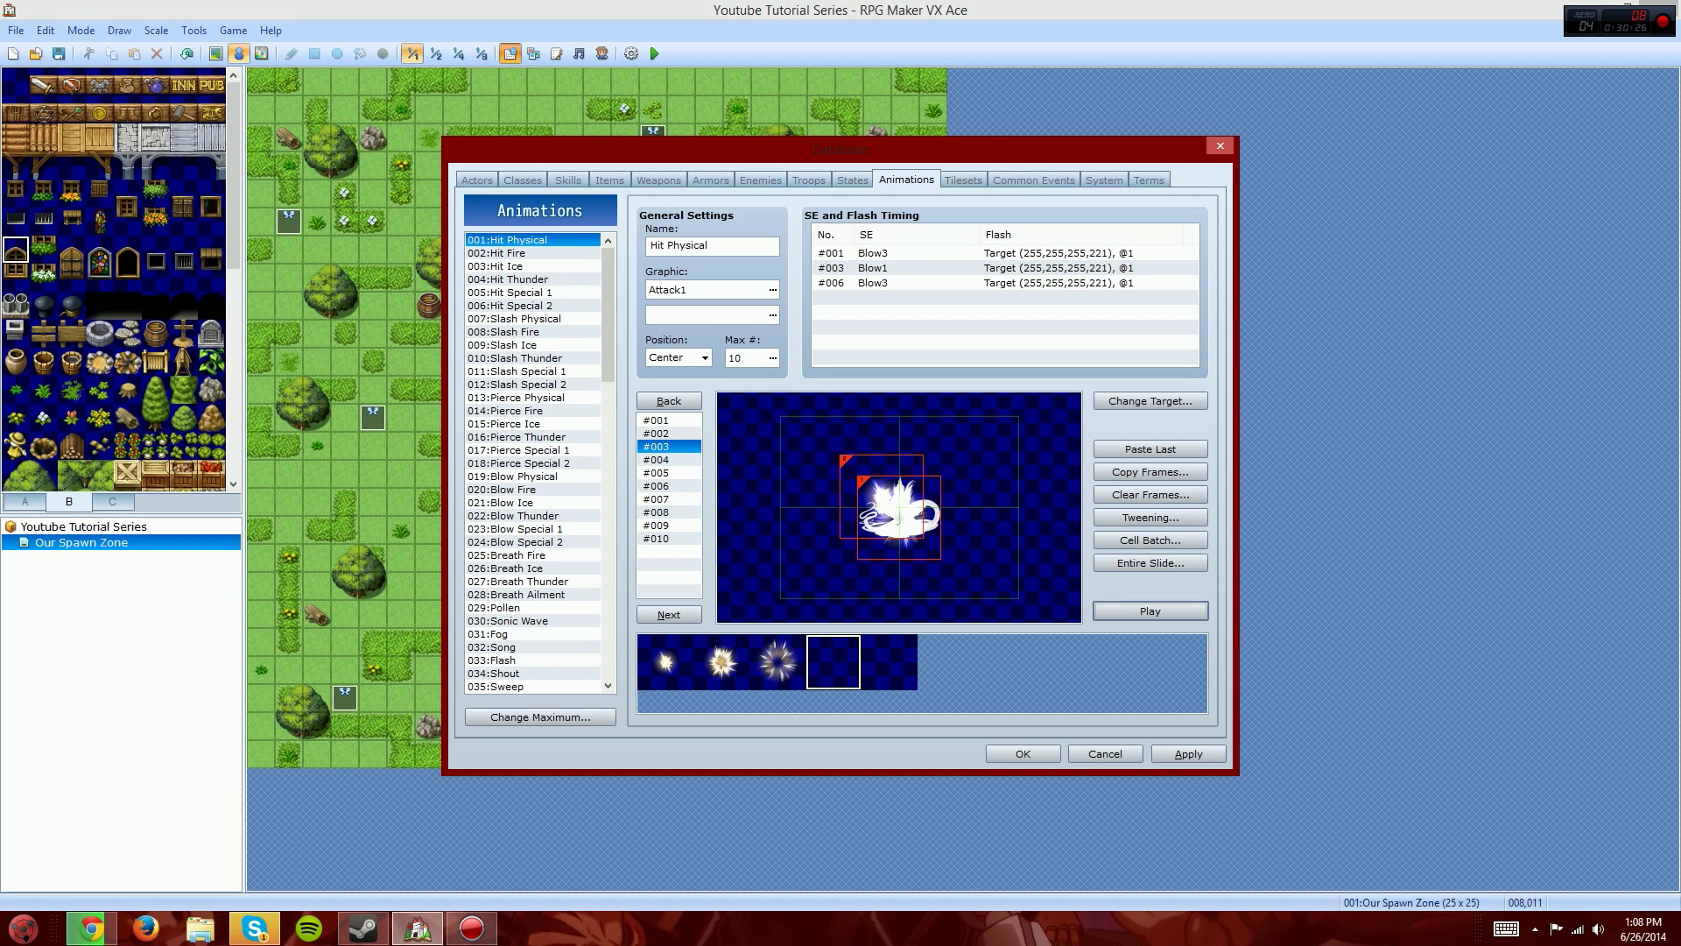
Step: Look through the Exterior, Interior and Dungeon tilesets in the database and return to the Field tileset
click(964, 179)
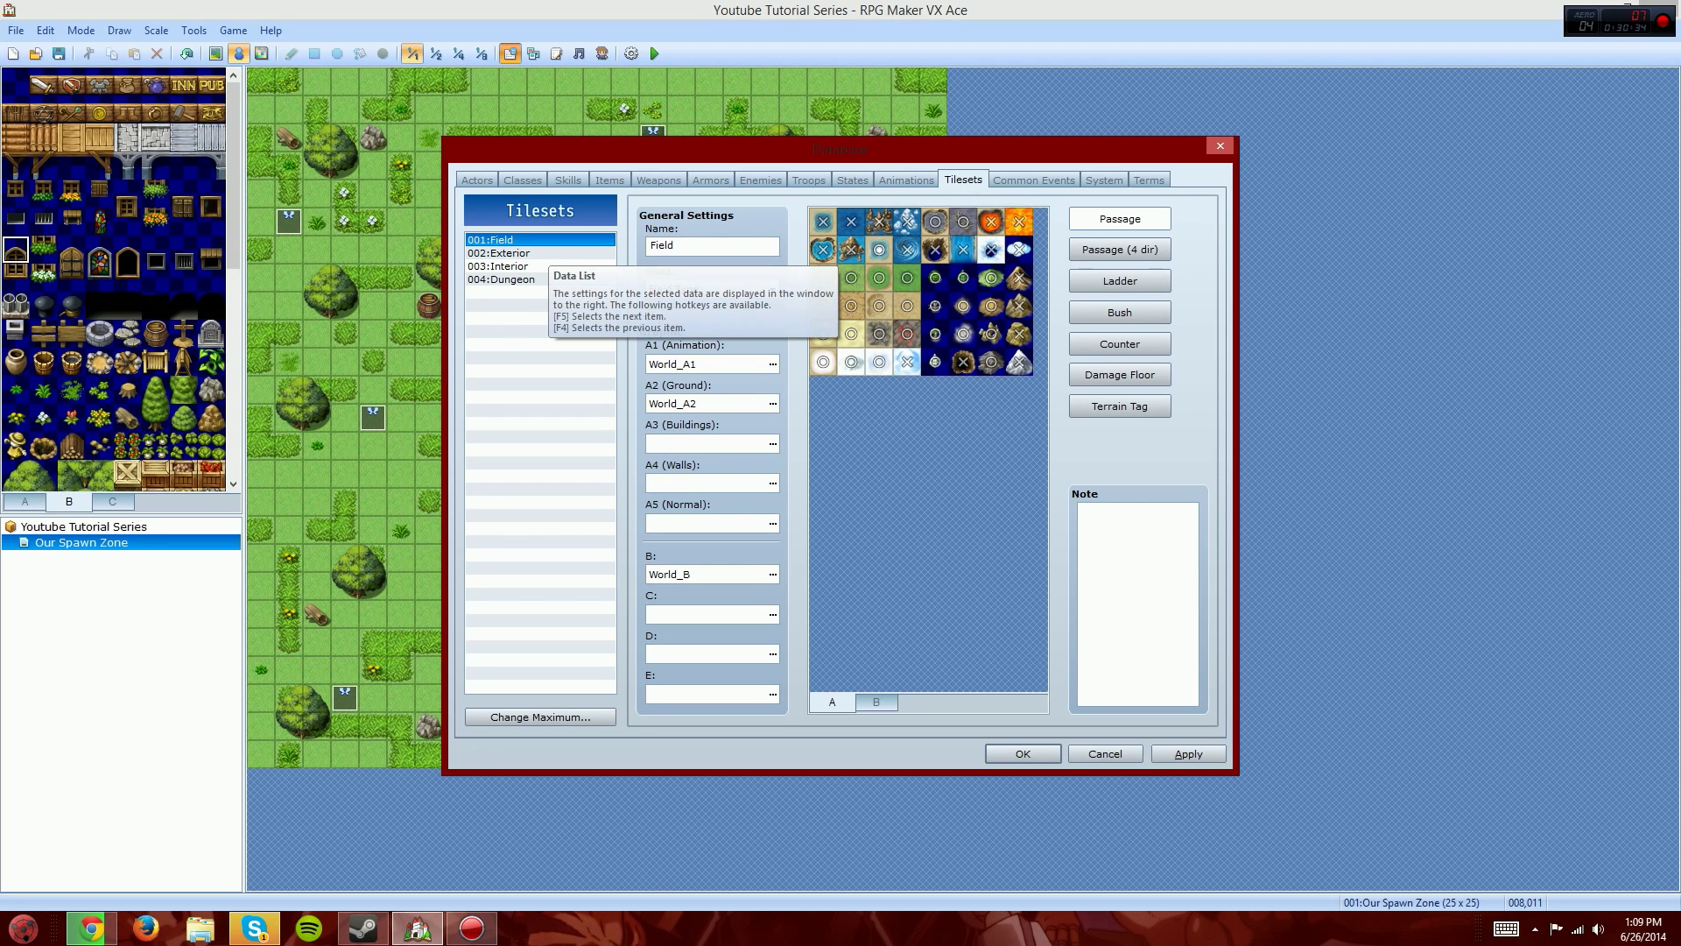
click(543, 253)
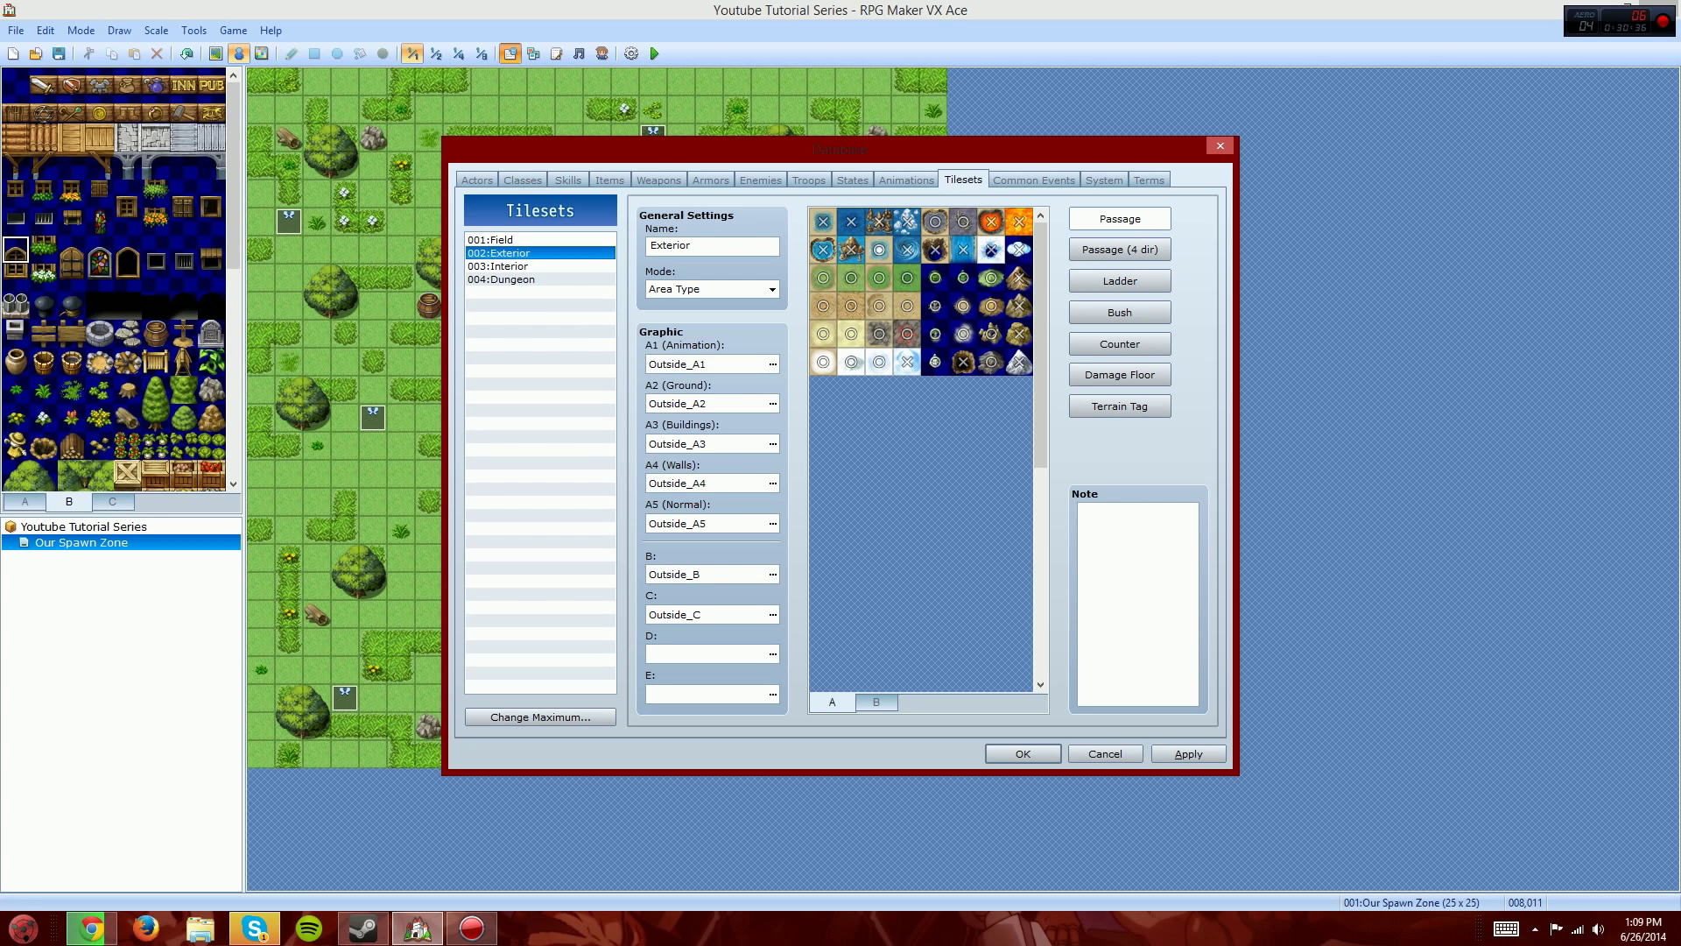
click(543, 266)
click(543, 279)
click(543, 240)
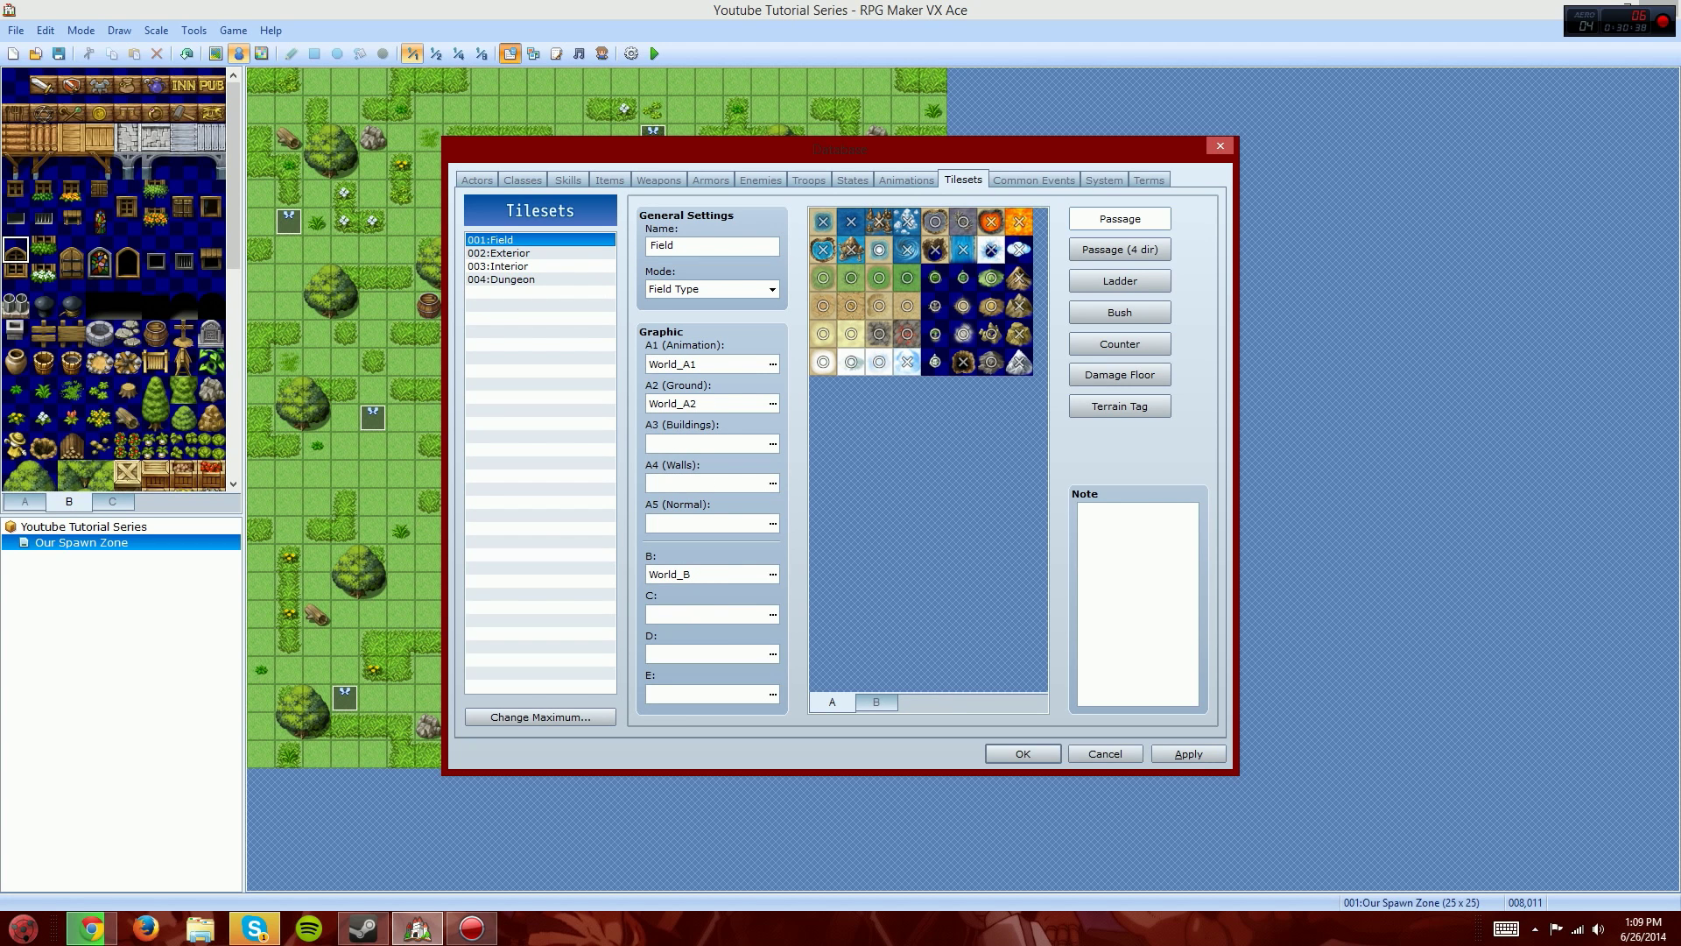
Step: Try the VX Compatible mode for the Field tileset and restore Field Type
click(771, 289)
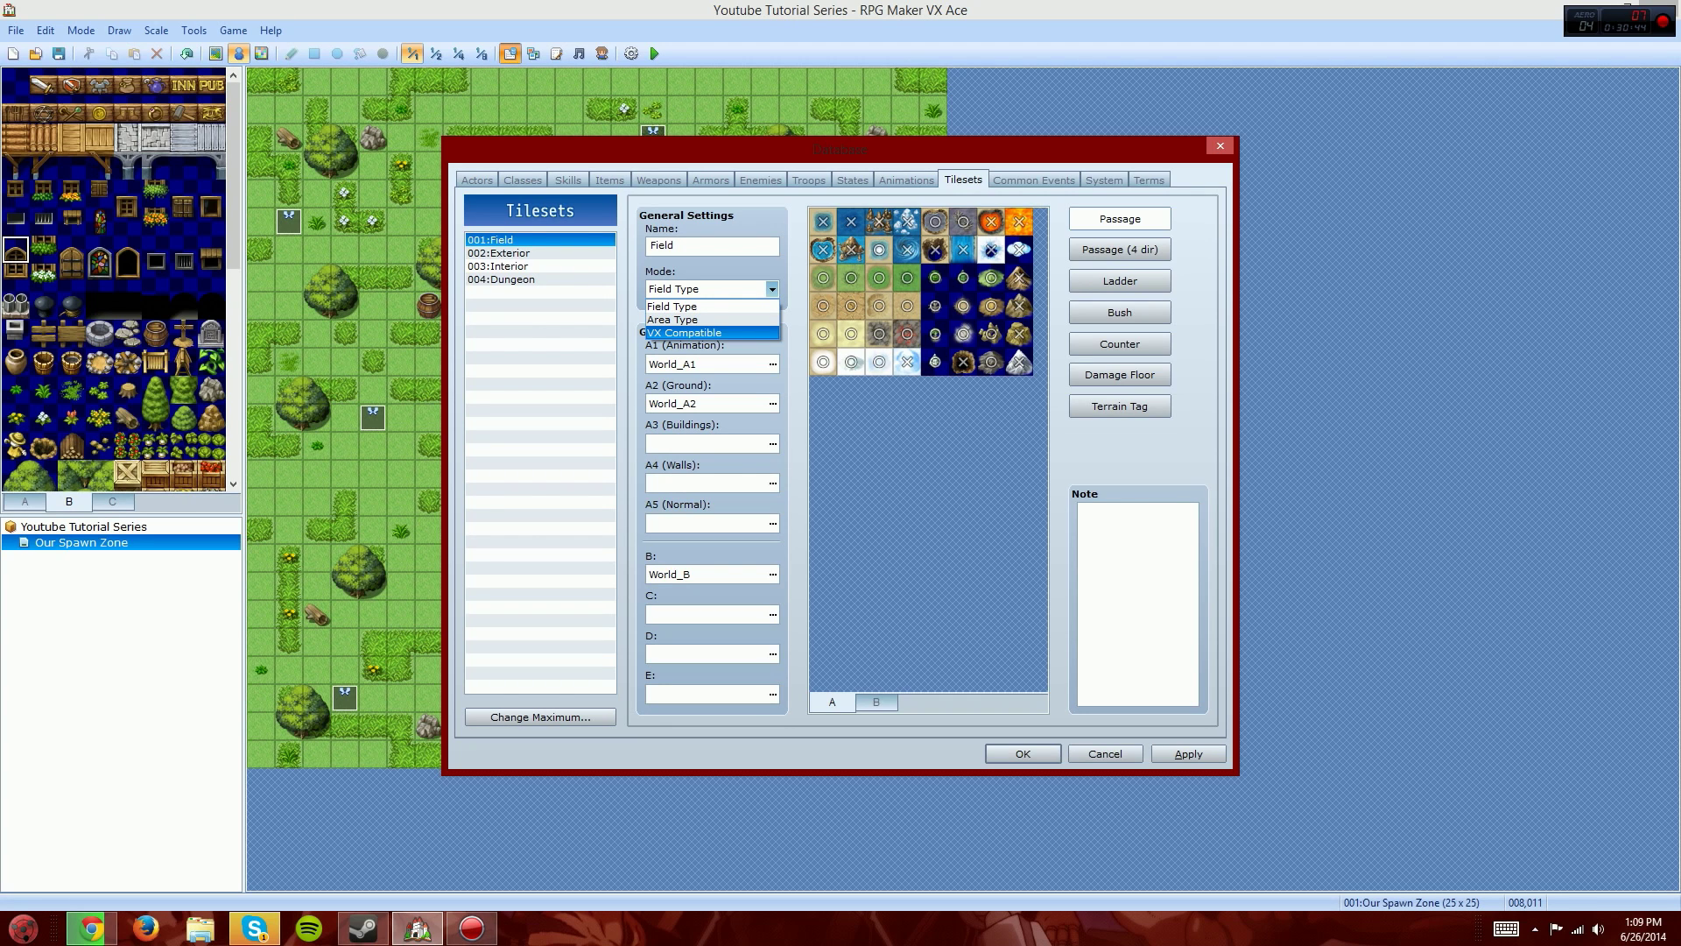
key(Return)
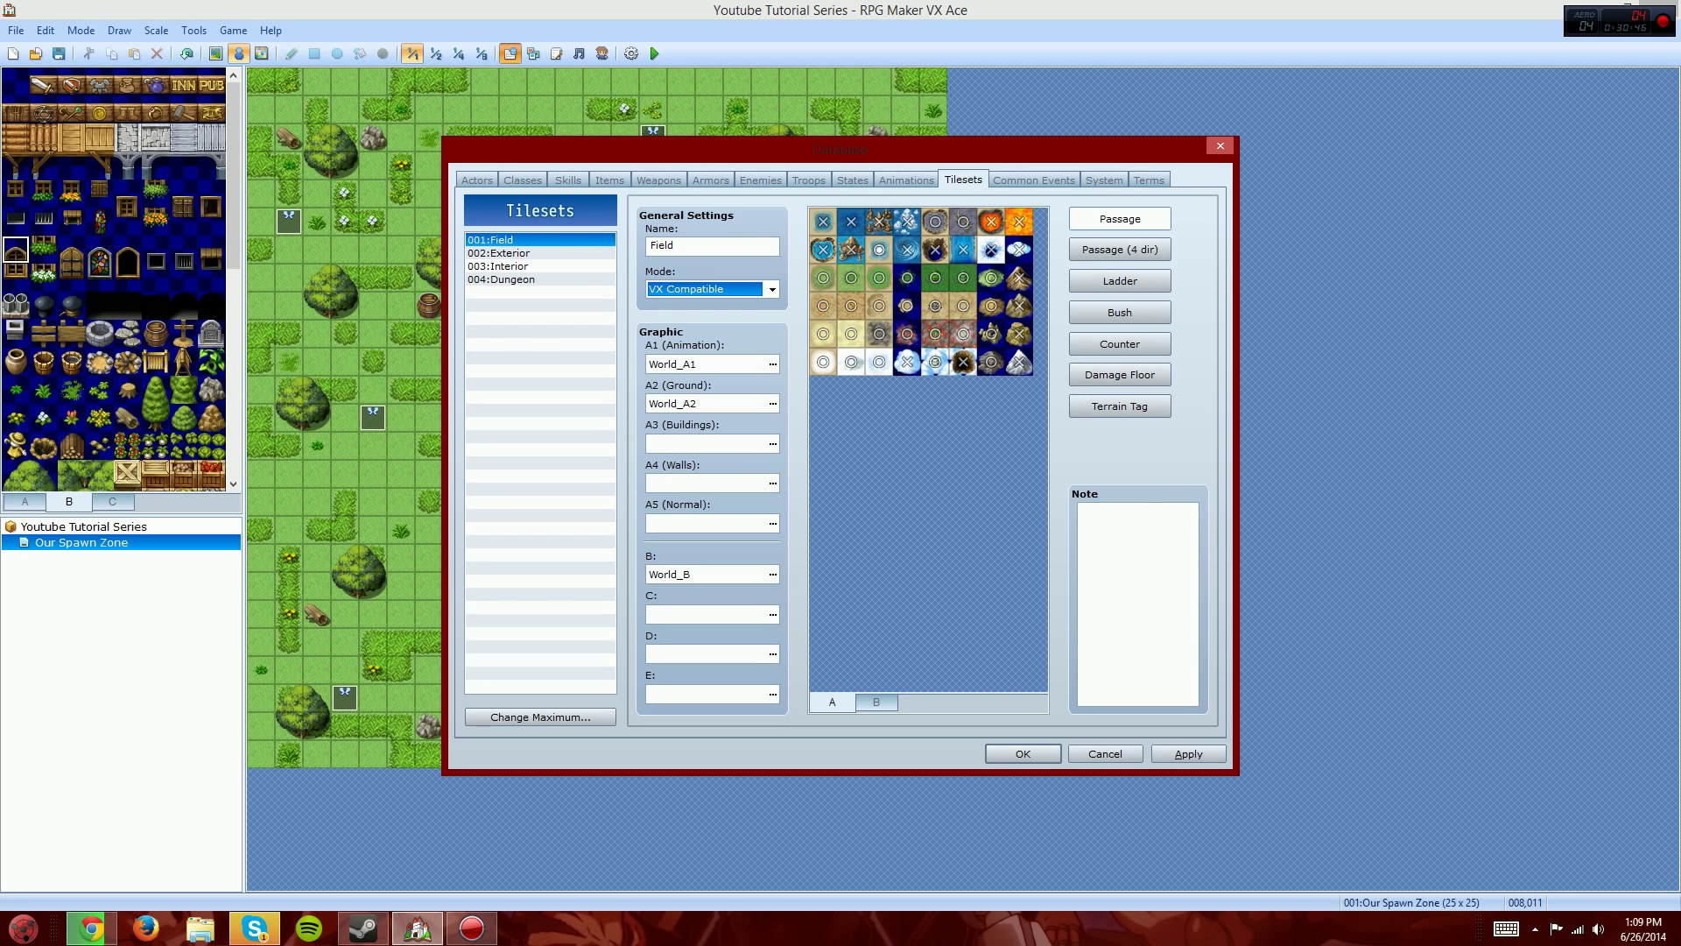
click(772, 288)
click(707, 306)
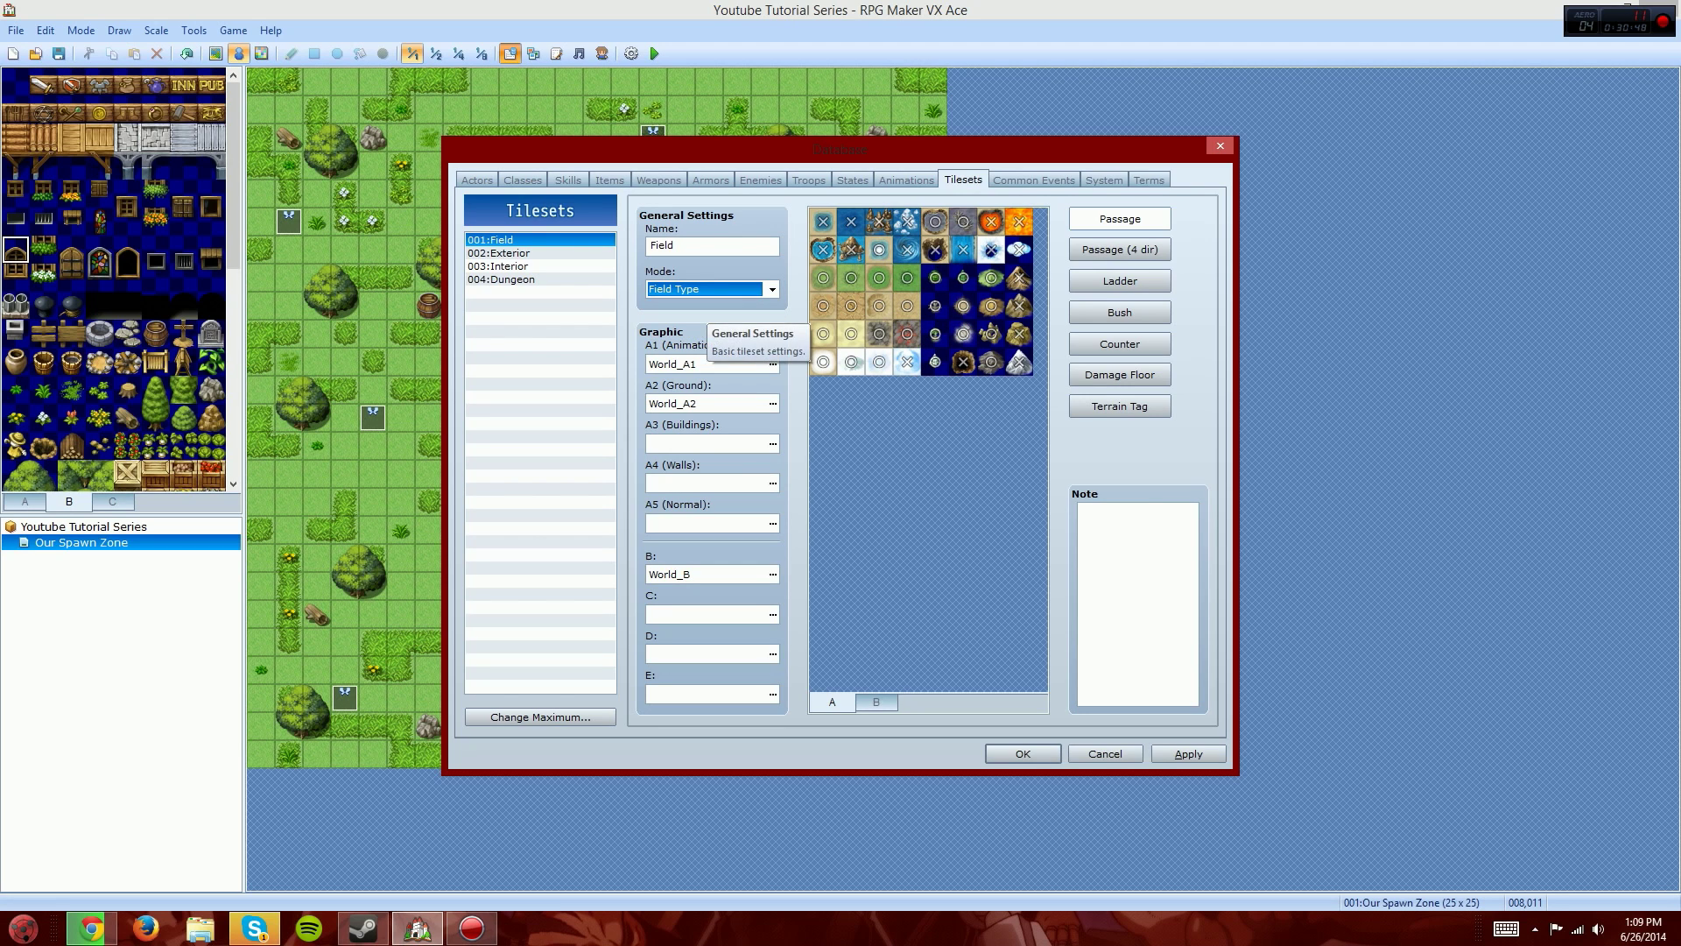
click(713, 289)
key(Return)
click(713, 289)
click(707, 307)
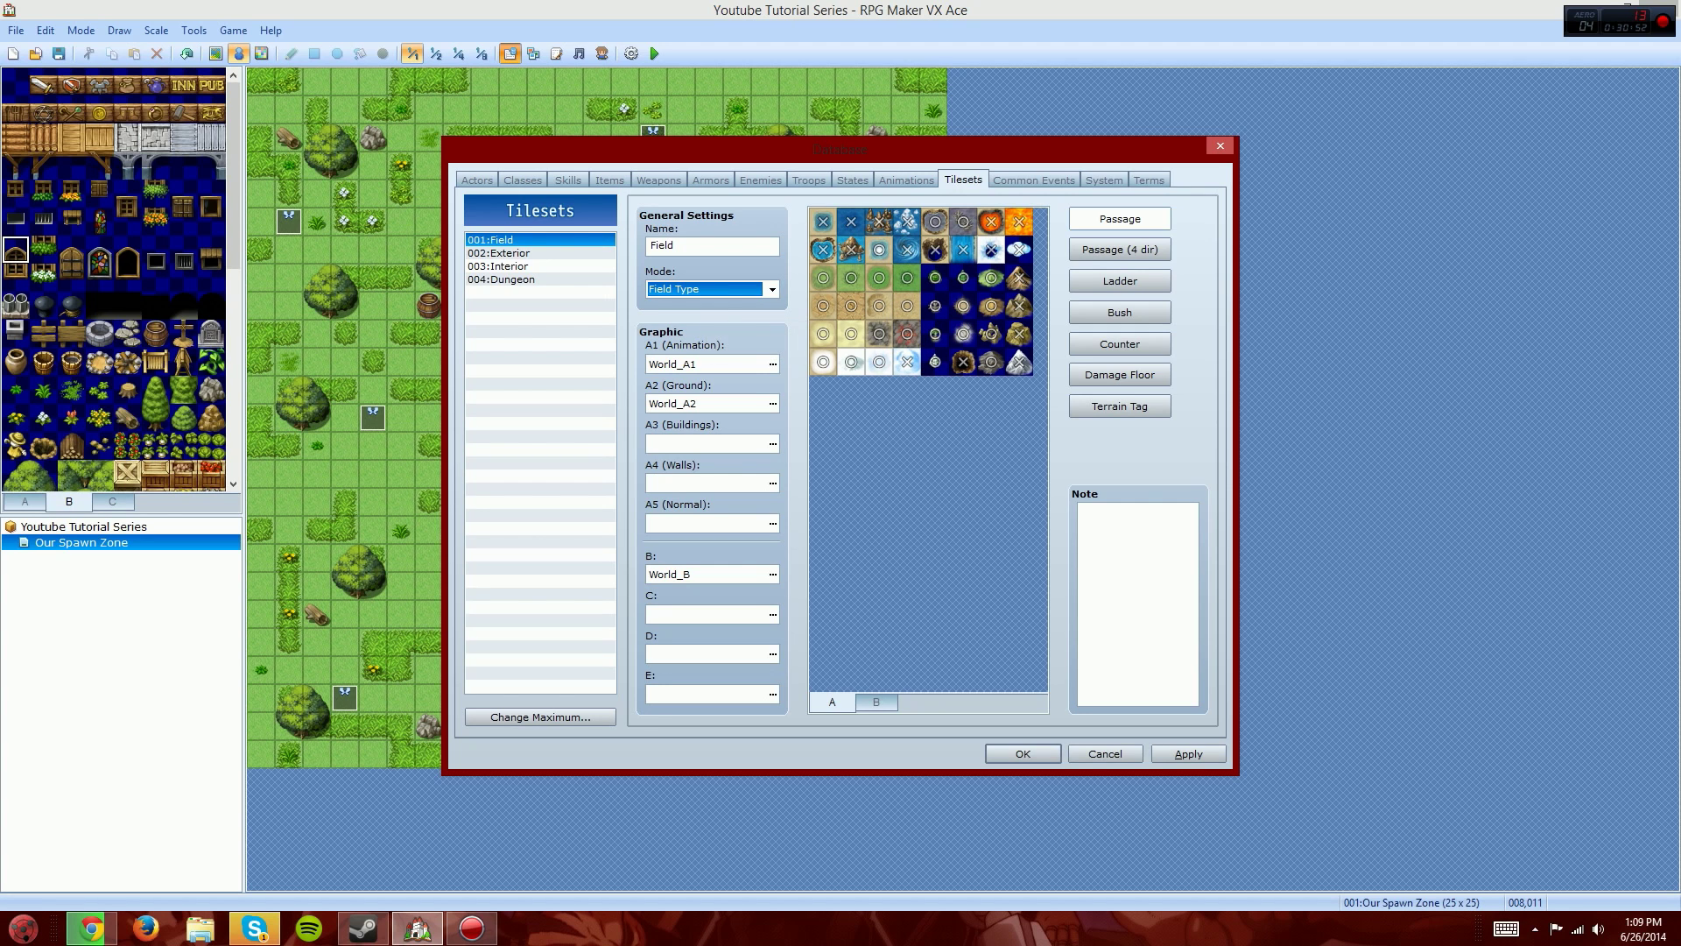
Step: Examine the Field tileset's A1 graphic choices and its A2, A3 and B graphics, and display the Exterior tileset
click(773, 365)
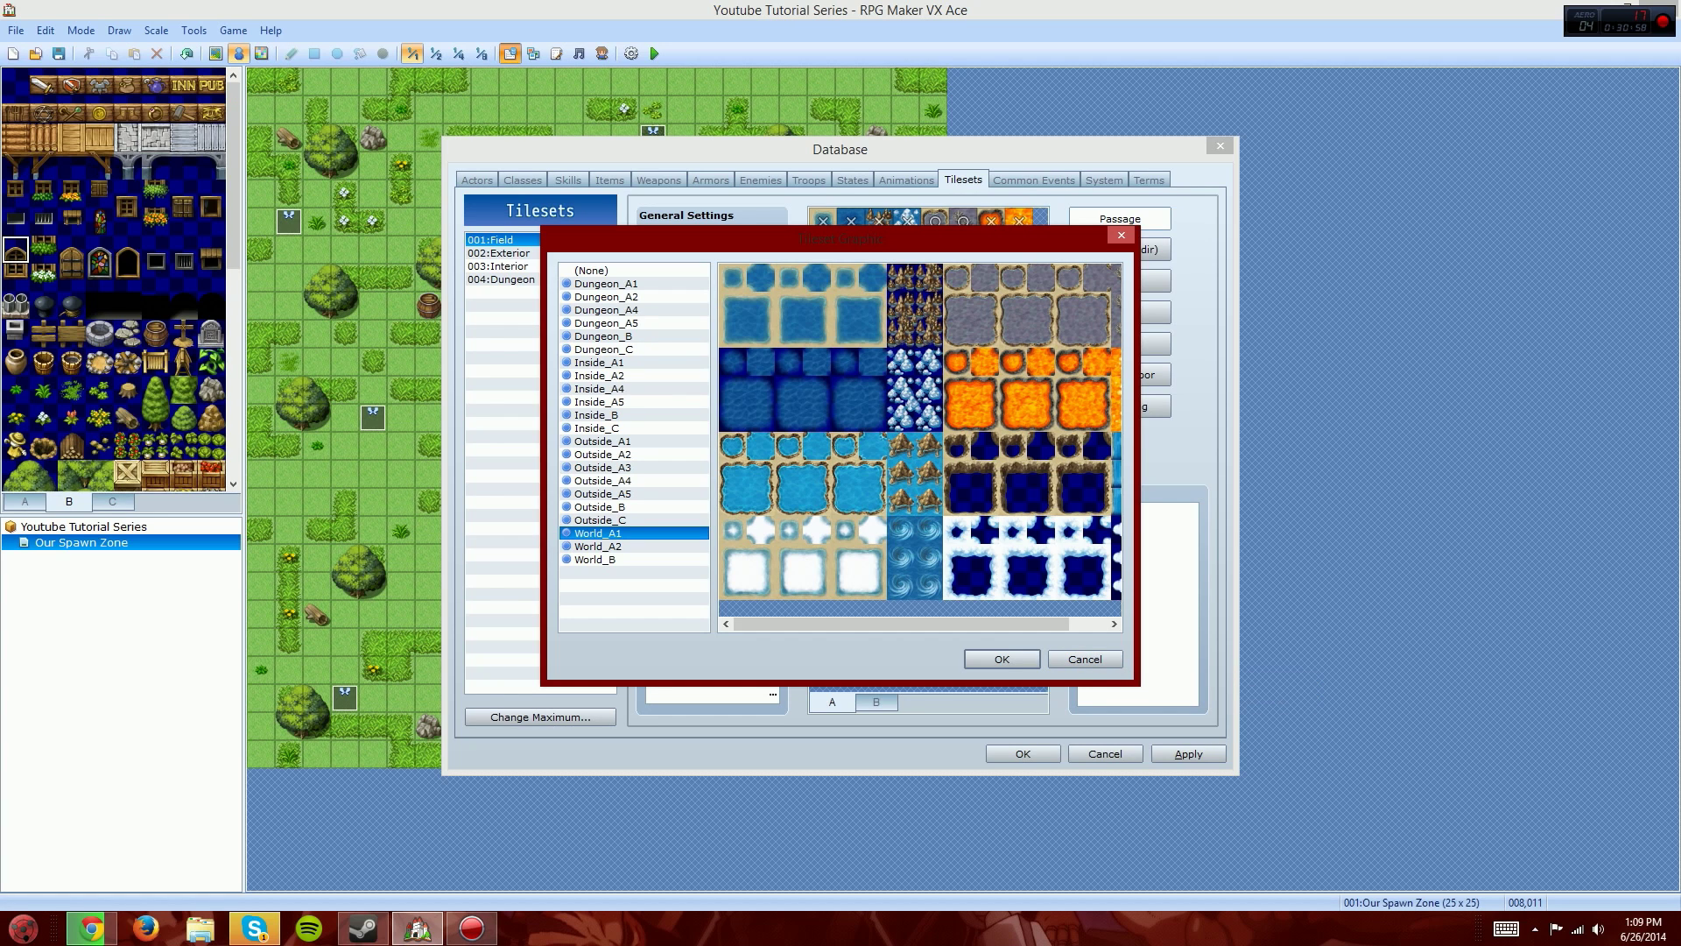
click(1002, 659)
click(706, 404)
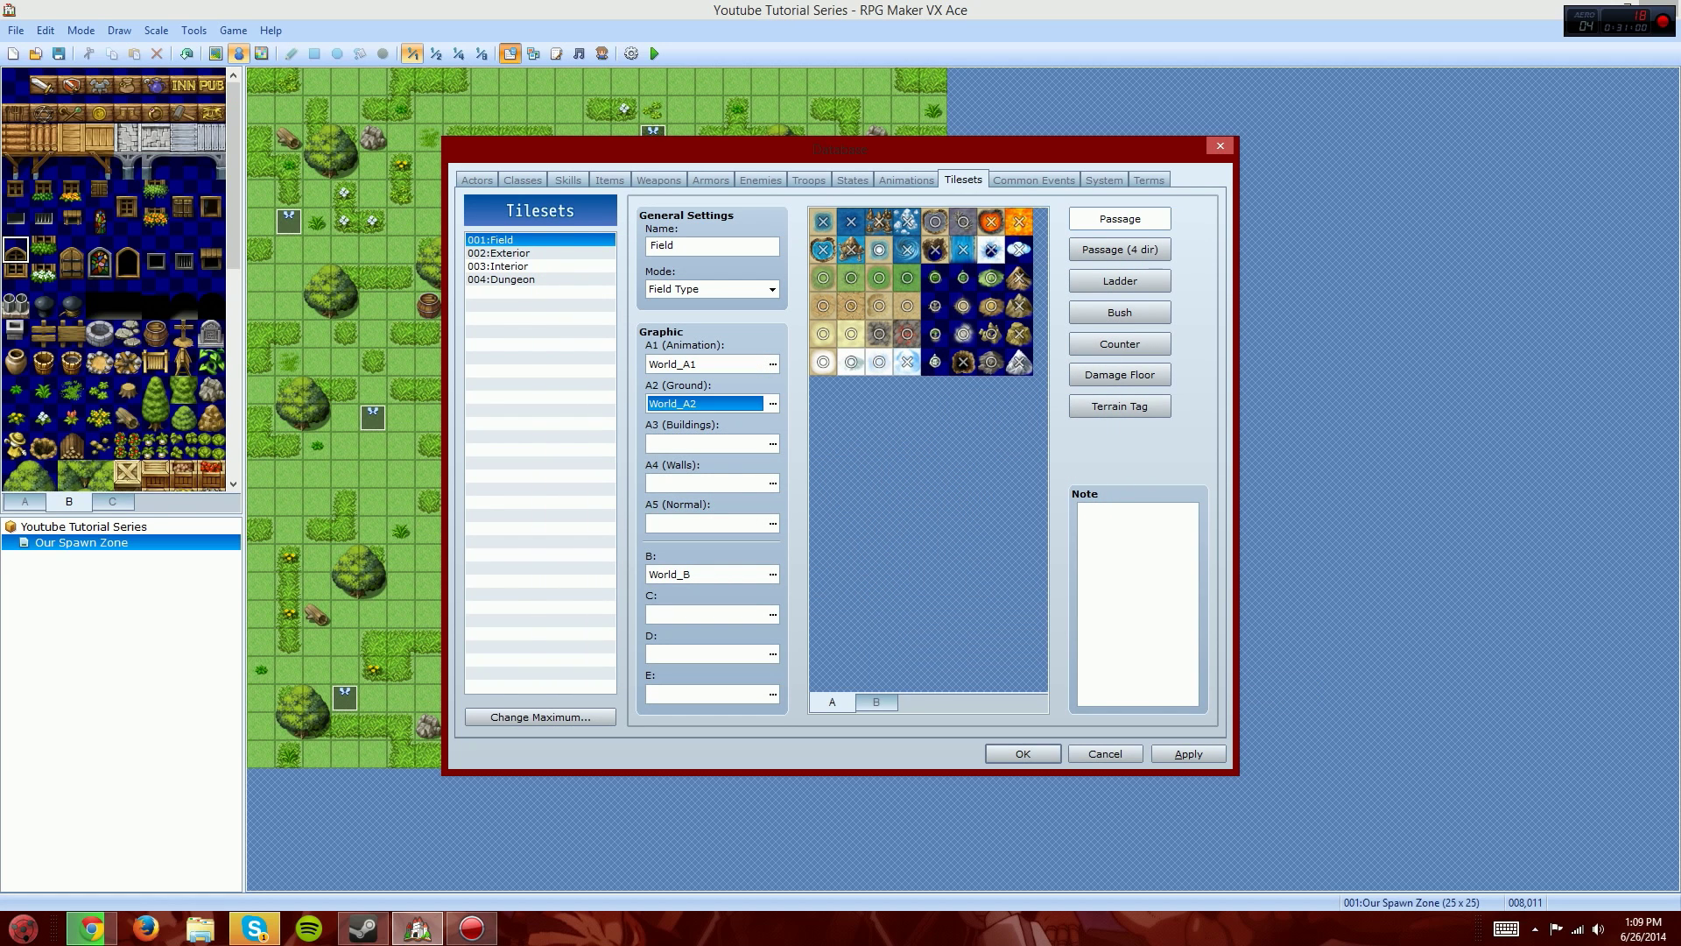
click(706, 444)
click(706, 574)
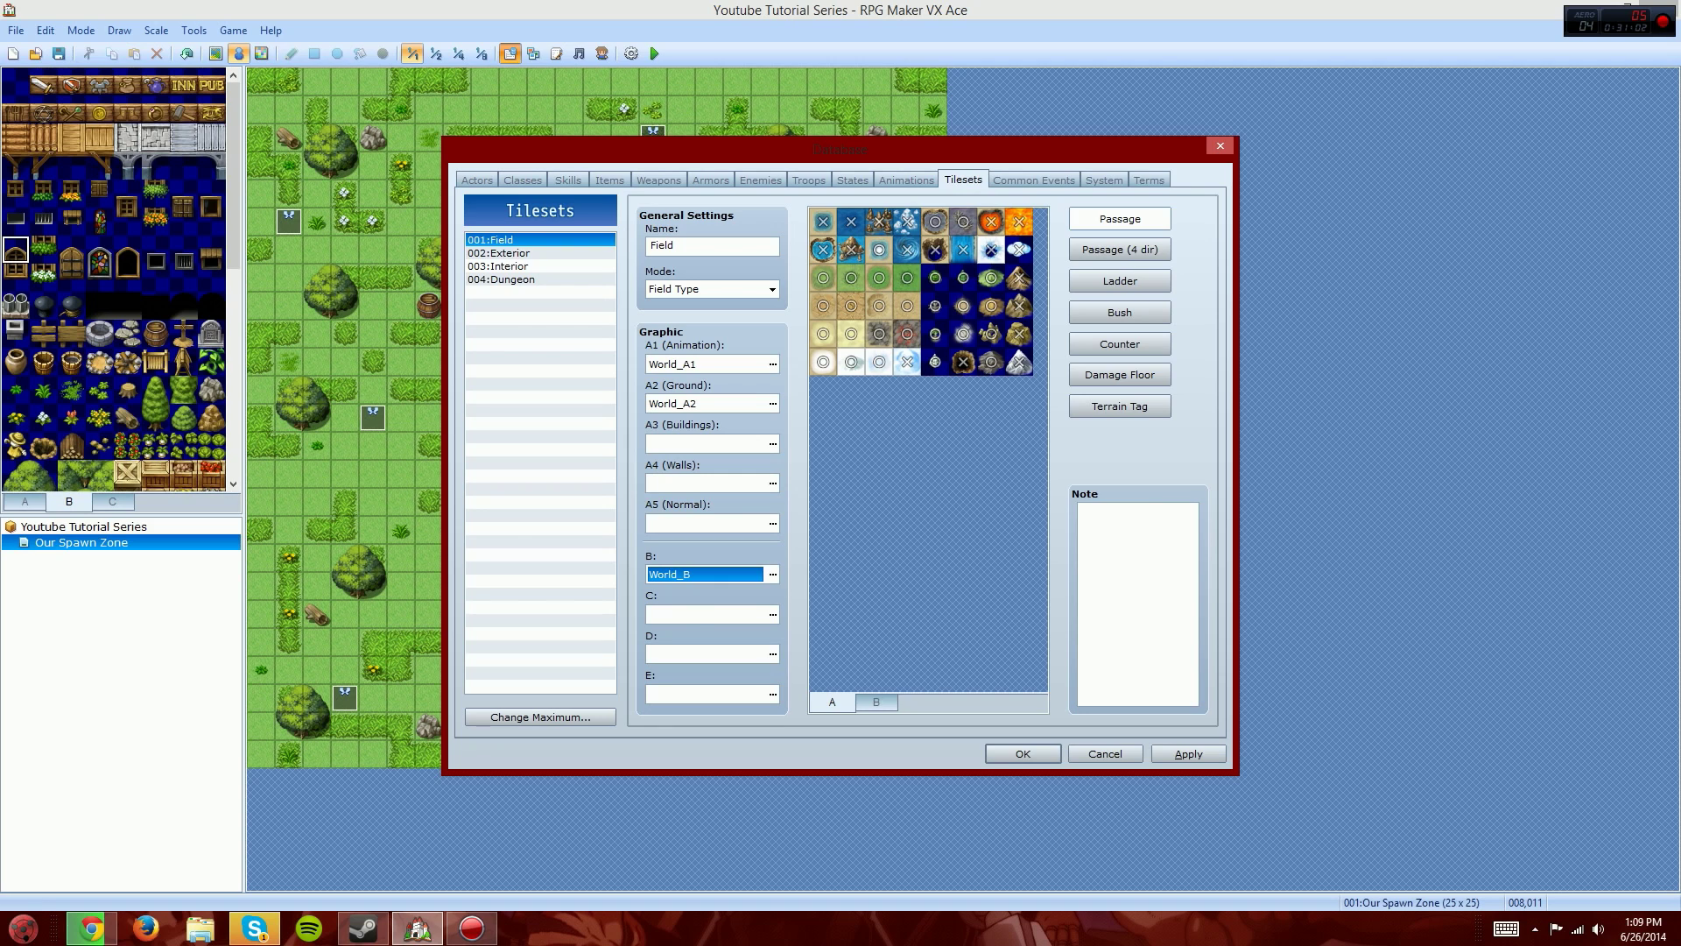
click(531, 253)
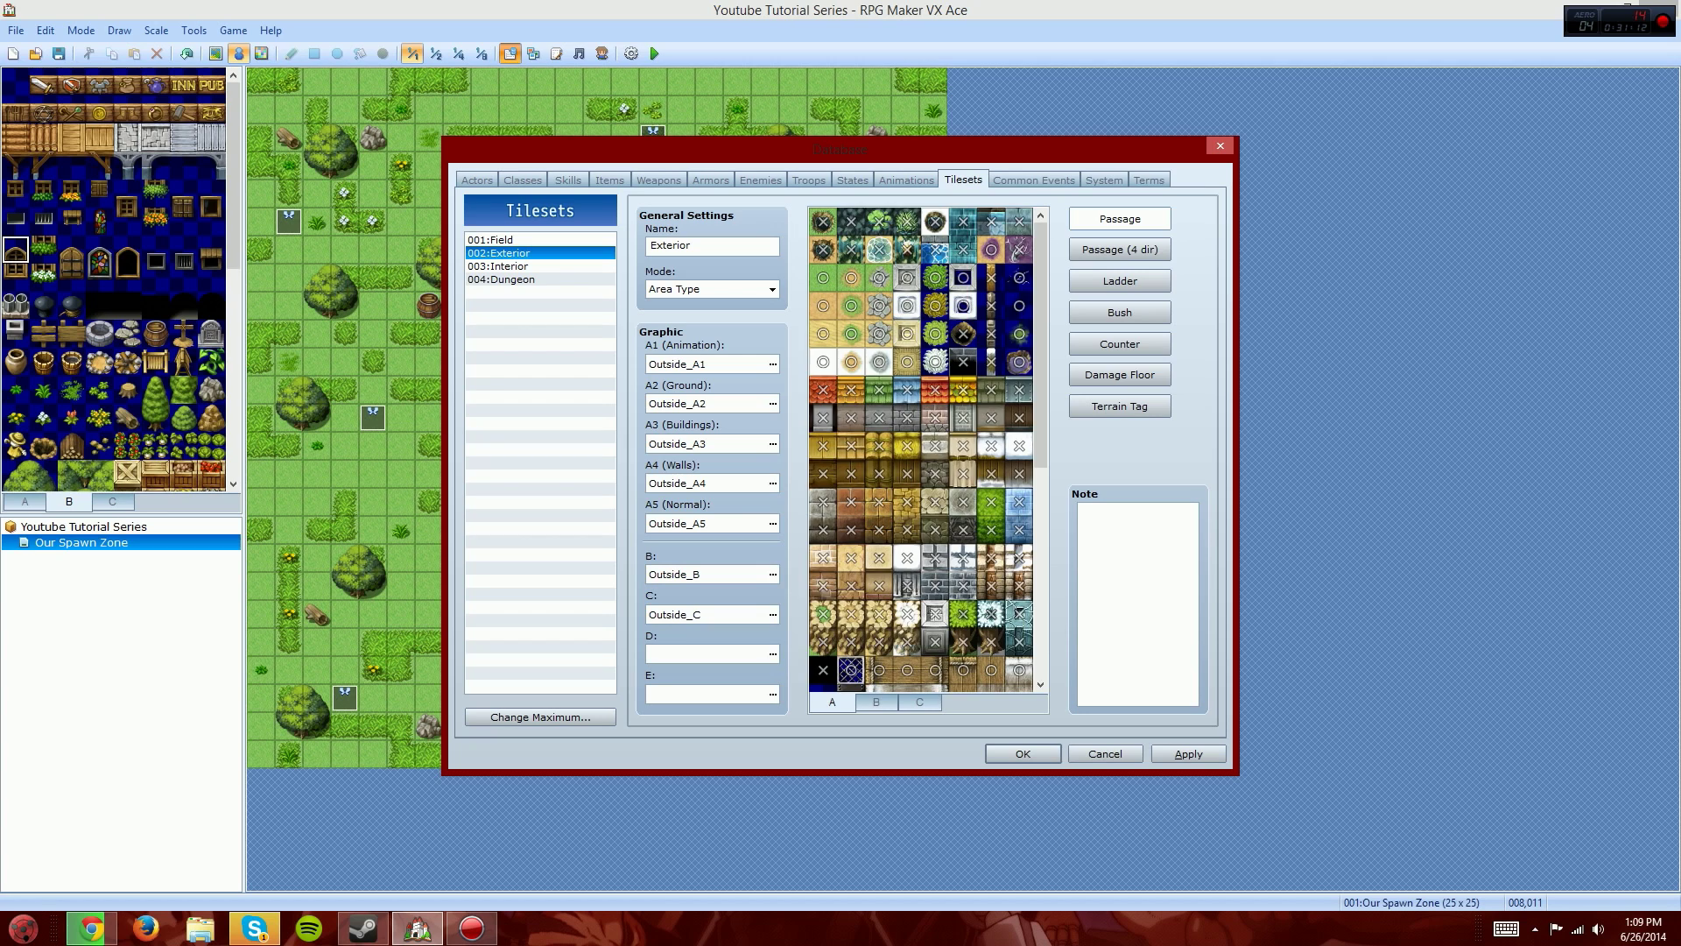
Step: Cycle a shadow tile on the Exterior tileset's B sheet through its passage settings and return to the A sheet
click(877, 702)
click(935, 445)
click(935, 446)
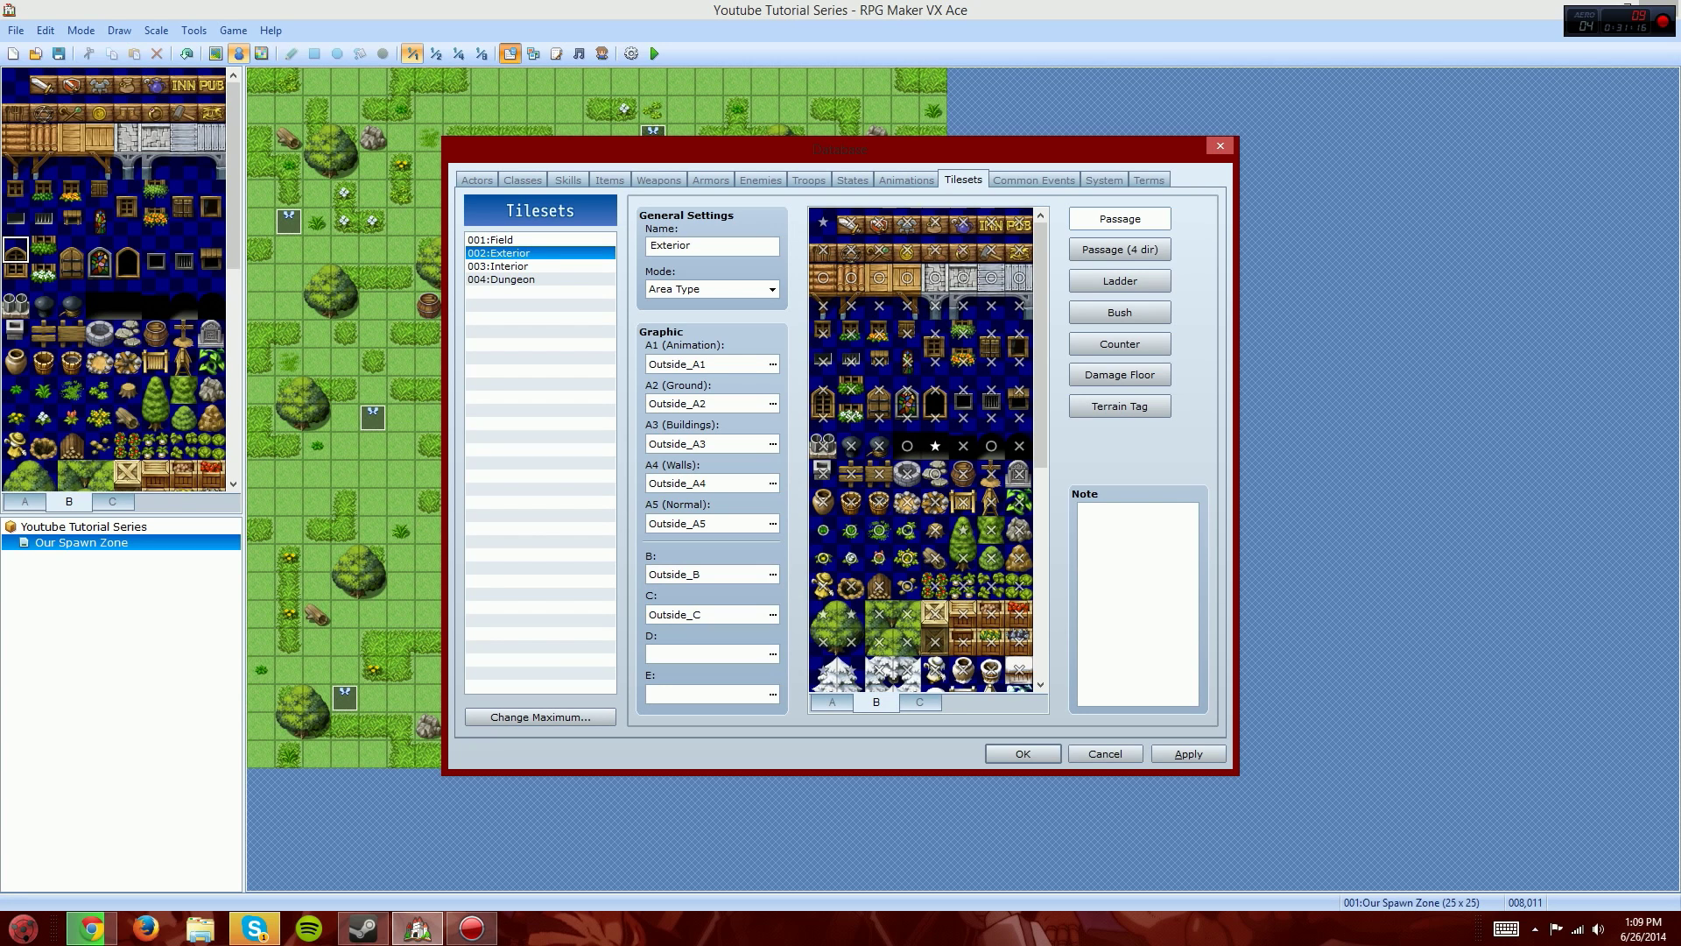
click(936, 446)
click(832, 703)
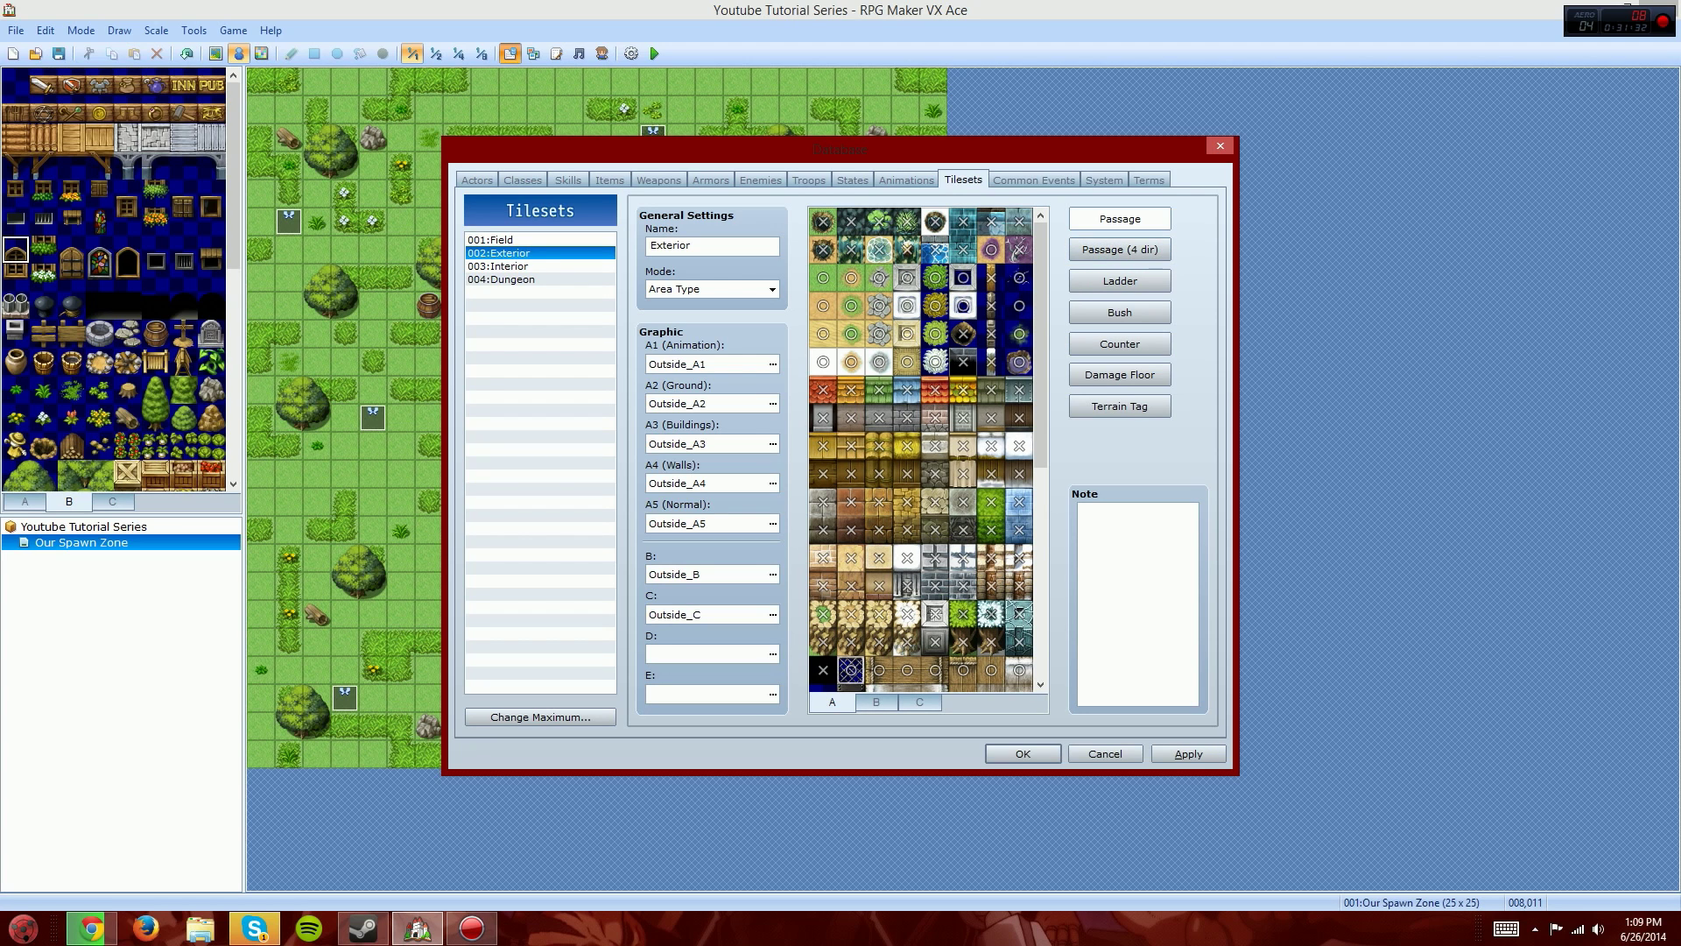
Step: Examine the four-directional passage settings on the Exterior tileset's A and B sheets
click(1120, 250)
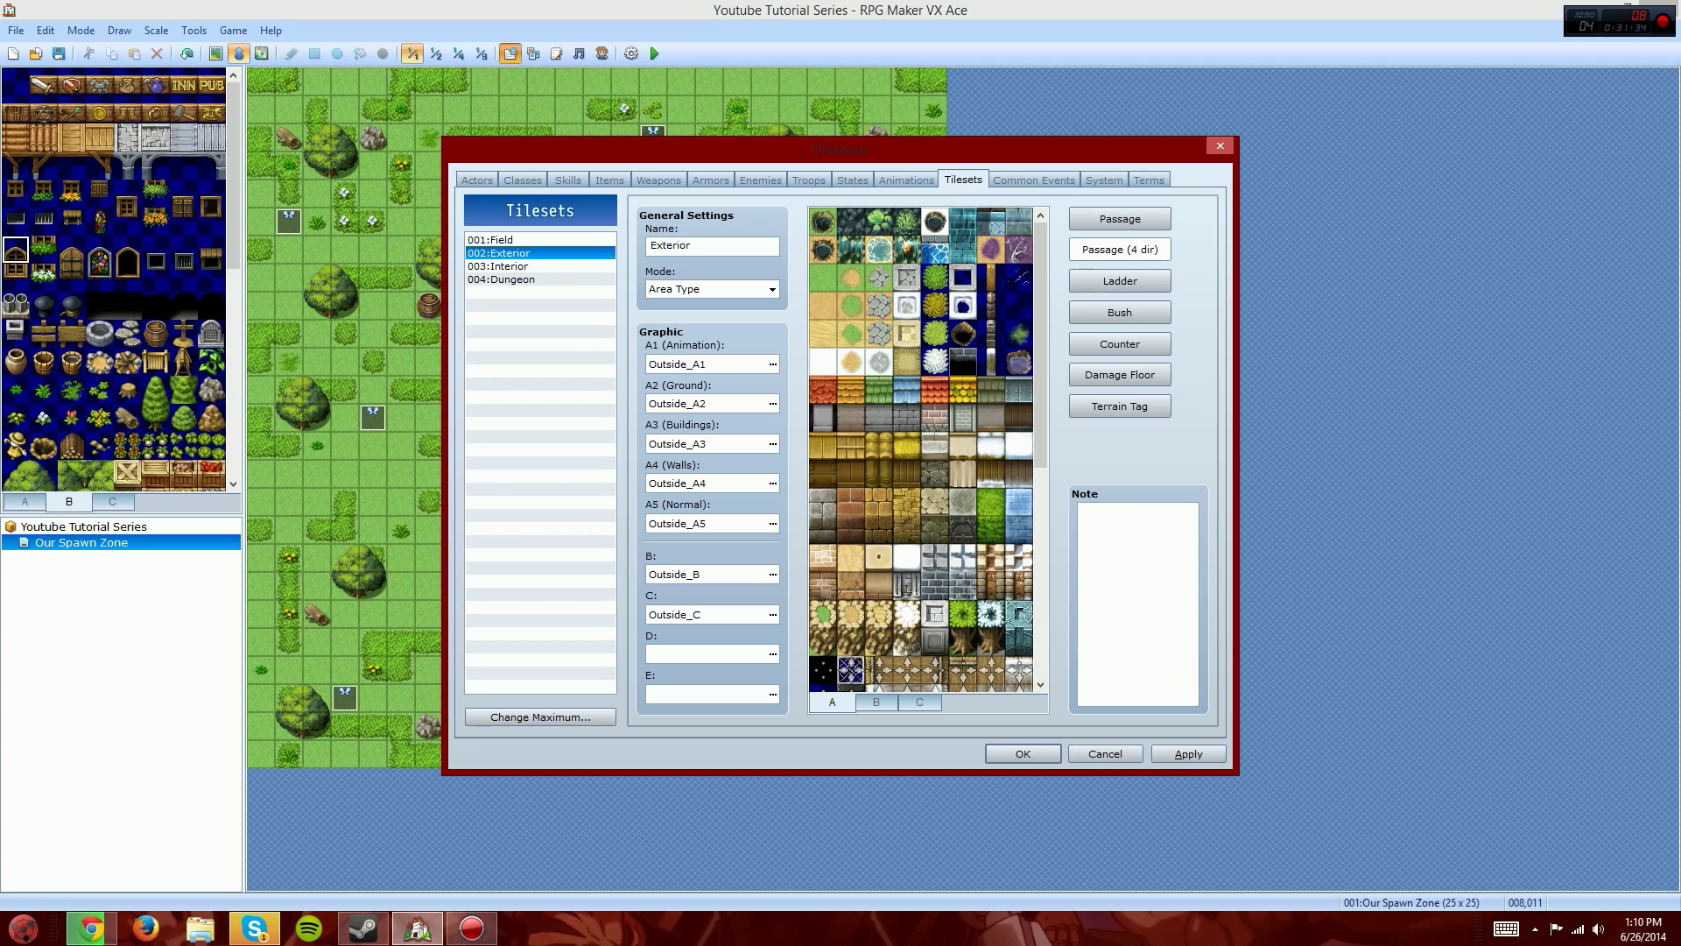
click(877, 703)
click(832, 702)
scroll(928, 453, down, 3)
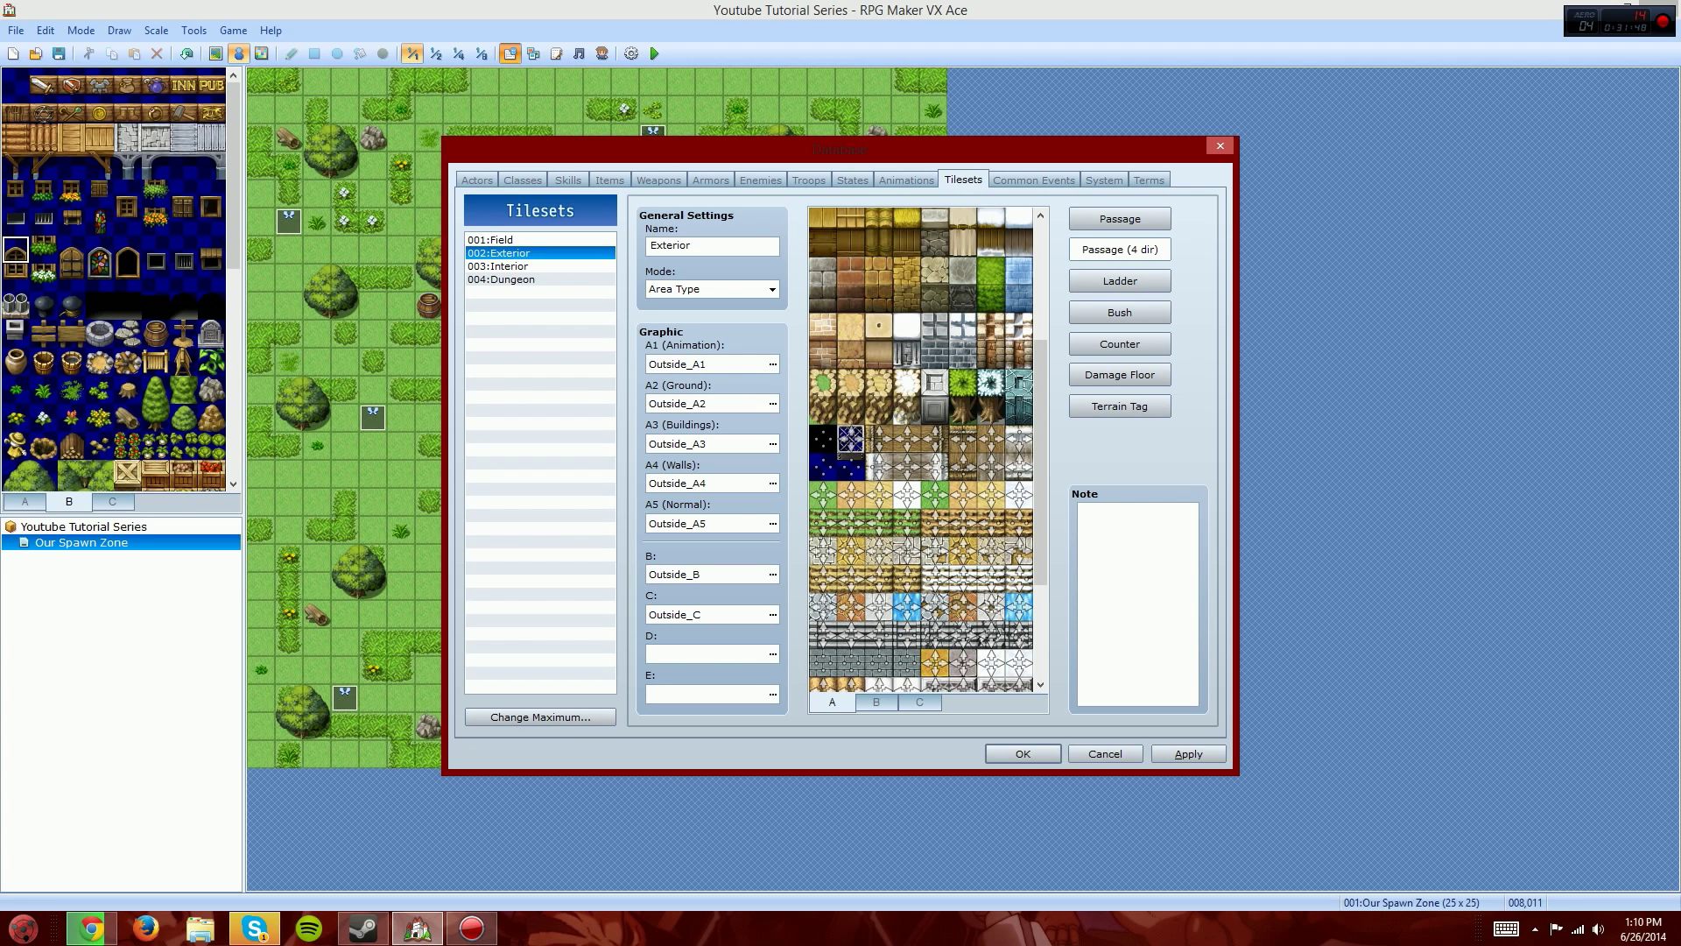
Step: Examine the Ladder settings on the Exterior tileset's A and B sheets
click(1120, 280)
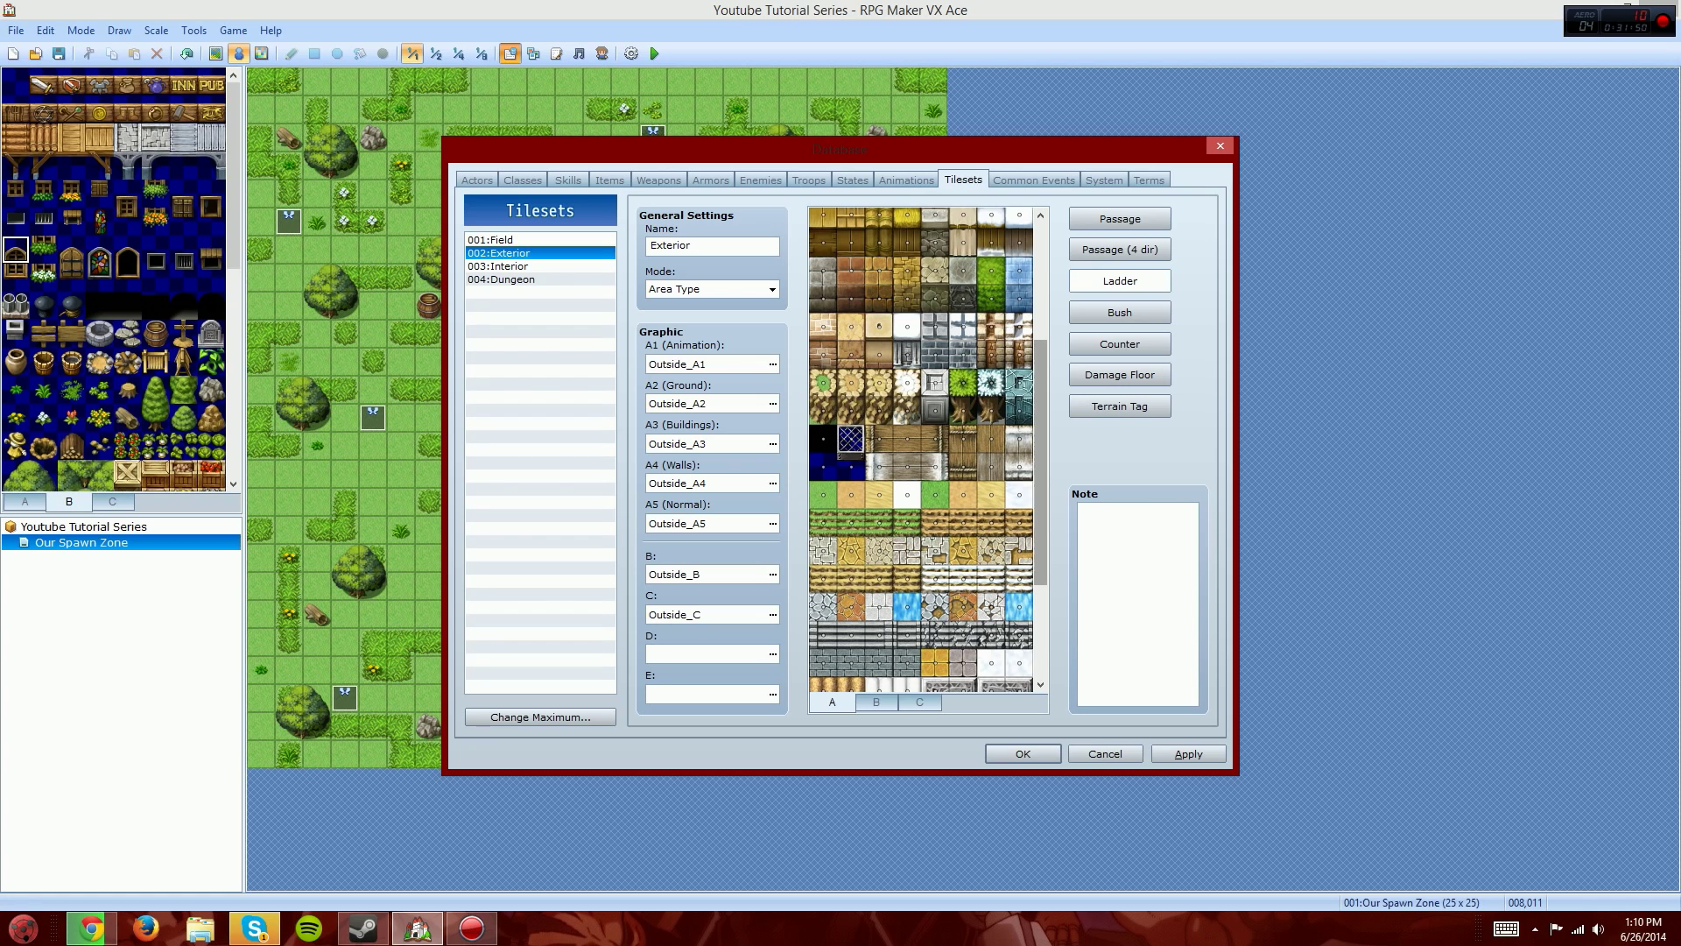
click(876, 702)
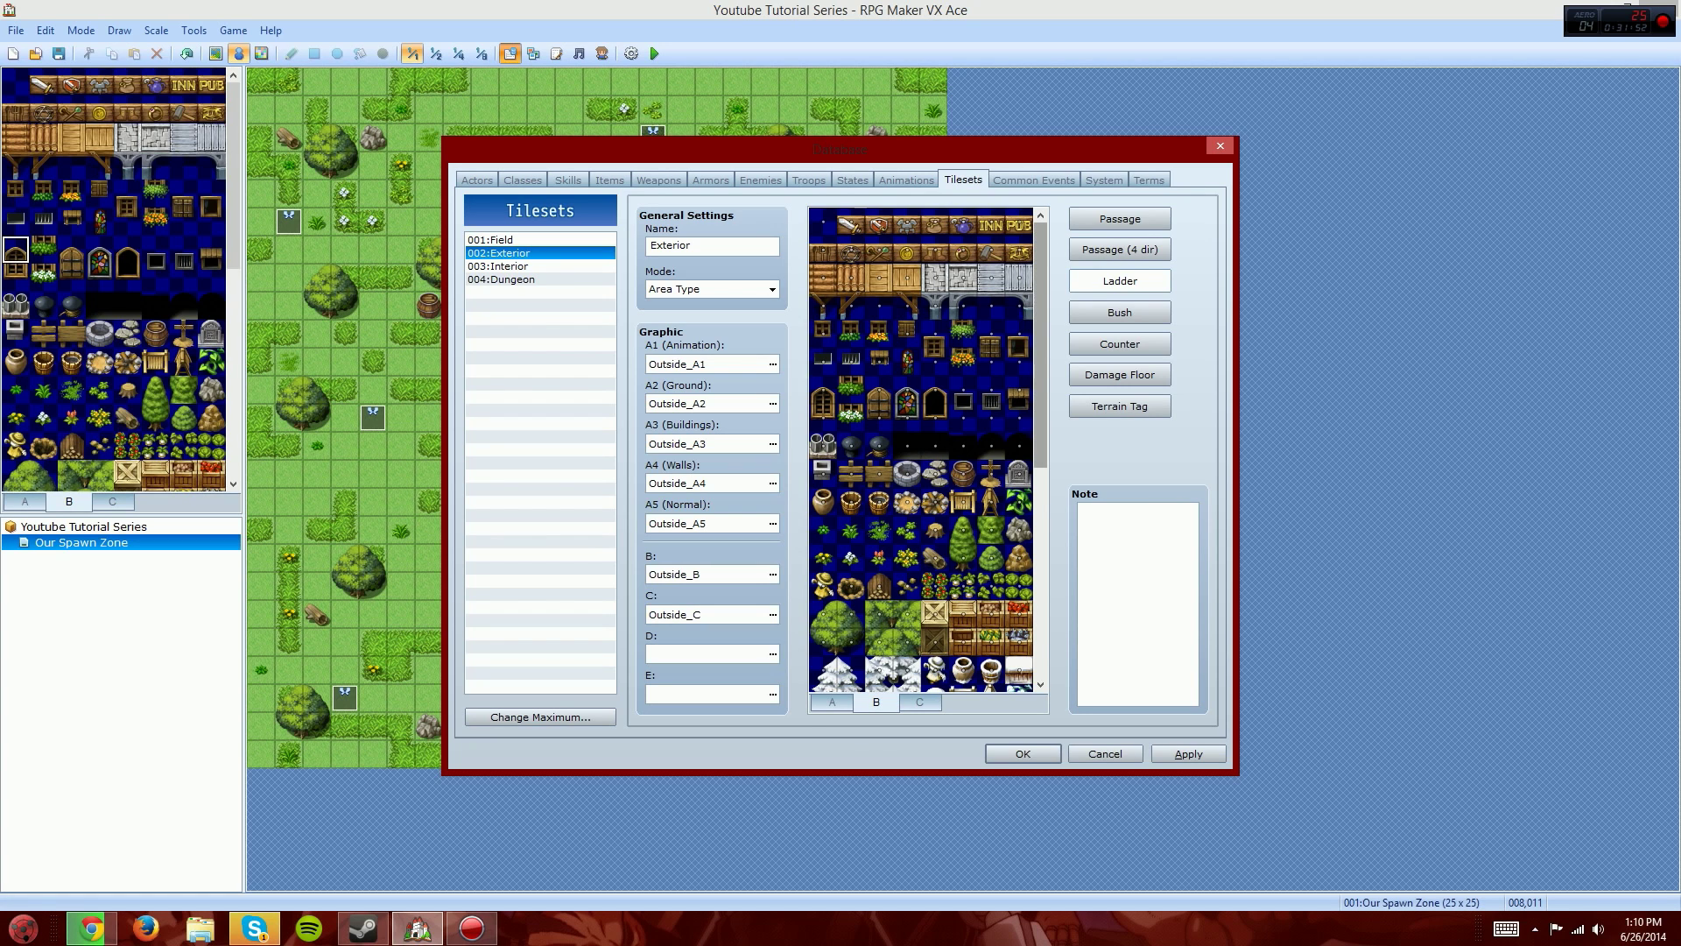
scroll(928, 450, down, 5)
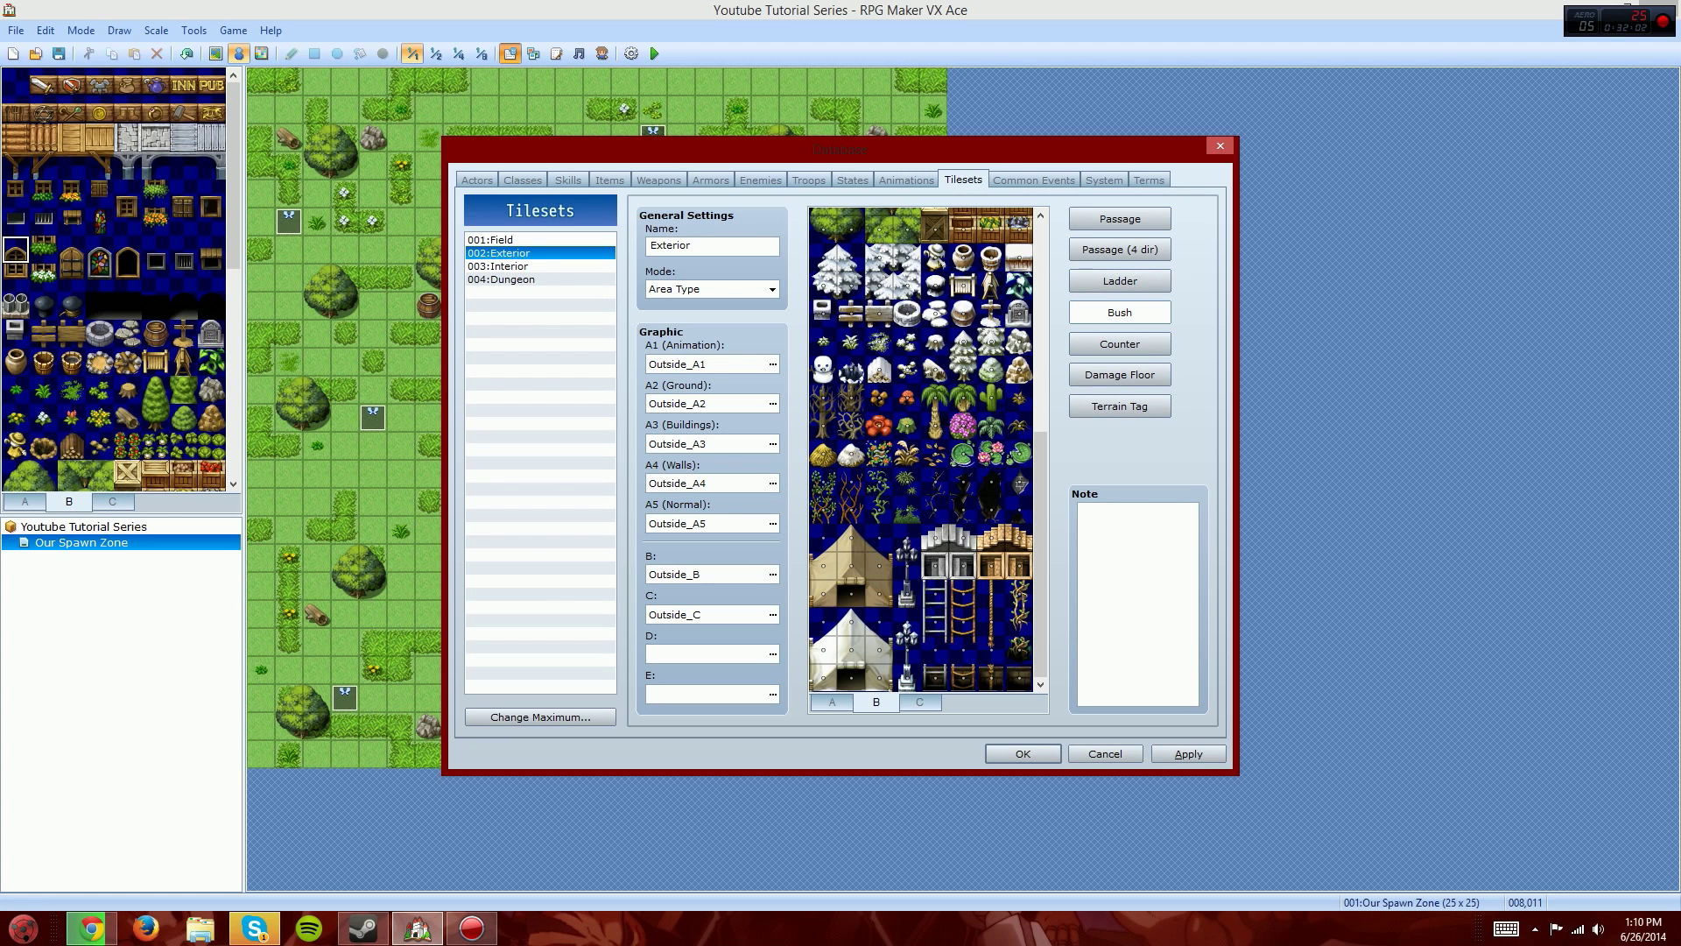
Step: Examine the Bush settings across the Exterior tileset's A, B and C sheets
click(832, 702)
click(877, 703)
scroll(928, 450, up, 3)
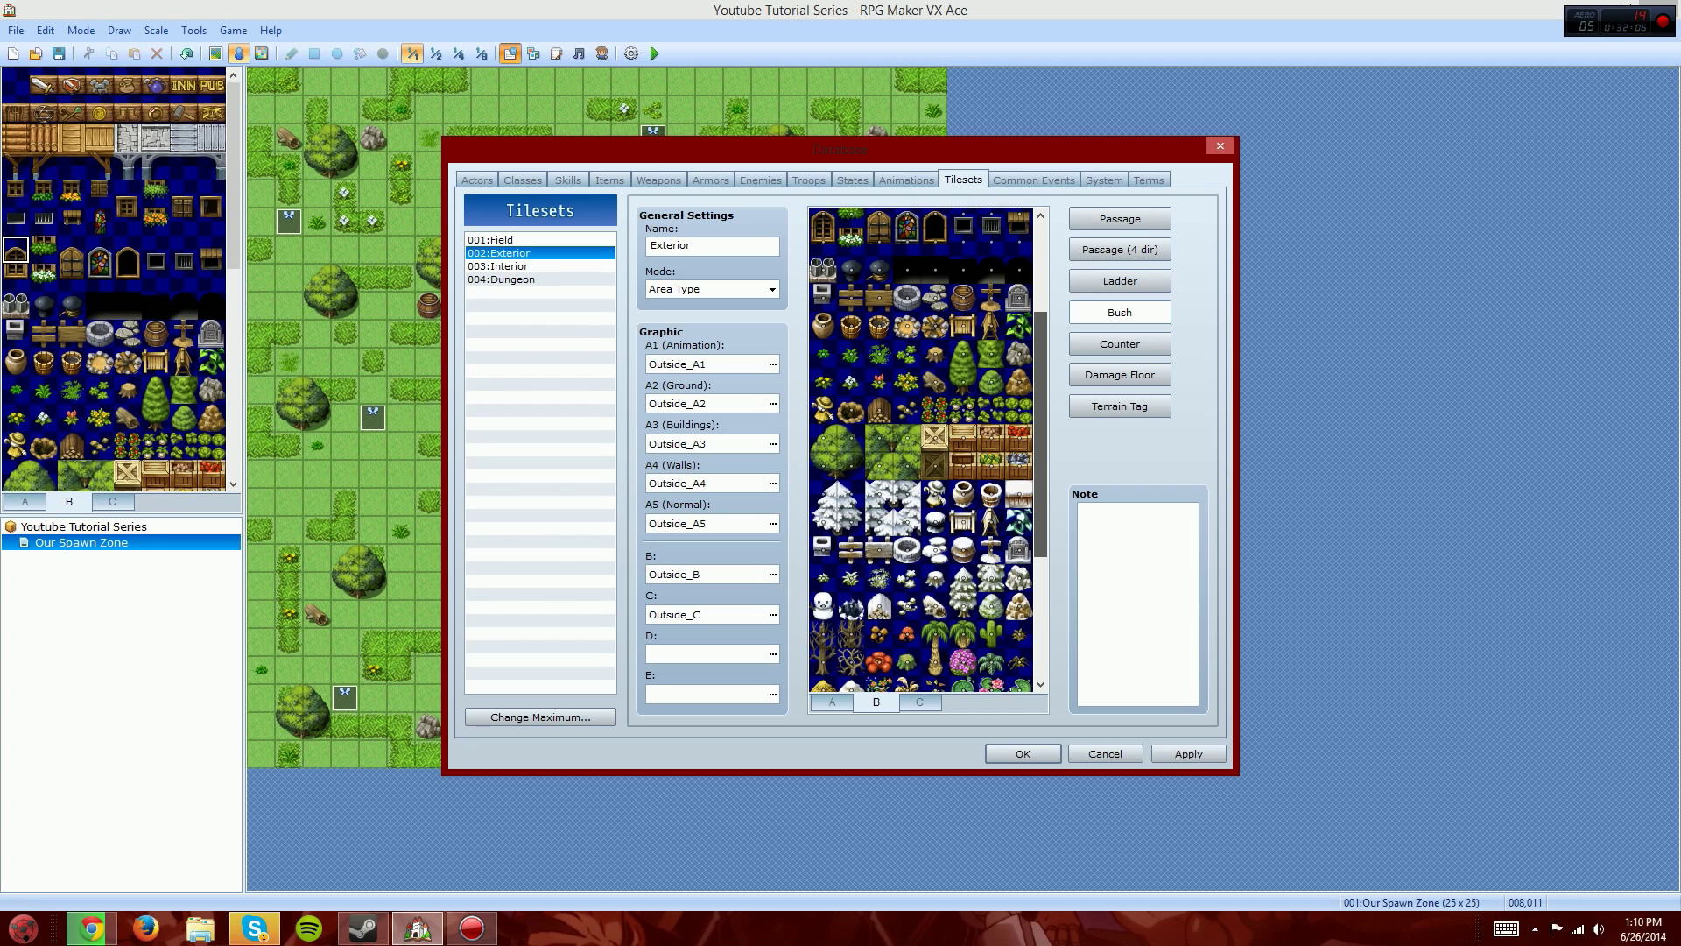
scroll(921, 450, up, 2)
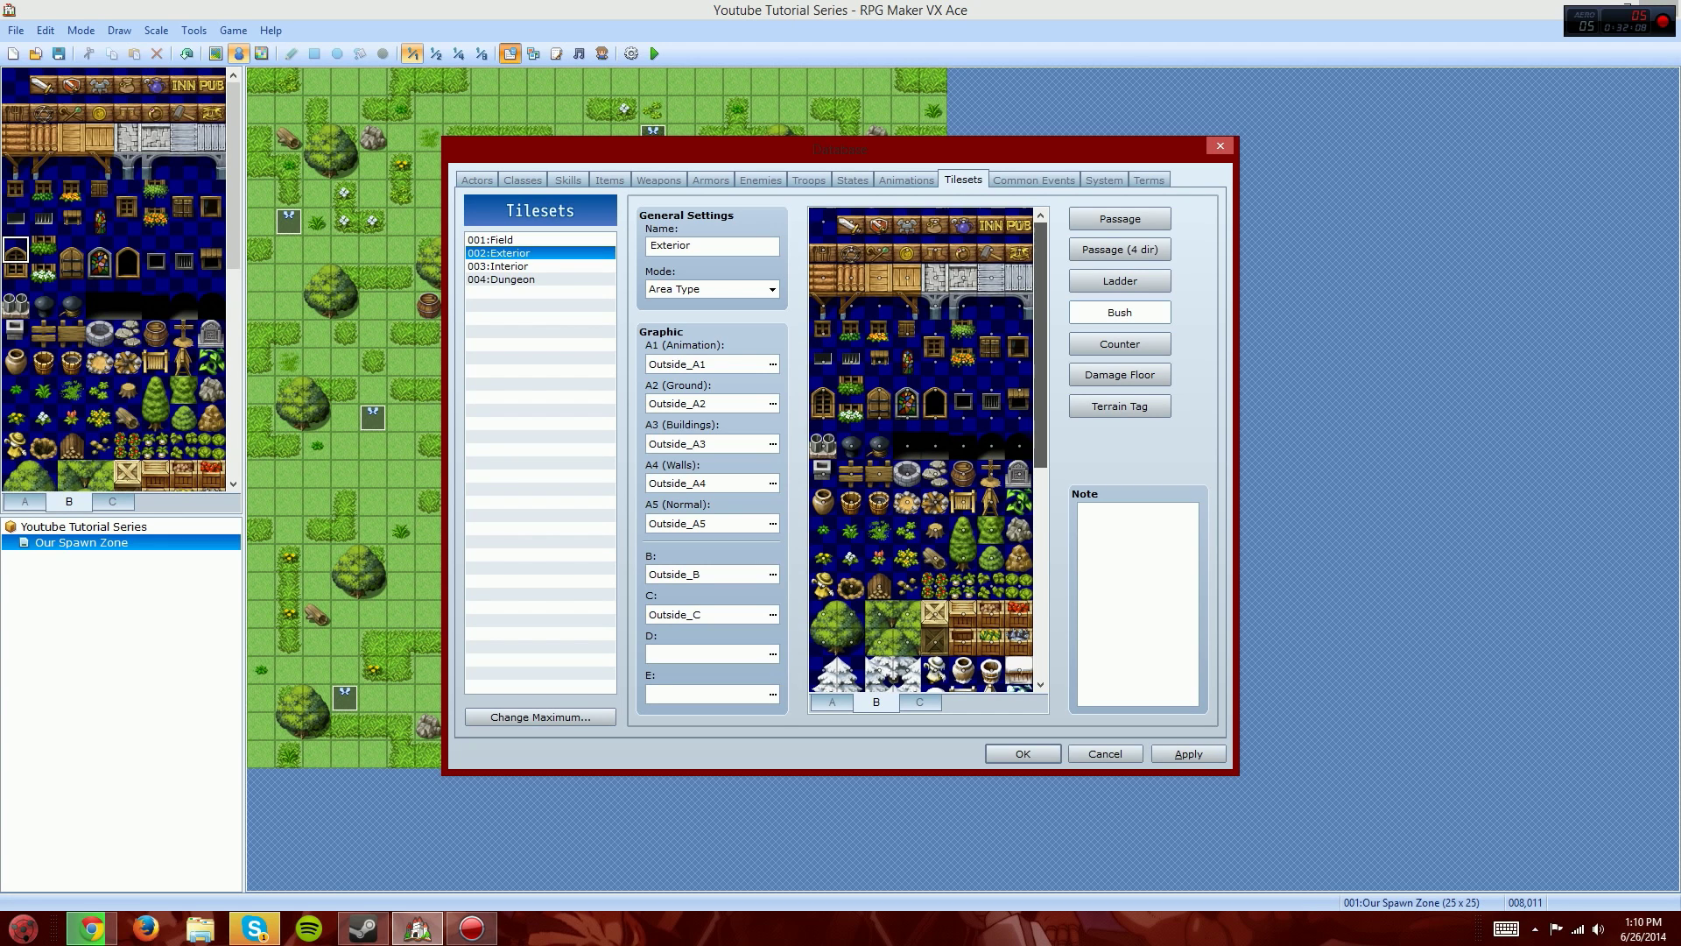
scroll(928, 451, down, 5)
scroll(928, 450, up, 5)
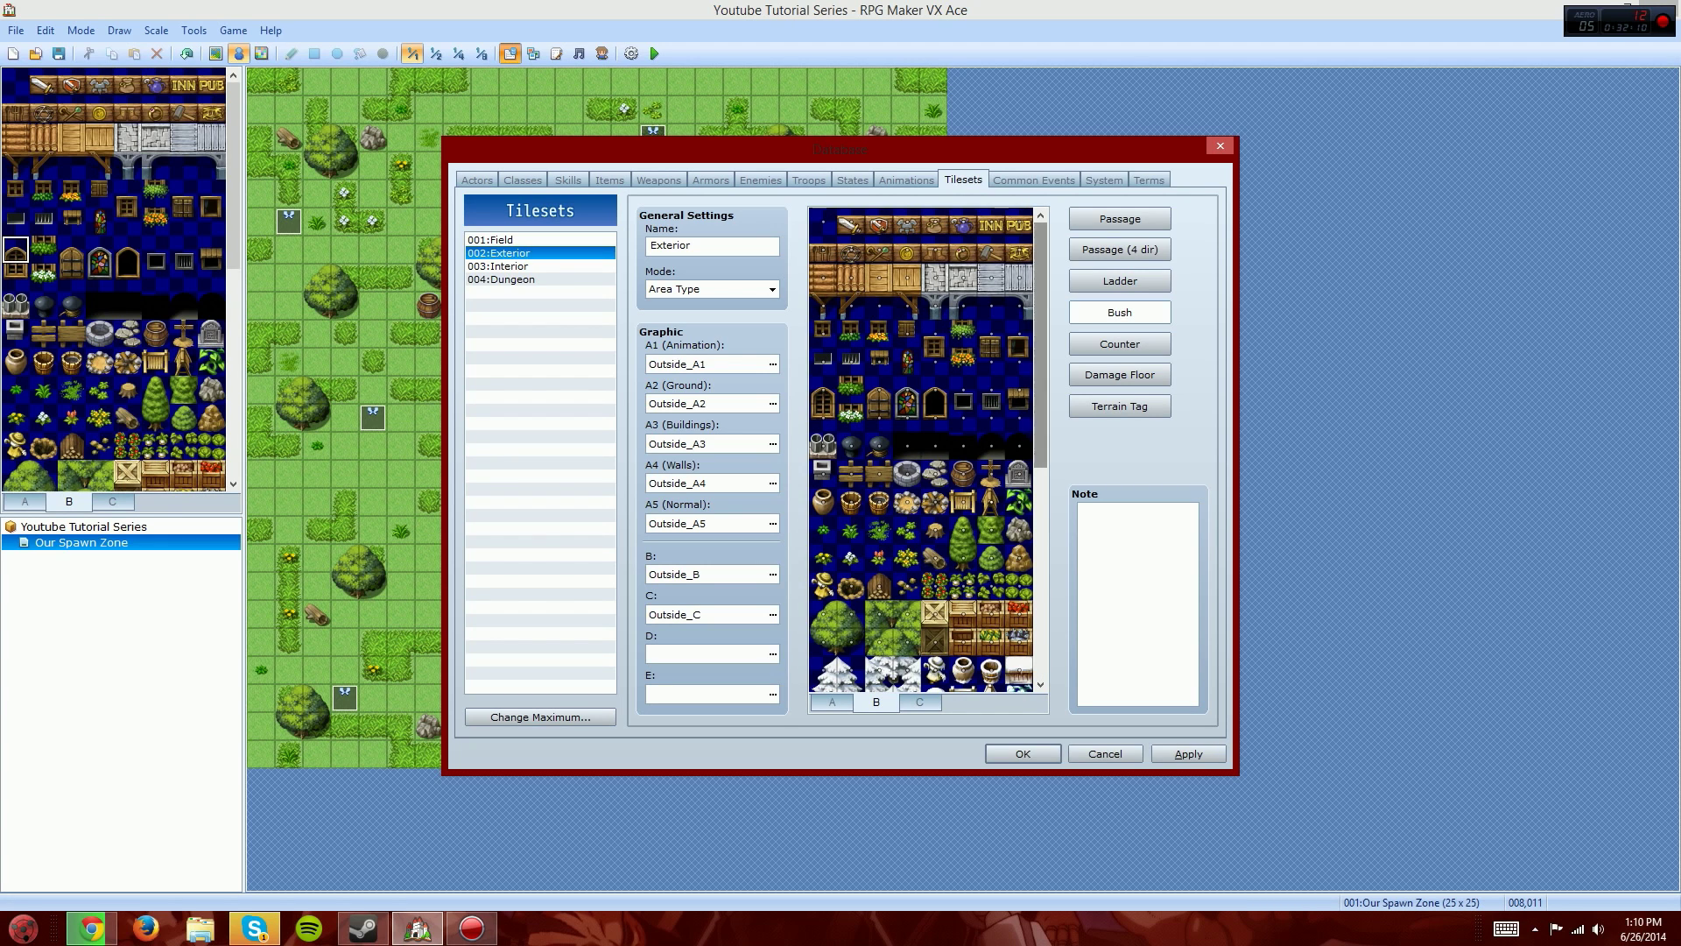
click(919, 702)
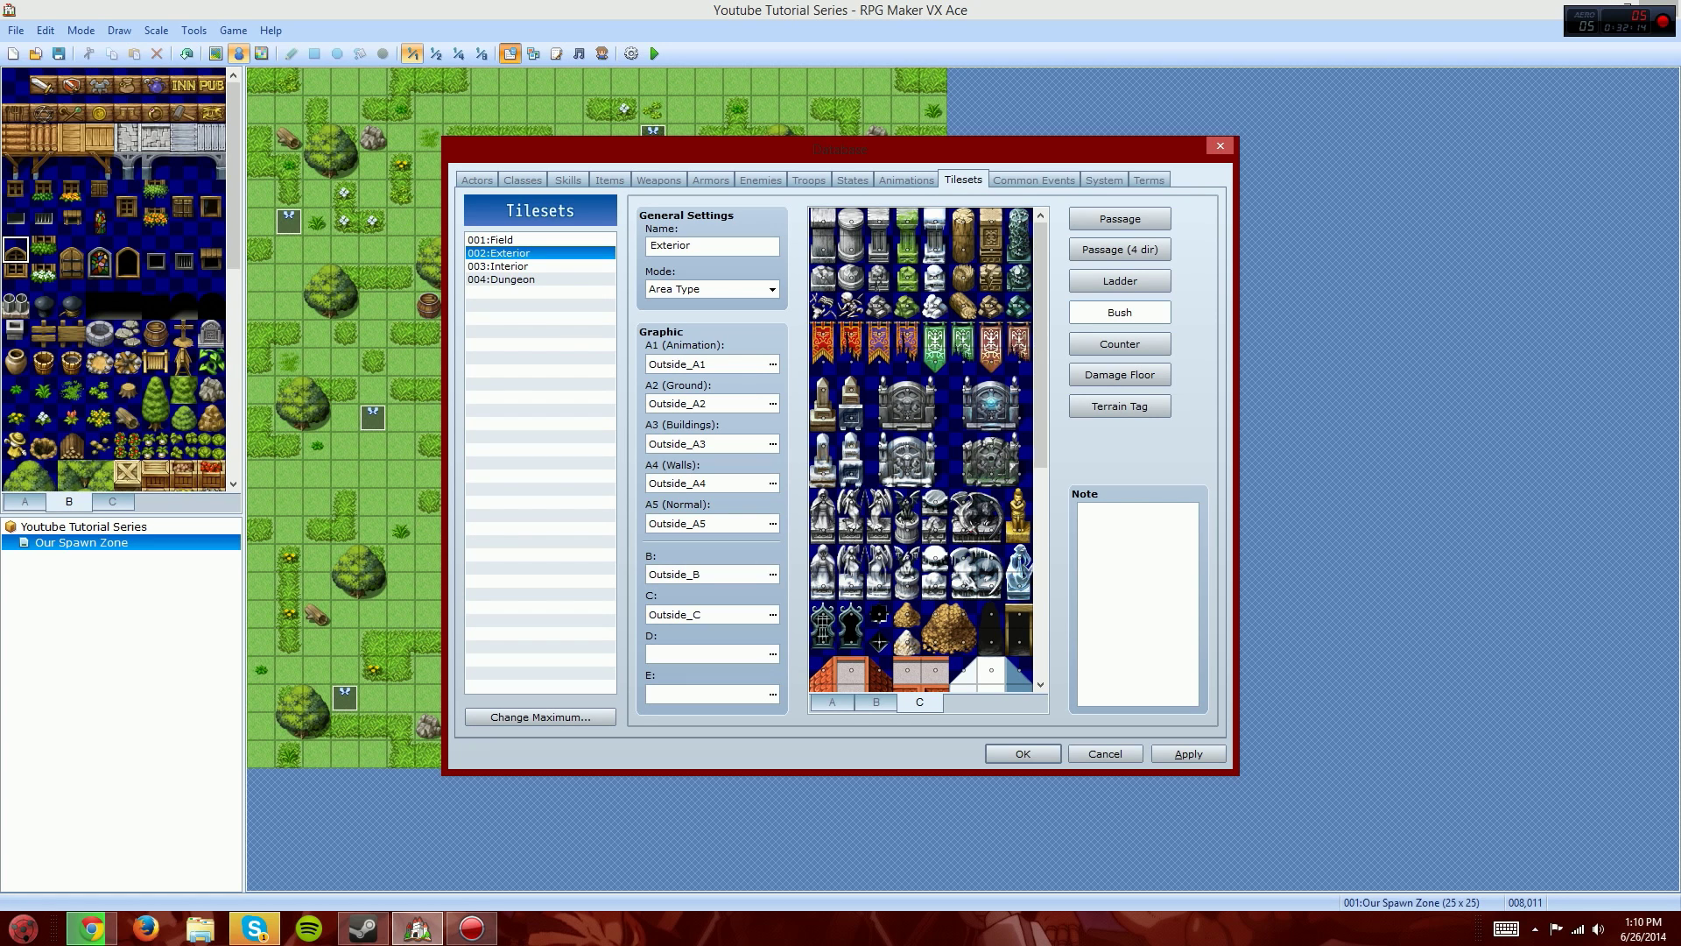
Step: Examine the Counter settings across the Exterior tileset's A, B and C sheets
click(832, 703)
scroll(928, 450, up, 3)
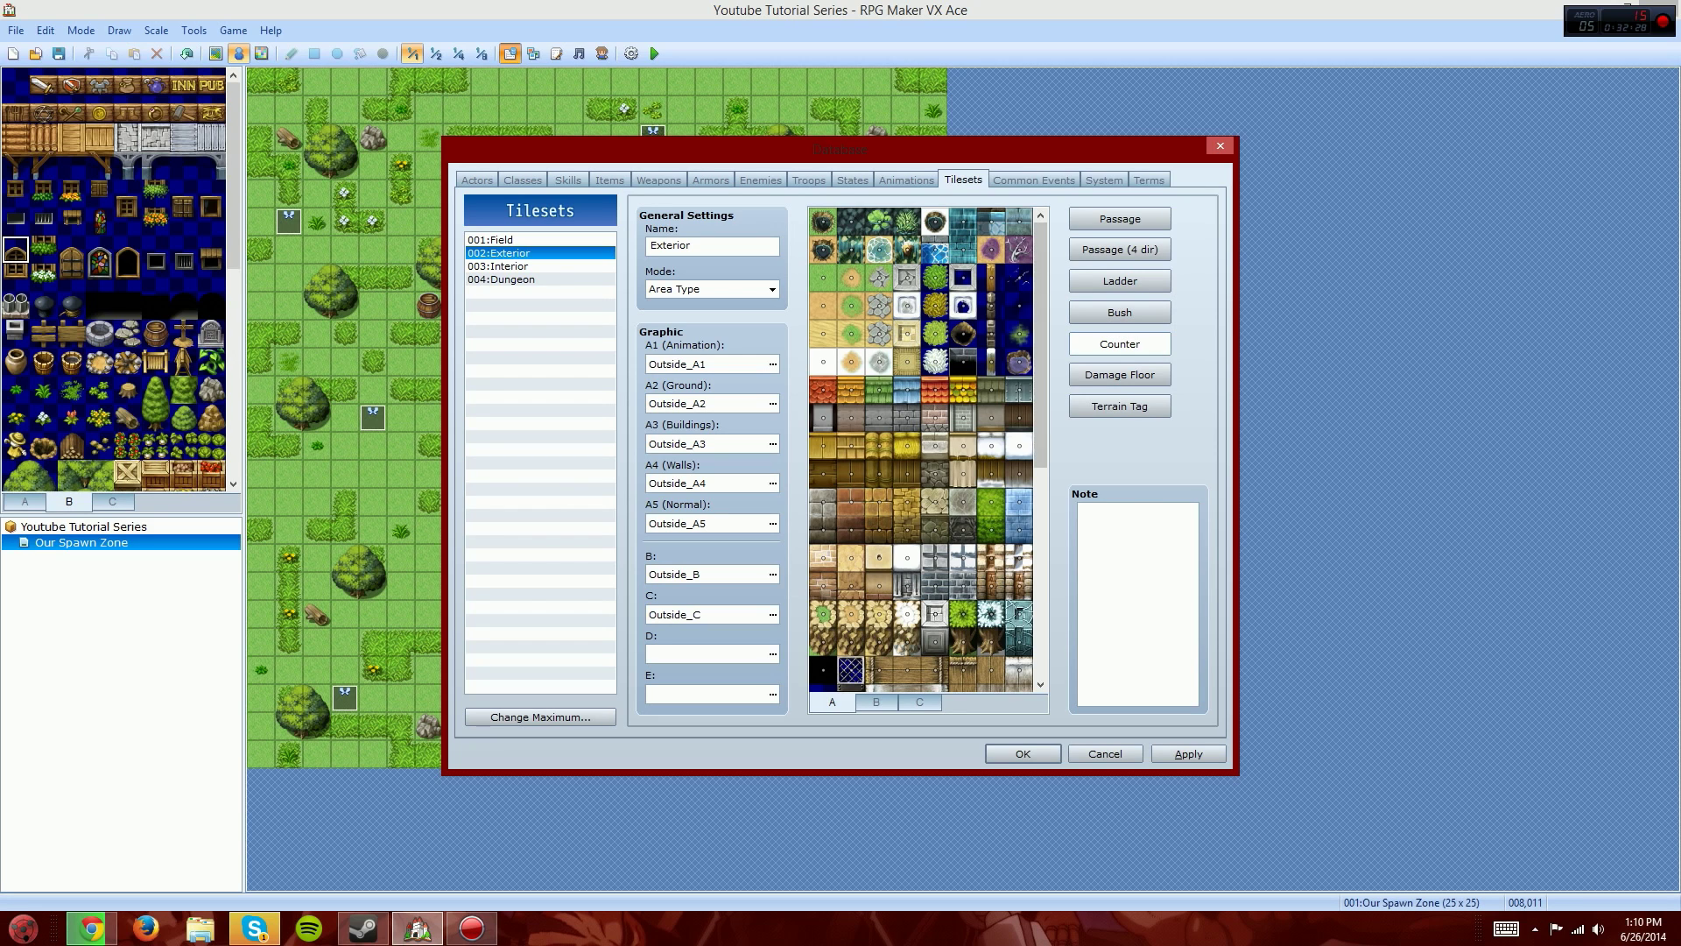
click(876, 701)
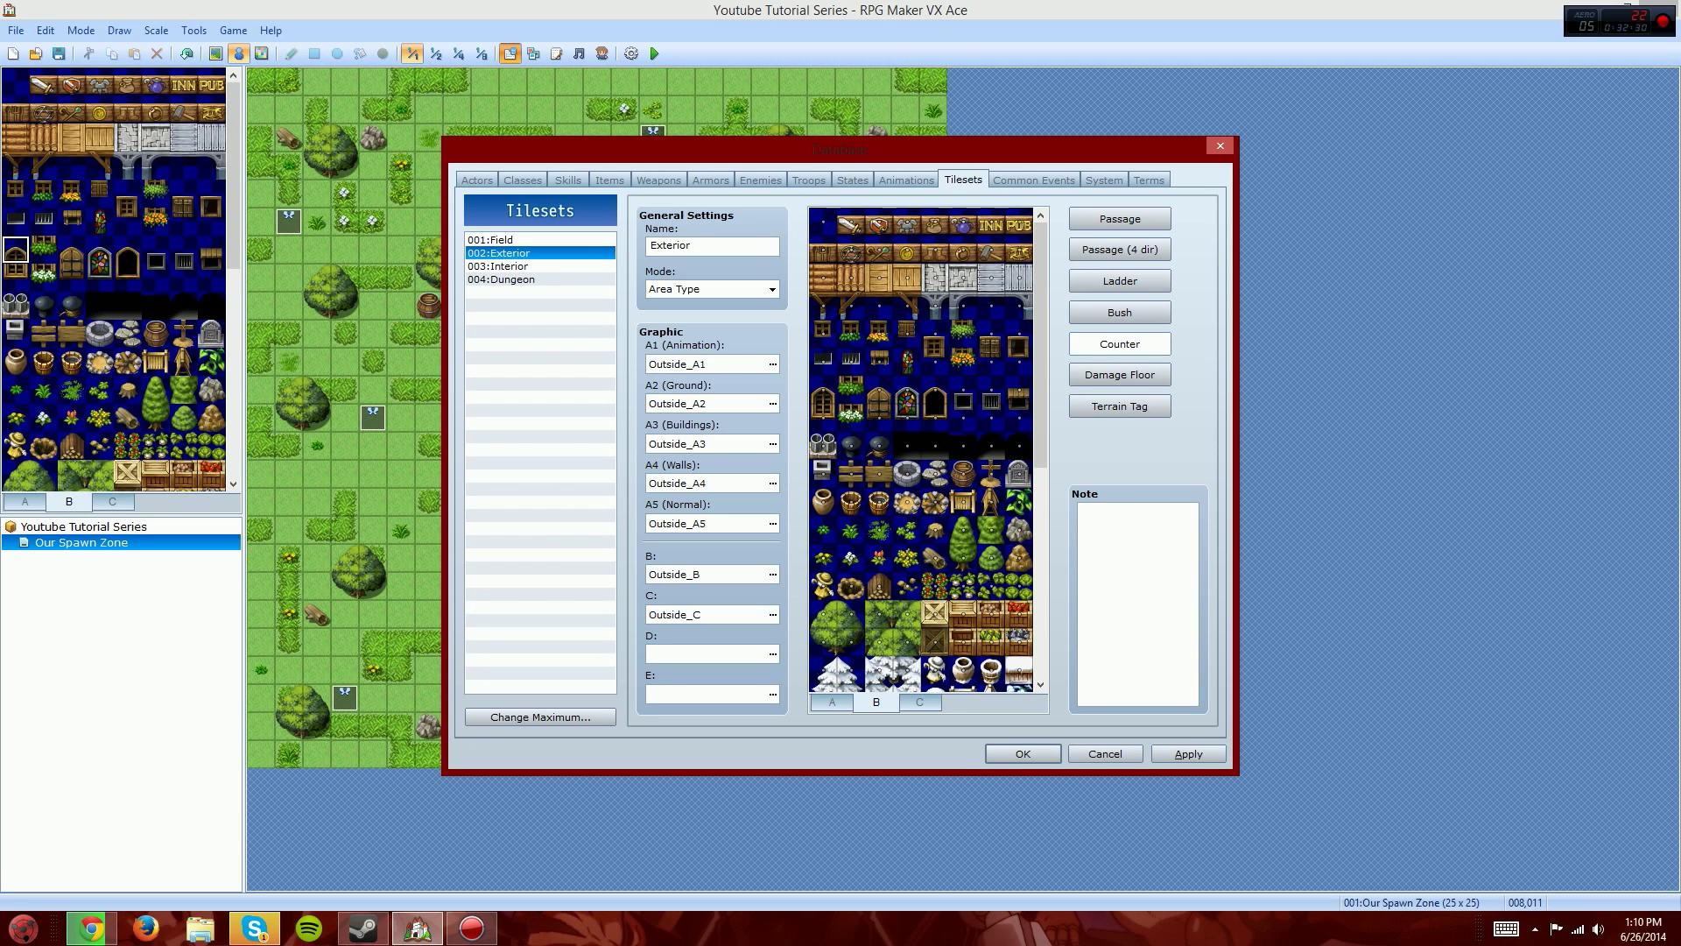
click(920, 703)
click(876, 703)
scroll(919, 451, down, 5)
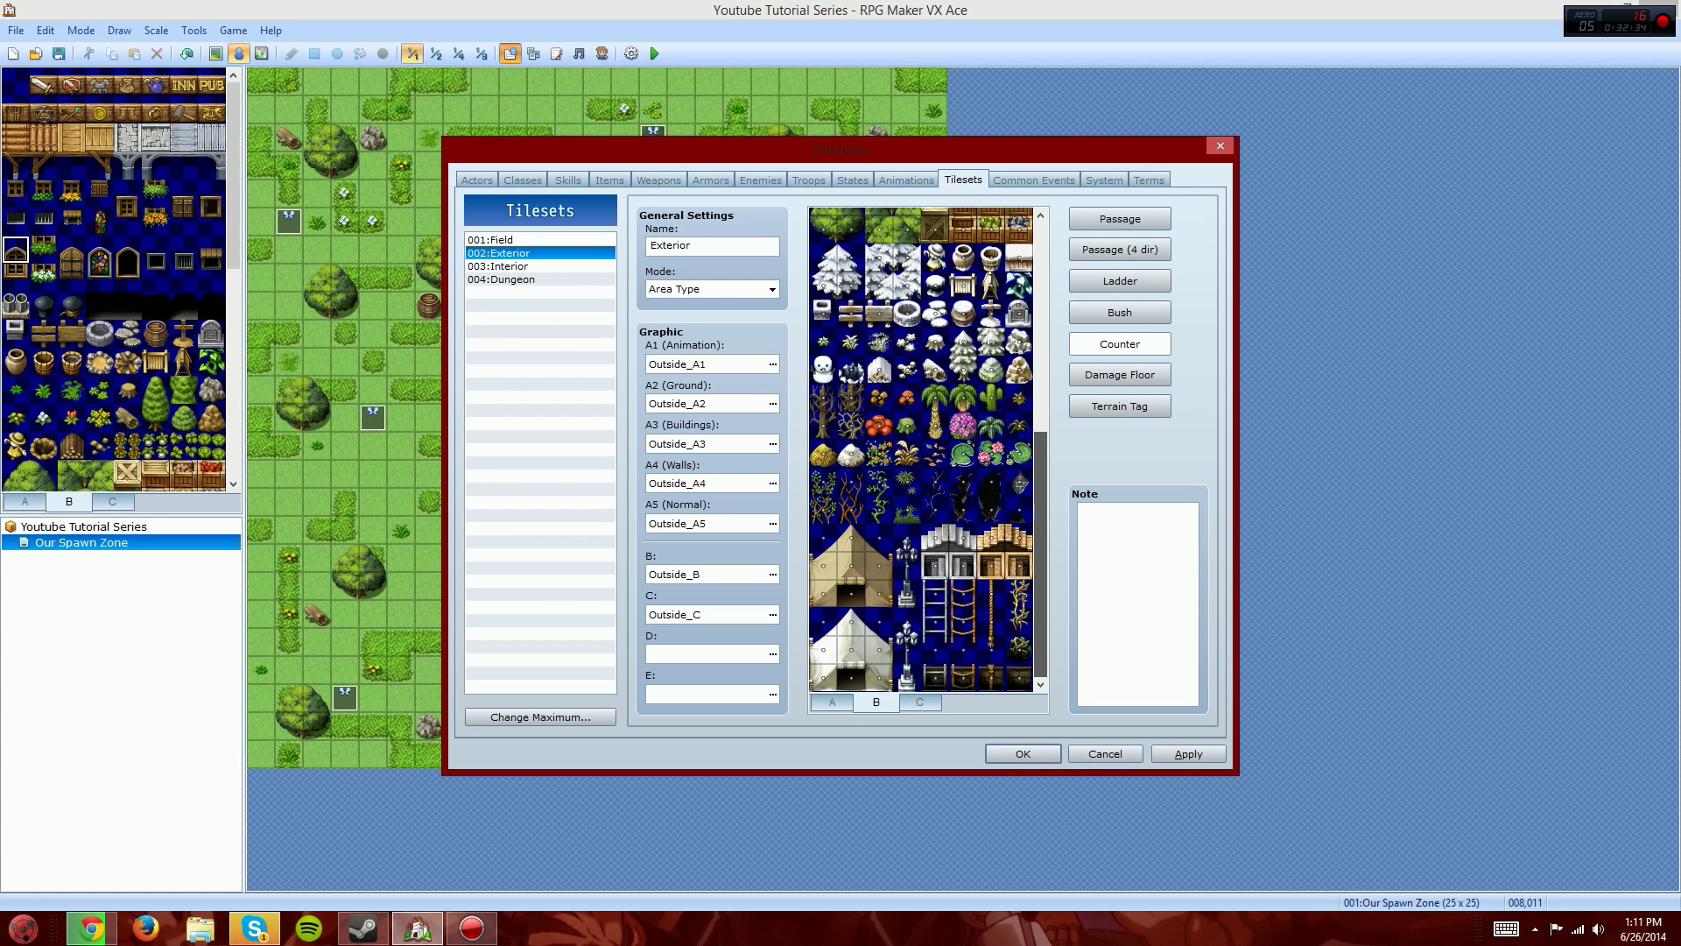
scroll(920, 451, up, 5)
click(919, 702)
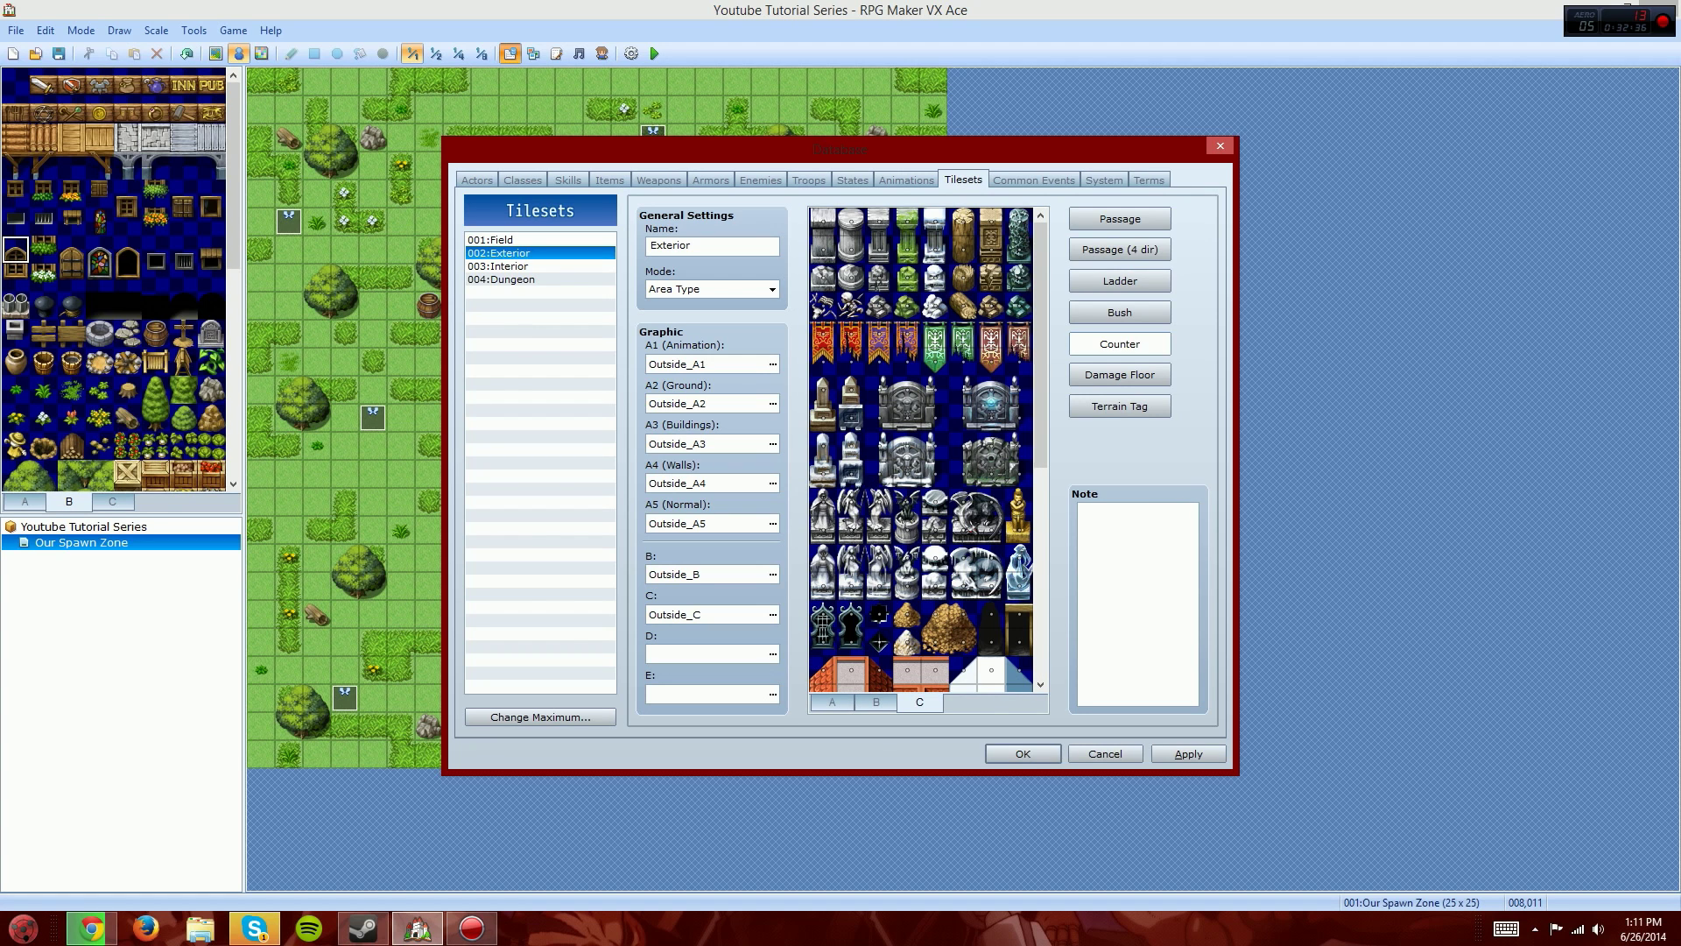
Step: Check the Interior tileset's Counter settings on its C, B and A sheets
click(516, 266)
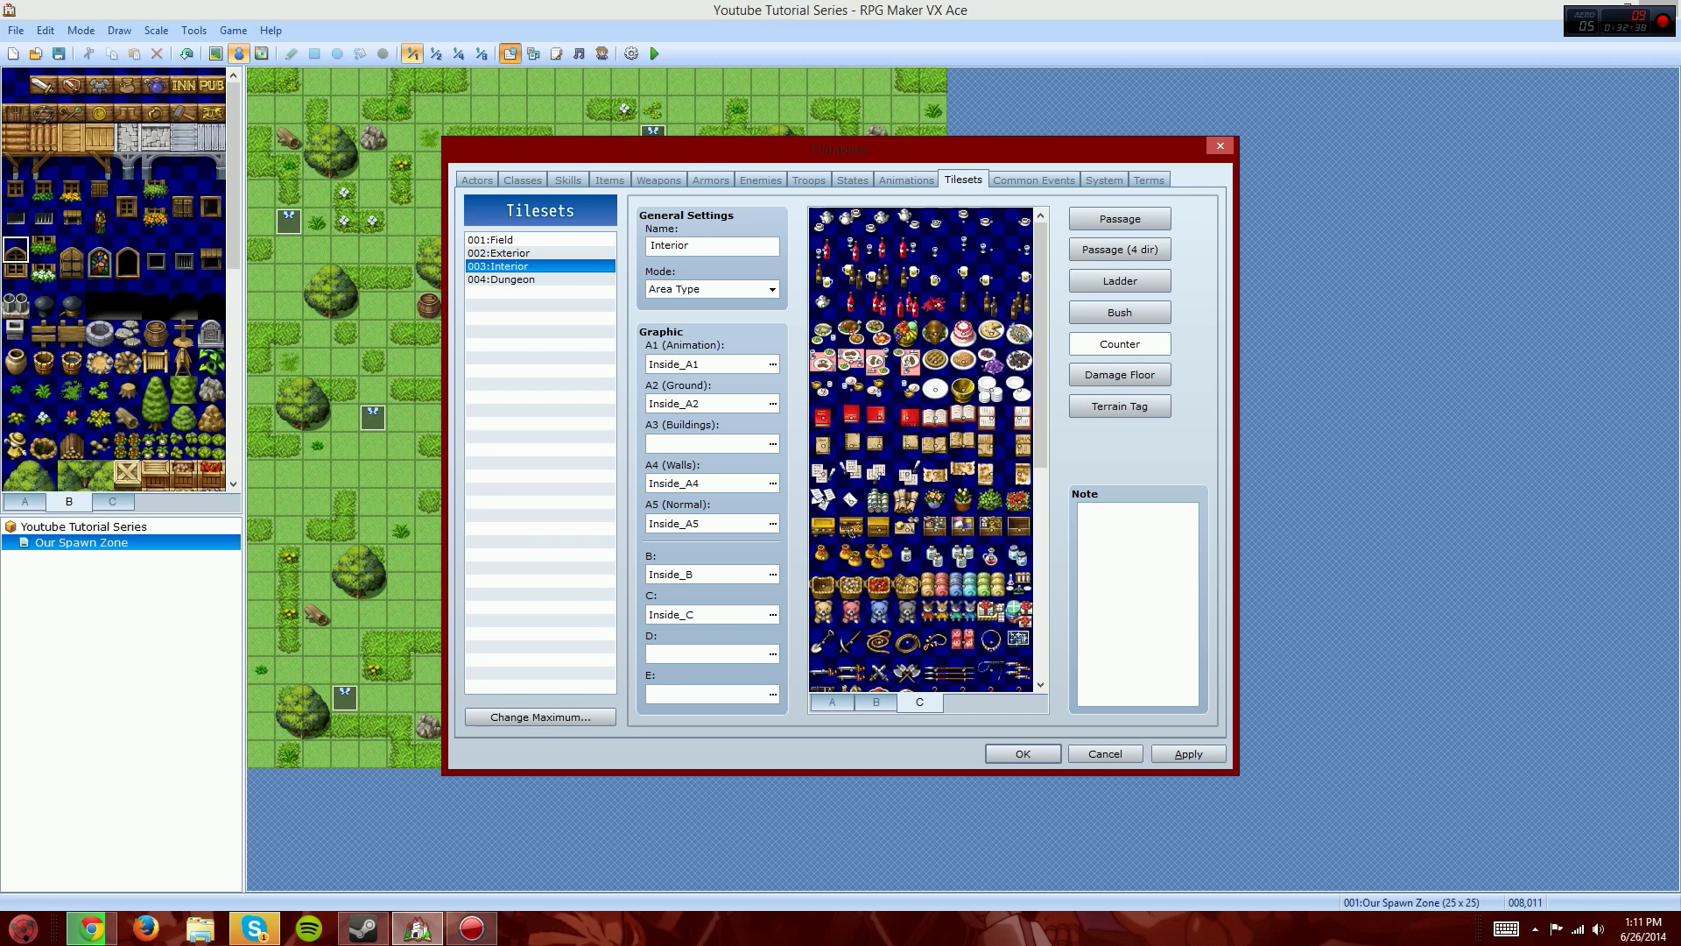
click(876, 702)
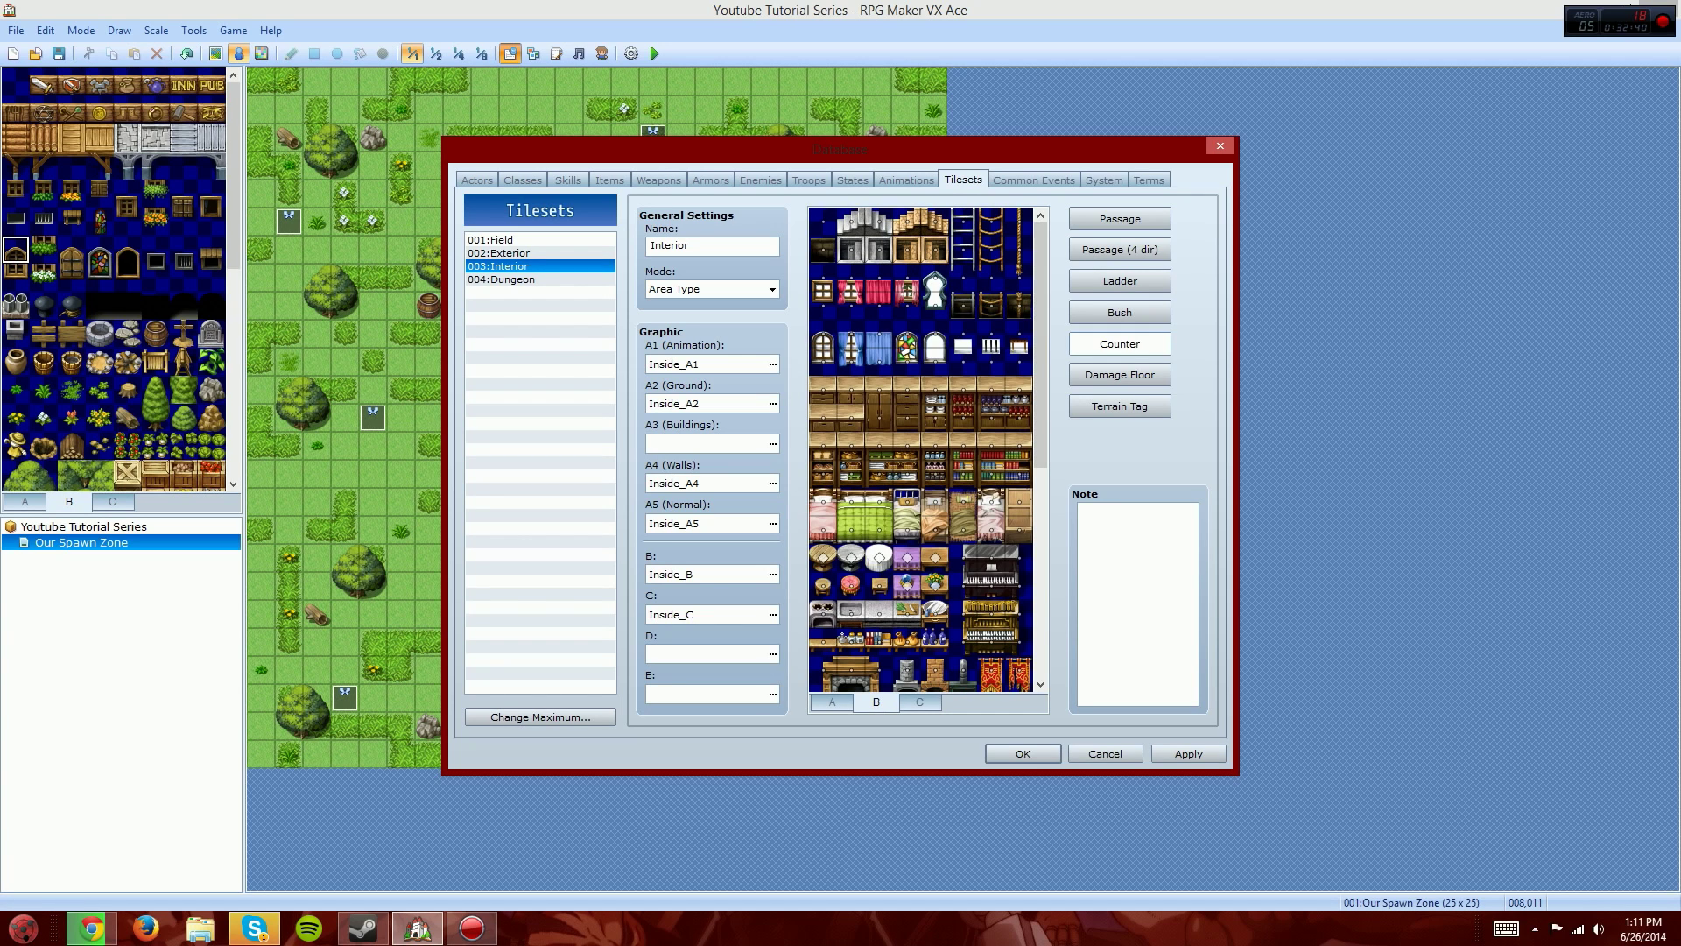
scroll(928, 450, down, 5)
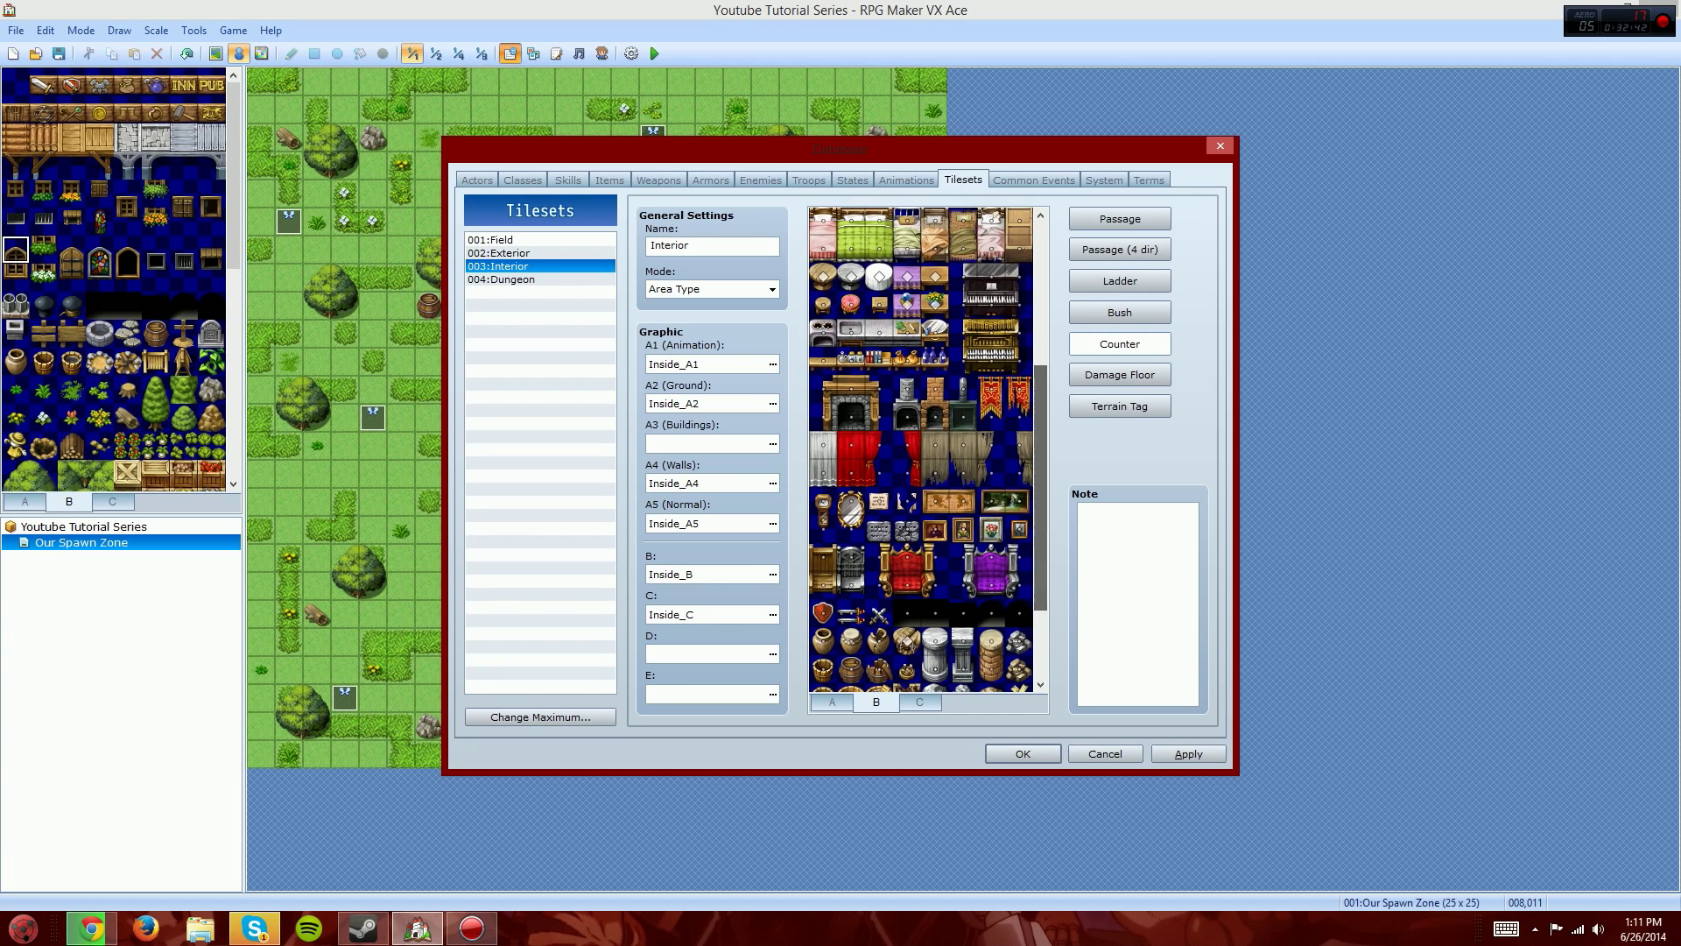
click(832, 702)
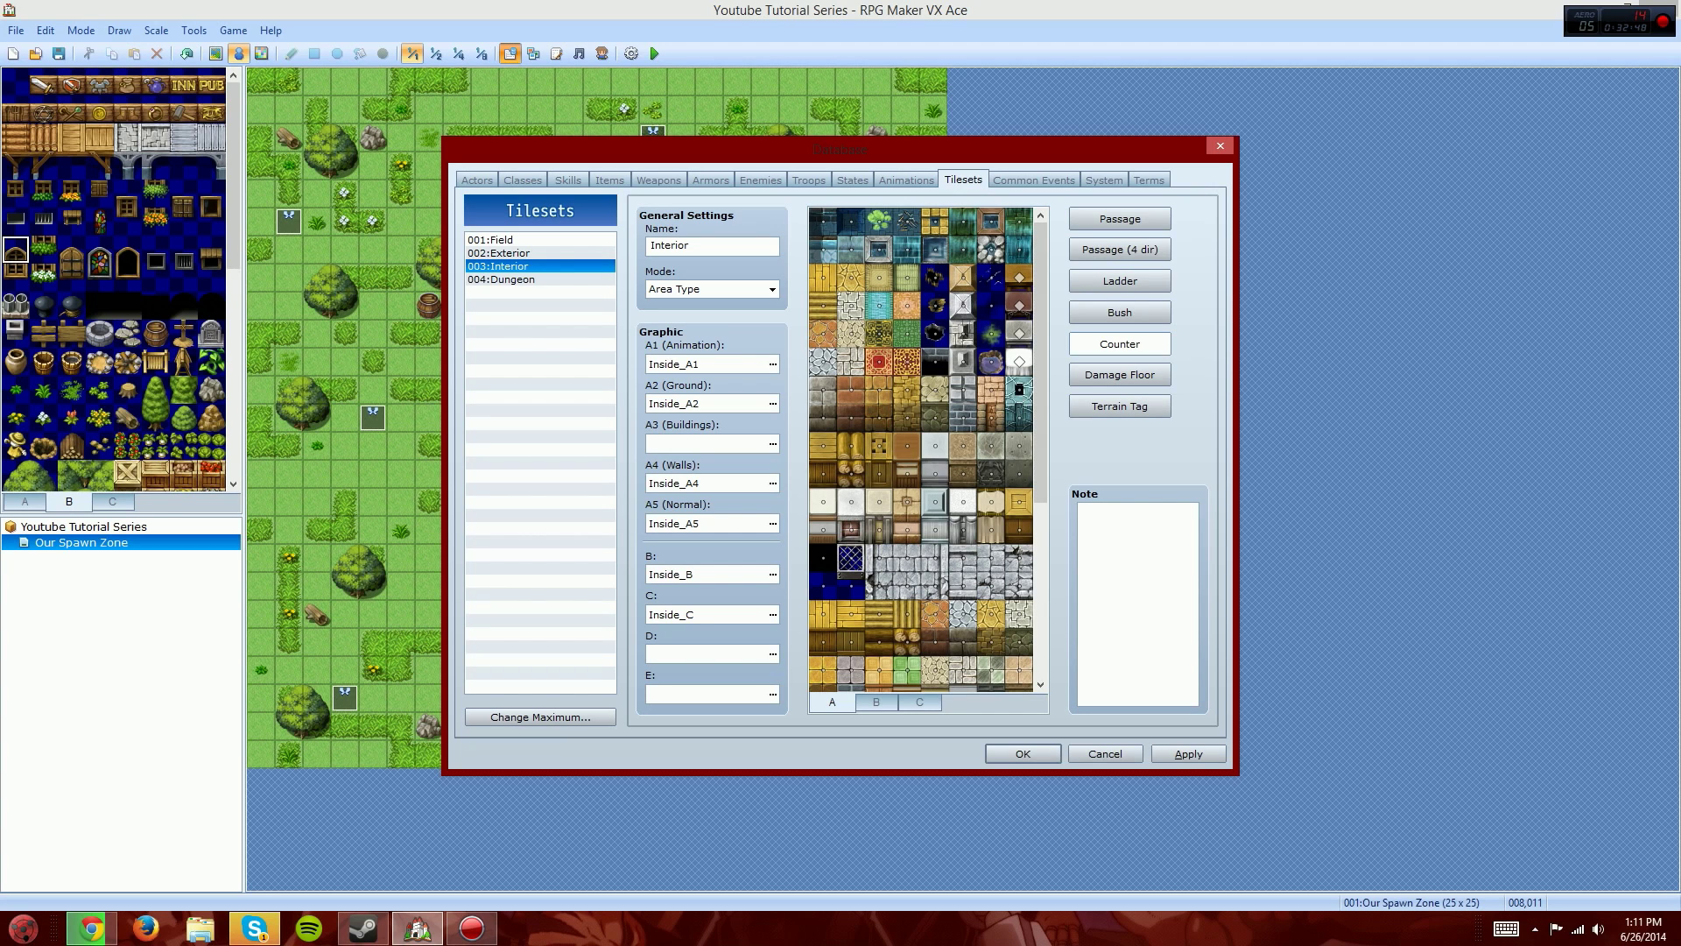
Step: Display the Damage Floor settings for the Interior and Field tilesets, then select the Exterior tileset
click(1120, 375)
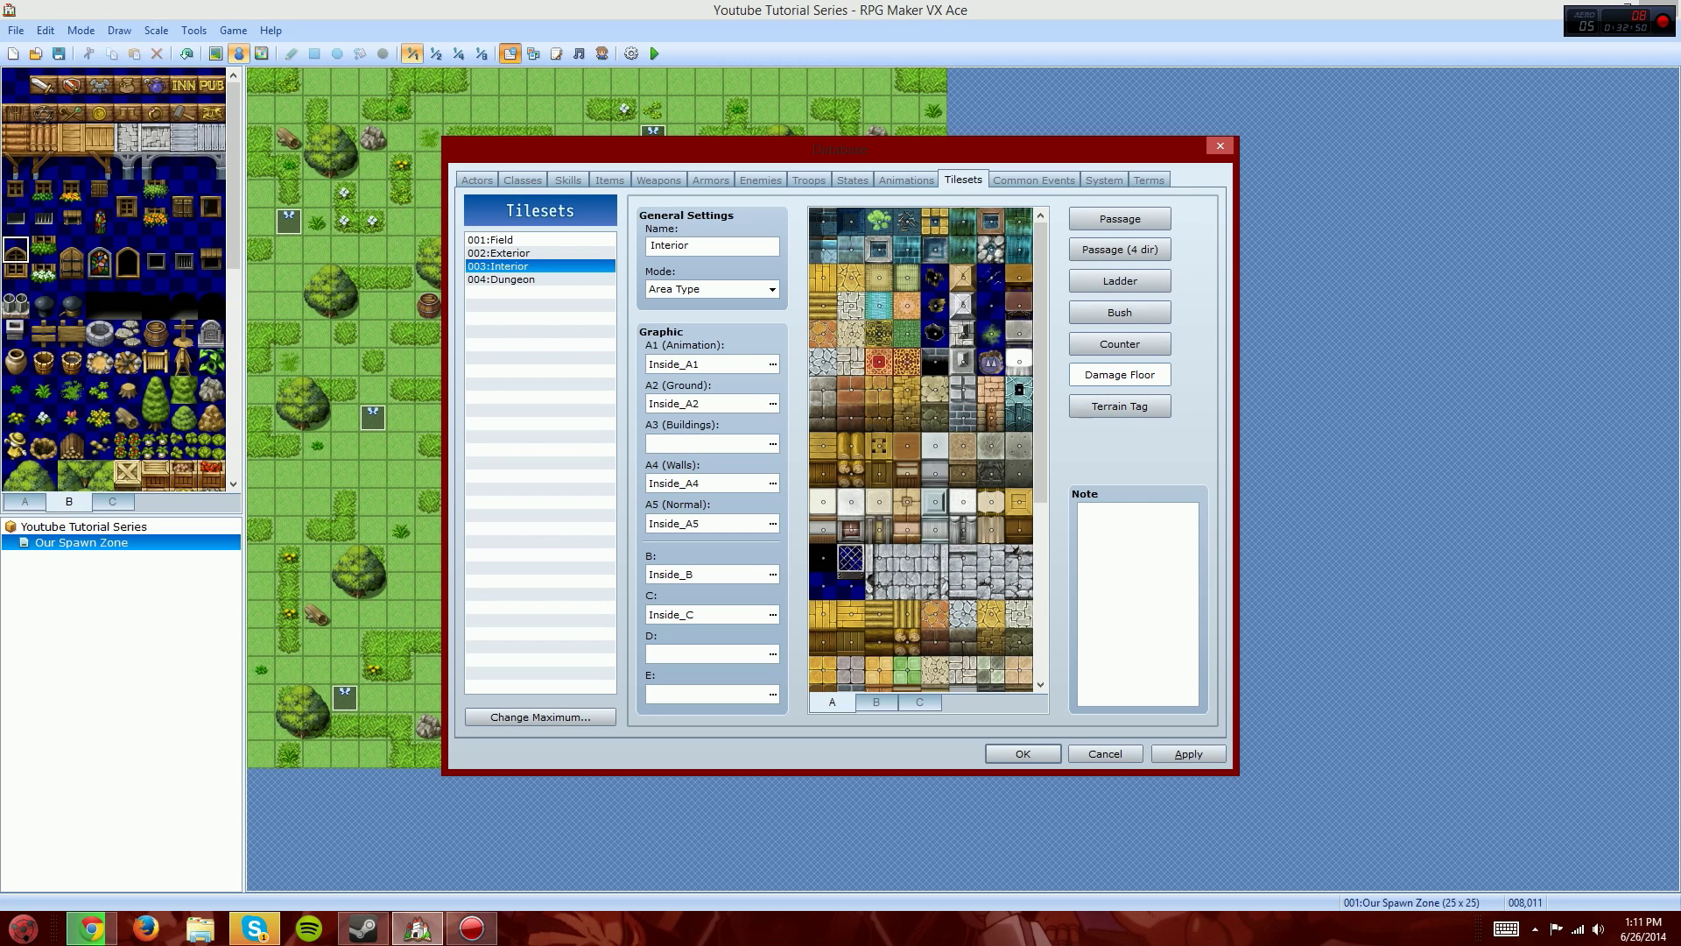
mouse_move(1041, 350)
mouse_down()
mouse_move(1040, 525)
mouse_move(1040, 350)
mouse_up()
click(499, 240)
click(499, 253)
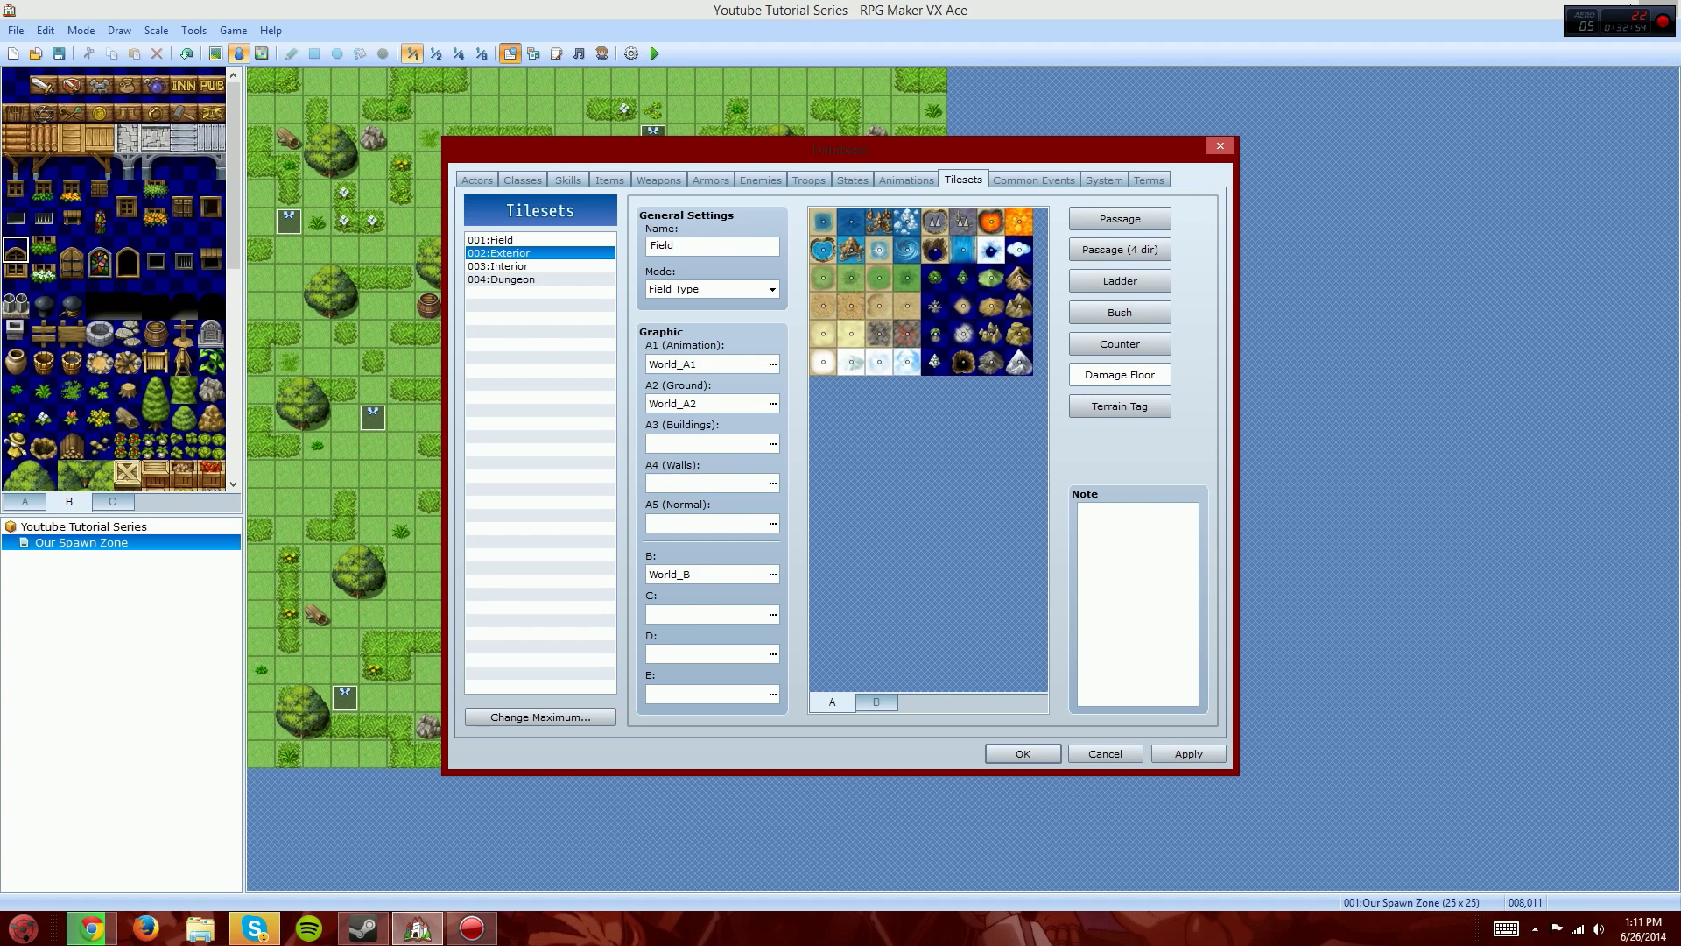
Step: Look through the Exterior tileset's A, B and C sheets for Damage Floor tiles and return to the A sheet
click(876, 702)
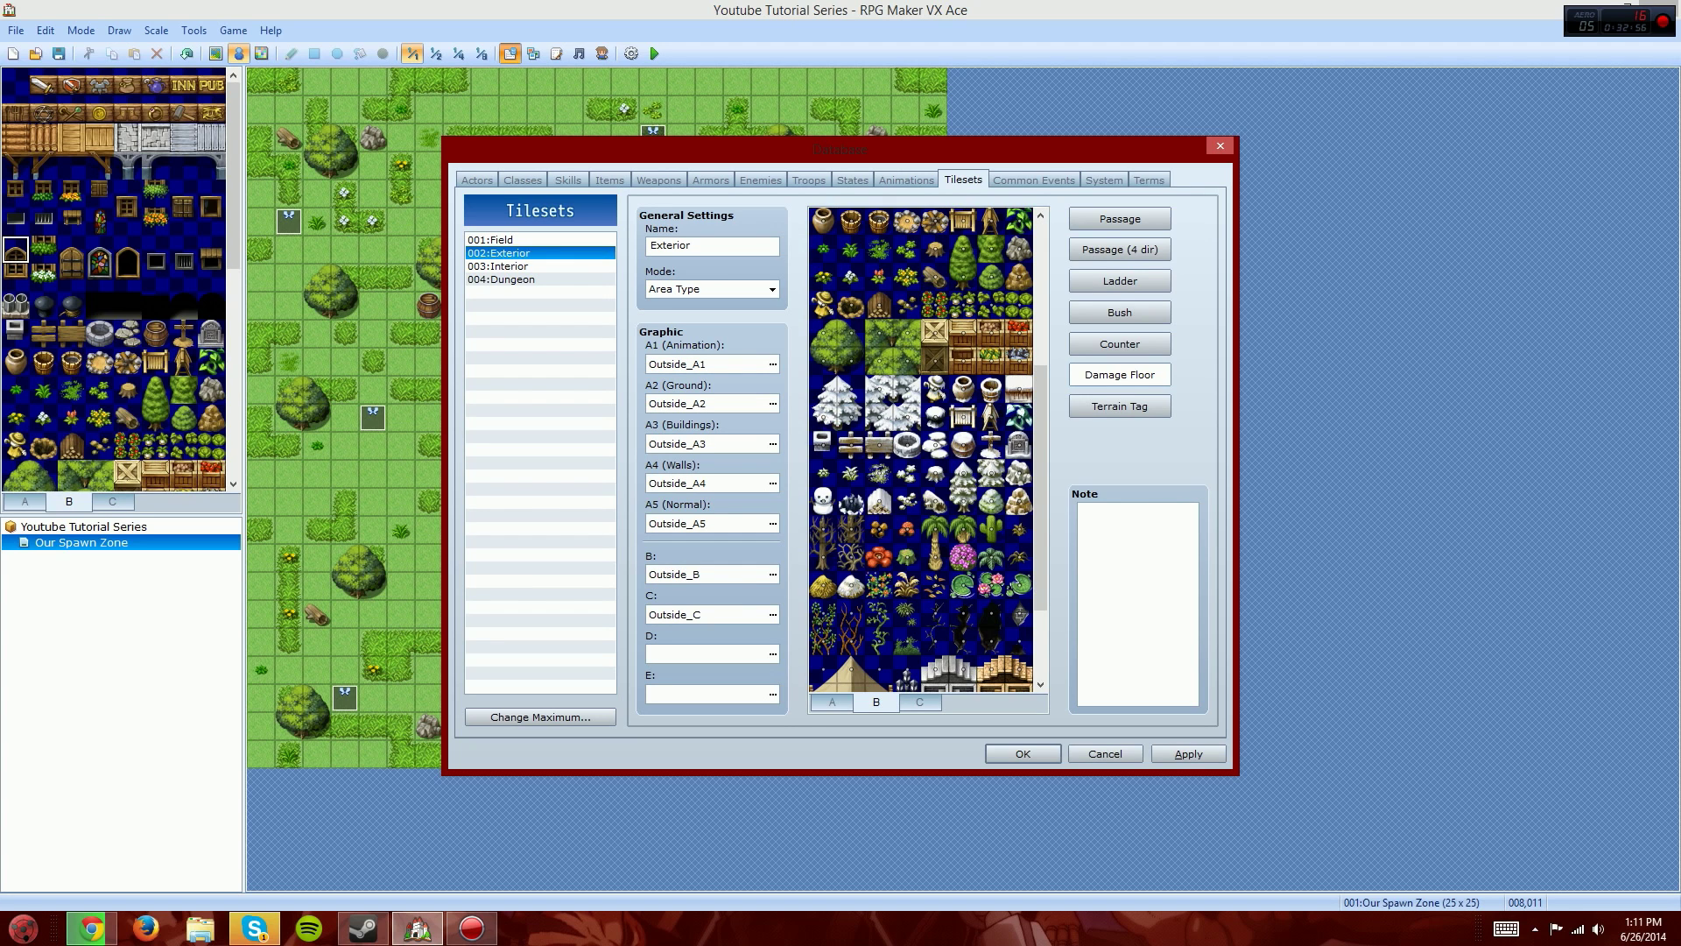
click(832, 702)
drag(1040, 351, 1041, 564)
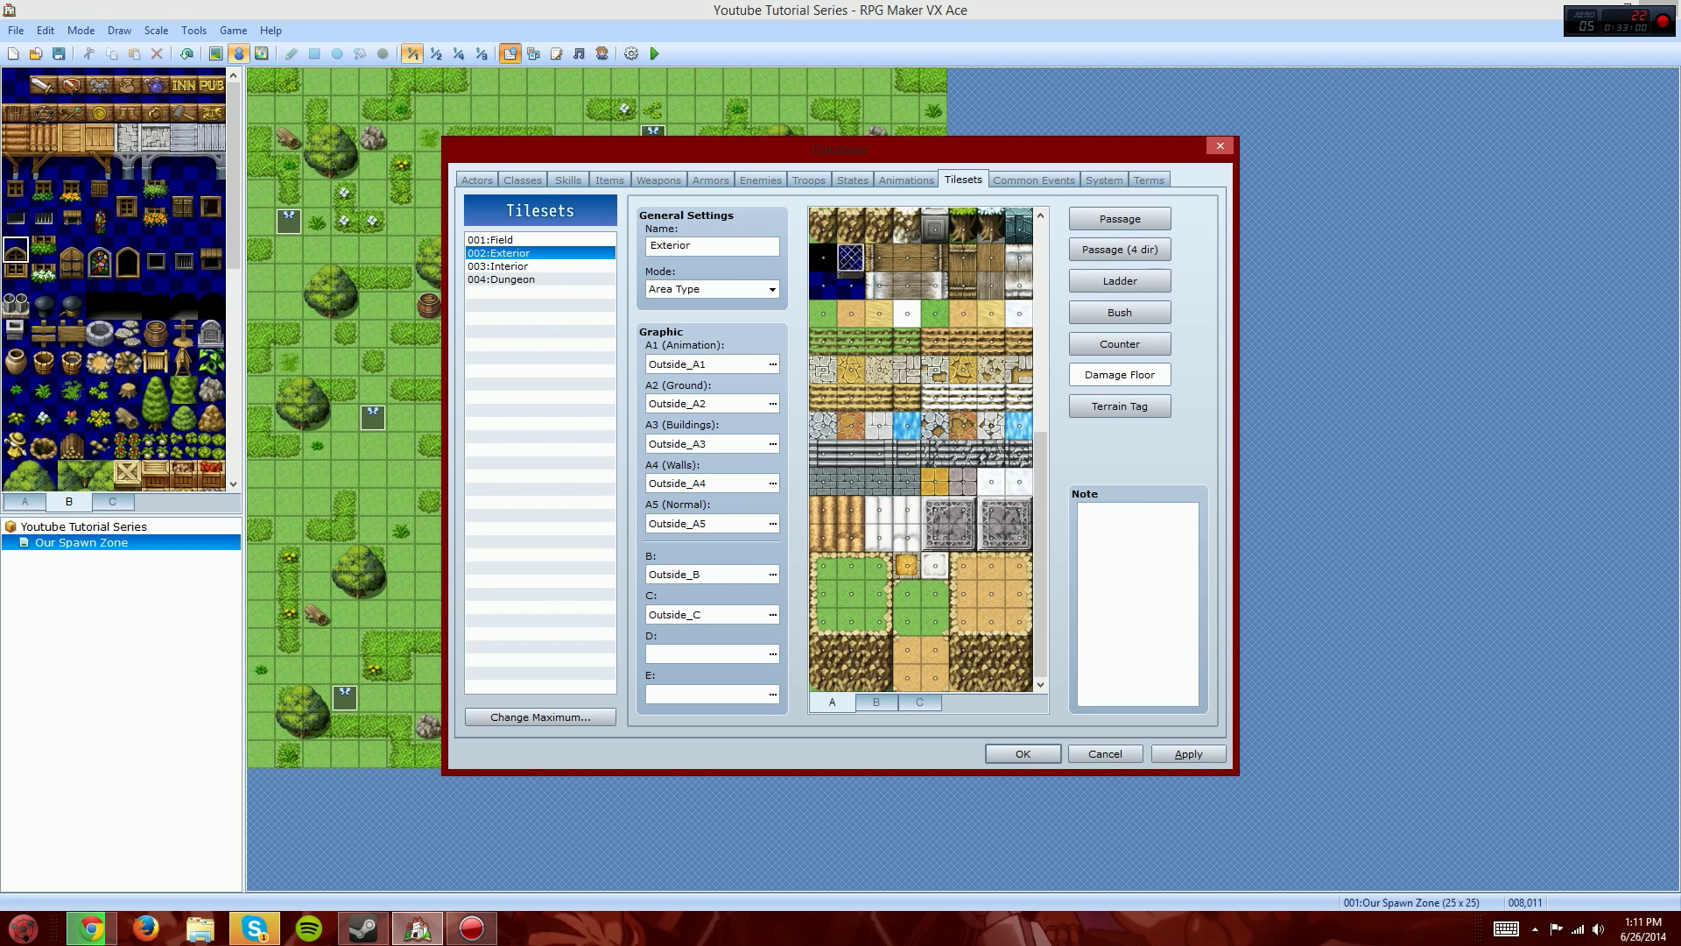
click(877, 702)
click(920, 702)
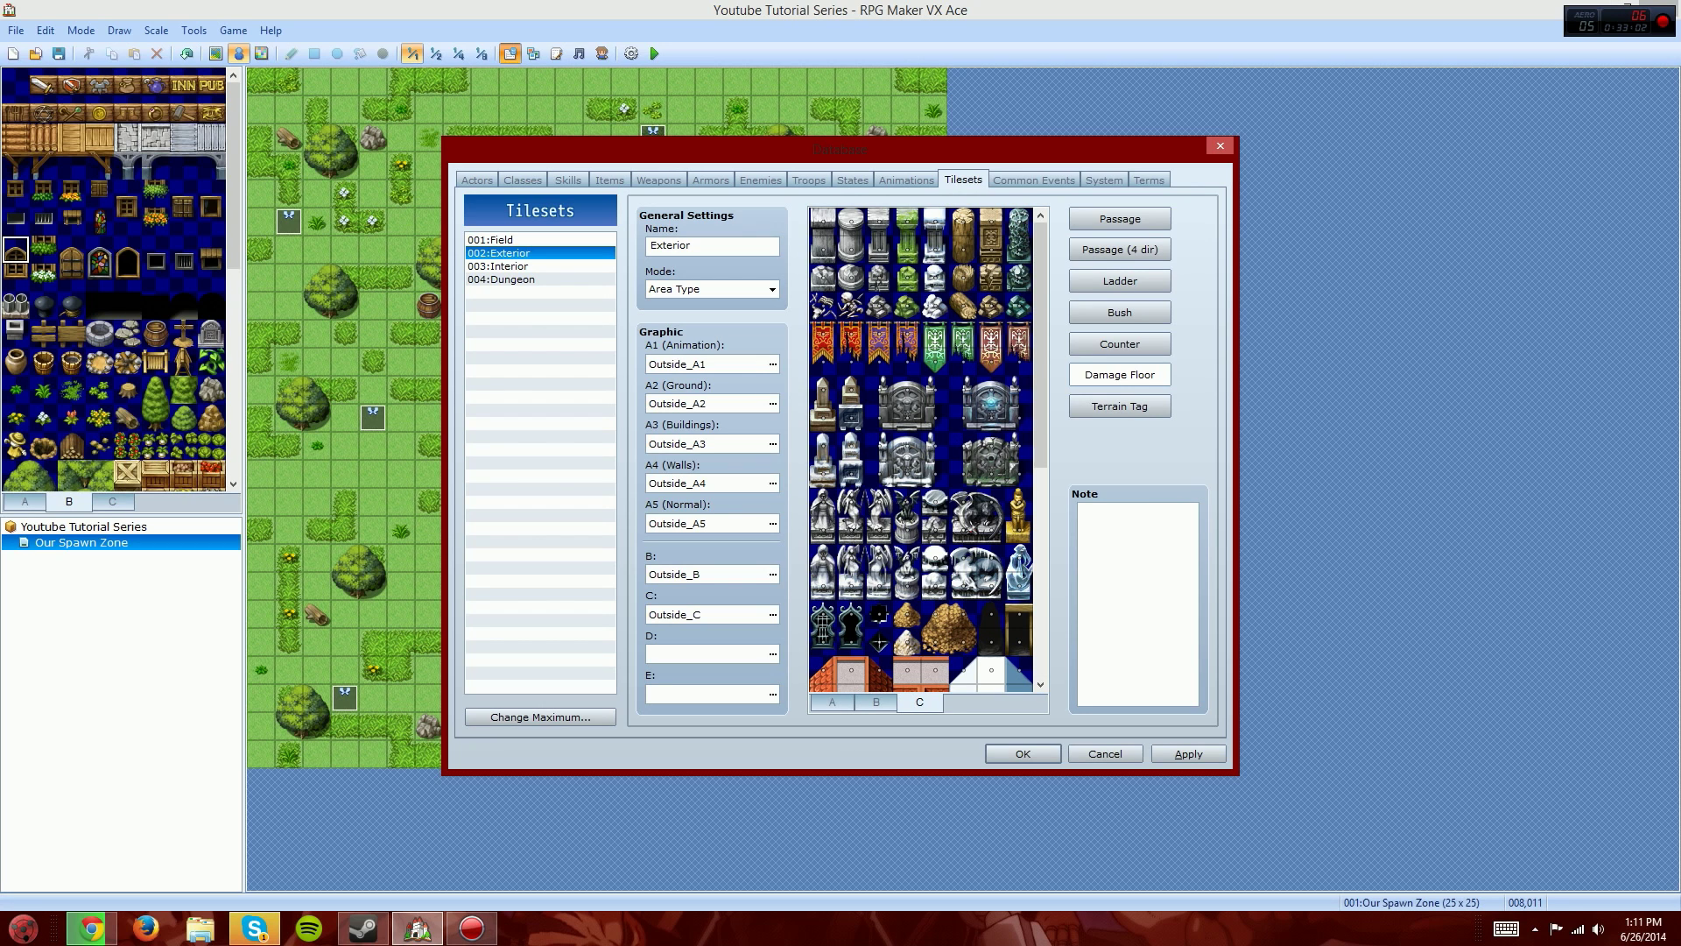
mouse_move(1041, 351)
mouse_down()
mouse_move(1040, 560)
mouse_move(1040, 351)
mouse_up()
click(832, 702)
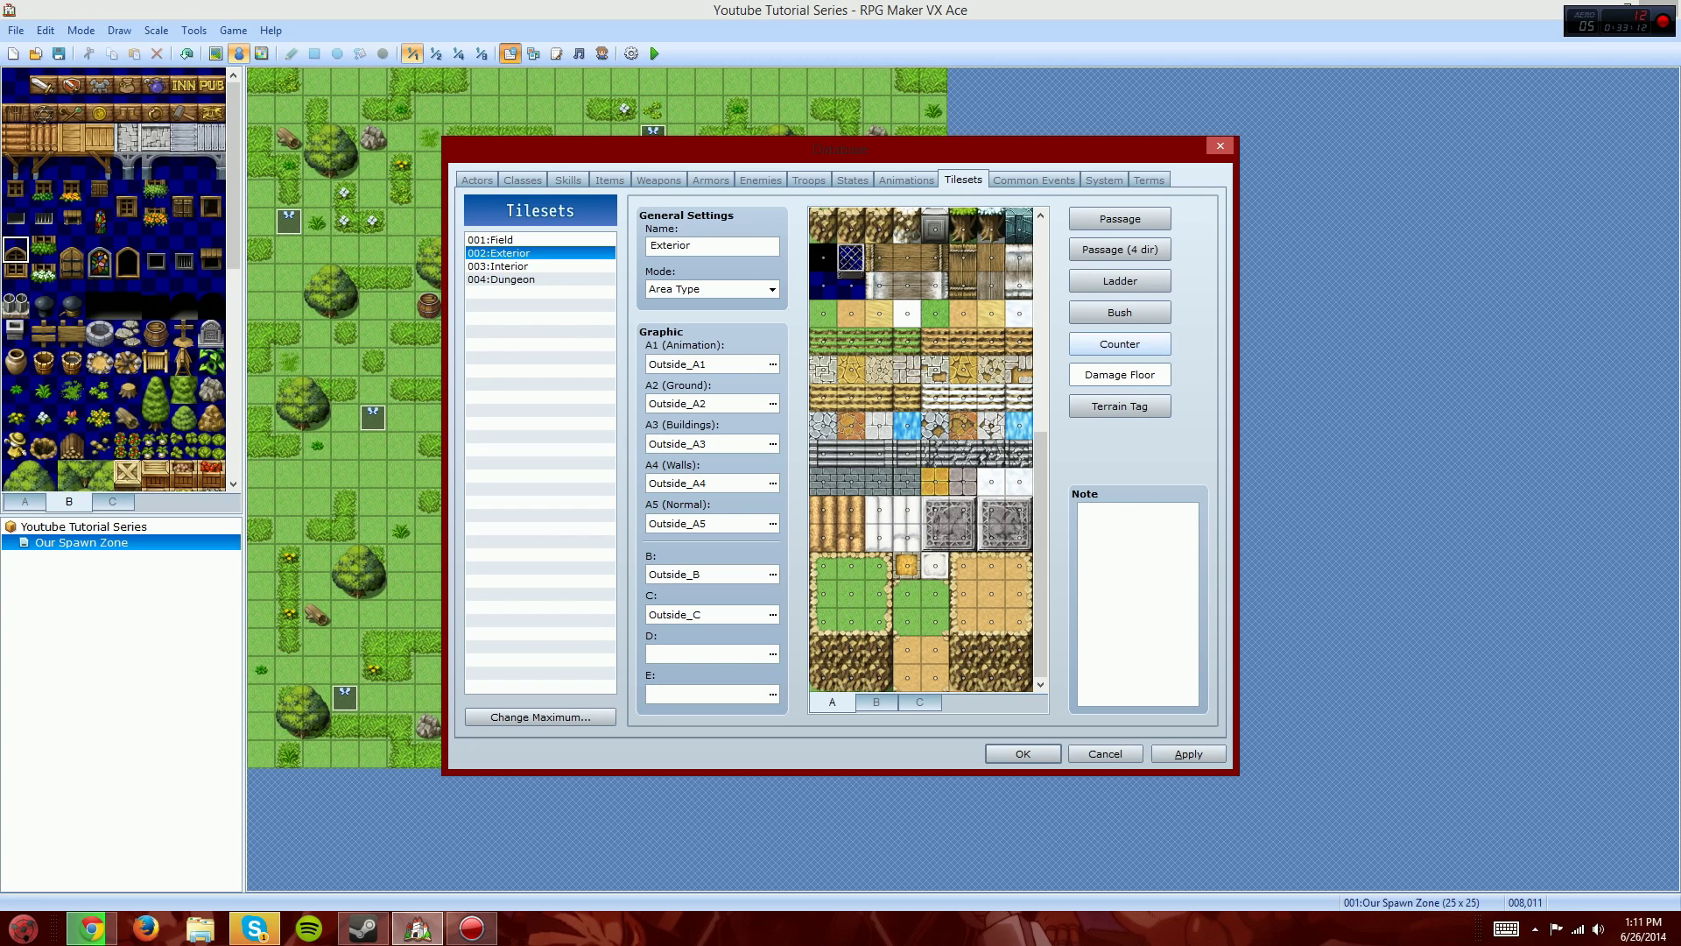
Step: Review the Terrain Tag numbers on the Exterior tileset's sheets and set the second tile of the A sheet to 1
click(1120, 406)
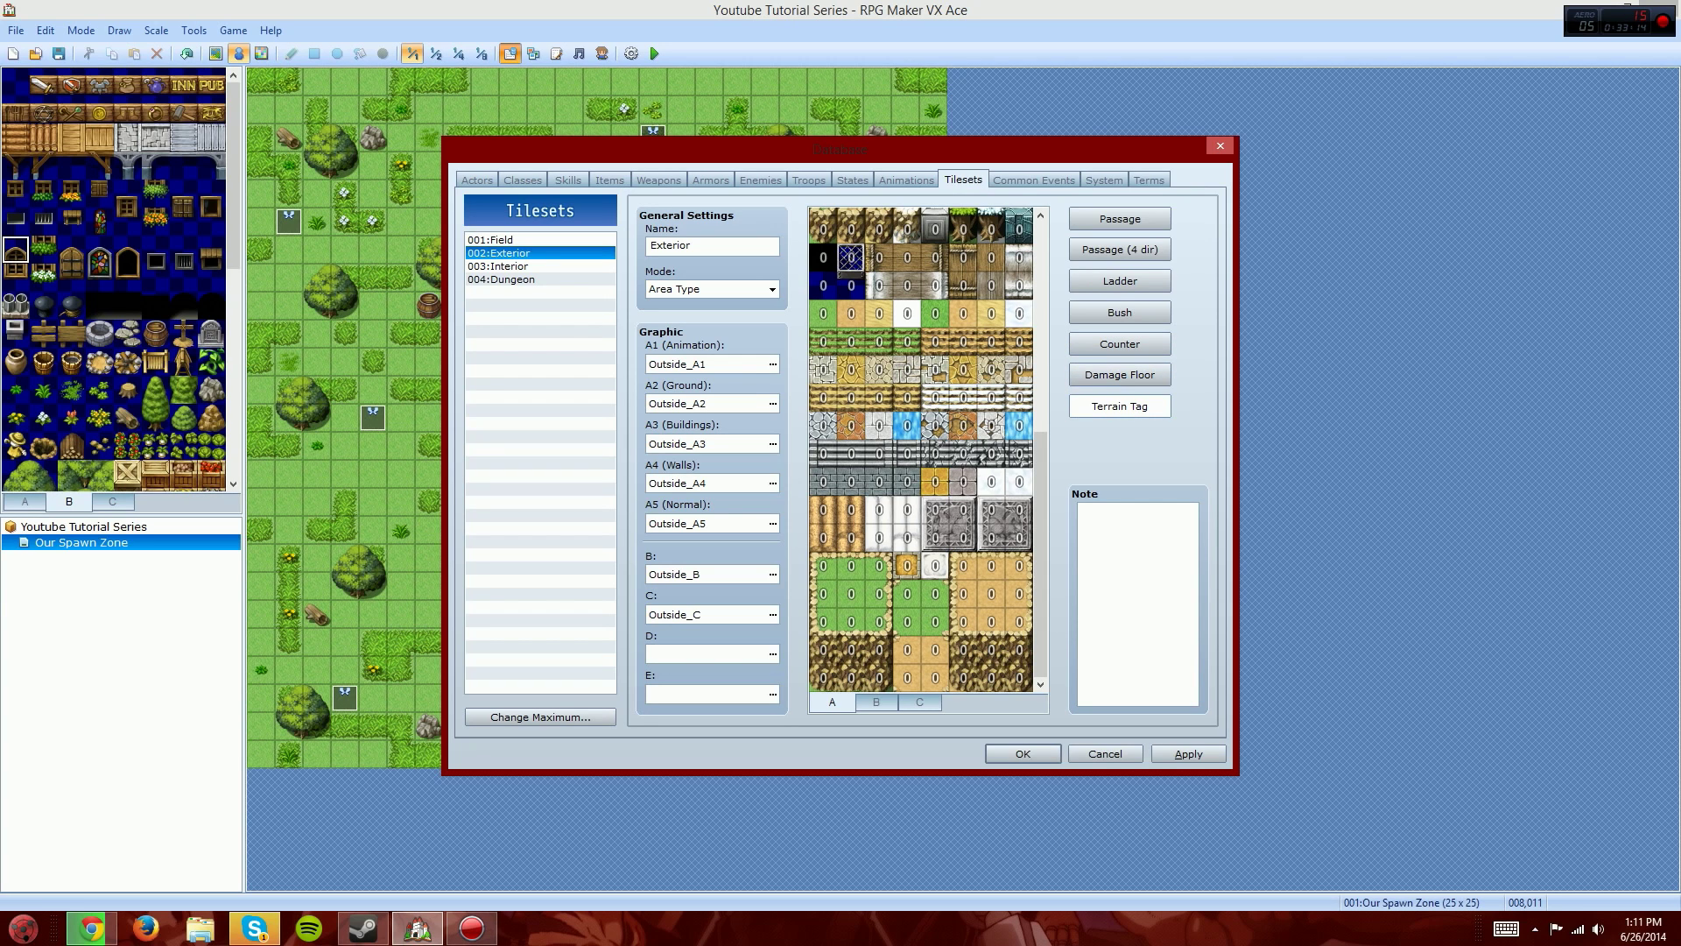
click(877, 702)
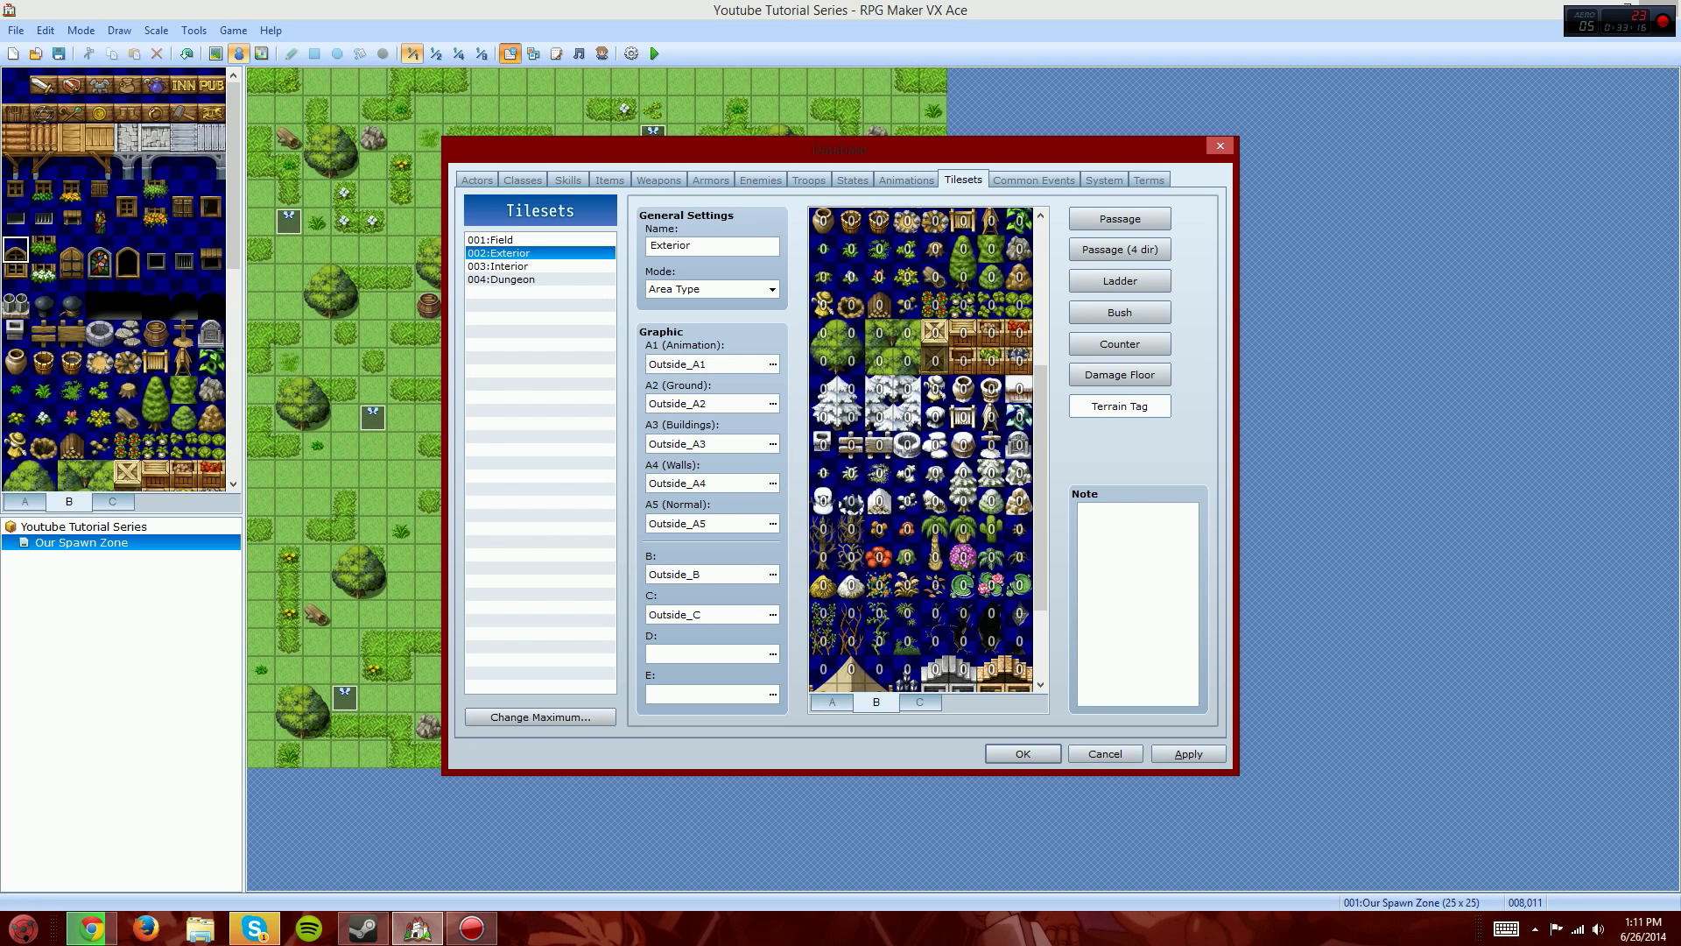
click(920, 703)
click(832, 702)
drag(1040, 553, 1040, 342)
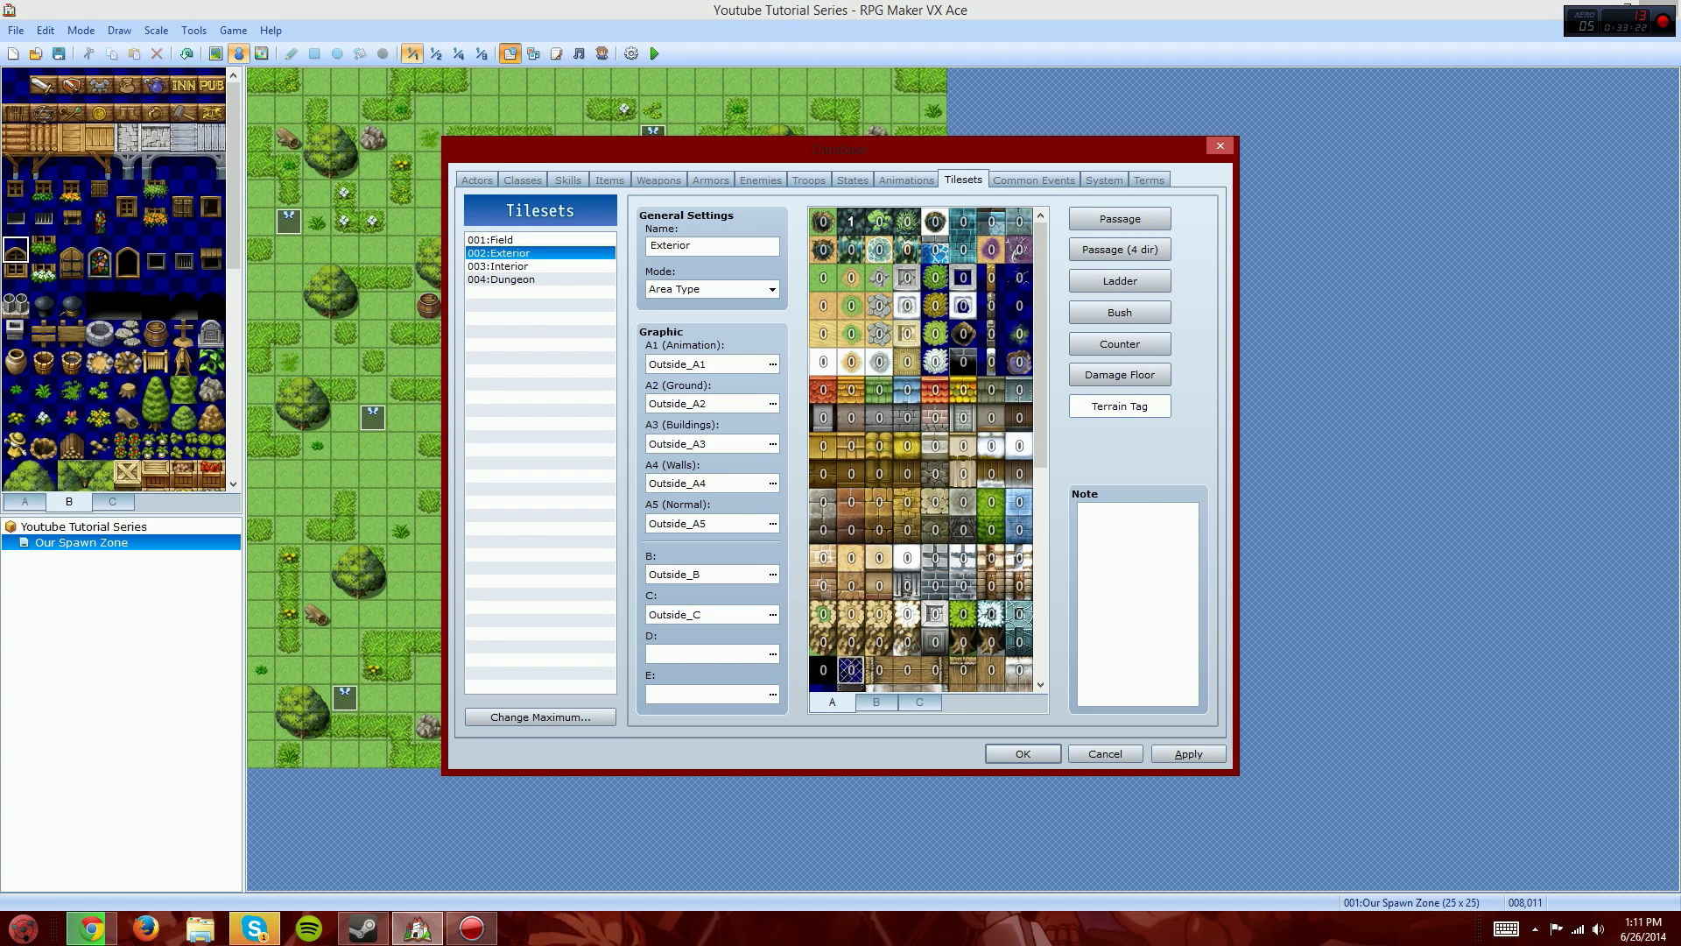
click(851, 221)
Step: View the Field tileset's Terrain Tag numbers on both sheets and the option's description, then switch back to the Passage settings
click(539, 240)
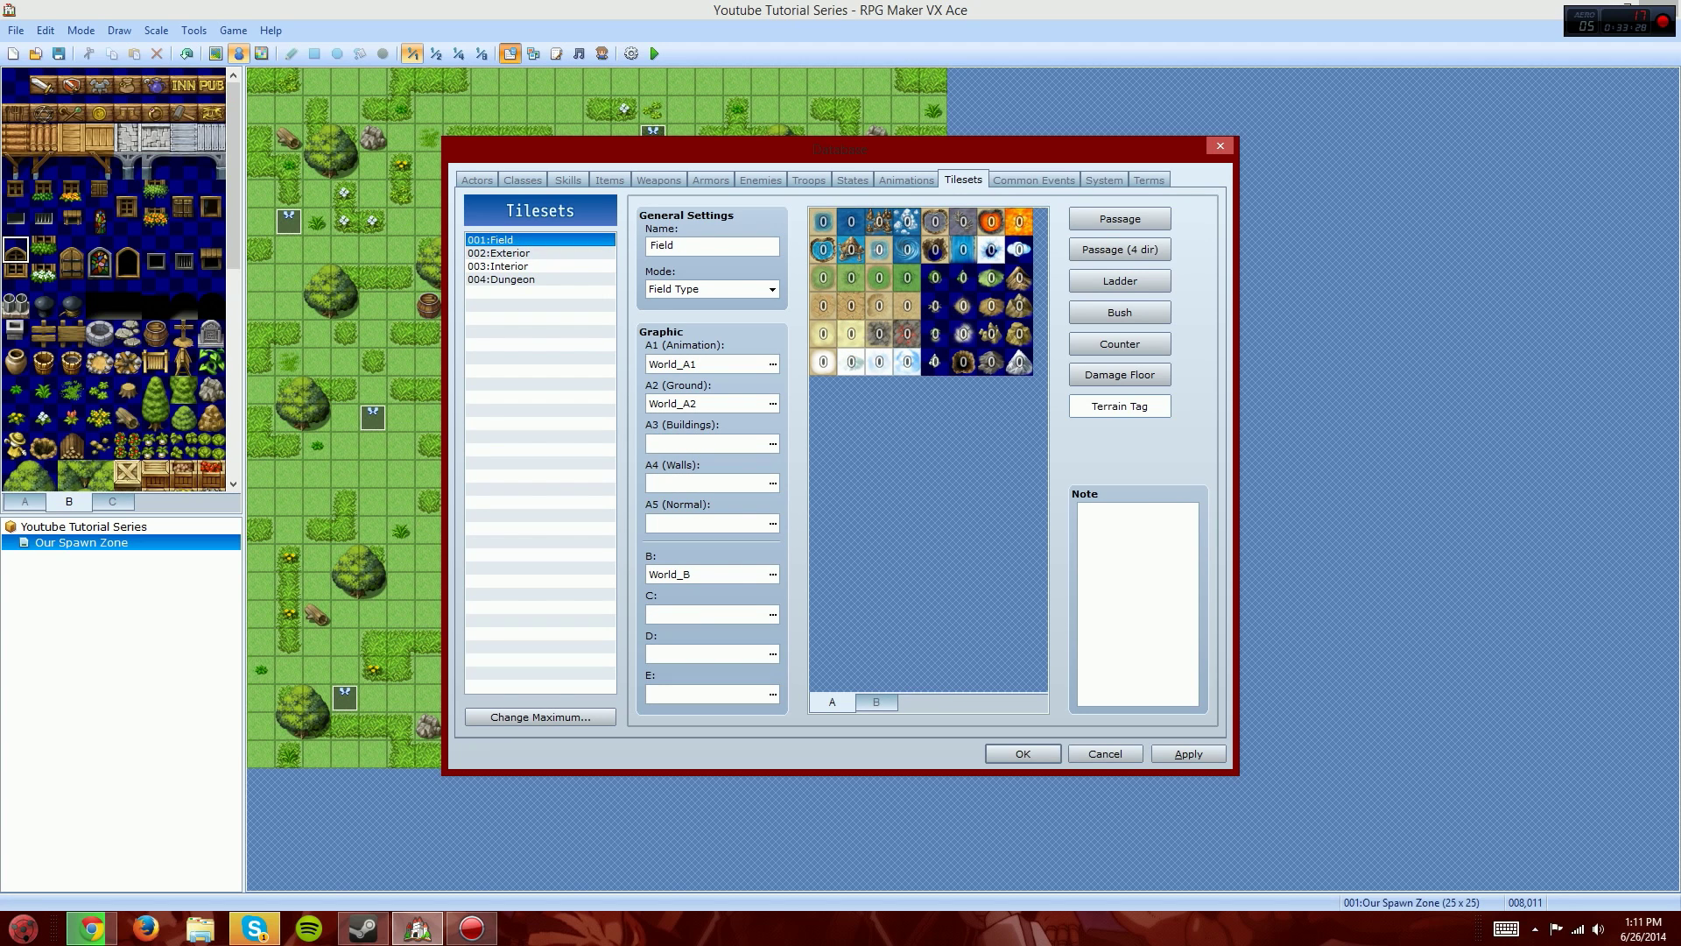
click(877, 702)
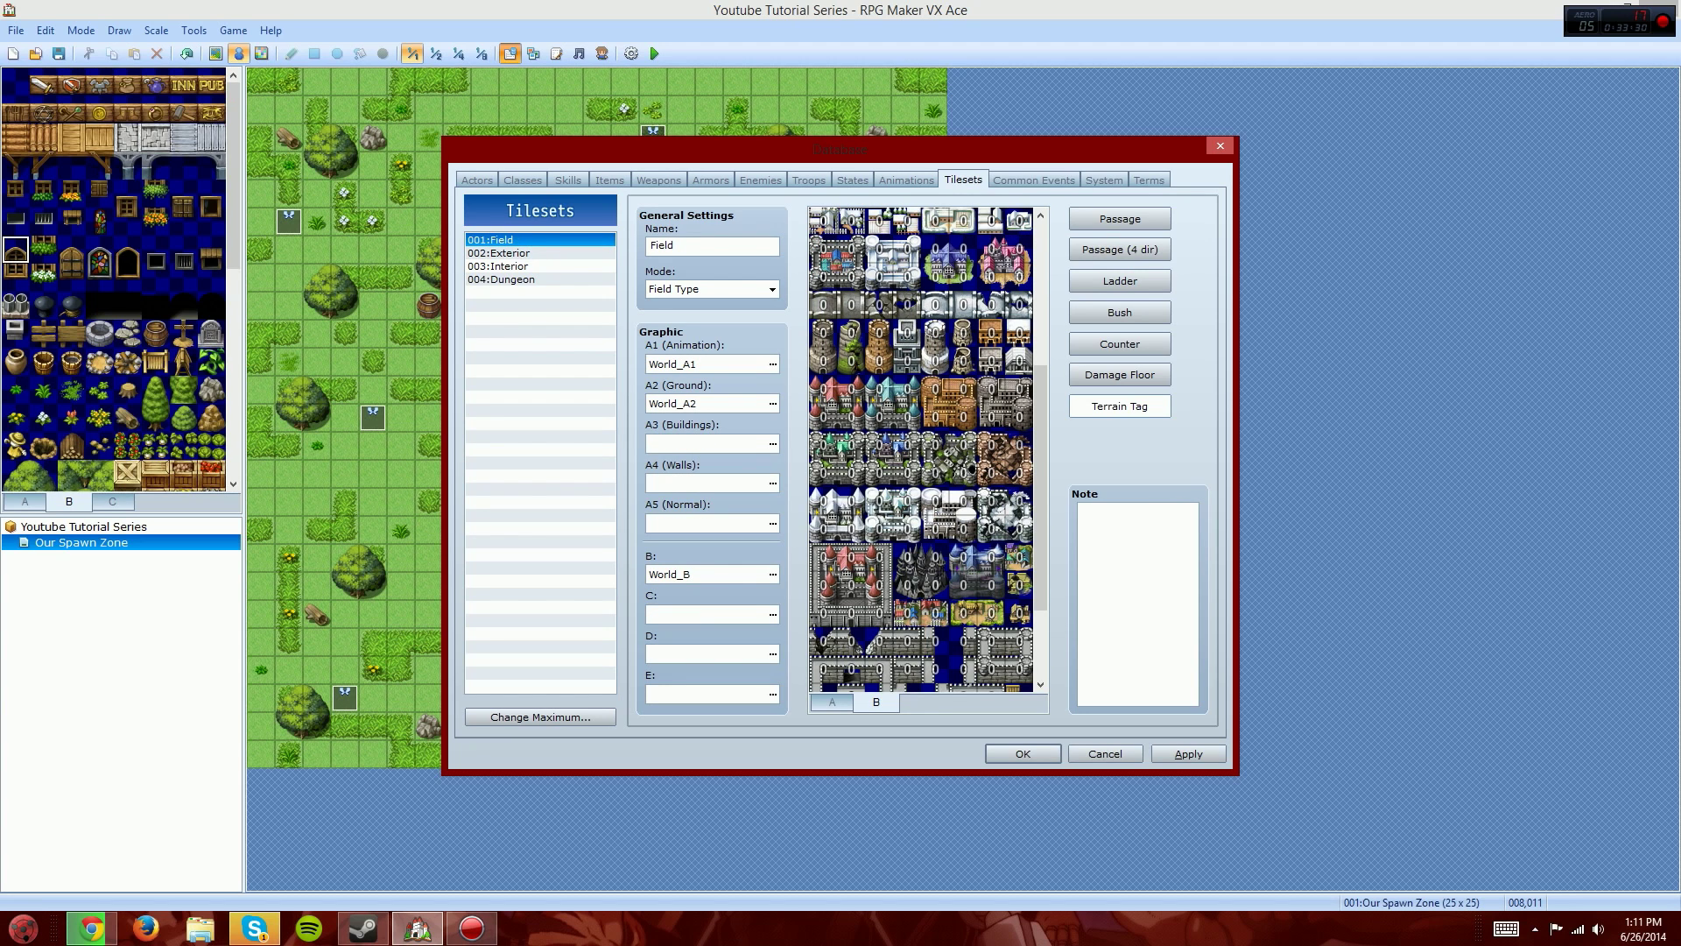
click(832, 702)
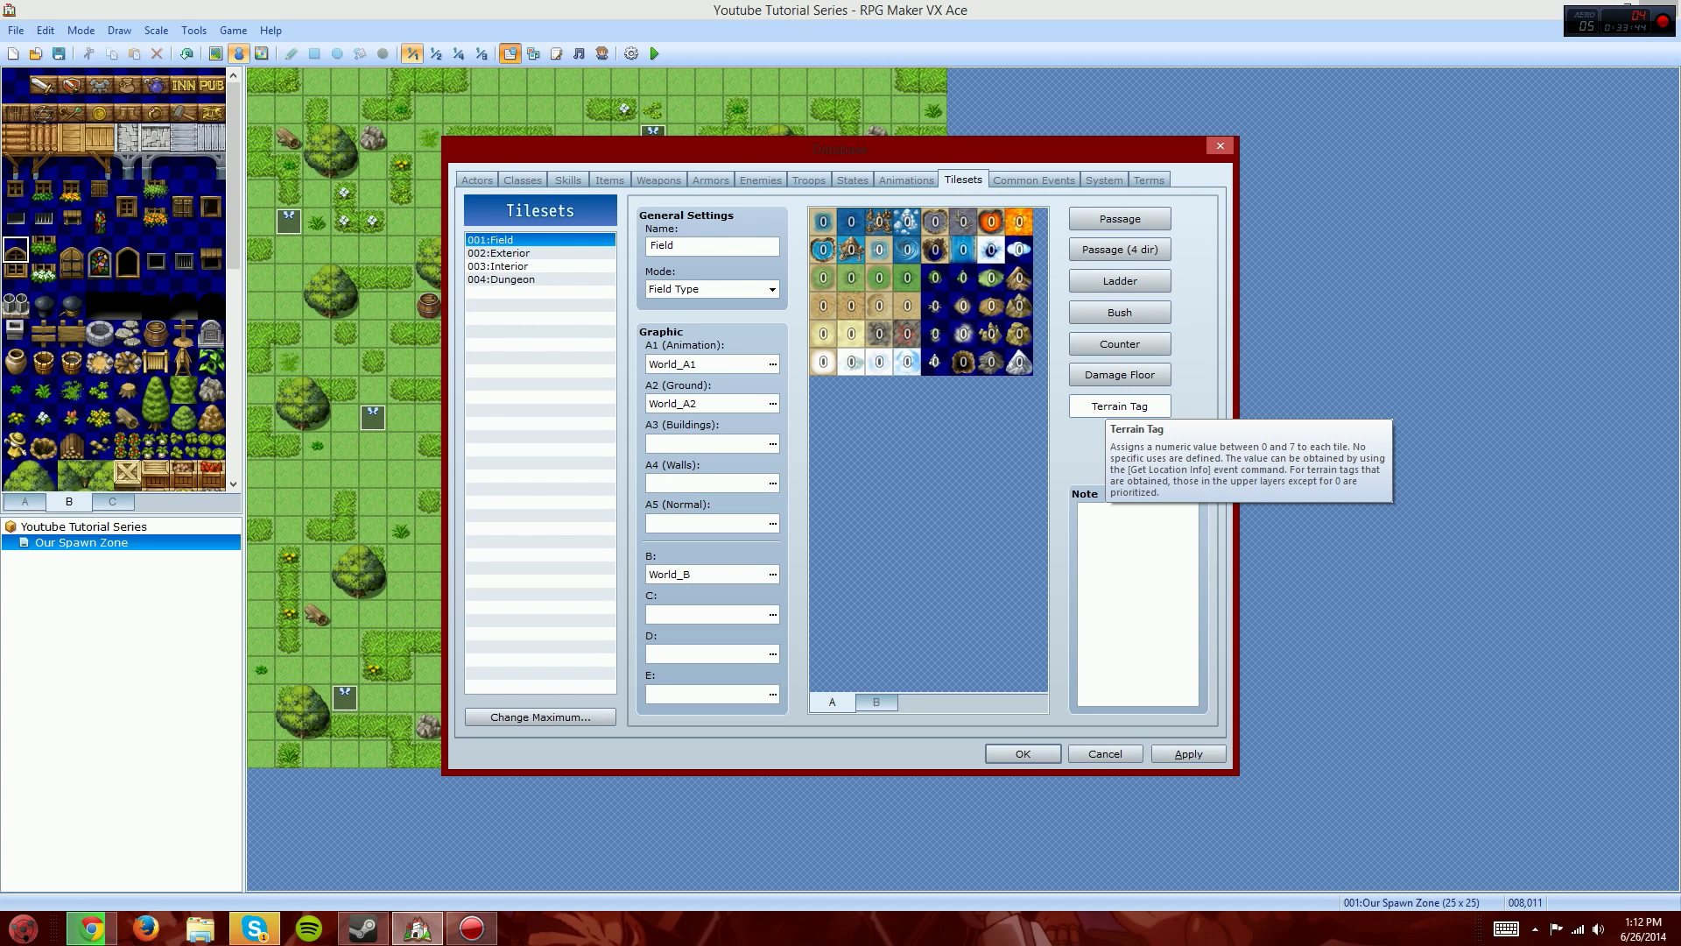
click(1120, 219)
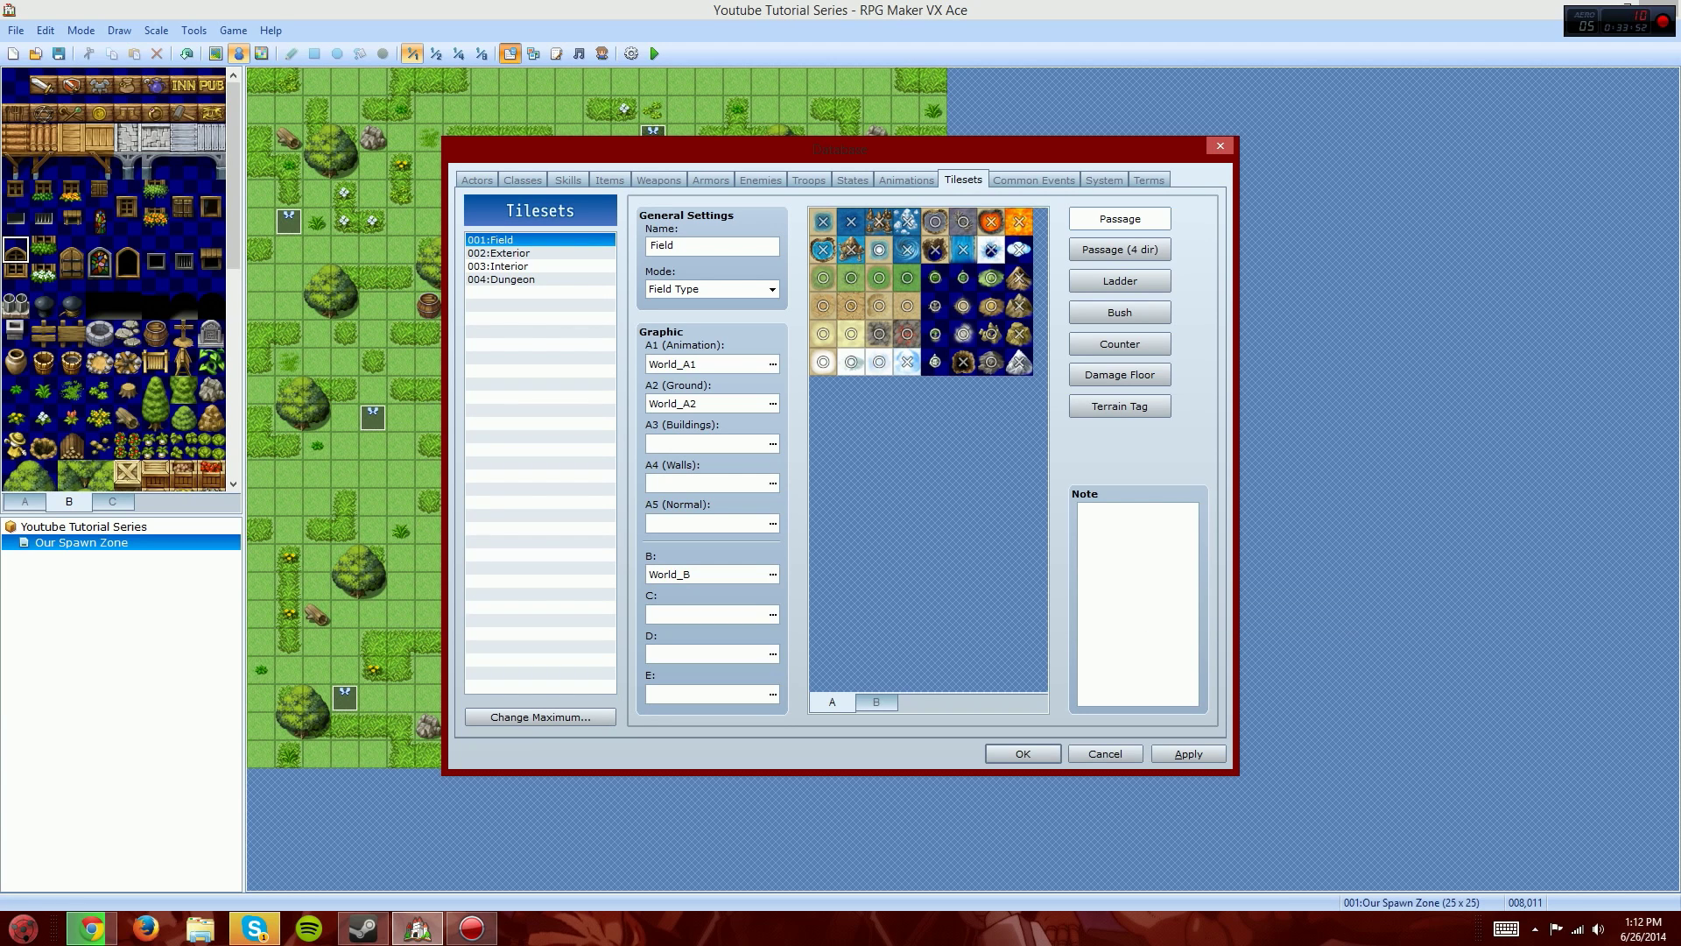
Step: Show the Common Events settings, view the event commands available for the first event and close the list without adding one
click(1033, 180)
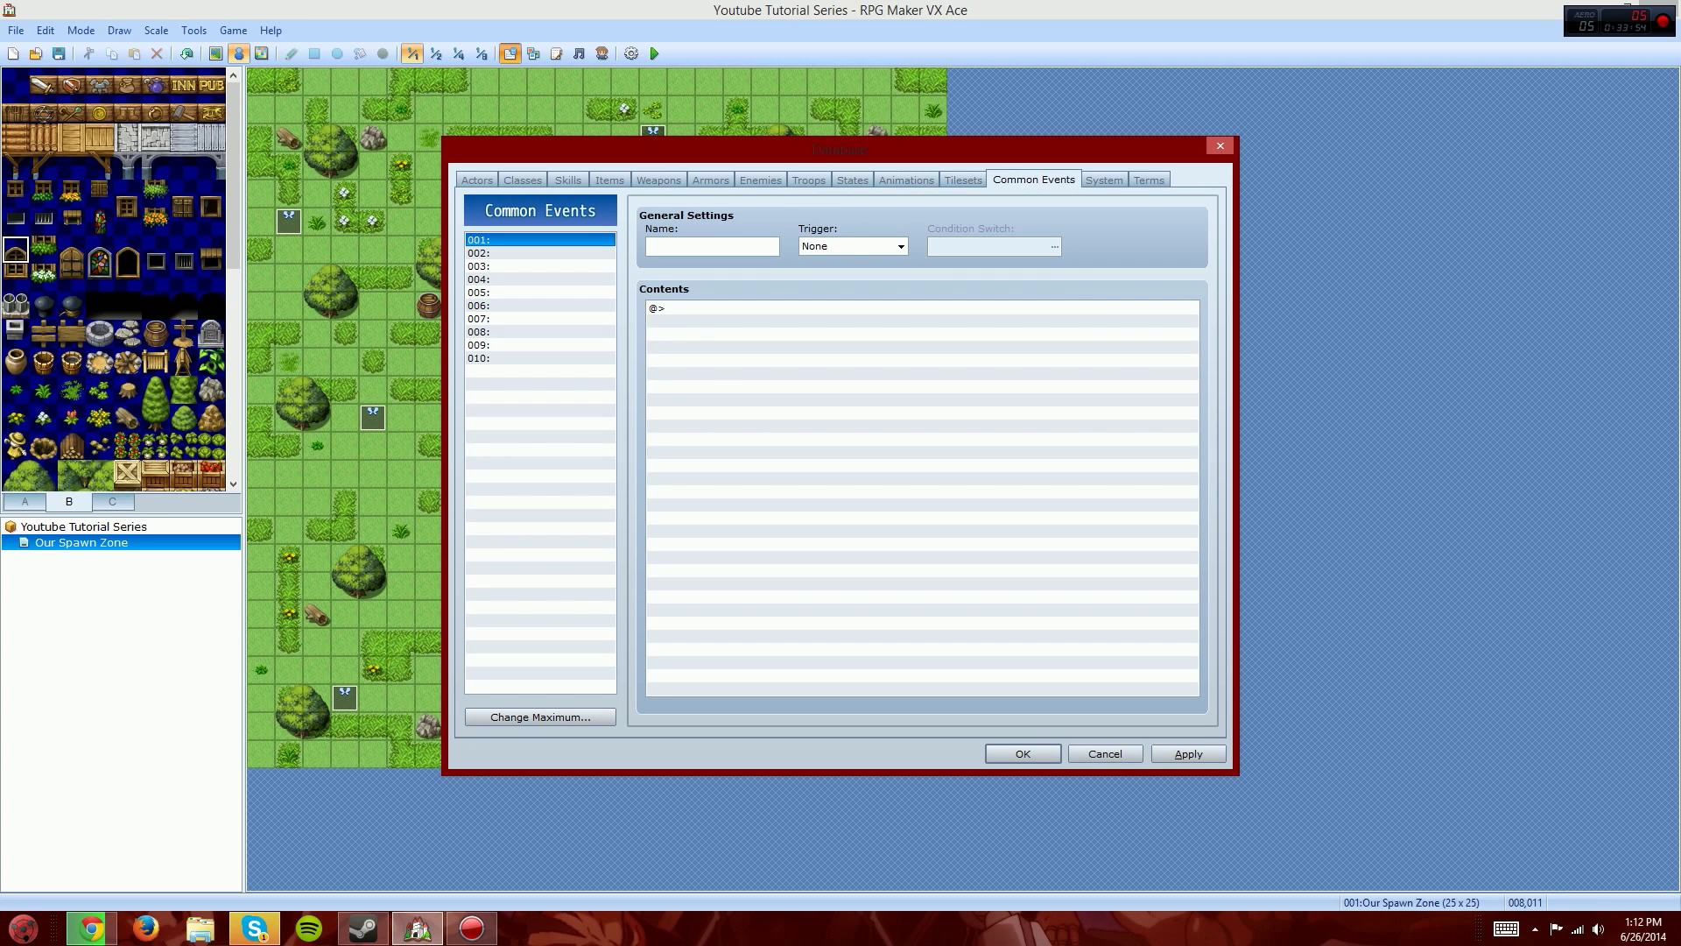
double_click(1016, 308)
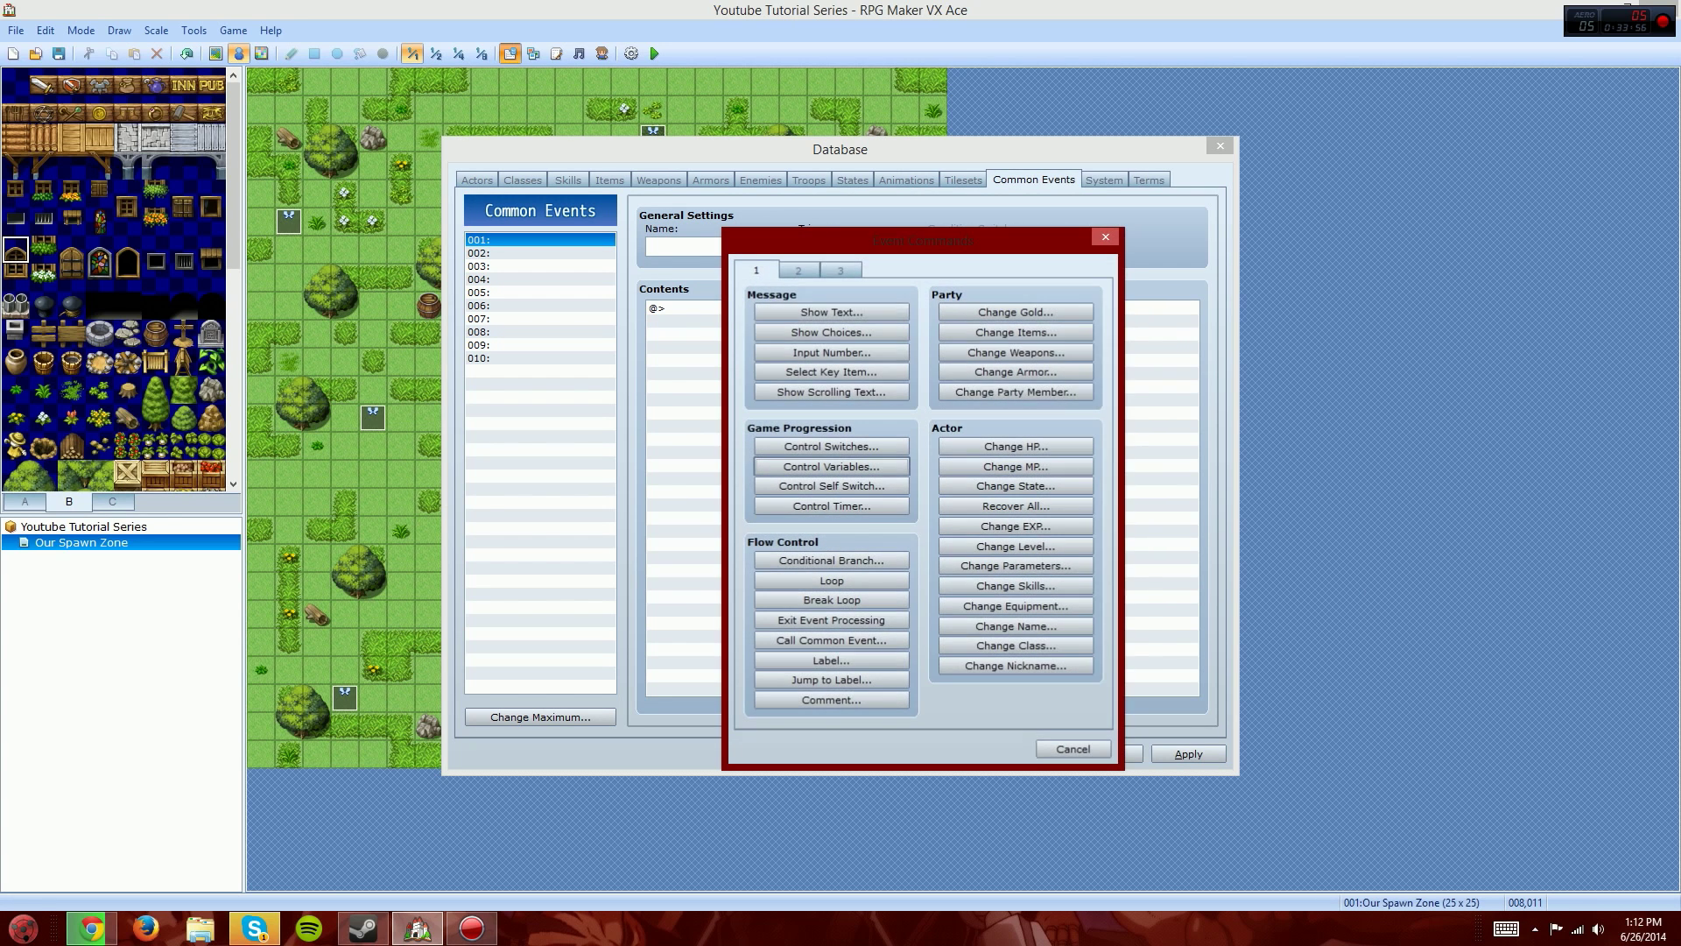
click(1073, 748)
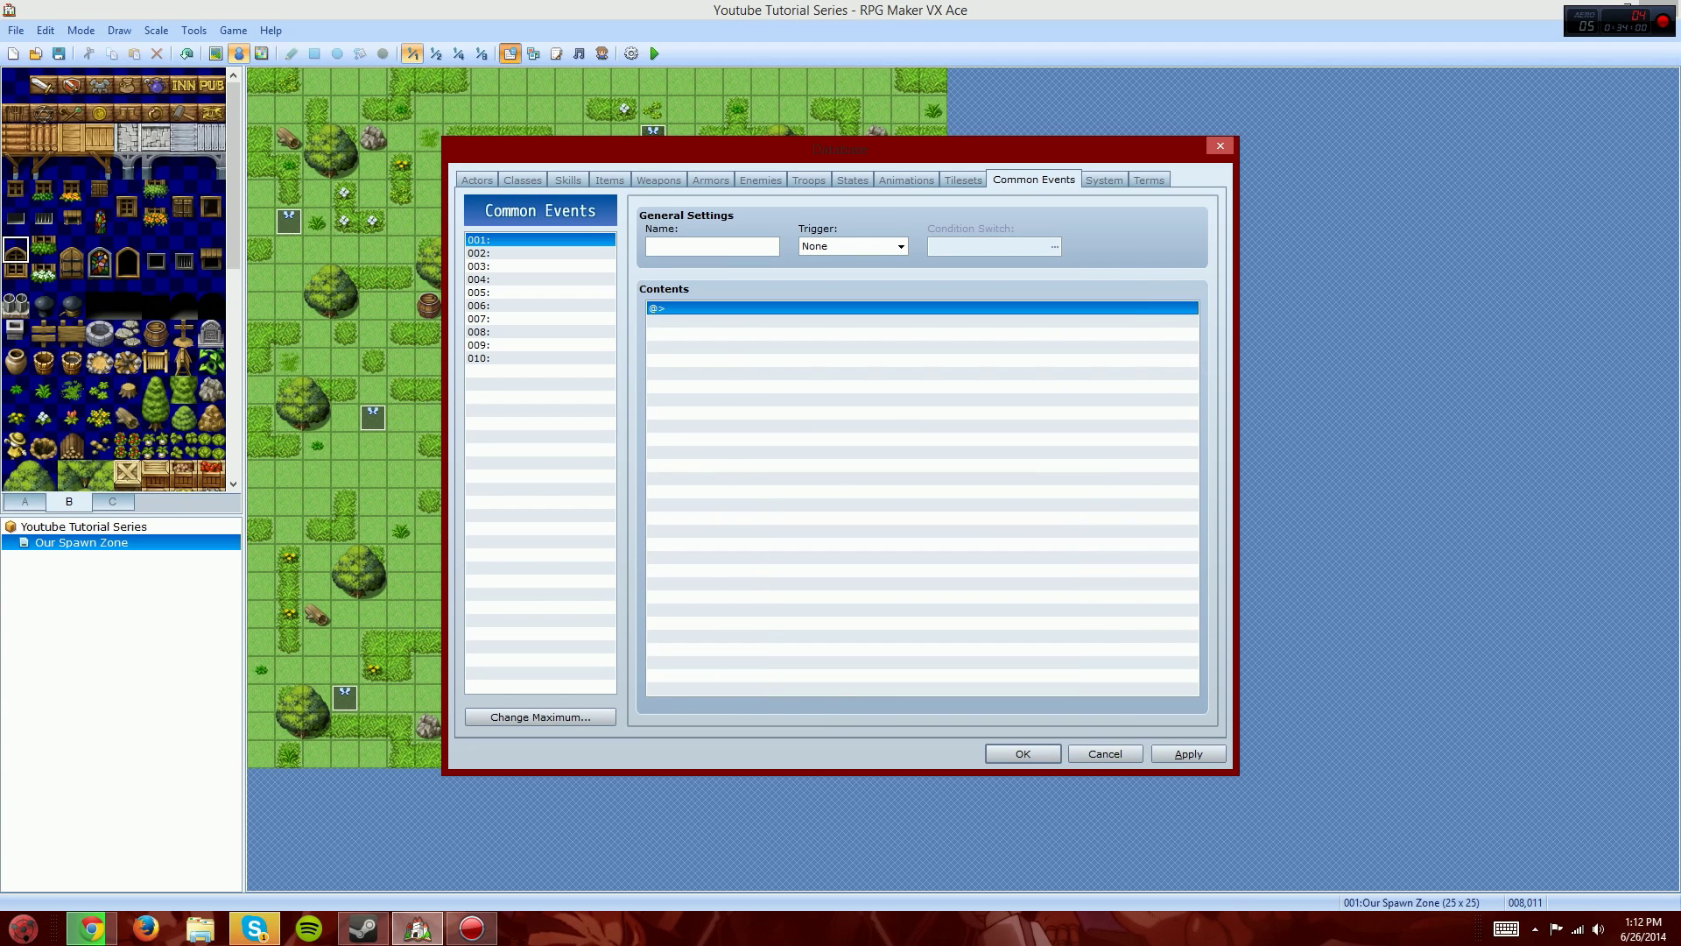
Step: Try the Autorun and Parallel Process triggers on the first common event and return its trigger to None
click(900, 246)
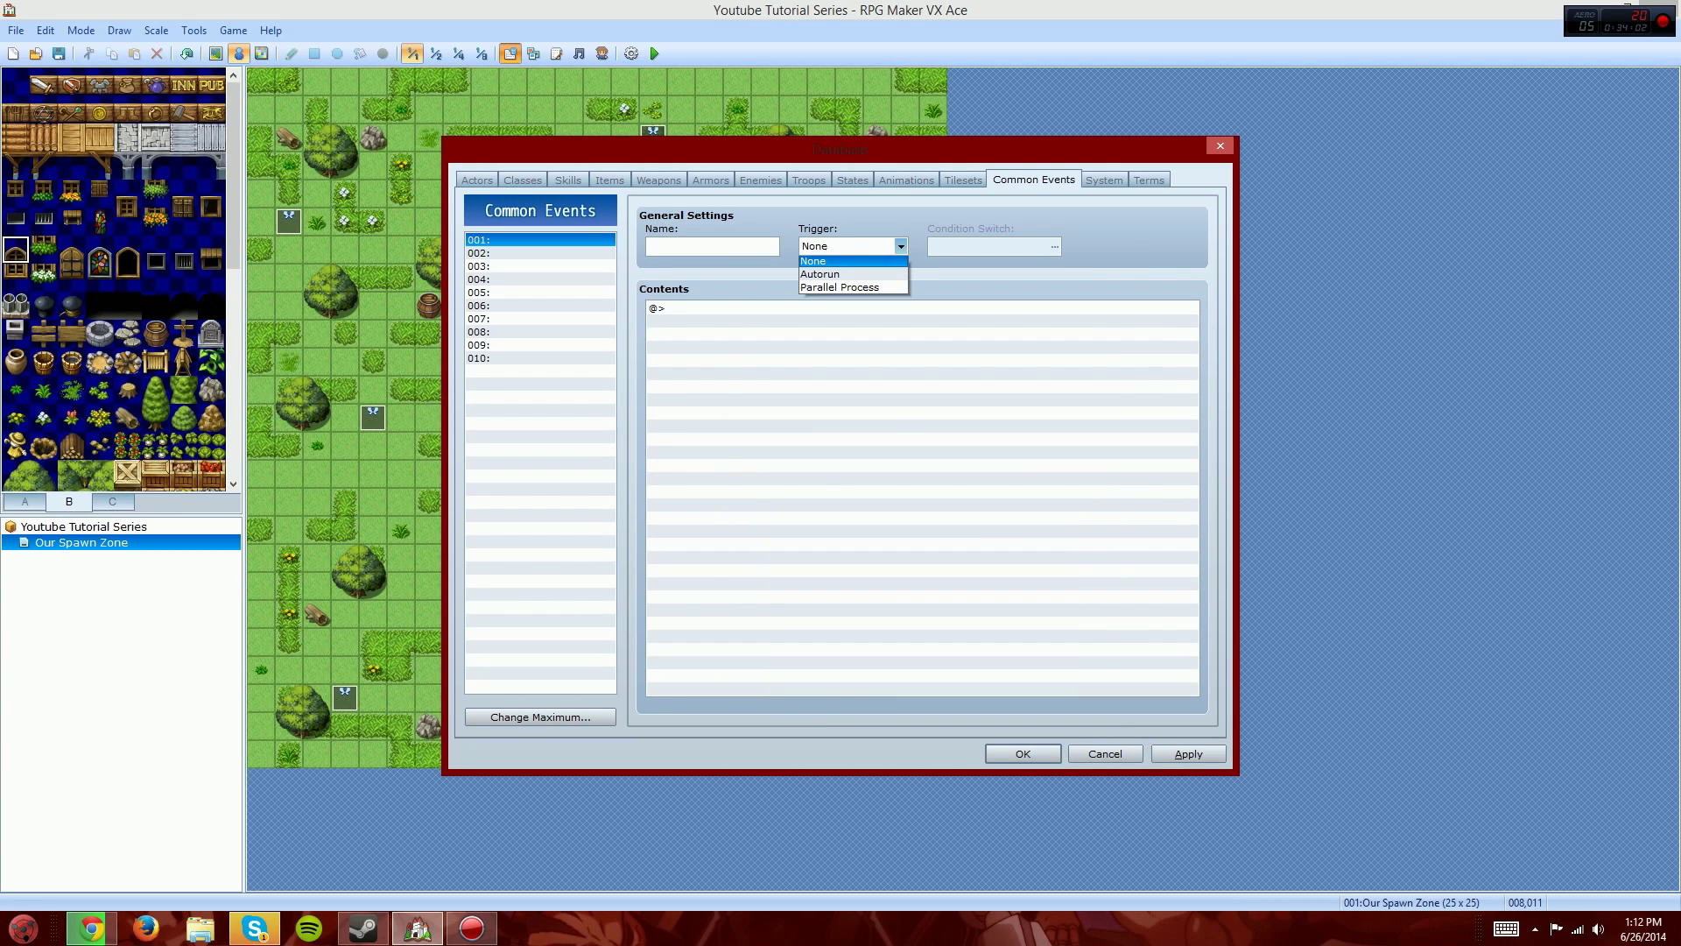
click(854, 274)
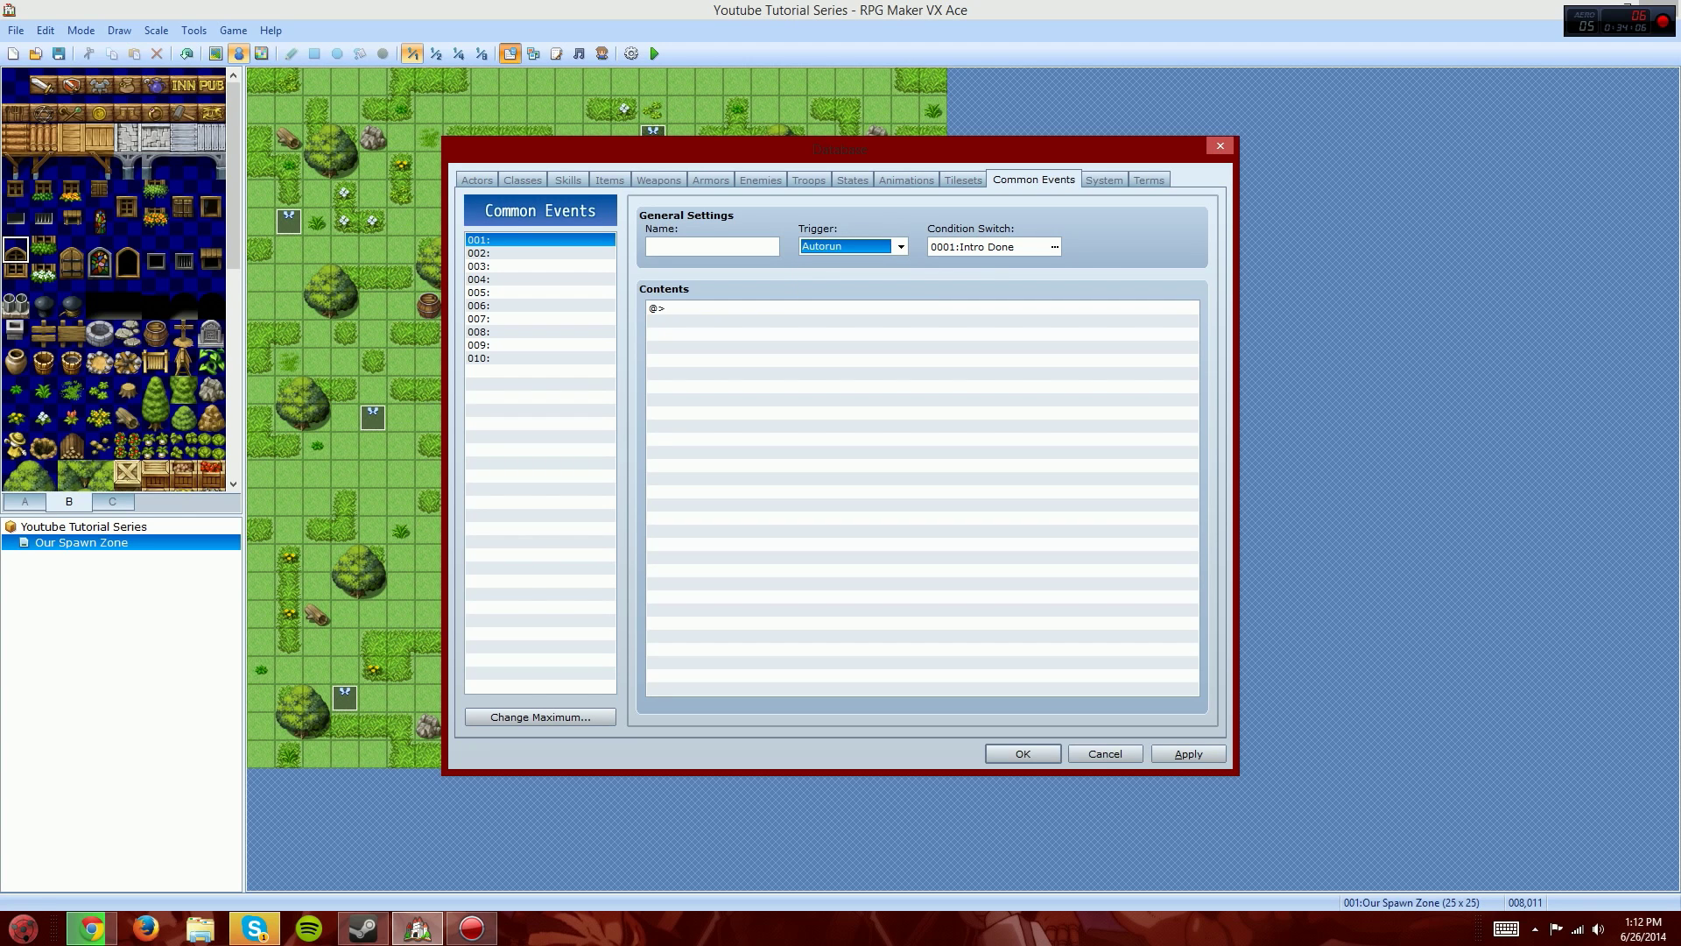
click(901, 246)
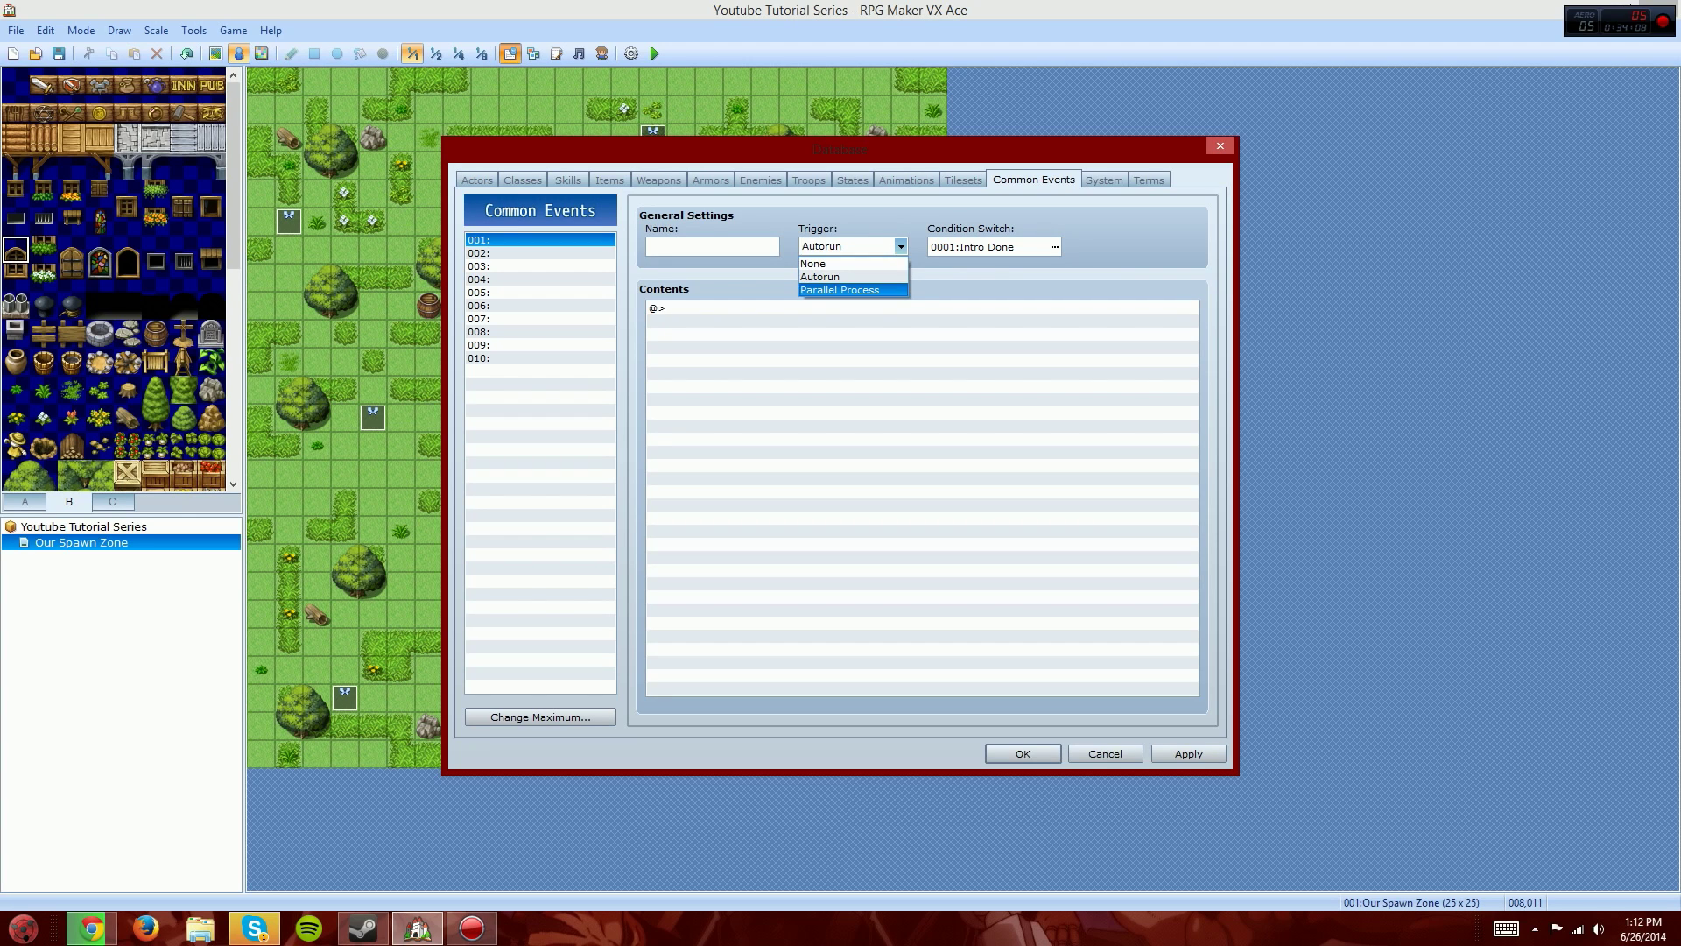
click(854, 288)
click(900, 246)
click(855, 260)
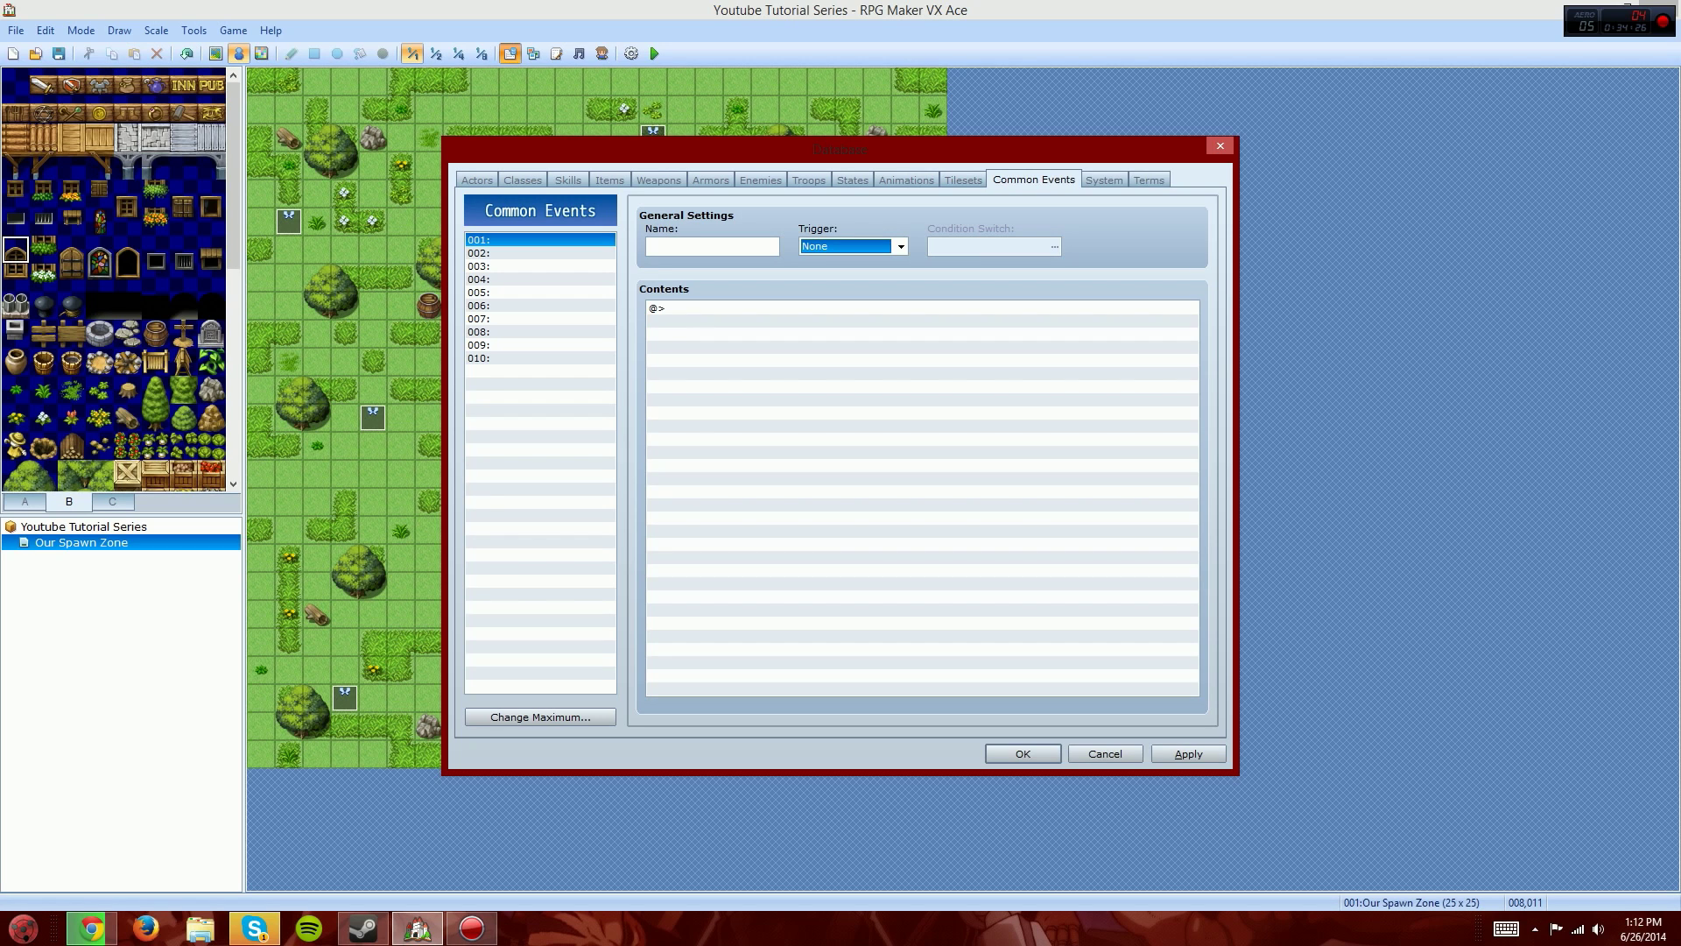
Step: In the System settings, change the initial party member to actor 012 and set the currency unit to Gold
click(1105, 180)
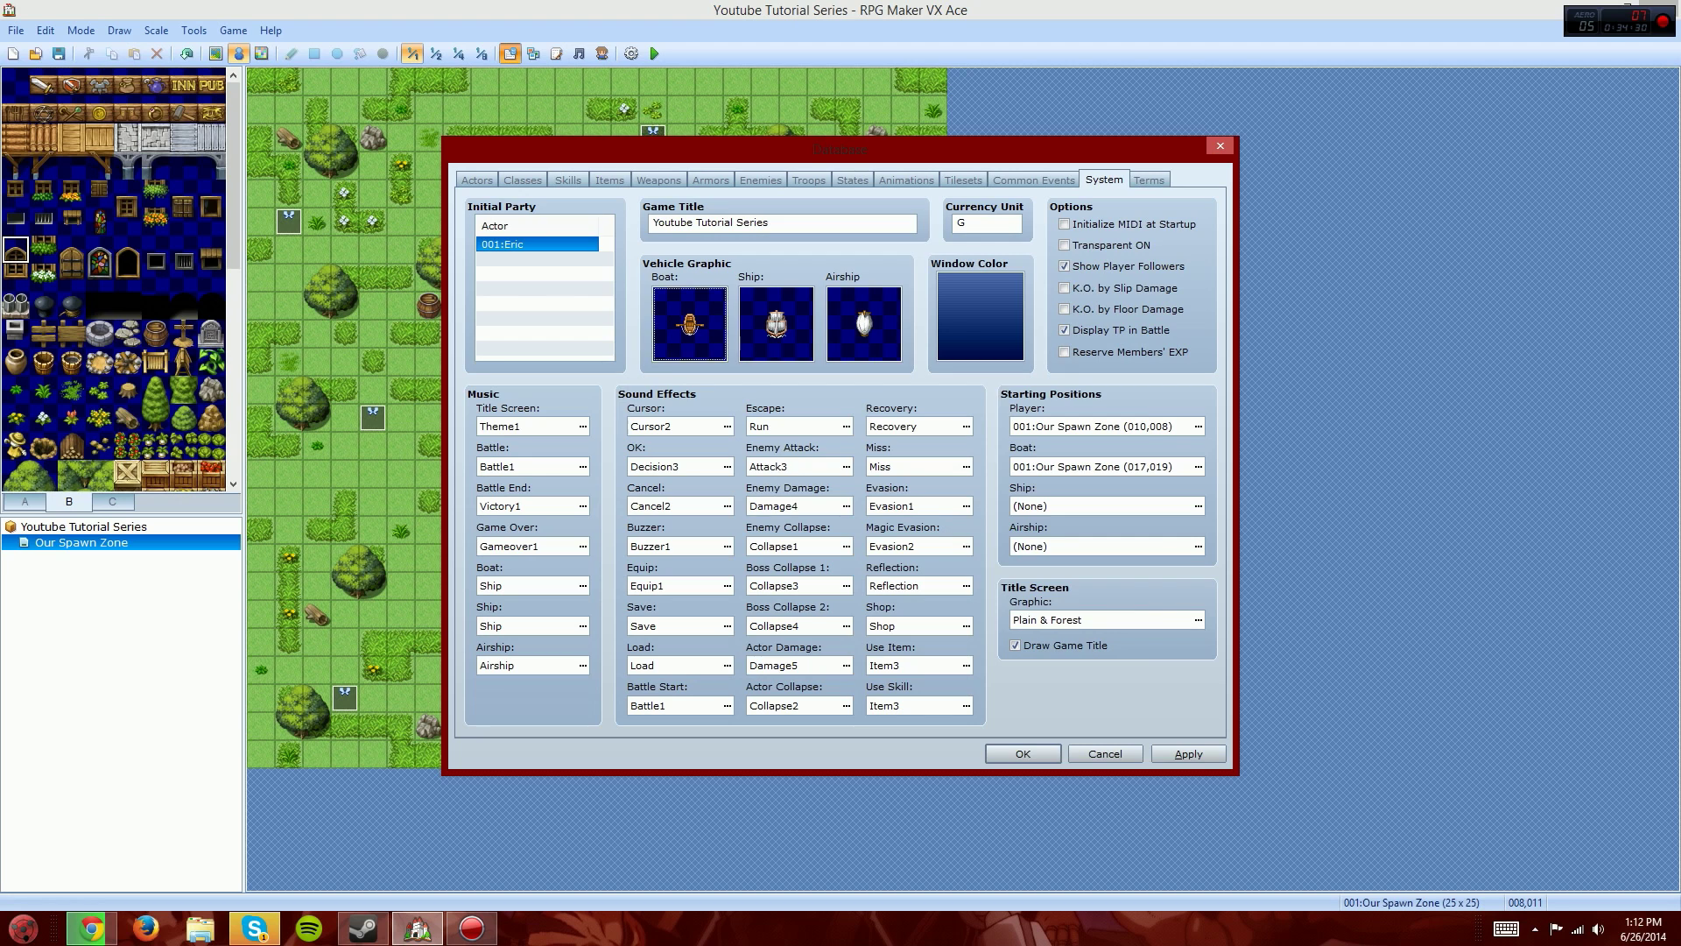
double_click(689, 324)
key(Escape)
double_click(537, 245)
click(558, 299)
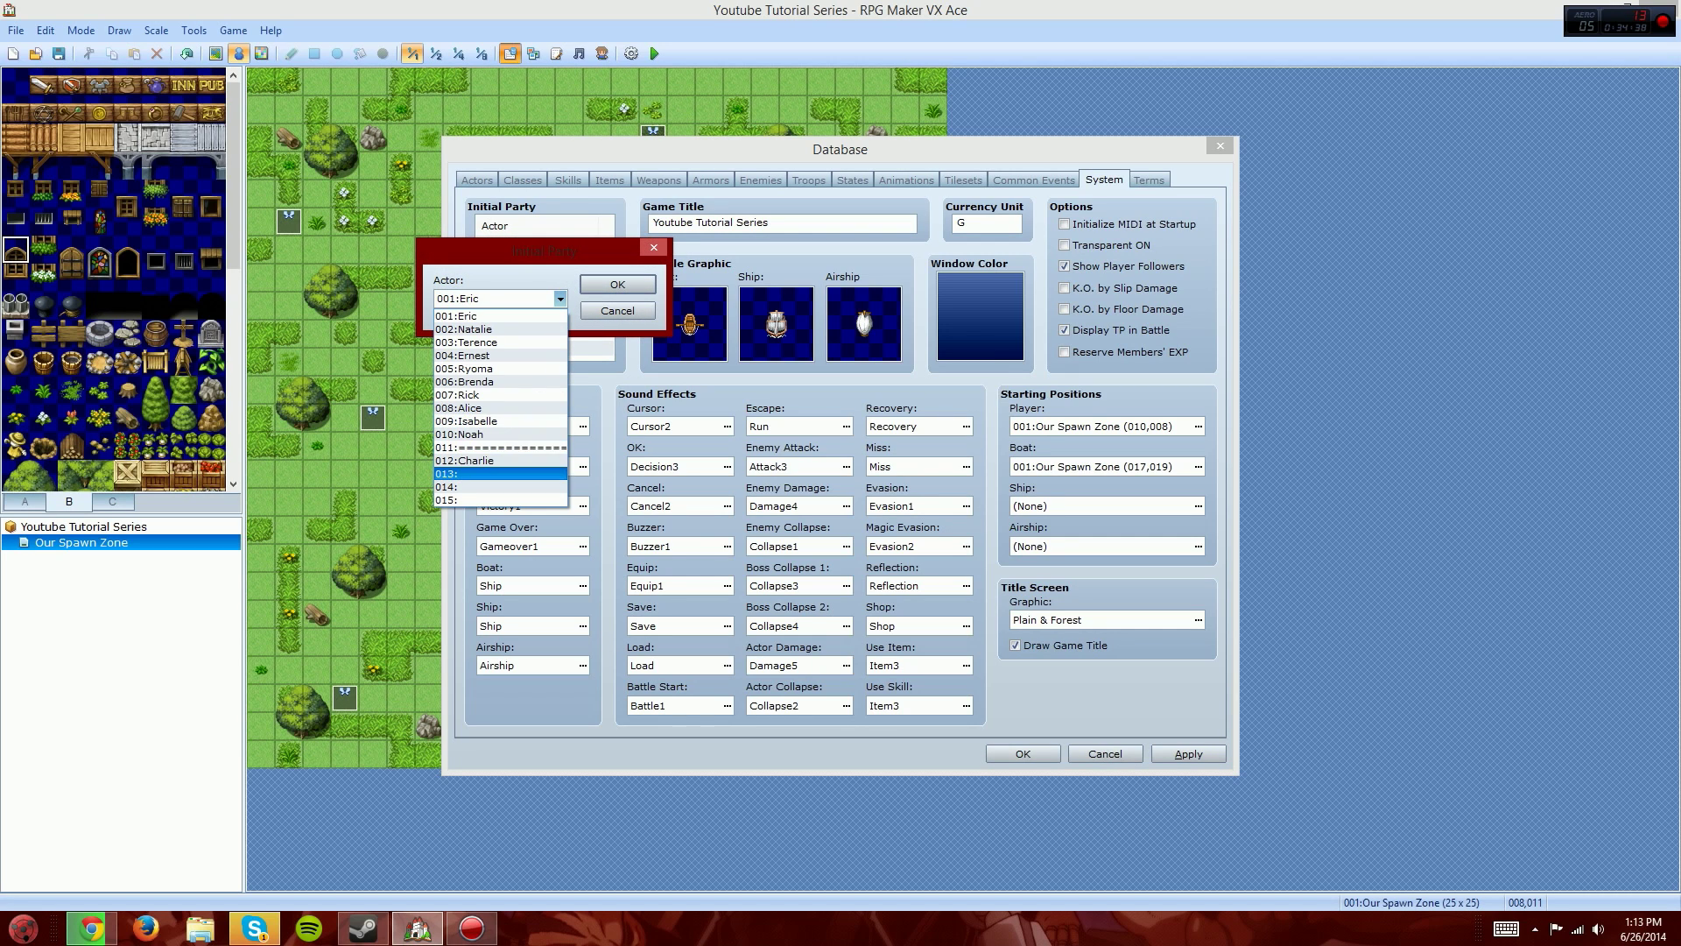
click(472, 460)
key(Return)
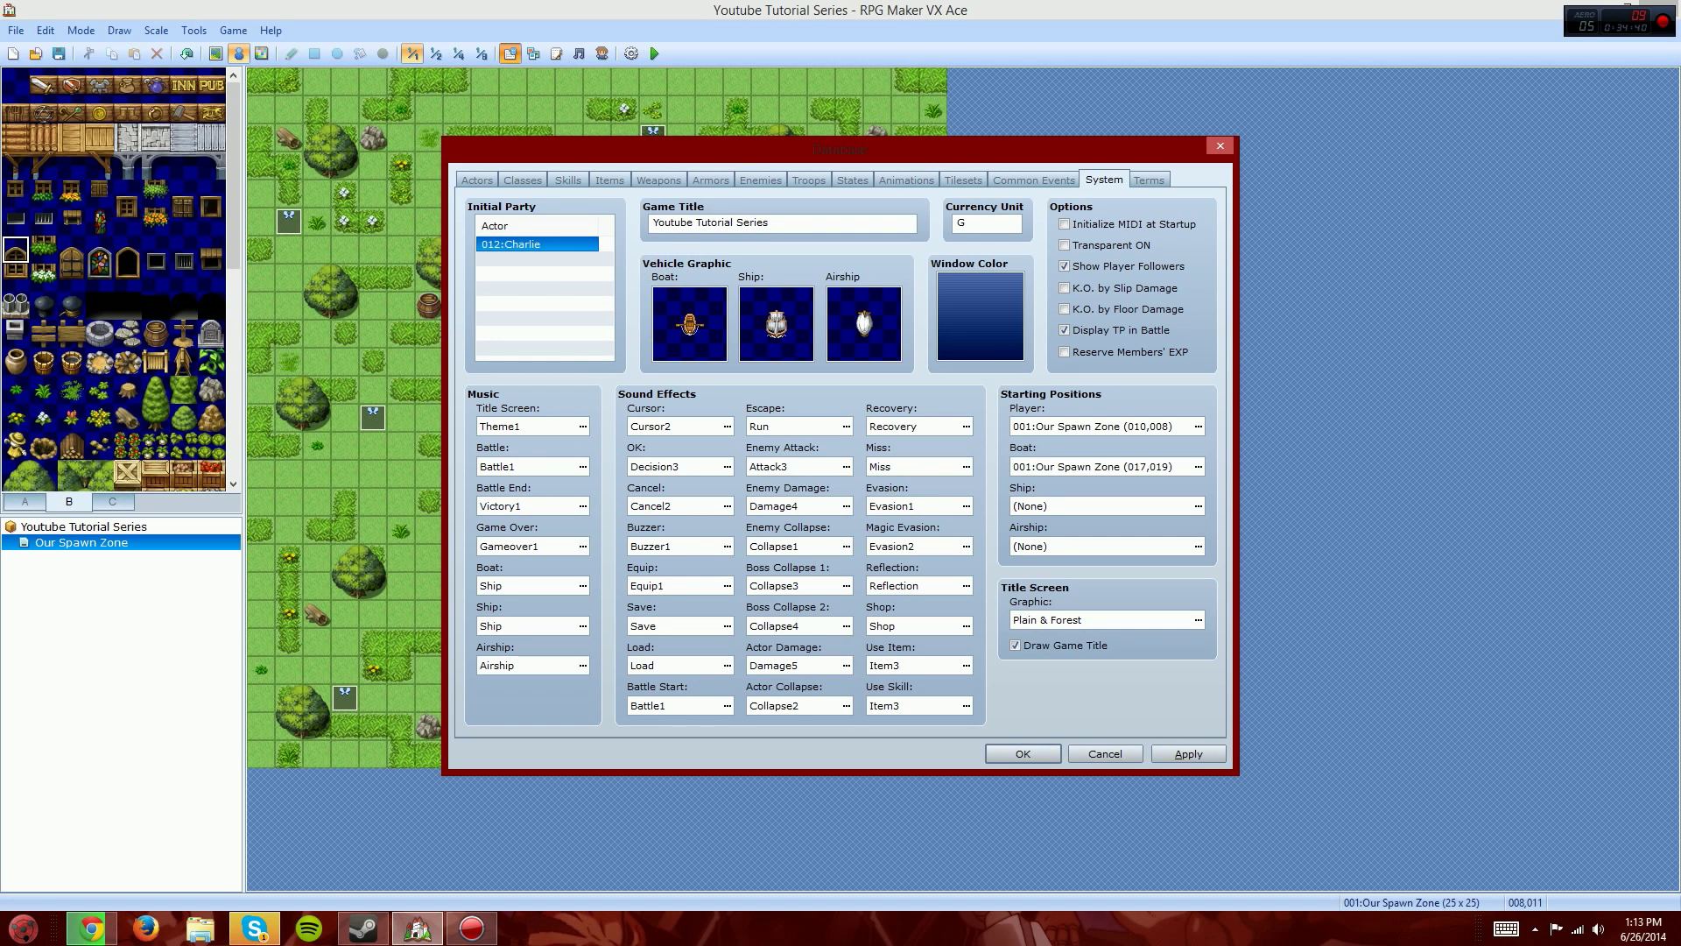
double_click(967, 223)
text(Gold)
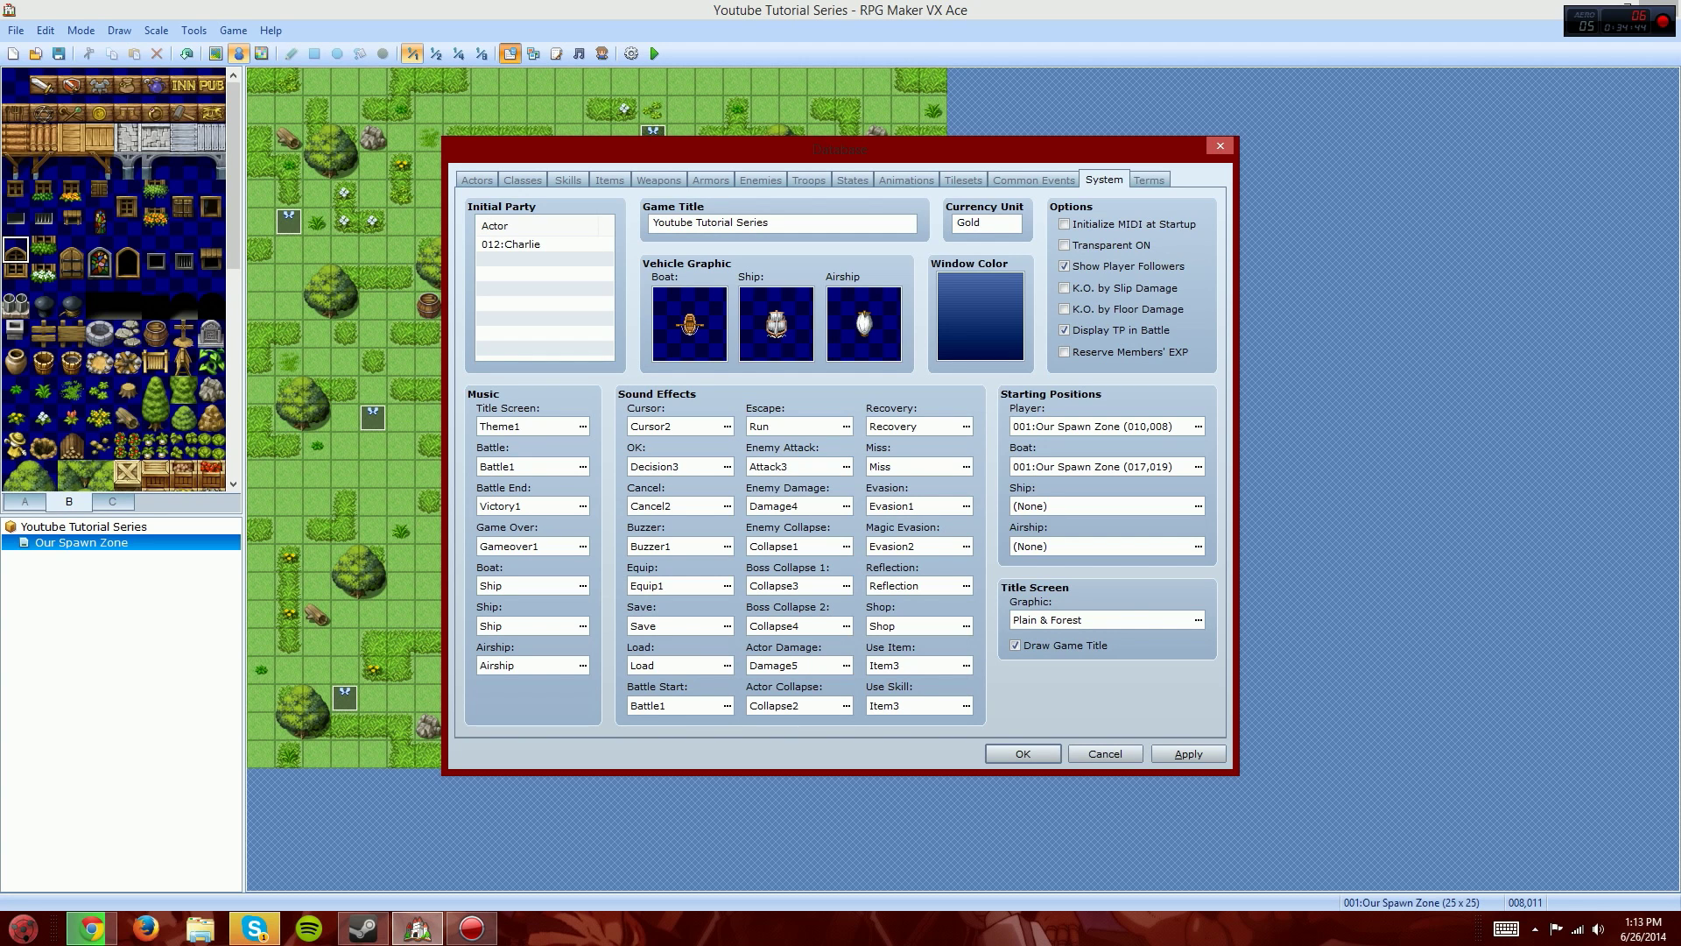
Step: Try the sailing ship sprite as the Boat graphic and return to the rowing boat from the Vehicle set
double_click(689, 324)
click(826, 307)
click(743, 307)
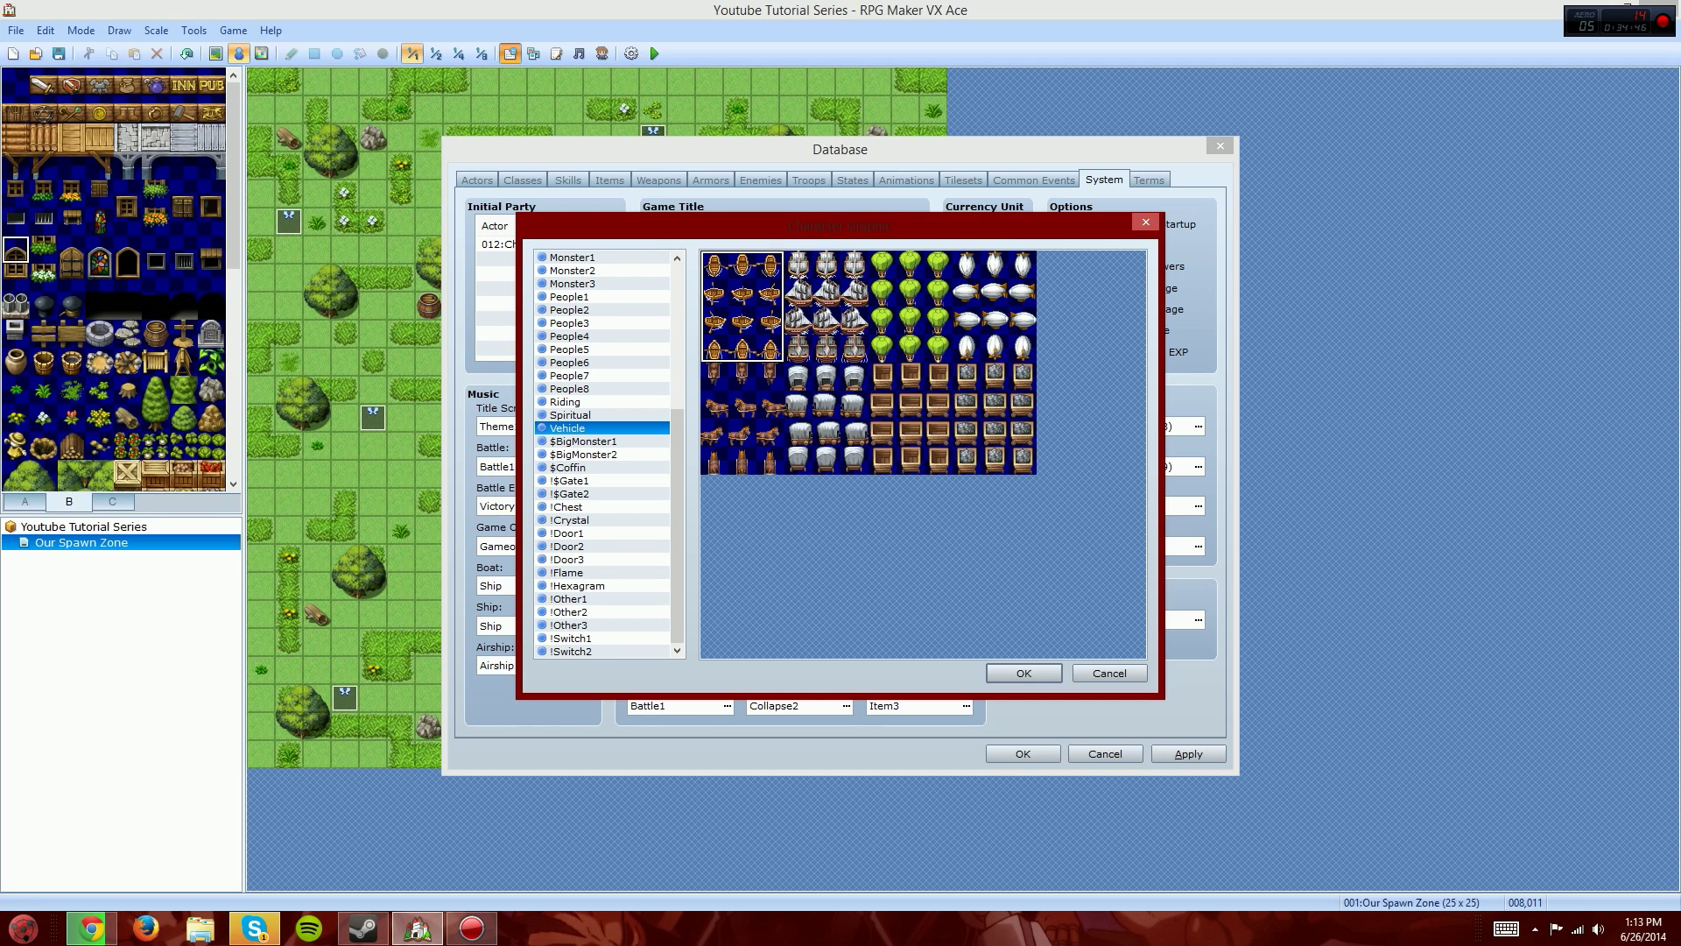
click(1024, 673)
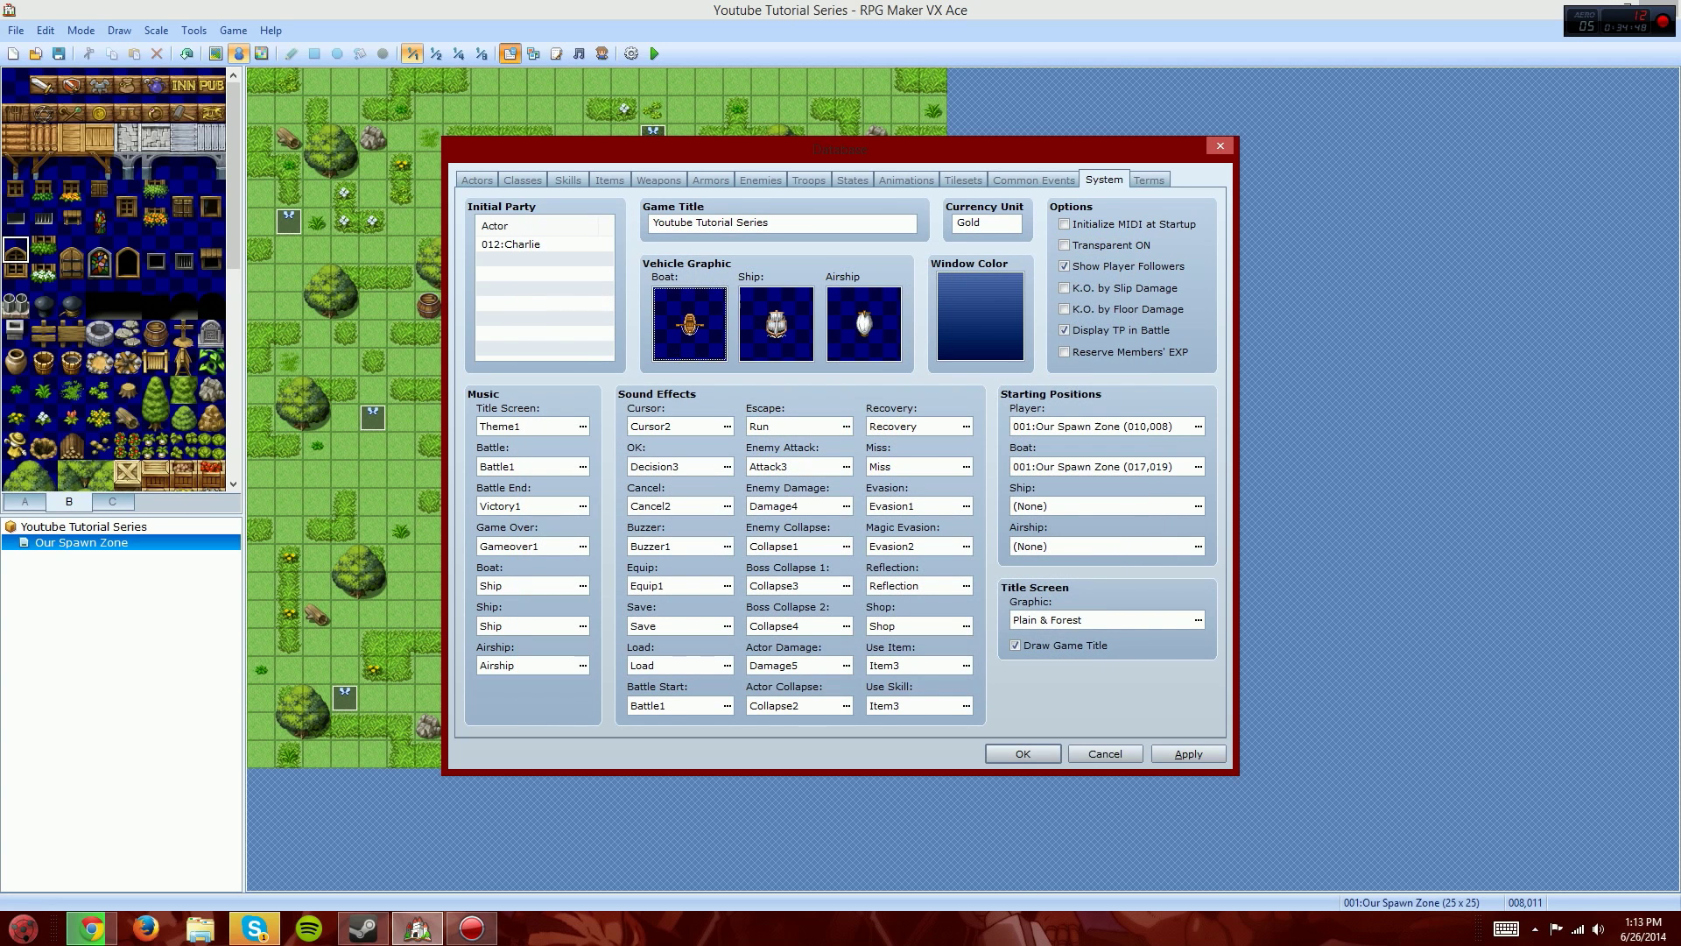
Step: Set the Airship graphic to the green balloon from the Vehicle set
double_click(864, 324)
click(909, 307)
click(994, 307)
click(826, 306)
click(910, 306)
click(1024, 673)
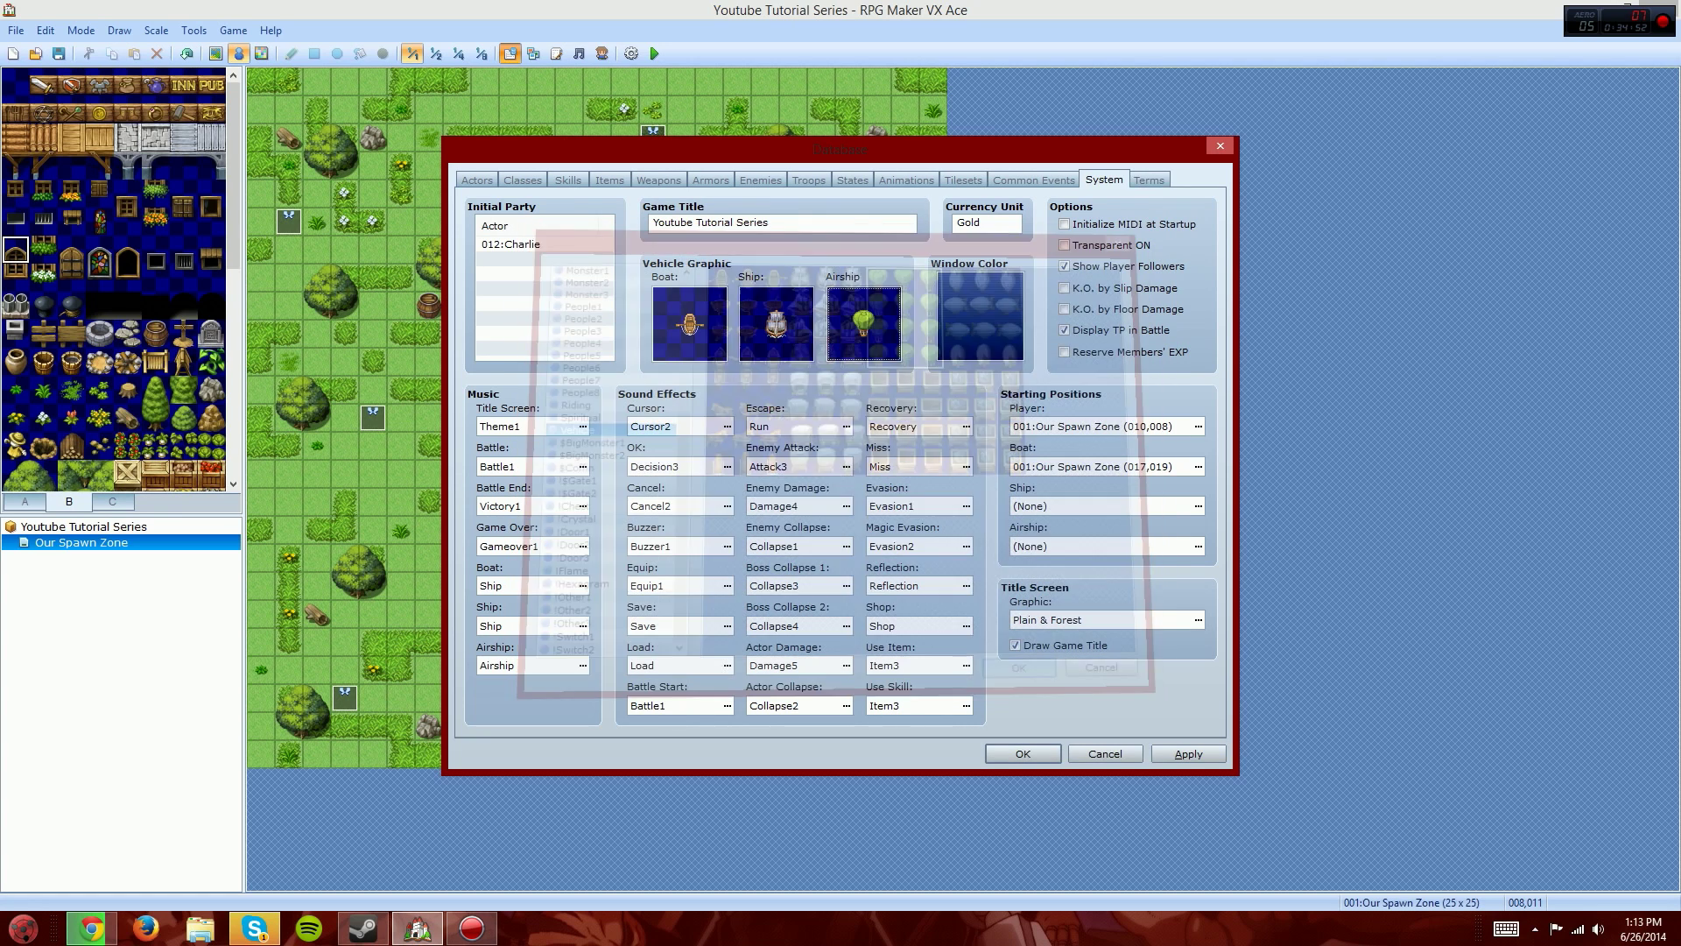
Step: Try a greener window color with the Green tone at 102 and discard the change
double_click(980, 316)
mouse_move(785, 450)
mouse_down()
mouse_move(828, 449)
mouse_move(807, 449)
mouse_up()
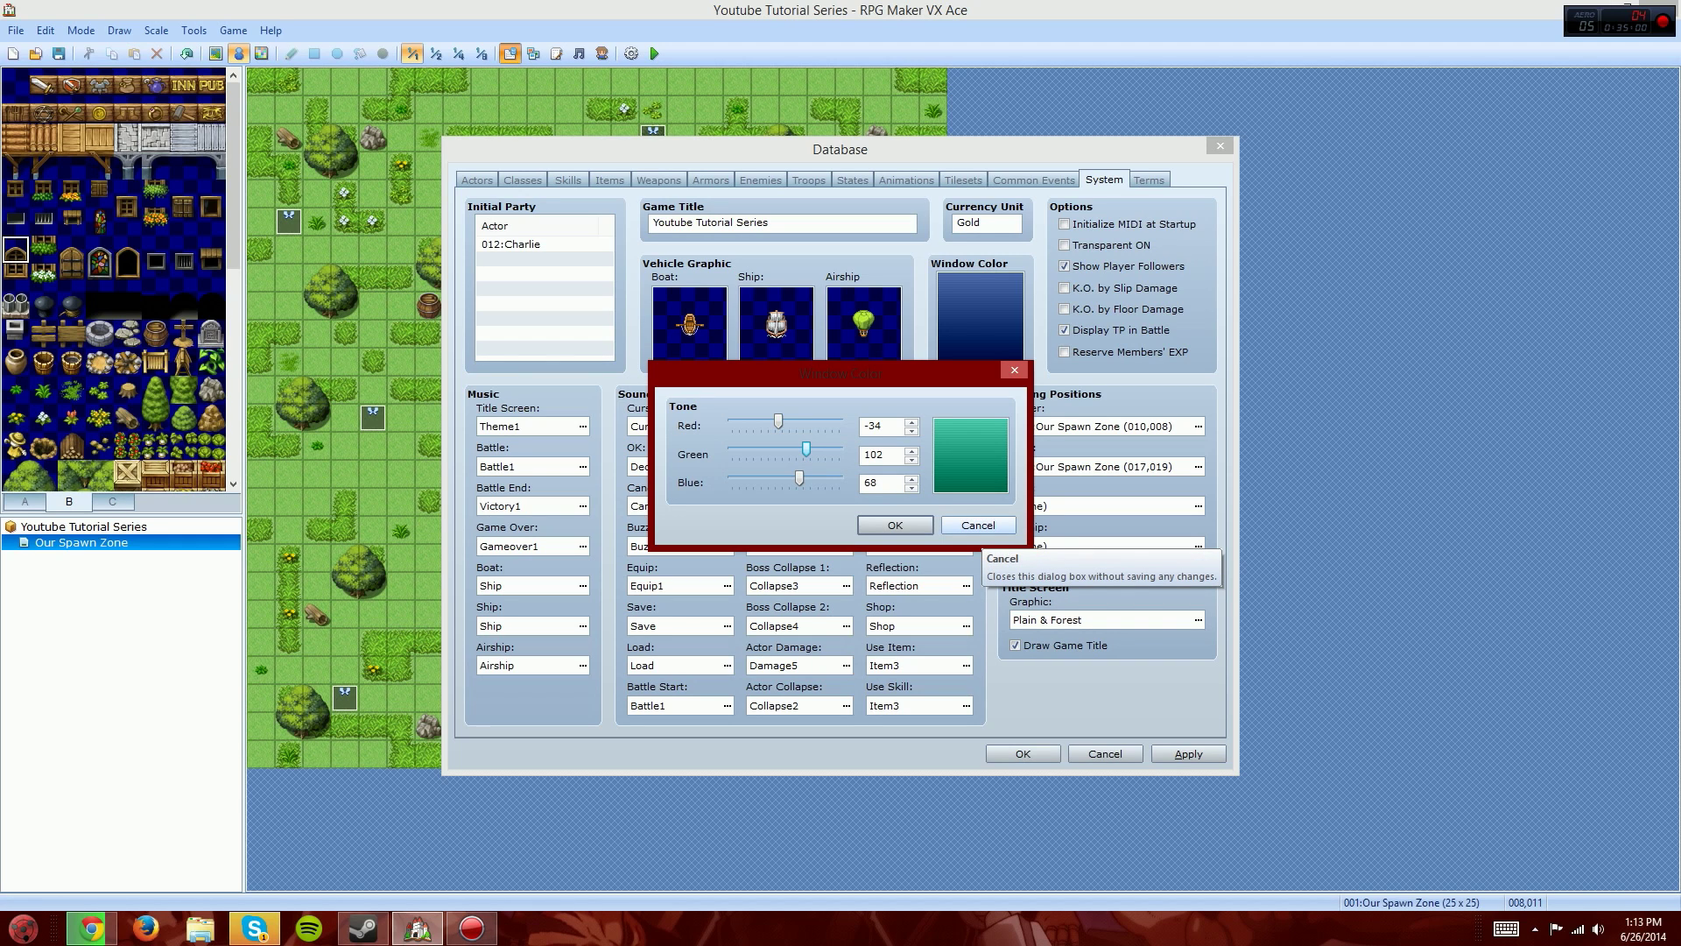
click(978, 526)
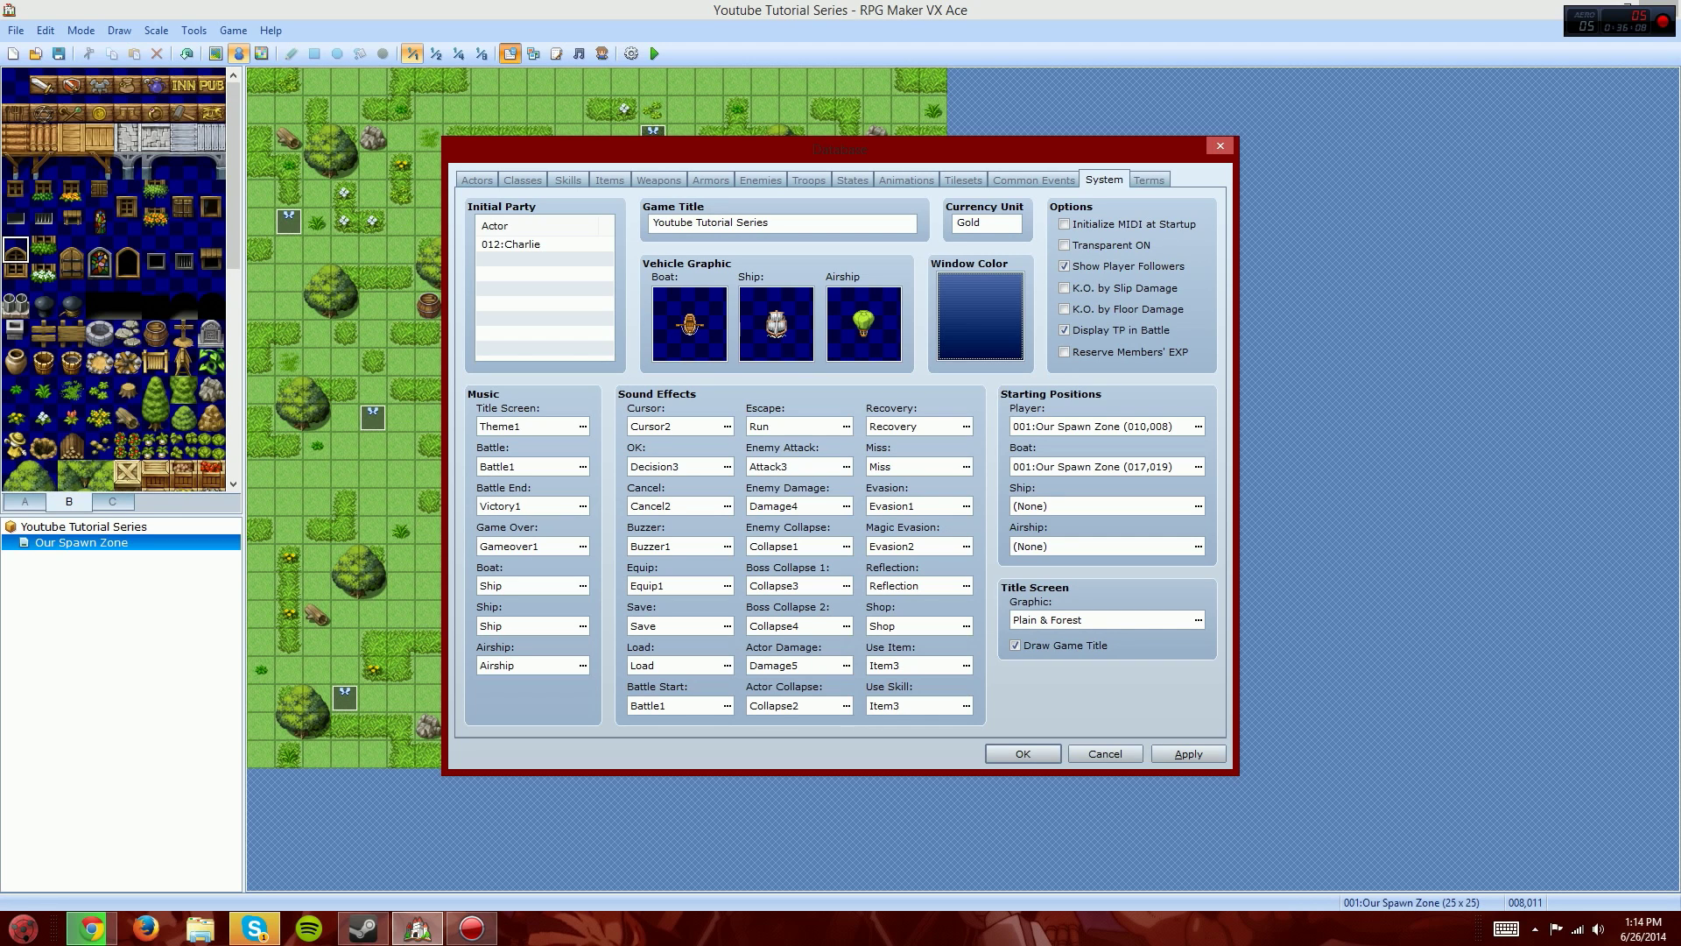
Step: View the map used for choosing the player's starting position and close it without changing the position
click(1197, 427)
click(827, 350)
click(1135, 725)
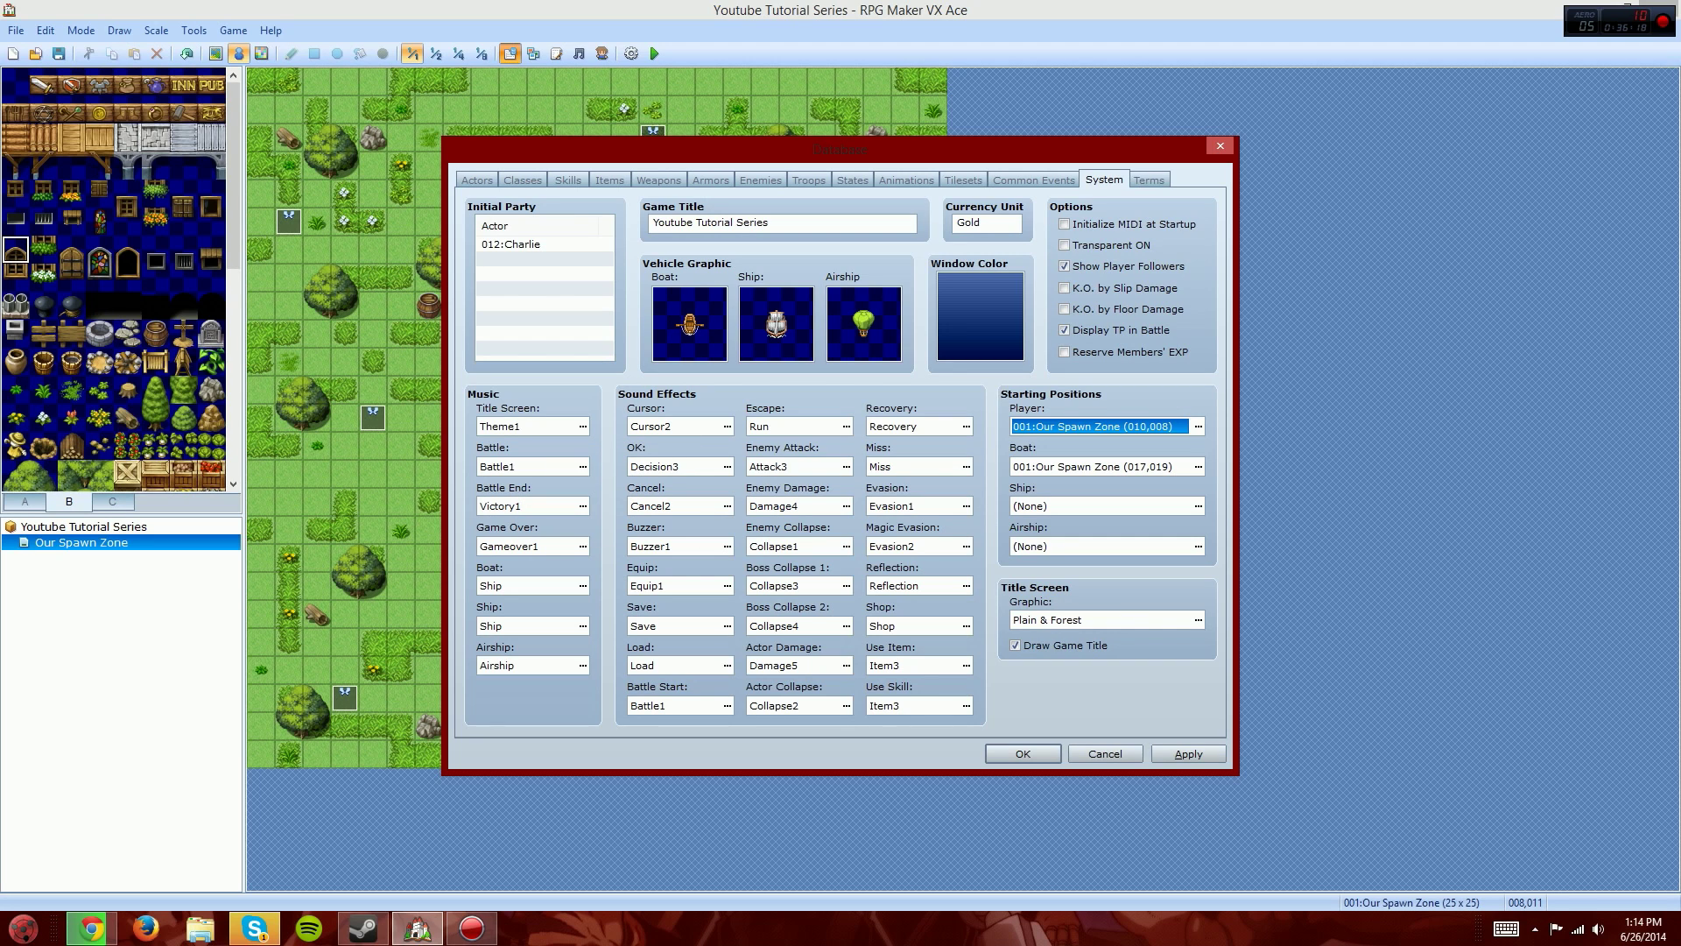
Step: Preview the Victory1 music for Battle End, view the Game Over music choices, and keep both settings
click(582, 506)
click(974, 304)
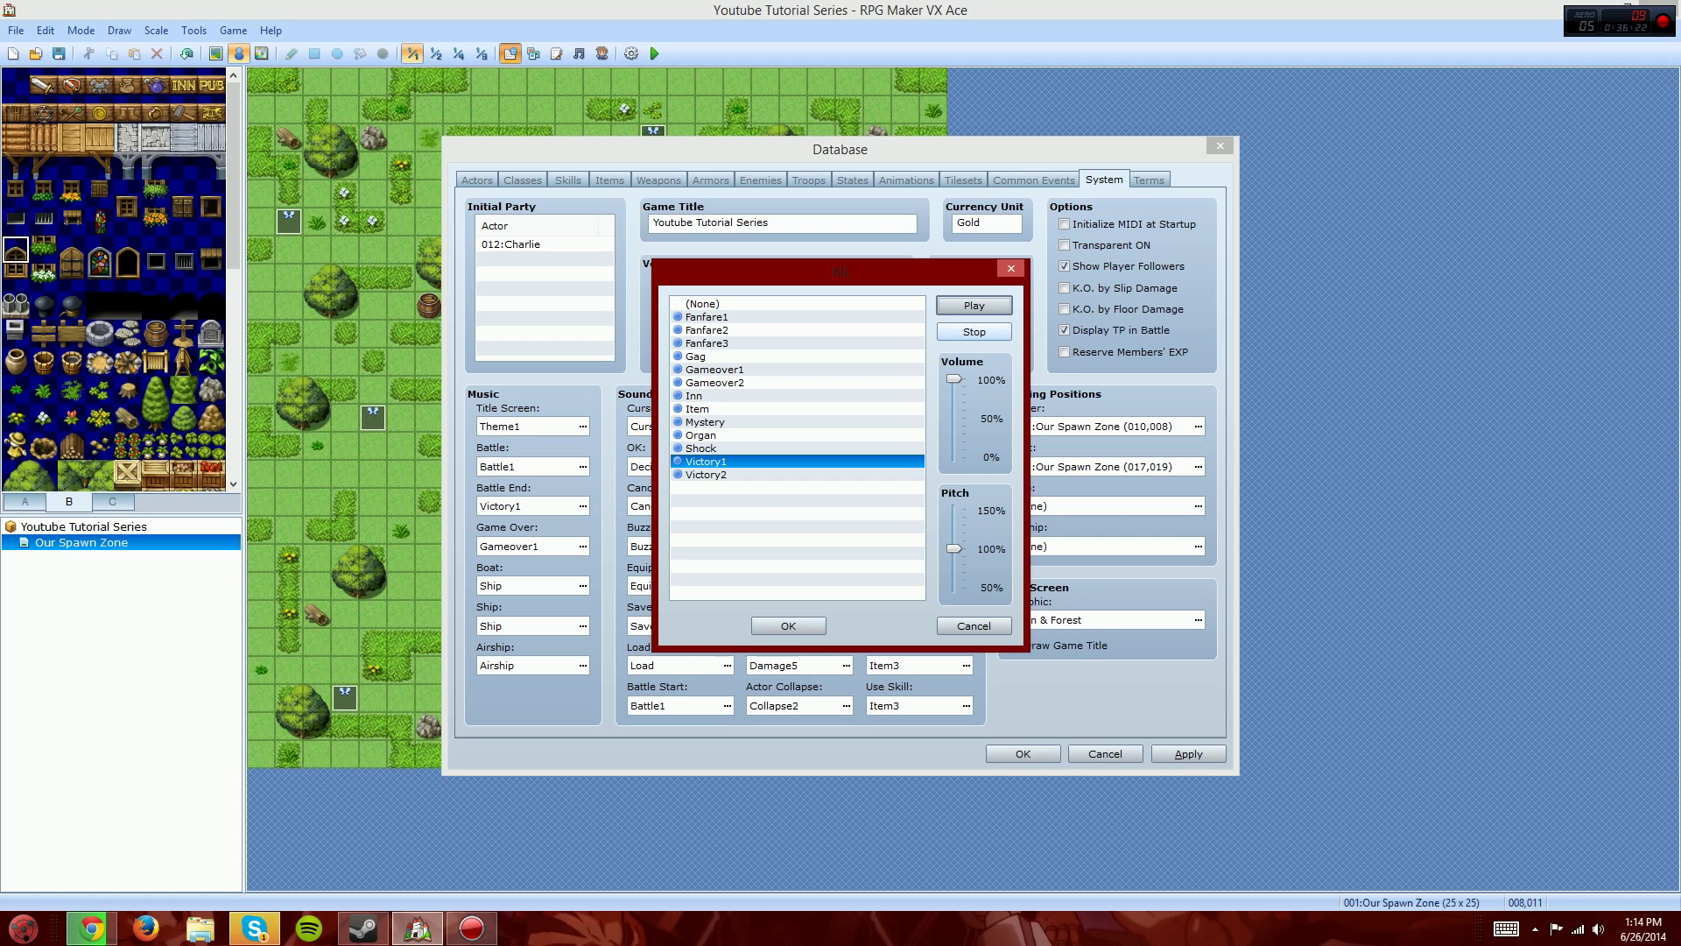
click(974, 625)
click(582, 546)
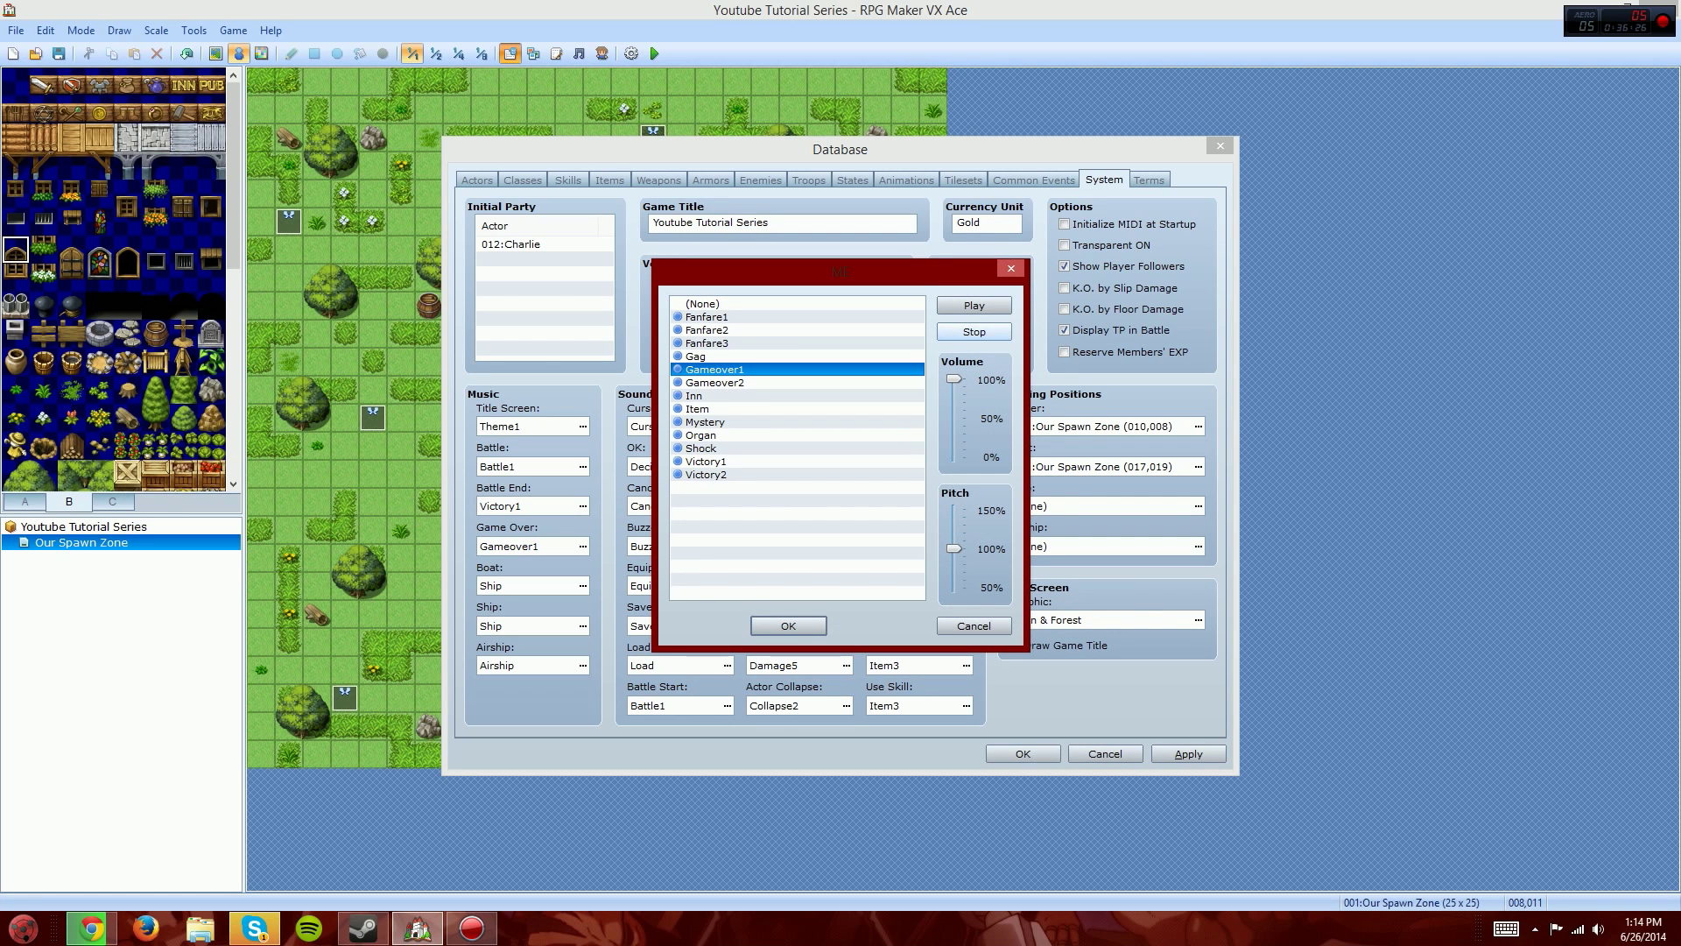
click(974, 626)
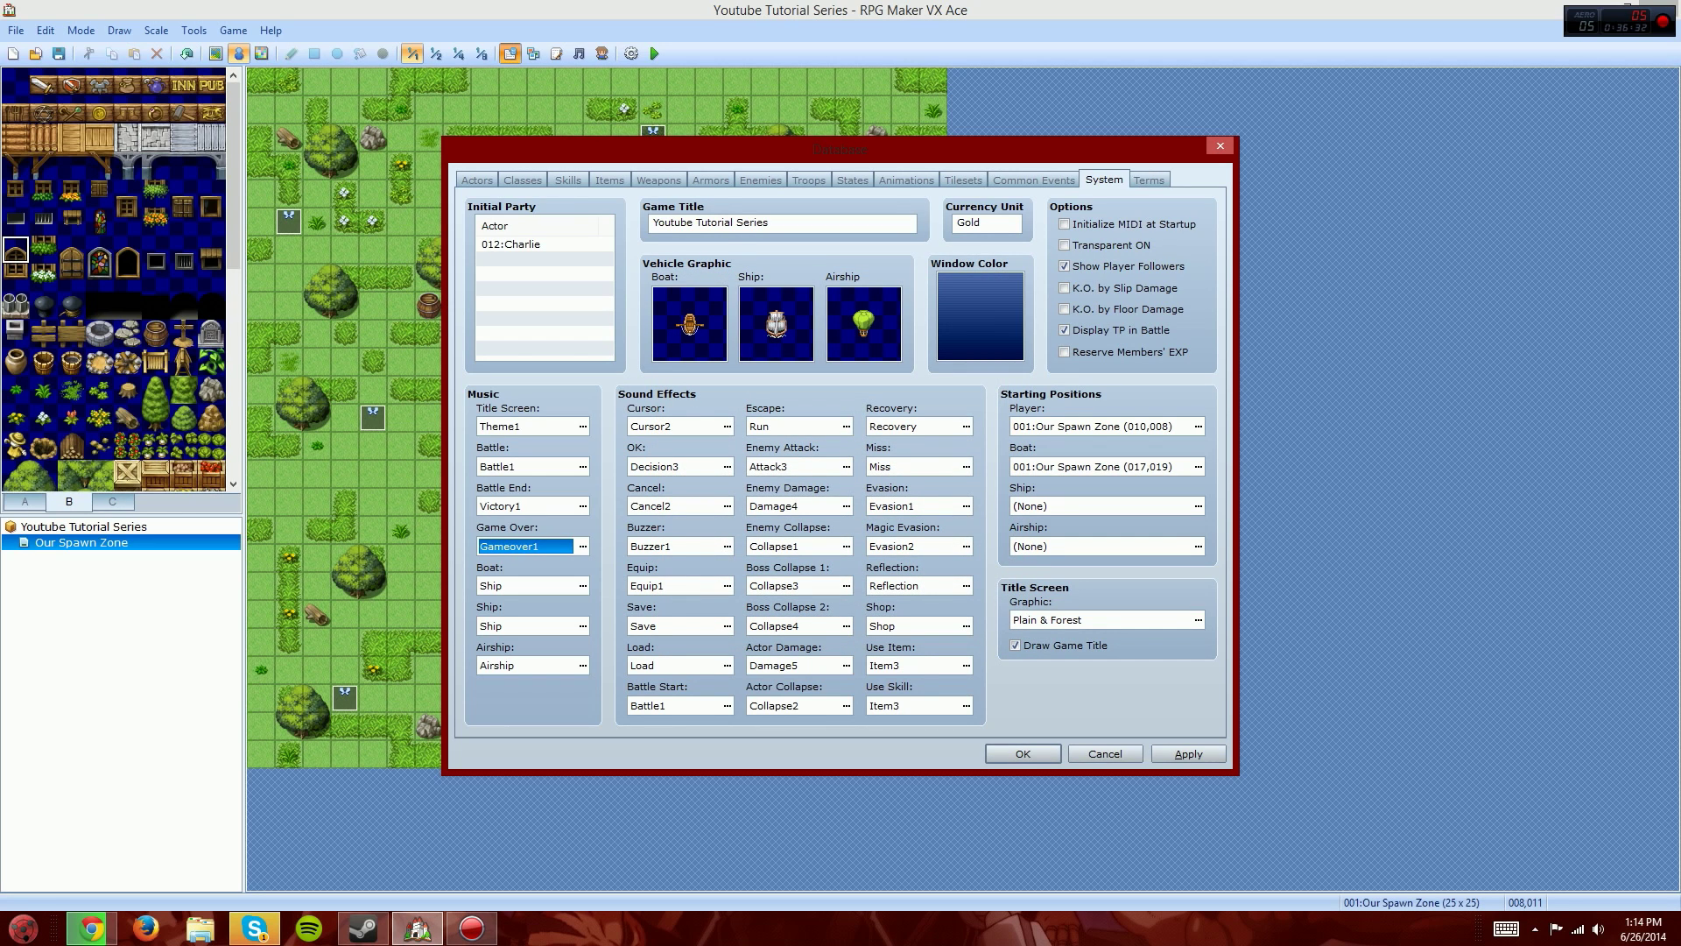
Step: Listen to the Cursor, OK, Cancel and Use Skill sound effects without changing any of them
click(728, 427)
click(974, 306)
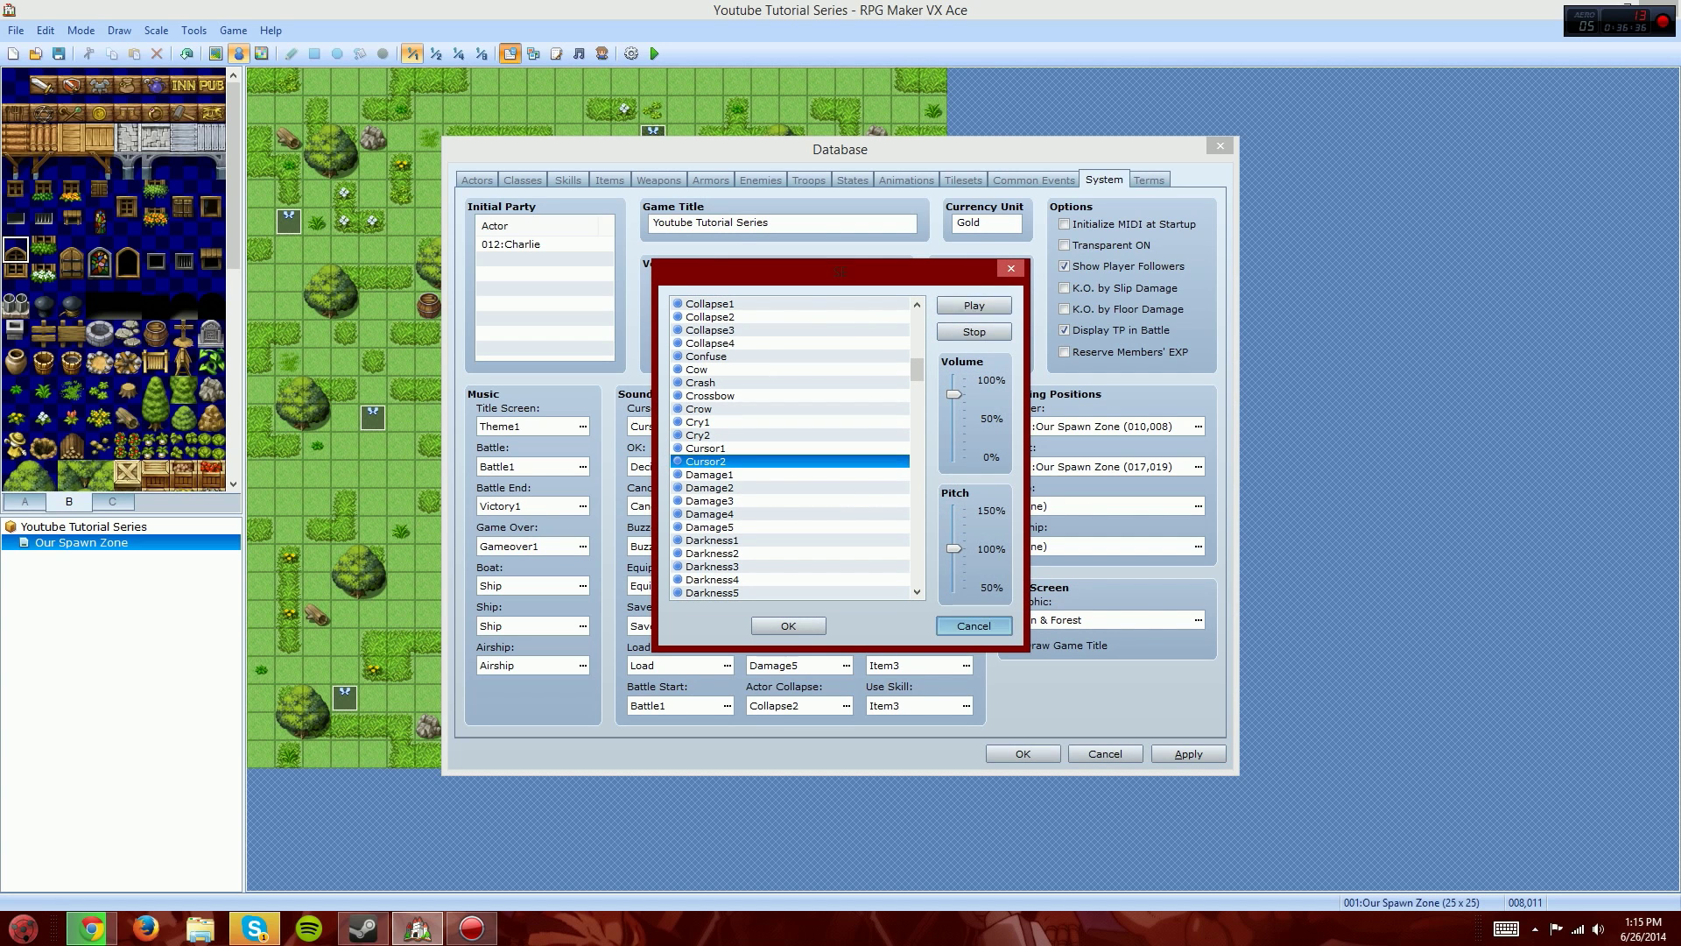
click(974, 626)
click(727, 467)
click(974, 305)
click(974, 625)
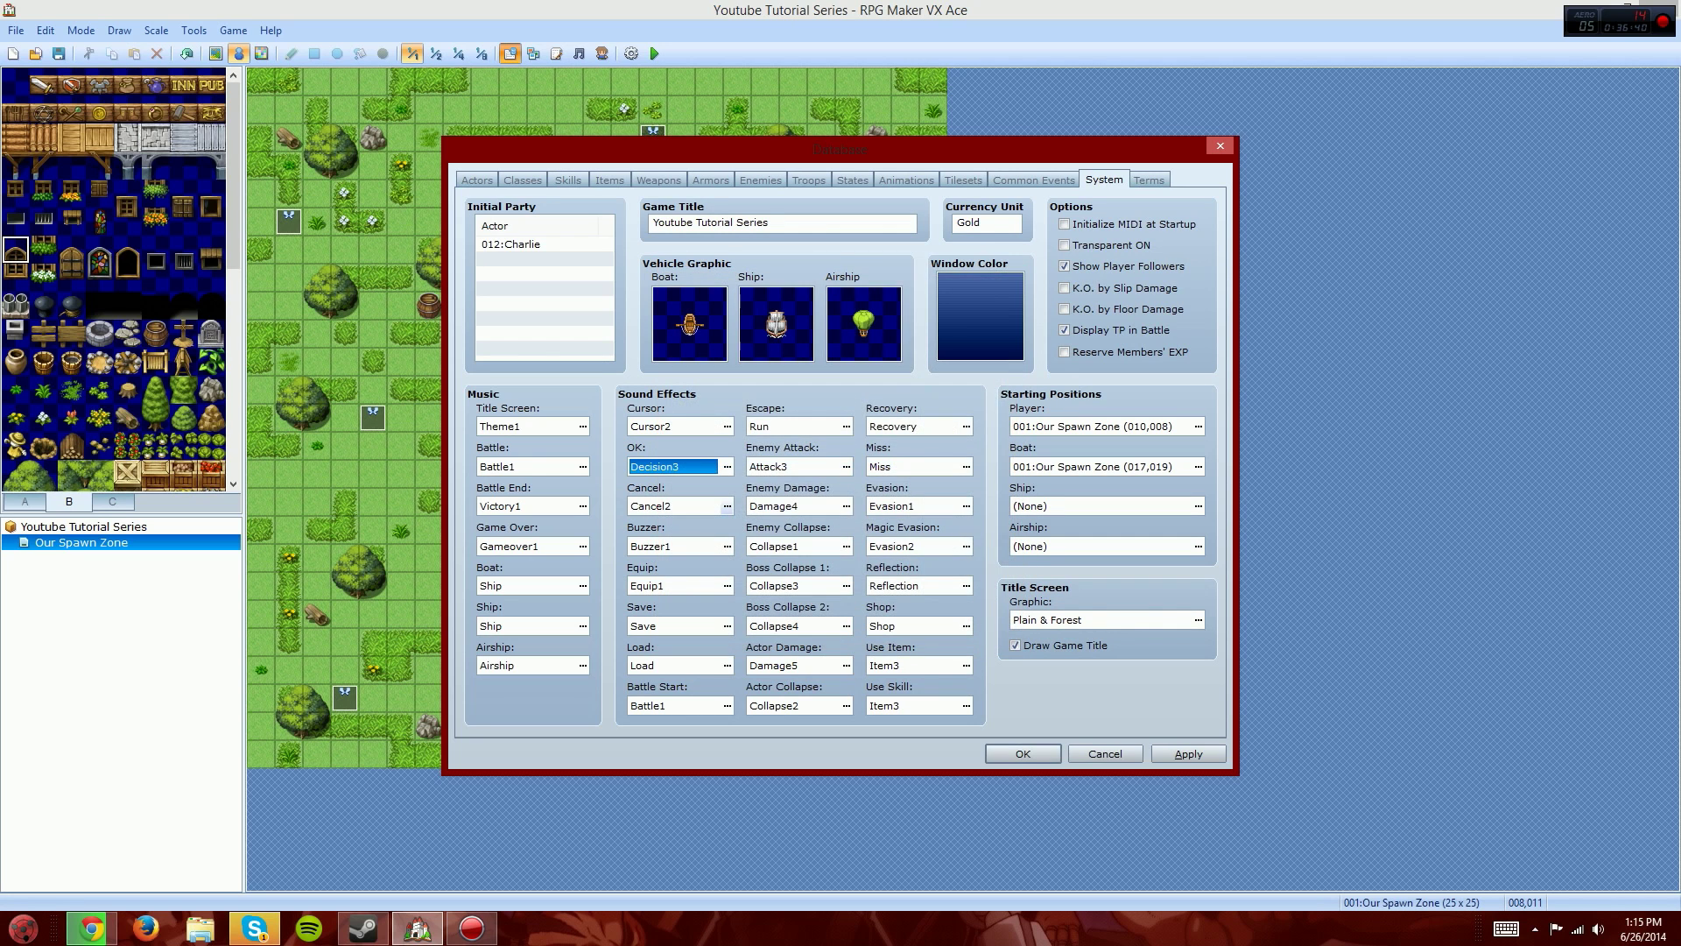
click(728, 507)
click(974, 306)
click(974, 626)
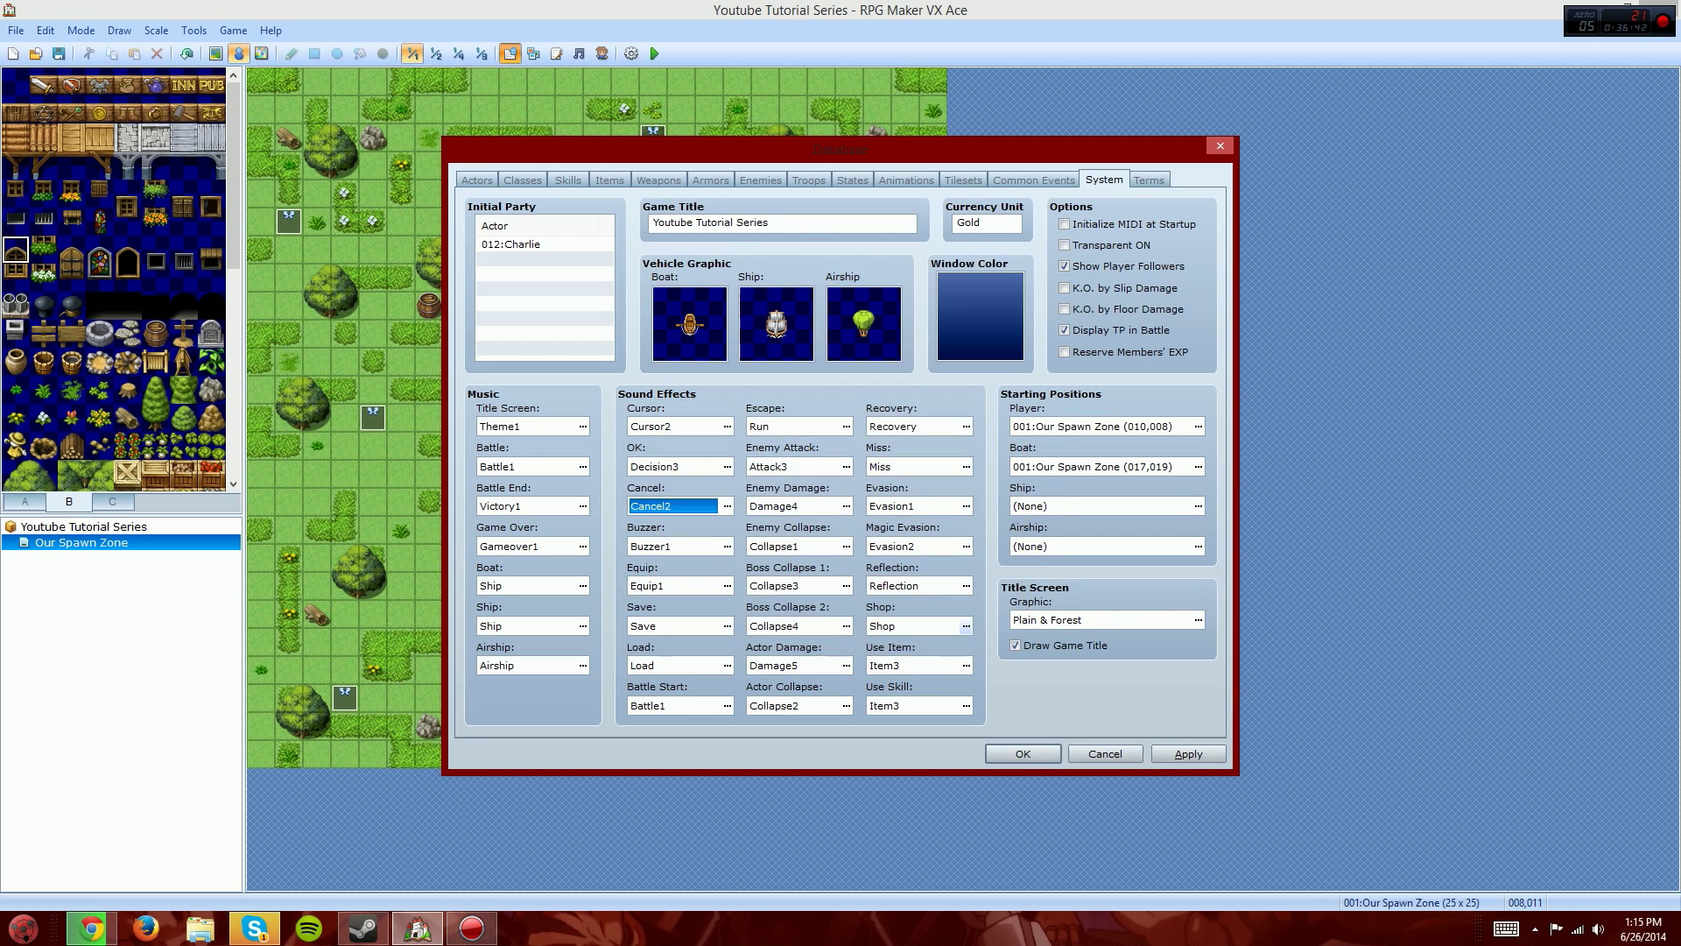
click(966, 705)
click(974, 308)
click(974, 625)
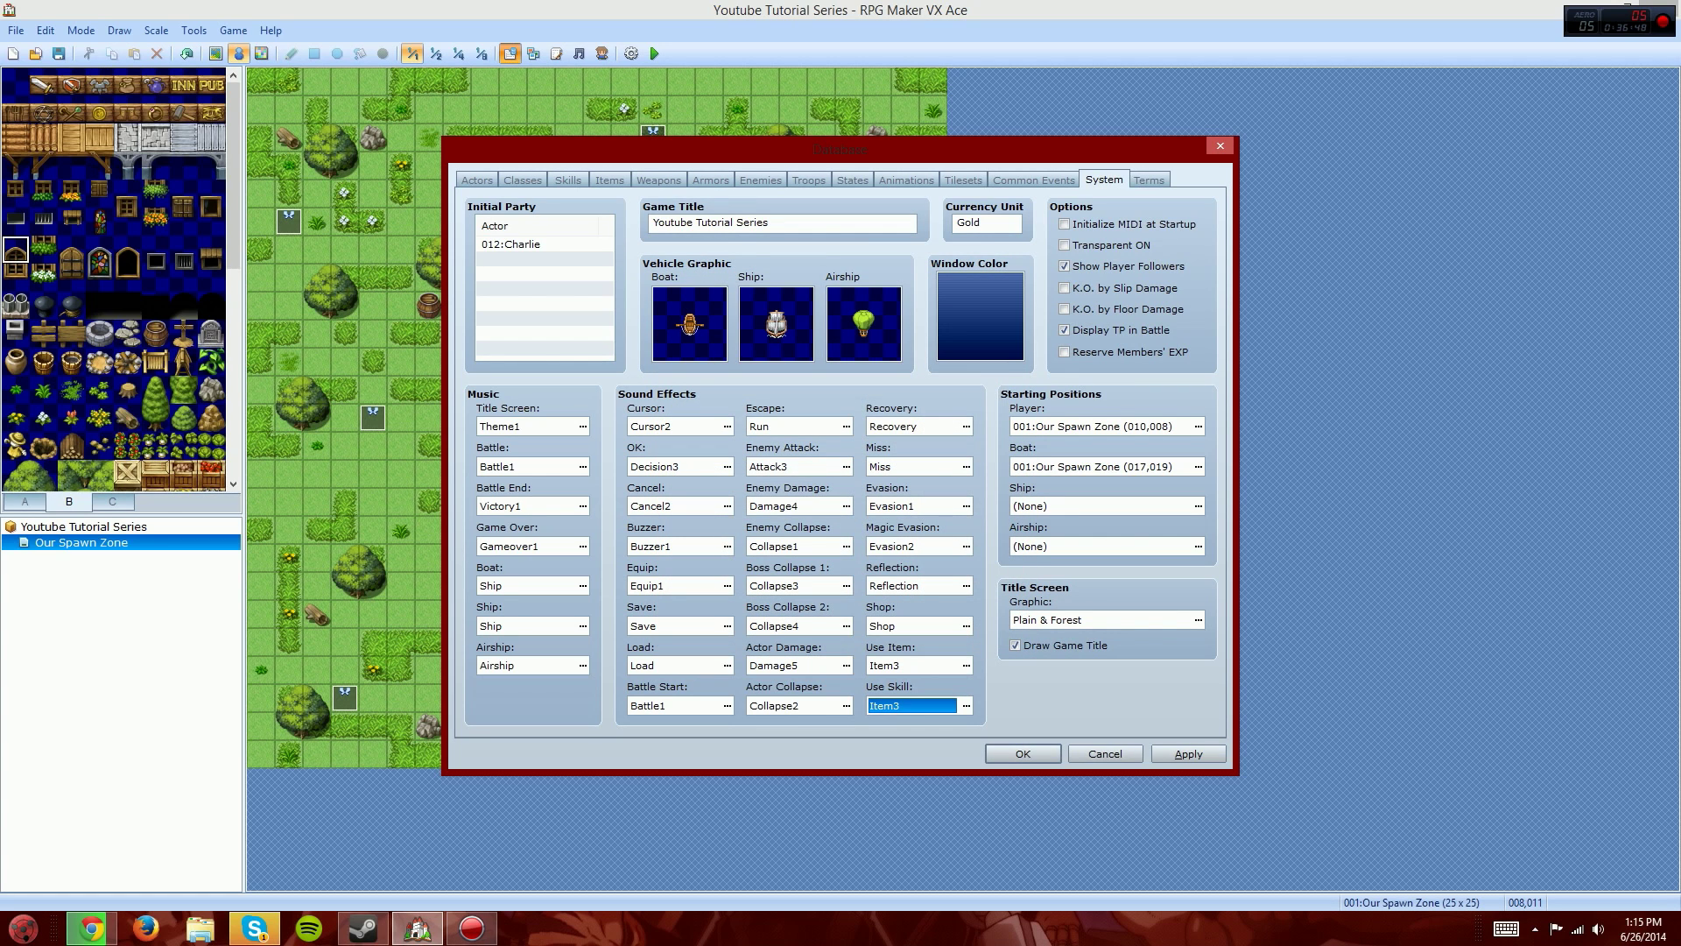
Step: Browse the title screen graphics, previewing the Book background with the Fire, Heroes and Mist overlays and Island with Mist
click(1198, 620)
key(Up)
key(Up)
key(Up)
key(Up)
key(Up)
key(Up)
key(Up)
key(Up)
key(Up)
key(Up)
key(Up)
key(Up)
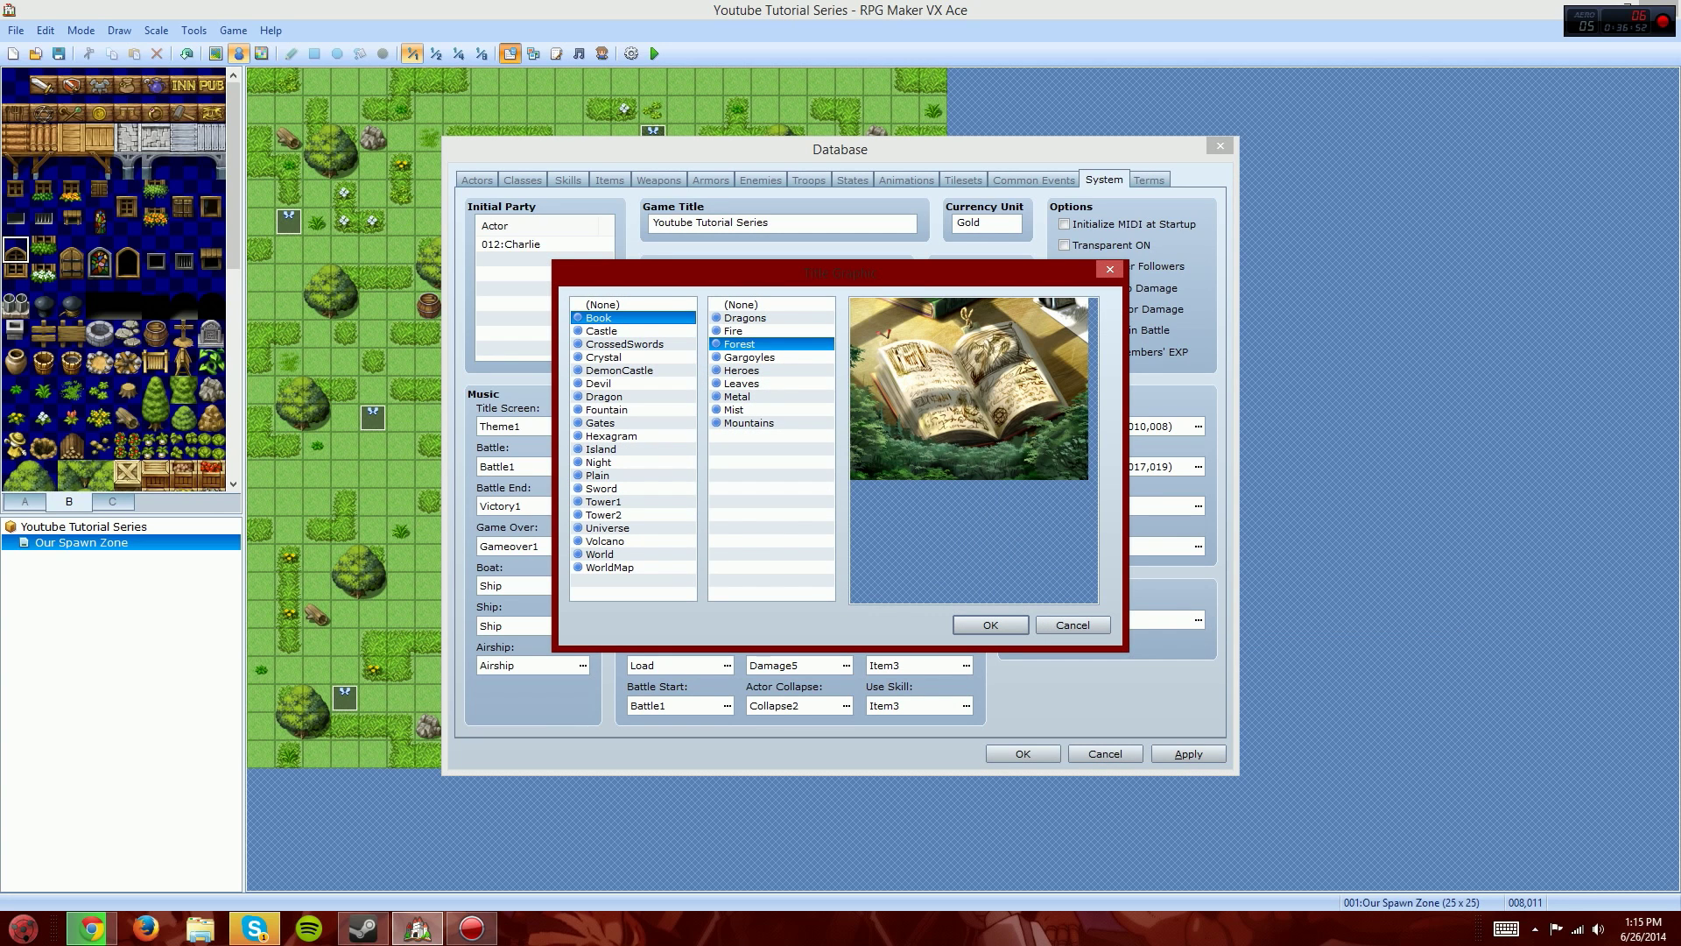
click(734, 331)
click(742, 371)
click(734, 410)
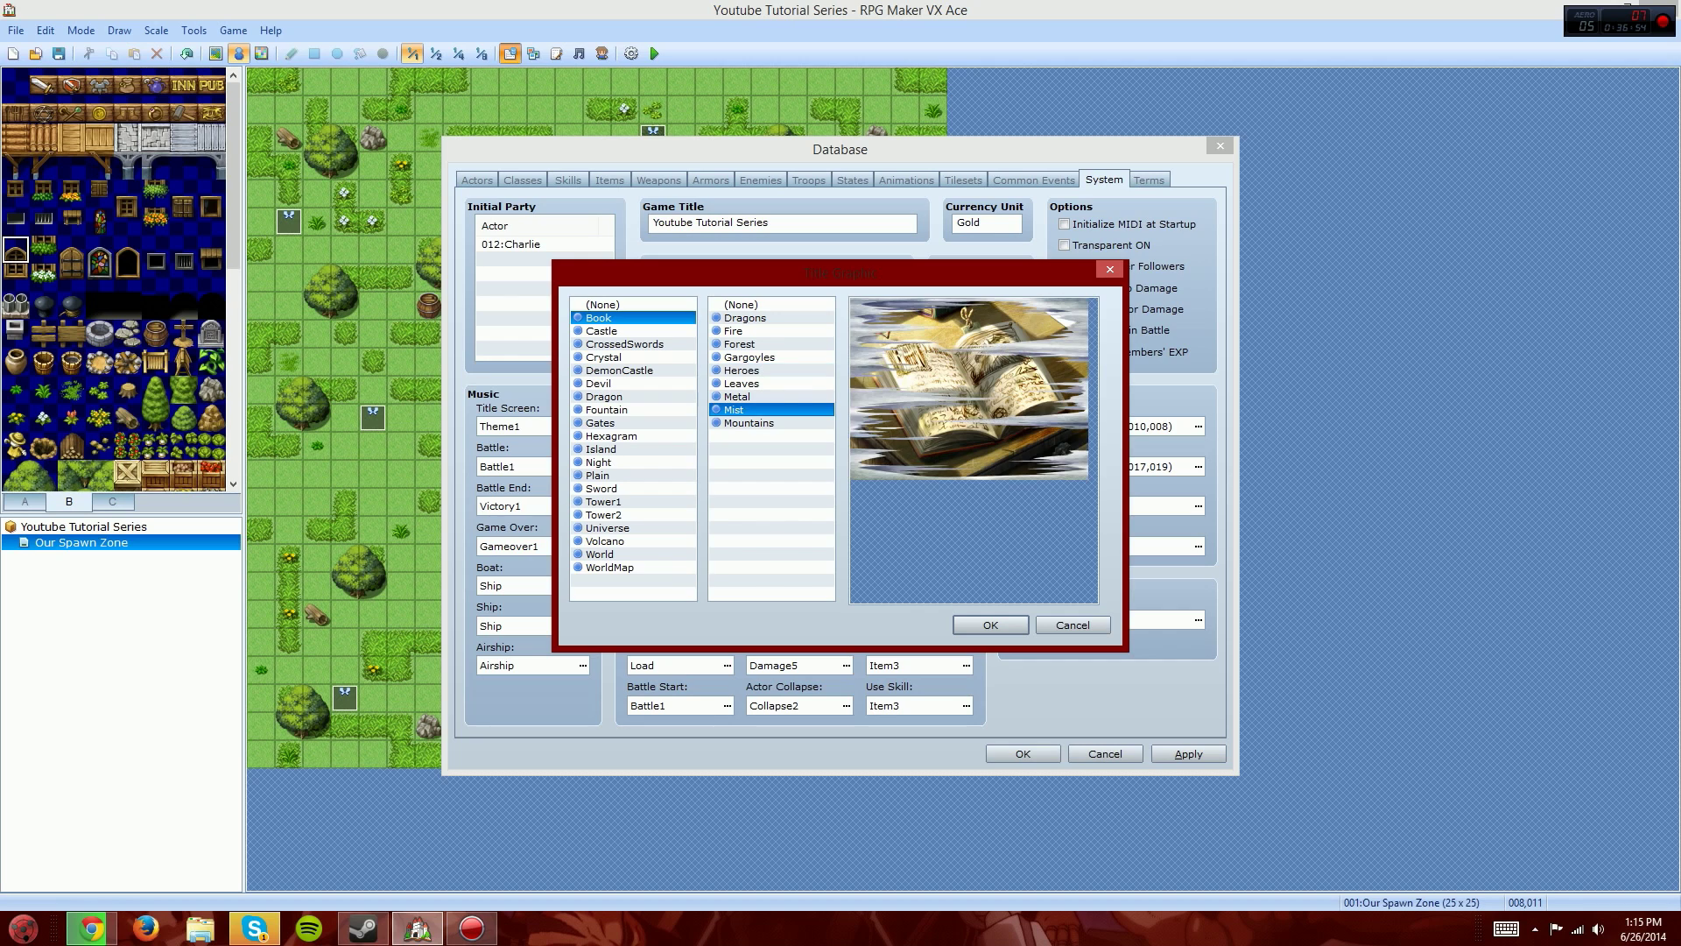
click(602, 450)
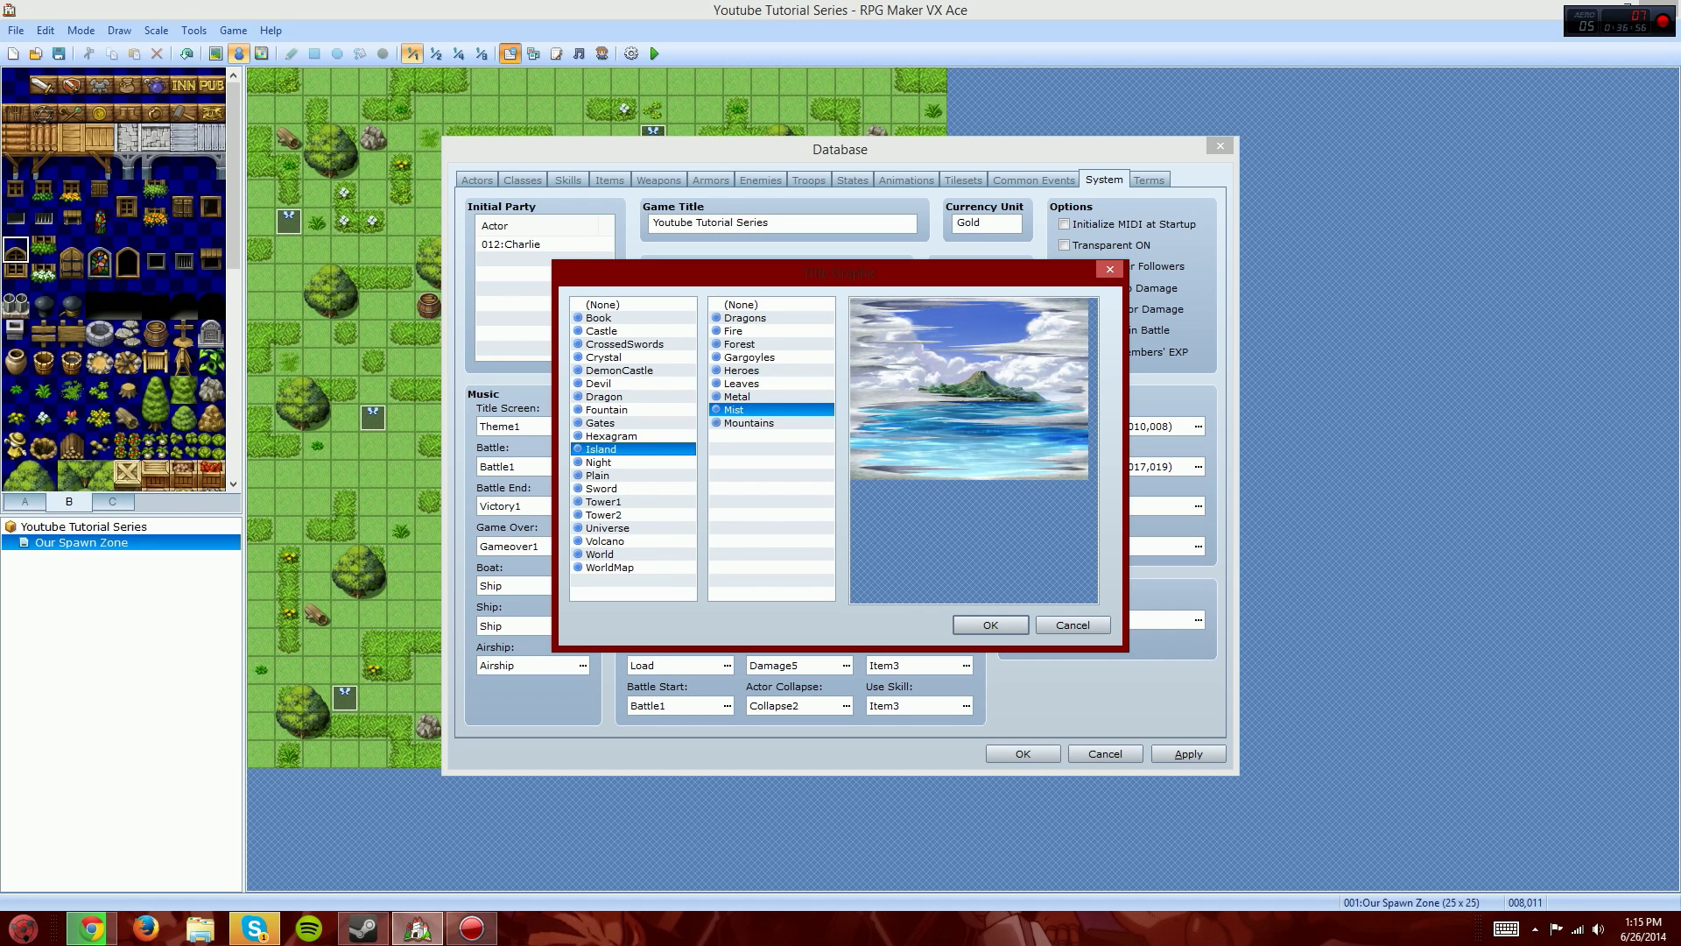
Step: Compare several overlays on the WorldMap title background and set the title screen graphic to WorldMap with Metal
click(610, 568)
click(738, 397)
click(742, 383)
click(742, 370)
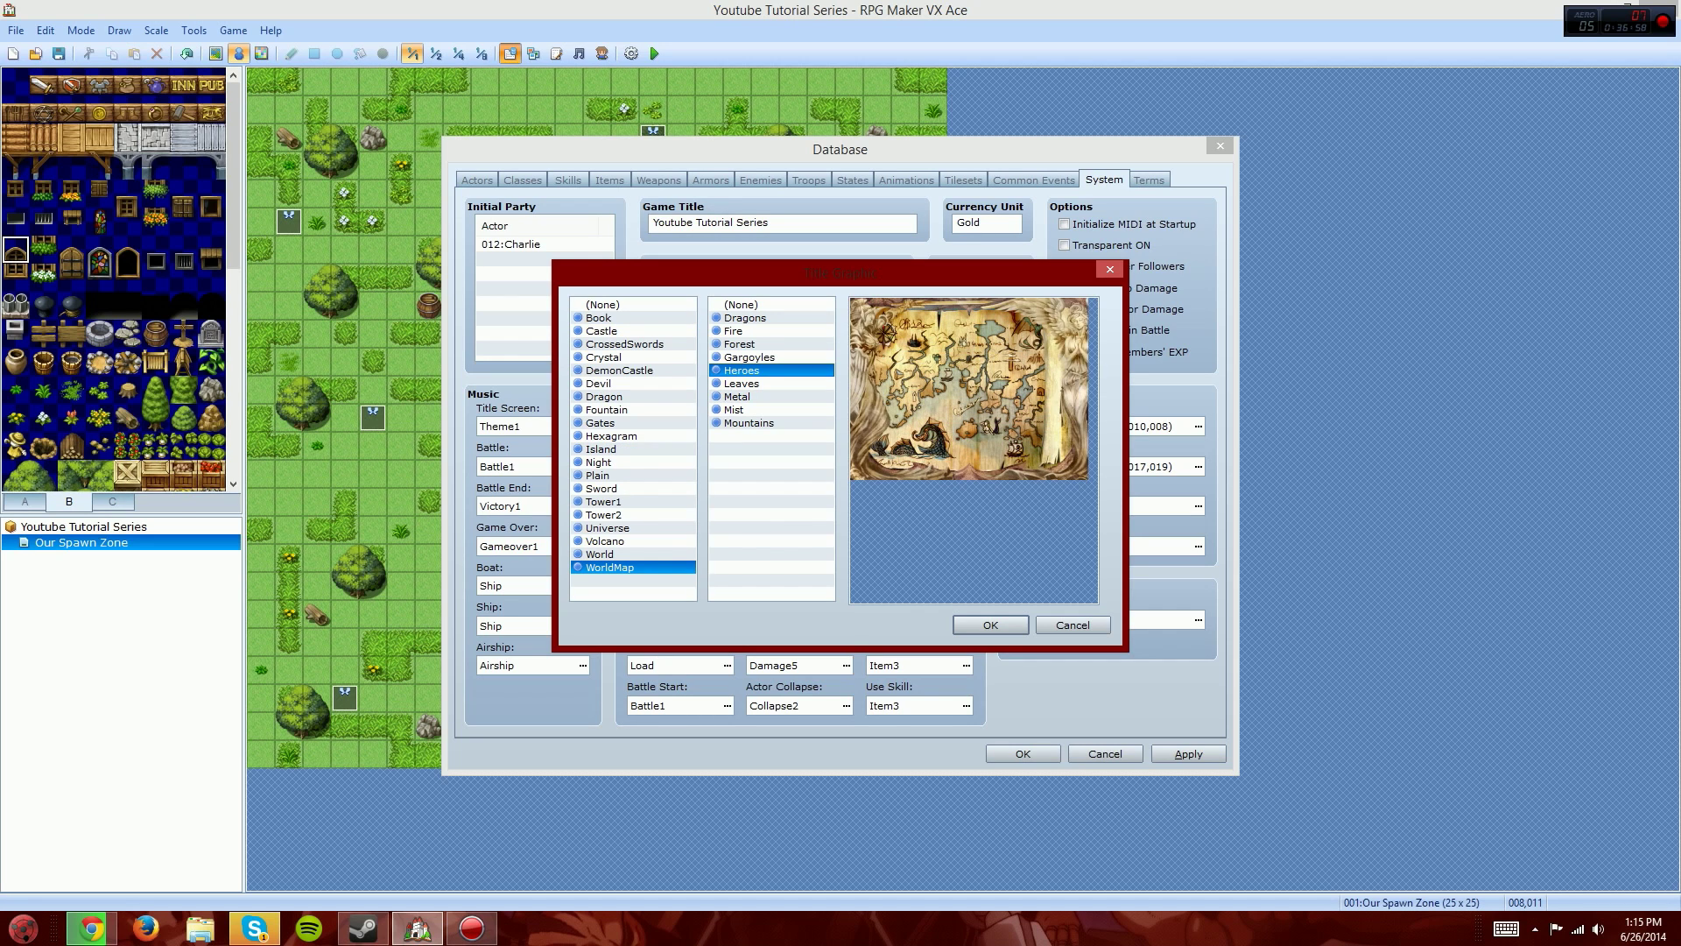
click(749, 357)
click(745, 318)
click(749, 423)
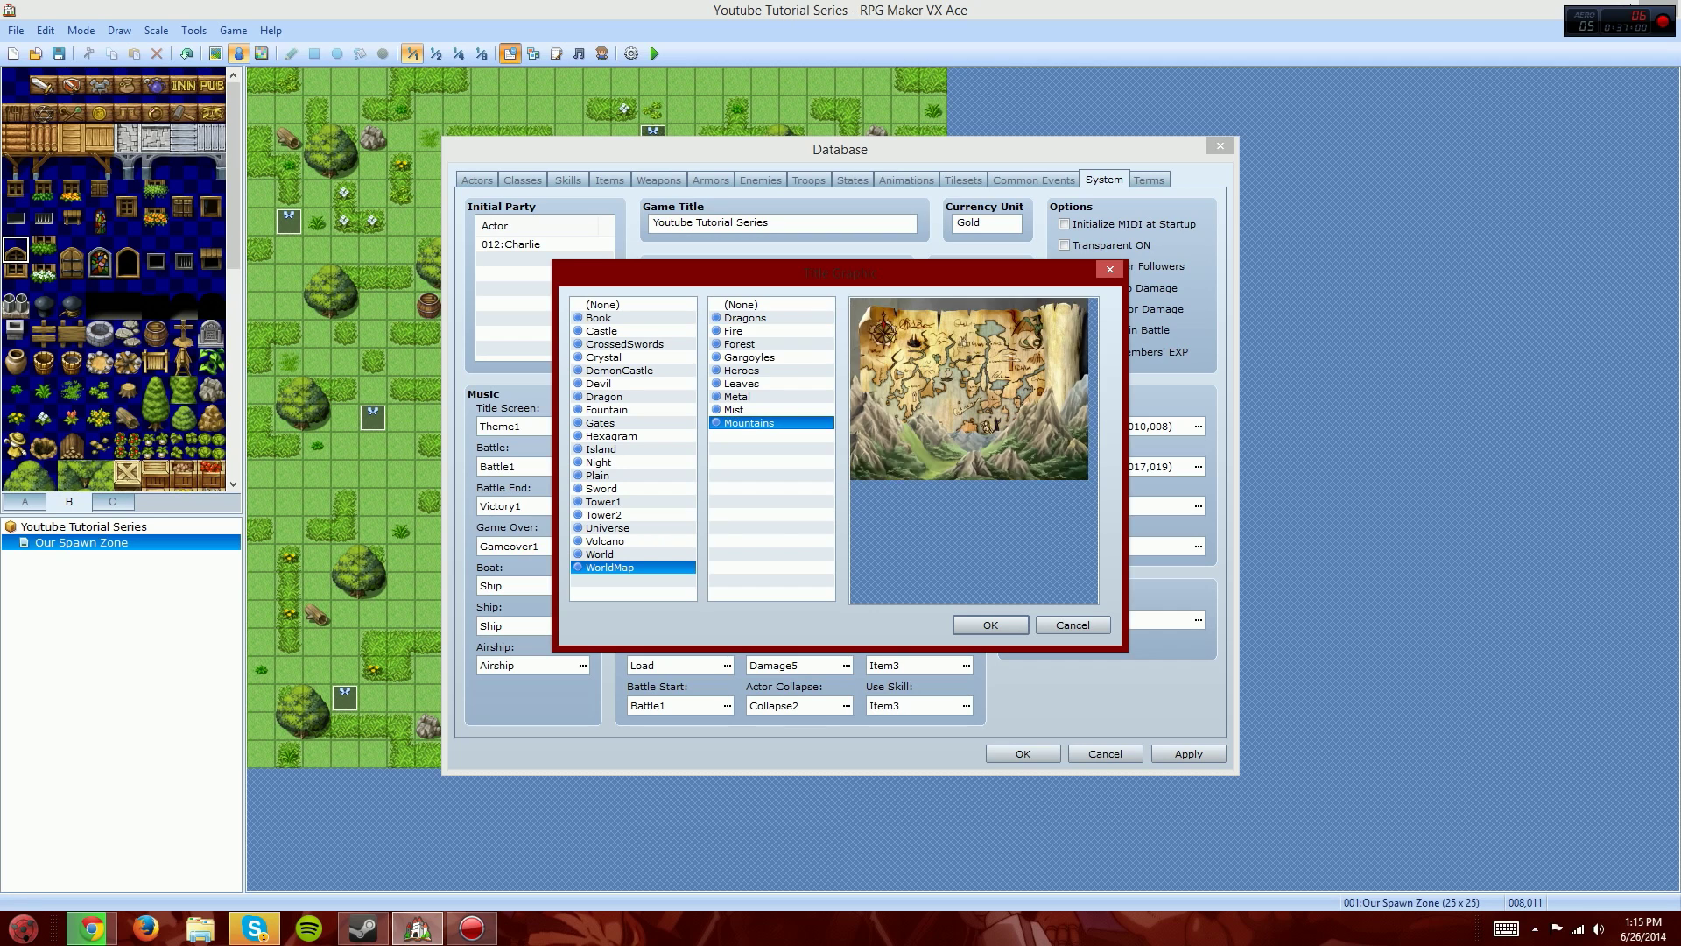
click(734, 410)
click(737, 397)
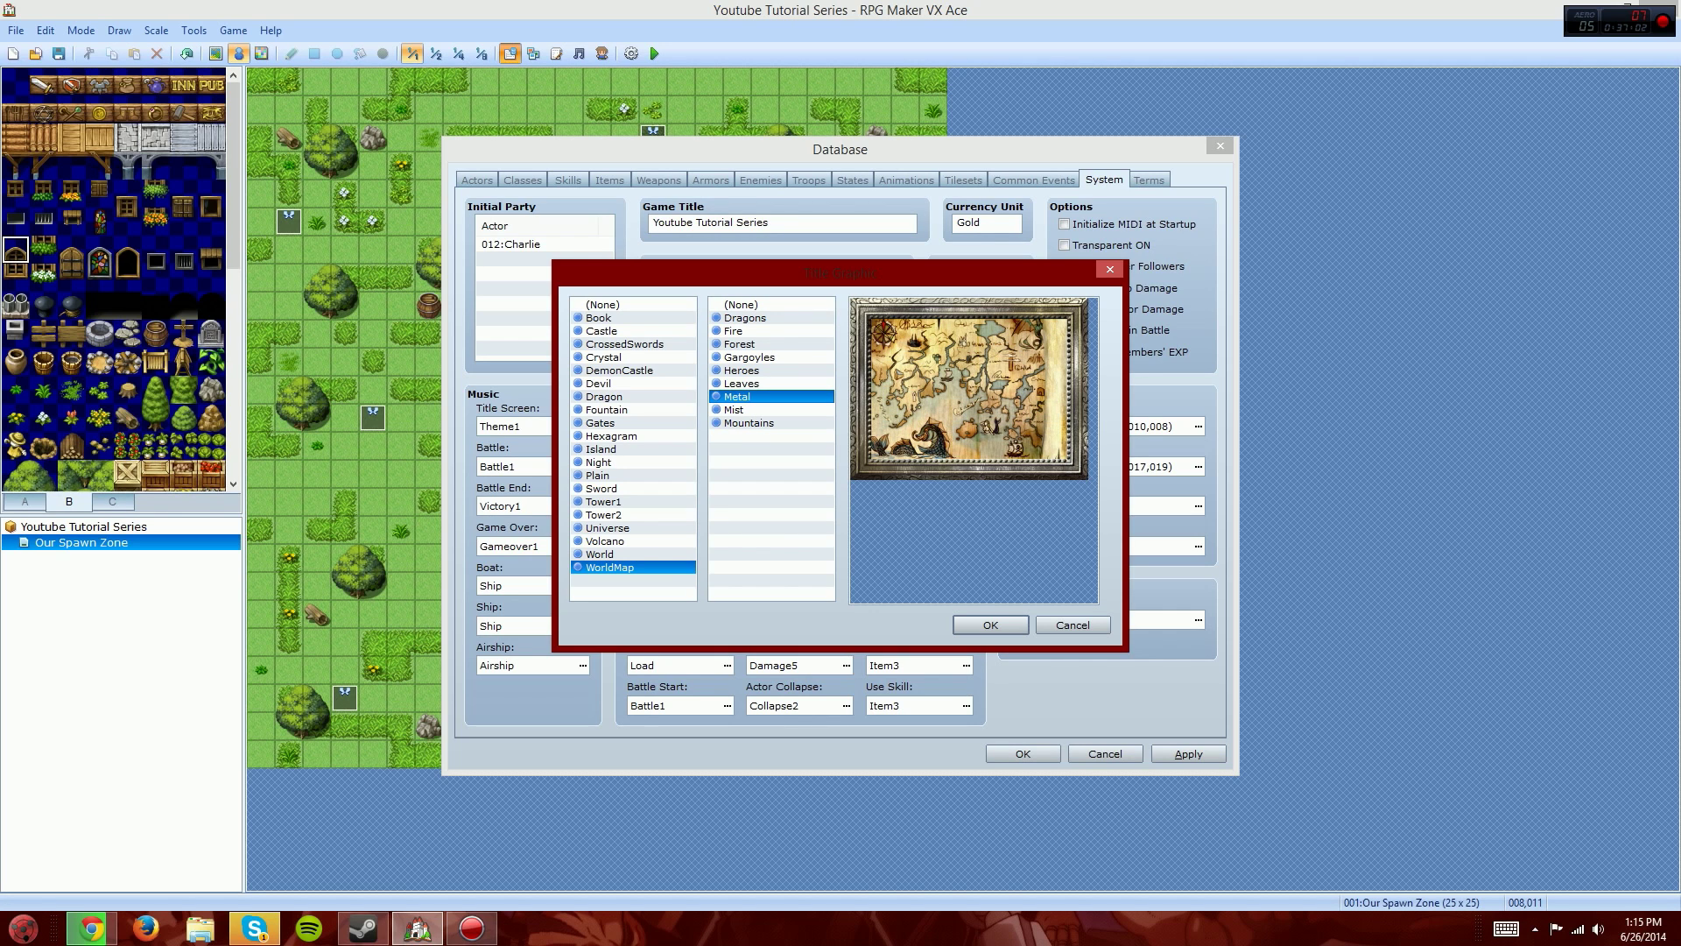
click(990, 625)
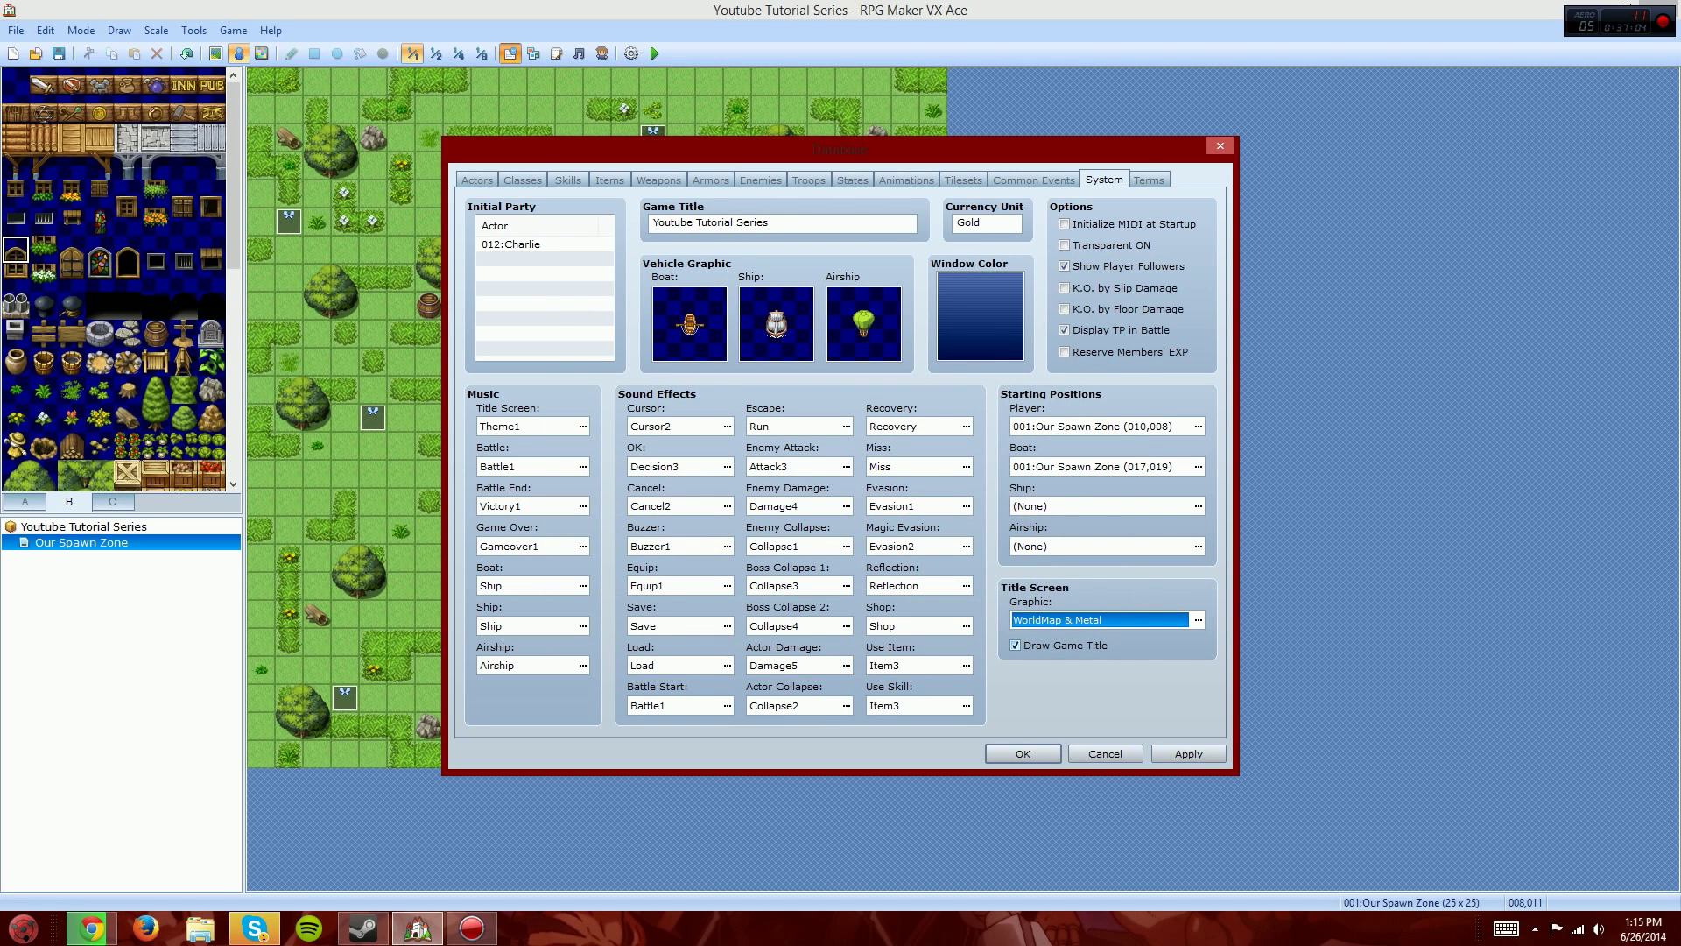
Step: Highlight the game title text, then review the title screen graphic again and keep the WorldMap and Metal choice
drag(772, 223, 652, 223)
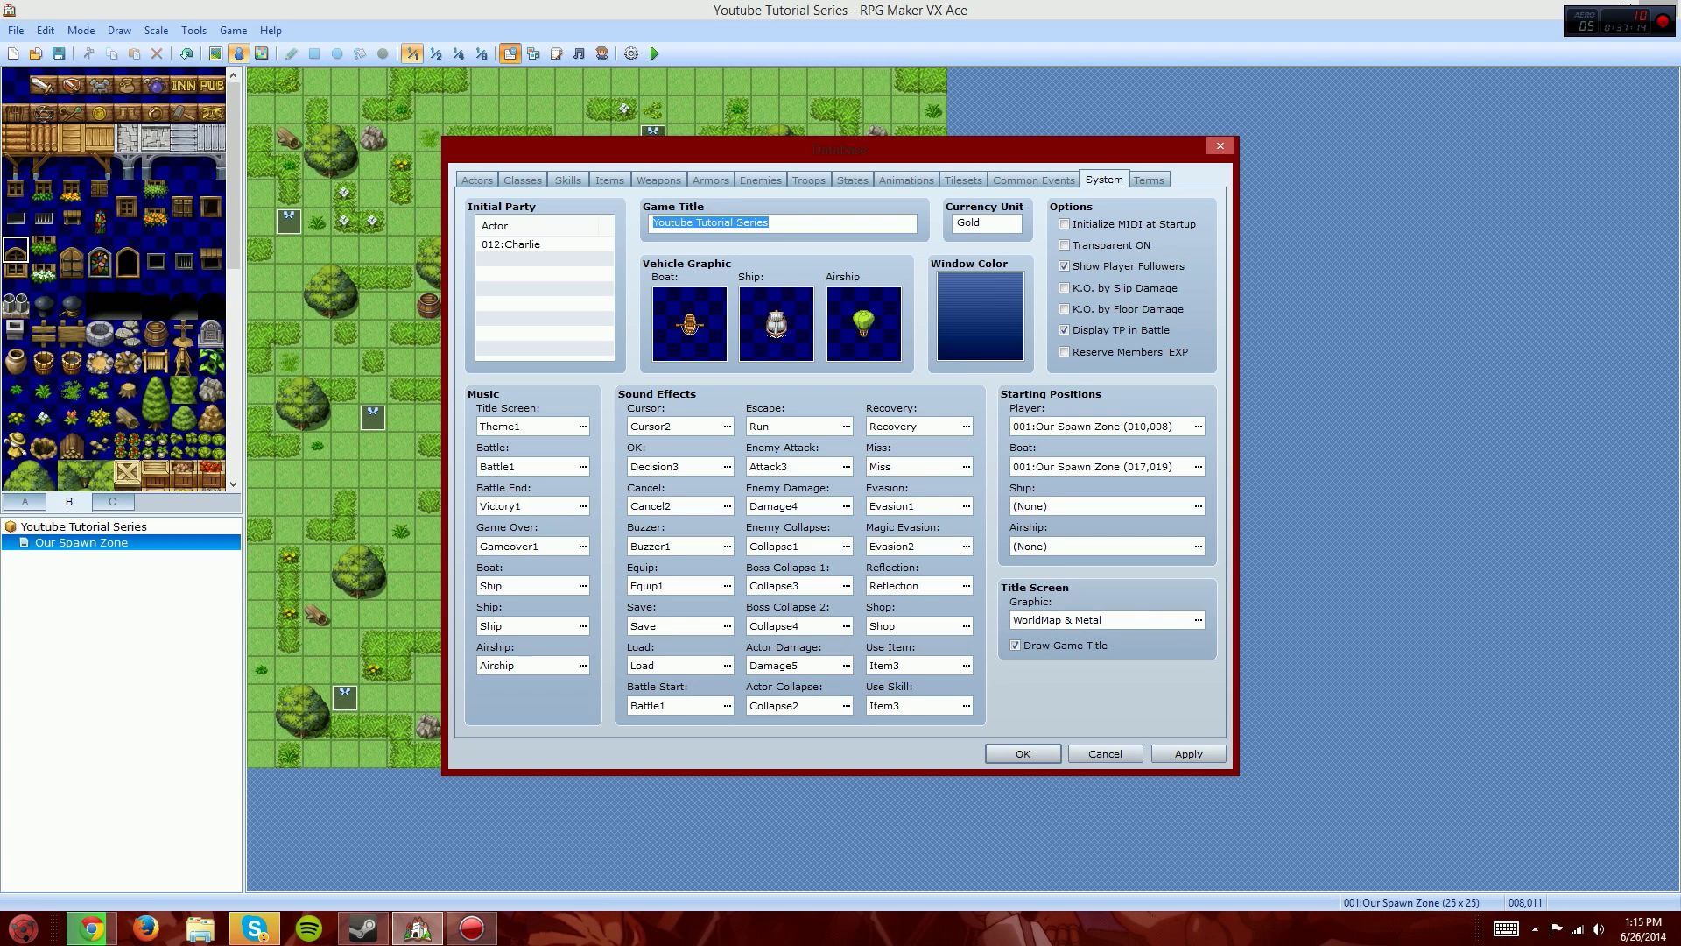
click(1199, 620)
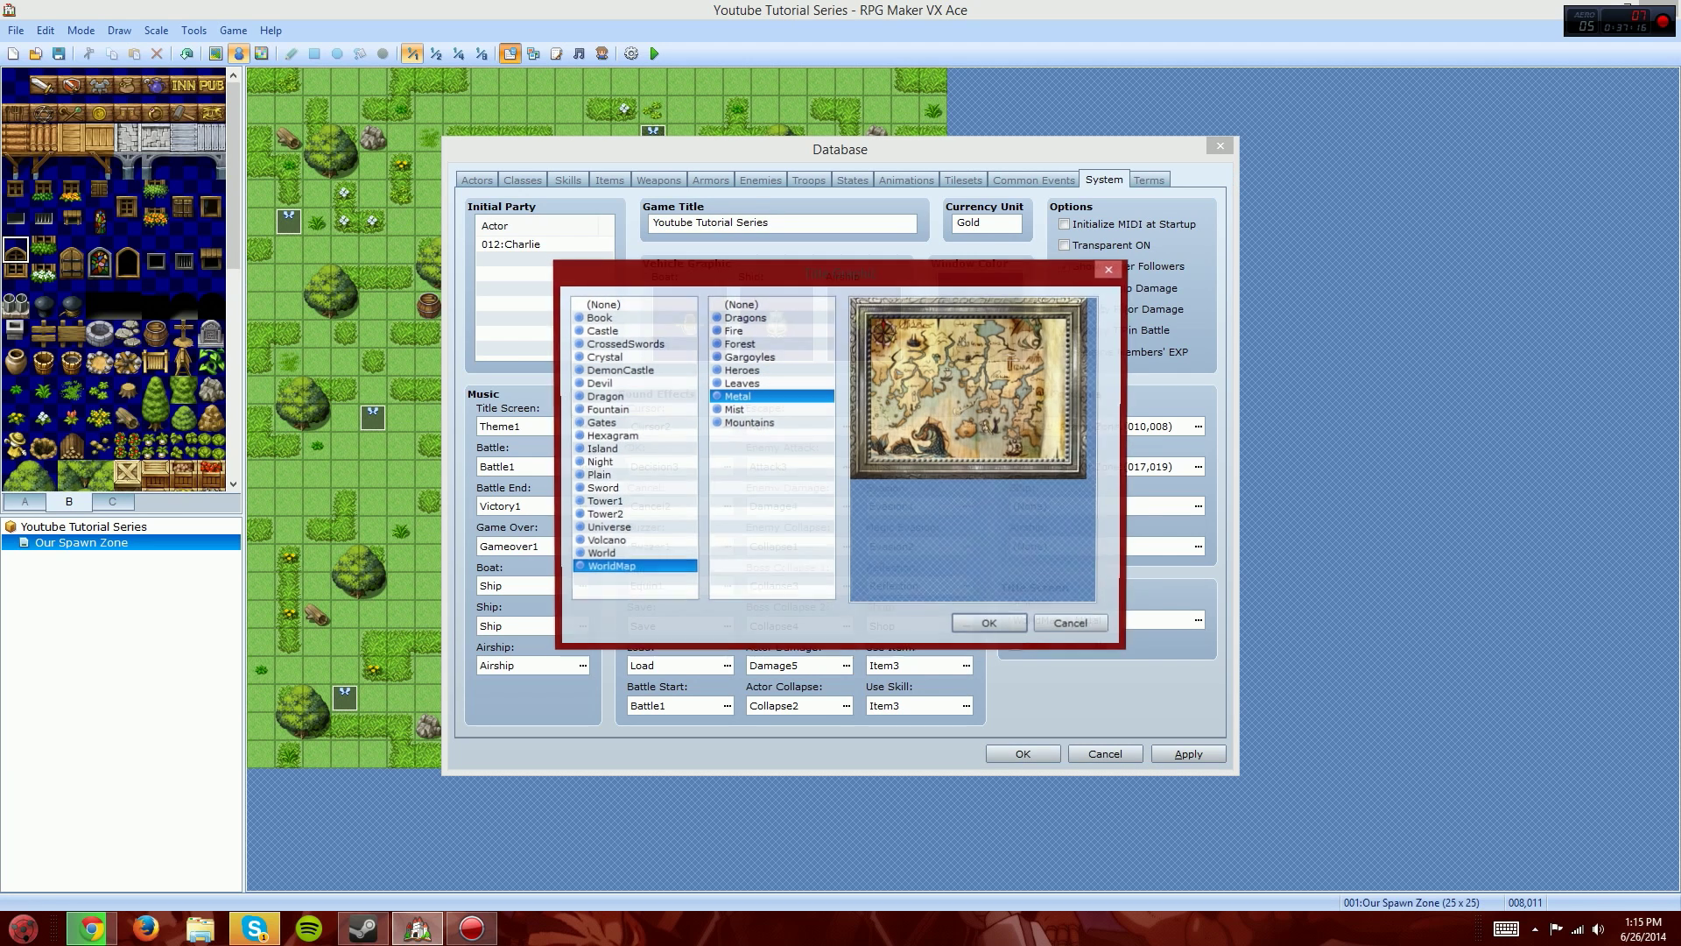
click(988, 621)
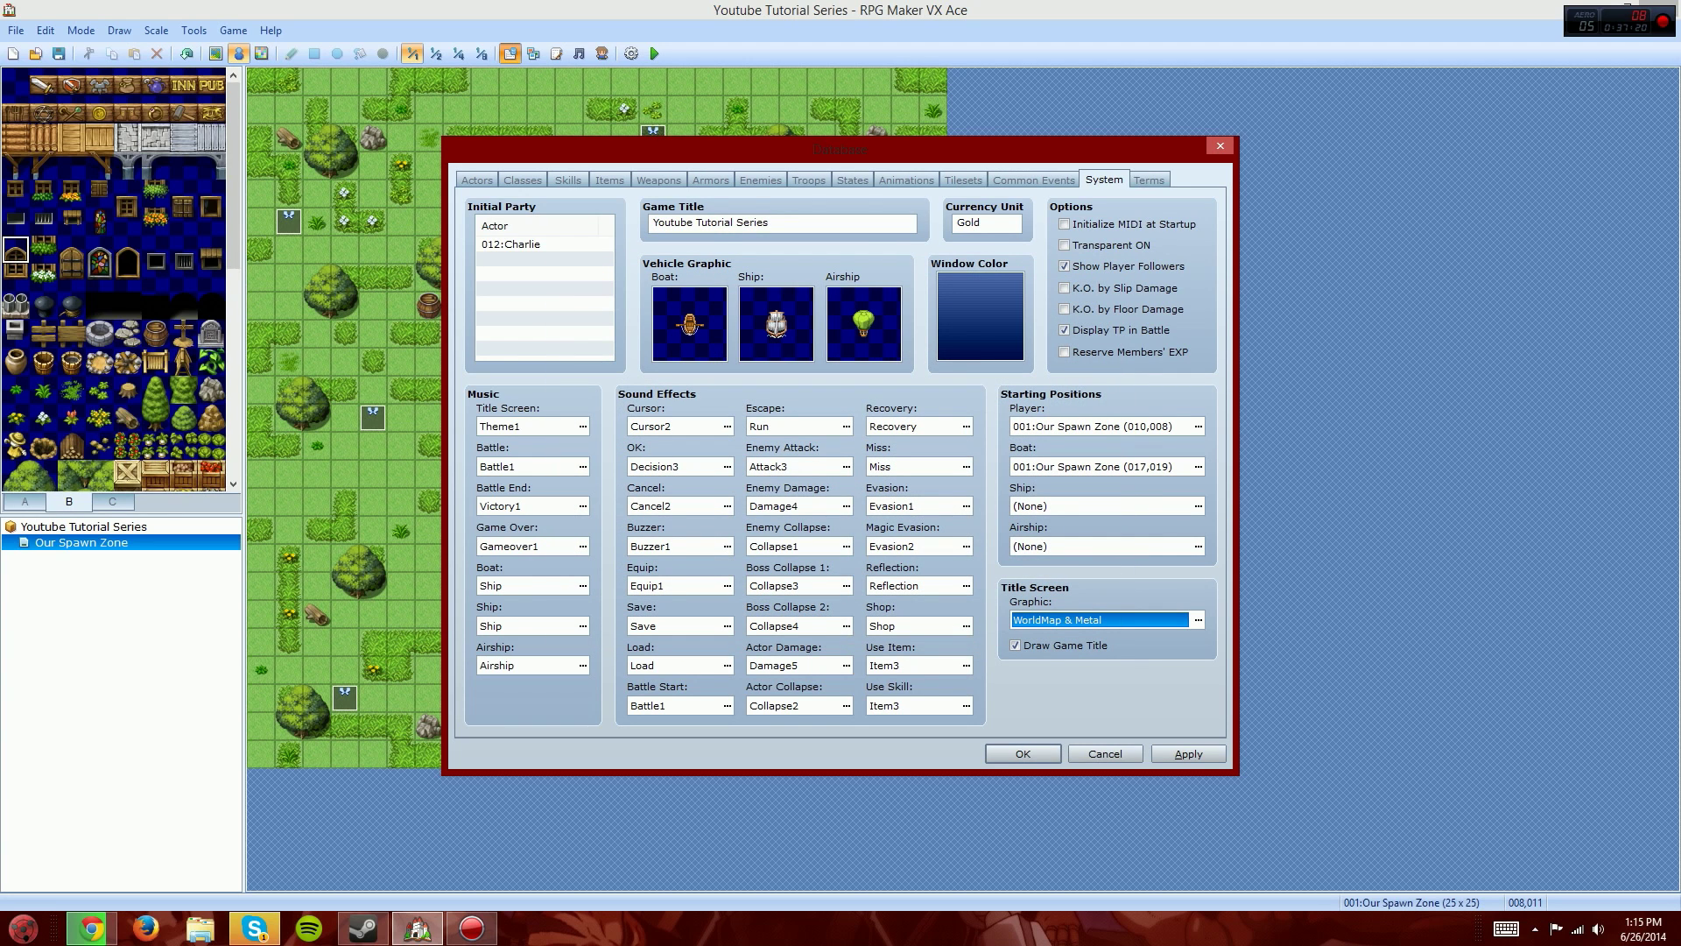
Step: Show the Terms settings, select the Dark element, and view the element choices for the Attack skill's damage
click(1149, 180)
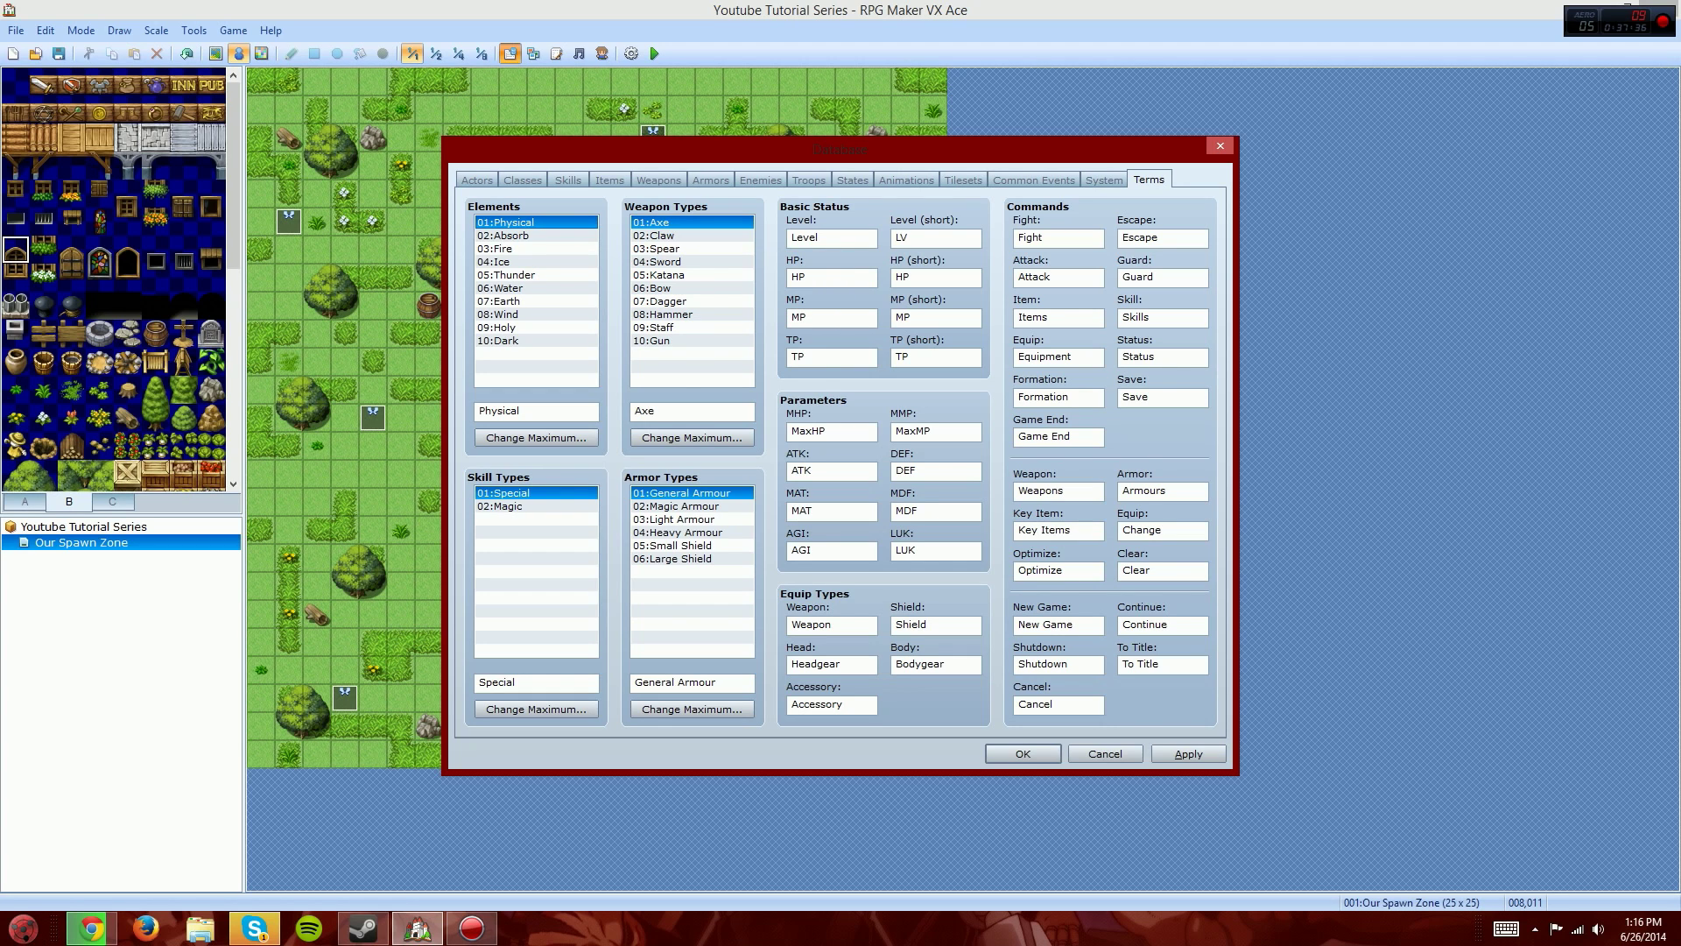
click(533, 340)
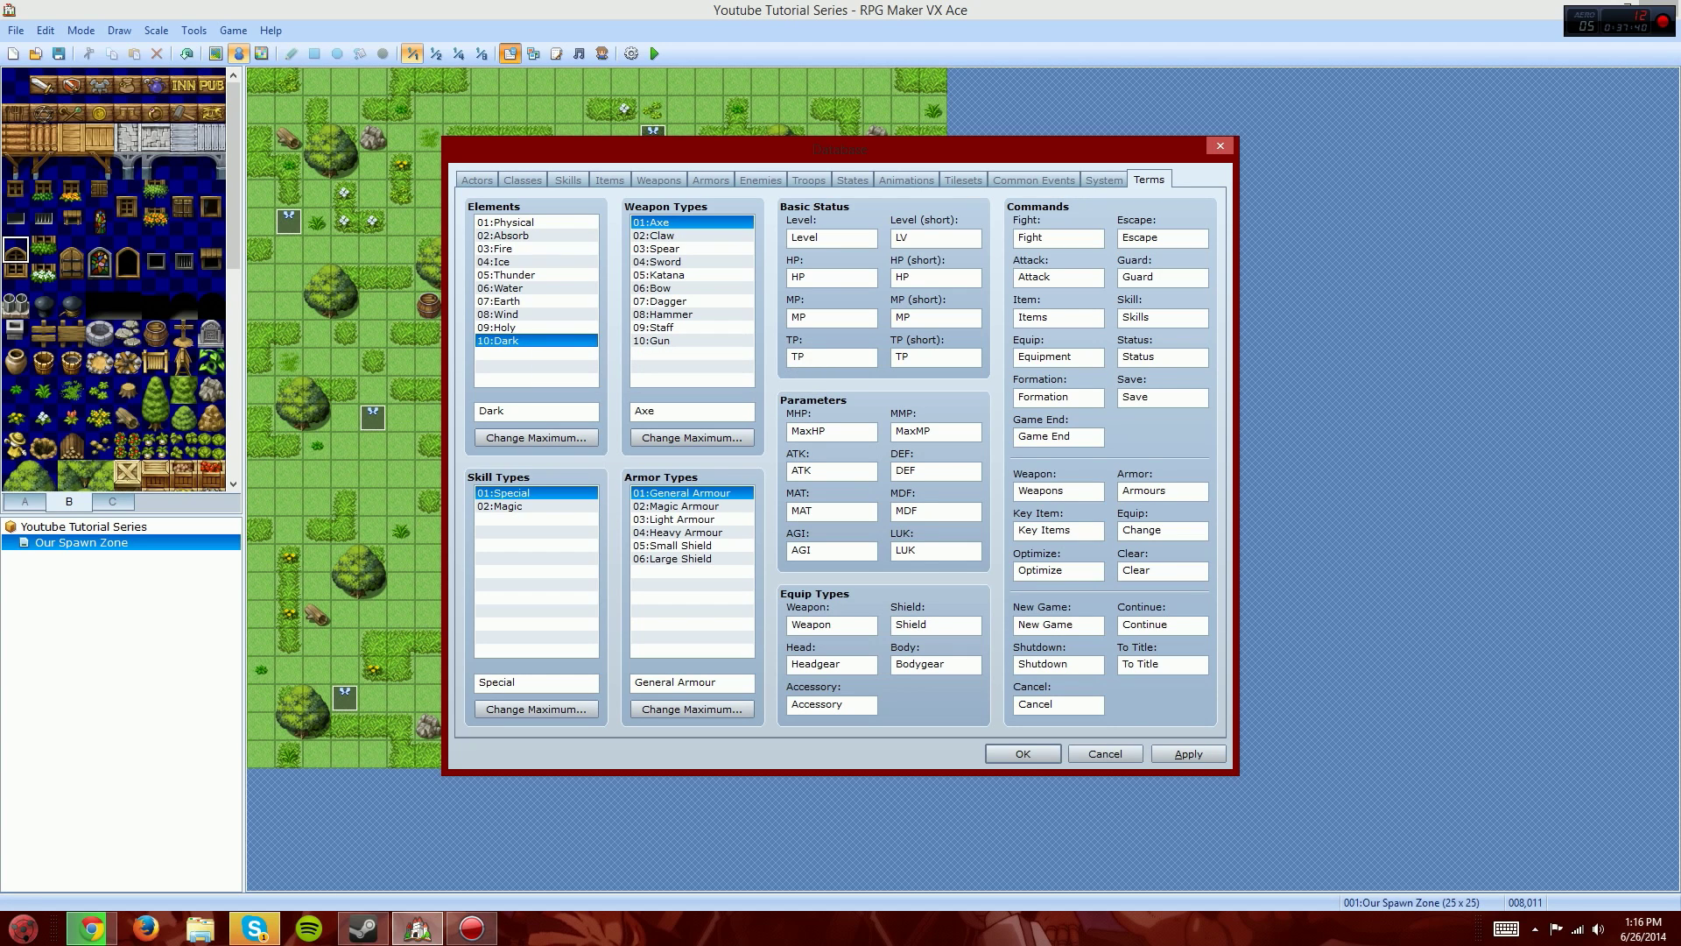
click(567, 180)
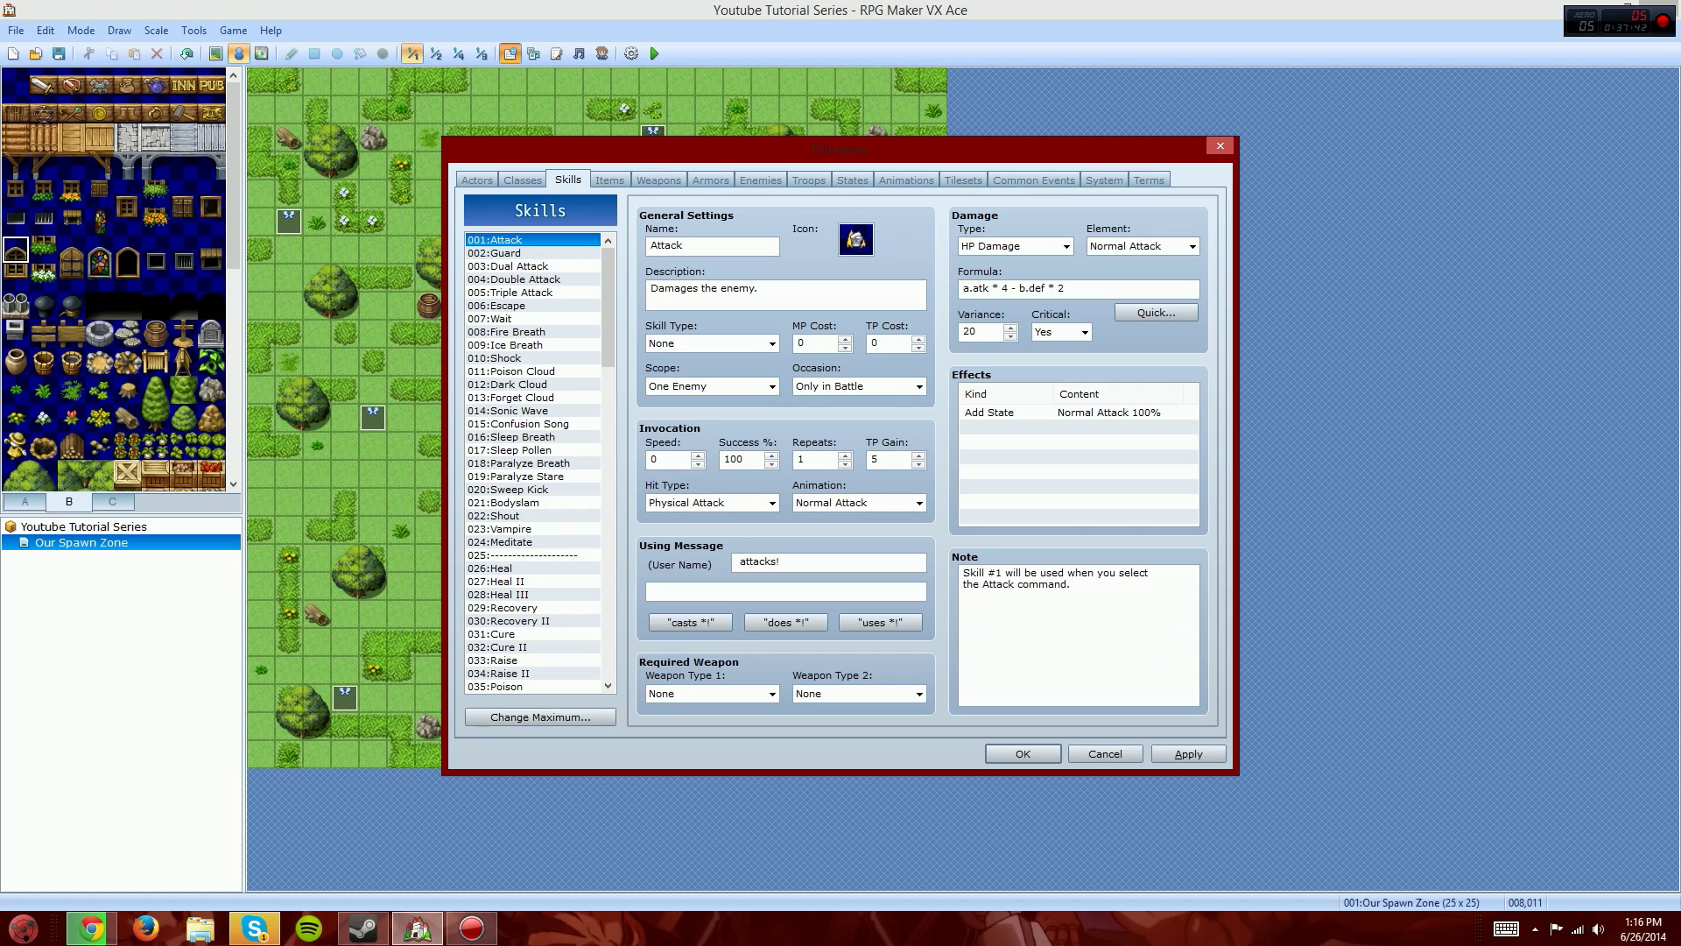
click(1191, 246)
click(1192, 246)
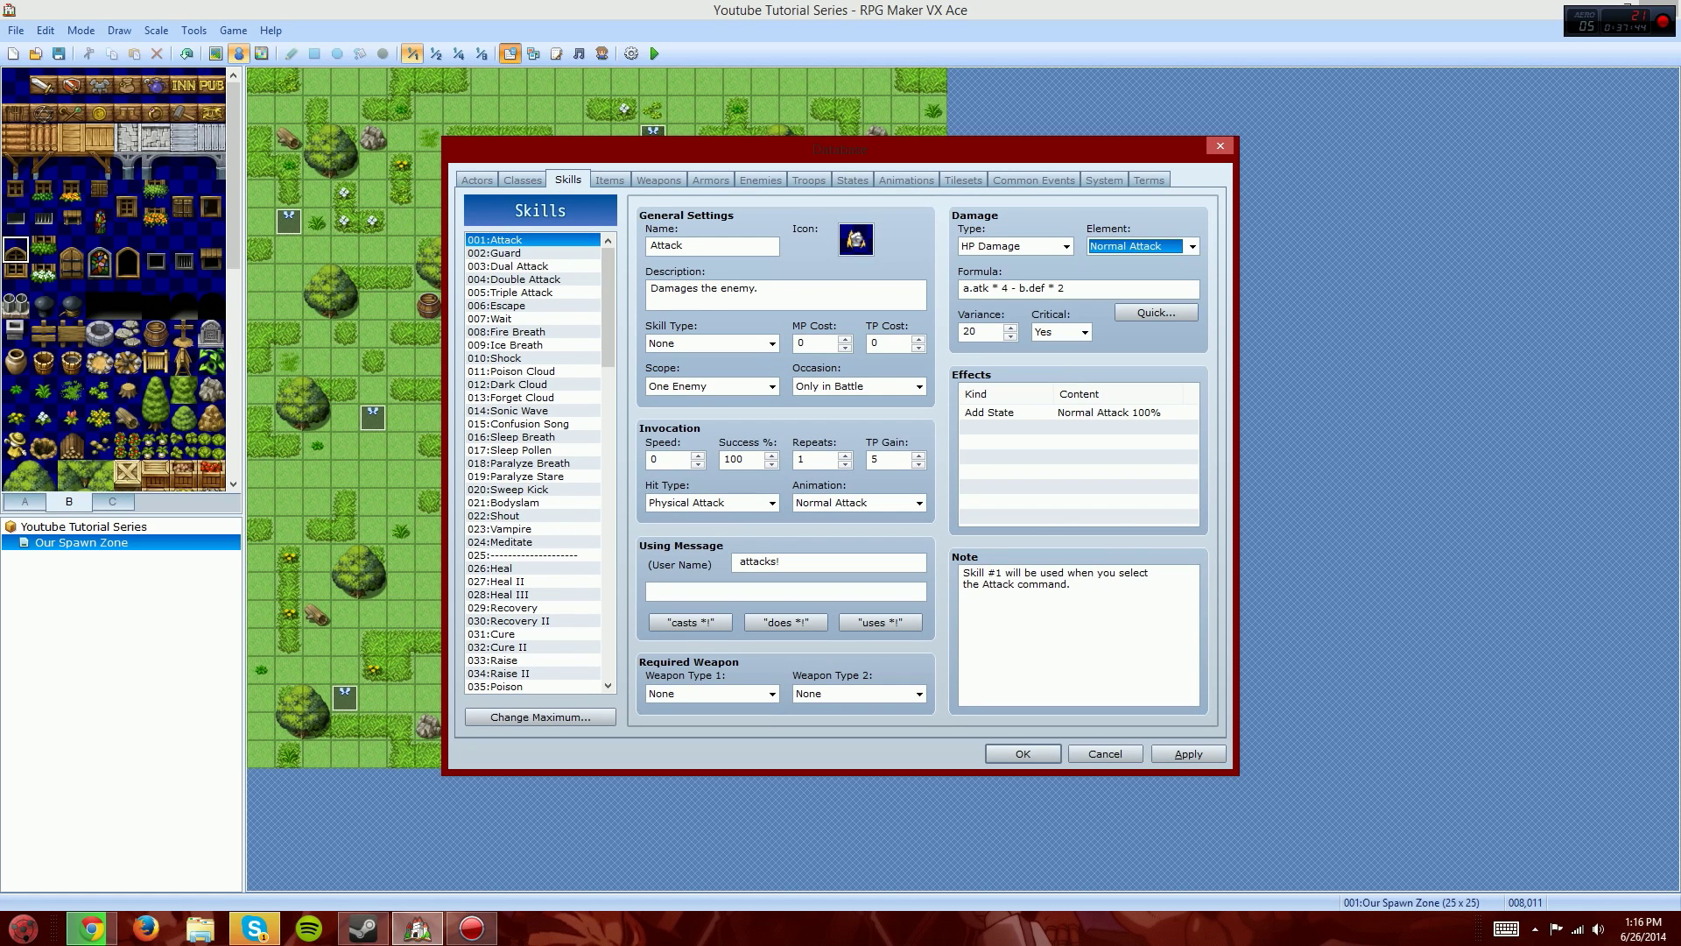
Step: Raise the maximum number of elements in the Terms settings to 11 and name the new element Farmers
click(1149, 180)
click(540, 438)
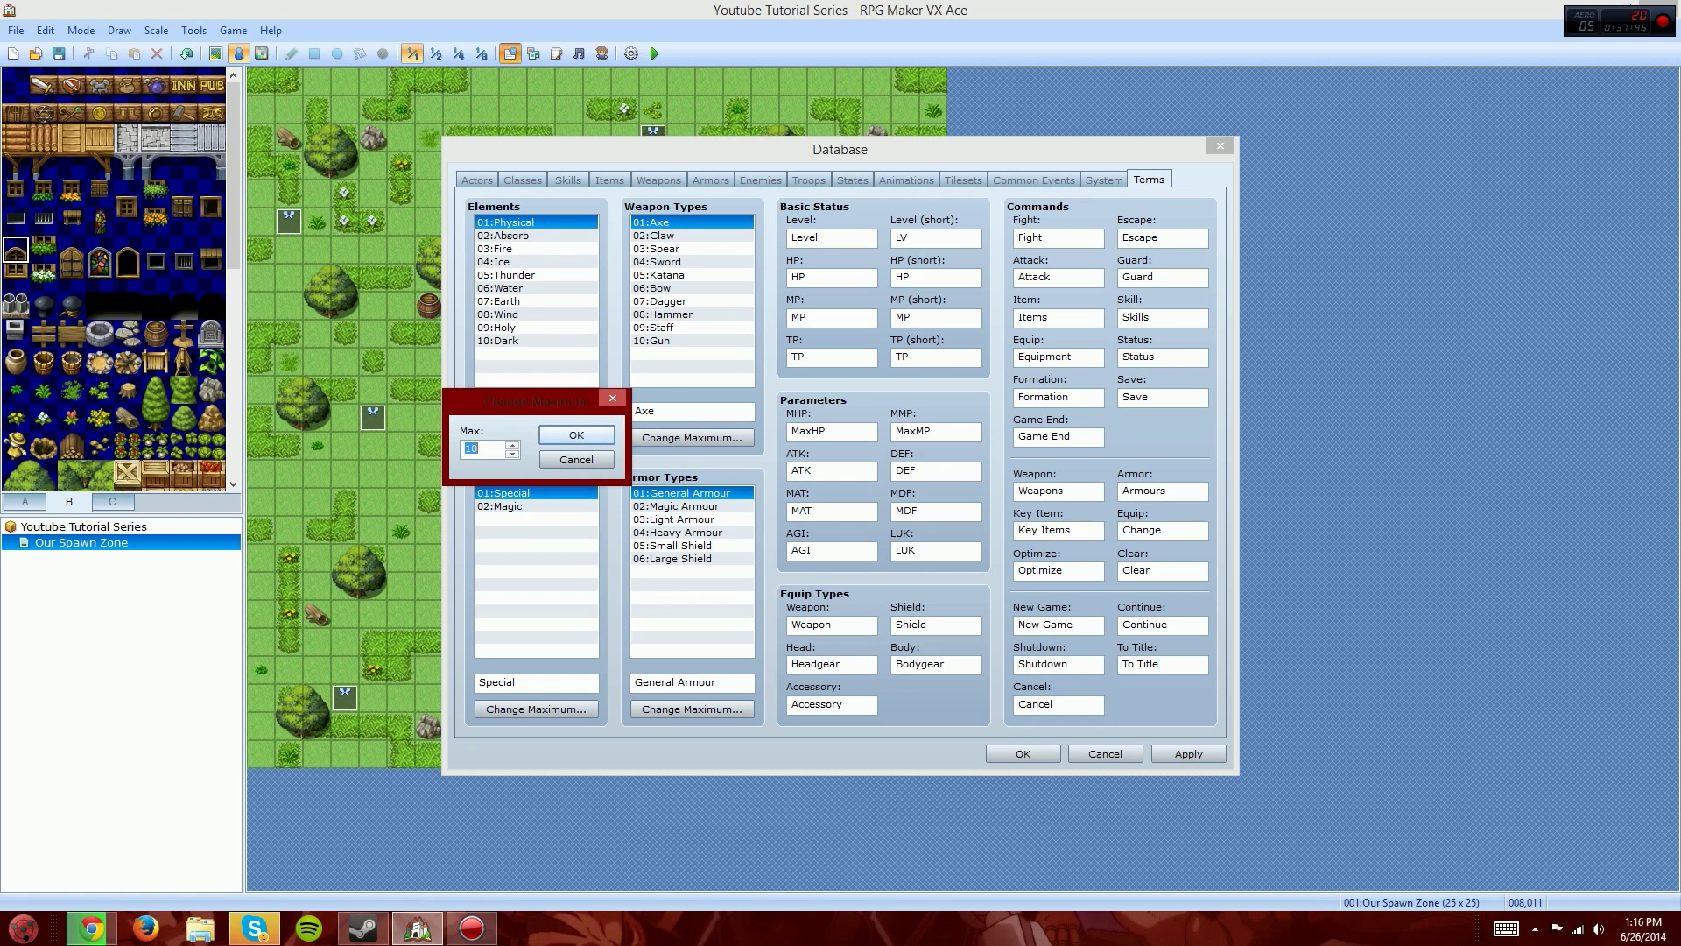
text(11)
key(Return)
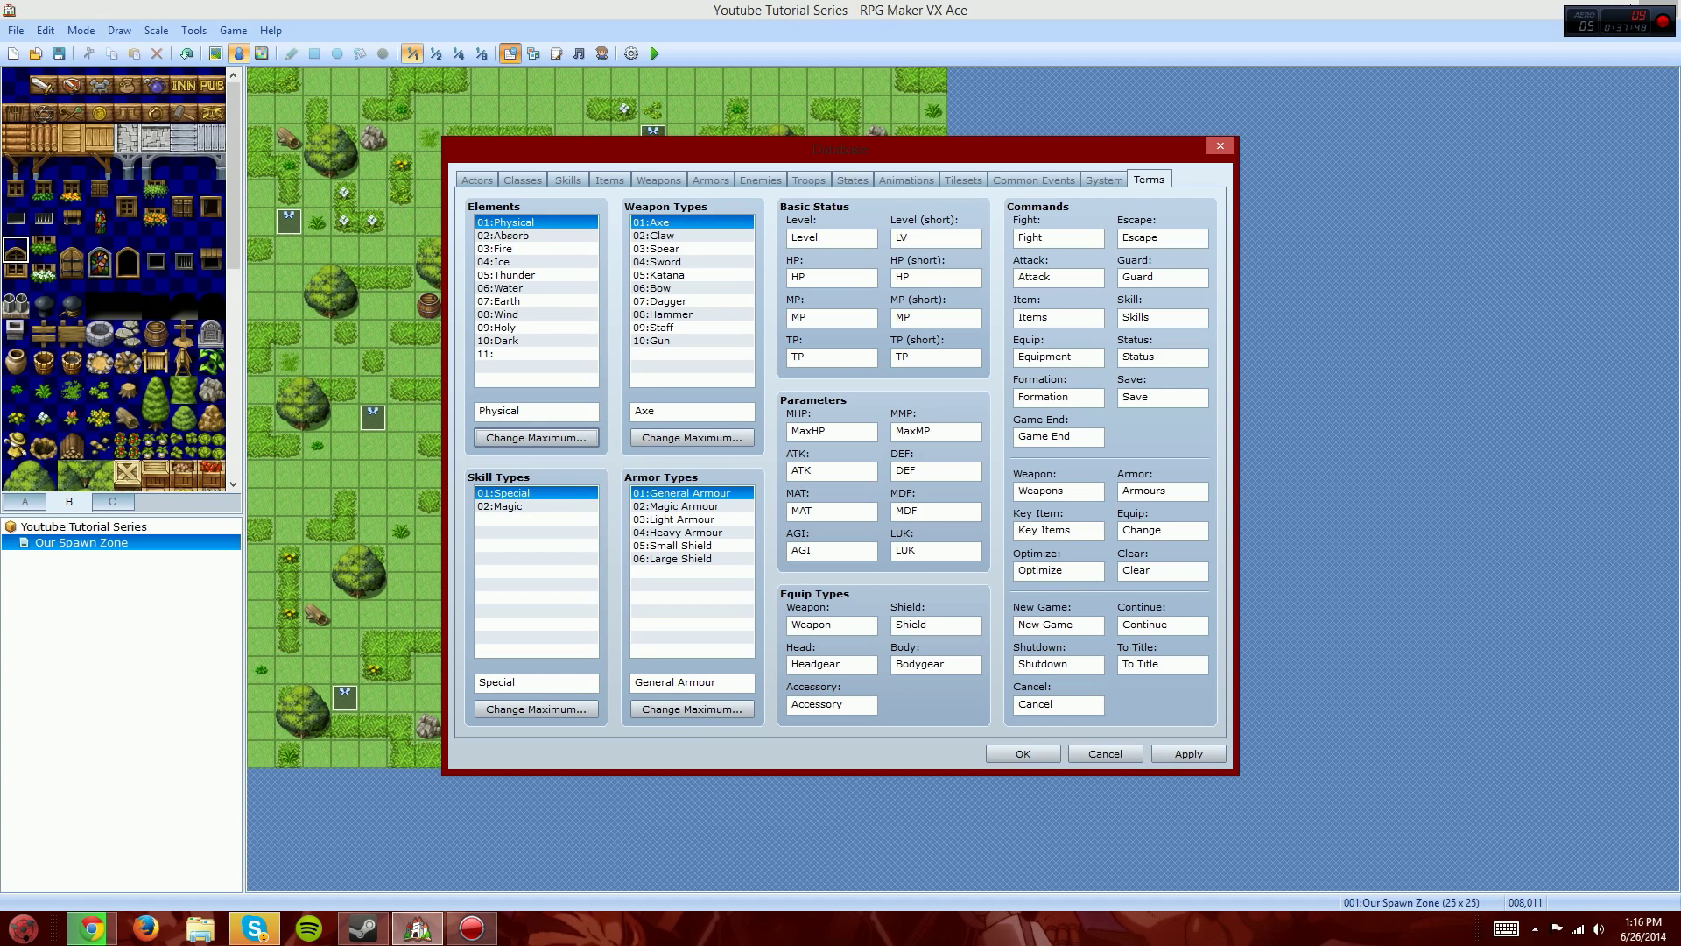
click(535, 341)
click(534, 354)
click(535, 411)
text(Farmers)
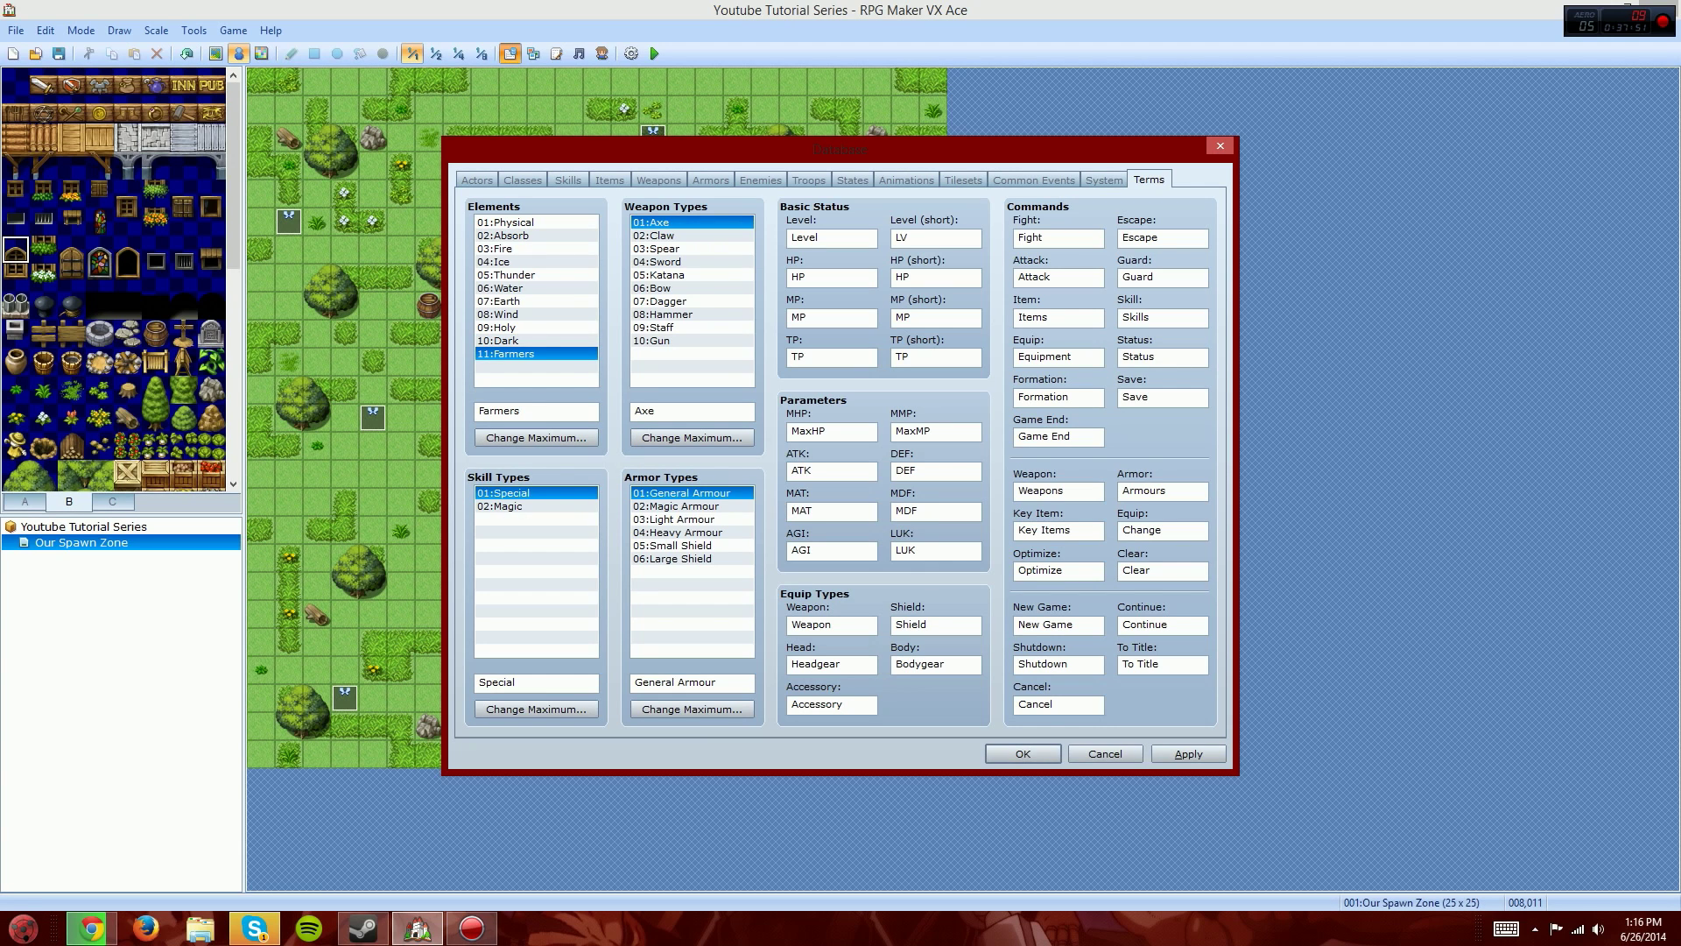
Step: View the element choices available for the Attack skill's damage
click(522, 180)
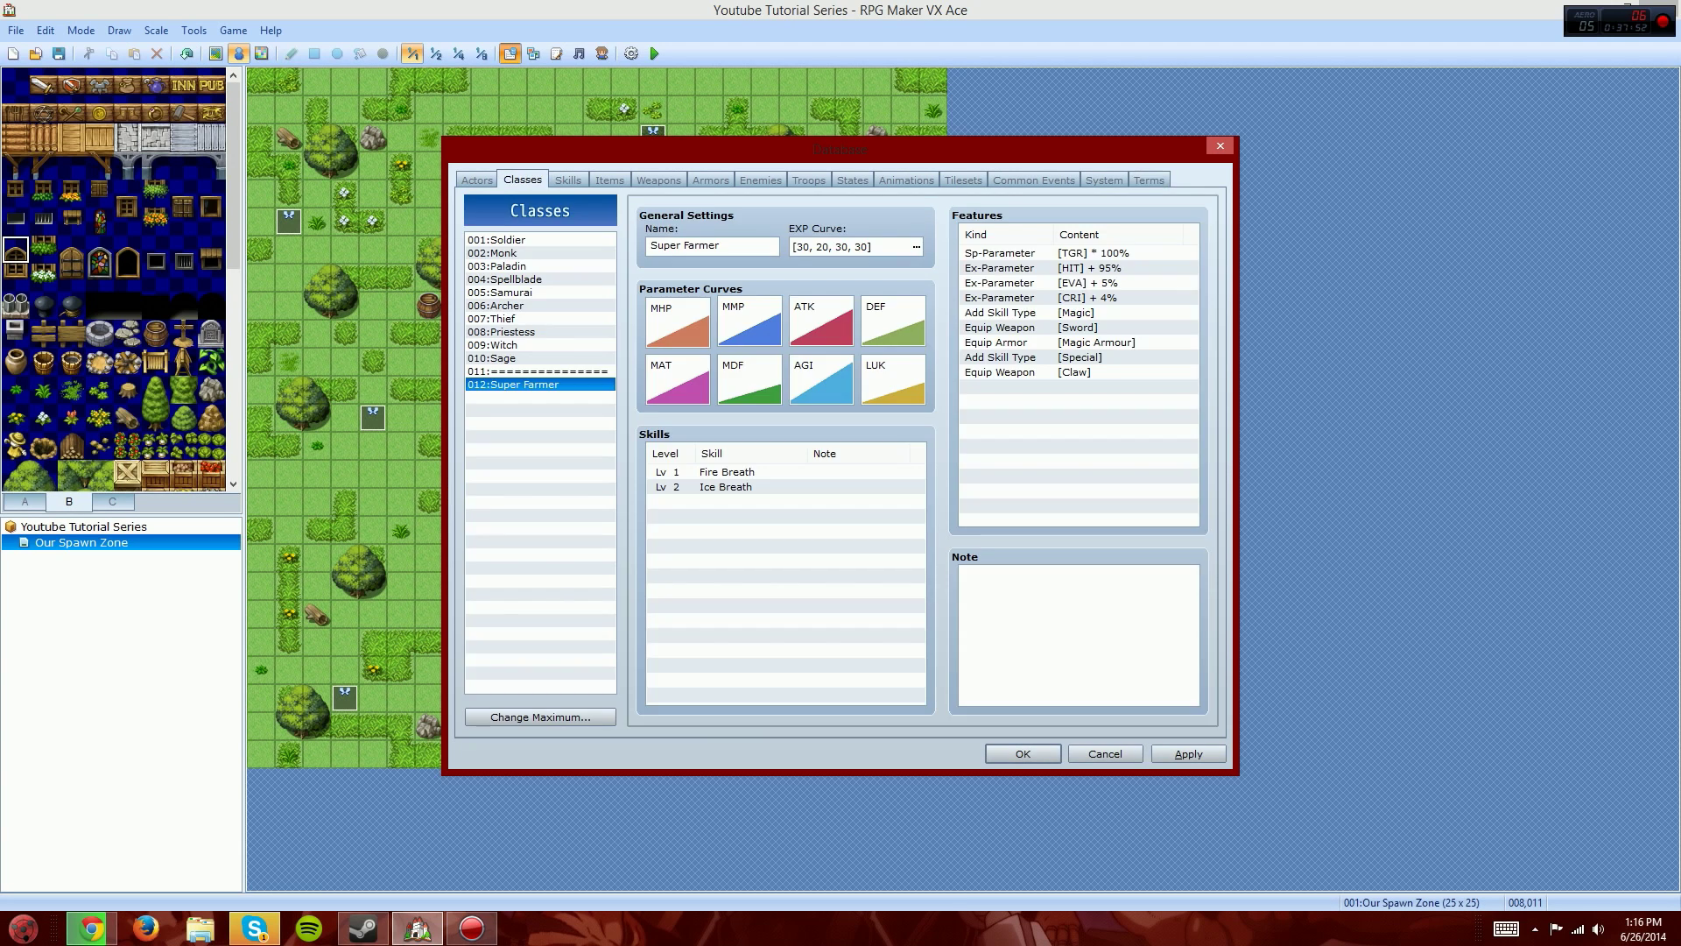
click(568, 181)
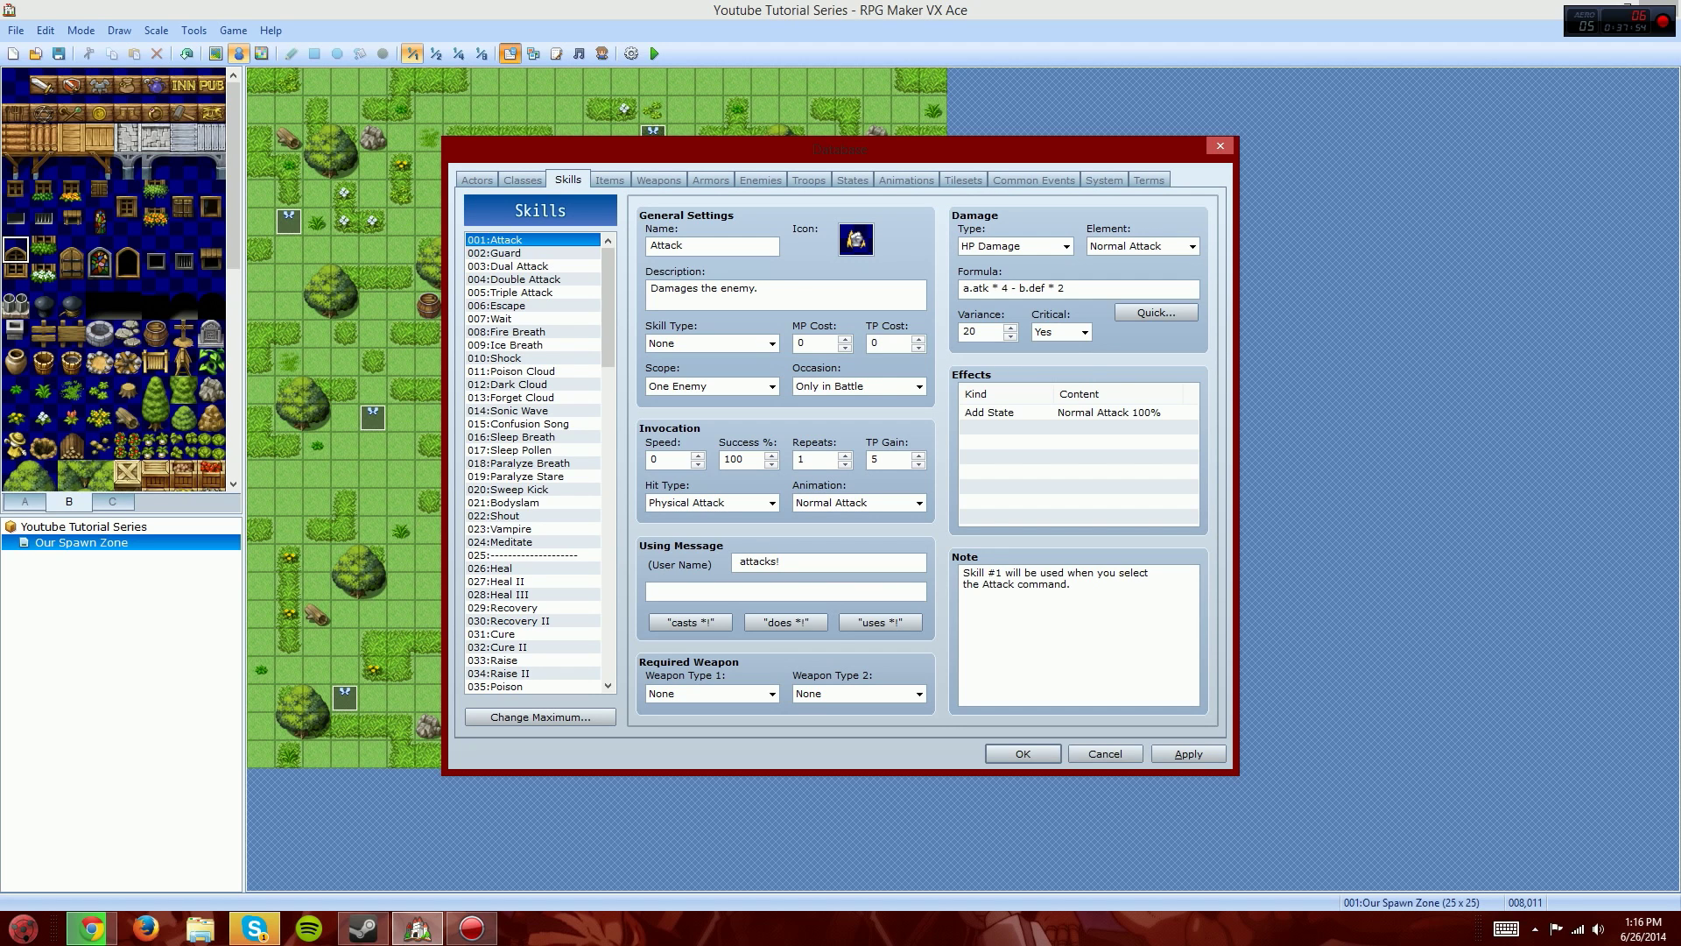
click(1192, 246)
Step: In the basic status terms, set the short Level to Lvl, HP to Life Force and the short HP to Lf
click(1148, 181)
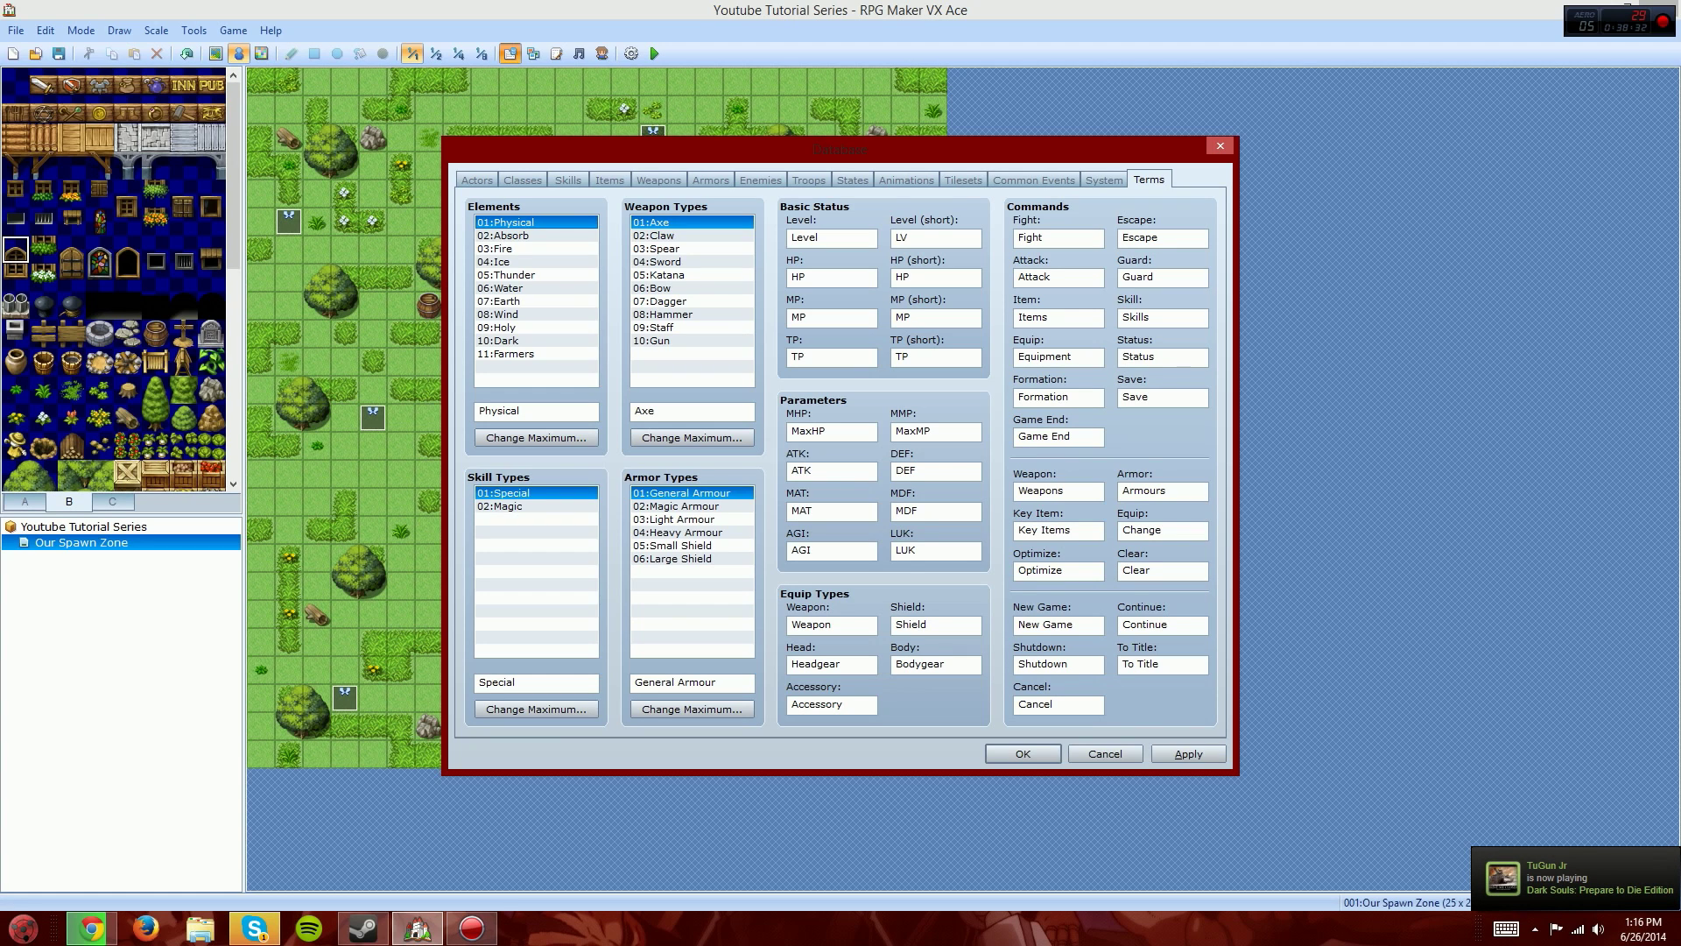
double_click(902, 239)
text(Lvl)
key(Tab)
text(Lifwe)
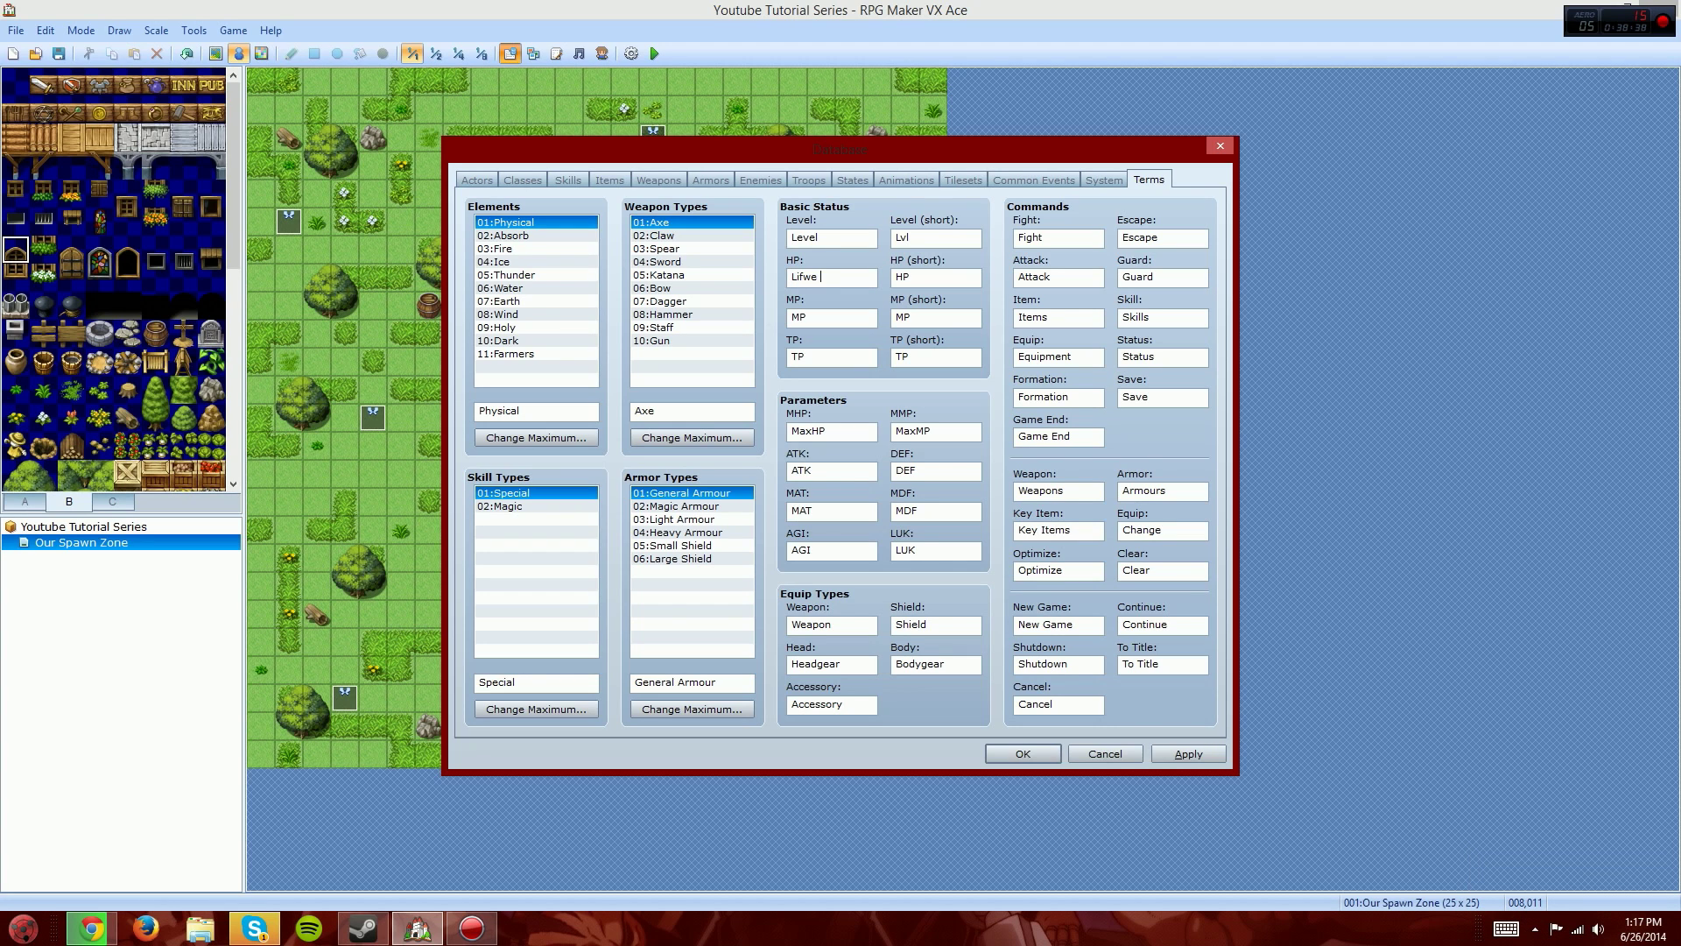
text(Froce)
key(BackSpace)
key(BackSpace)
key(BackSpace)
key(BackSpace)
text(orce)
key(Tab)
text(LFf)
Step: Rename the MP term to Energy and set its short form to En
key(Tab)
text(Ma)
key(BackSpace)
text(Energy)
key(Tab)
text(E)
Step: Set the parameter terms MHP to MaxLf, MMP to MaxEn, ATK to Hit and DEF to Blk
key(Tab)
key(Tab)
key(Tab)
text(MaxLF)
key(Tab)
text(MaxEn)
key(Tab)
text(Hit)
key(Tab)
text(Blo)
Step: Highlight the Guard command term, look at the Guard skill and the System settings, and return to the terms
double_click(1137, 276)
click(568, 179)
click(508, 253)
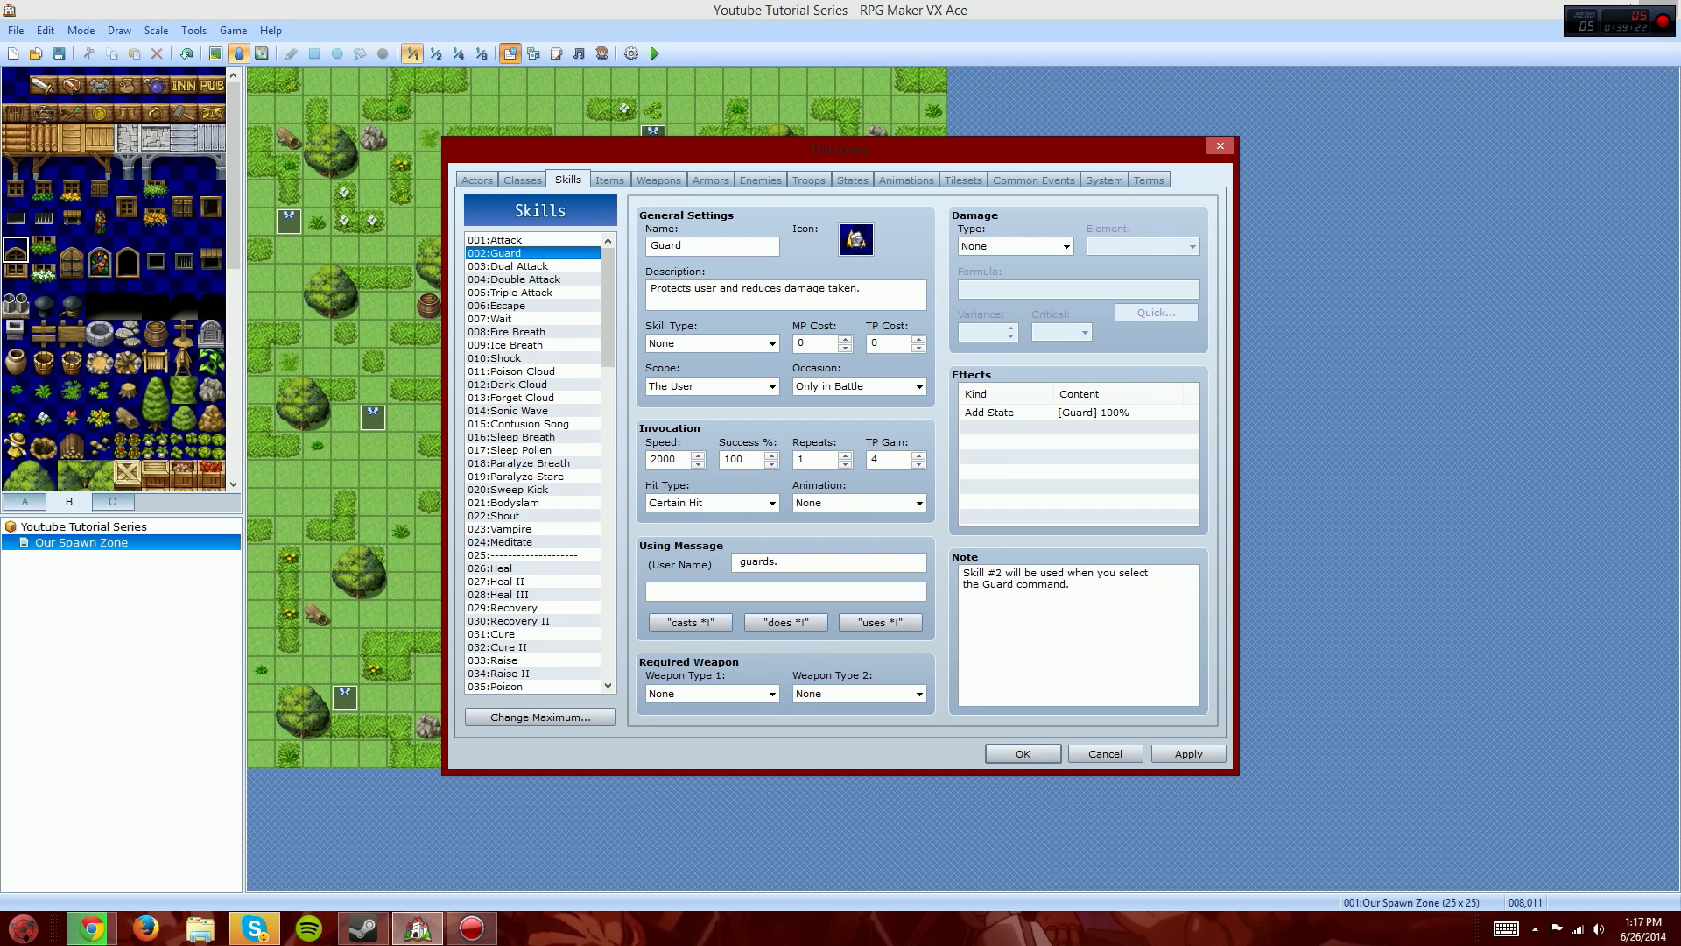
click(1104, 179)
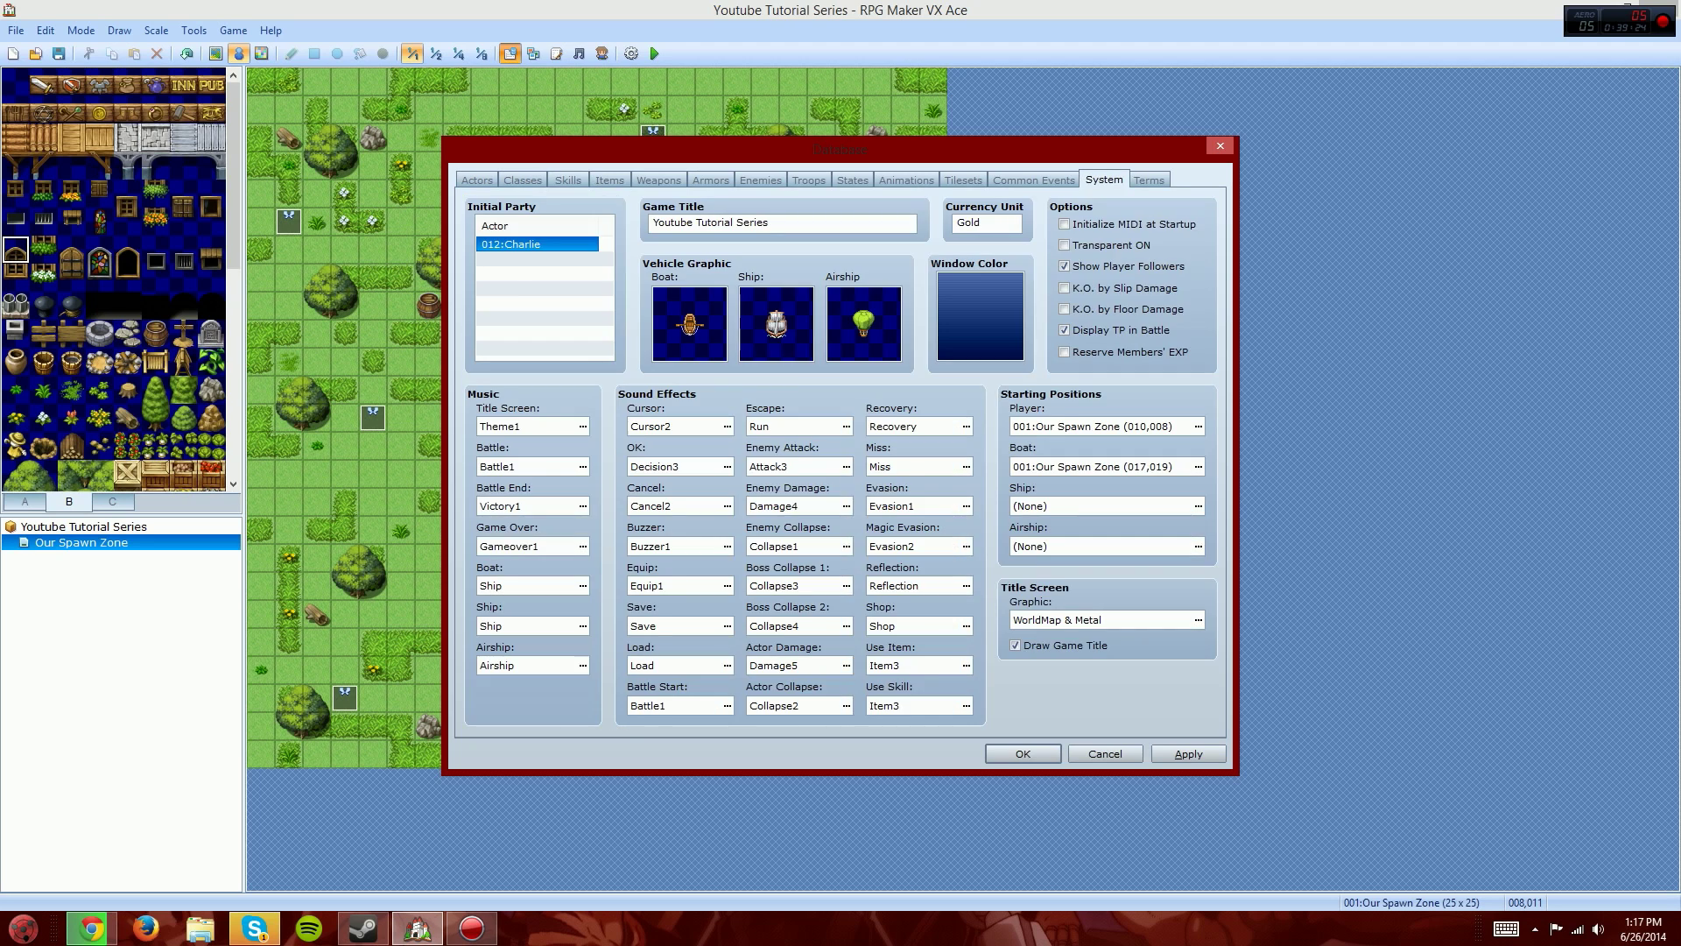
click(1149, 180)
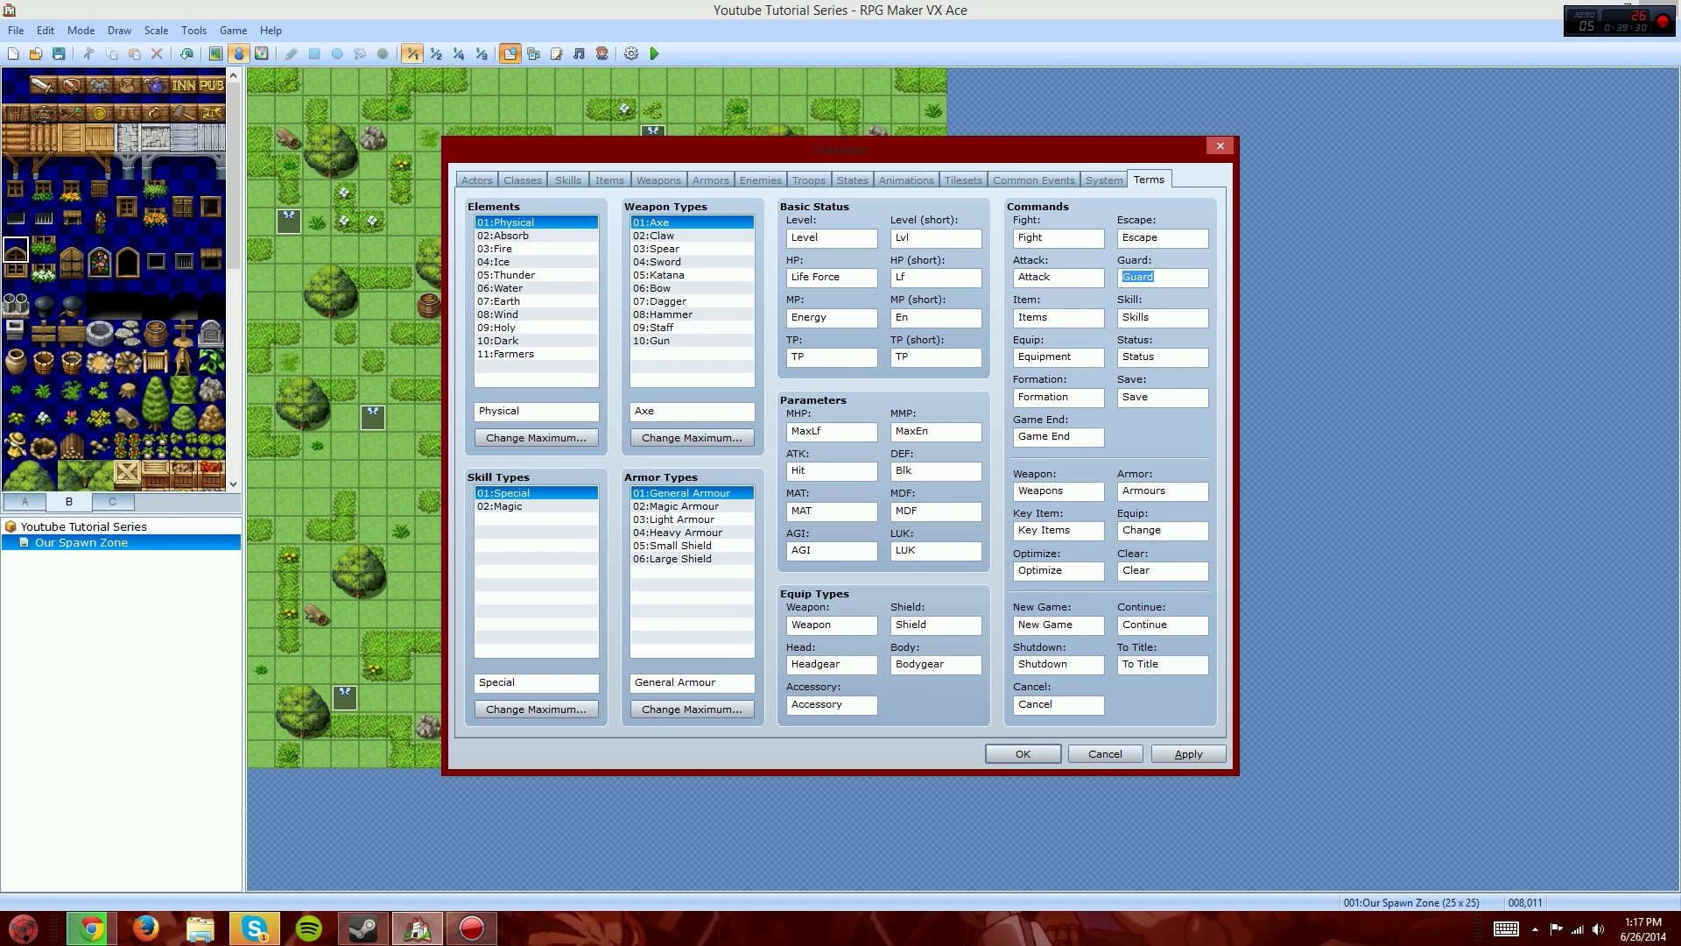
Step: Rename the Continue command to Load Game and Shutdown to Exit Game, and show the Actors settings
click(1058, 625)
key(Tab)
text(Load Game)
key(Tab)
text(Exirt)
key(BackSpace)
key(BackSpace)
text(t Game)
click(477, 181)
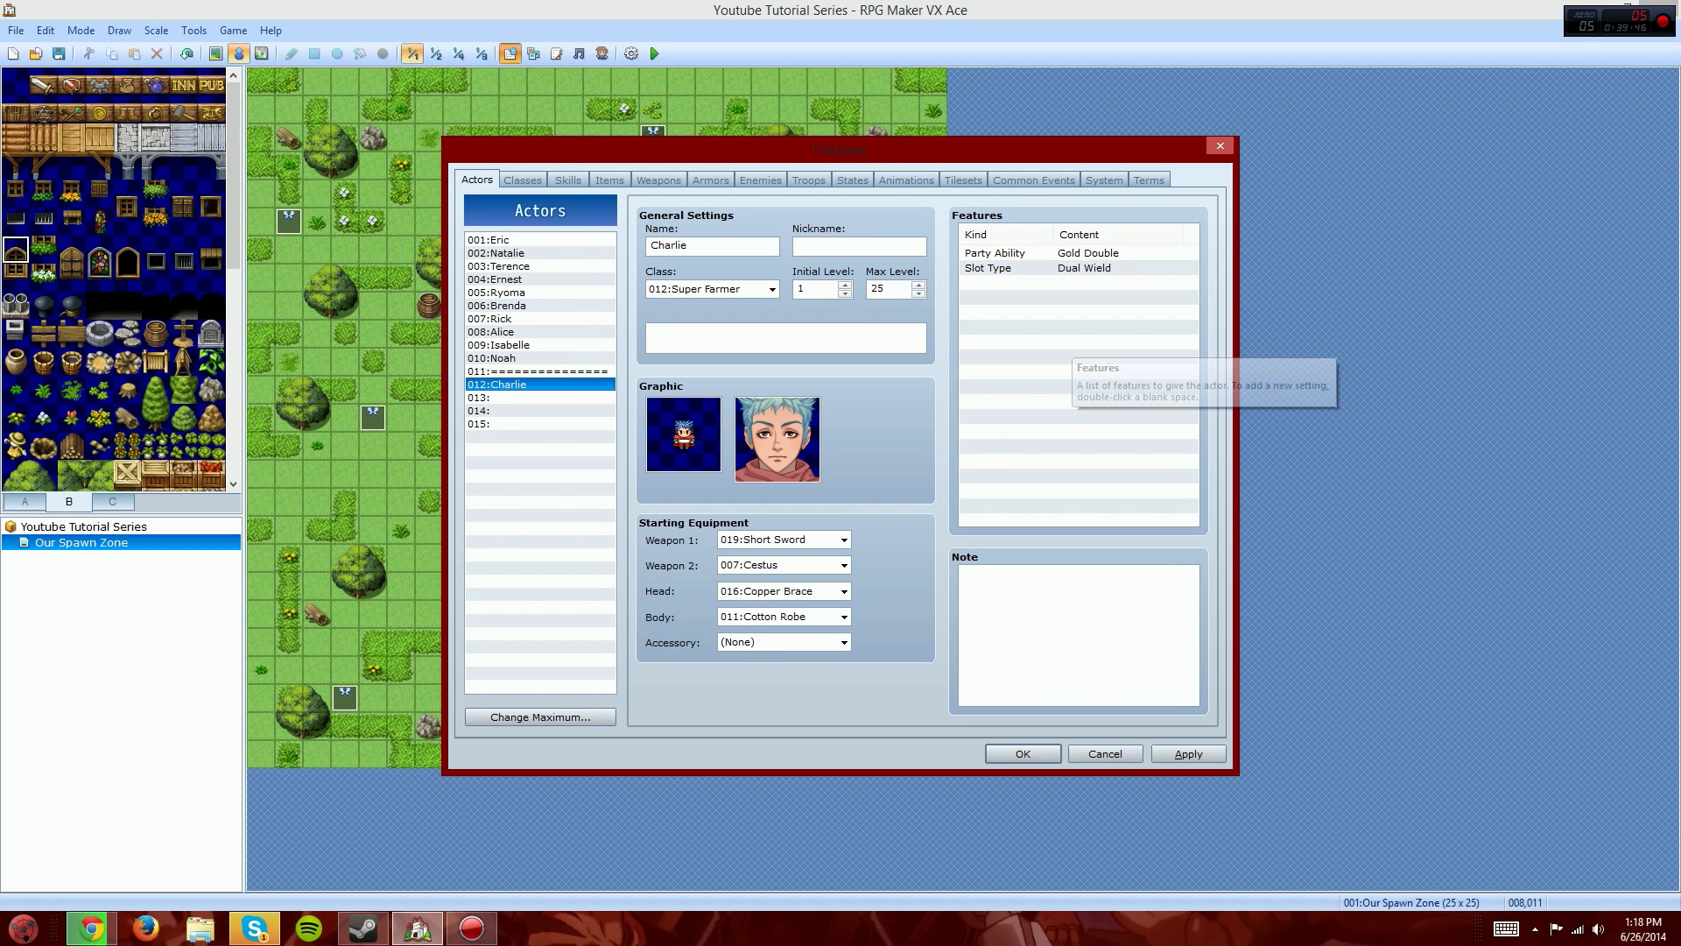